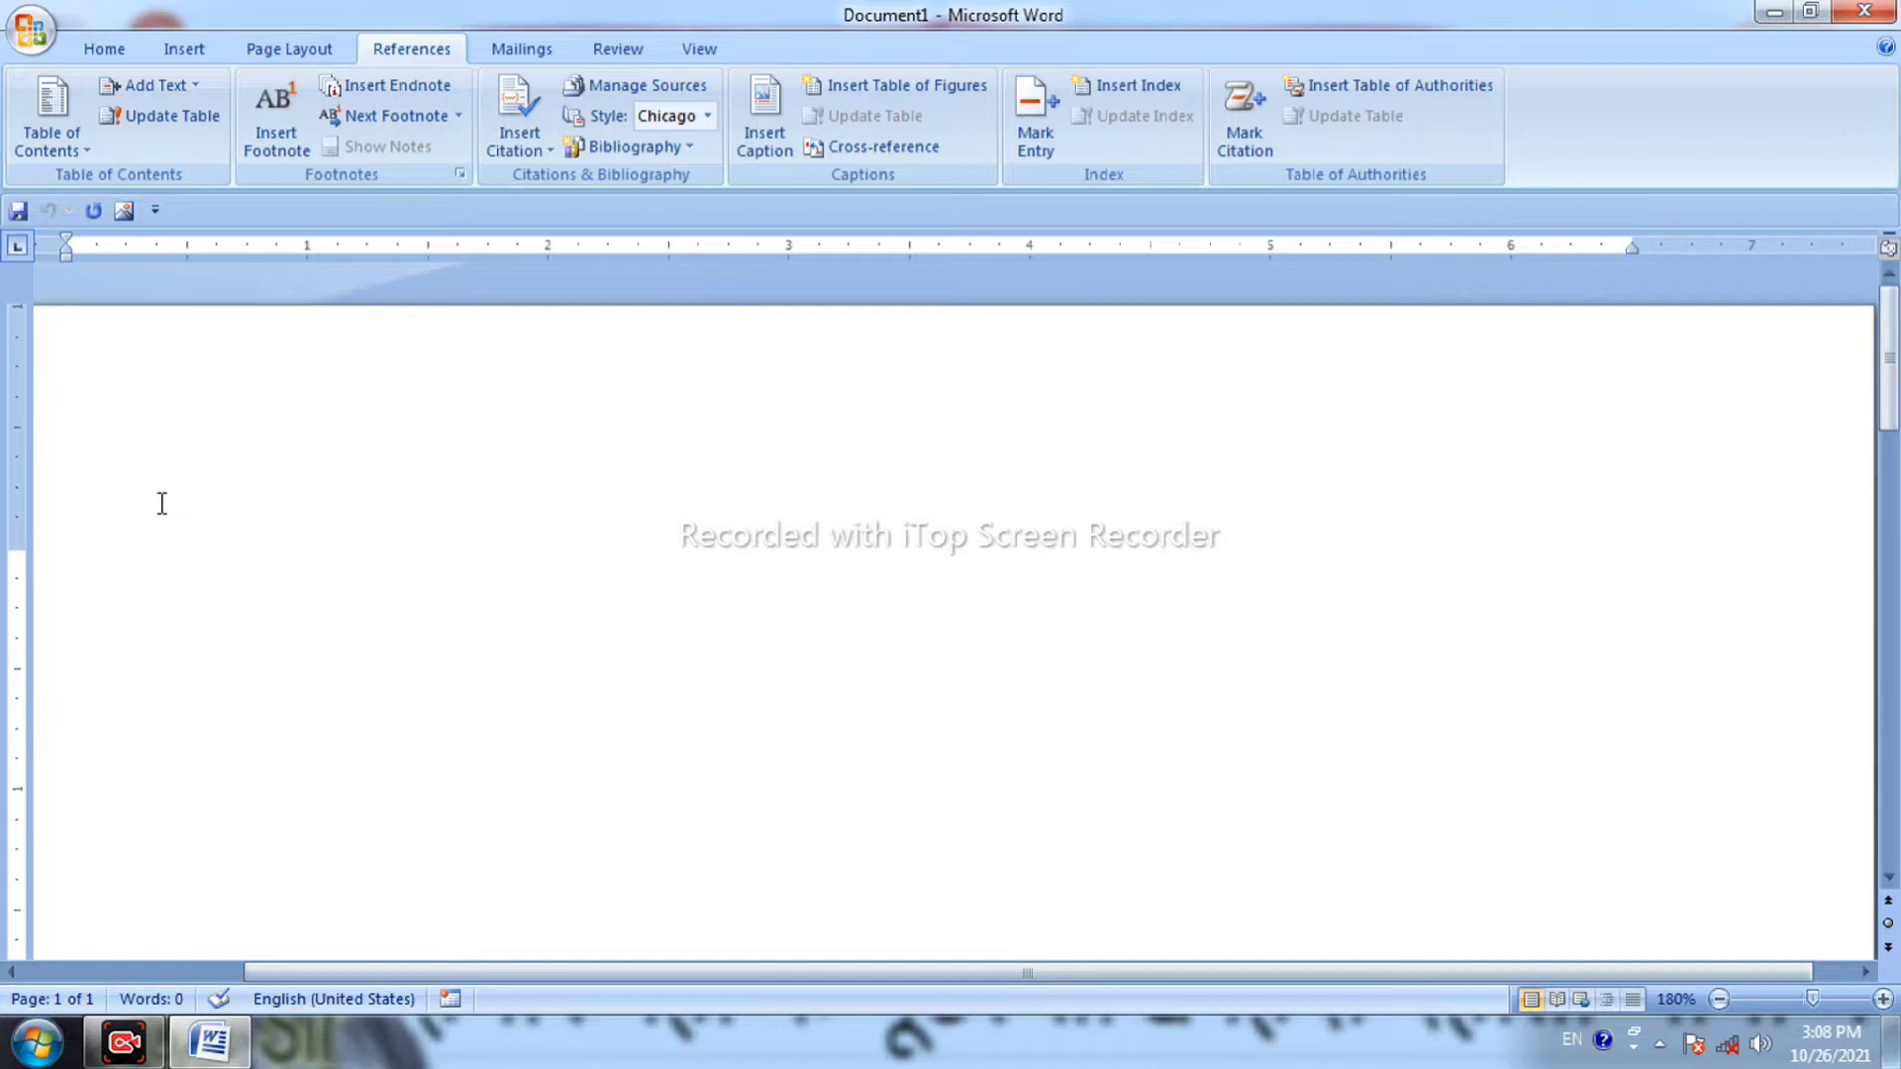
# Generate five paragraphs of sample text with =rand(5,5).
pyautogui.write('=rand(5,')
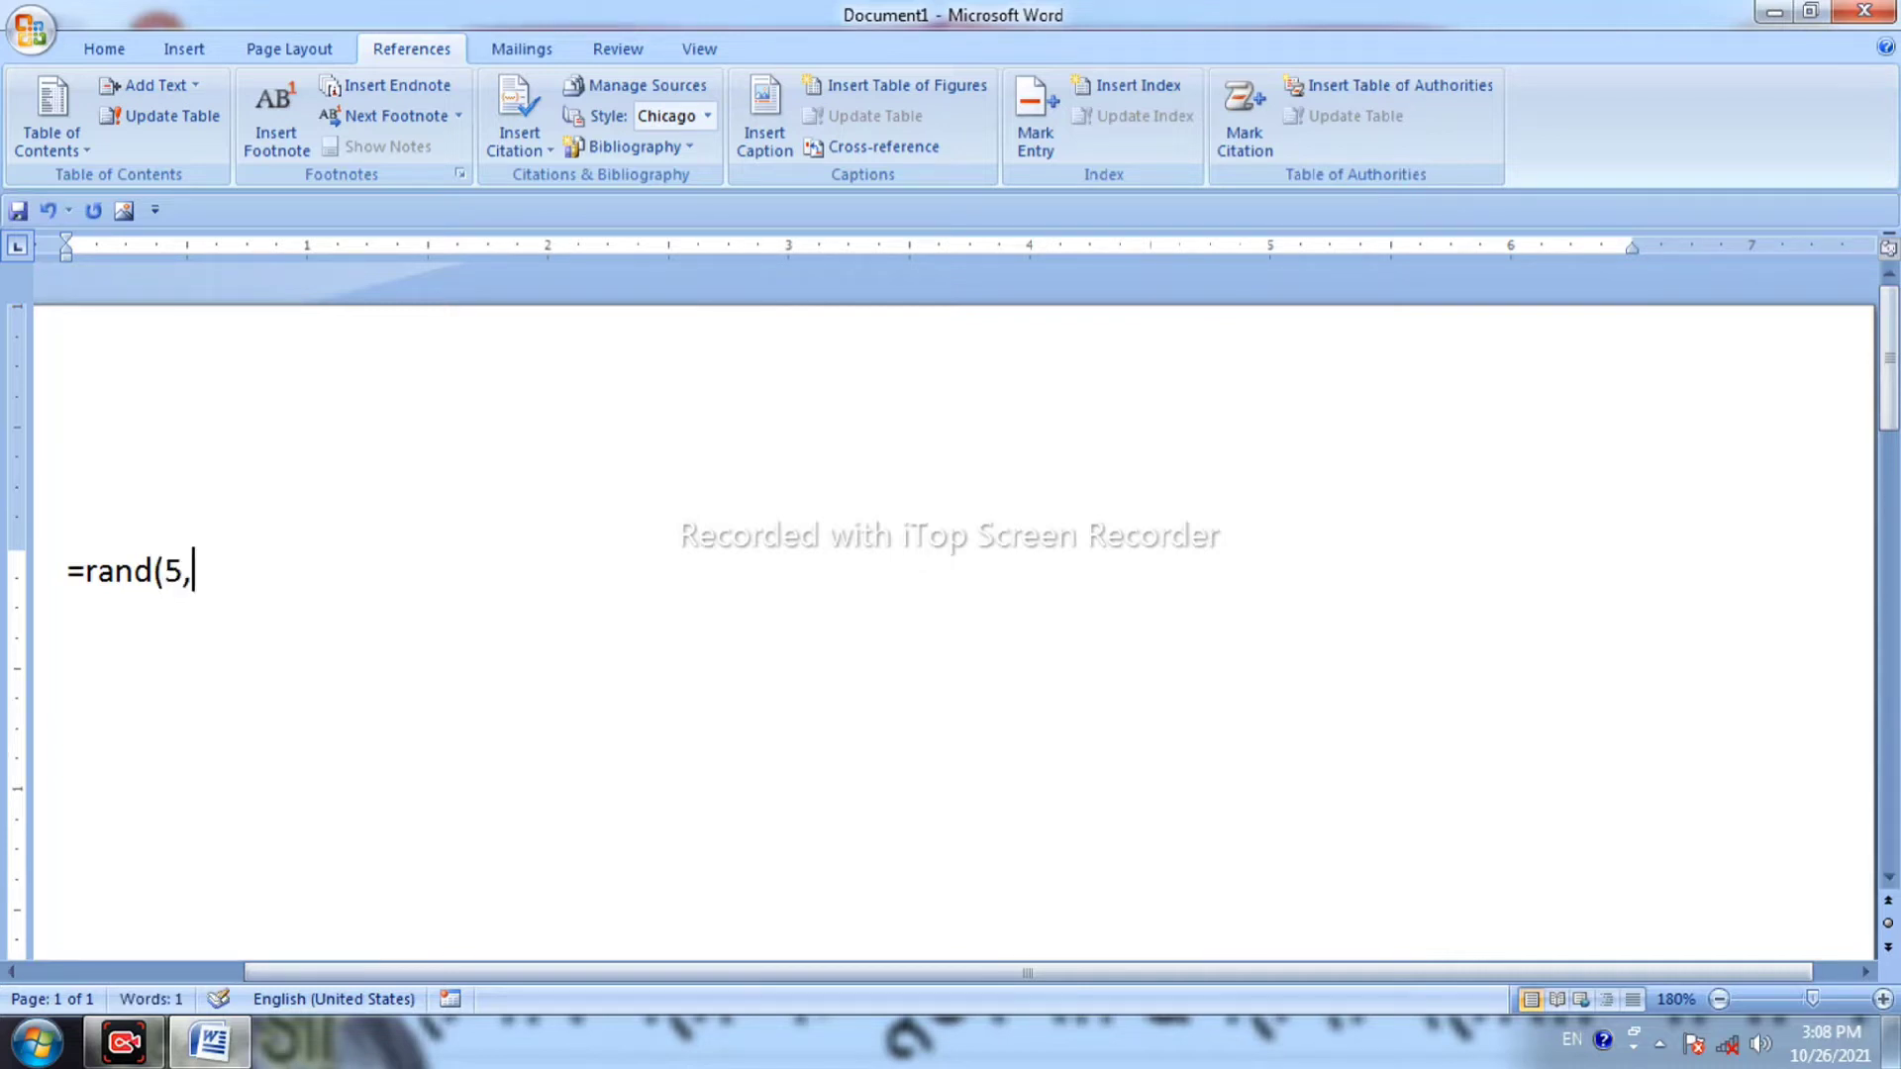
pyautogui.write('5)')
pyautogui.press('Return')
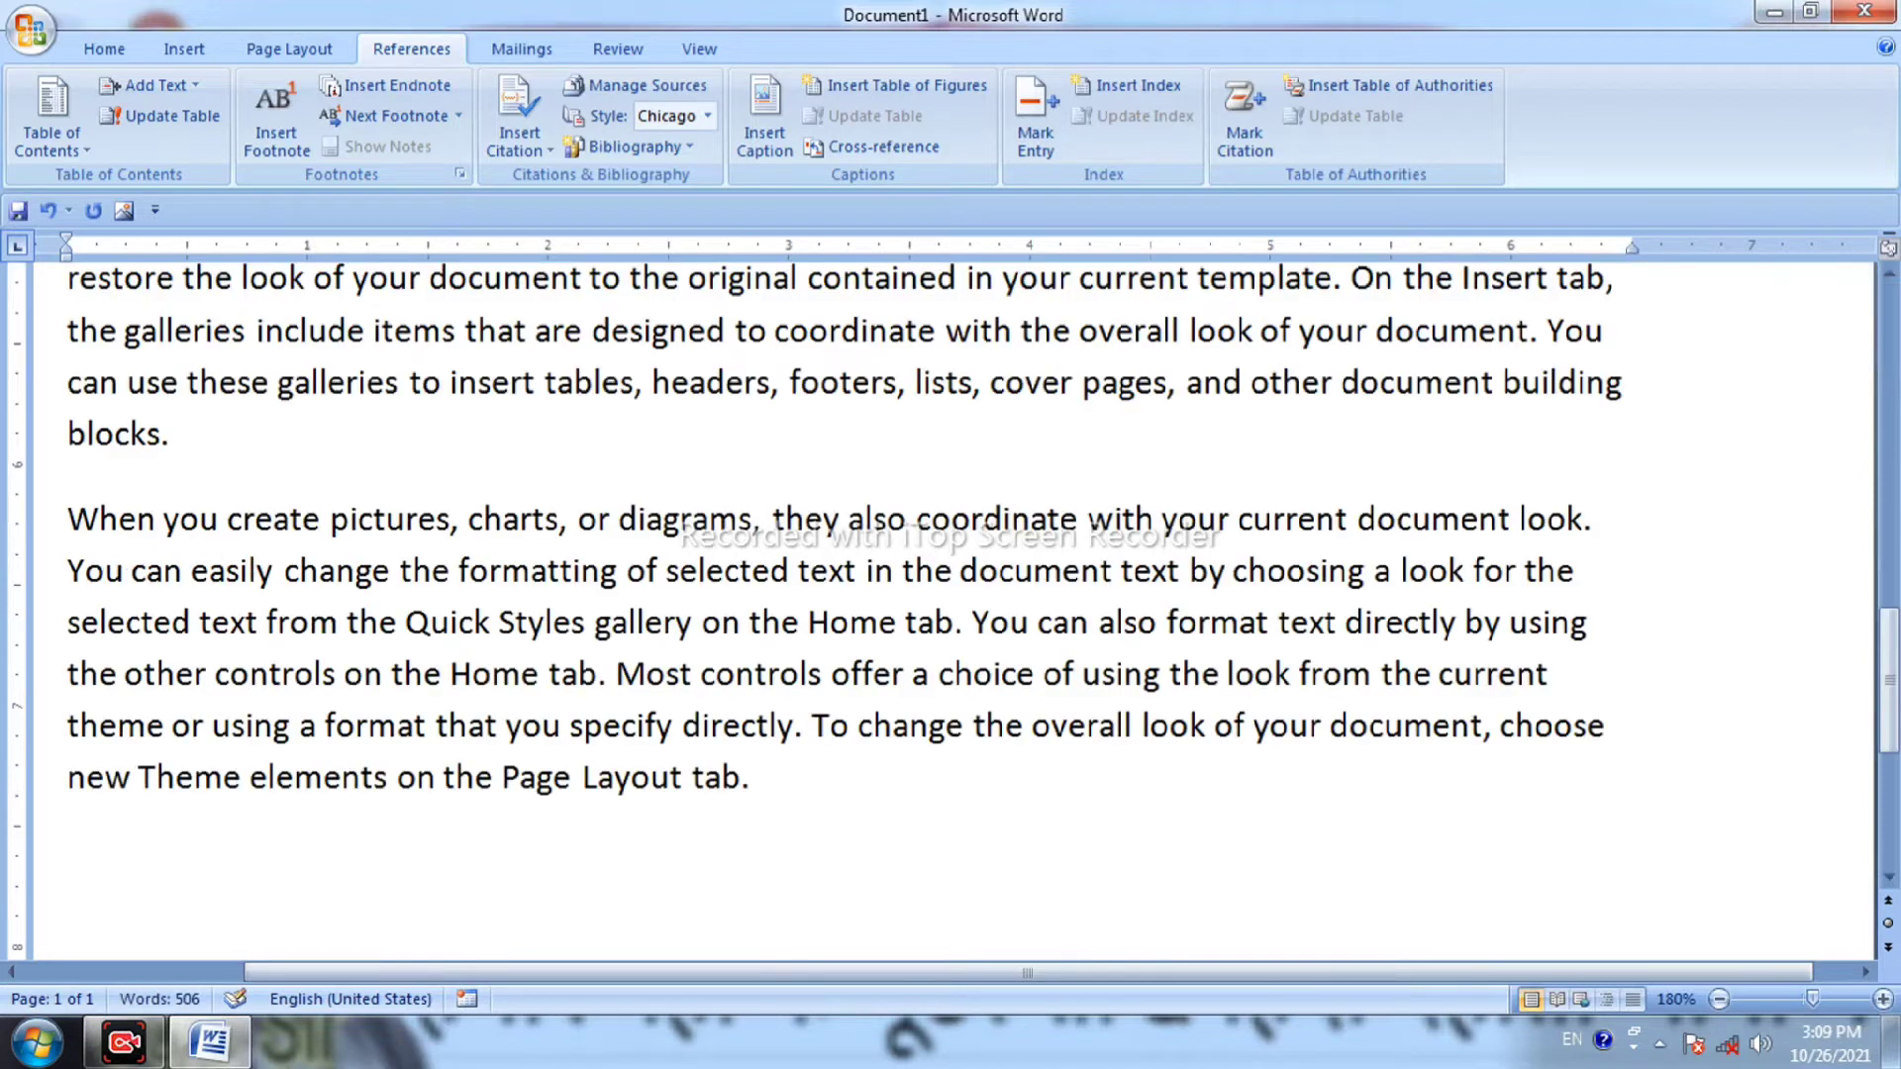
pyautogui.scroll(10, 951, 594)
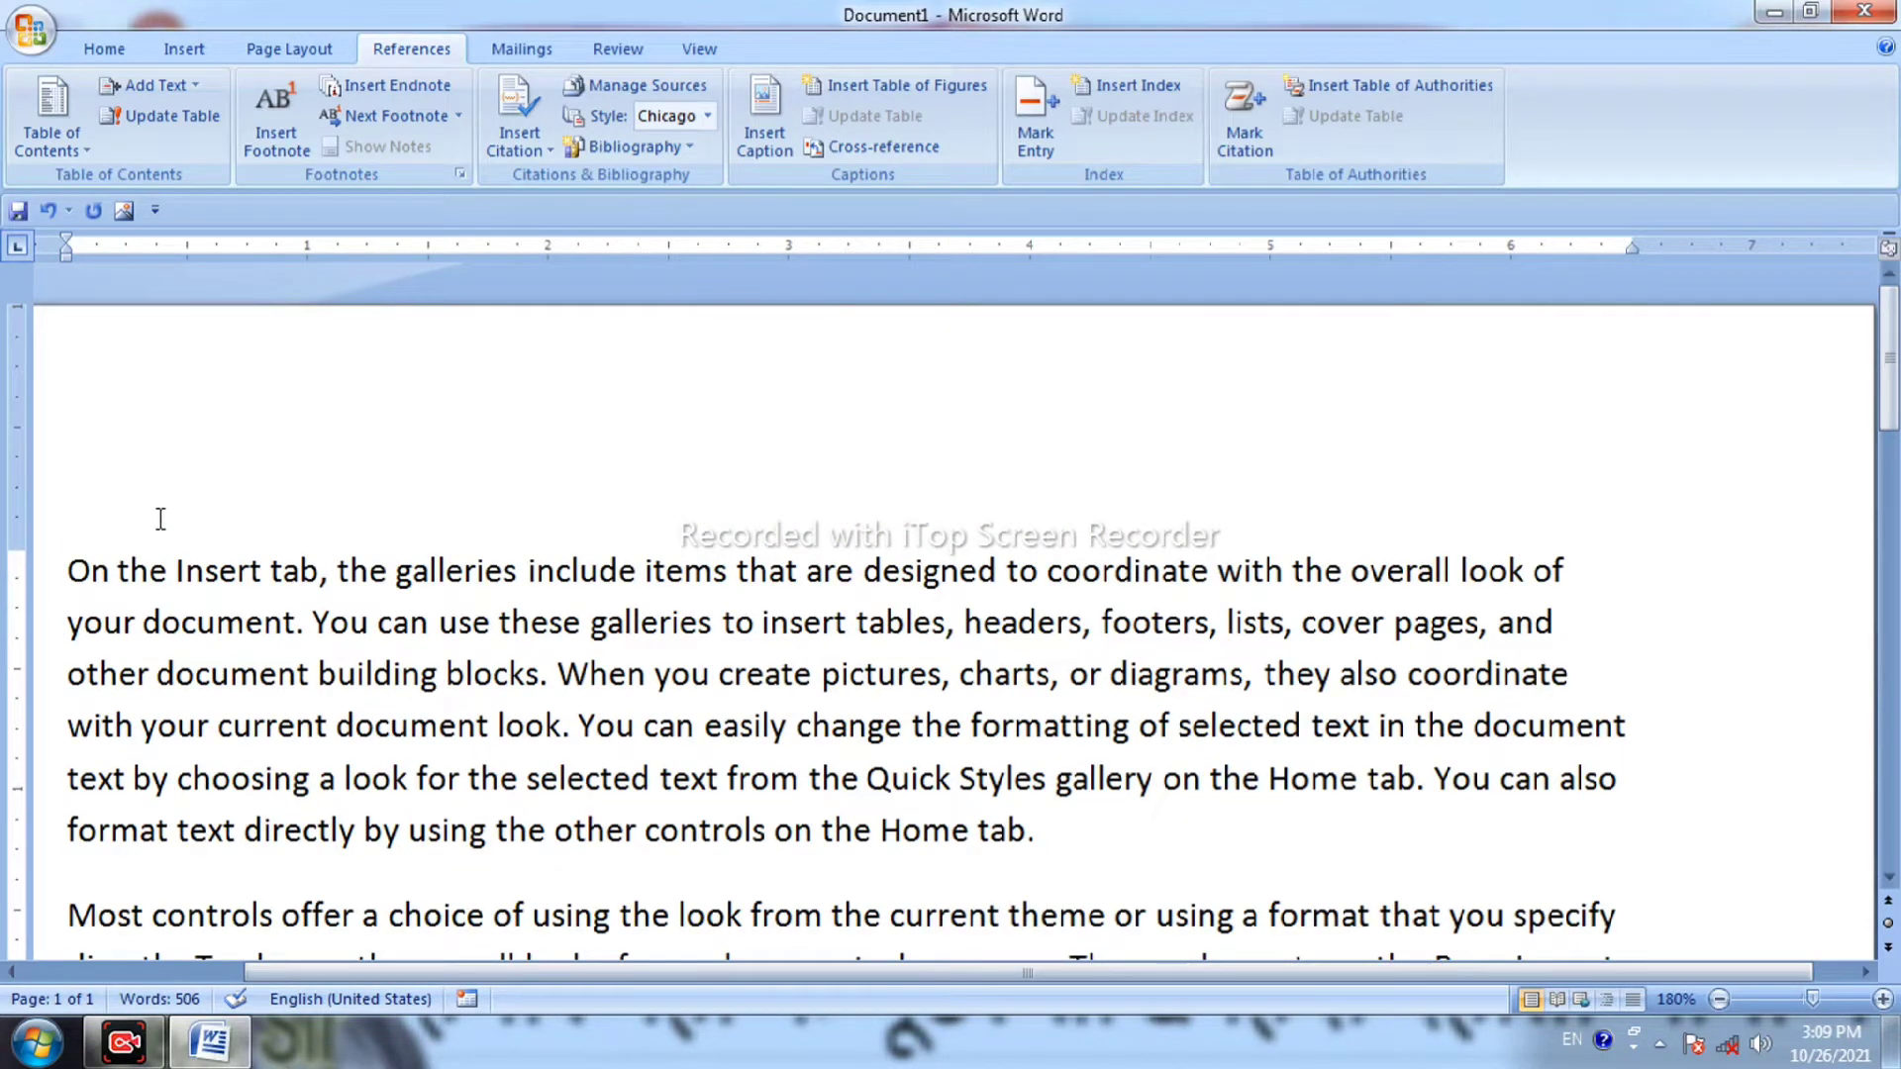
# Insert blank lines above the first paragraph and type 'keyboard' there.
pyautogui.click(68, 572)
pyautogui.press('Return')
pyautogui.press('Up')
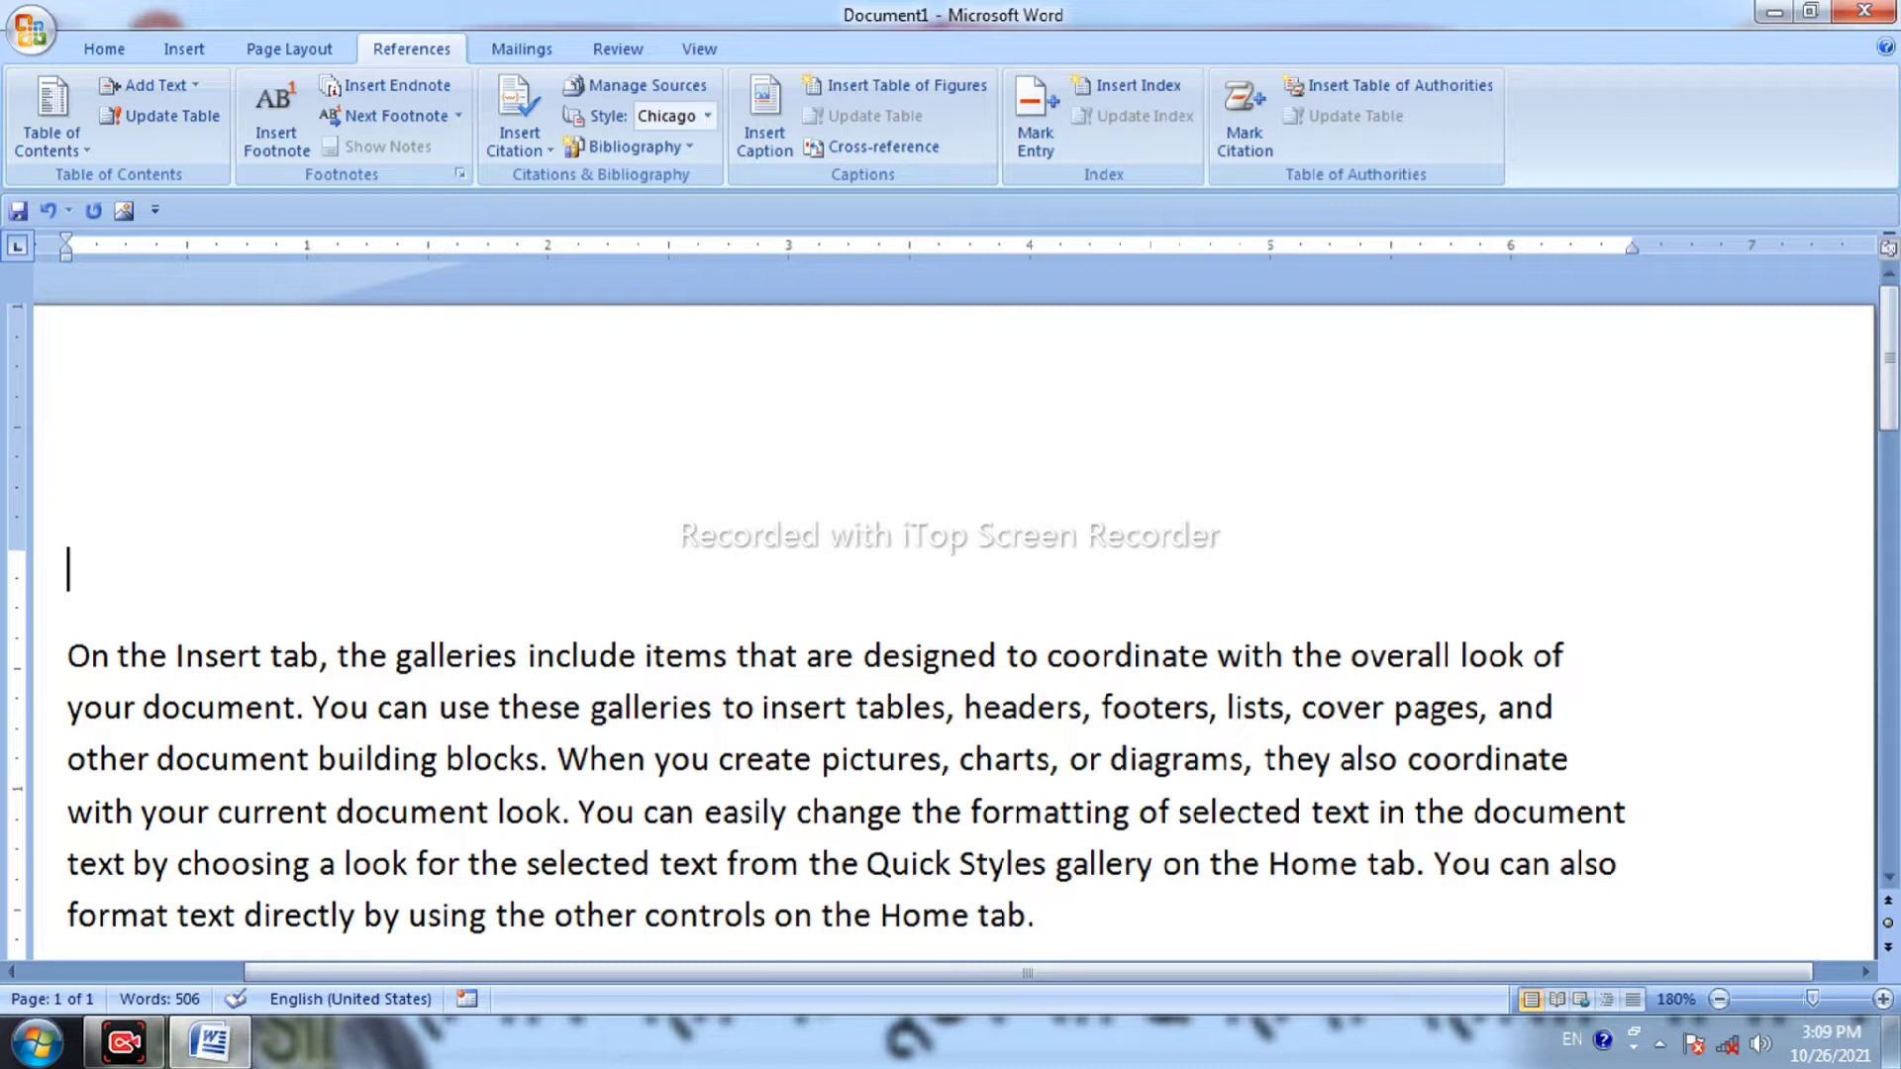
pyautogui.write('keyboard')
# Apply the Heading 2 style to the 'keyboard' line.
pyautogui.scroll(-2, 273, 601)
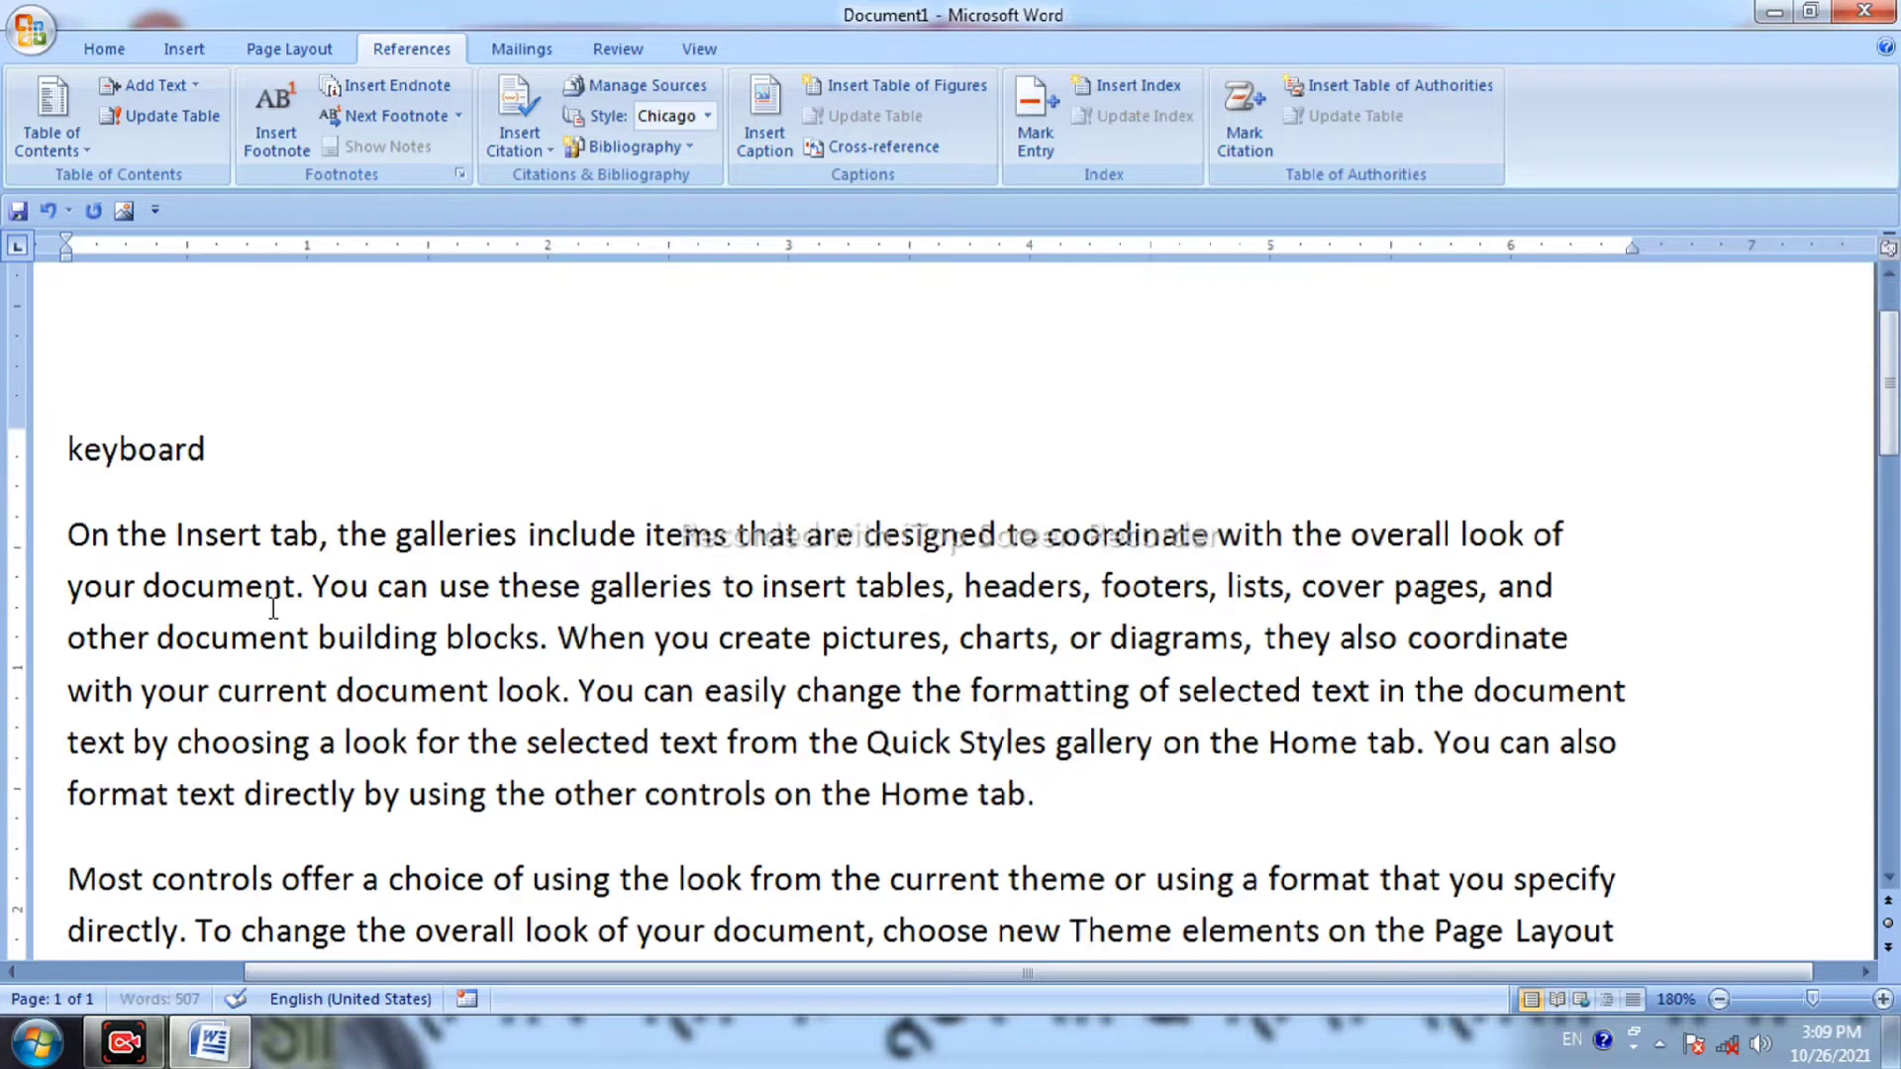
pyautogui.moveTo(208, 290); pyautogui.dragTo(62, 327)
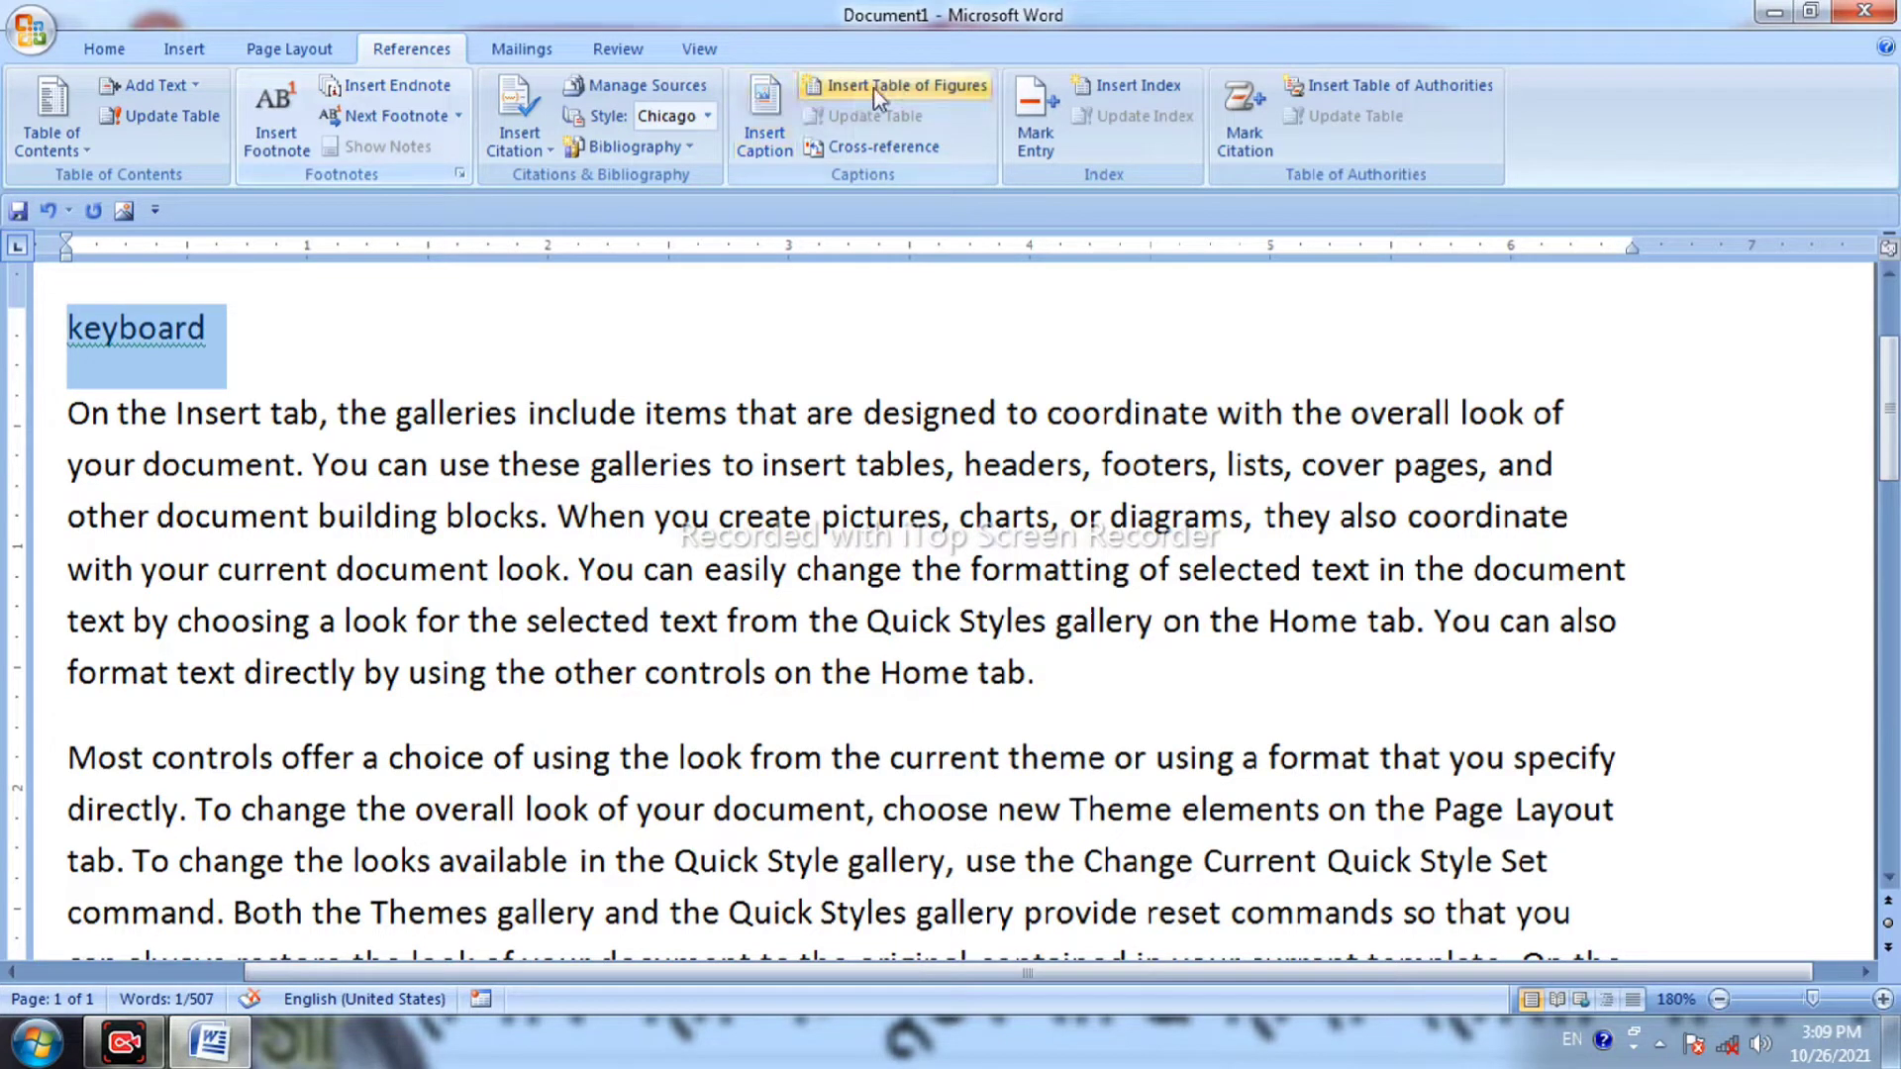
pyautogui.click(129, 49)
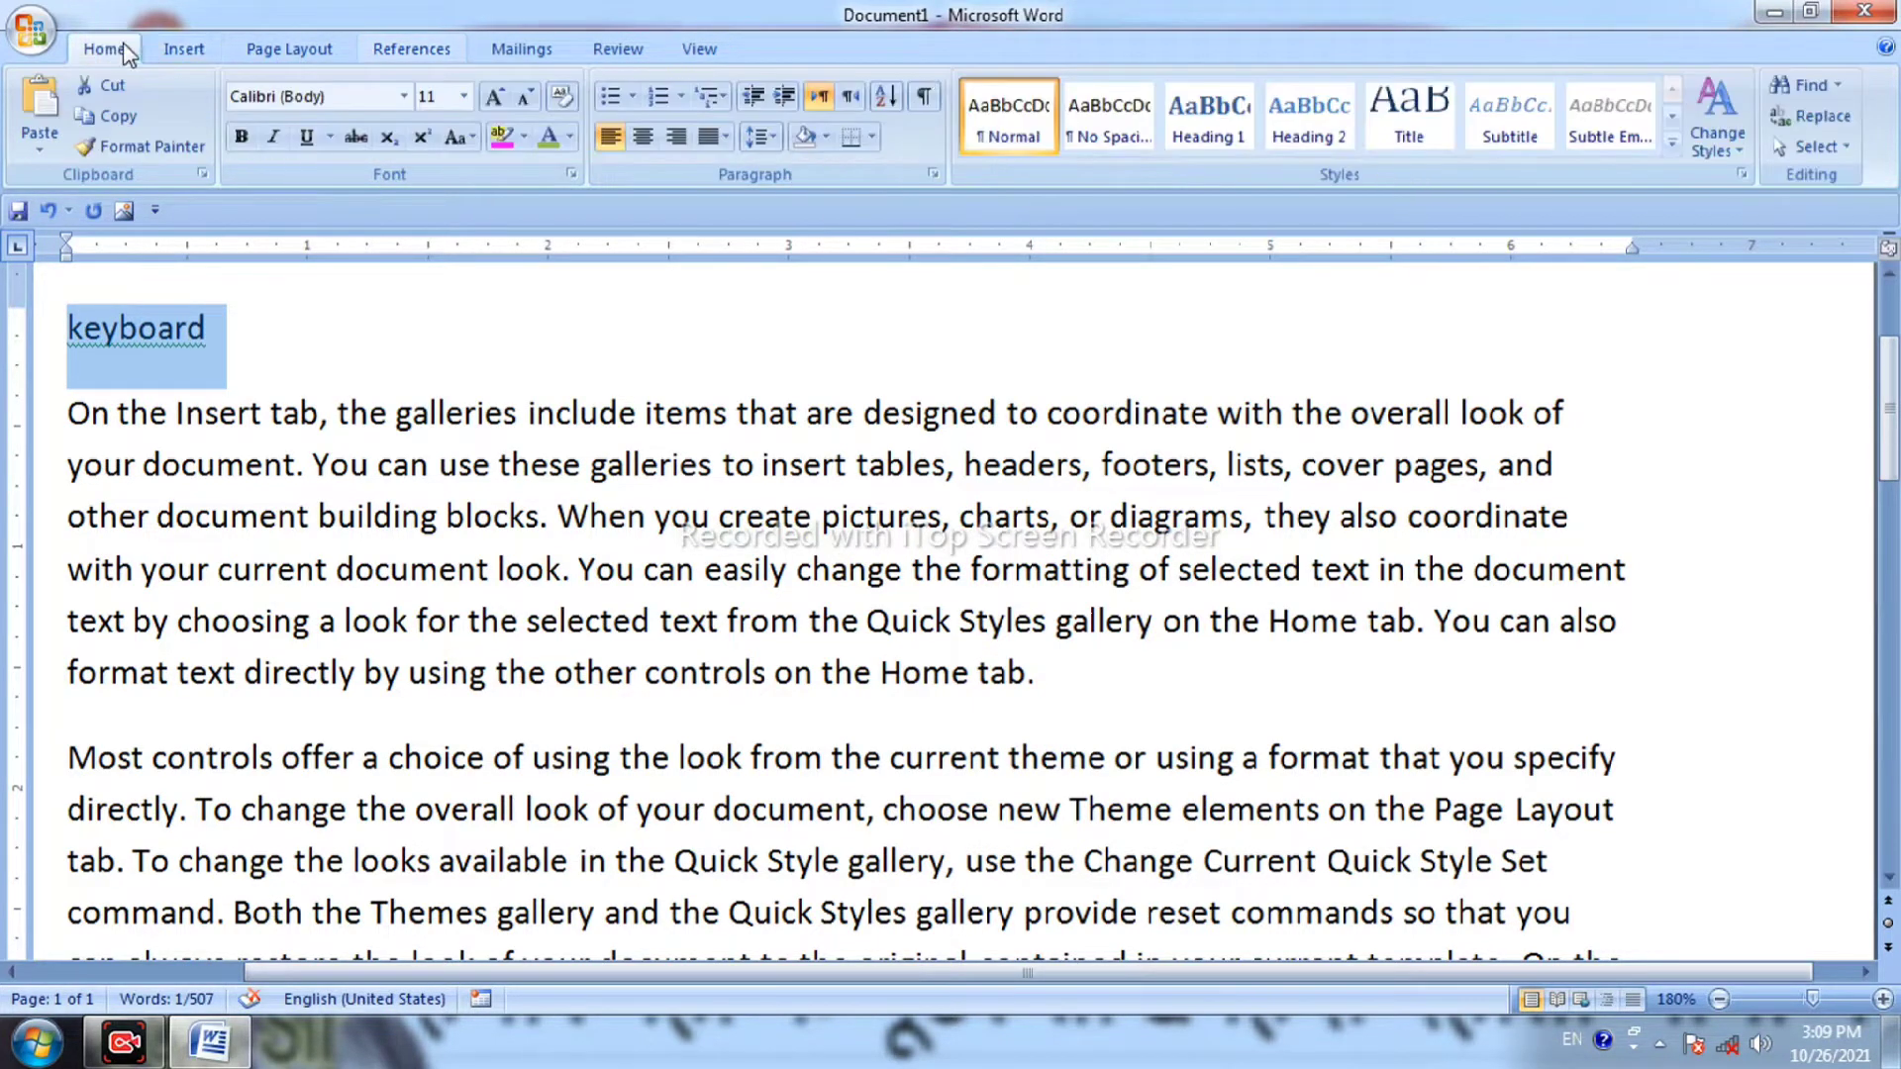
pyautogui.click(1298, 116)
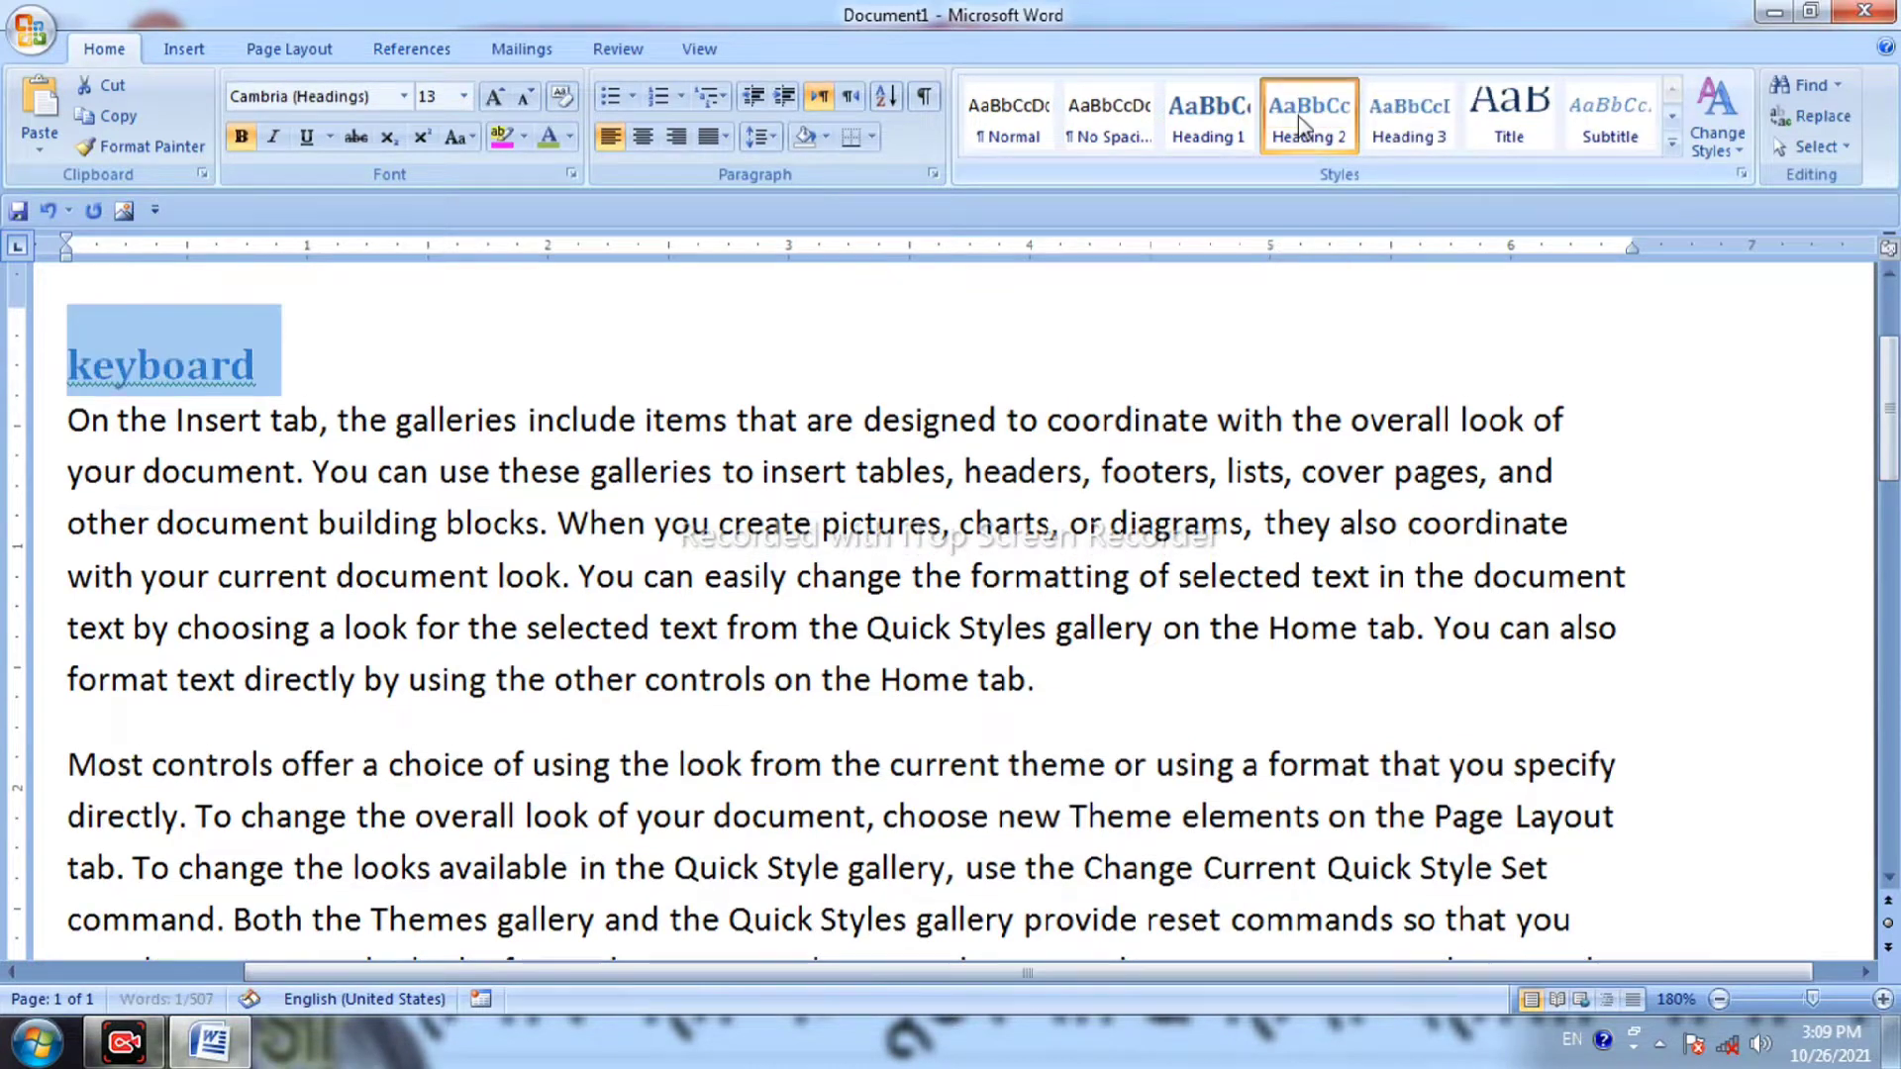
pyautogui.click(652, 354)
# Add a blank line after the end of the first paragraph.
pyautogui.scroll(-3, 677, 344)
pyautogui.scroll(3, 677, 344)
pyautogui.click(1088, 686)
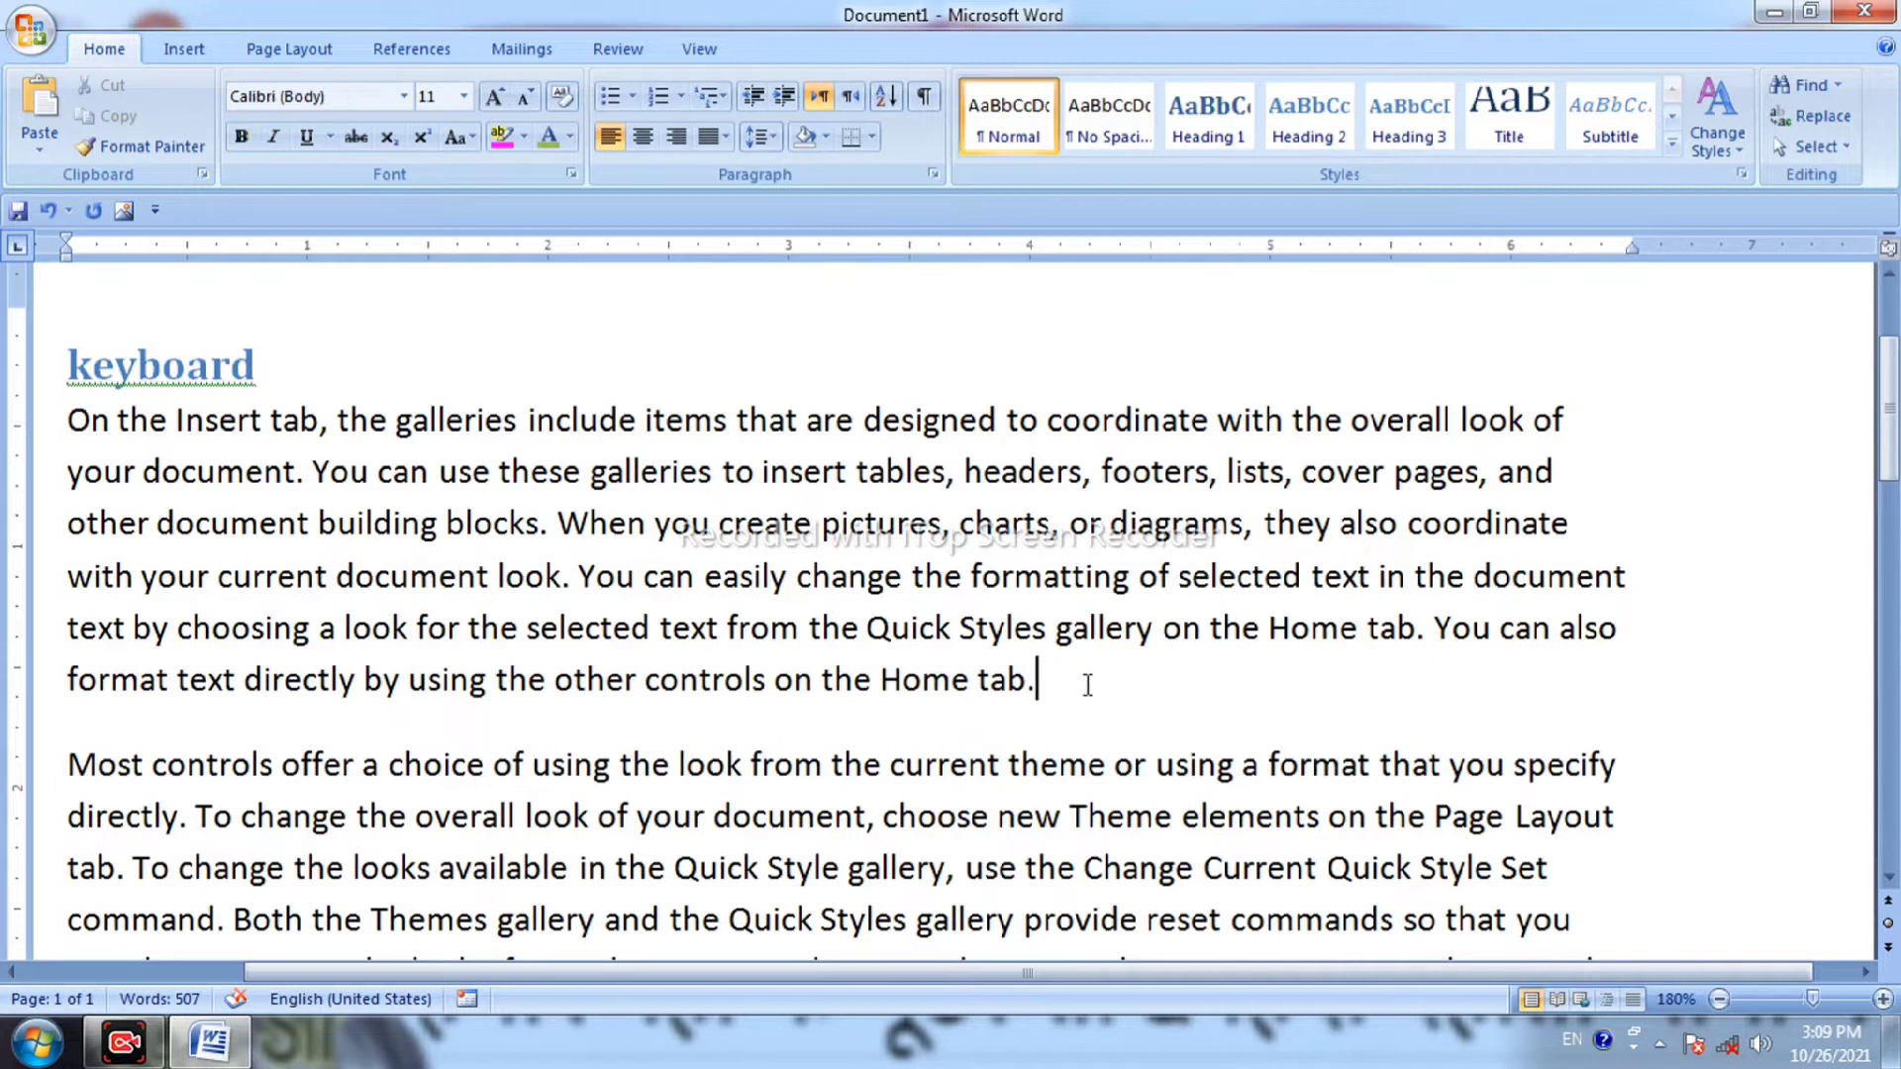
pyautogui.press('Return')
pyautogui.press('Return')
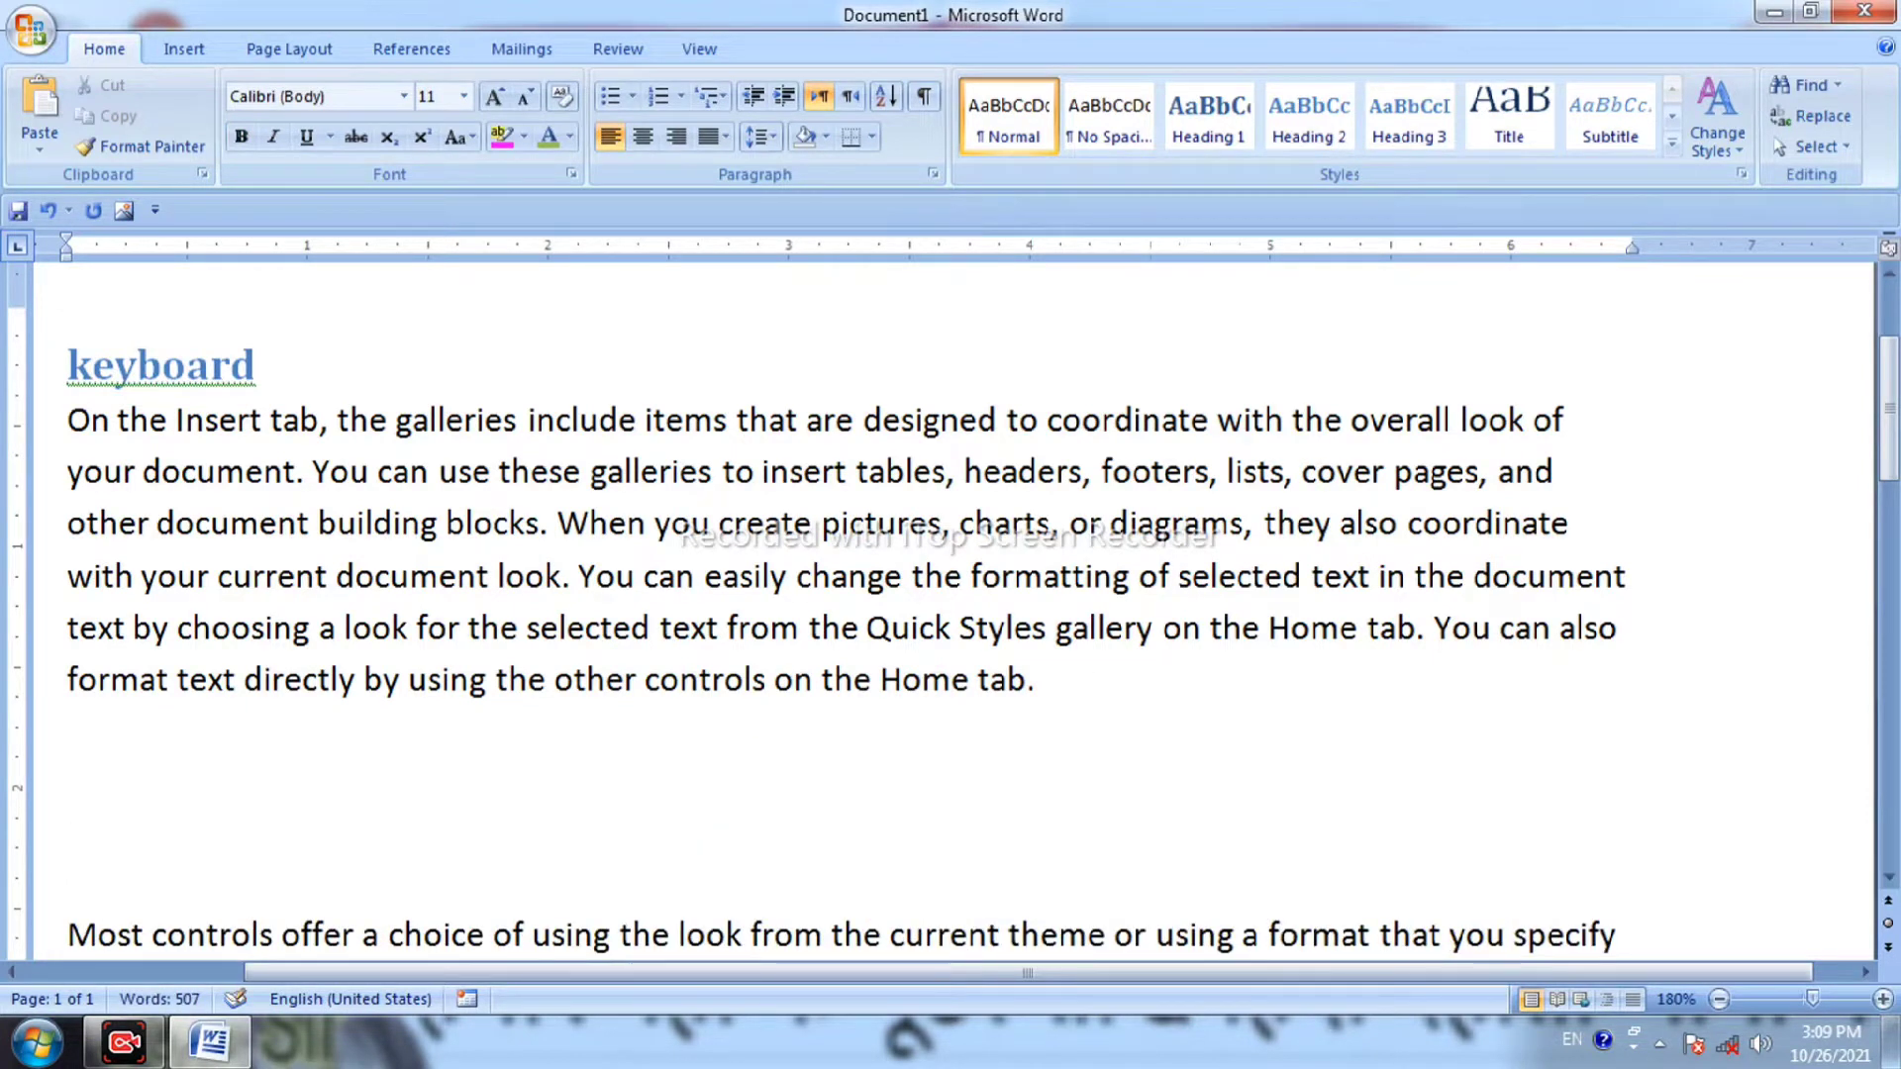
# Type 'mouse' above the second paragraph and style it Heading 2.
pyautogui.write('mouse')
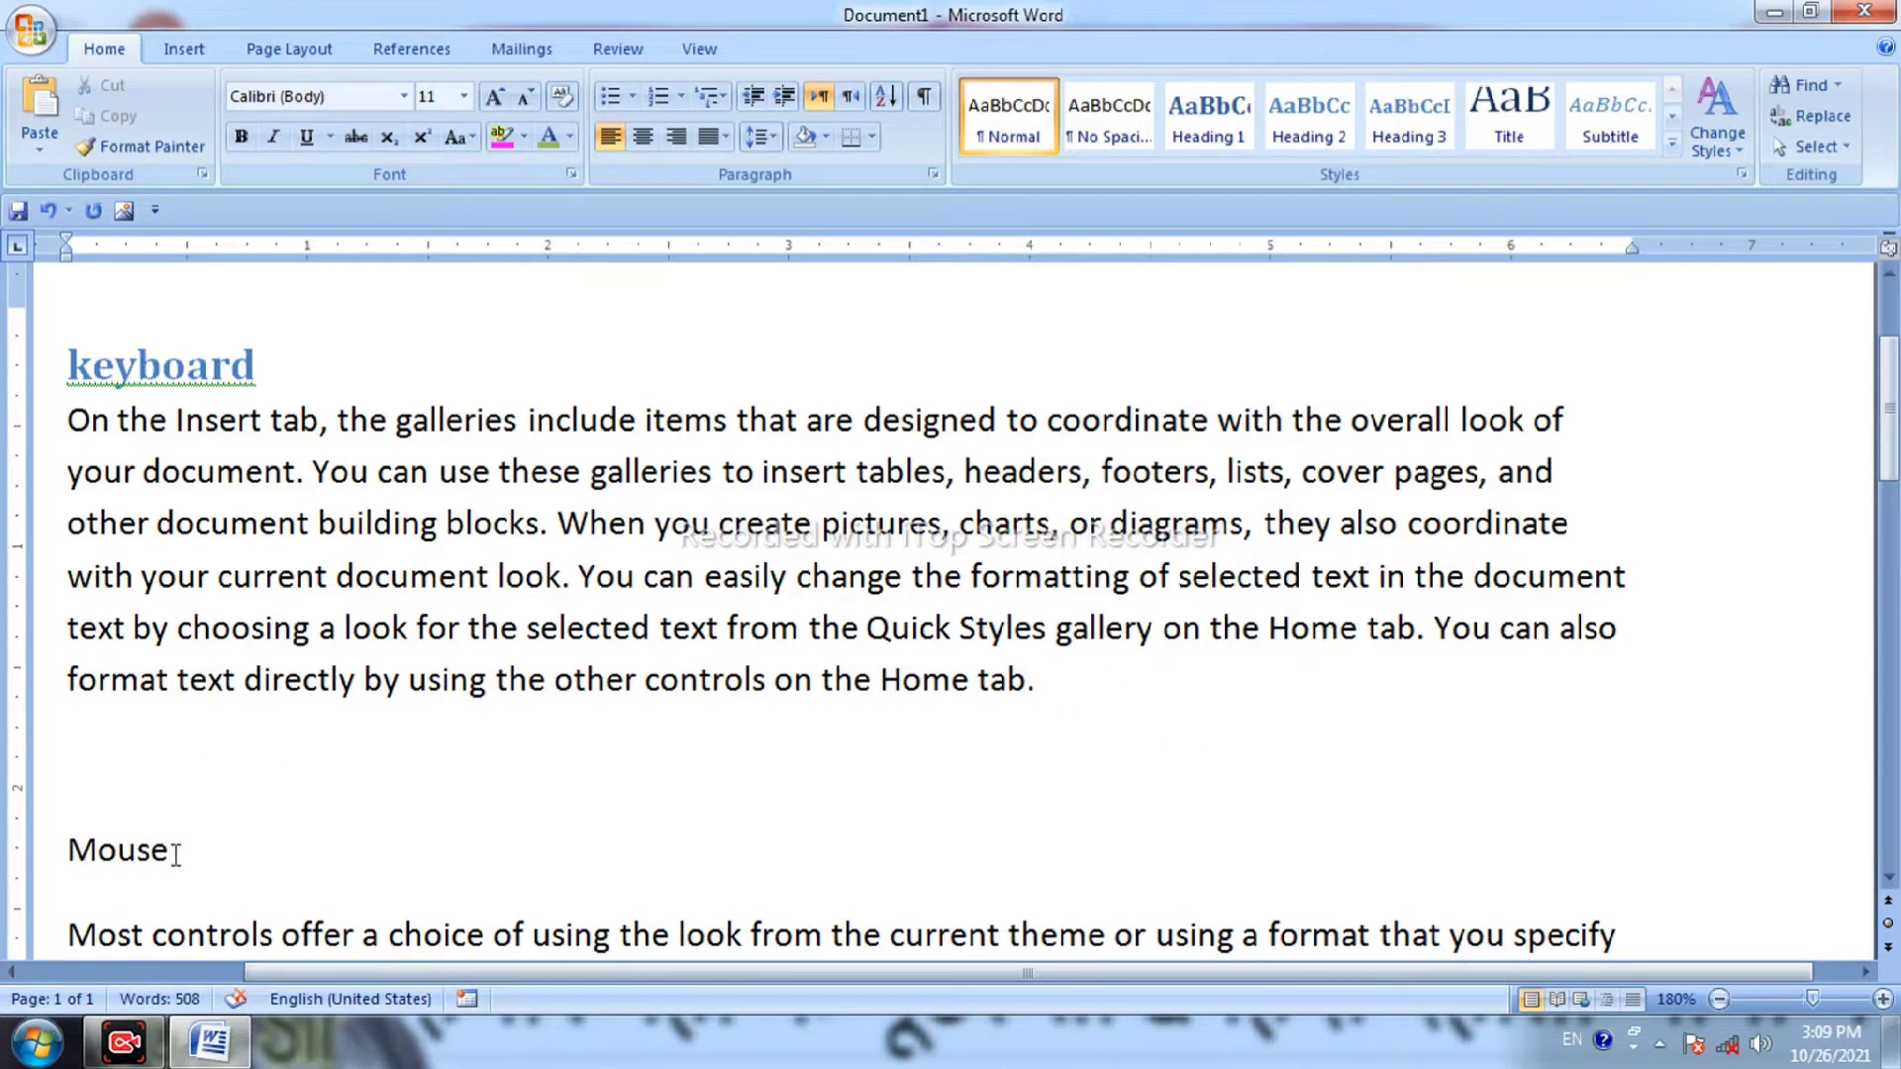
pyautogui.moveTo(188, 854); pyautogui.dragTo(65, 849)
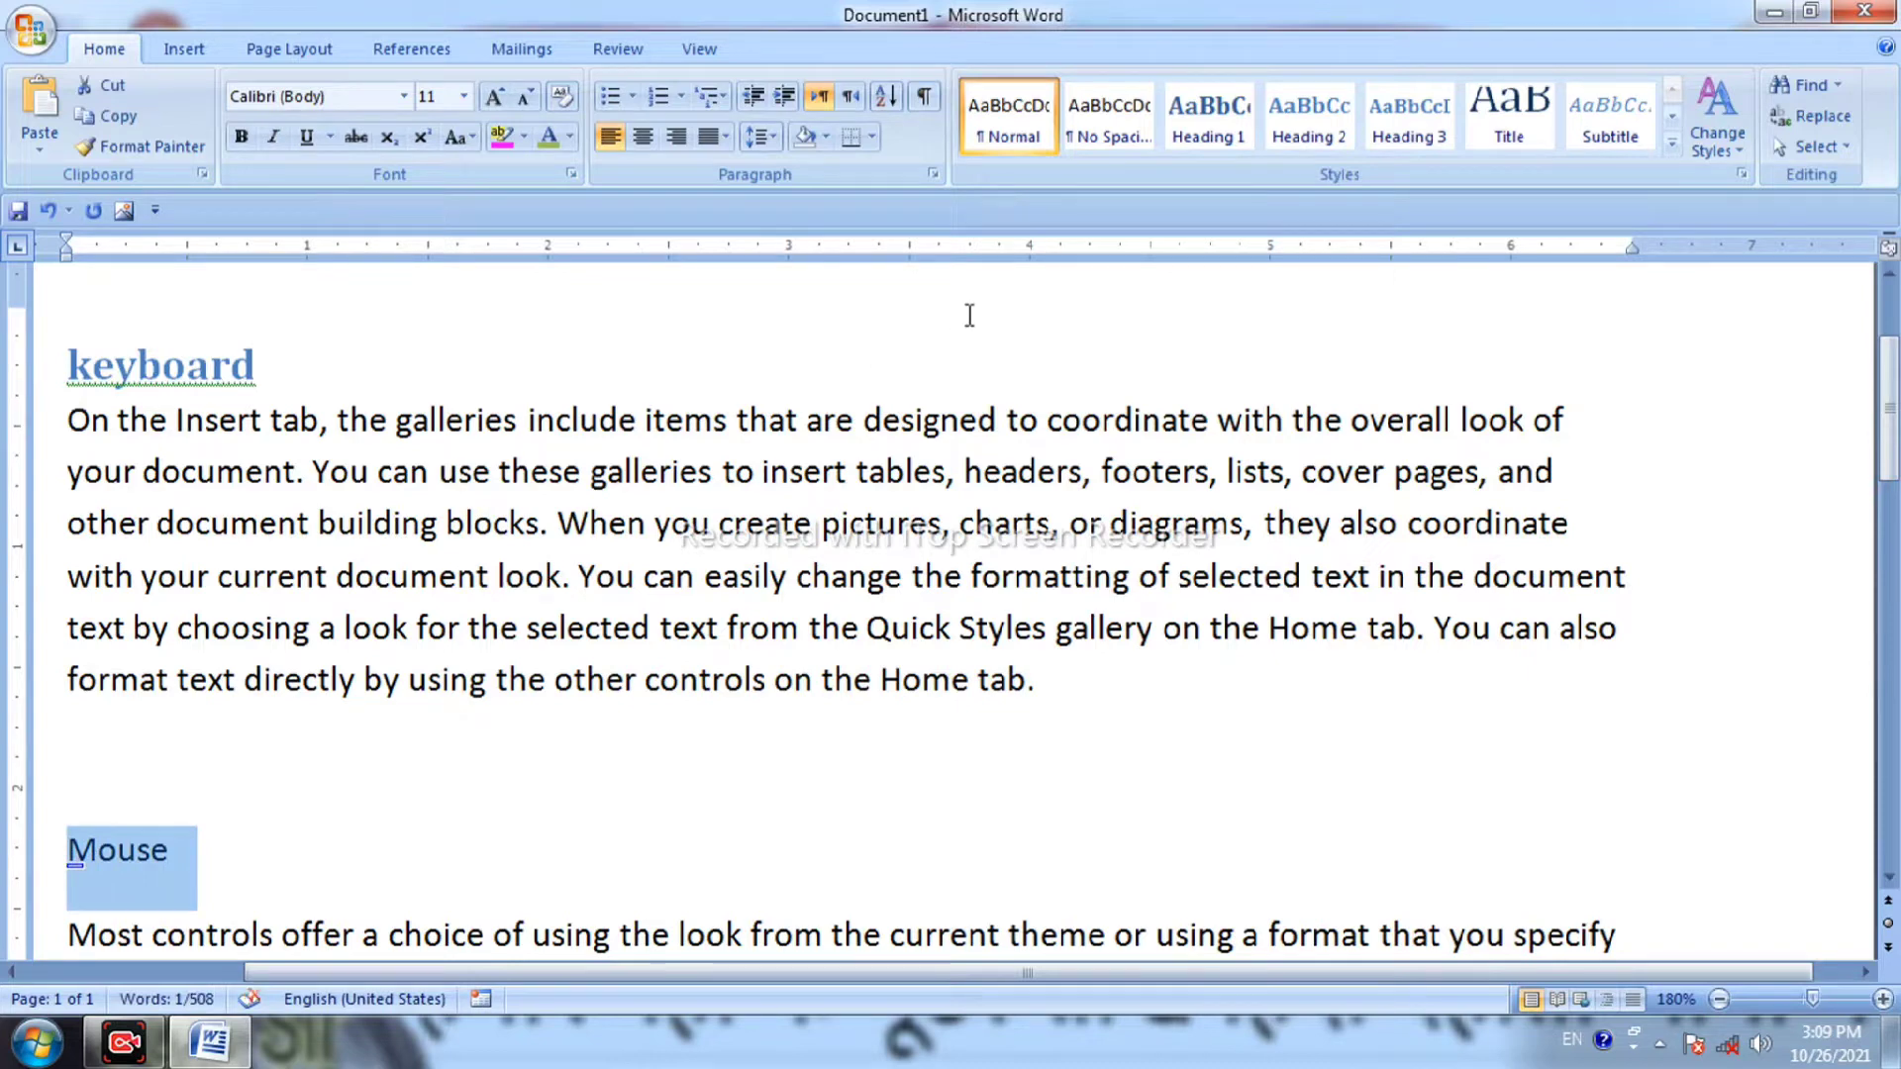
pyautogui.click(1307, 117)
# Add blank lines after the Mouse section's text.
pyautogui.scroll(-3, 532, 685)
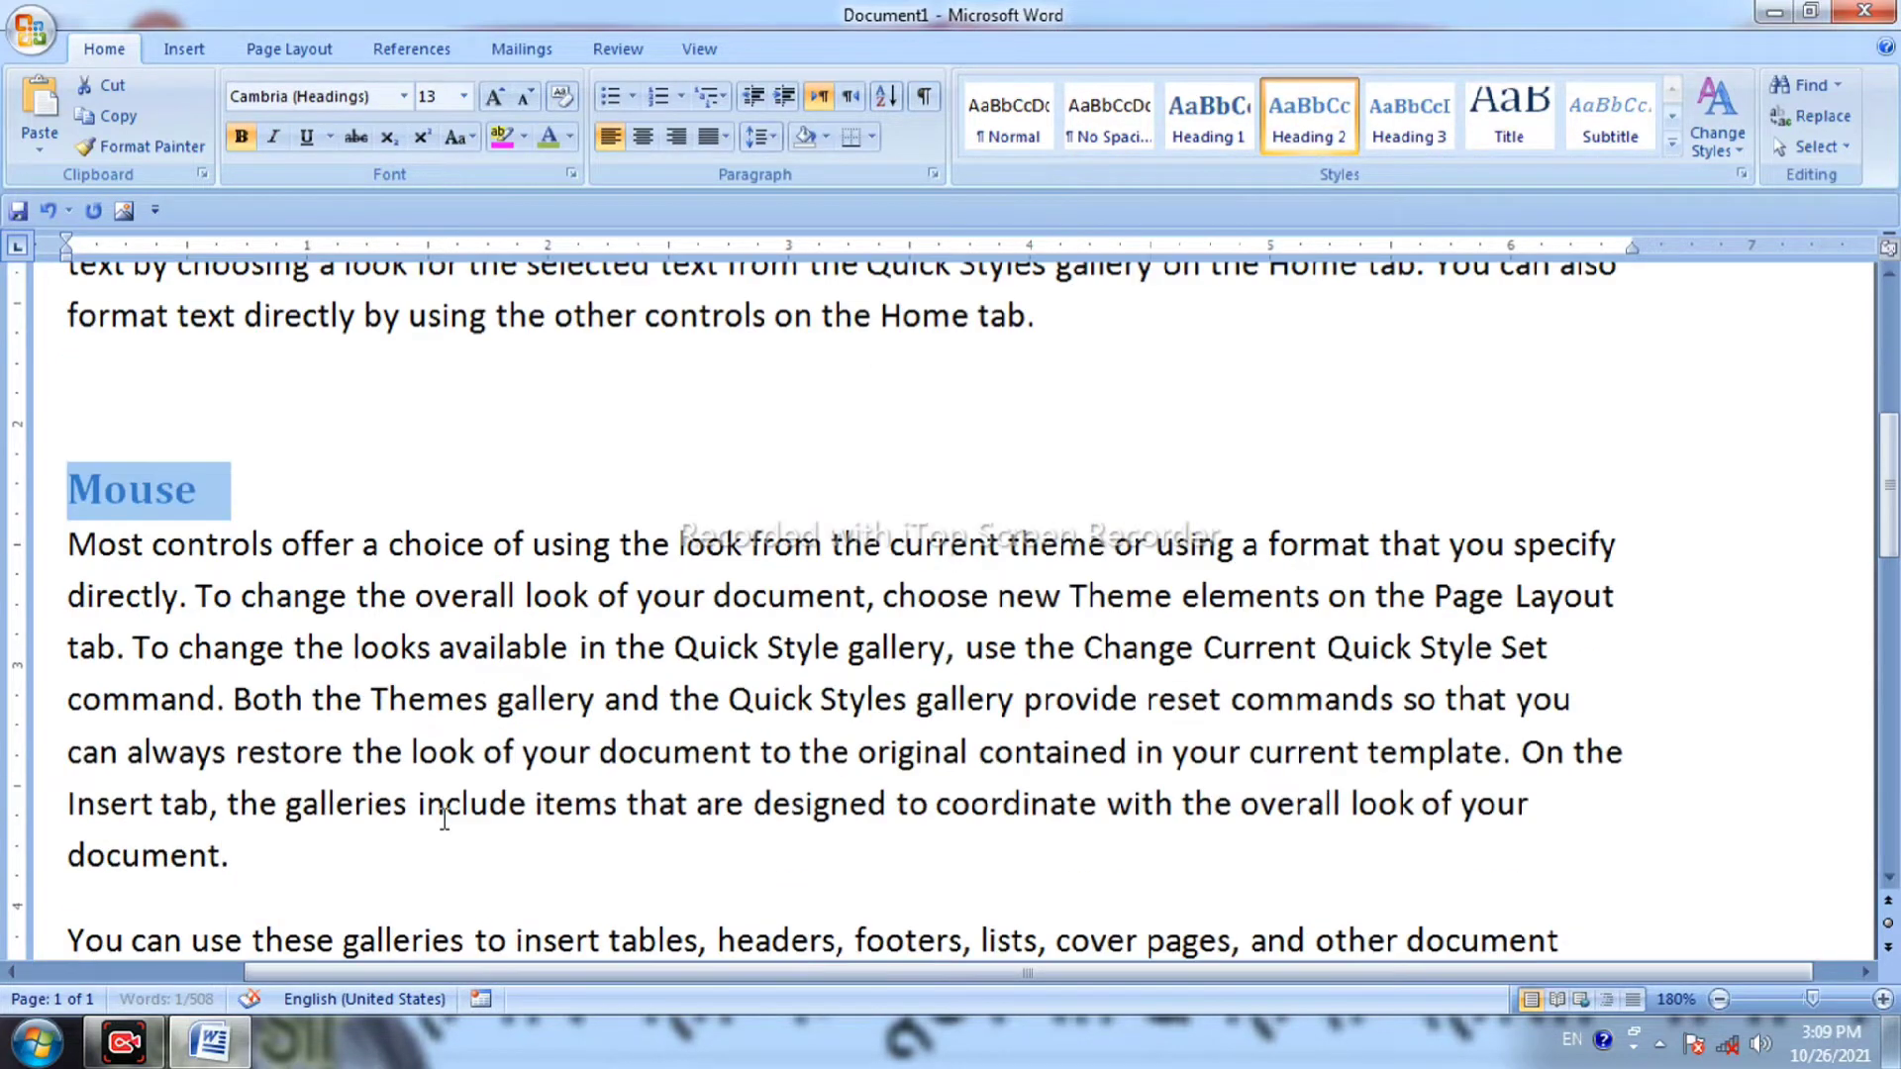
pyautogui.click(433, 841)
pyautogui.scroll(-20, 431, 844)
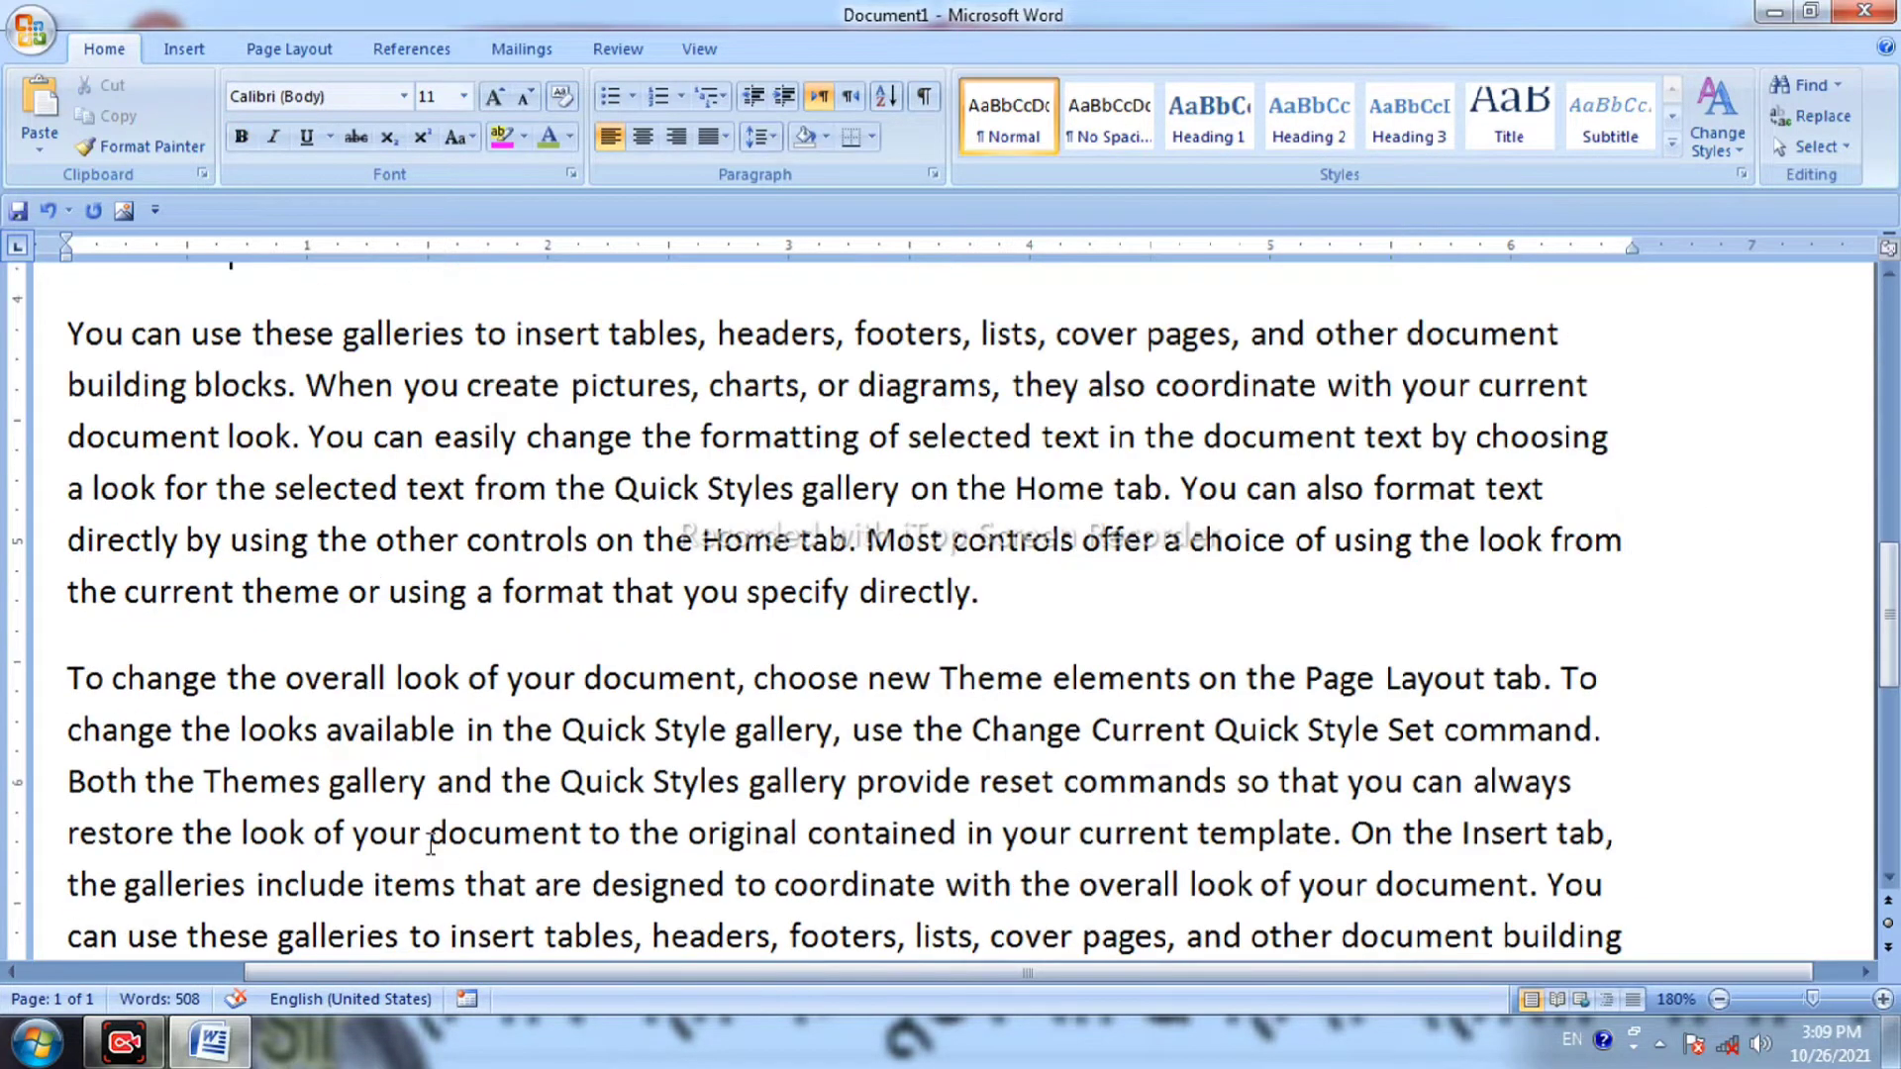
pyautogui.scroll(-2, 431, 844)
pyautogui.scroll(6, 431, 844)
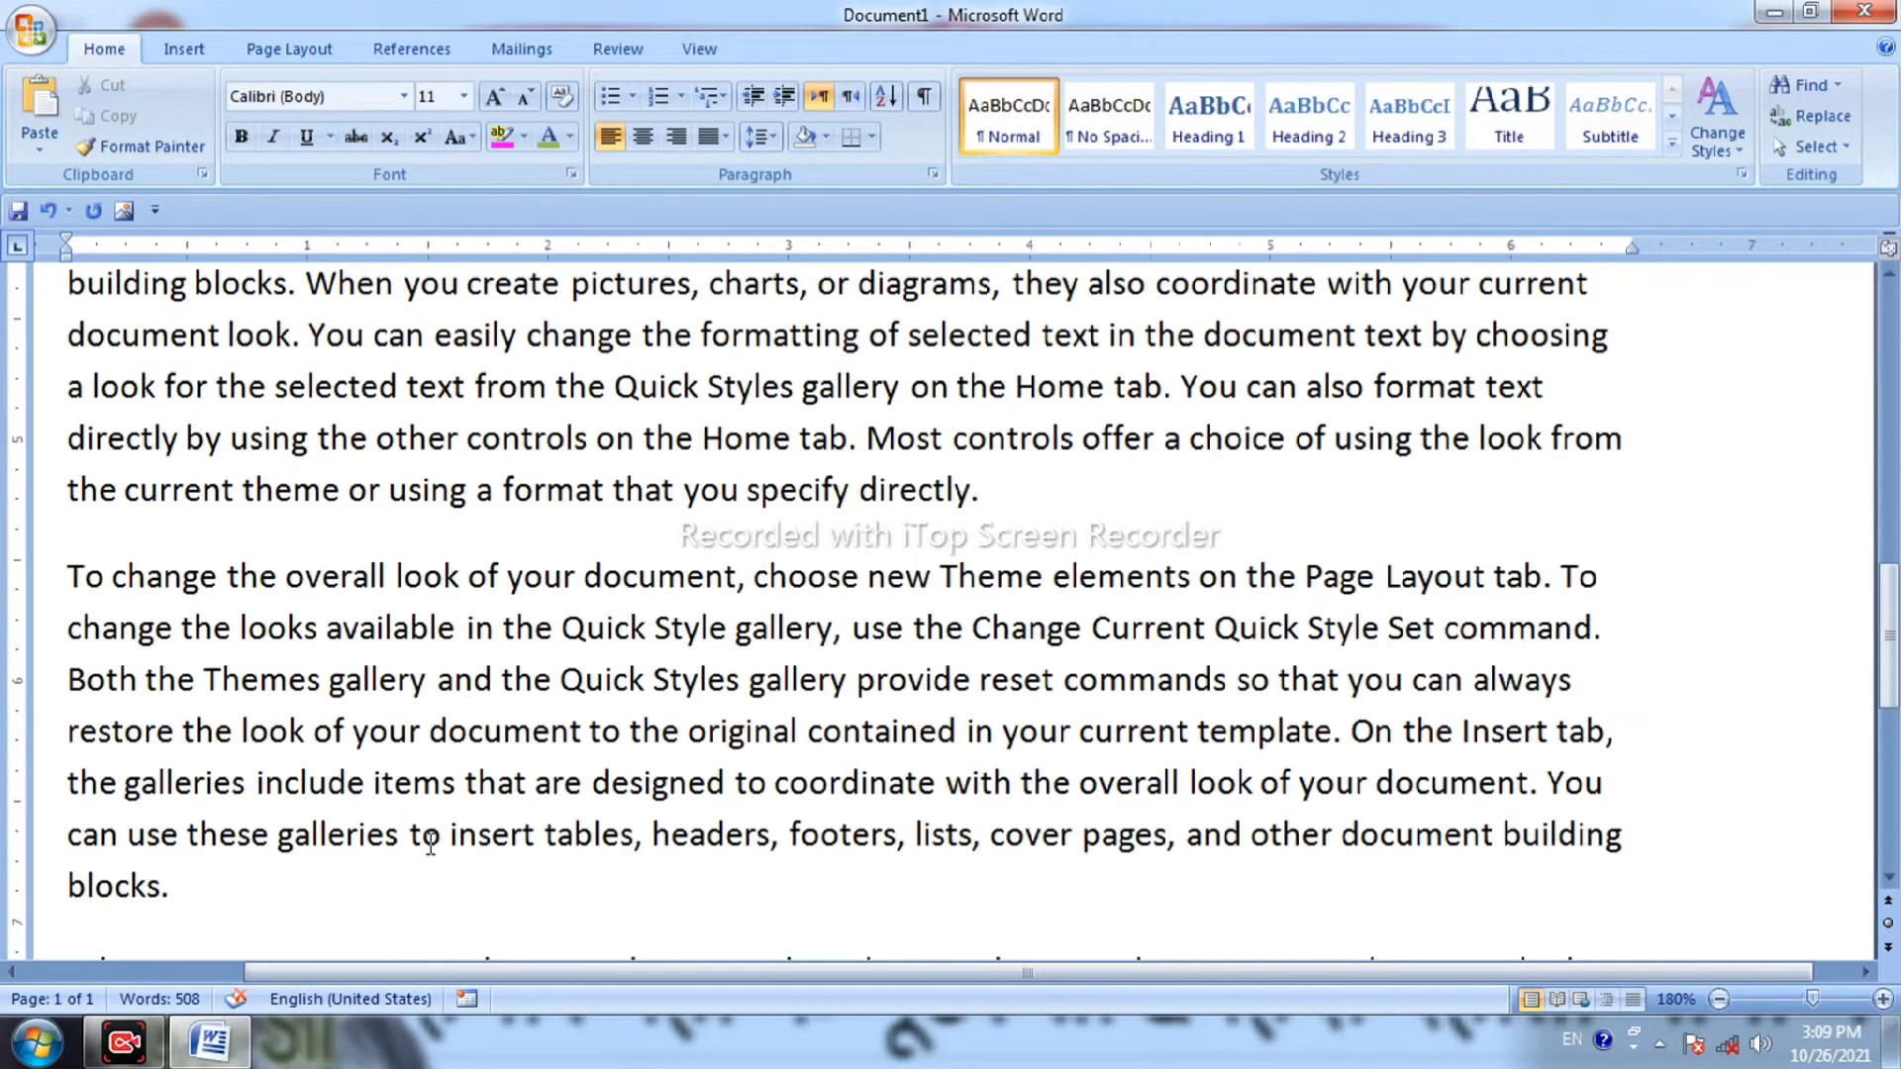
pyautogui.scroll(5, 884, 706)
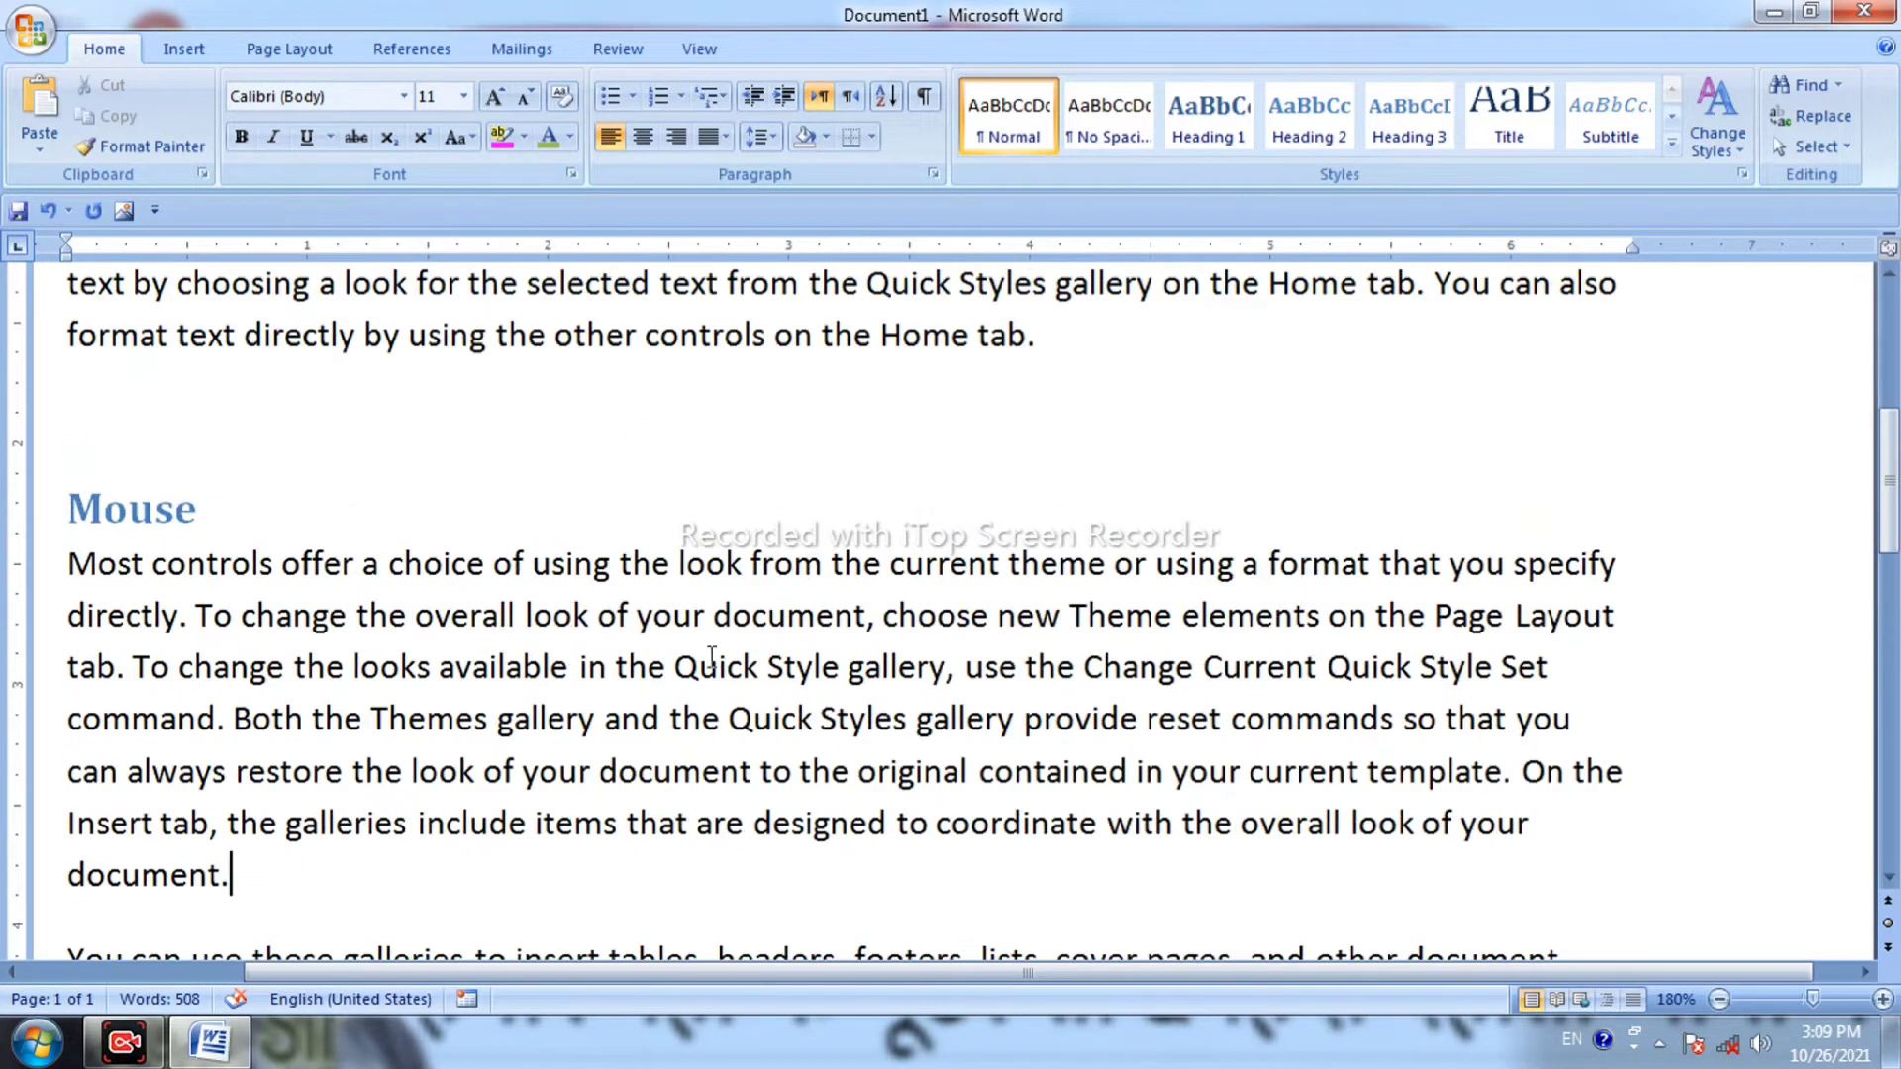
pyautogui.press('Return')
pyautogui.press('Return')
pyautogui.press('Return')
pyautogui.press('Return')
pyautogui.press('Return')
pyautogui.press('Return')
pyautogui.press('Return')
pyautogui.press('Return')
pyautogui.press('Return')
pyautogui.press('Return')
pyautogui.press('Return')
pyautogui.press('Return')
pyautogui.press('Return')
pyautogui.press('Return')
pyautogui.press('Return')
pyautogui.press('Return')
pyautogui.press('Return')
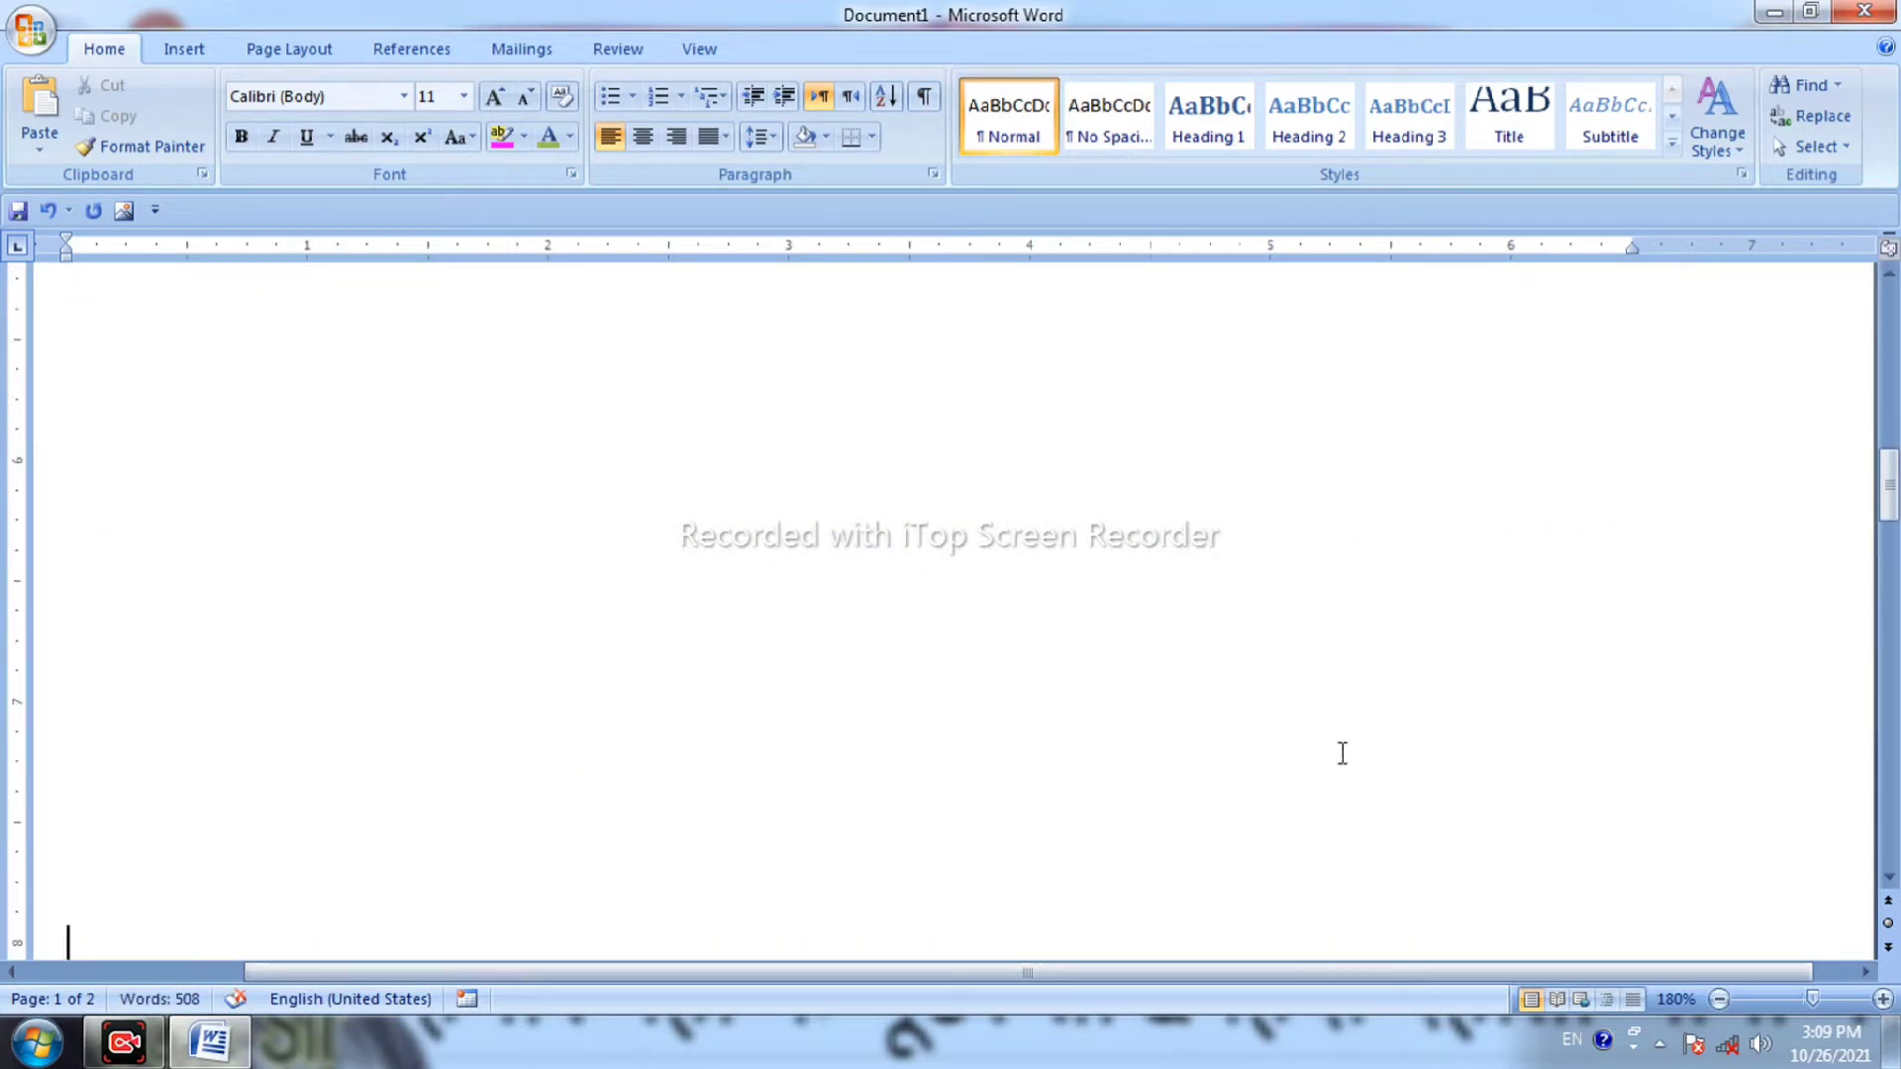
# Zoom out and insert a page break so the following text starts a new page.
pyautogui.click(1718, 1000)
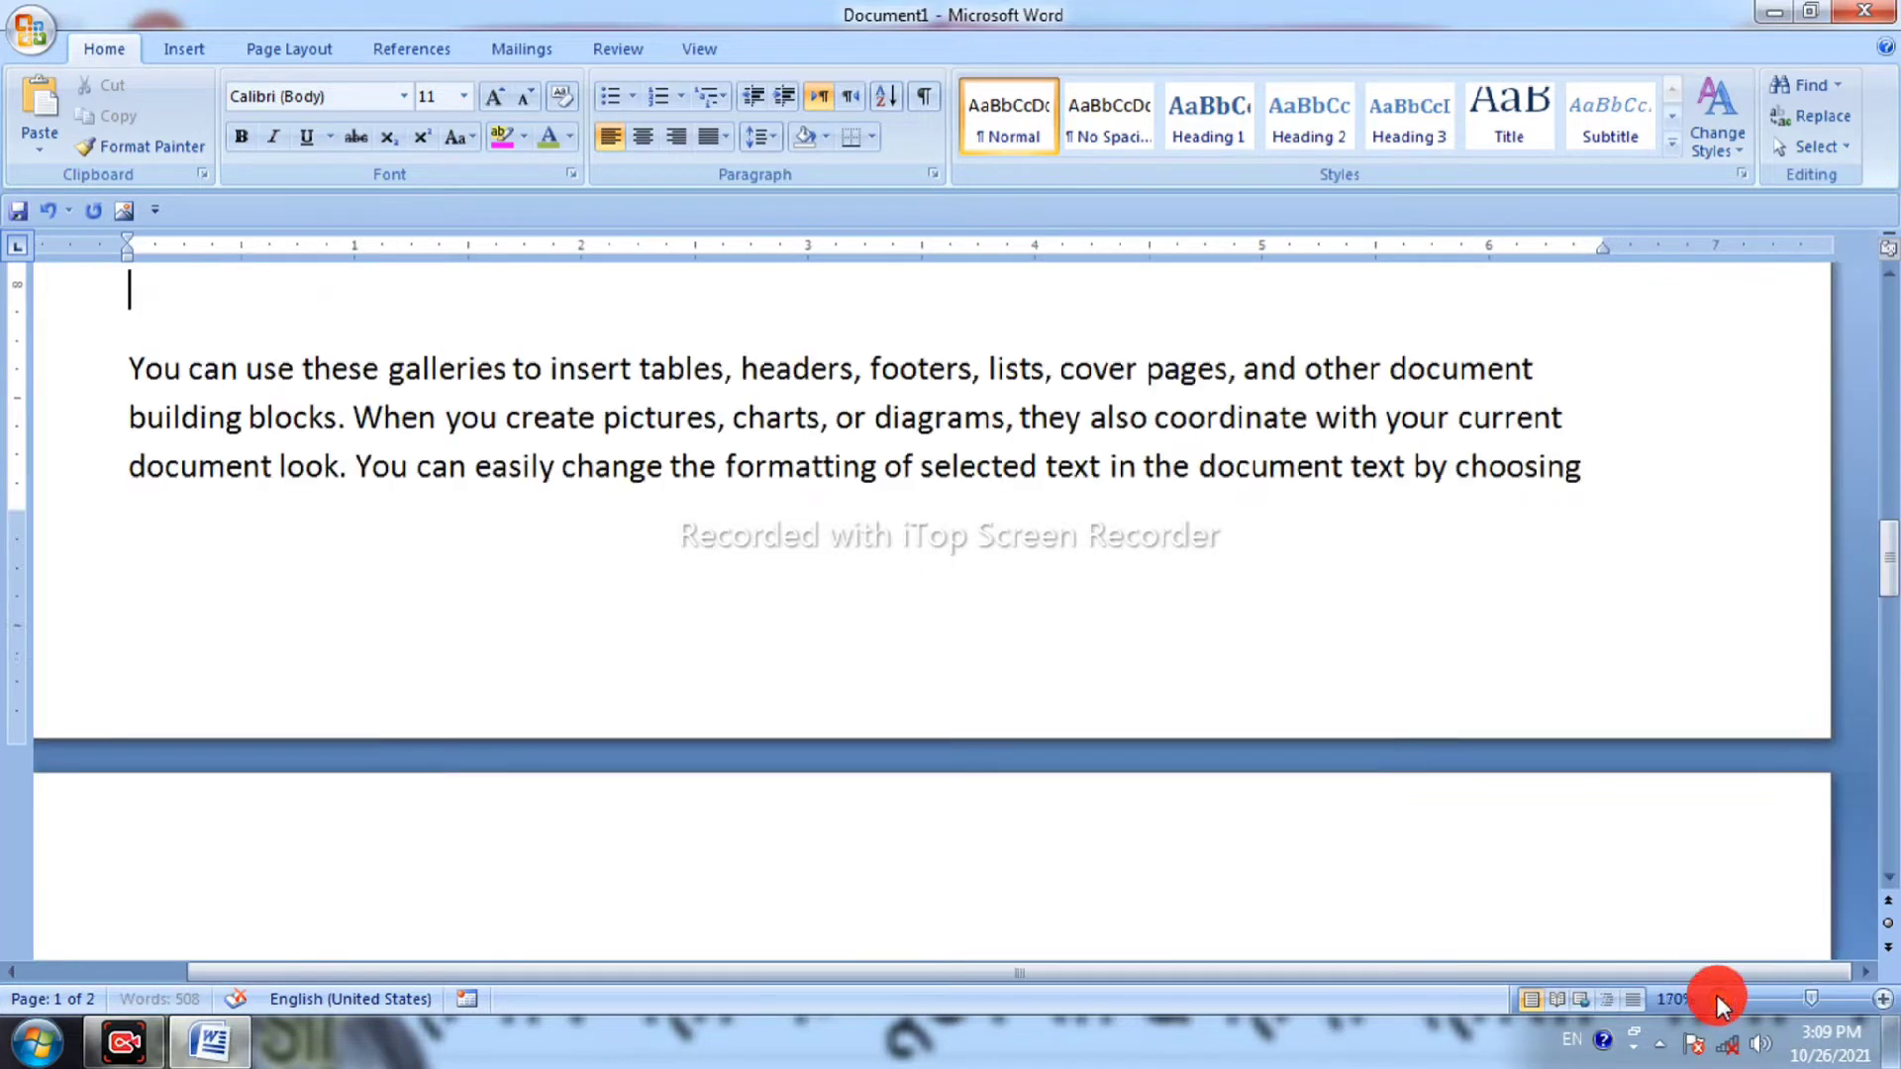
pyautogui.click(1718, 1001)
pyautogui.click(1718, 1001)
pyautogui.click(1718, 1000)
pyautogui.click(1718, 1000)
pyautogui.scroll(-5, 941, 720)
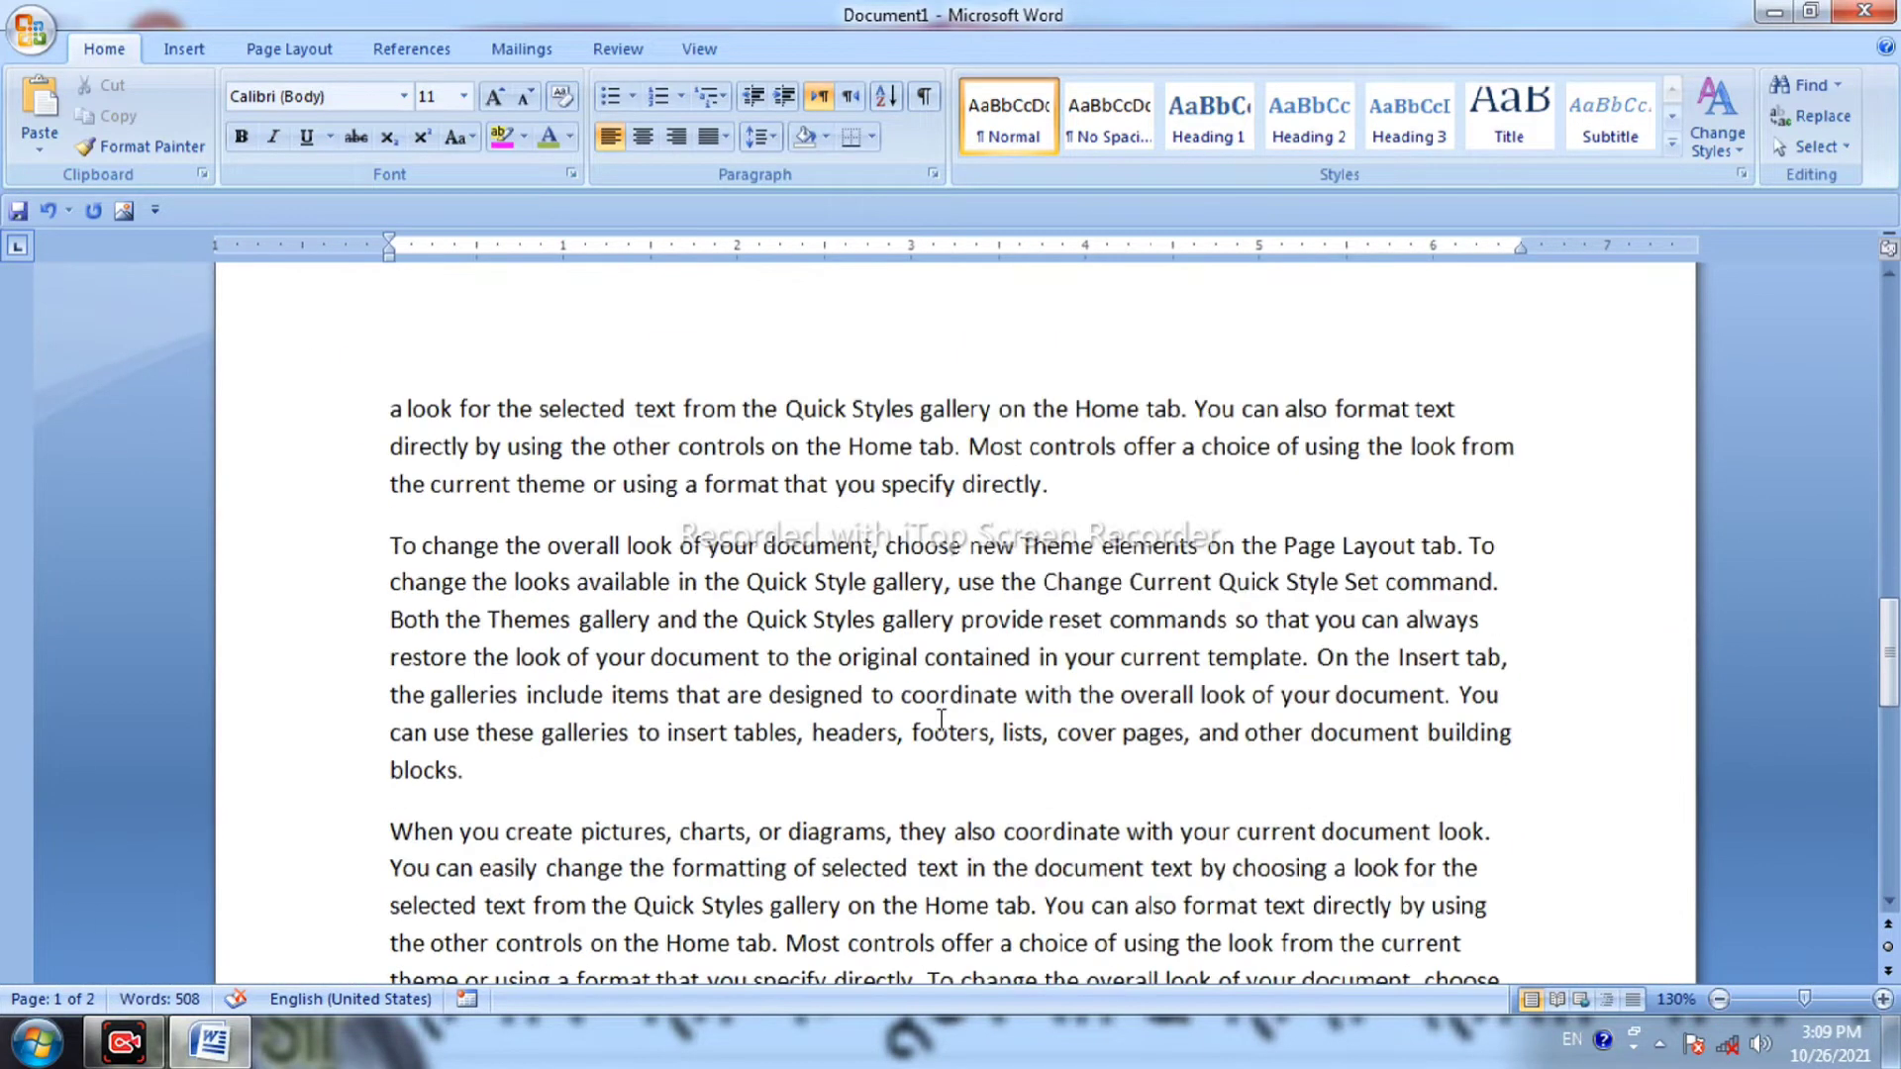
pyautogui.scroll(15, 941, 720)
pyautogui.scroll(-12, 941, 720)
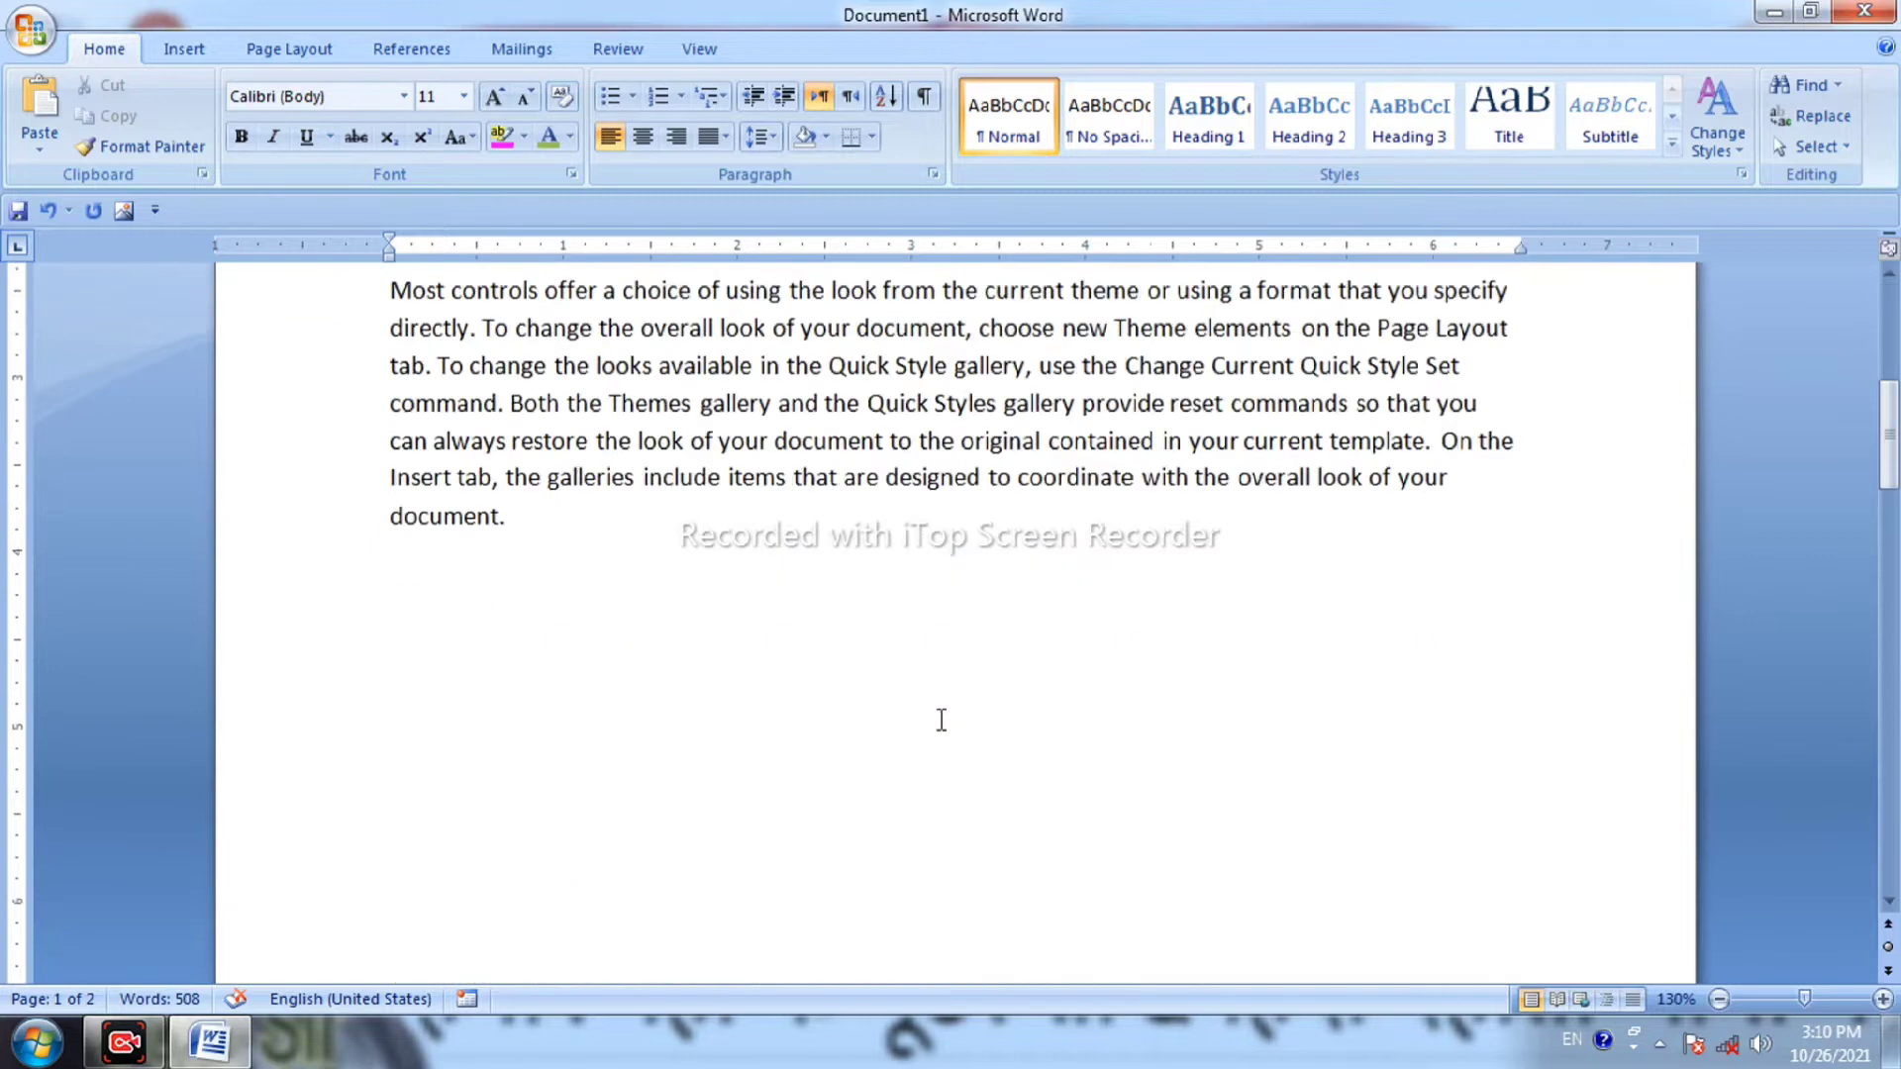
pyautogui.scroll(5, 941, 720)
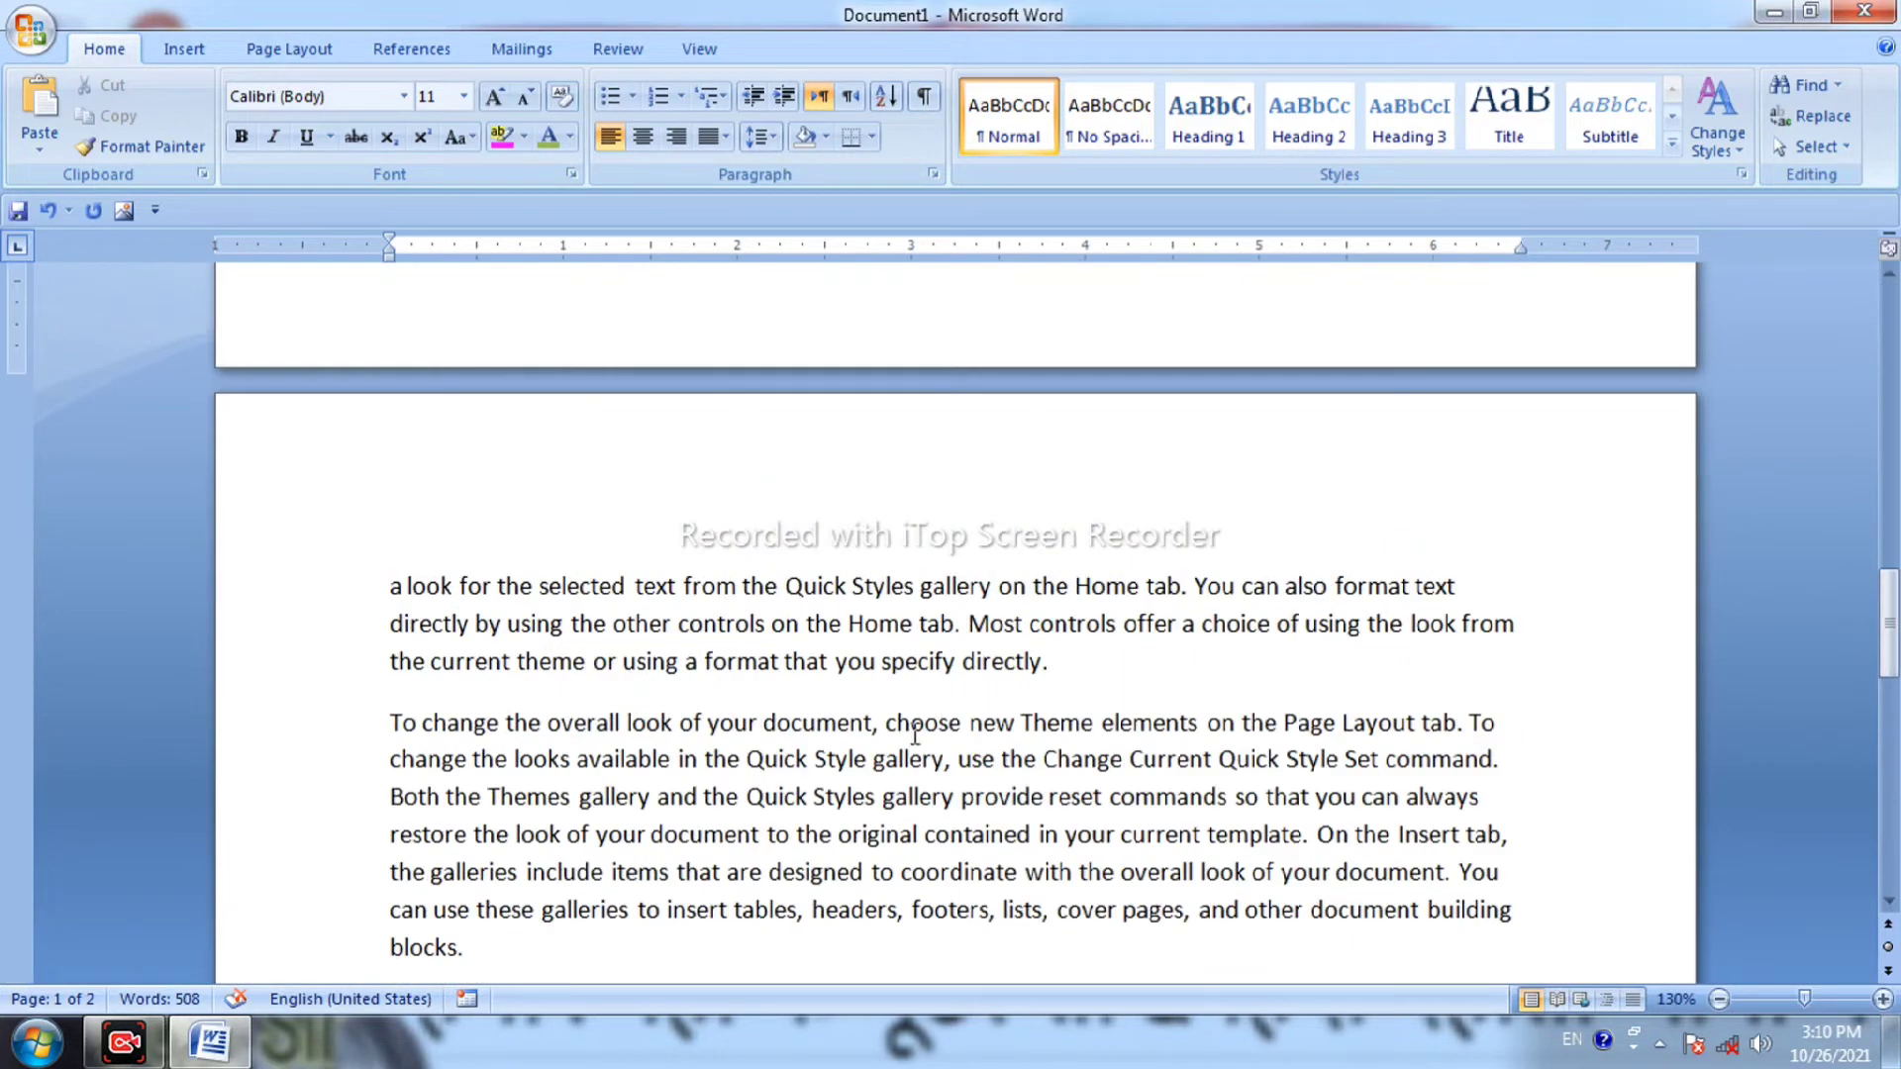
pyautogui.scroll(5, 585, 440)
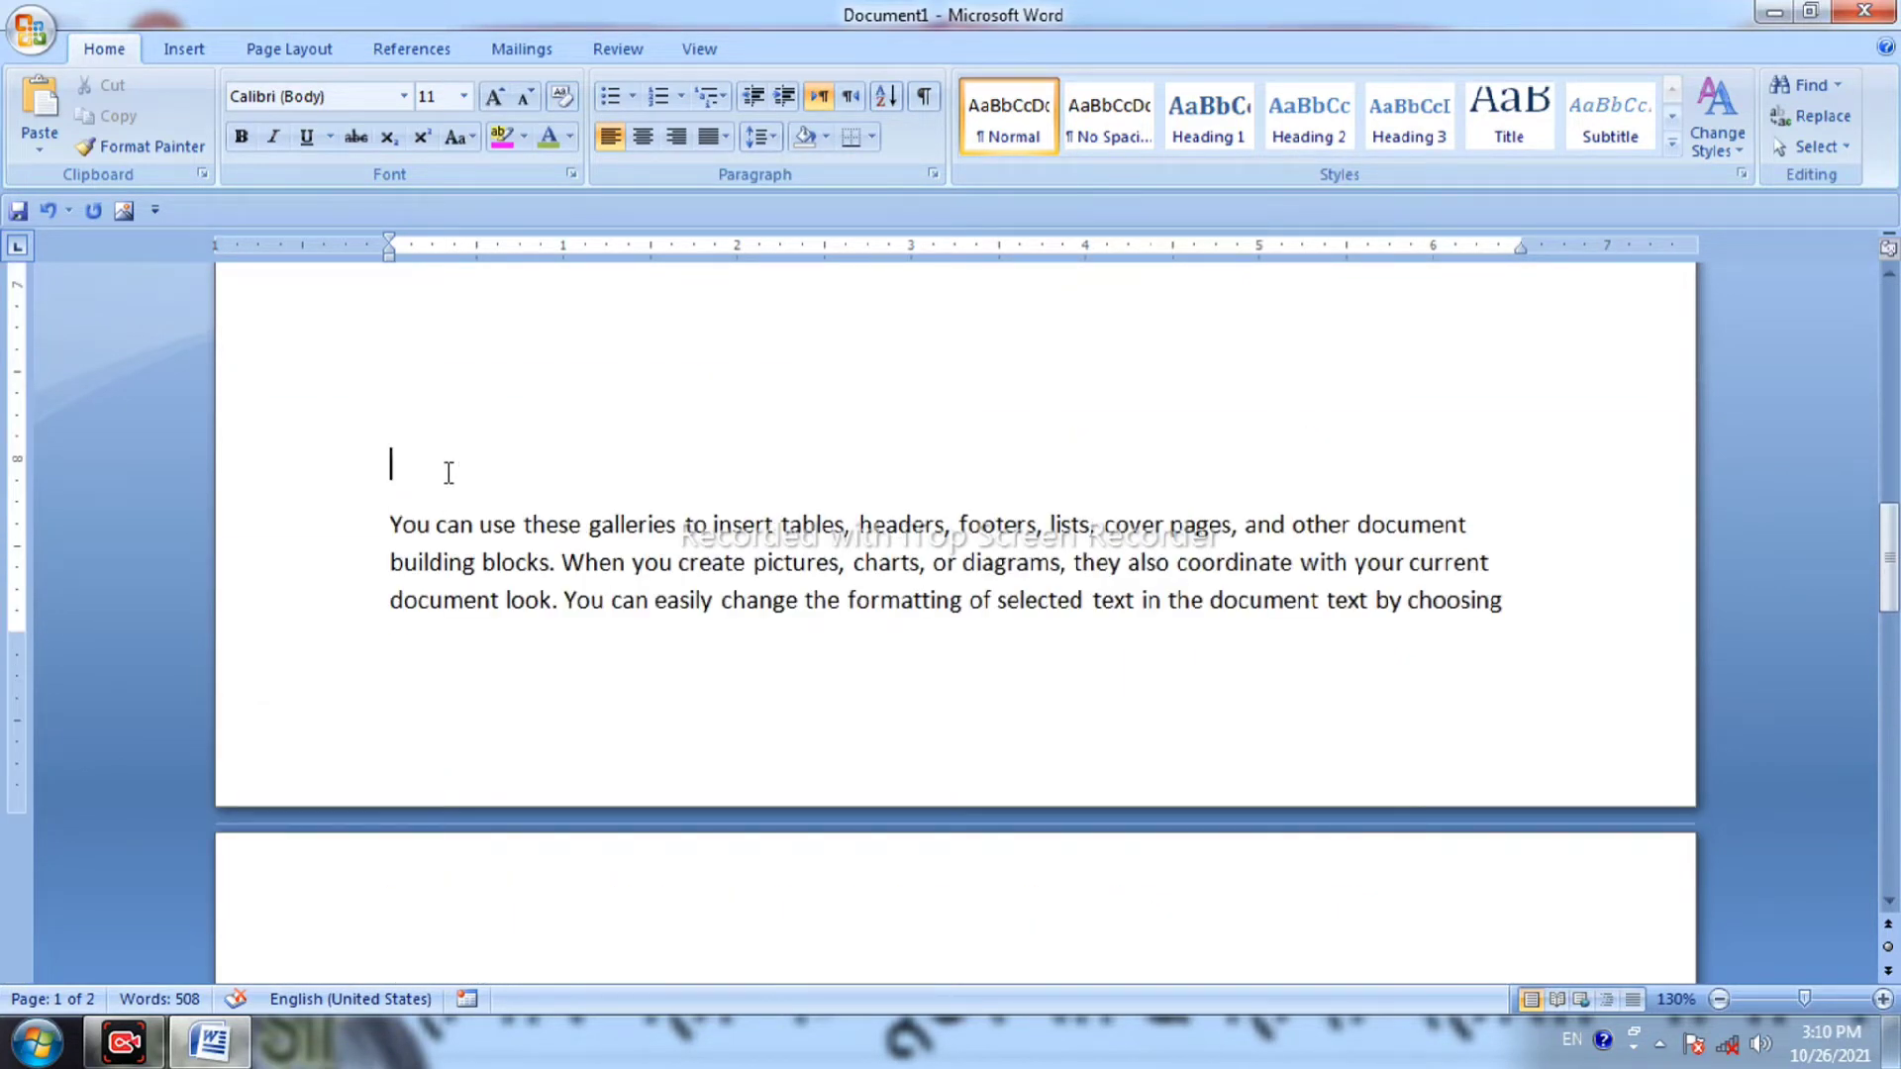
pyautogui.hotkey('ctrl', 'Return')
# Type 'moniter' at the top of the new page and style it Heading 2.
pyautogui.scroll(-1, 955, 624)
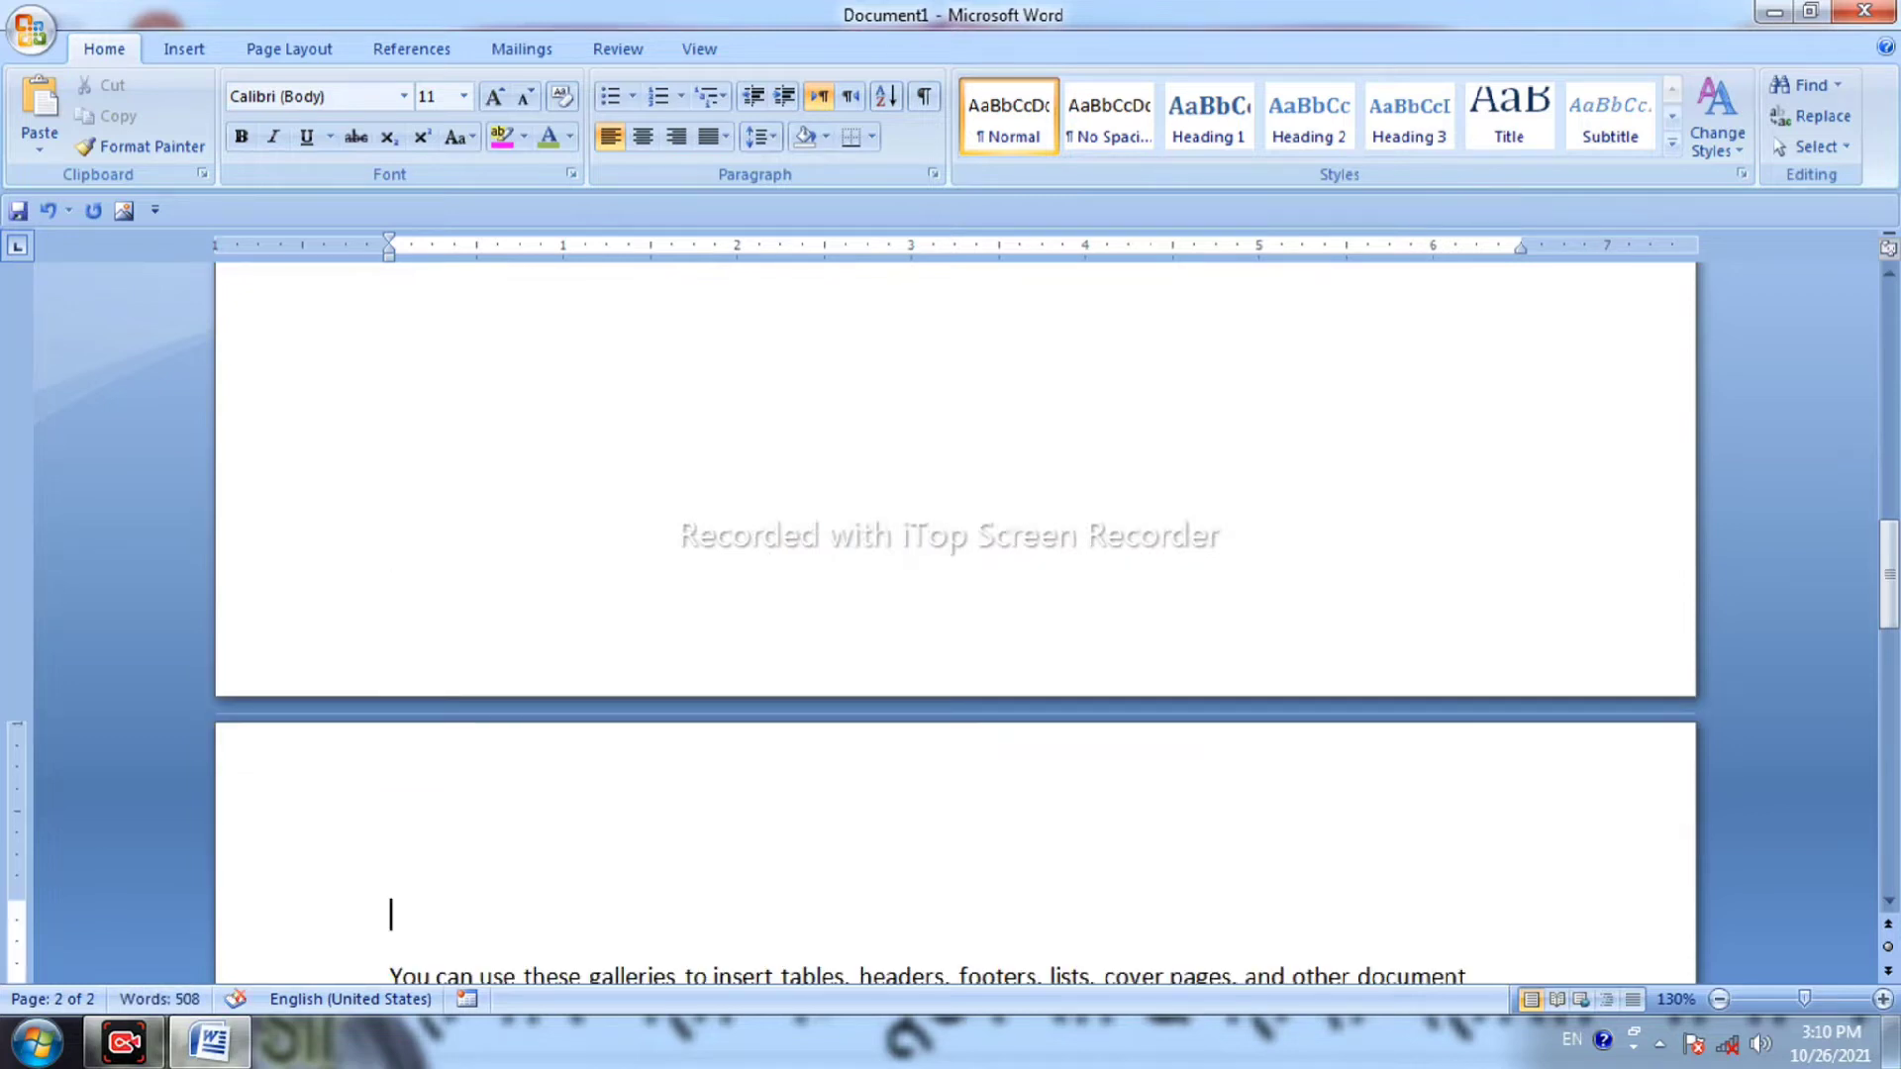
pyautogui.write('moniter')
pyautogui.click(309, 899)
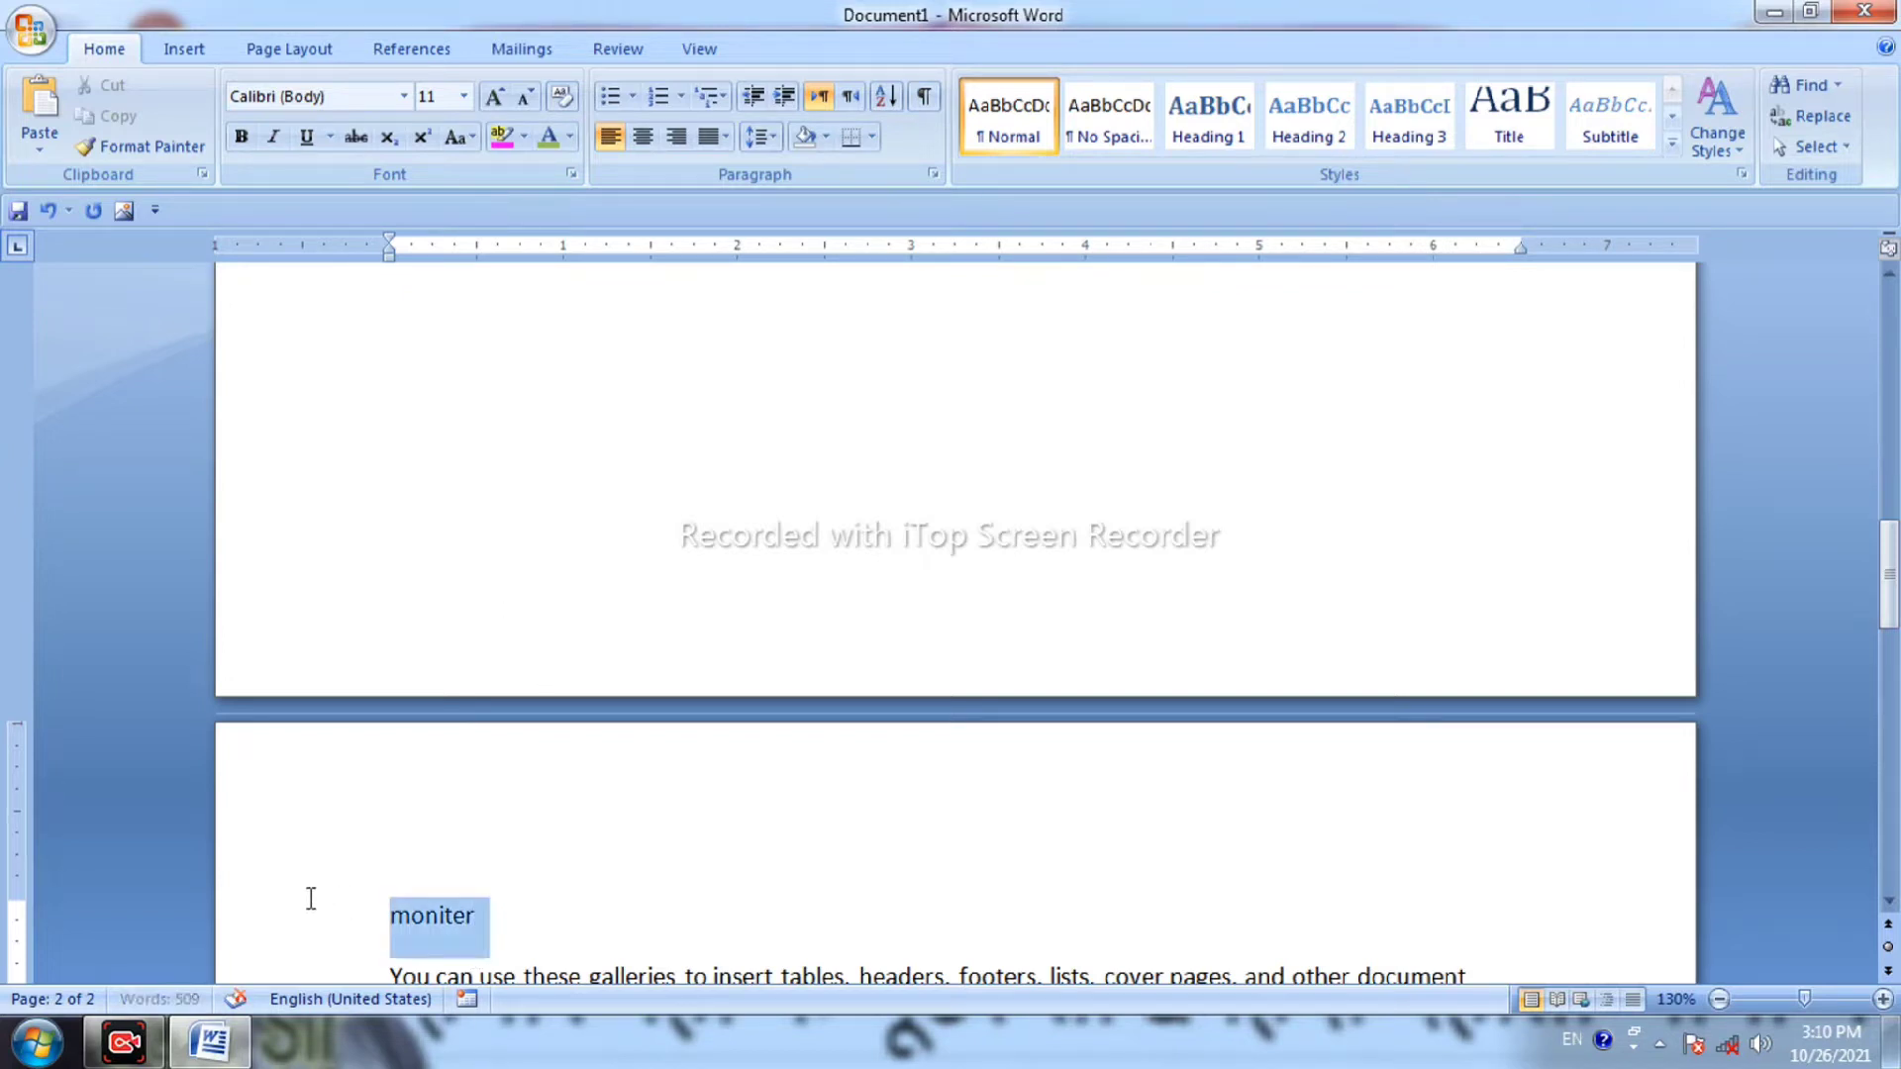
pyautogui.click(1297, 139)
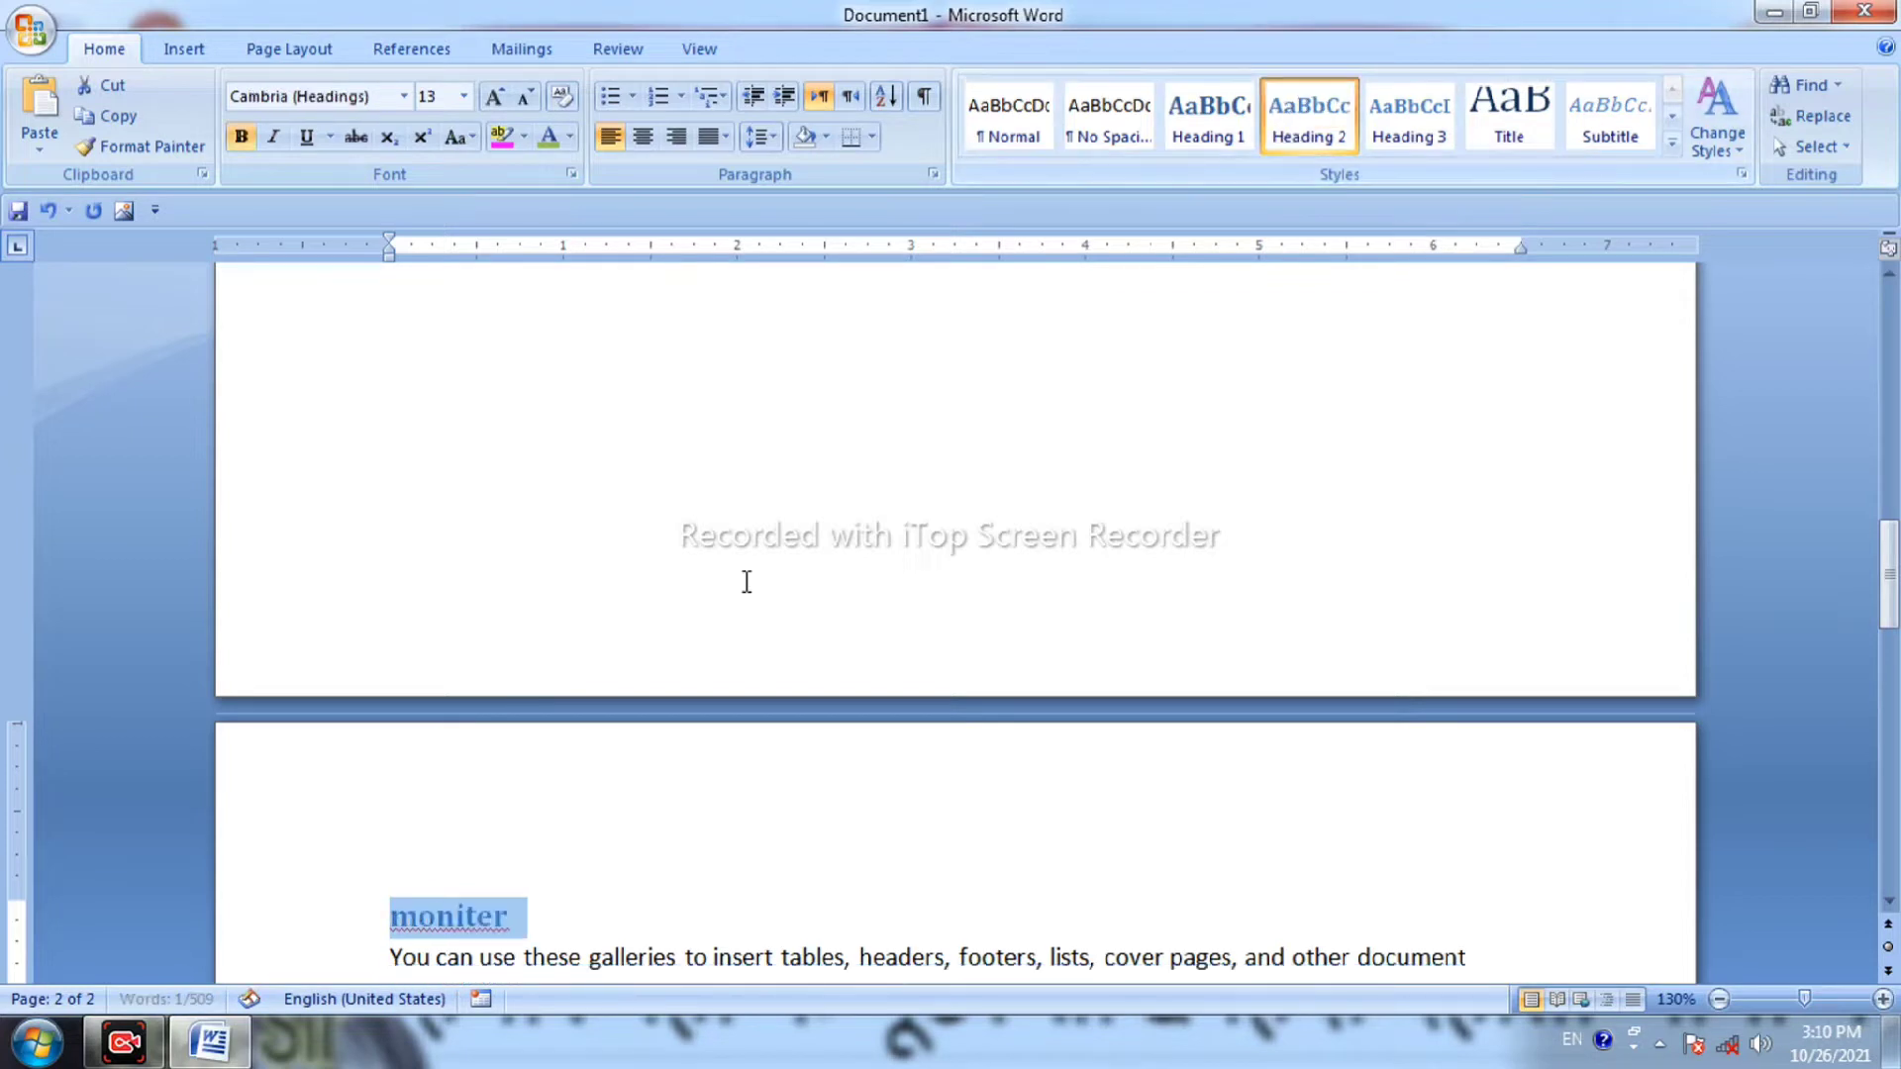
pyautogui.scroll(-3, 790, 496)
pyautogui.scroll(-4, 676, 787)
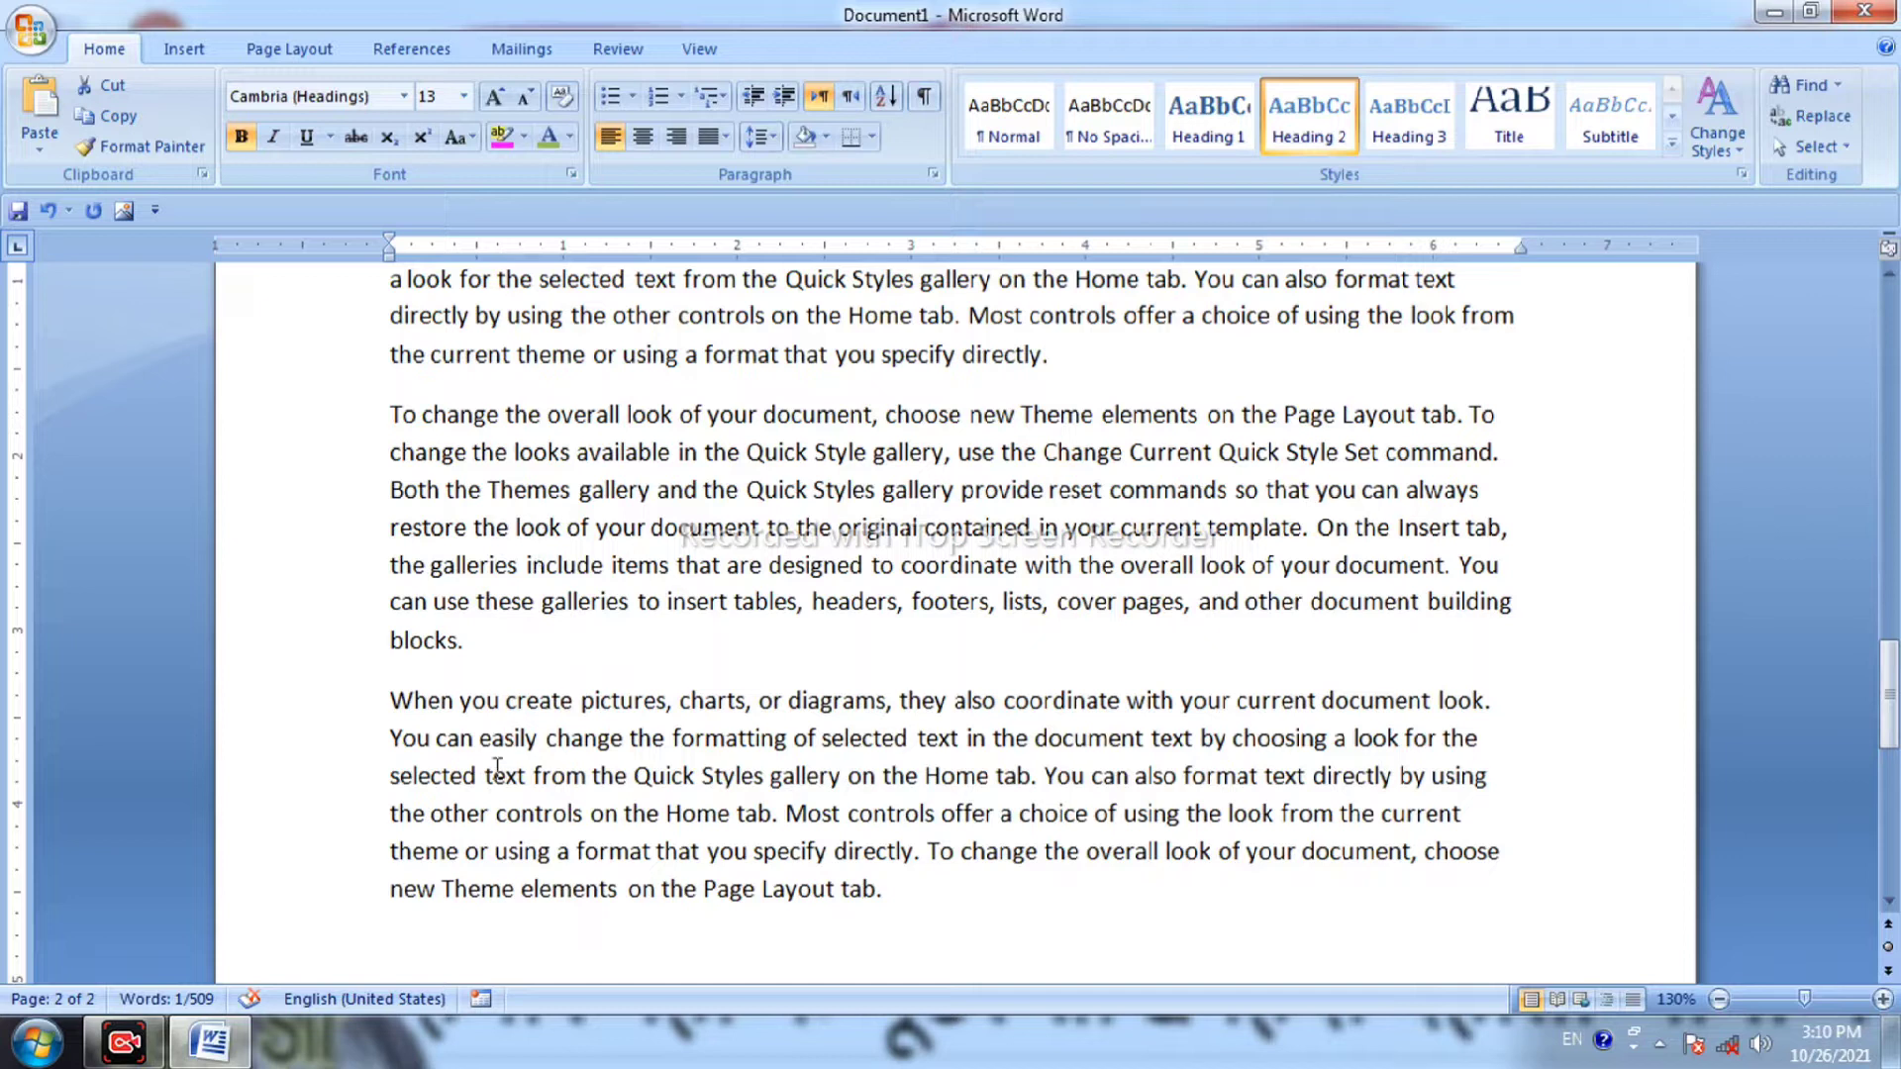
pyautogui.click(514, 639)
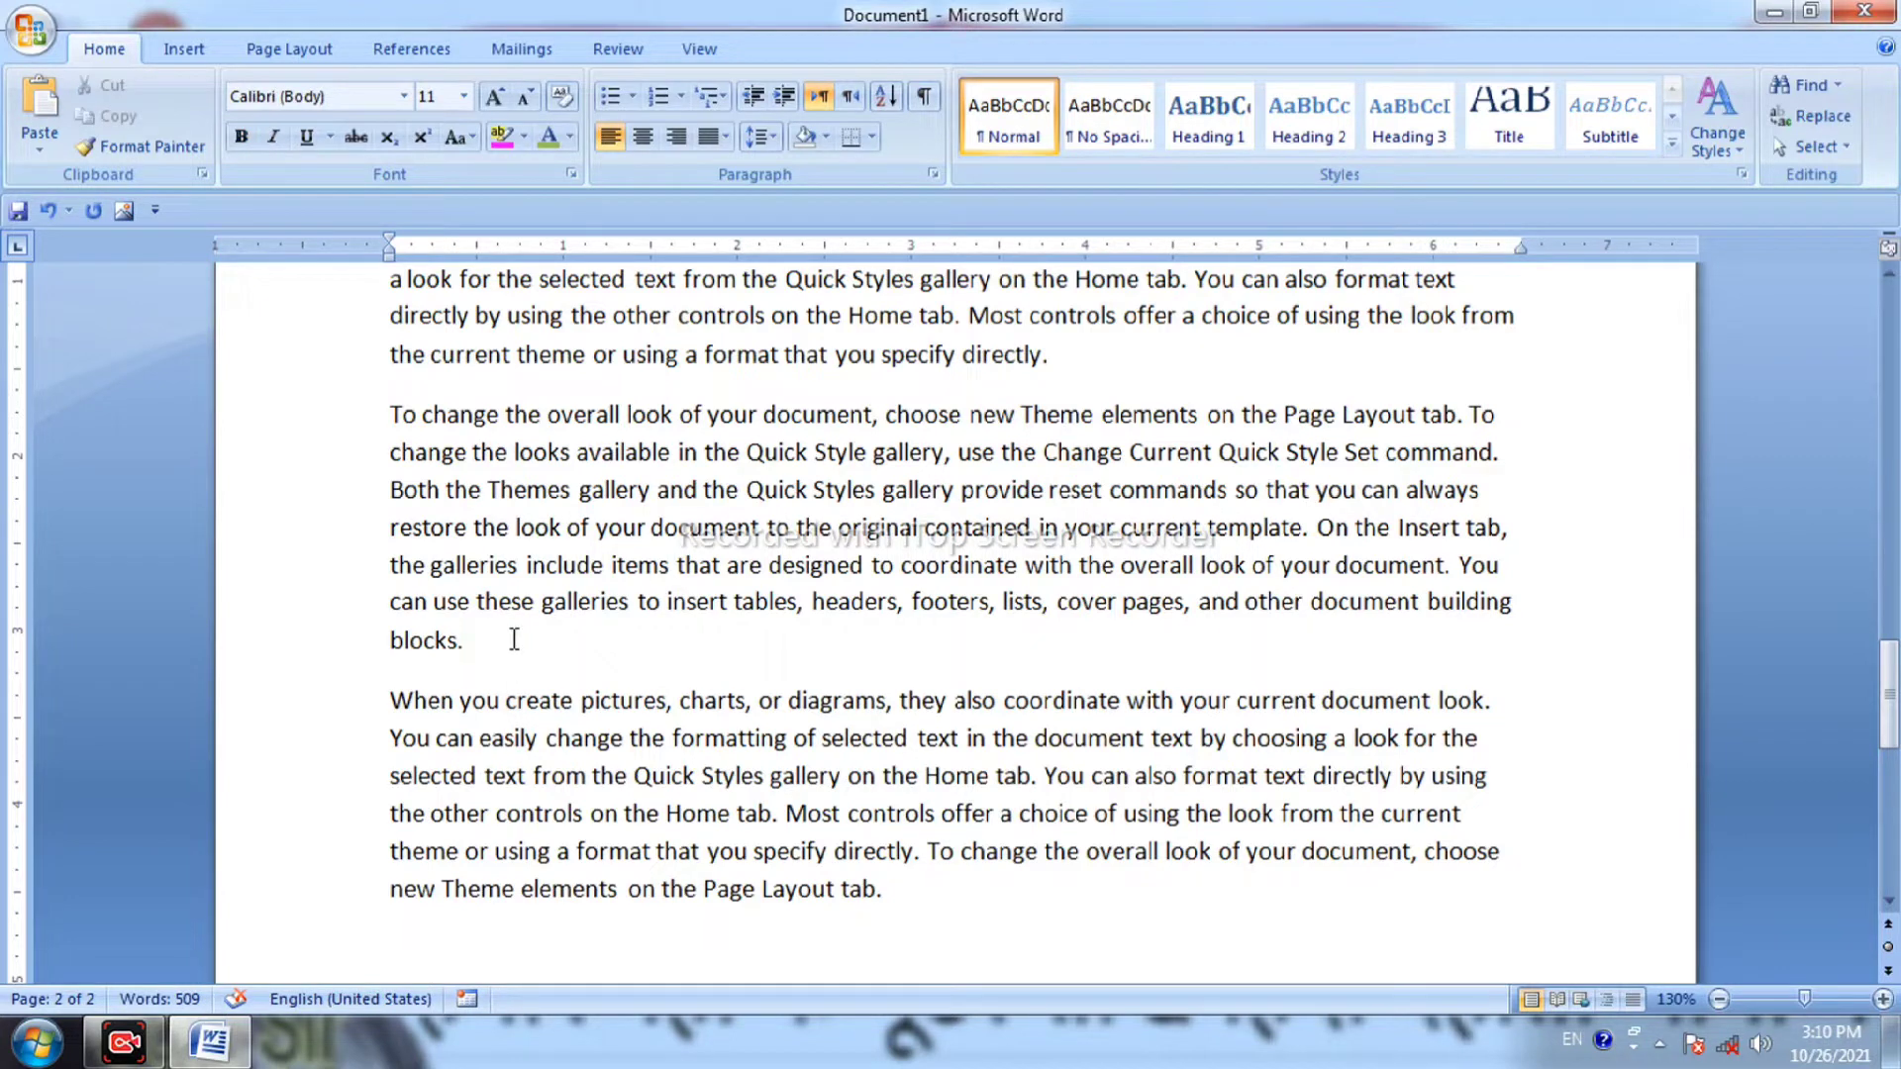
# Insert a page break and add a 'printer' heading in Heading 2 style on page three.
pyautogui.hotkey('ctrl', 'Return')
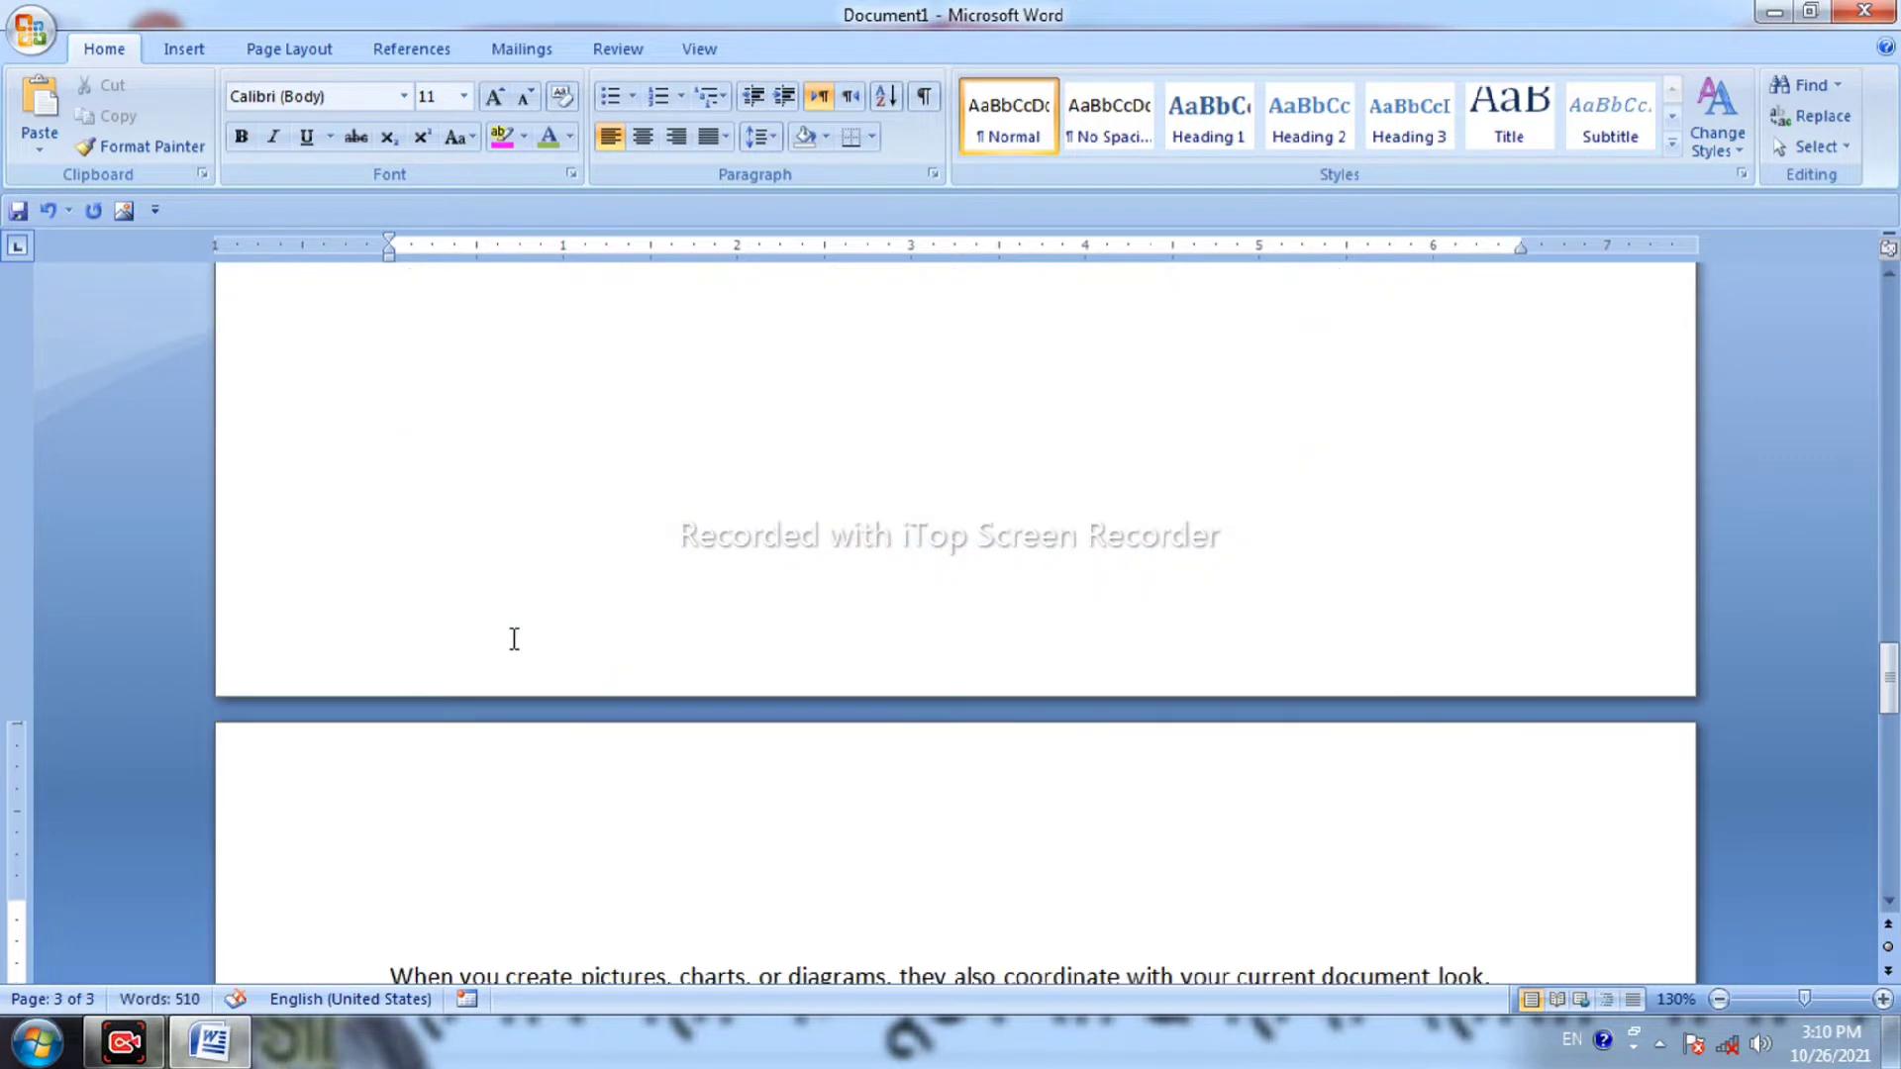
pyautogui.scroll(5, 488, 628)
pyautogui.scroll(-3, 486, 630)
pyautogui.scroll(-4, 488, 683)
pyautogui.write('printer')
pyautogui.hotkey('shift', 'Left')
pyautogui.hotkey('shift', 'Left')
pyautogui.hotkey('shift', 'Left')
pyautogui.hotkey('shift', 'Left')
pyautogui.hotkey('shift', 'Left')
pyautogui.hotkey('shift', 'Left')
pyautogui.hotkey('shift', 'Left')
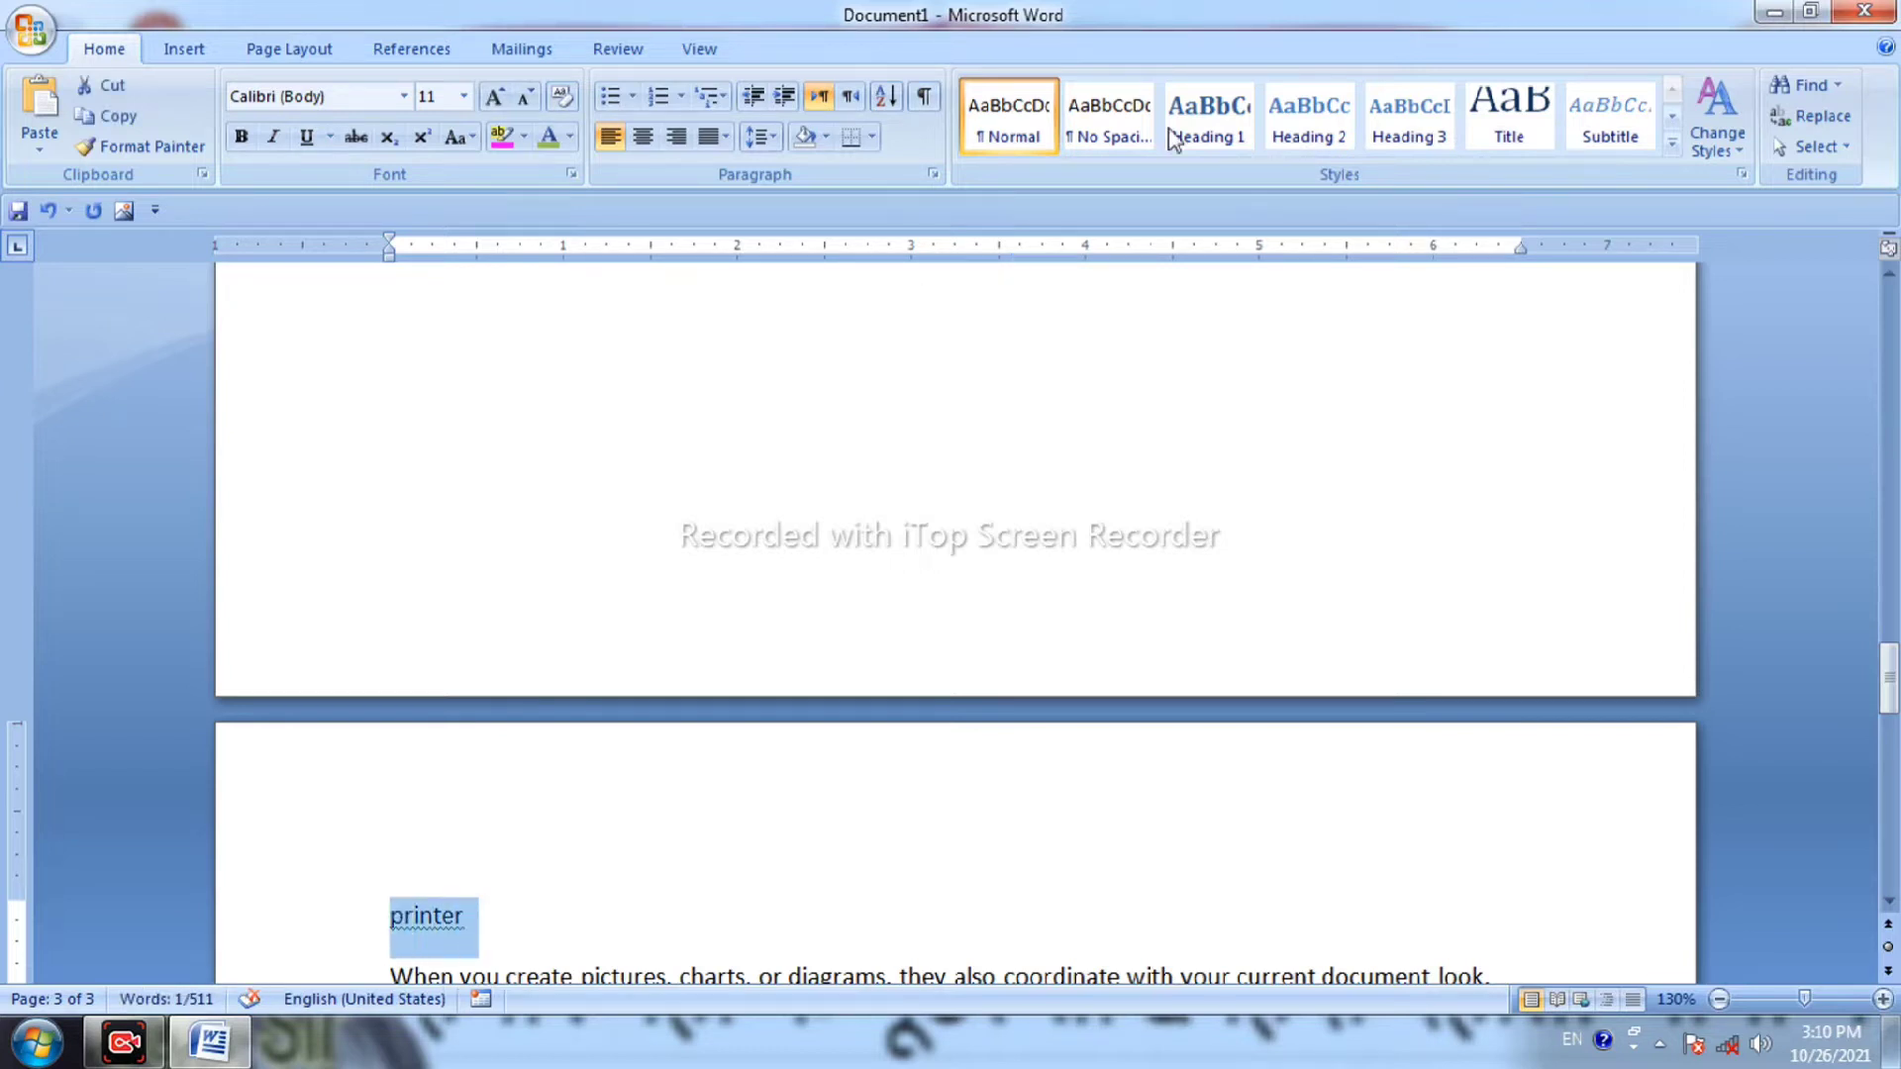
pyautogui.click(1307, 124)
pyautogui.click(810, 830)
# Add an empty line above the 'keyboard' heading at the document's top.
pyautogui.scroll(-5, 808, 828)
pyautogui.scroll(5, 808, 827)
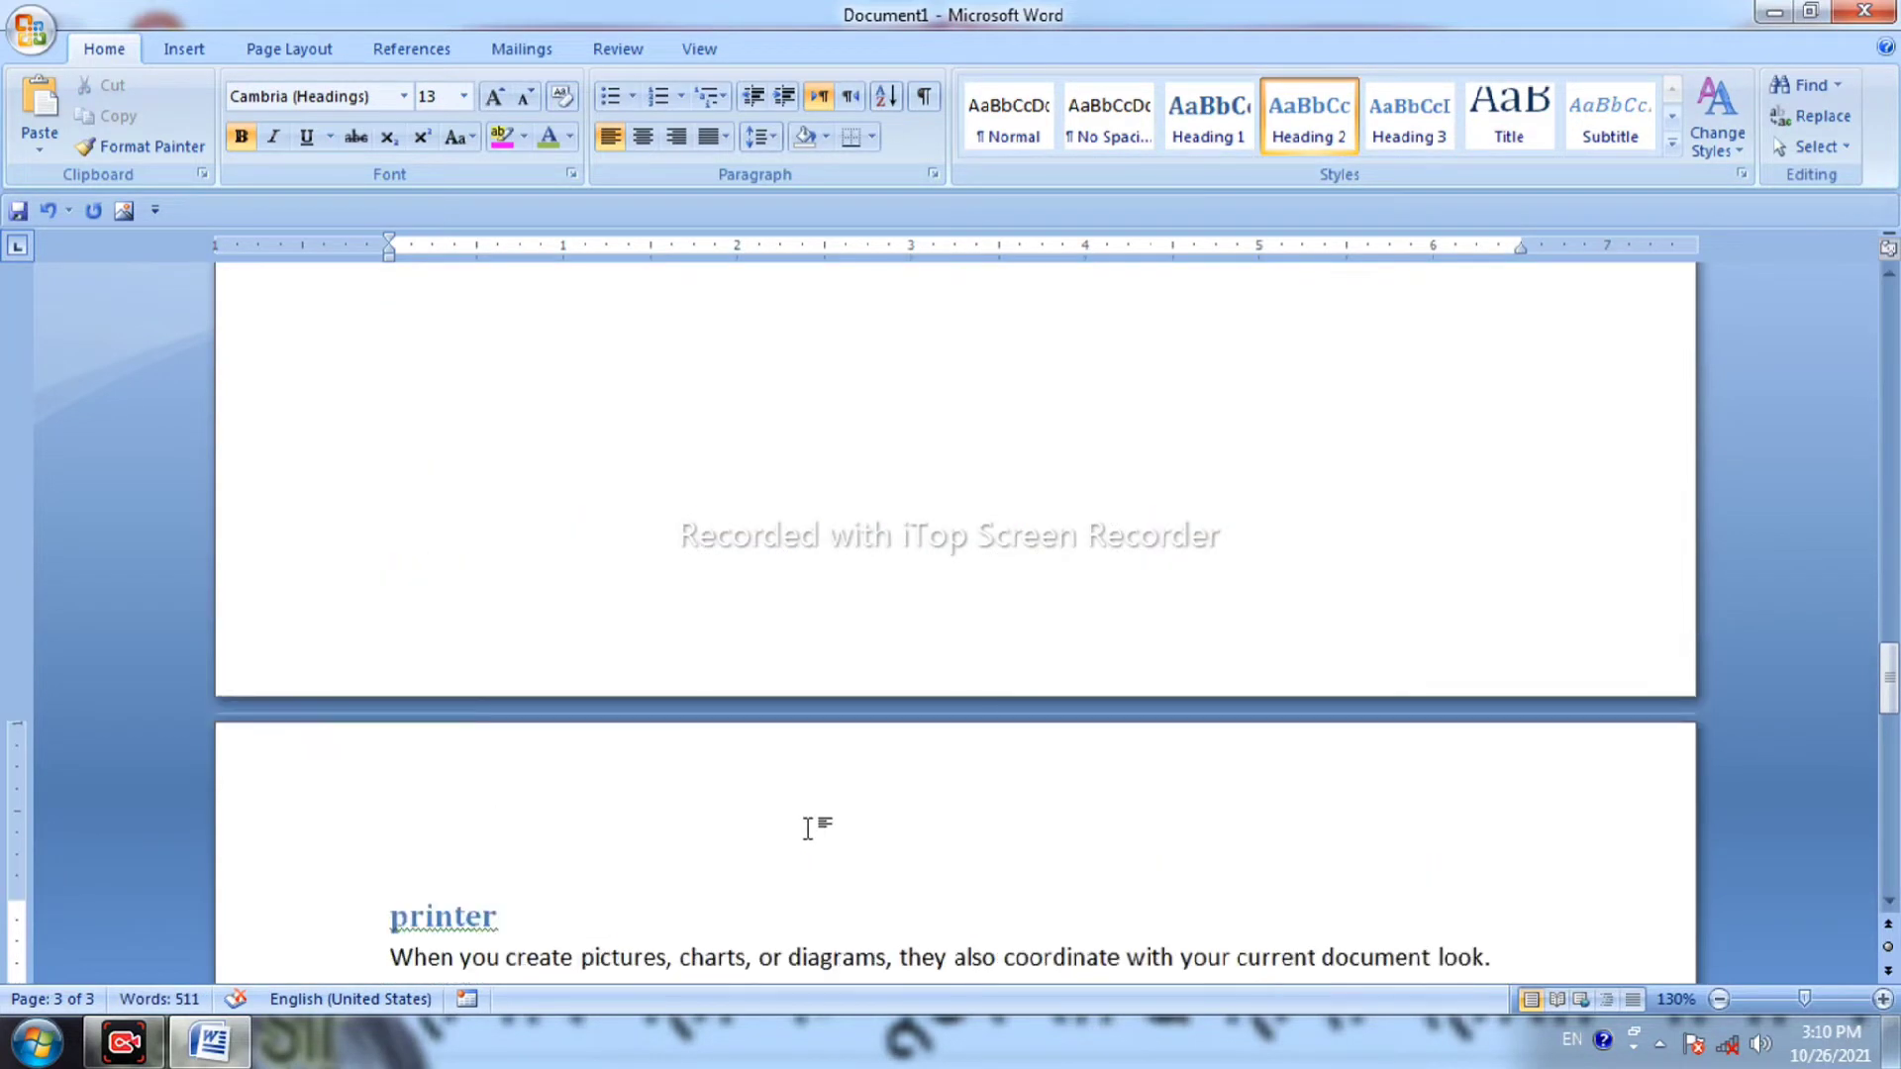
pyautogui.scroll(10, 810, 830)
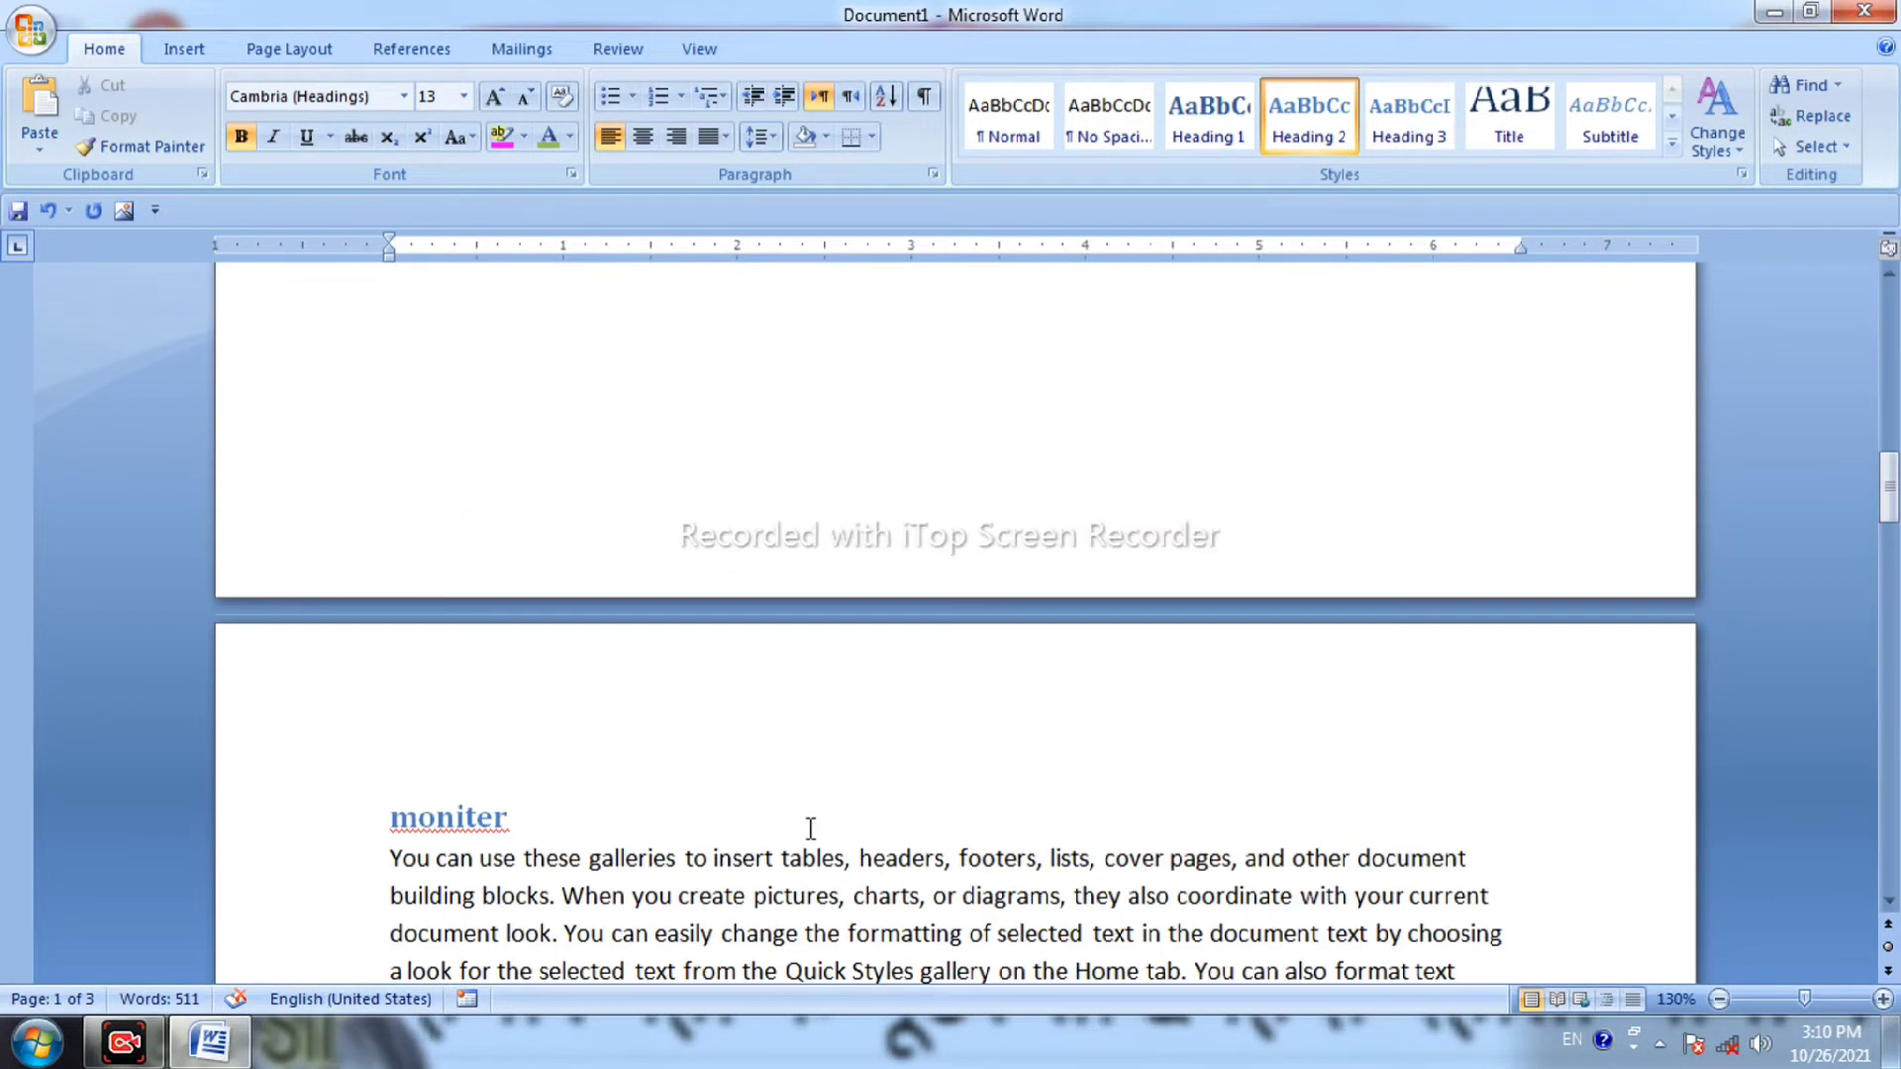
pyautogui.scroll(10, 810, 828)
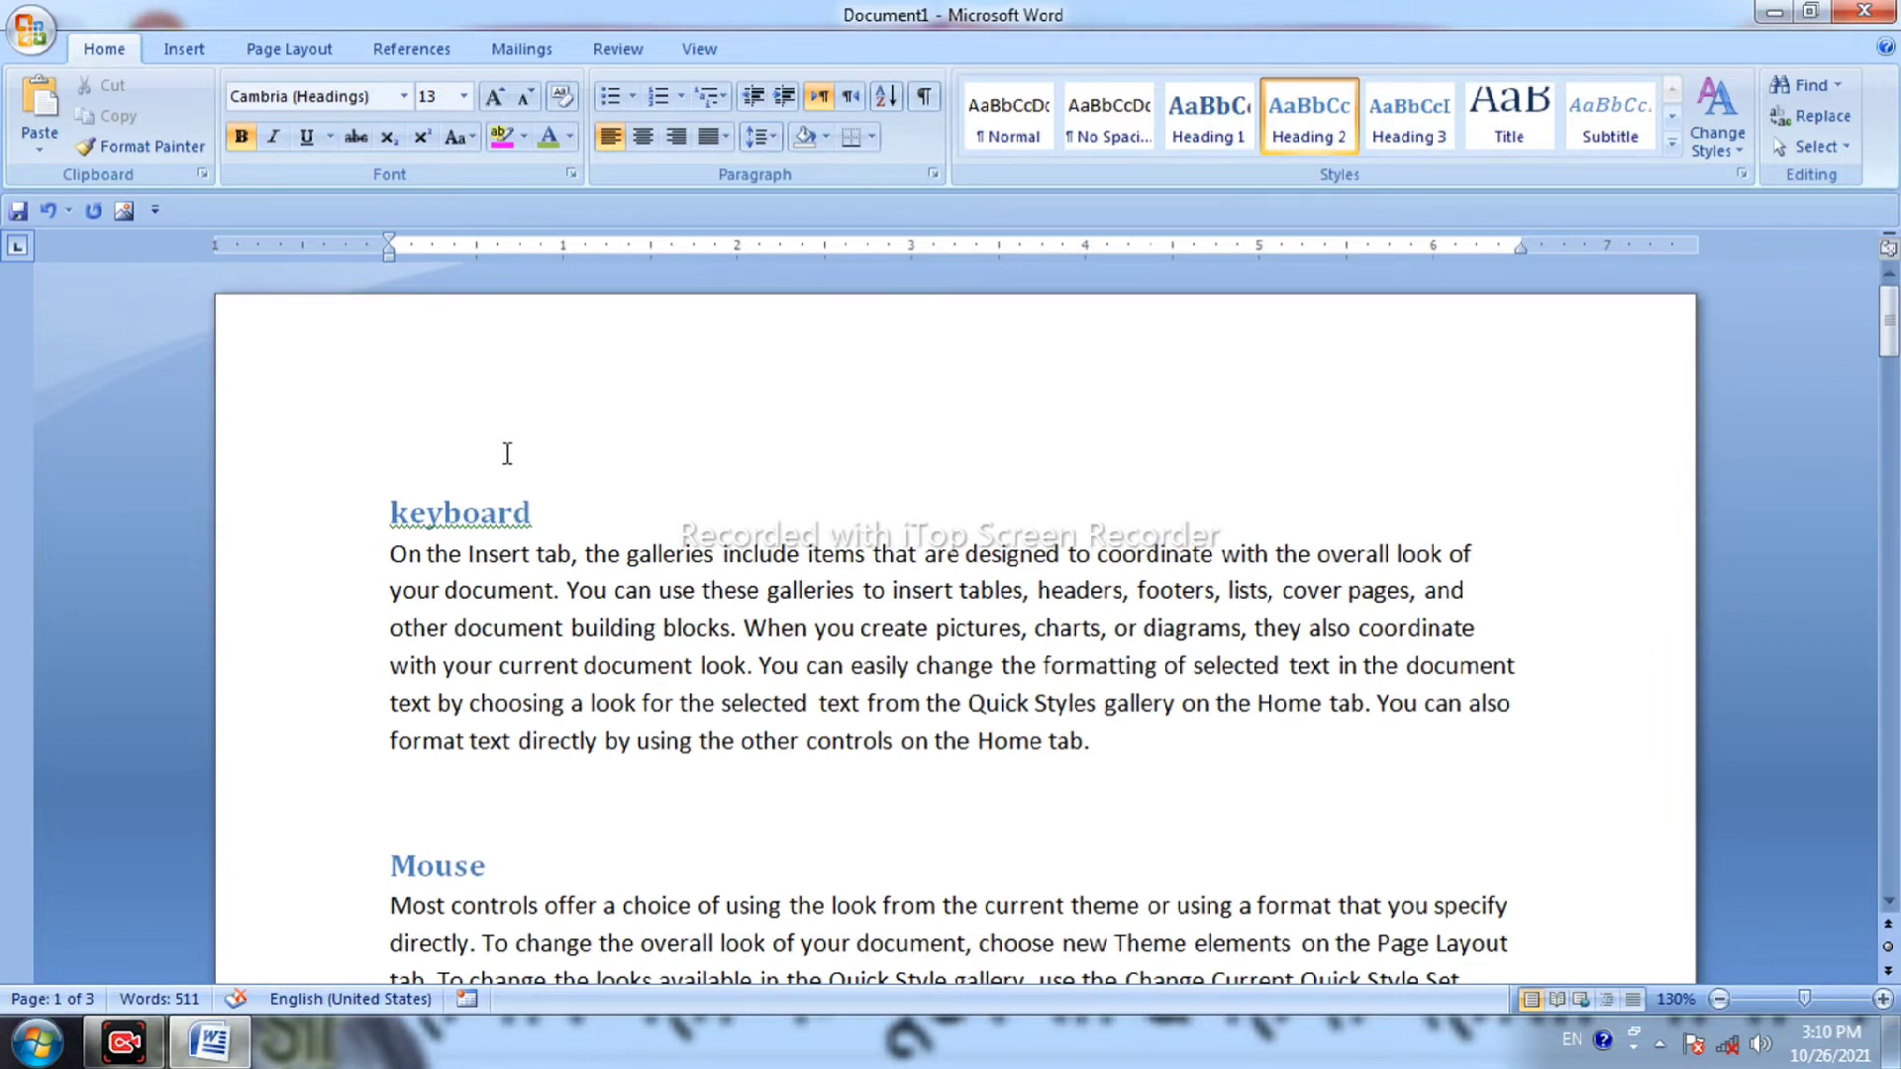
pyautogui.press('Return')
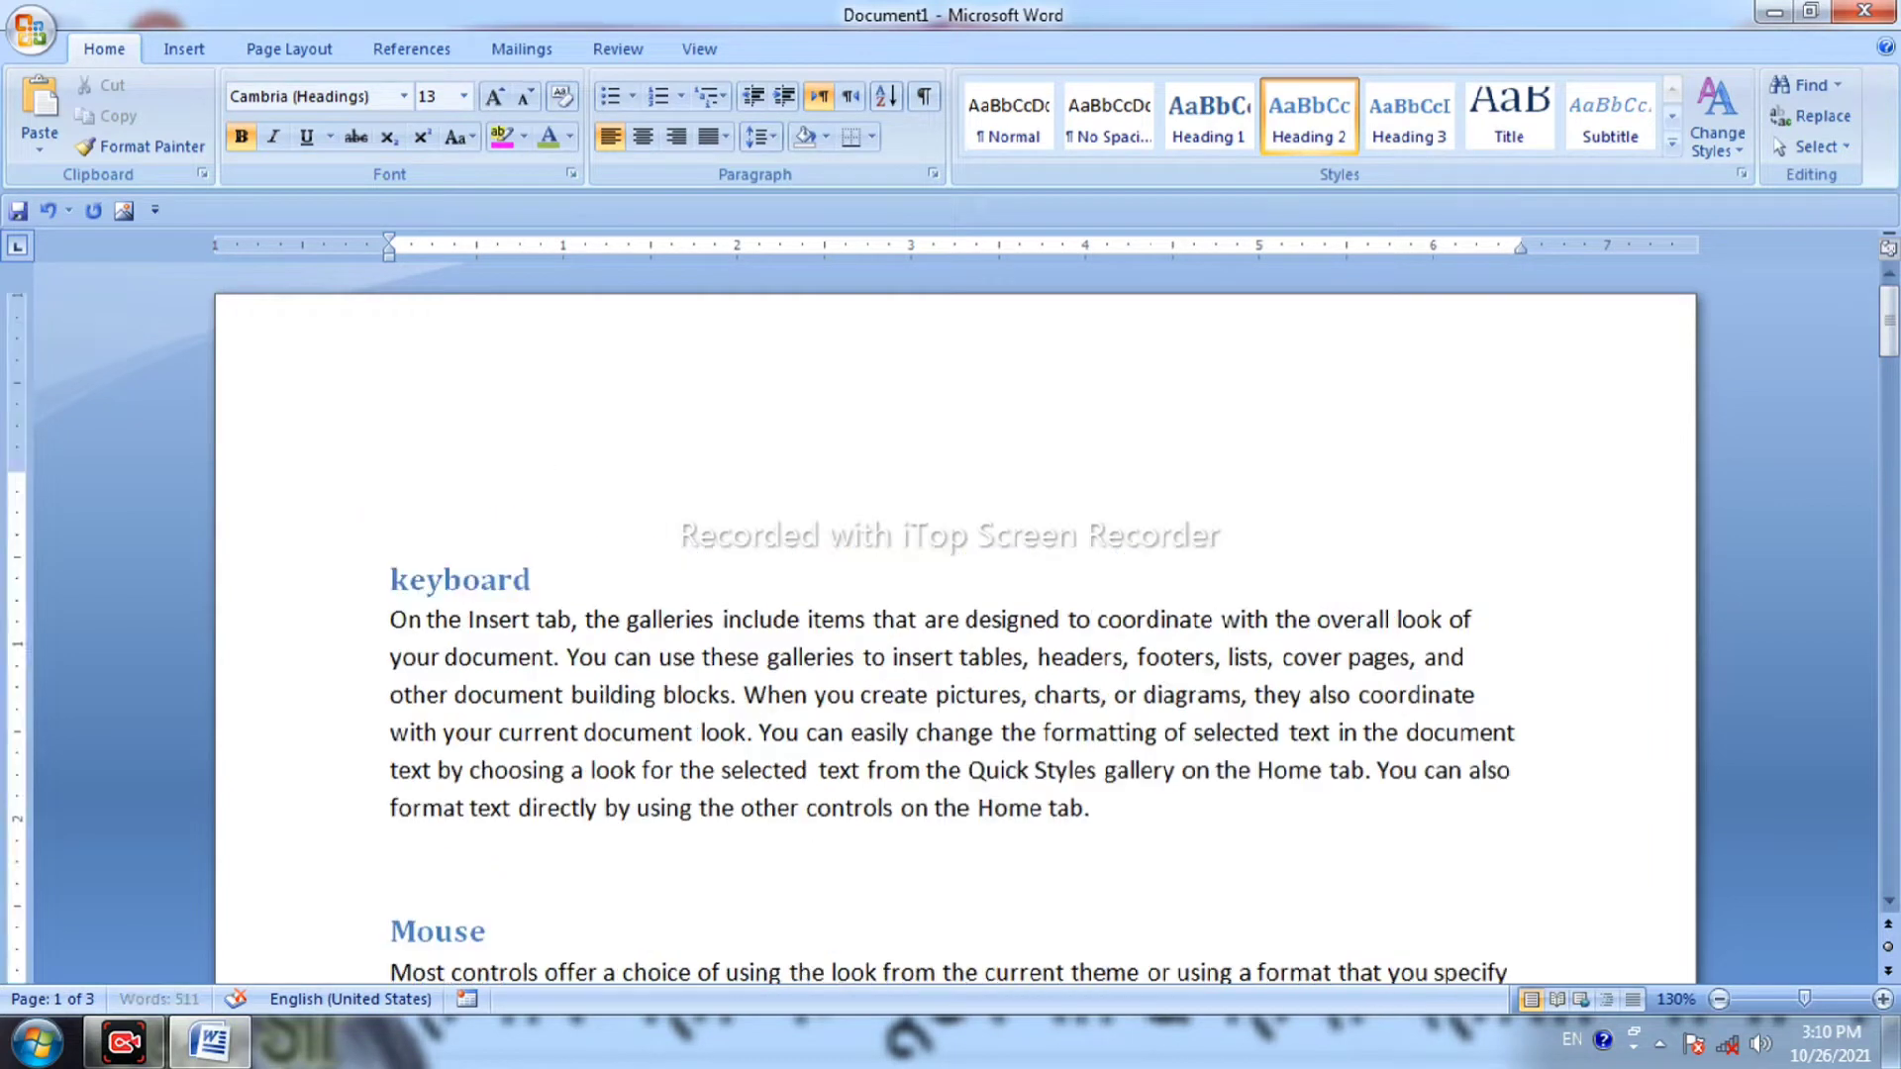
# Insert an Automatic Table 1 table of contents on the blank top line.
pyautogui.click(395, 517)
pyautogui.click(424, 50)
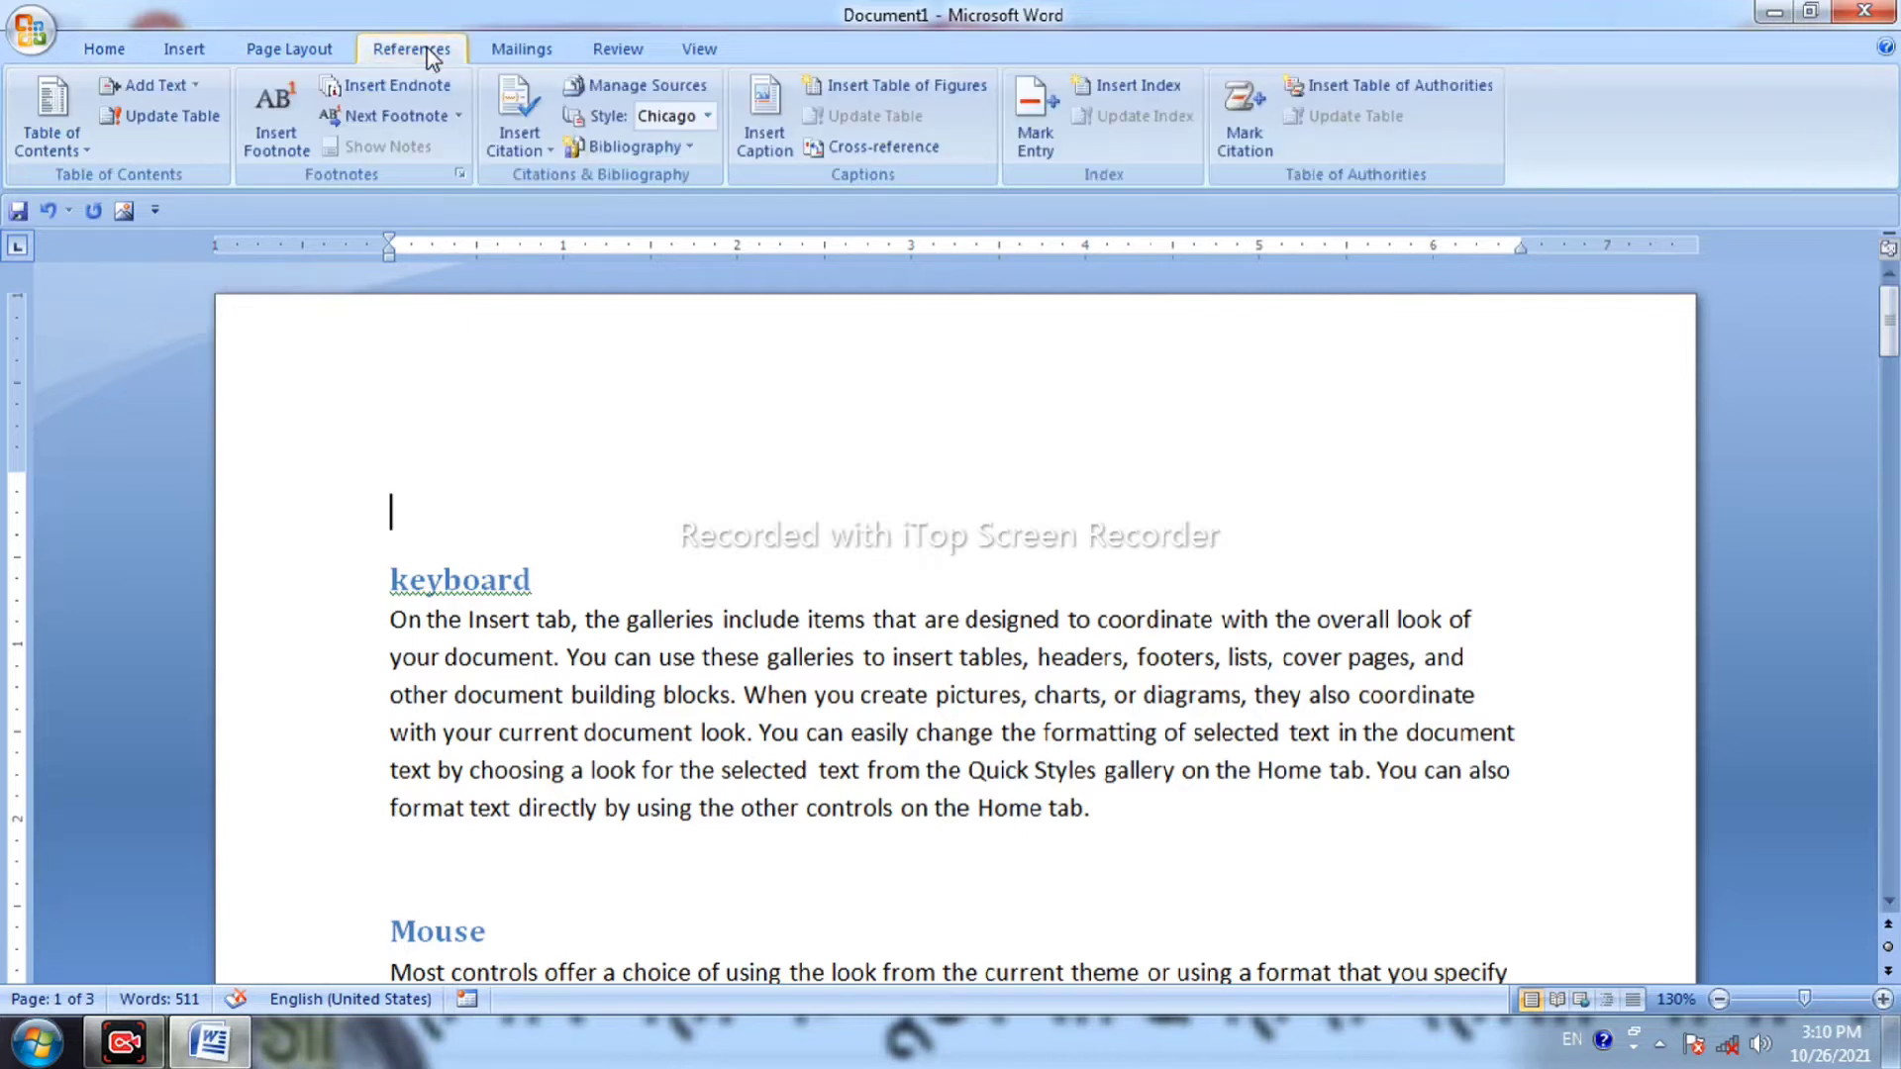
pyautogui.click(51, 124)
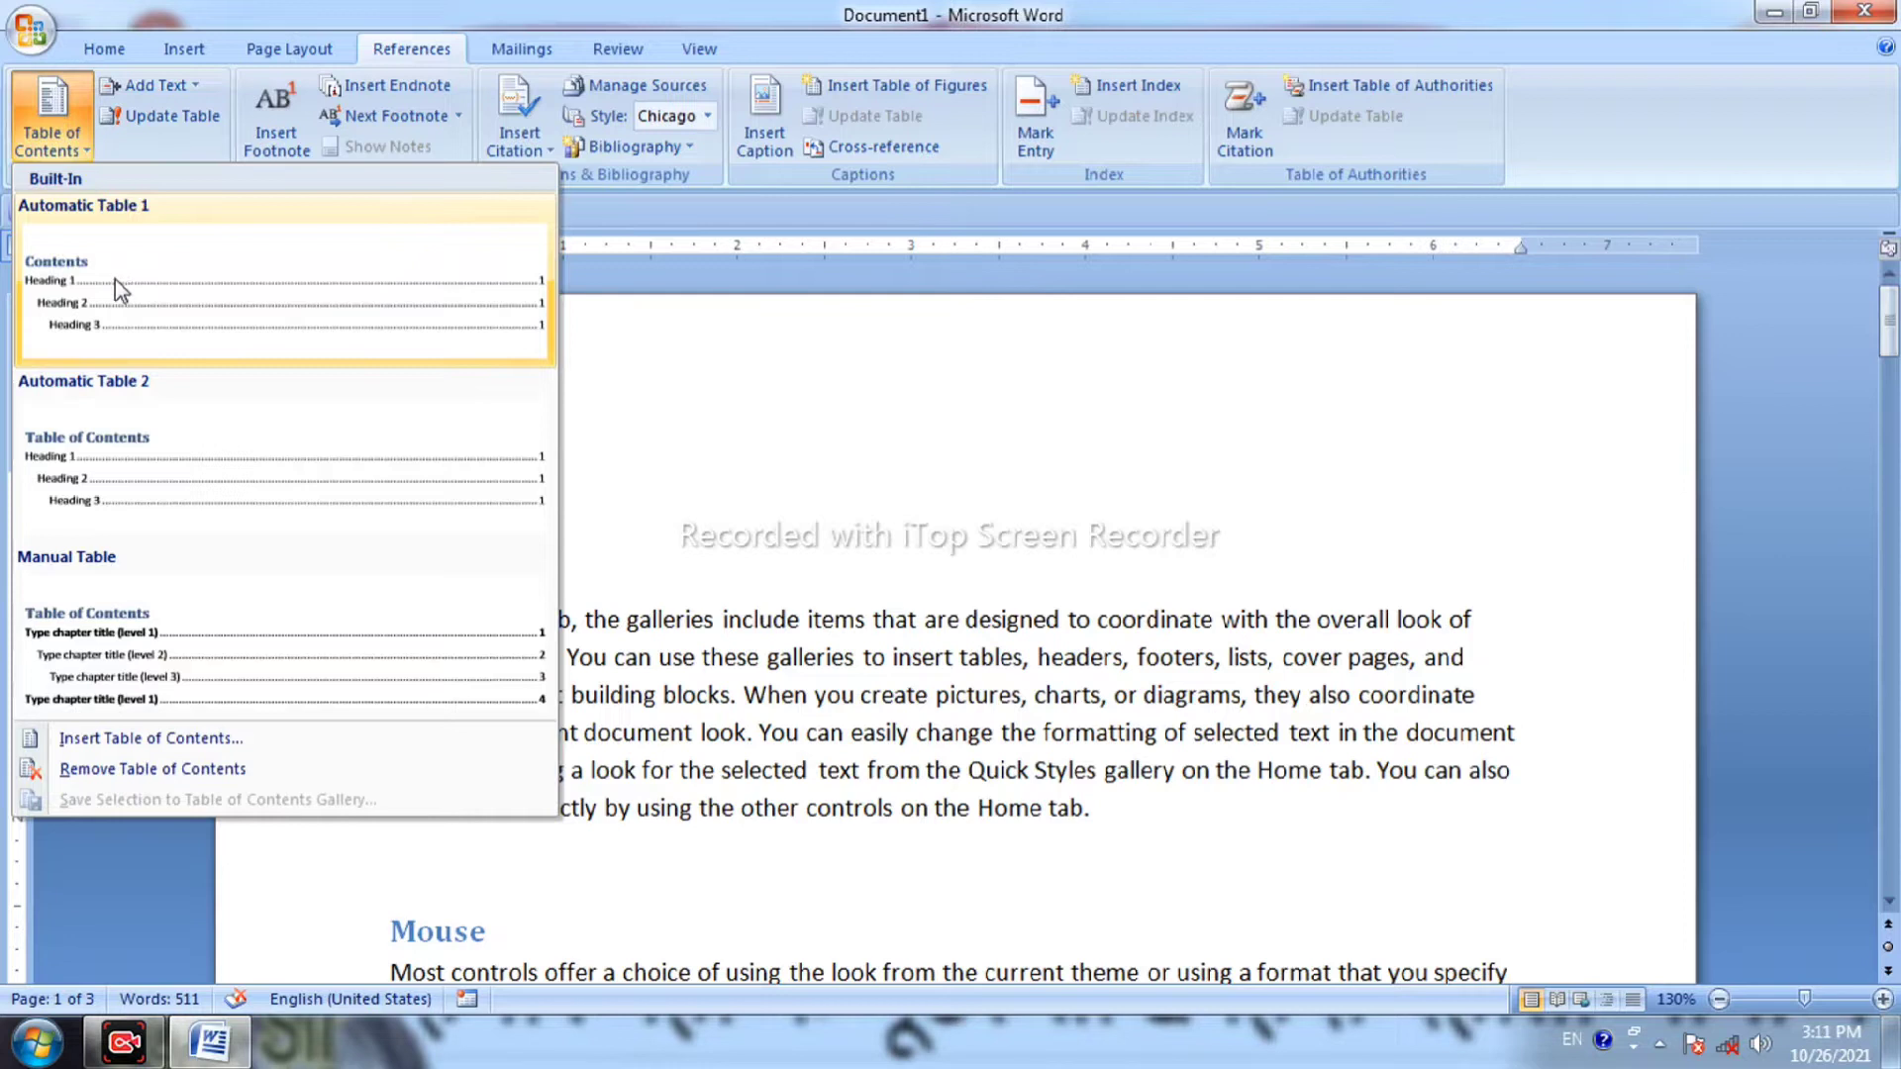
pyautogui.click(114, 279)
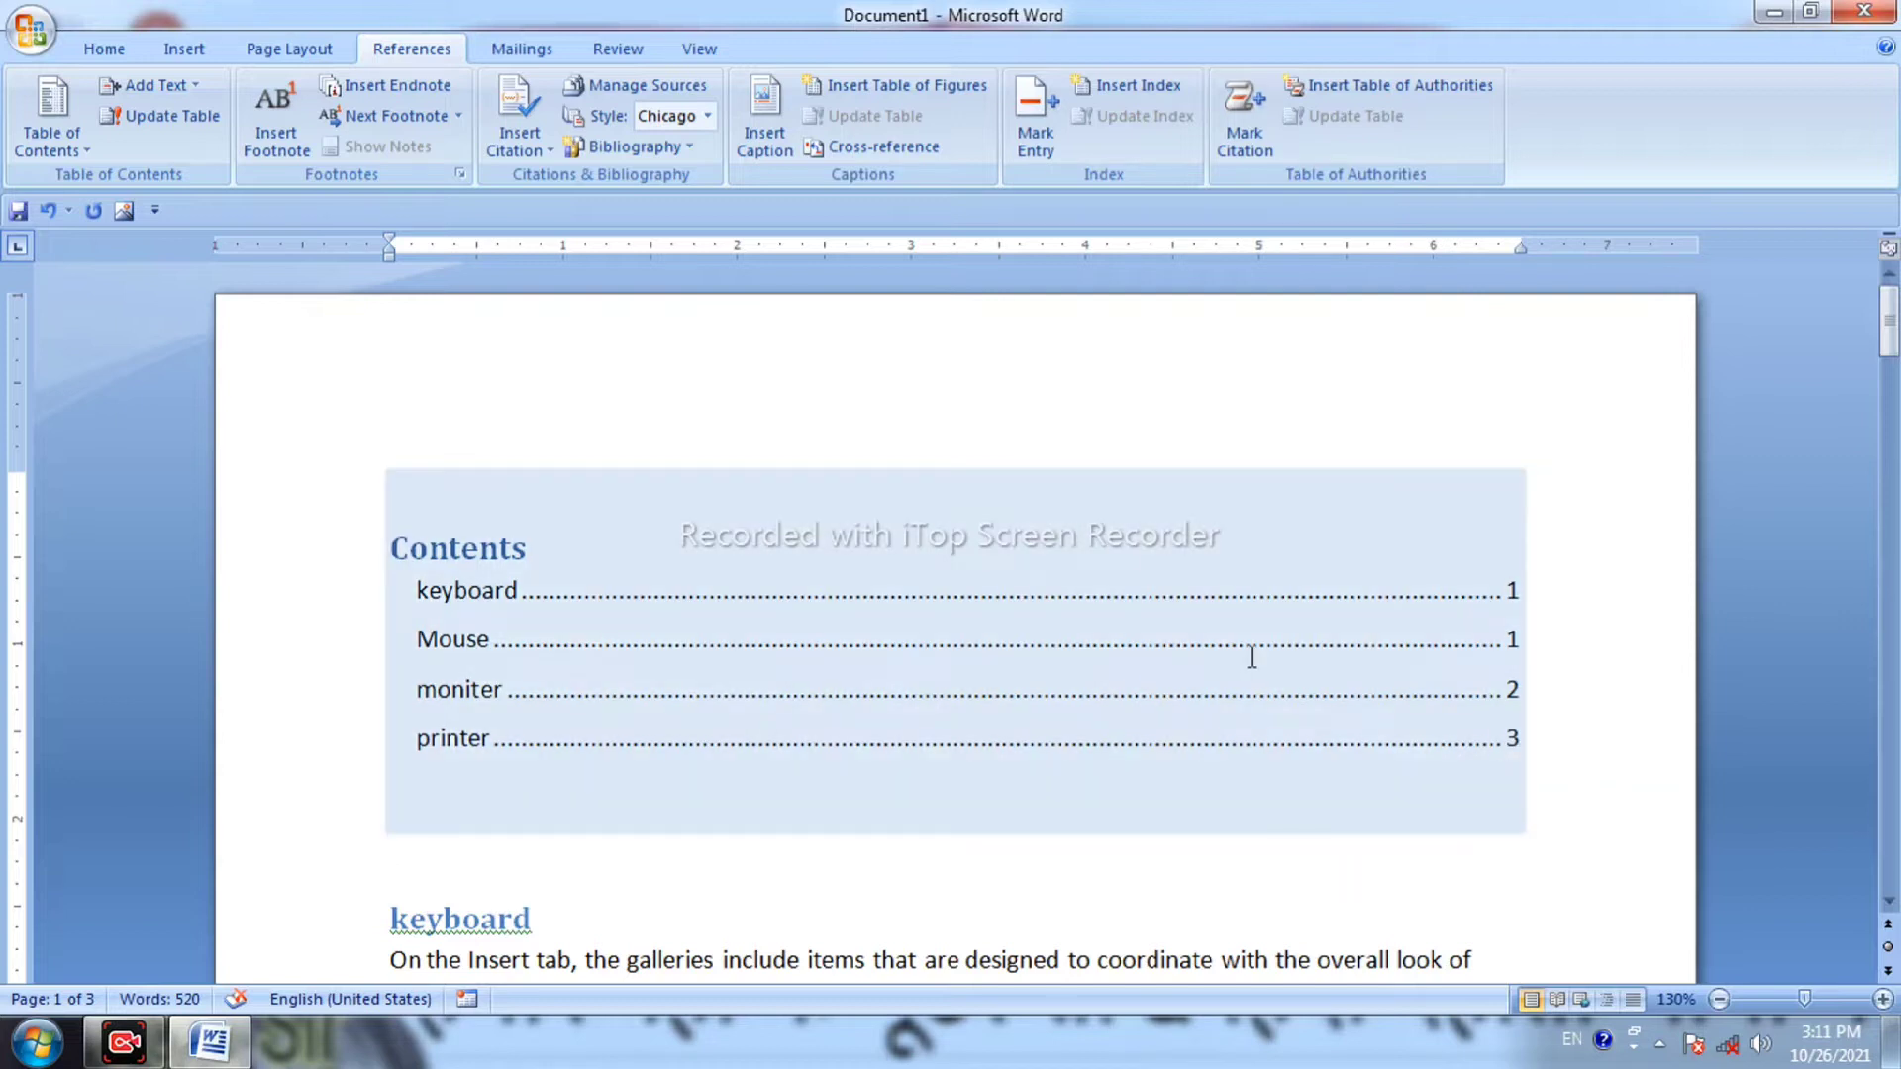
# Replace the table of contents title 'Contents' with 'Ie.'.
pyautogui.click(930, 411)
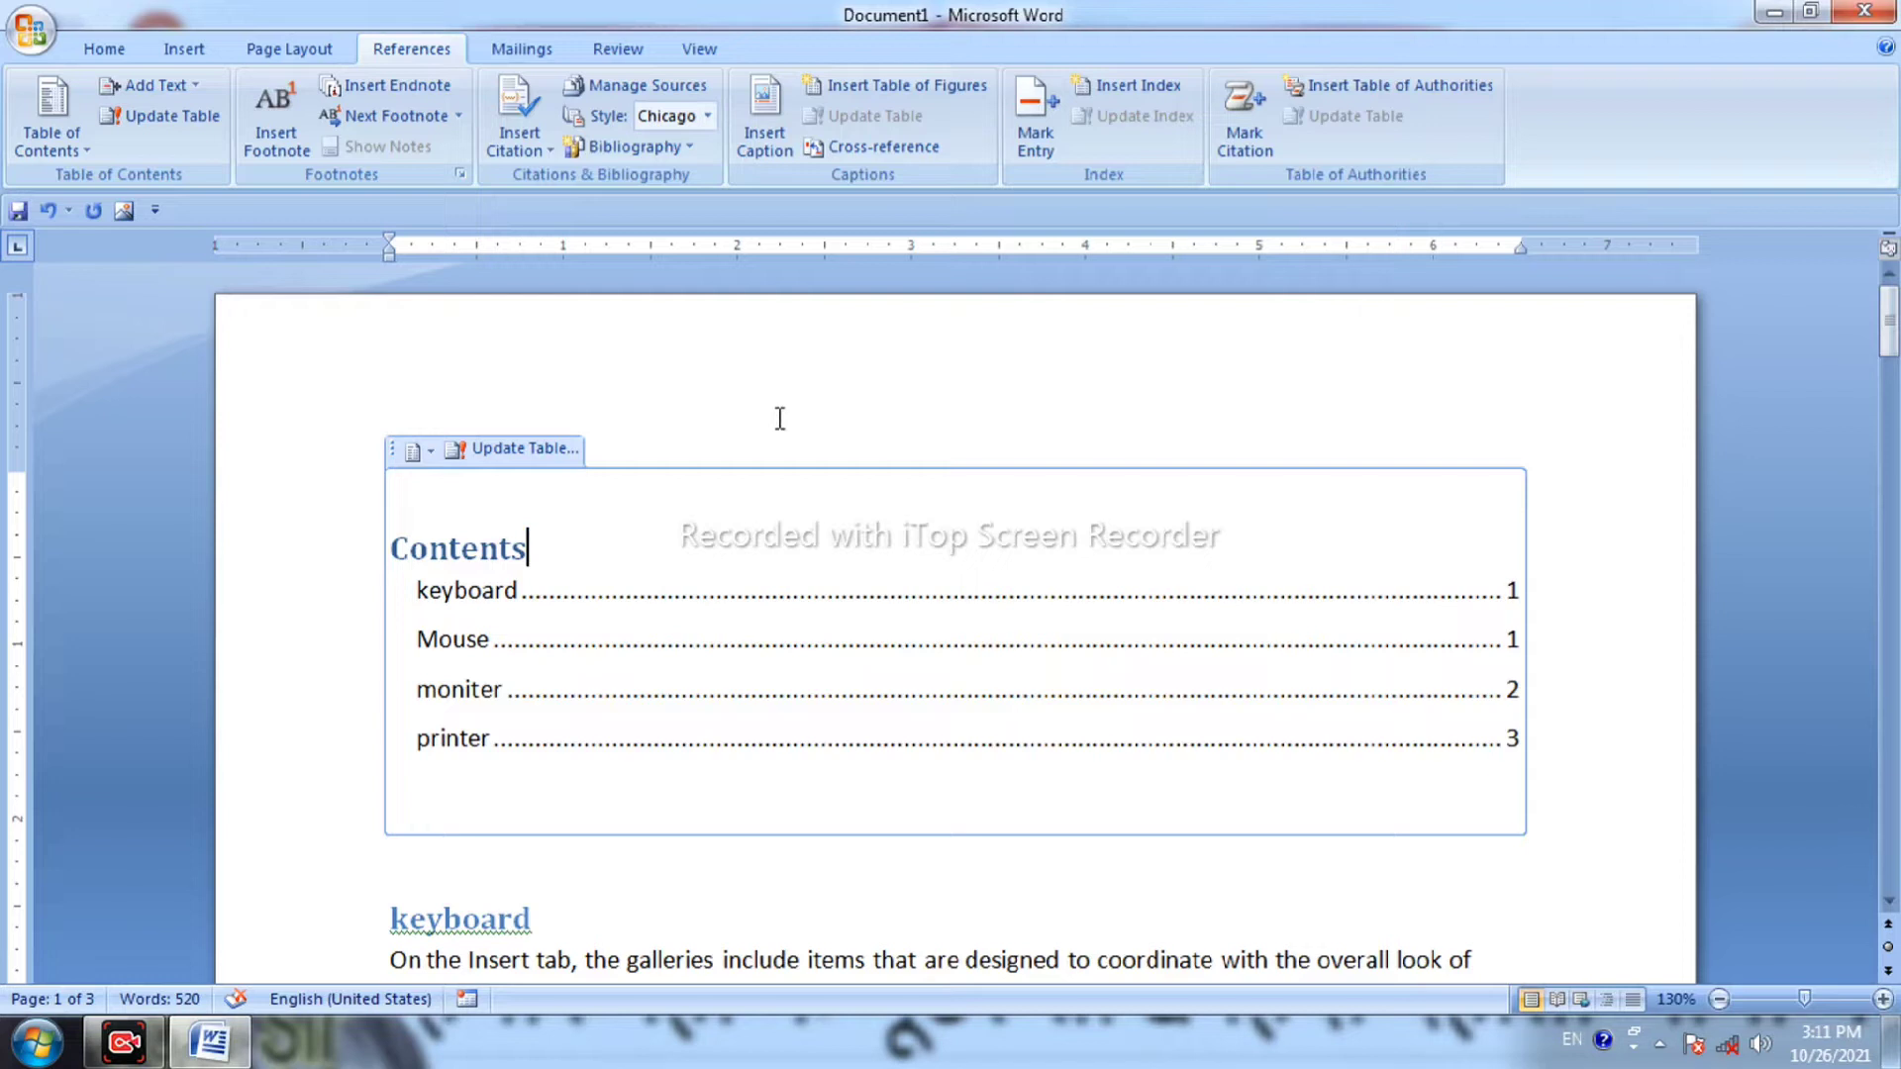
pyautogui.press('BackSpace')
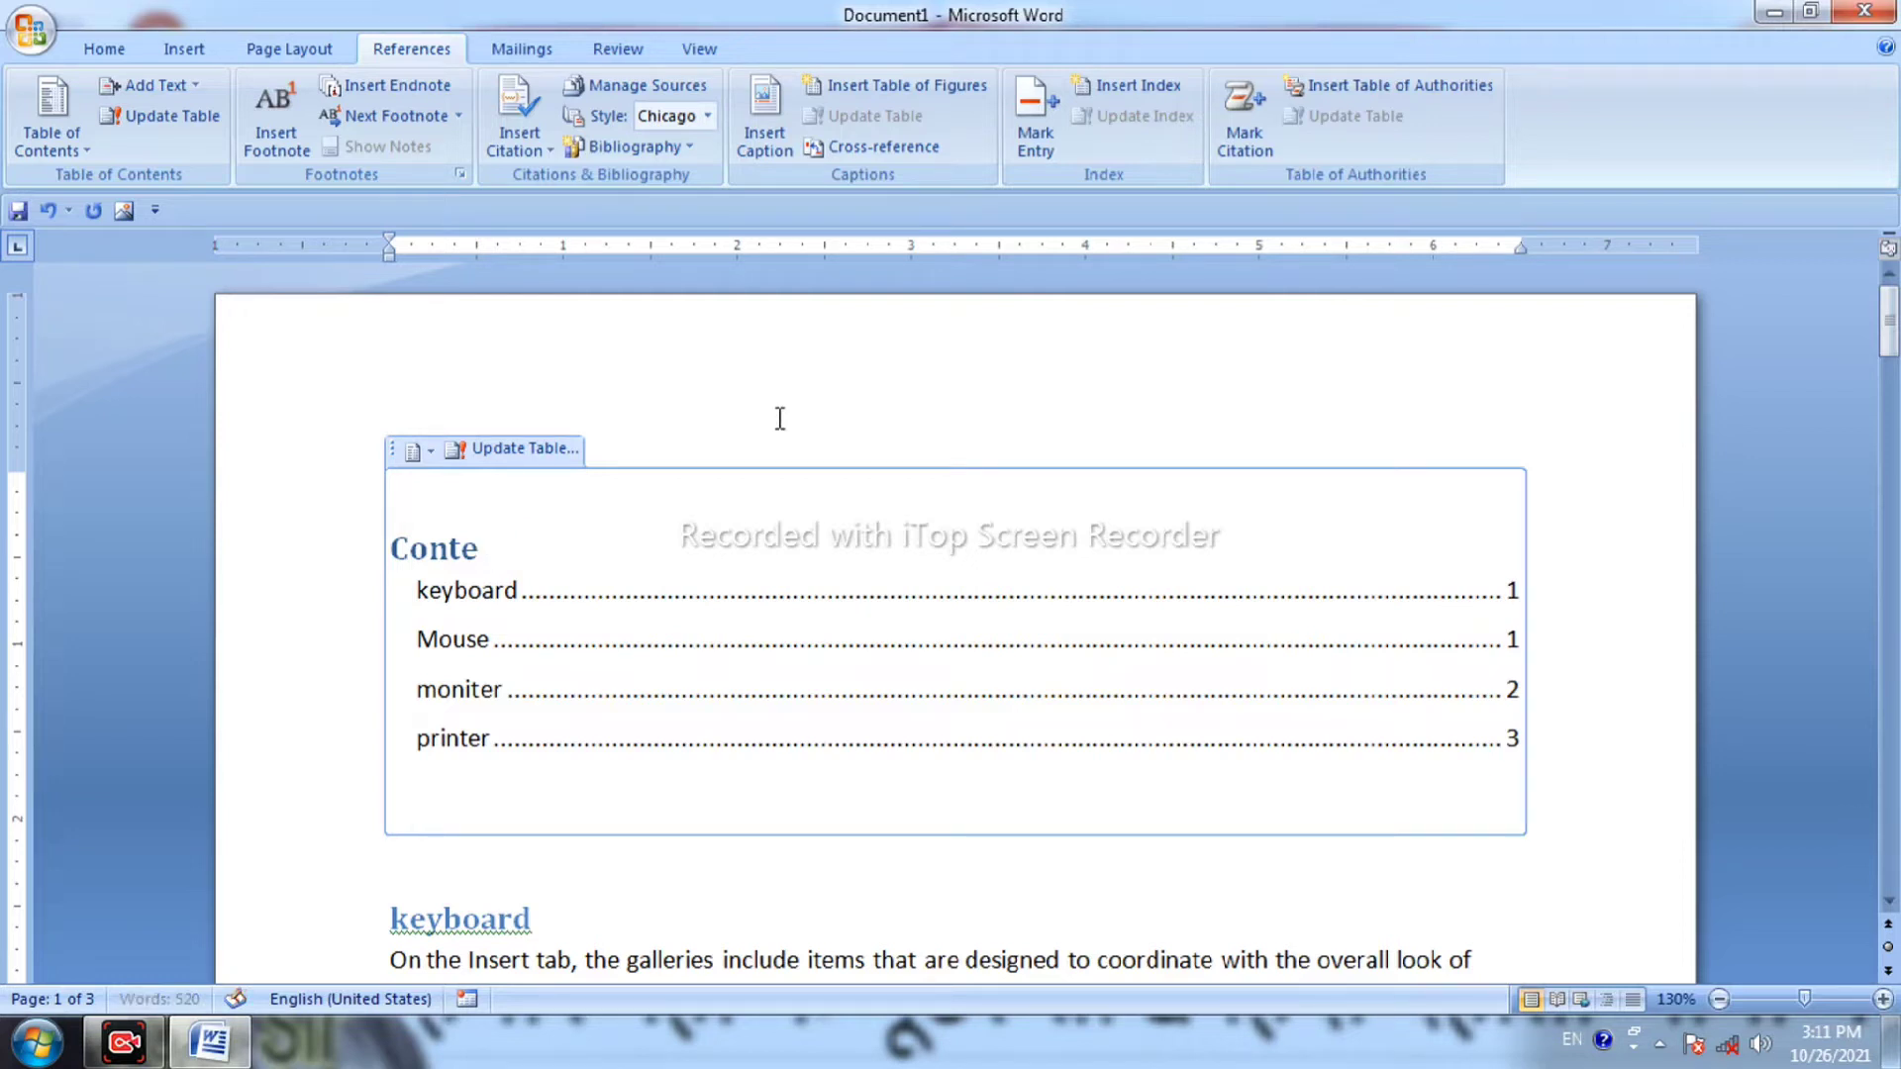
pyautogui.press('BackSpace')
pyautogui.press('BackSpace')
pyautogui.press('BackSpace')
pyautogui.write('I')
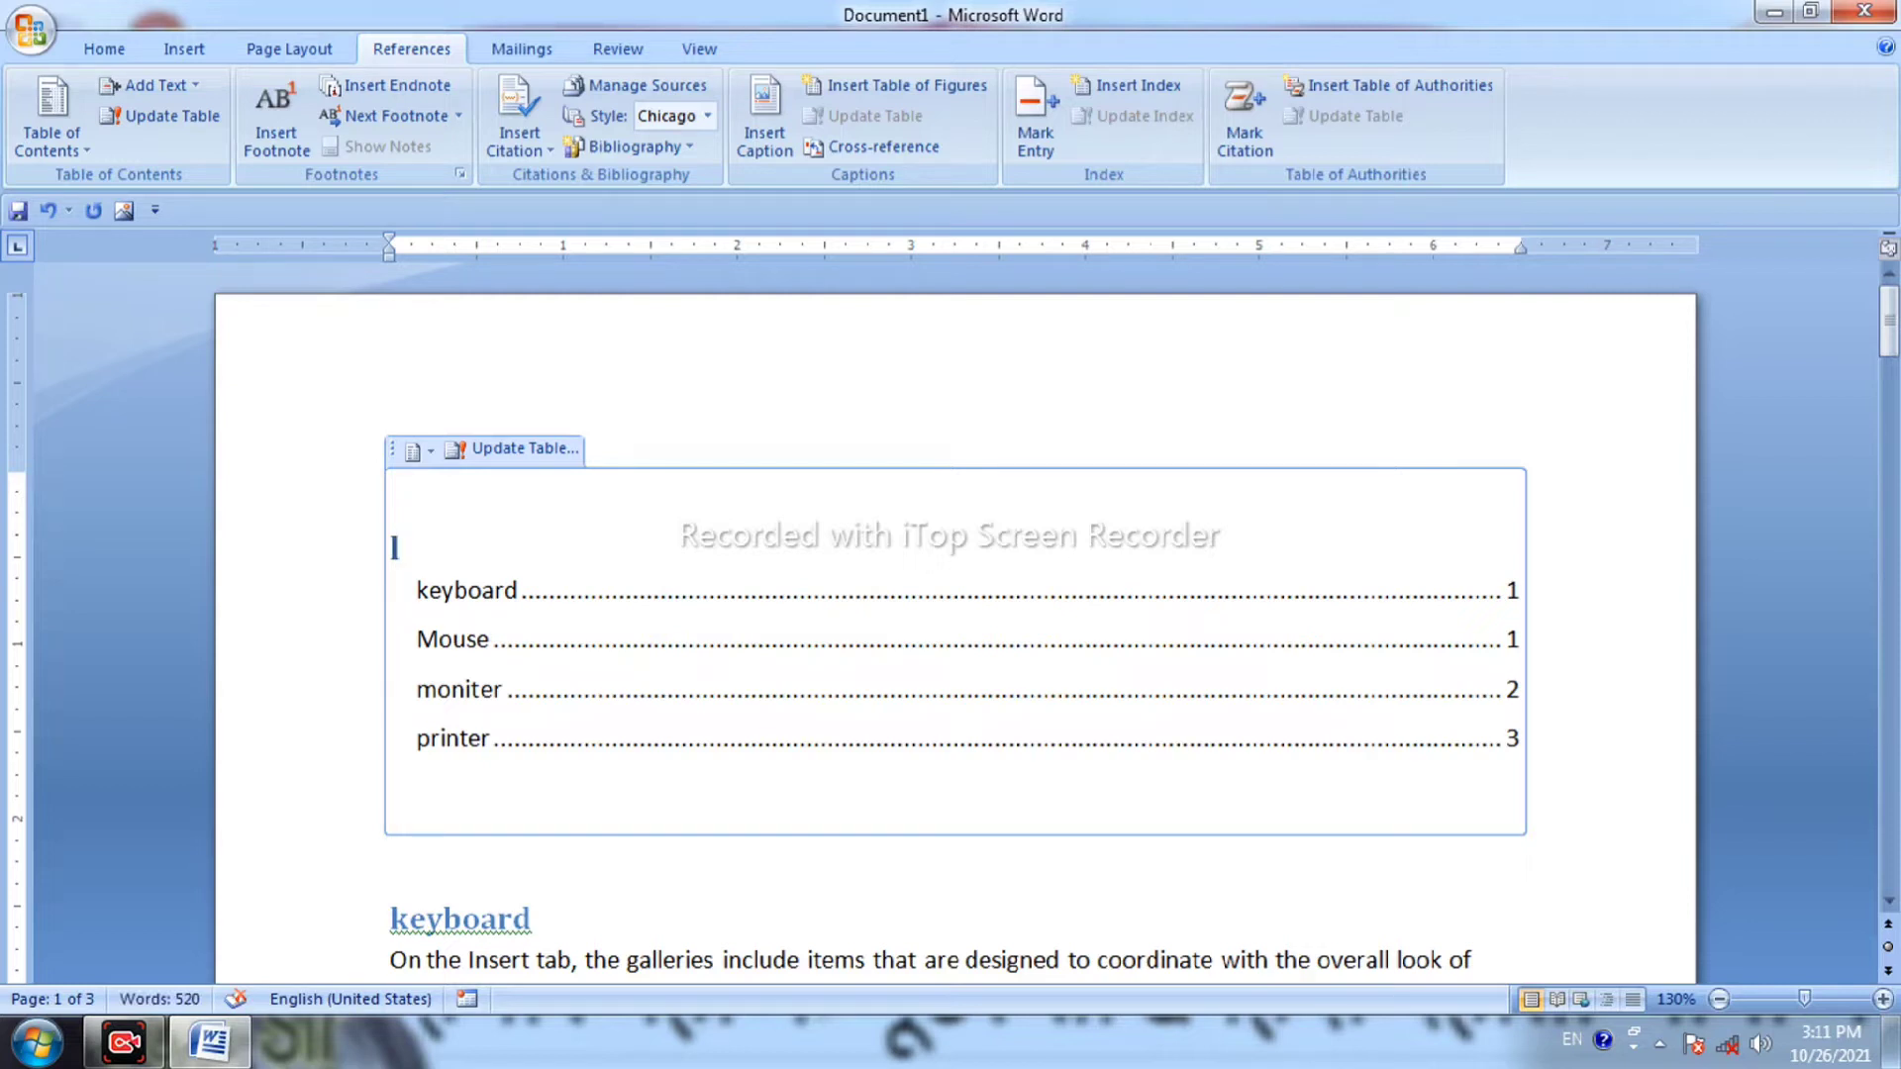
pyautogui.write('e.')
pyautogui.press('Home')
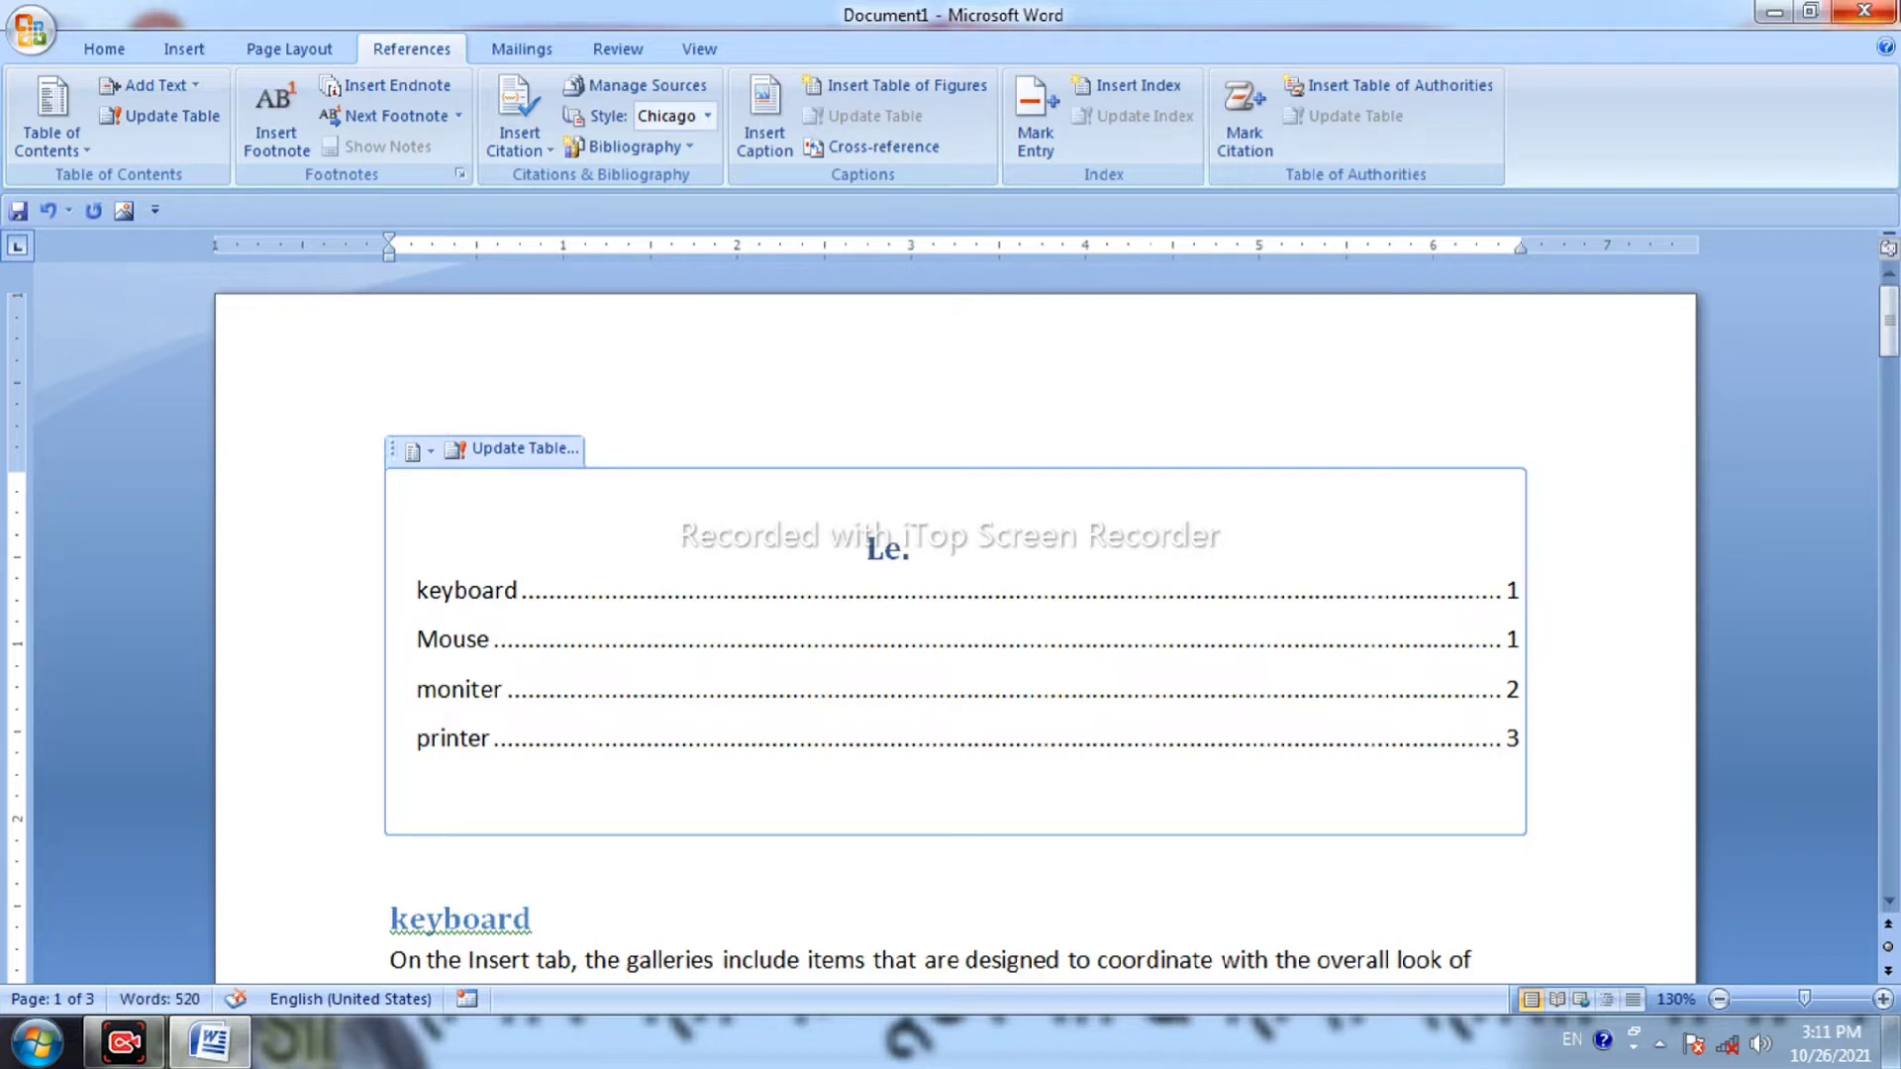
pyautogui.click(1610, 753)
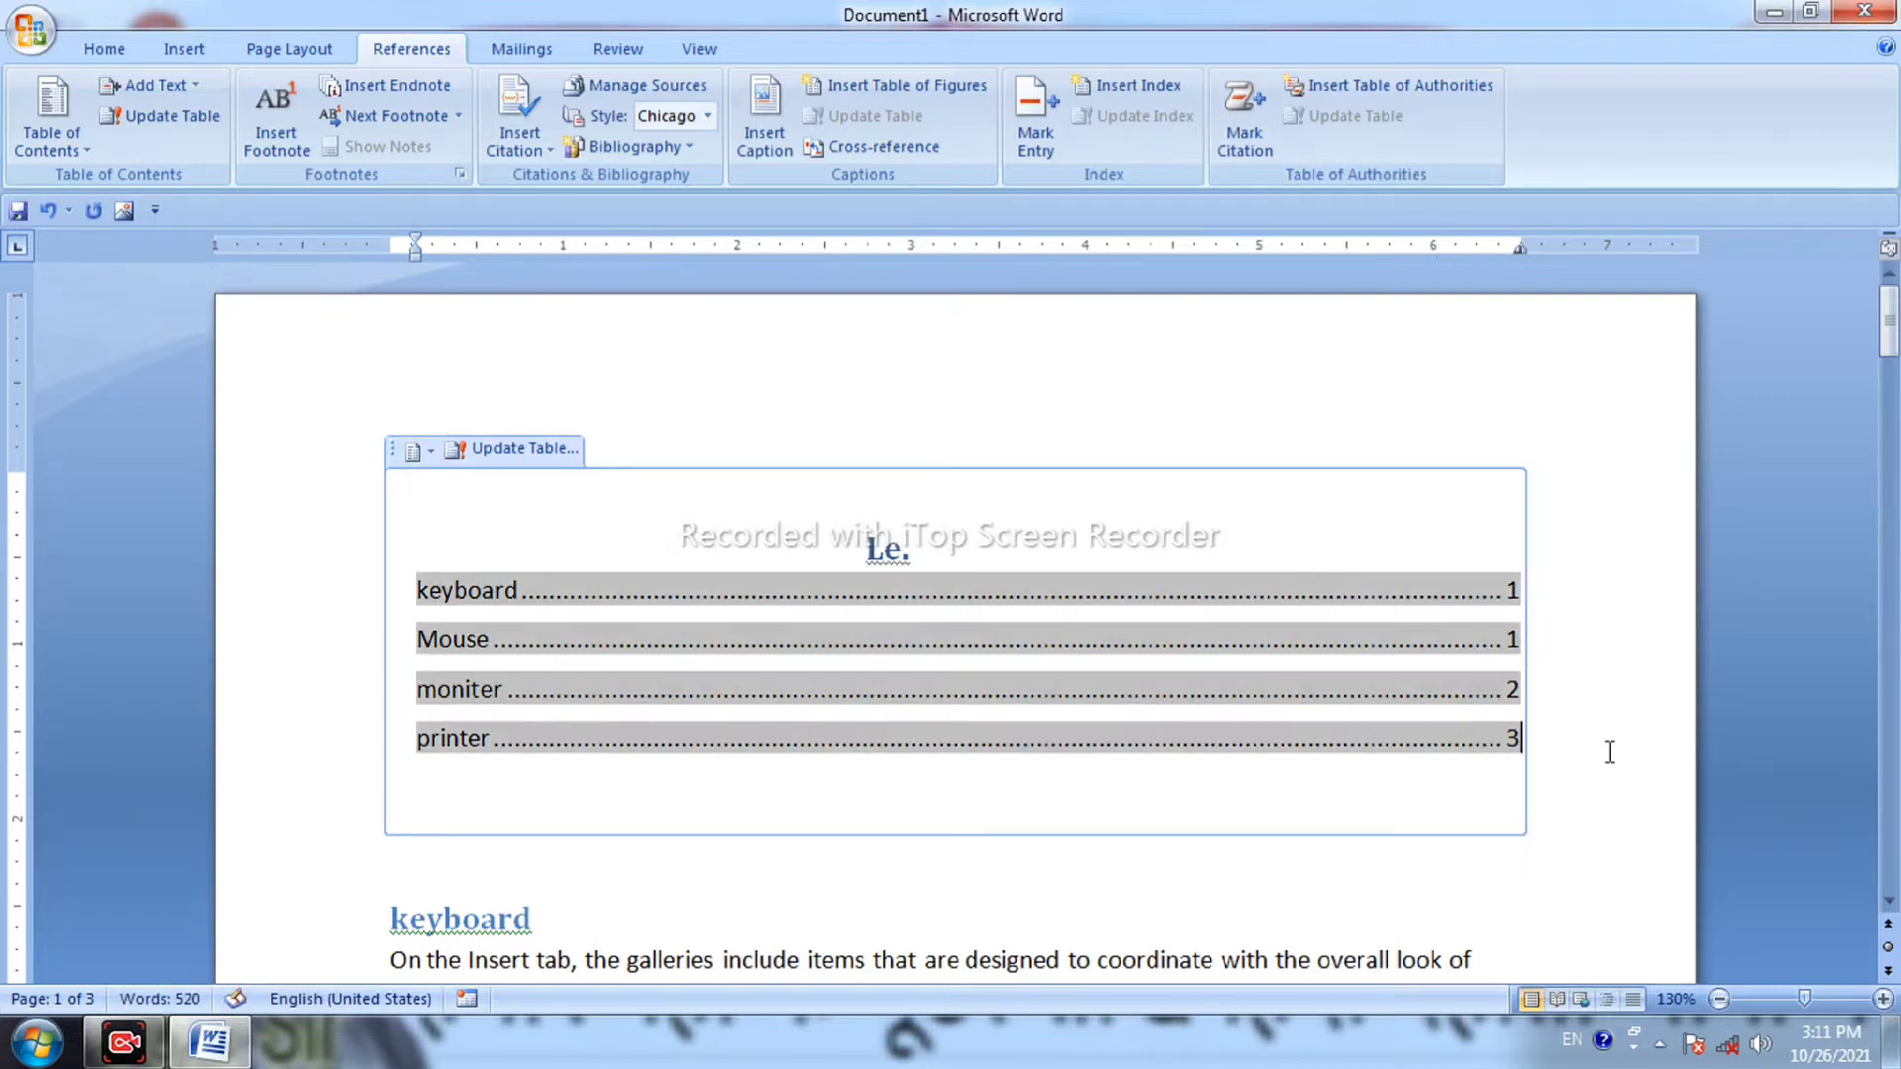
pyautogui.click(1099, 876)
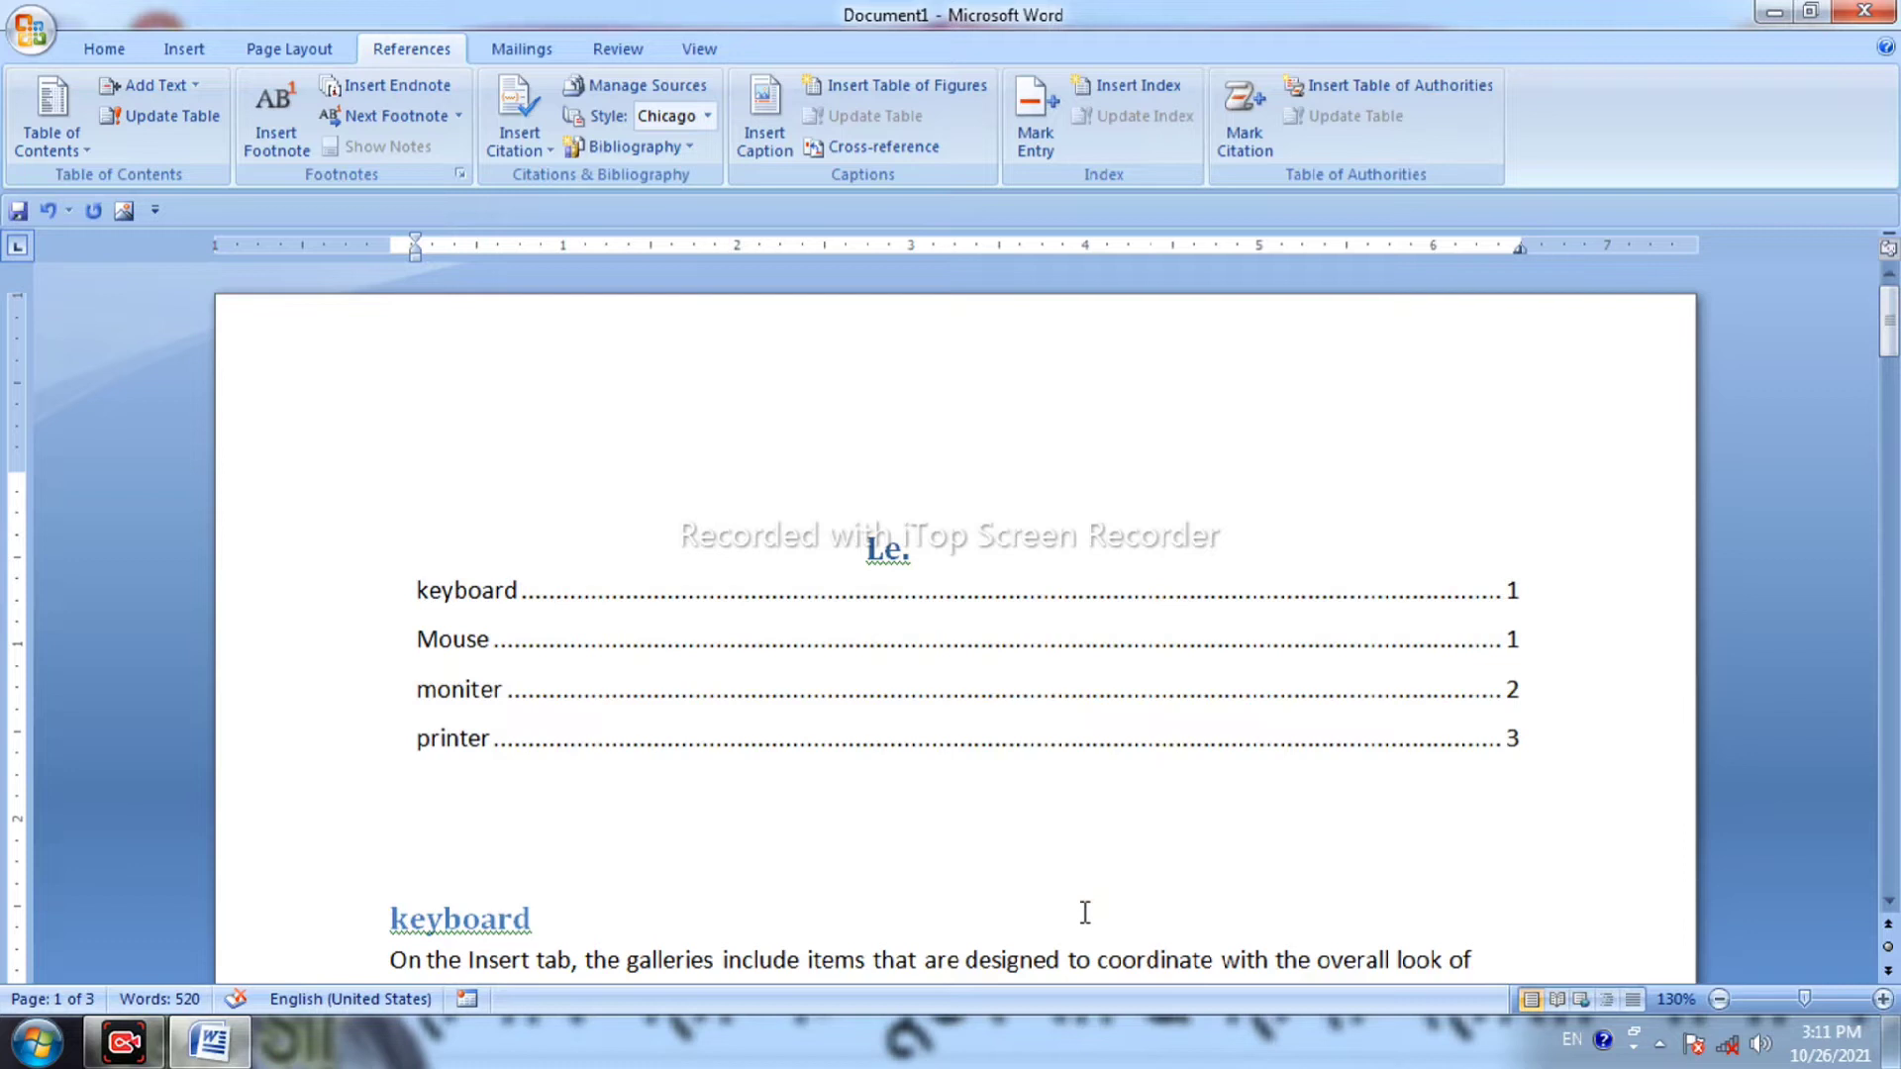
pyautogui.scroll(-15, 1020, 864)
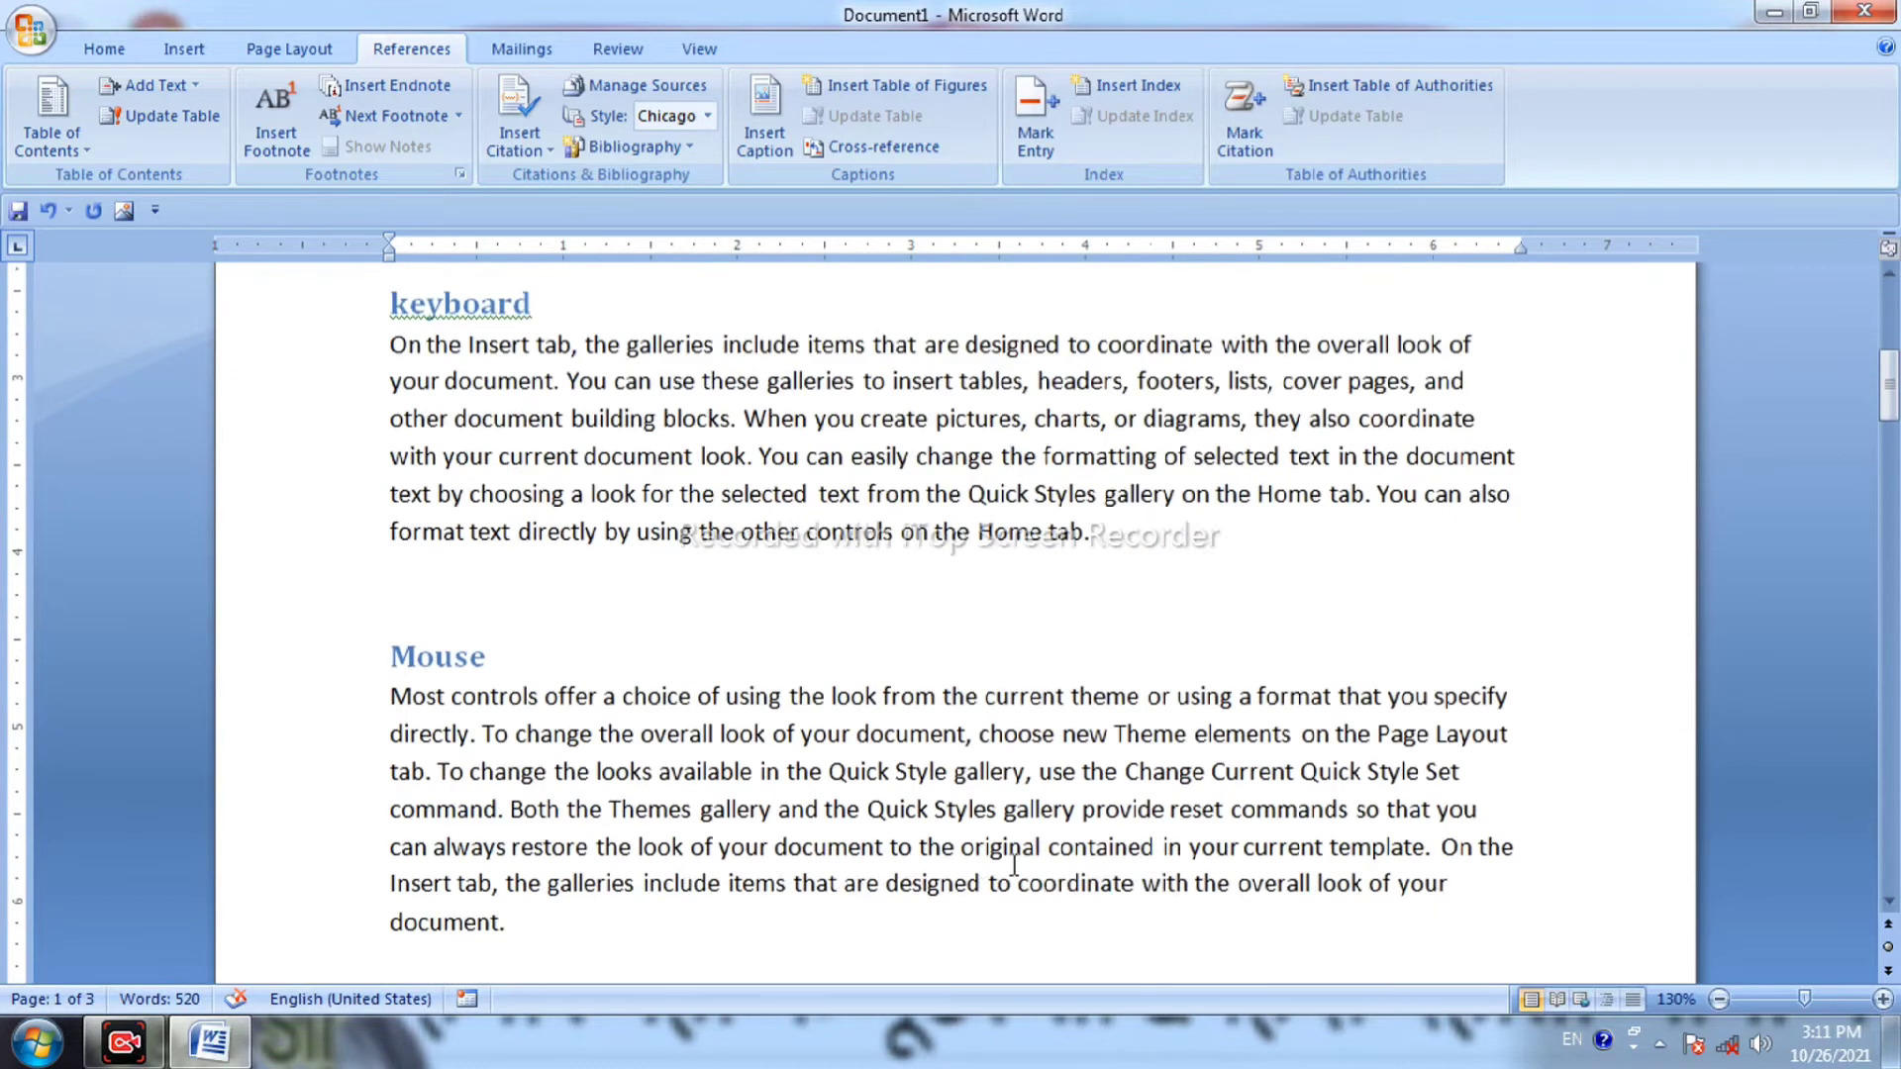
# Select all and delete the entire document content.
pyautogui.scroll(-8, 1014, 864)
pyautogui.scroll(10, 1016, 863)
pyautogui.hotkey('ctrl', 'a')
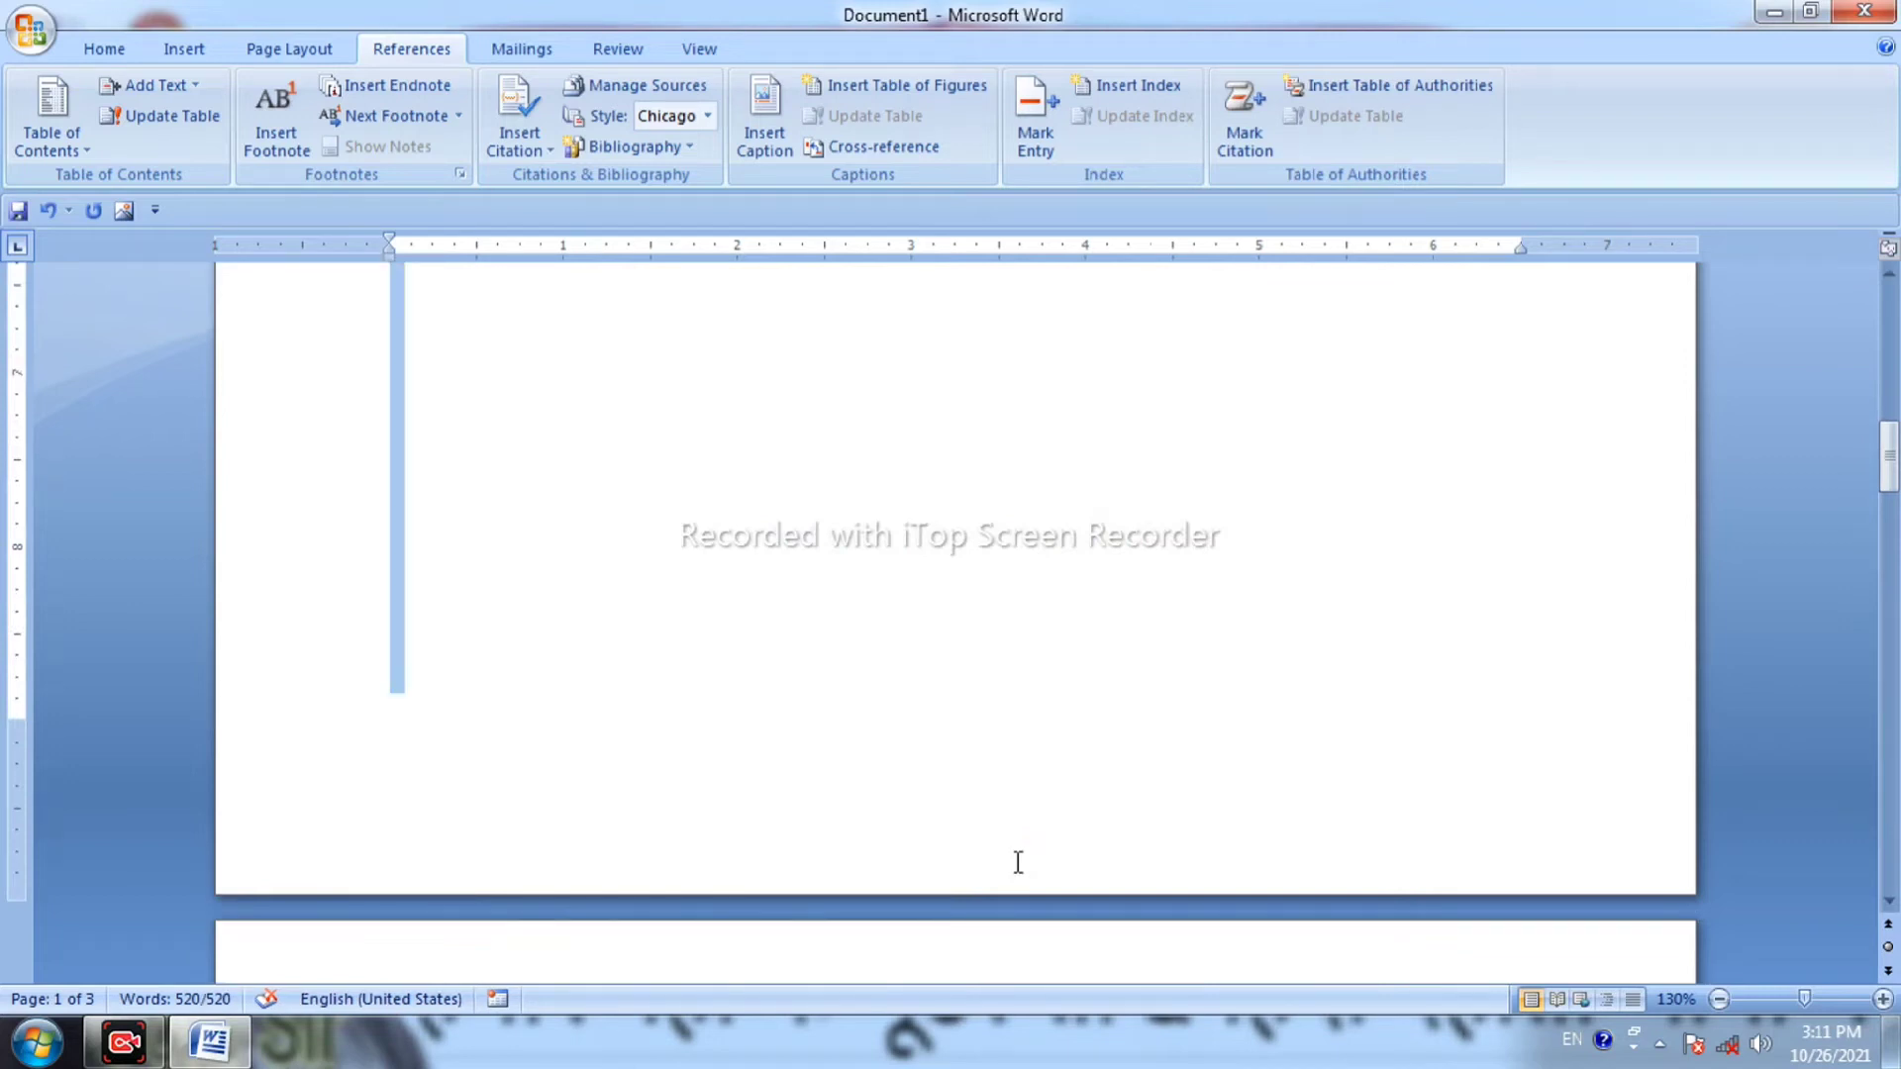
pyautogui.press('Delete')
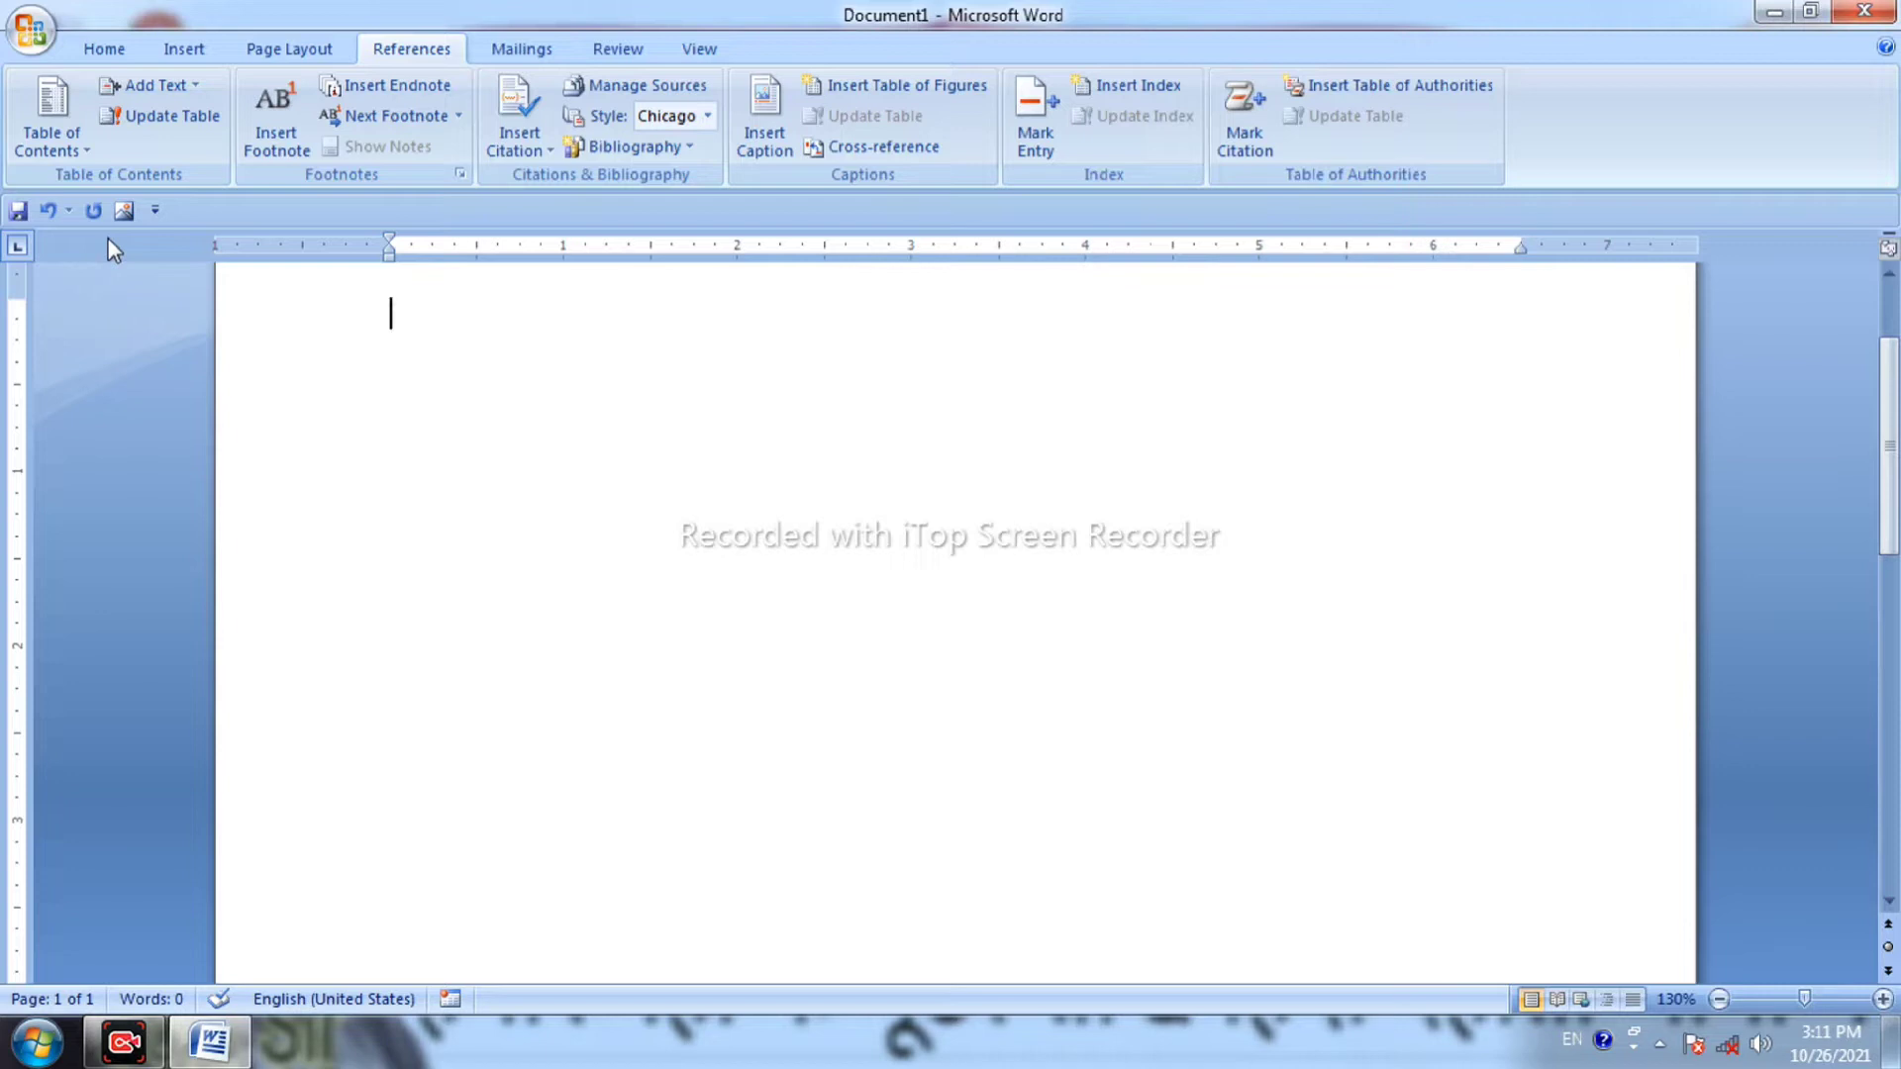
# Insert a Manual Table of contents and retitle it 'RESUME'.
pyautogui.click(48, 138)
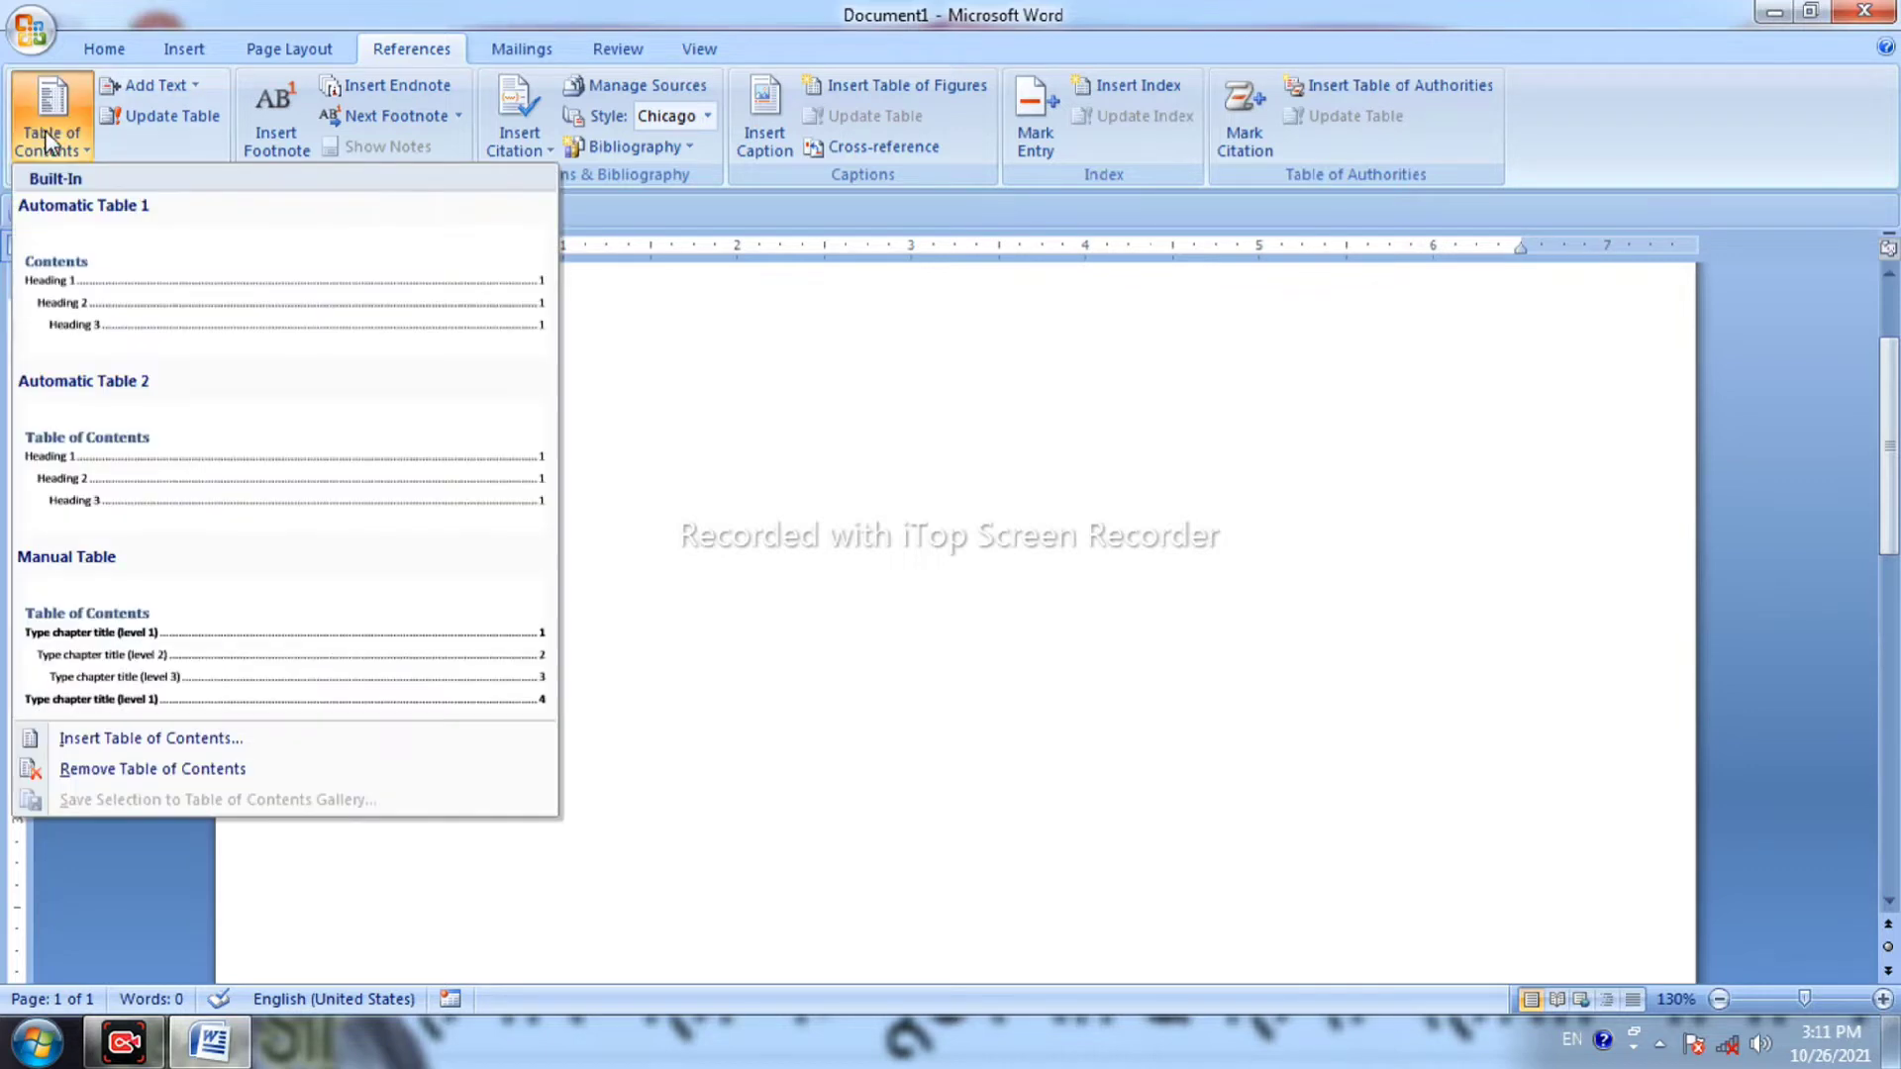
pyautogui.click(170, 645)
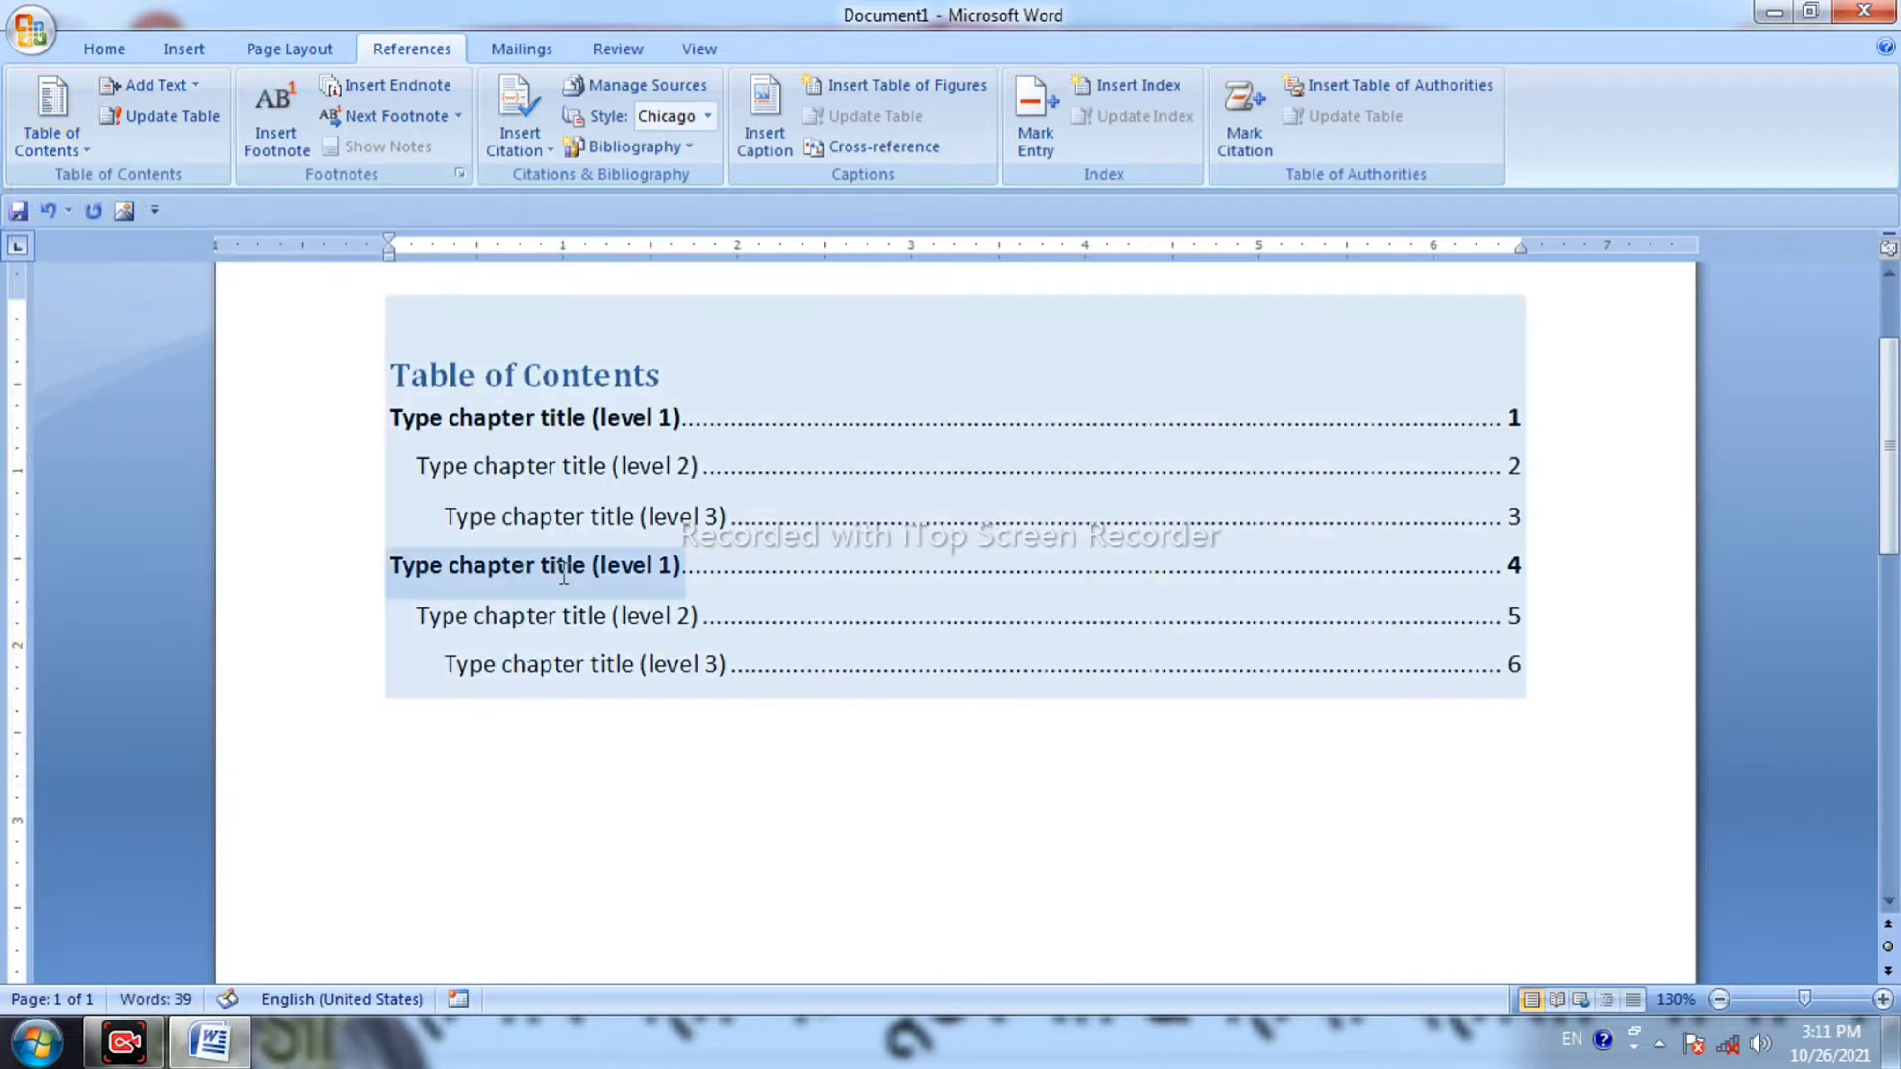
pyautogui.click(612, 374)
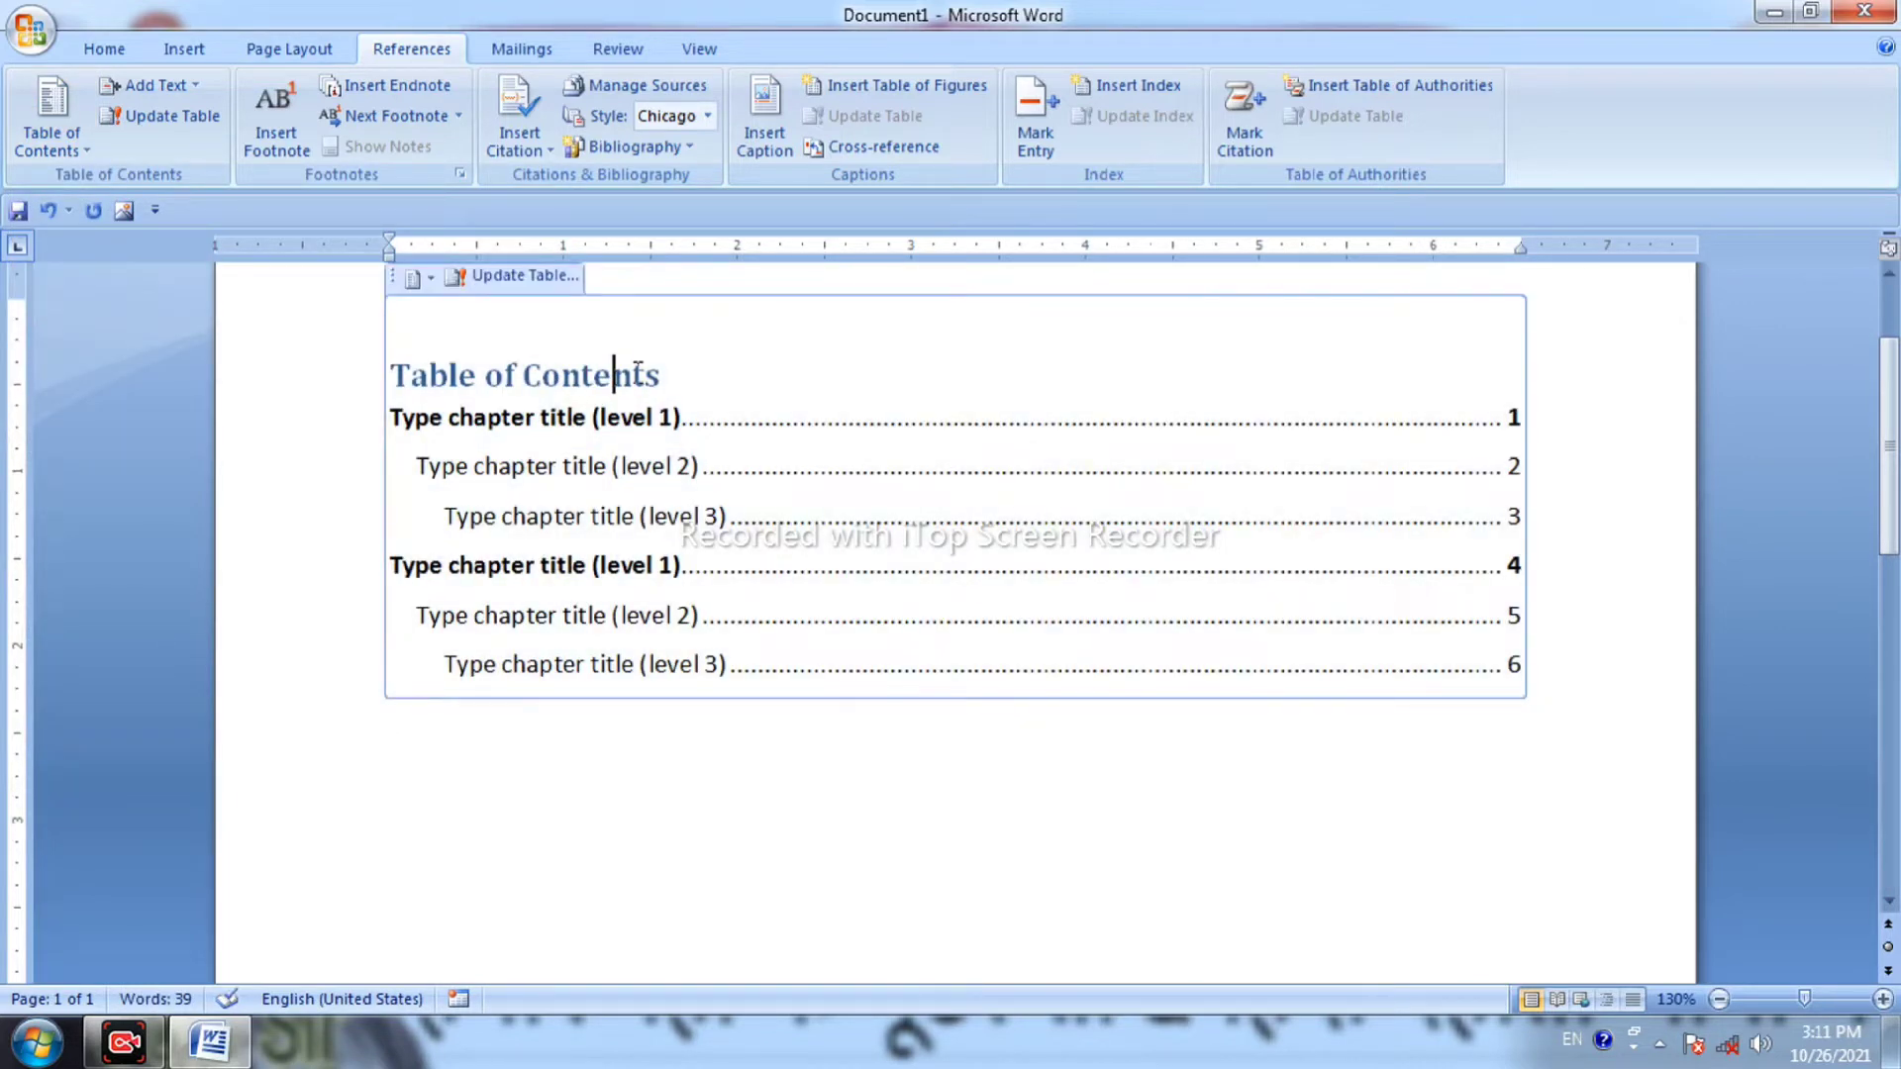
pyautogui.moveTo(664, 376); pyautogui.dragTo(436, 396)
pyautogui.write('RESUME')
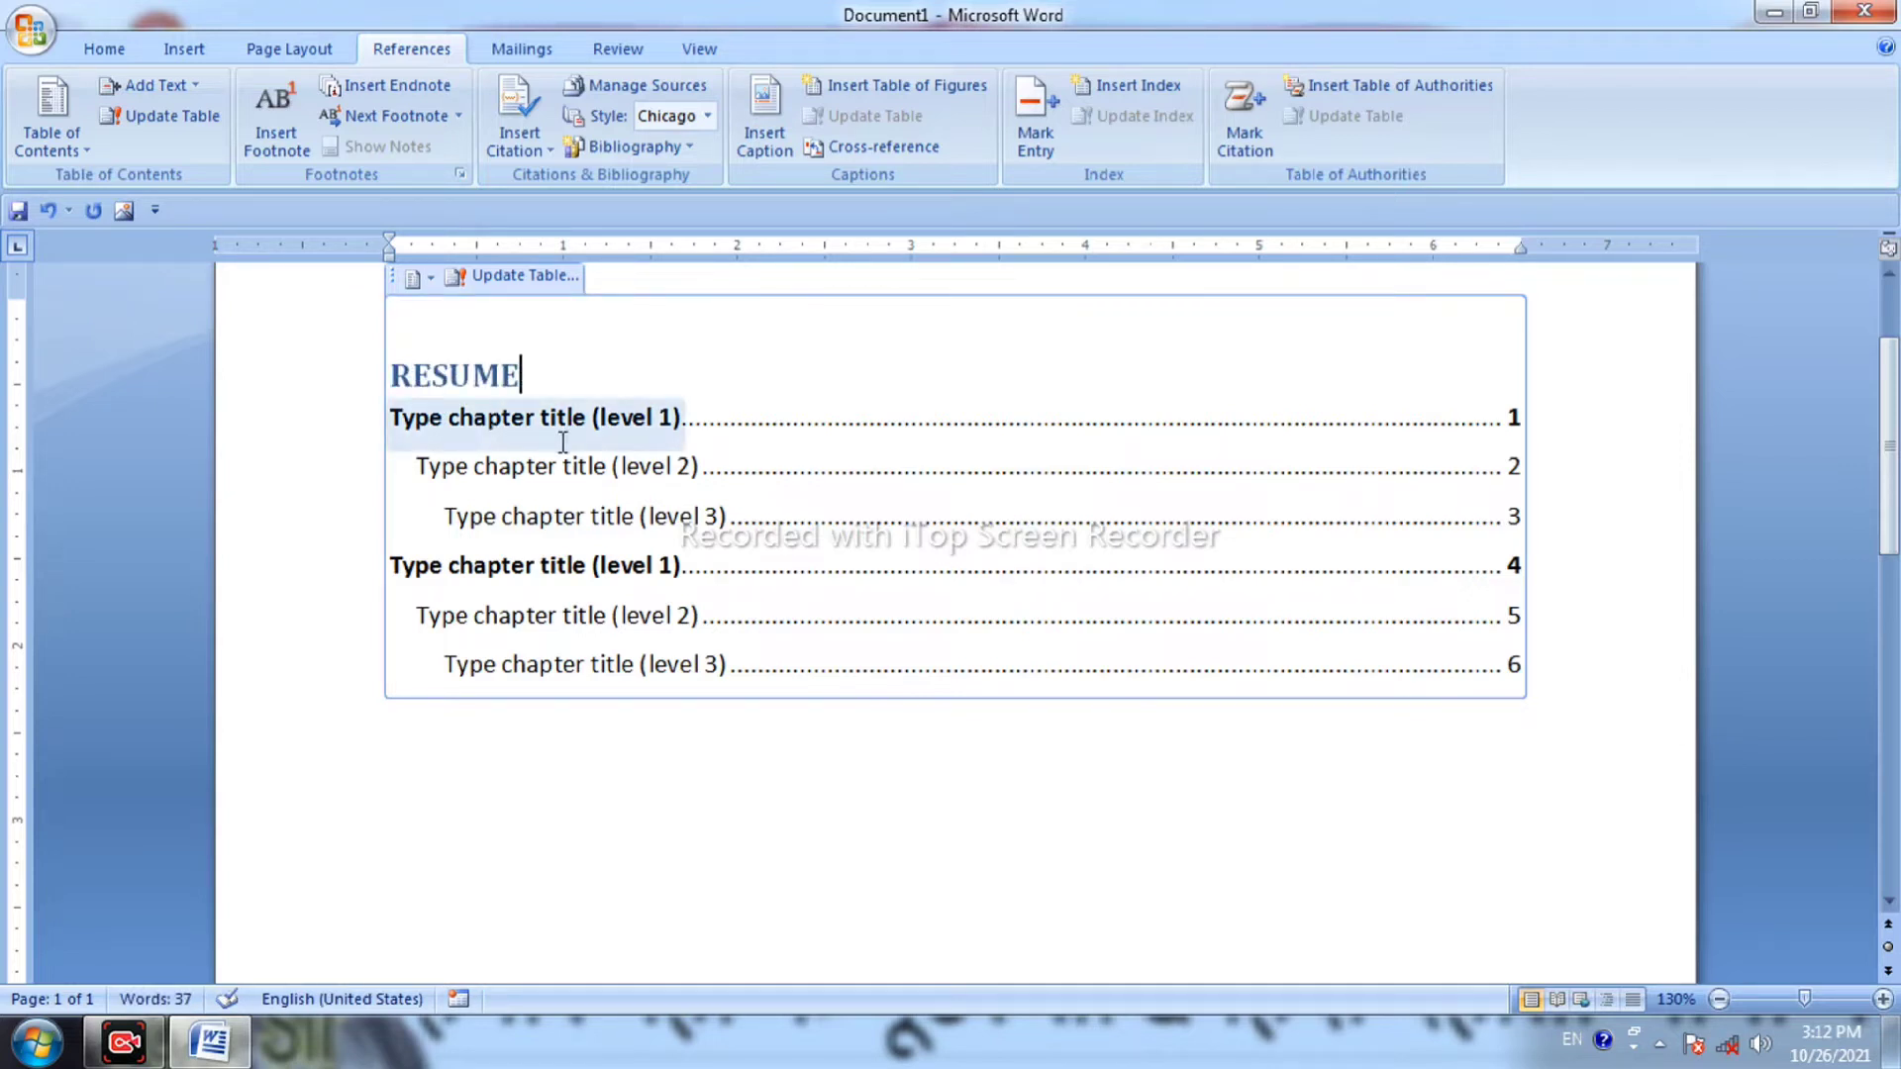
# Replace the first three placeholder entries with NAME, FATHER'S NAME and MOTHER'S NAME.
pyautogui.moveTo(520, 406); pyautogui.dragTo(563, 450)
pyautogui.write('NAME')
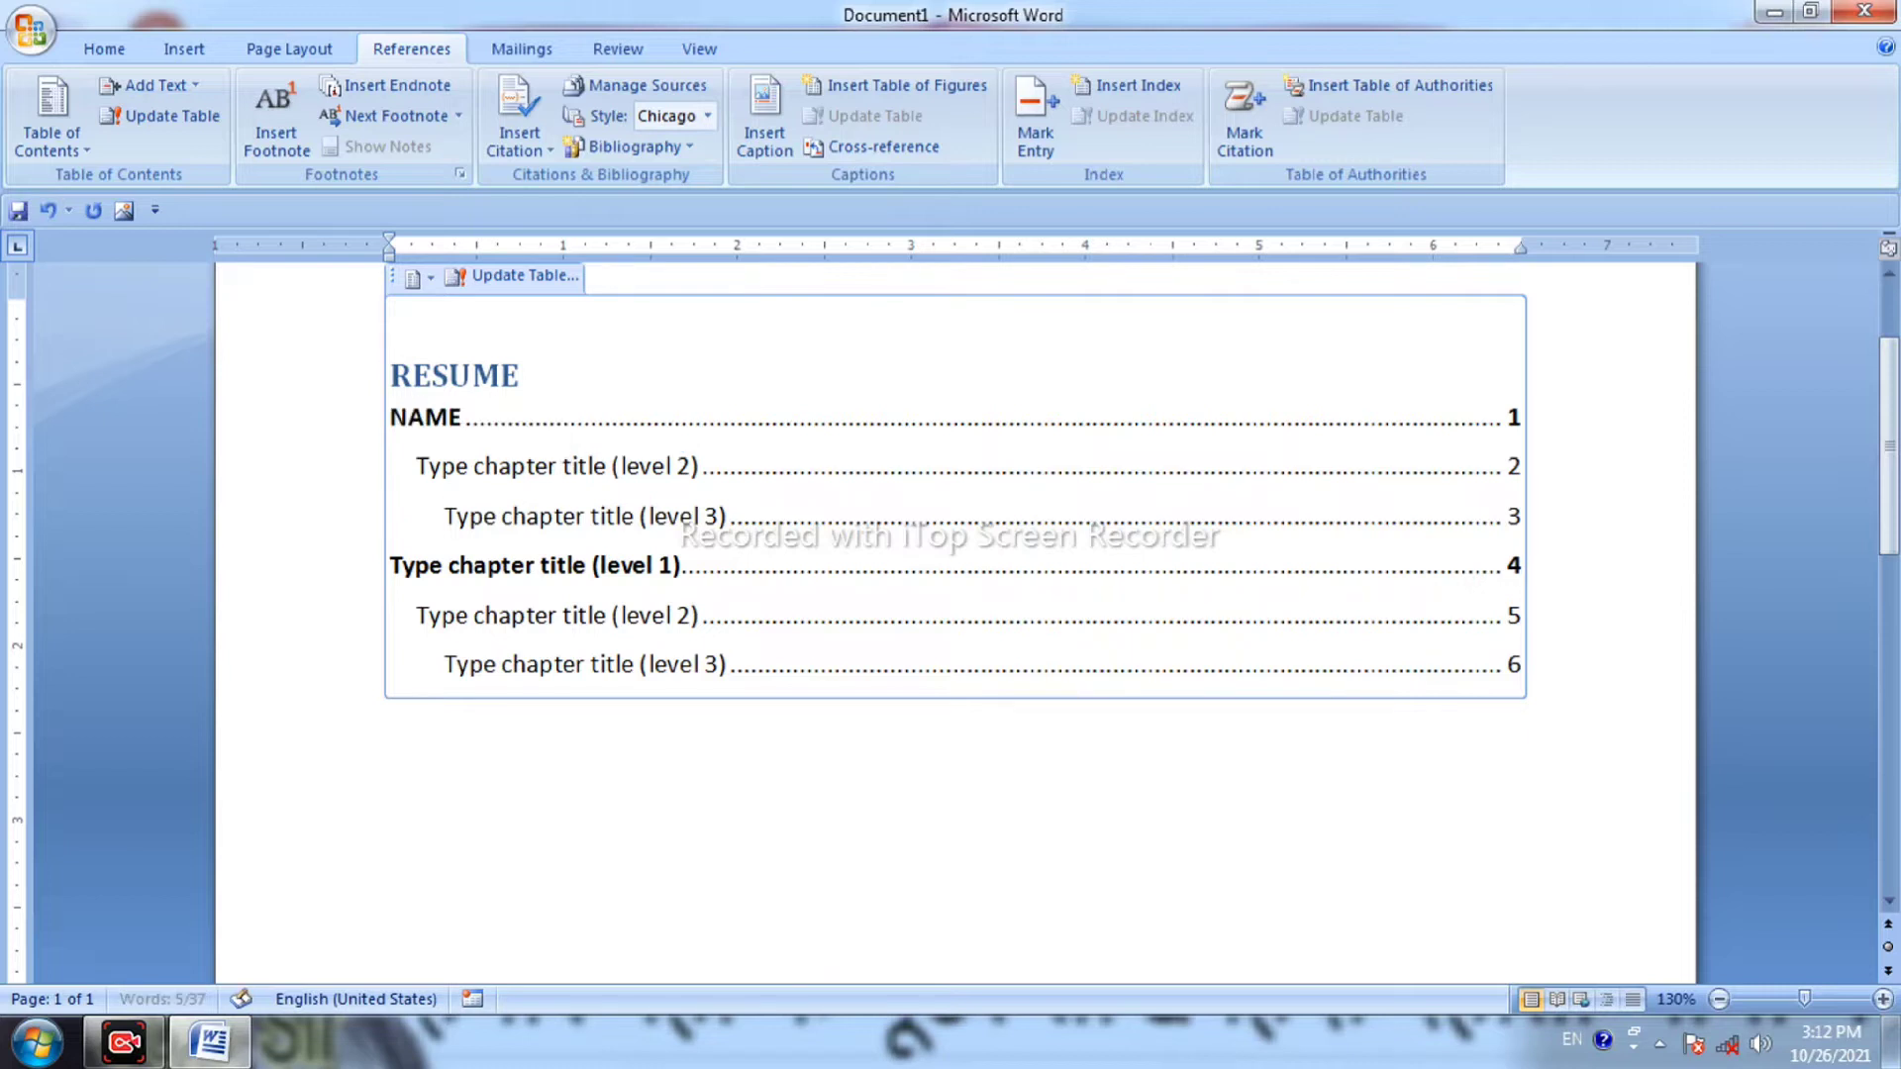
pyautogui.moveTo(555, 444); pyautogui.dragTo(555, 473)
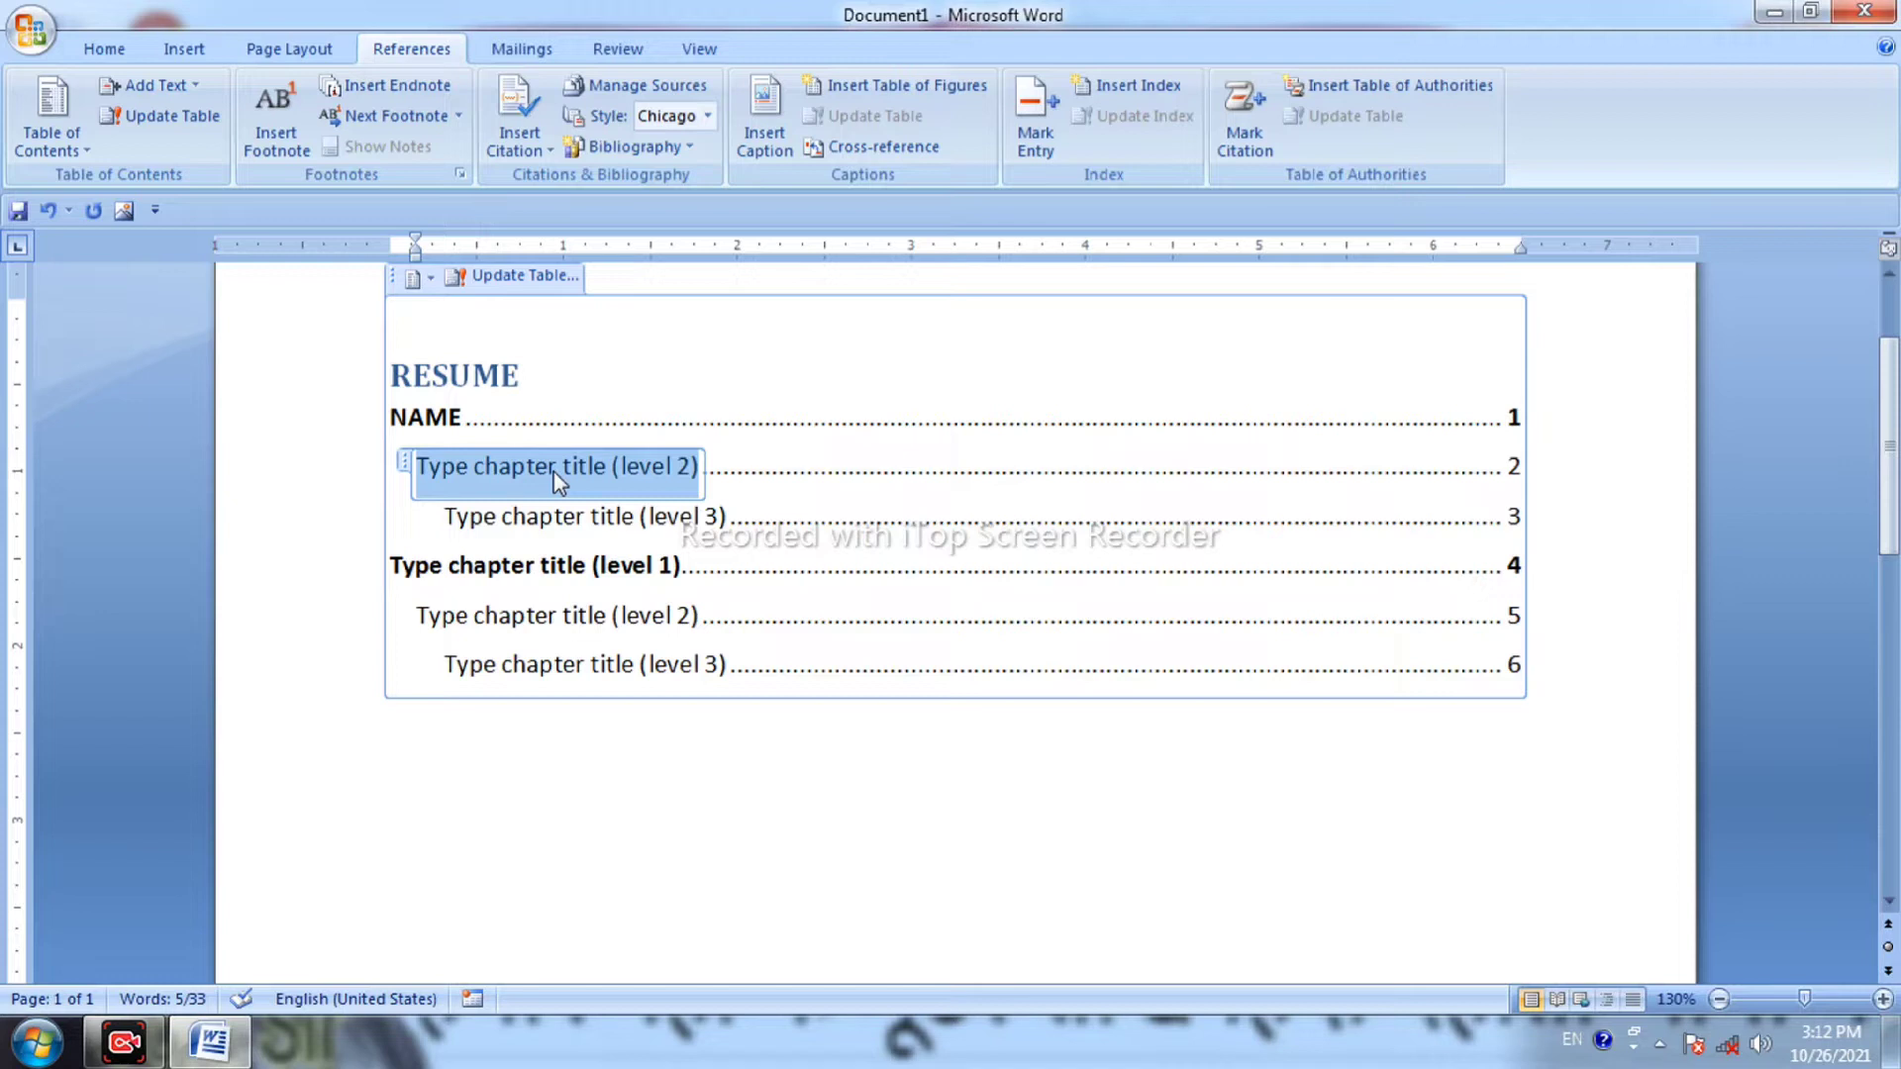
pyautogui.write("FATHER'")
pyautogui.write('S NM')
pyautogui.press('BackSpace')
pyautogui.write('AME')
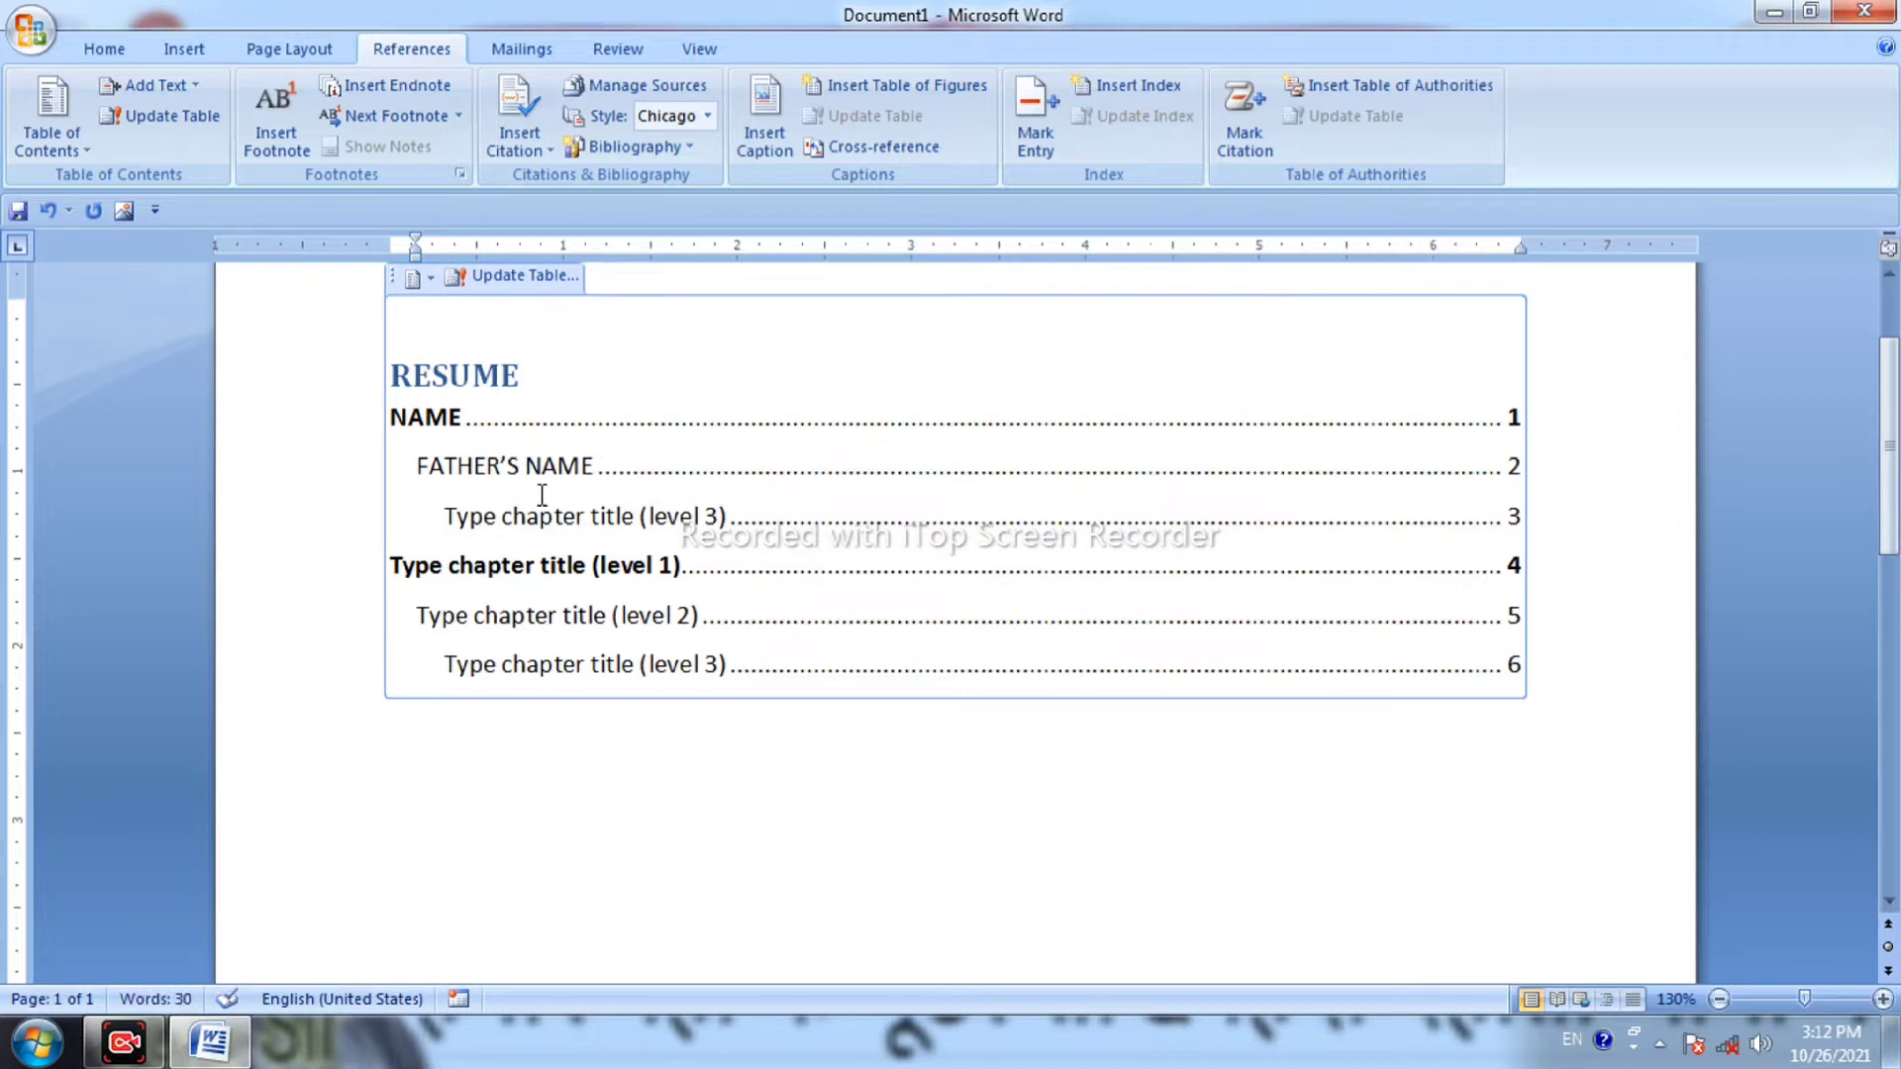
pyautogui.tripleClick(543, 513)
pyautogui.write('MOTHER’S NAME')
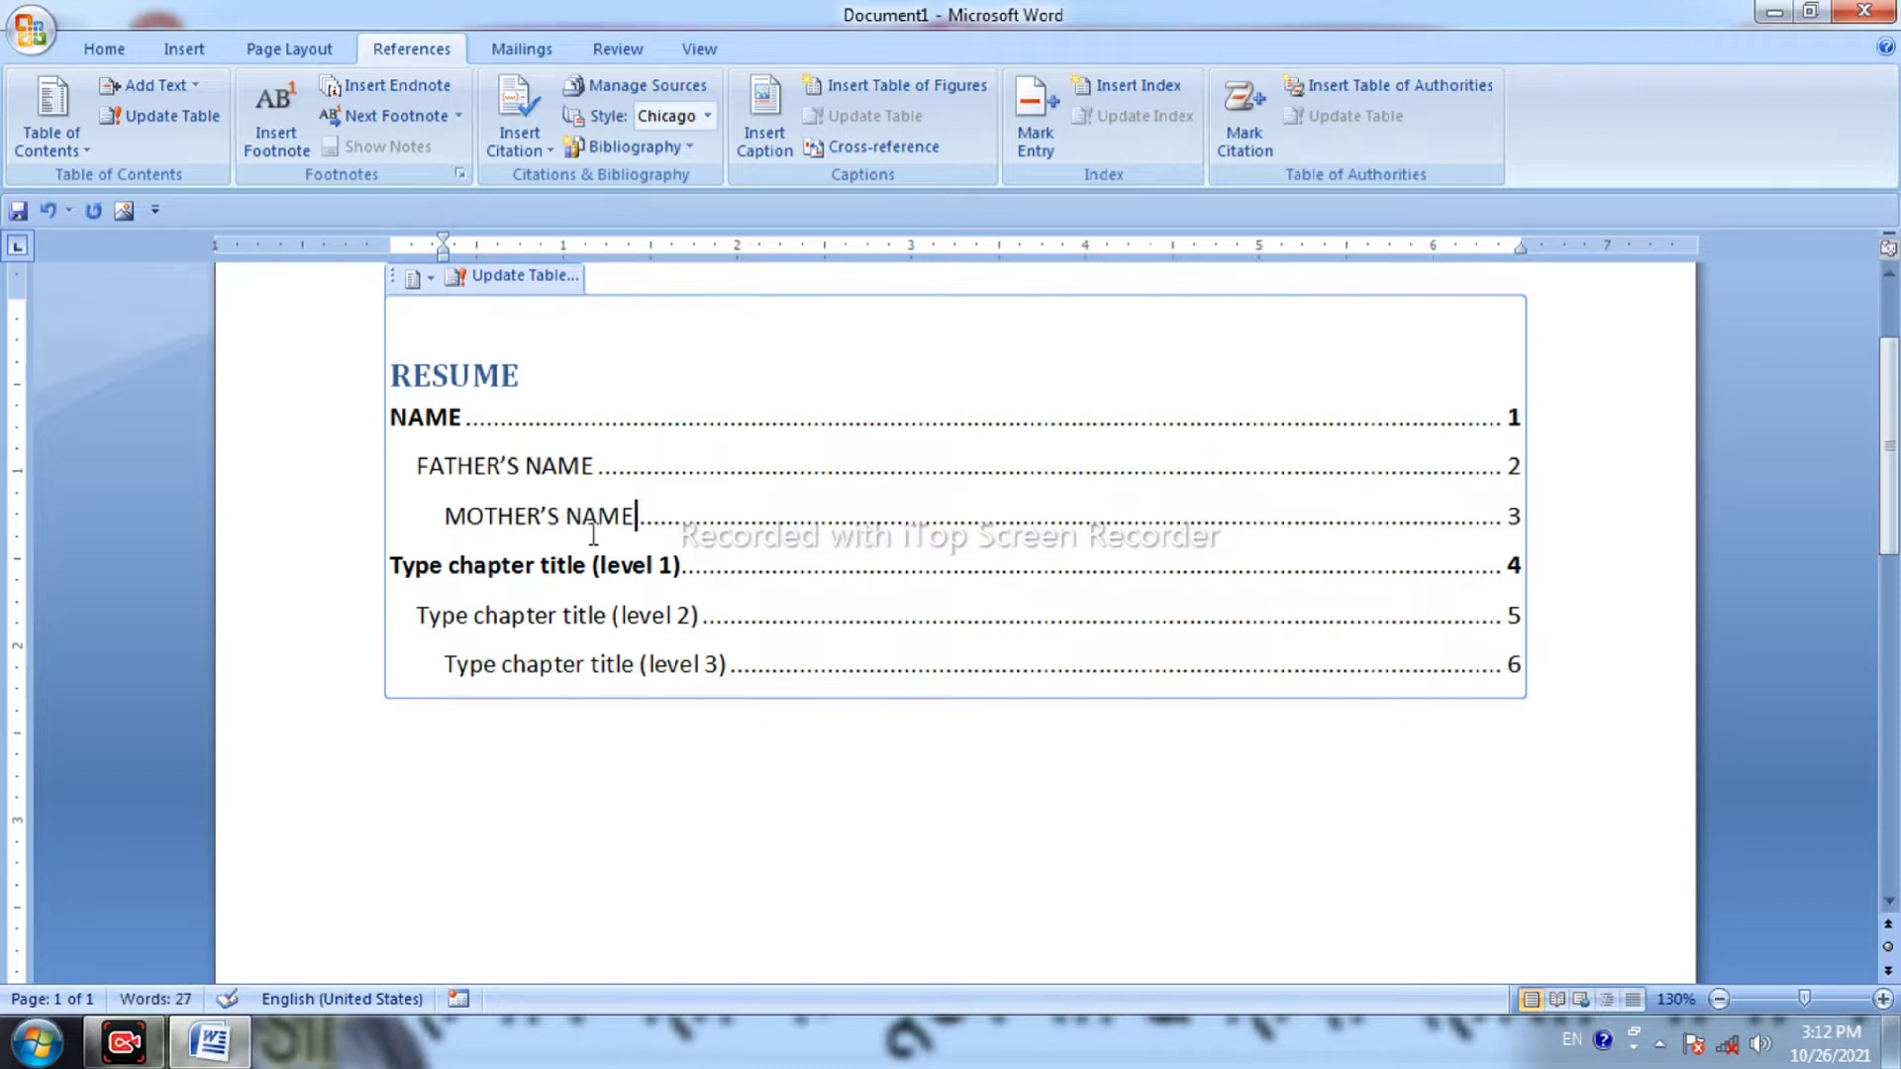
# Below the table, add a NAME line with a dotted leader followed by the name value.
pyautogui.click(698, 800)
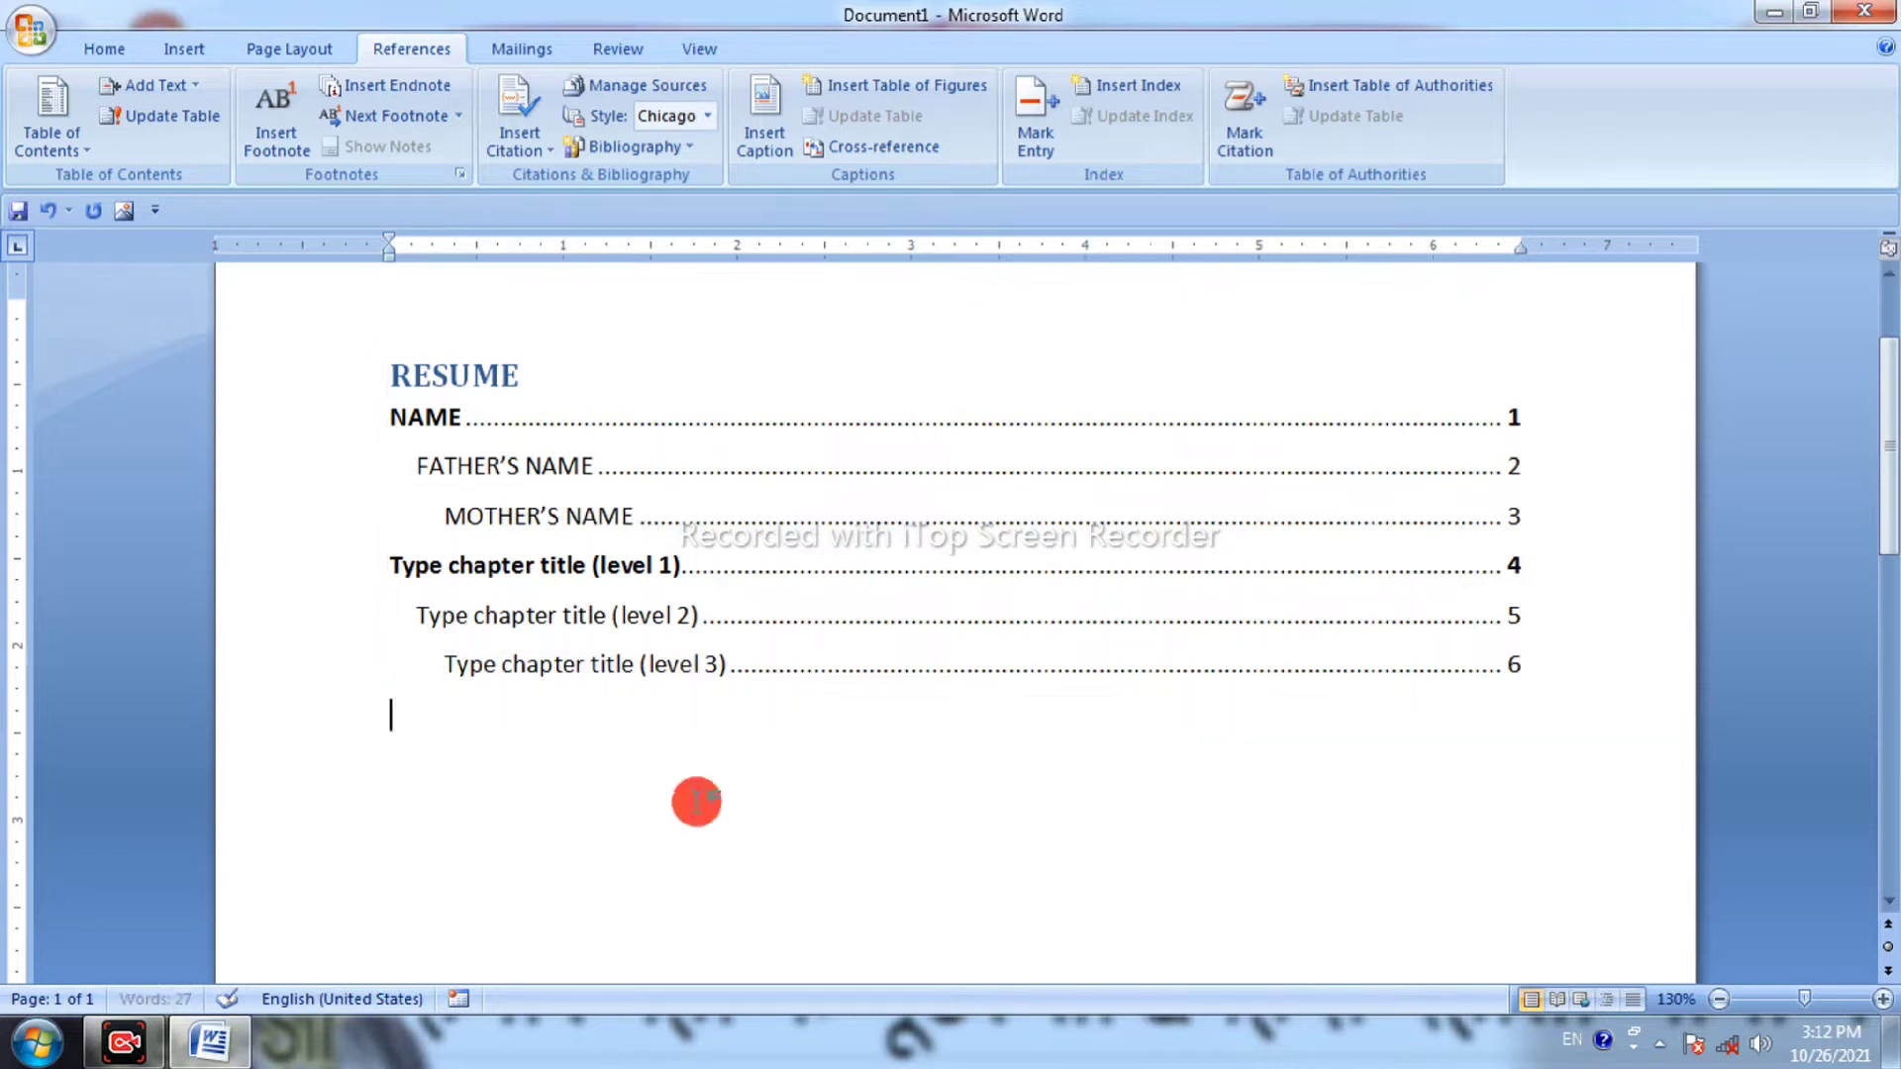
pyautogui.click(530, 691)
pyautogui.click(496, 746)
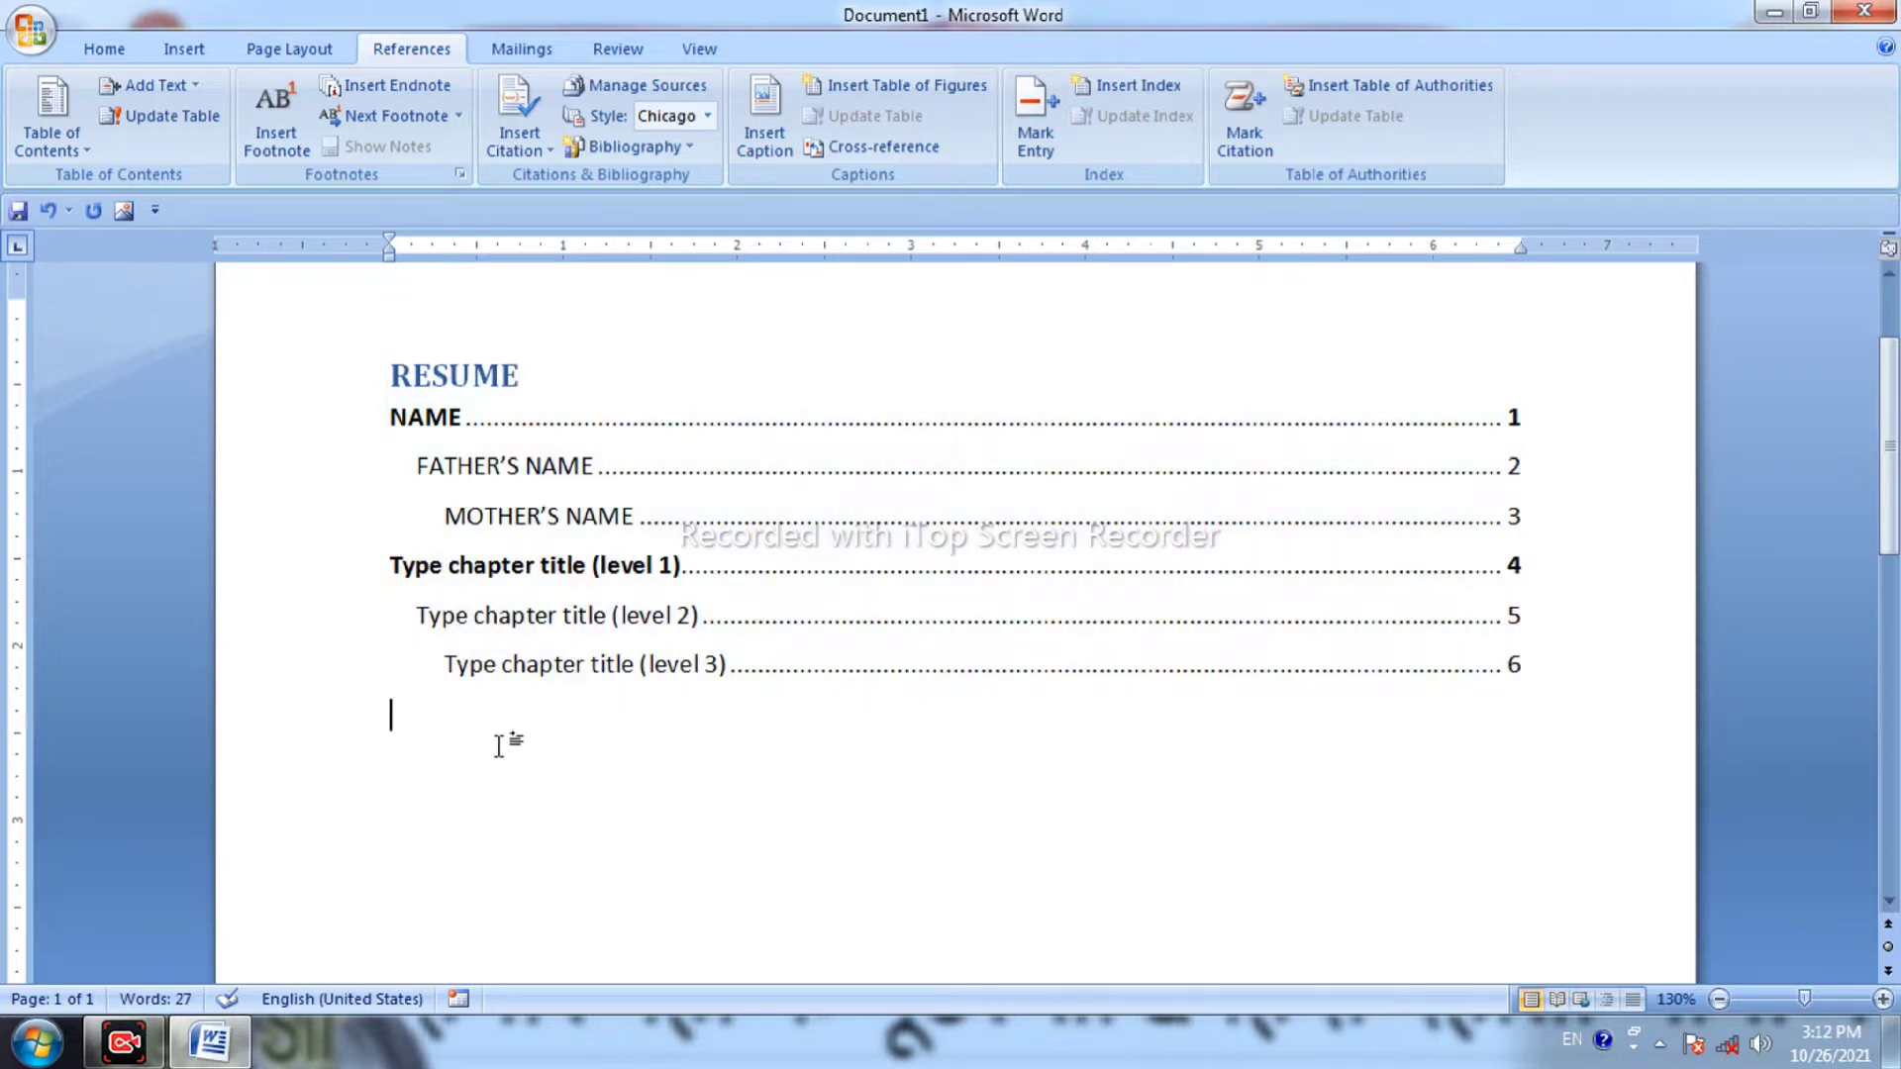
pyautogui.press('Return')
pyautogui.write('NAME')
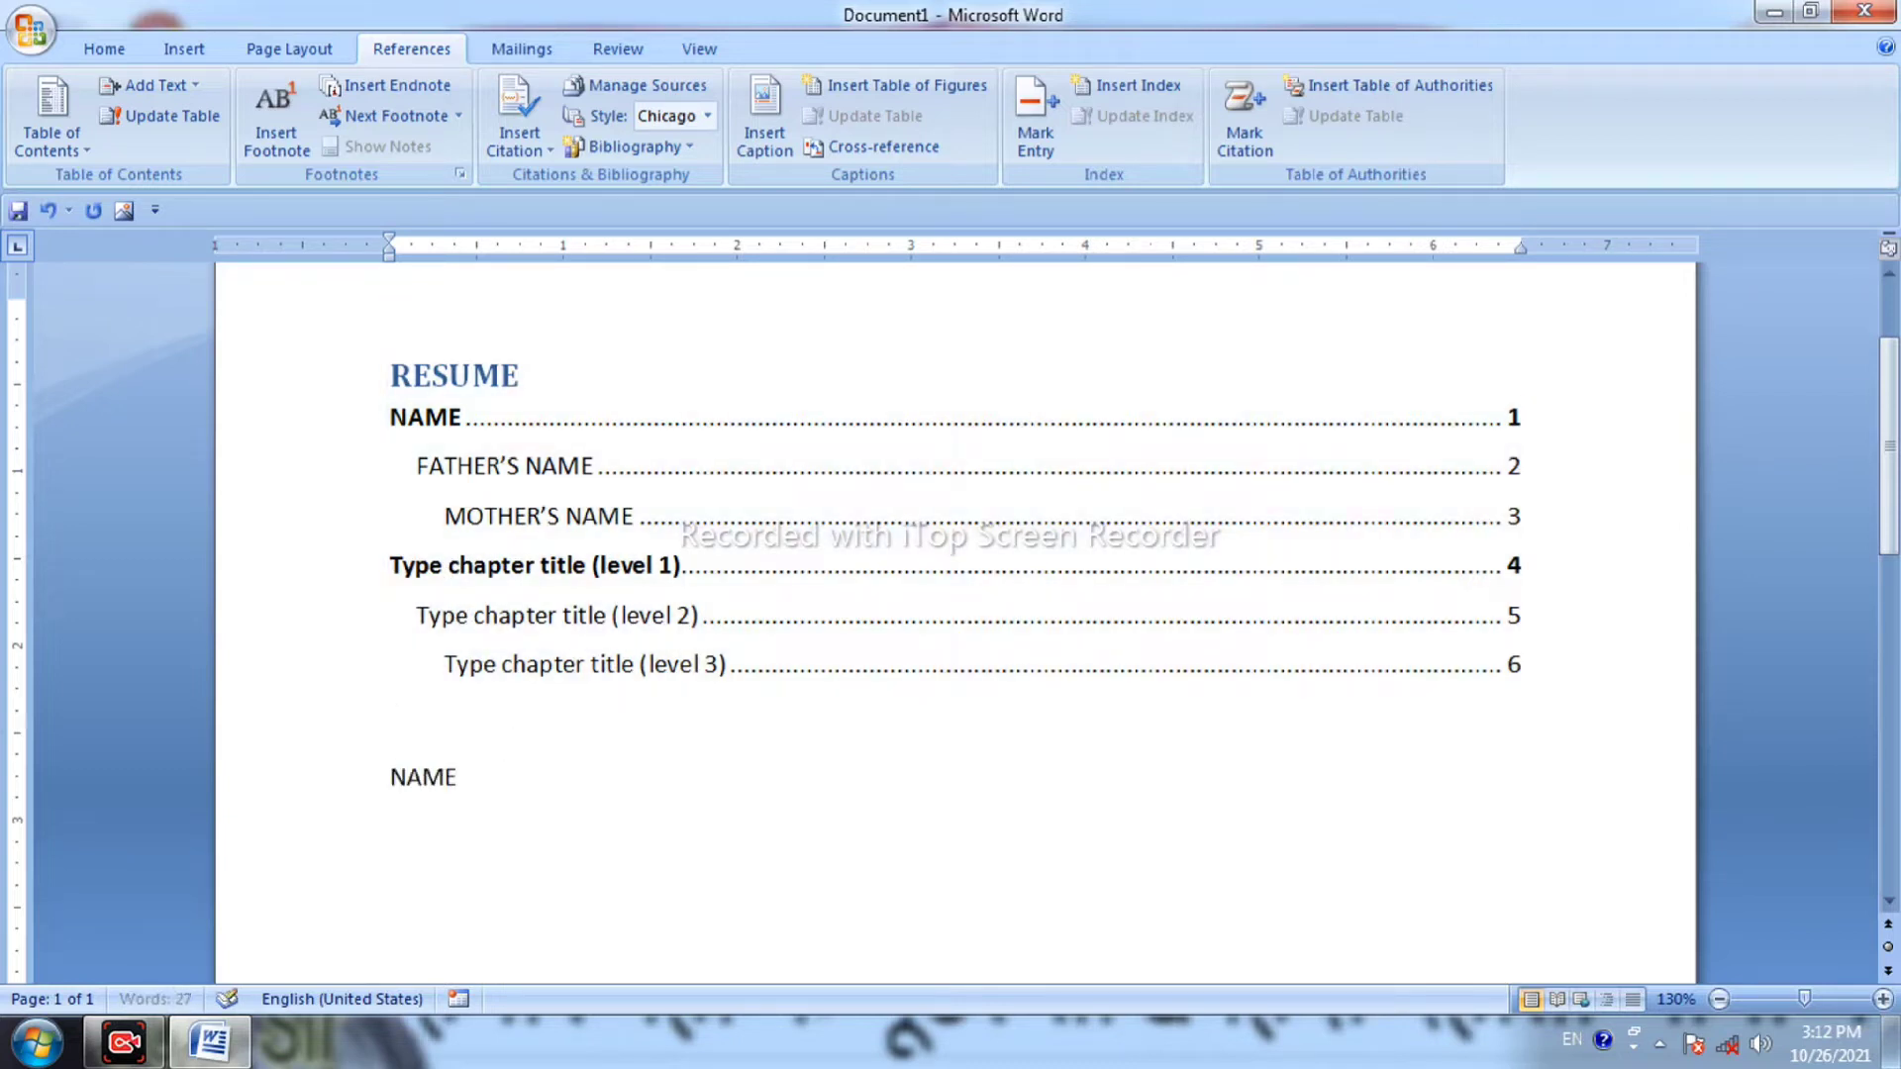
pyautogui.write('........................................................................................................................')
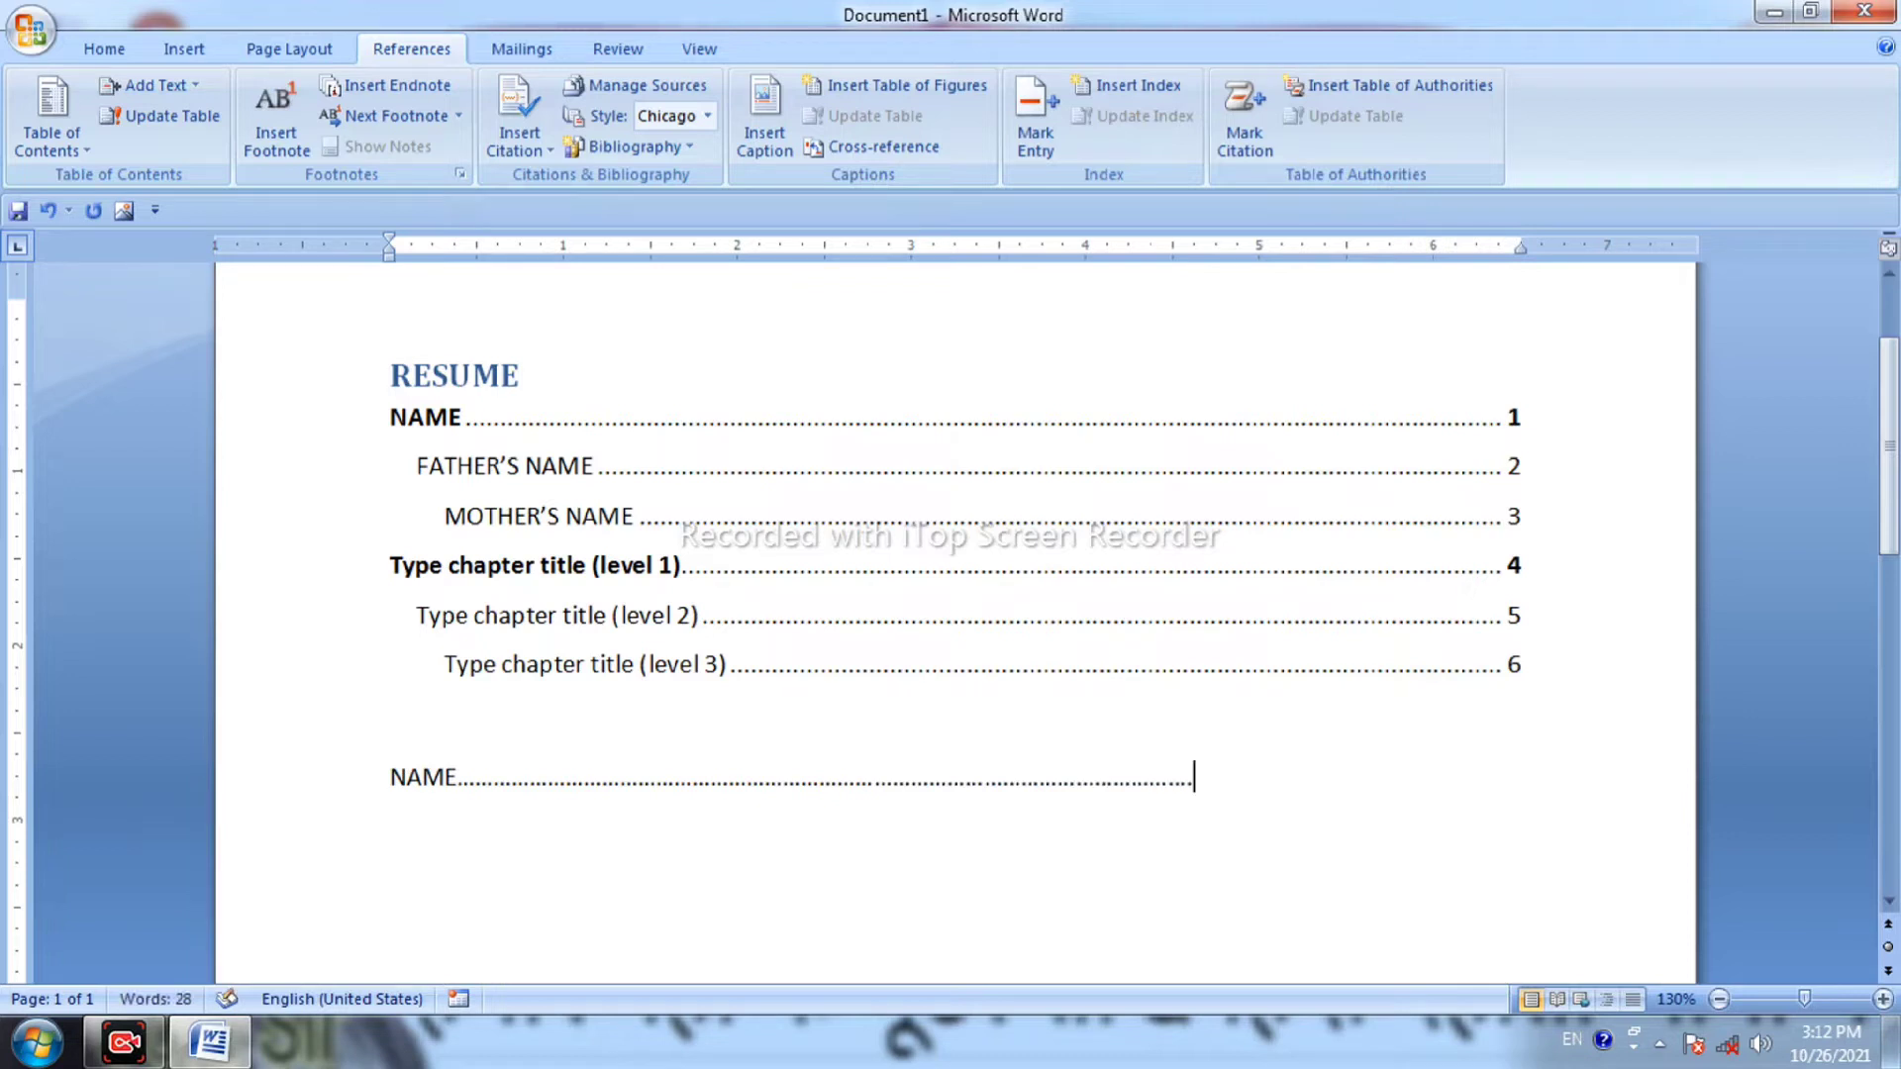
pyautogui.write('1')
pyautogui.press('Left')
pyautogui.press('Right')
pyautogui.write('IMHDCC')
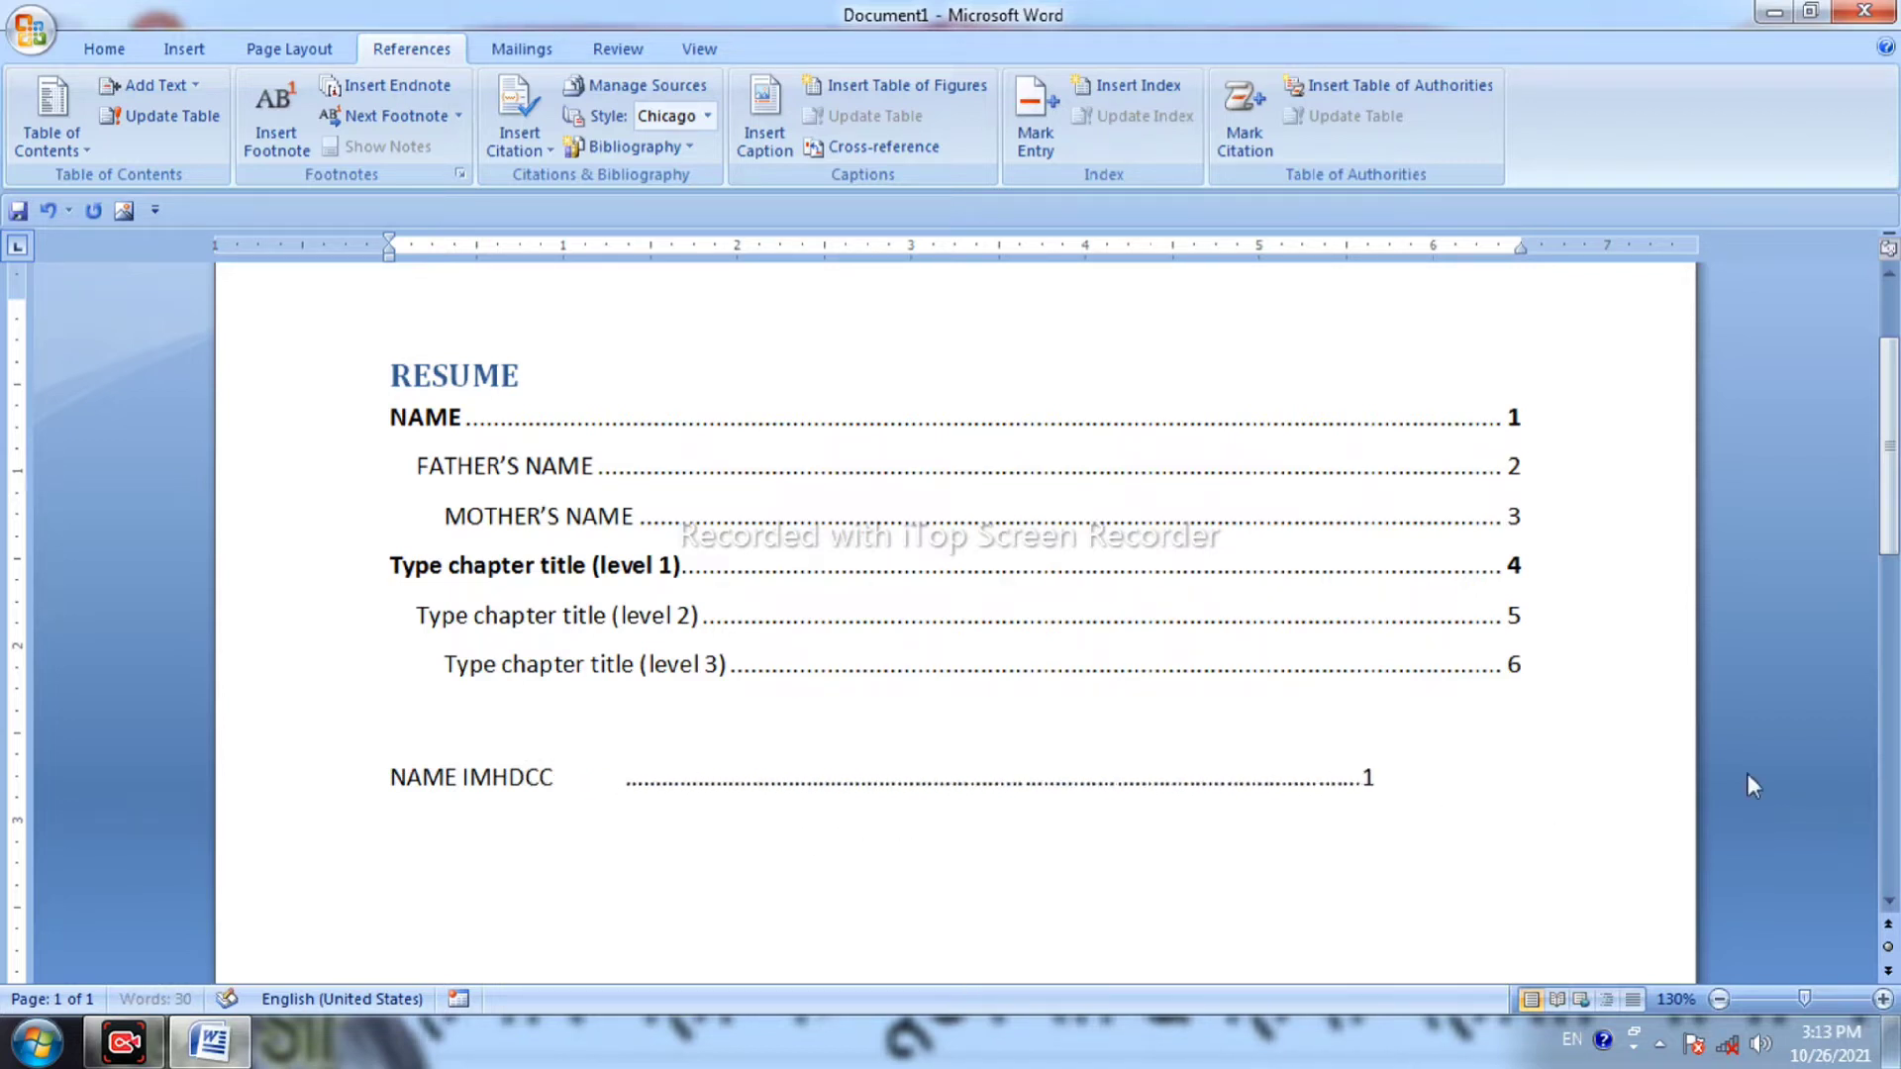
# Type 'IM HDCC LJKJDFJ' after NAME in the first contents entry, clearing the stray letters.
pyautogui.click(504, 399)
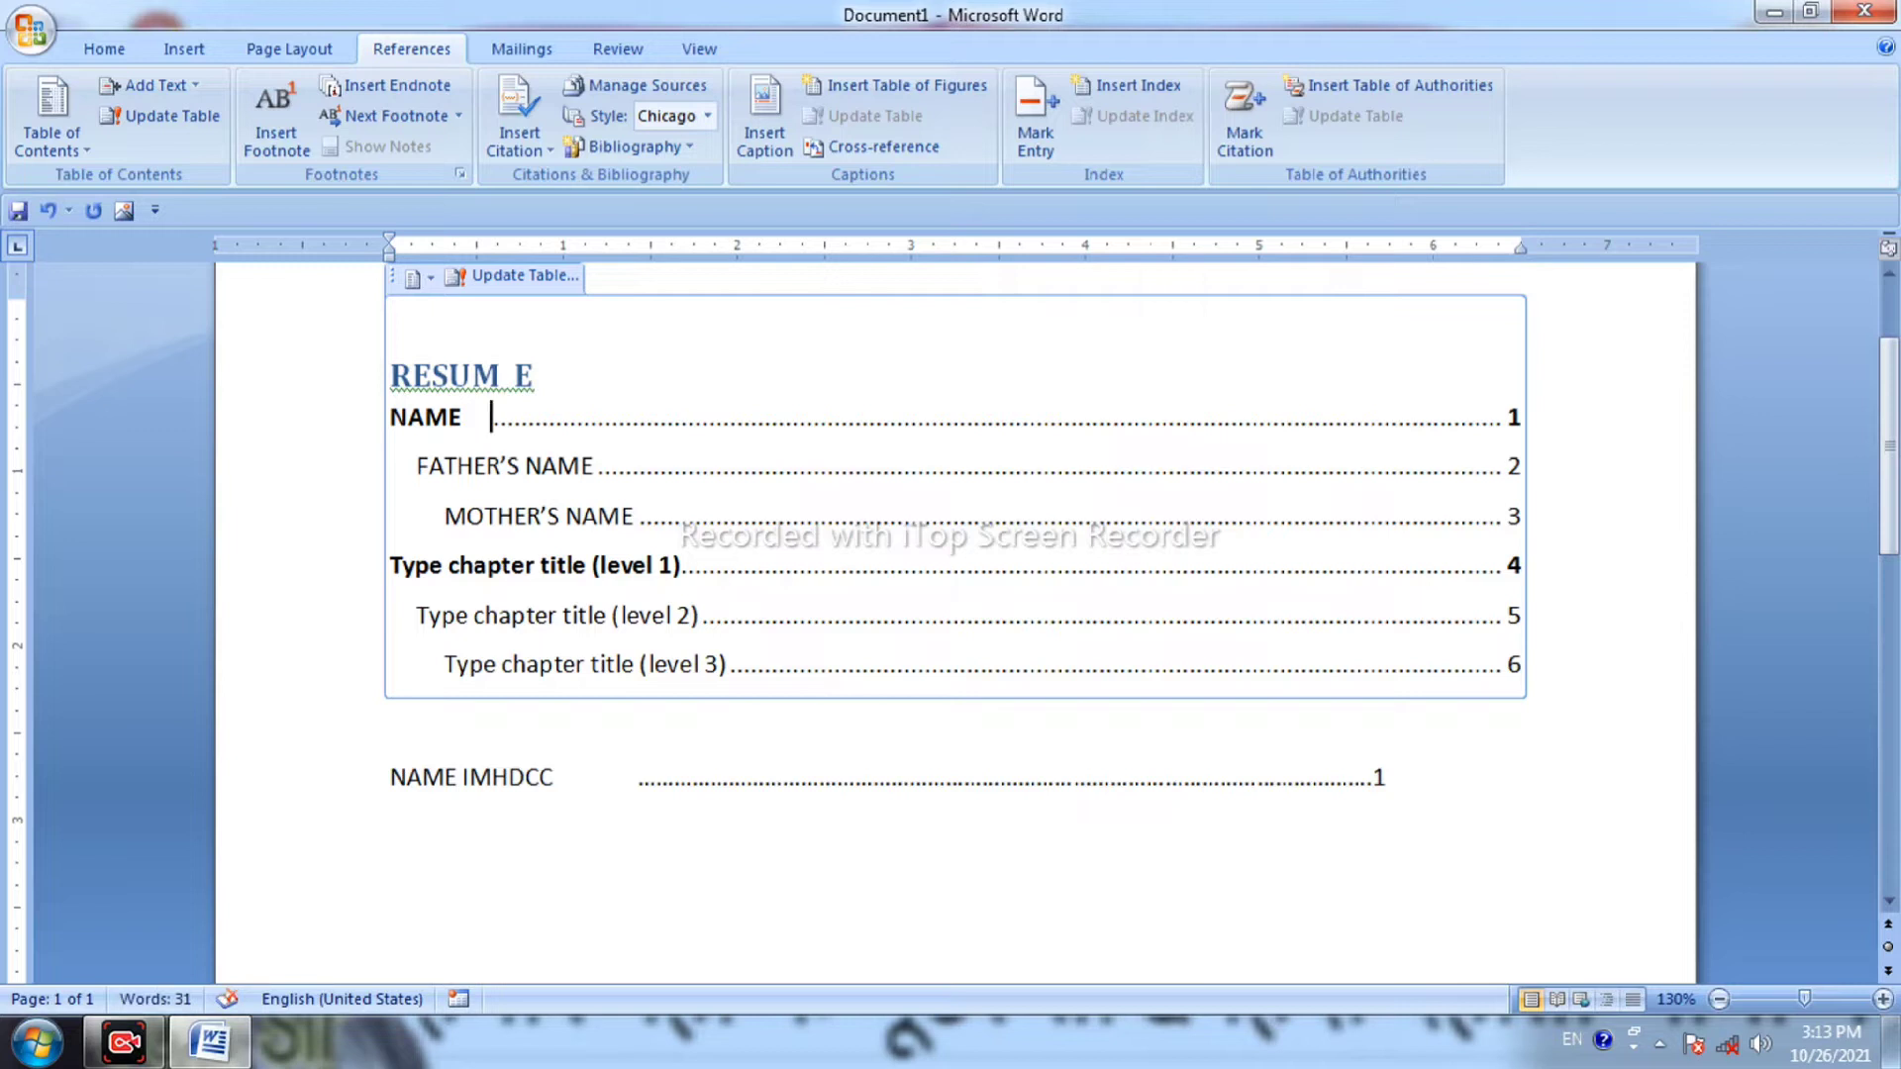
pyautogui.write('JLDFFJGDFJGJFGL;DFGUJLDFJGLKFJD')
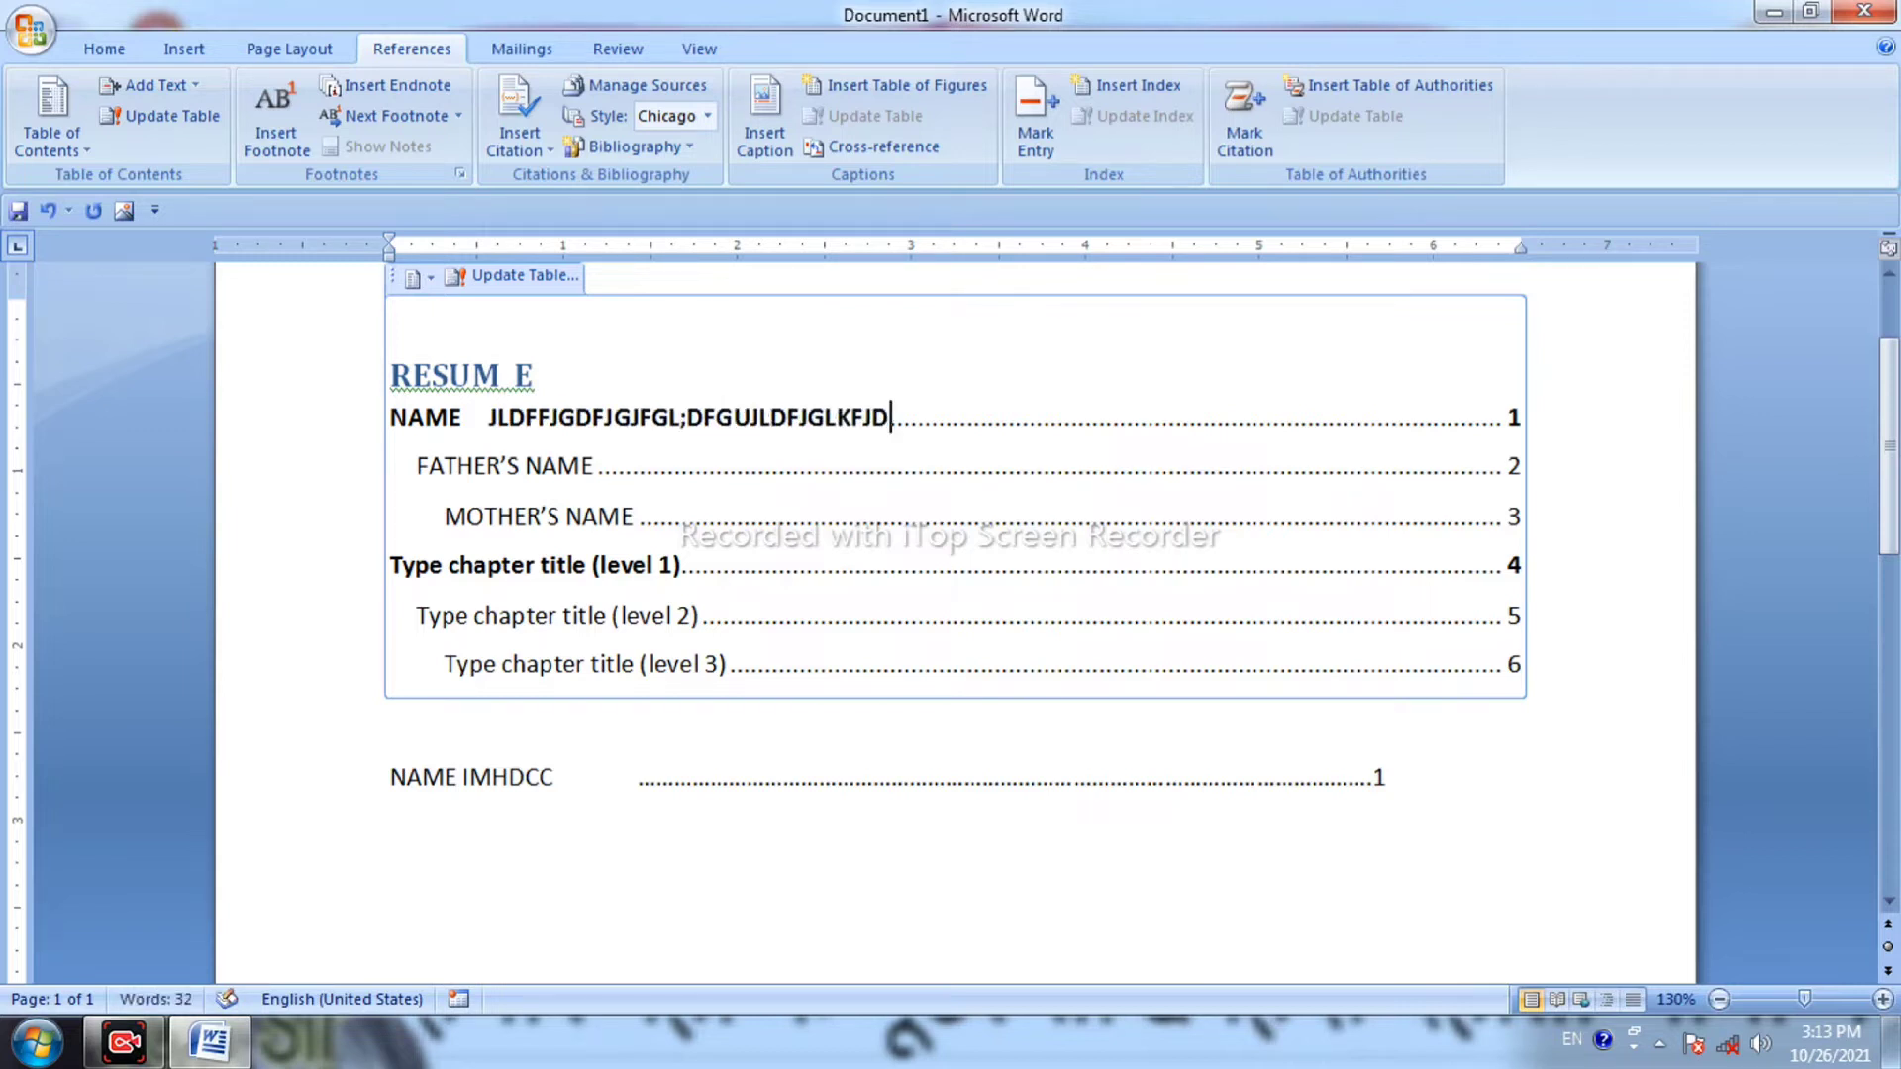
pyautogui.press('BackSpace')
pyautogui.press('BackSpace')
pyautogui.press('BackSpace')
pyautogui.press('BackSpace')
pyautogui.press('BackSpace')
pyautogui.press('BackSpace')
pyautogui.press('BackSpace')
pyautogui.press('BackSpace')
pyautogui.press('BackSpace')
pyautogui.press('BackSpace')
pyautogui.press('BackSpace')
pyautogui.press('BackSpace')
pyautogui.press('BackSpace')
pyautogui.press('BackSpace')
pyautogui.press('BackSpace')
pyautogui.press('BackSpace')
pyautogui.press('BackSpace')
pyautogui.press('BackSpace')
pyautogui.press('BackSpace')
pyautogui.press('BackSpace')
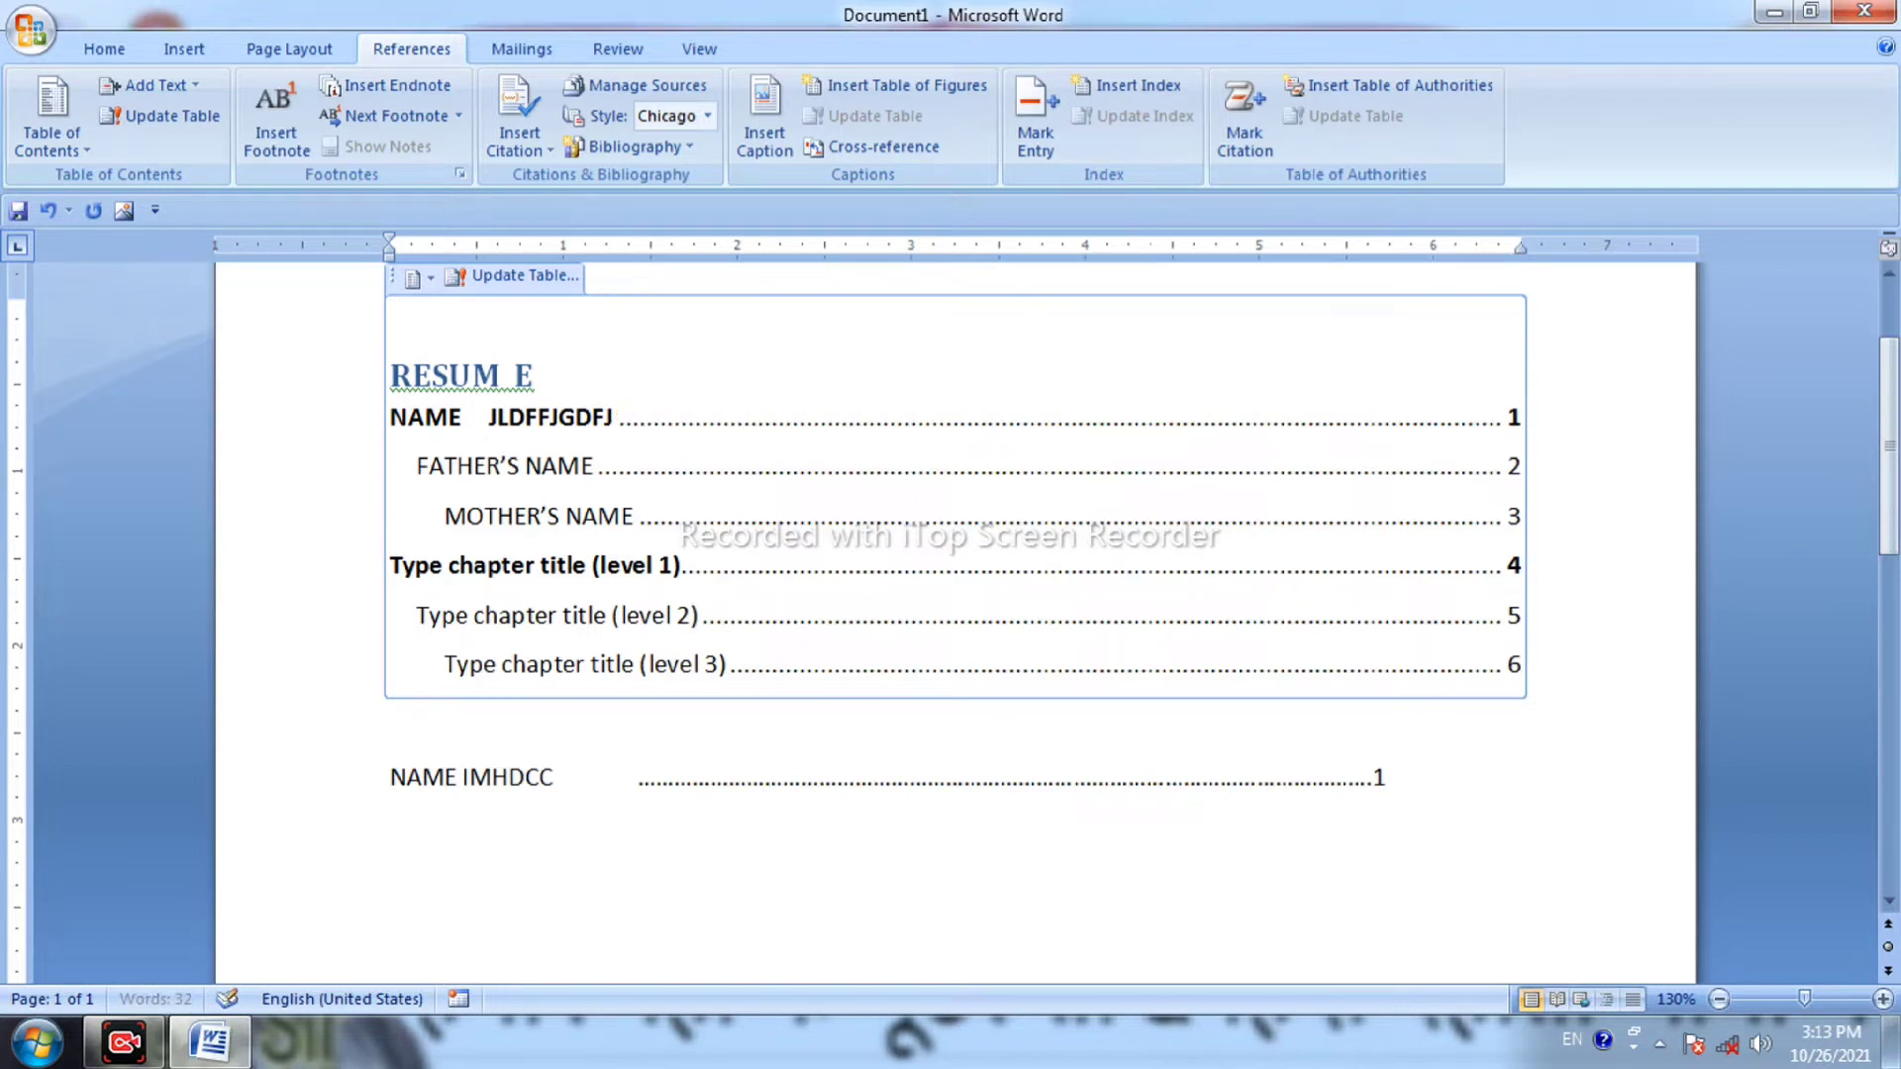
pyautogui.press('BackSpace')
pyautogui.press('BackSpace')
pyautogui.press('BackSpace')
pyautogui.press('BackSpace')
pyautogui.press('BackSpace')
pyautogui.press('BackSpace')
pyautogui.press('BackSpace')
pyautogui.press('BackSpace')
pyautogui.press('BackSpace')
pyautogui.press('BackSpace')
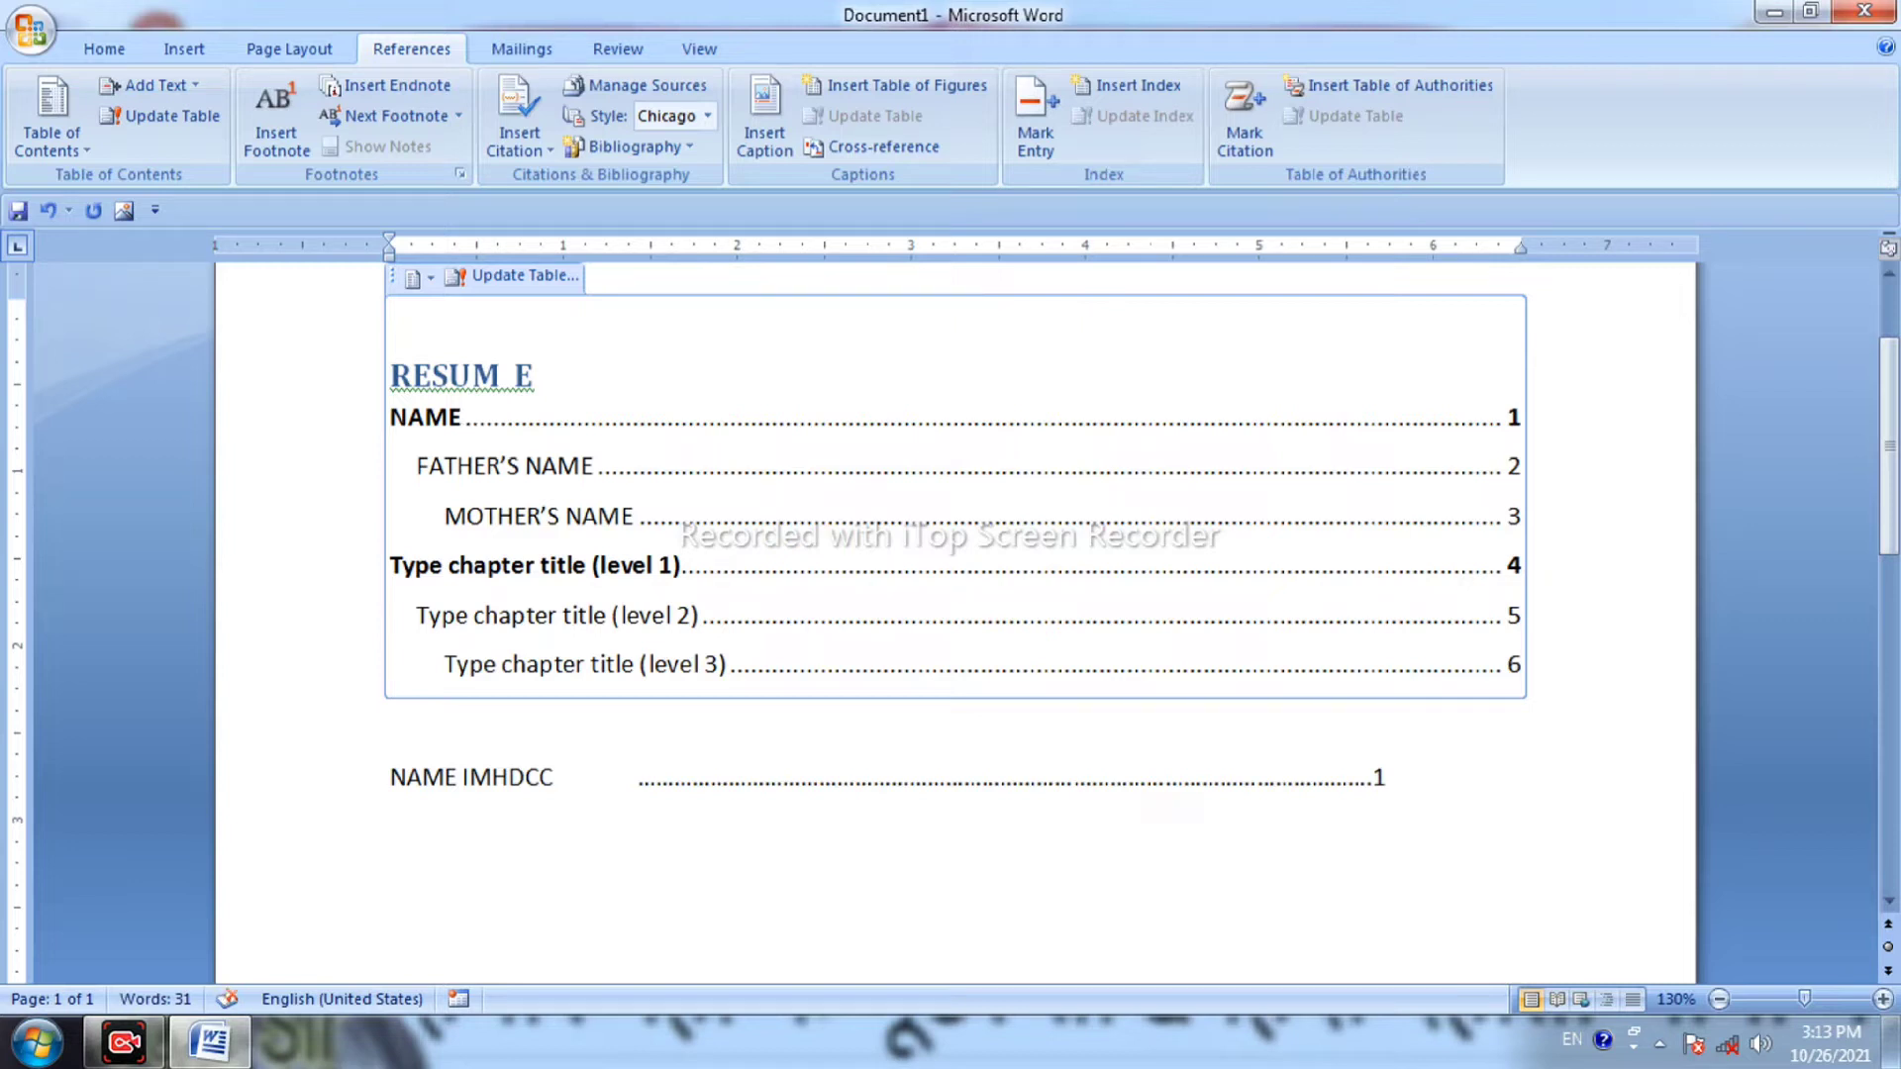
pyautogui.write('IM HDCC')
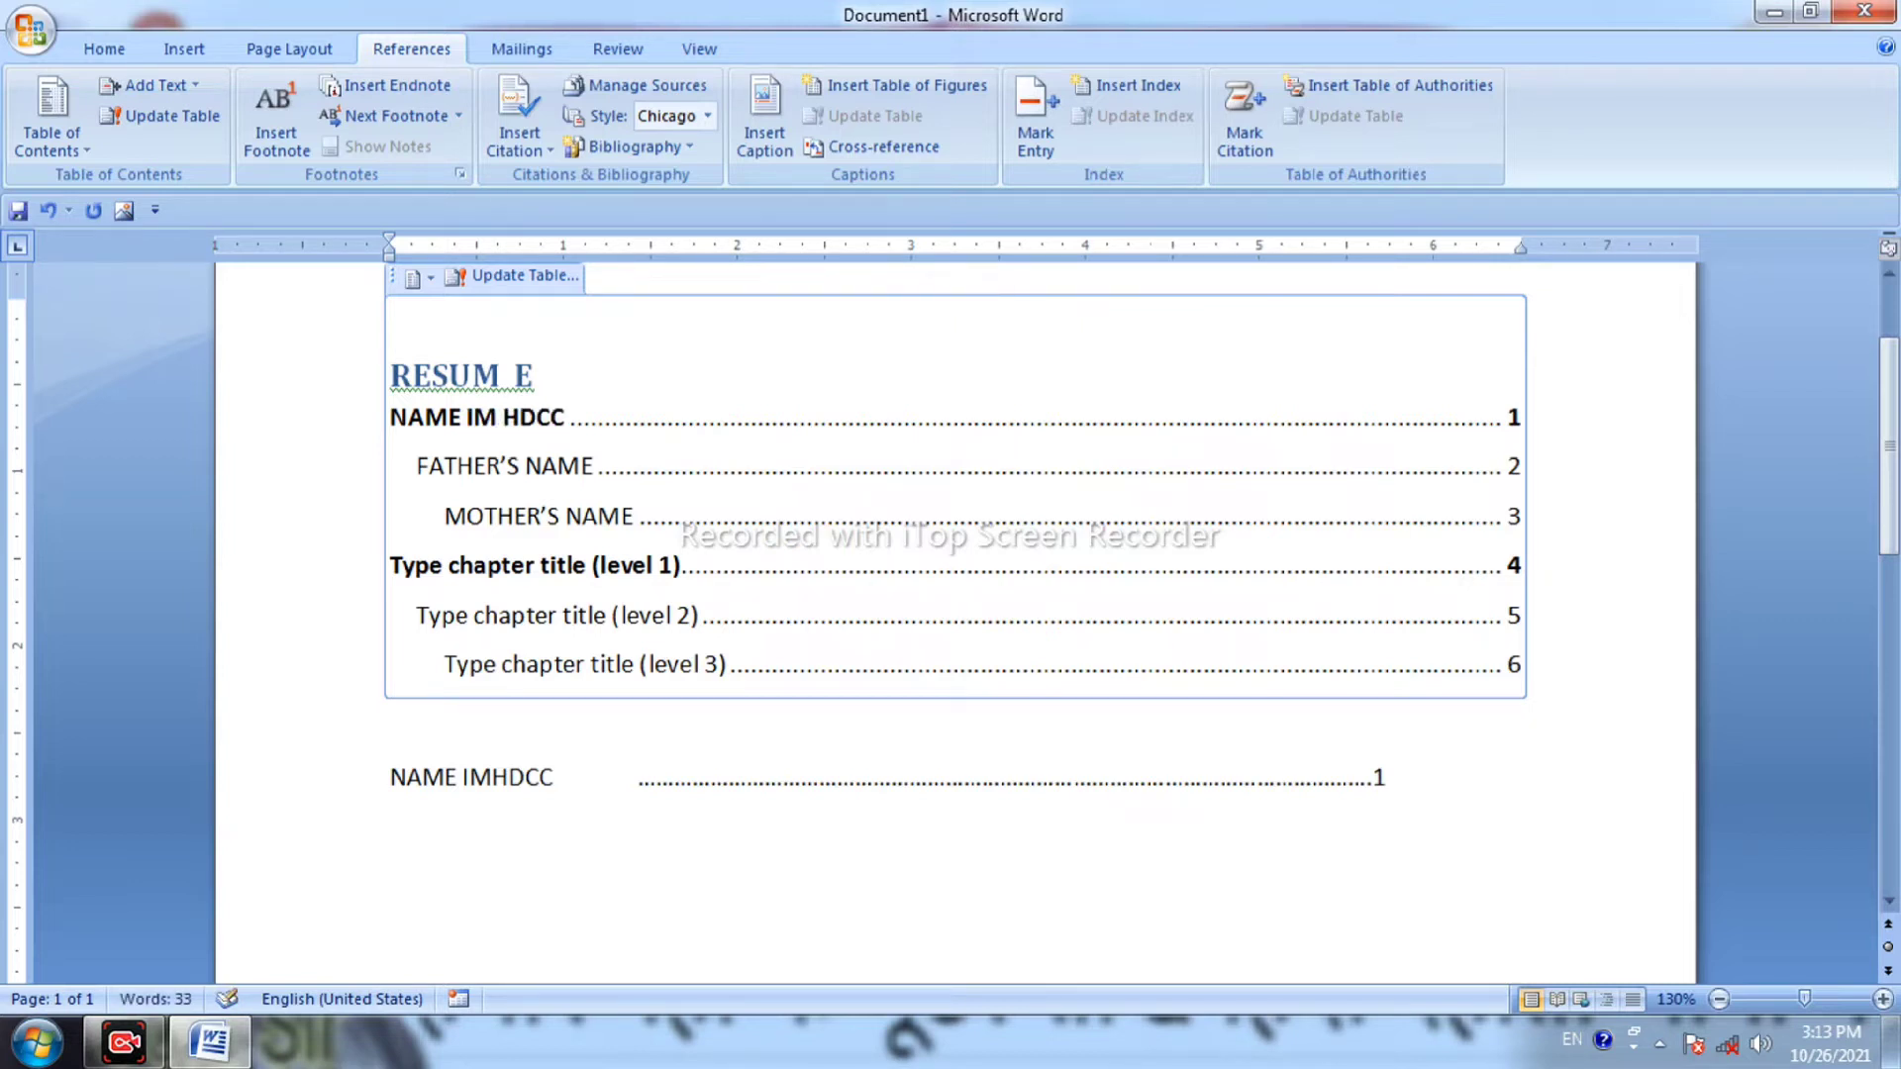
pyautogui.write(' LJKJDFJ')
pyautogui.click(636, 797)
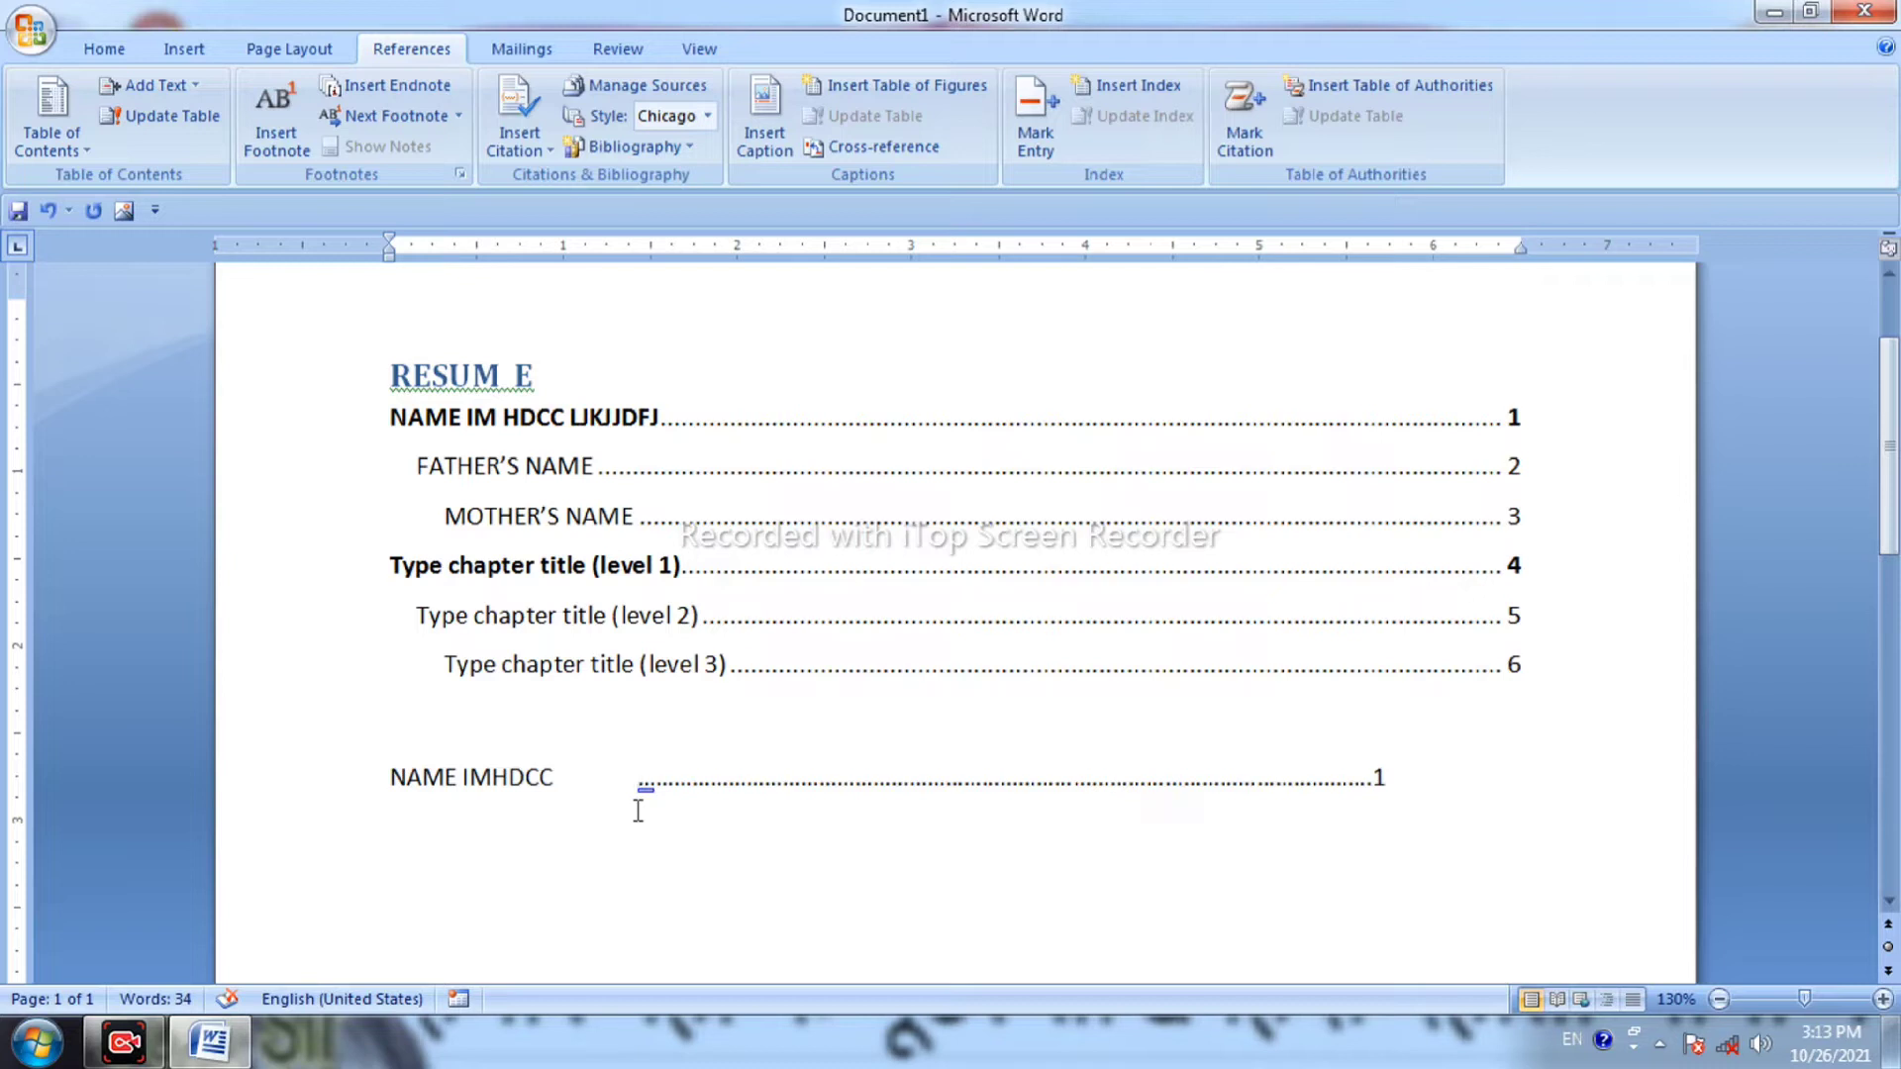
# Delete the whole document, then undo until the resume contents show plain NAME entries.
pyautogui.hotkey('ctrl', 'a')
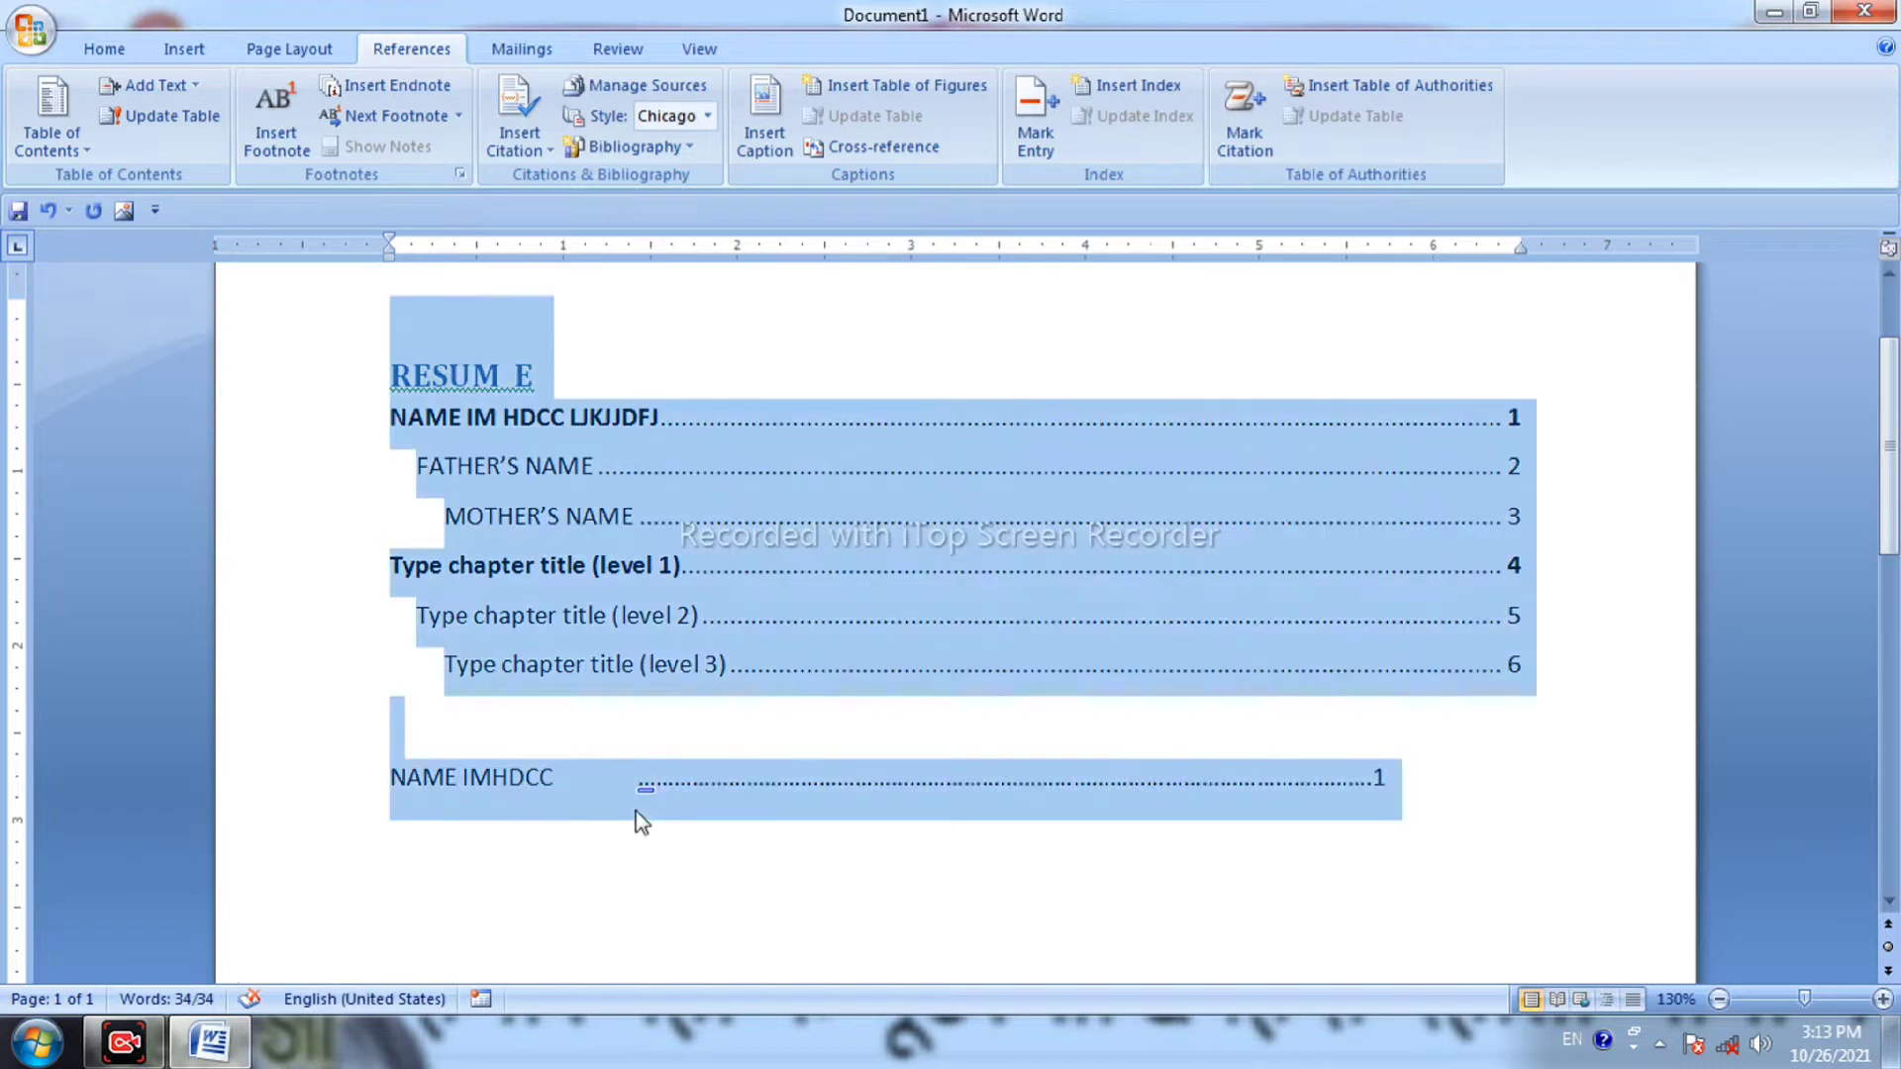
pyautogui.press('Delete')
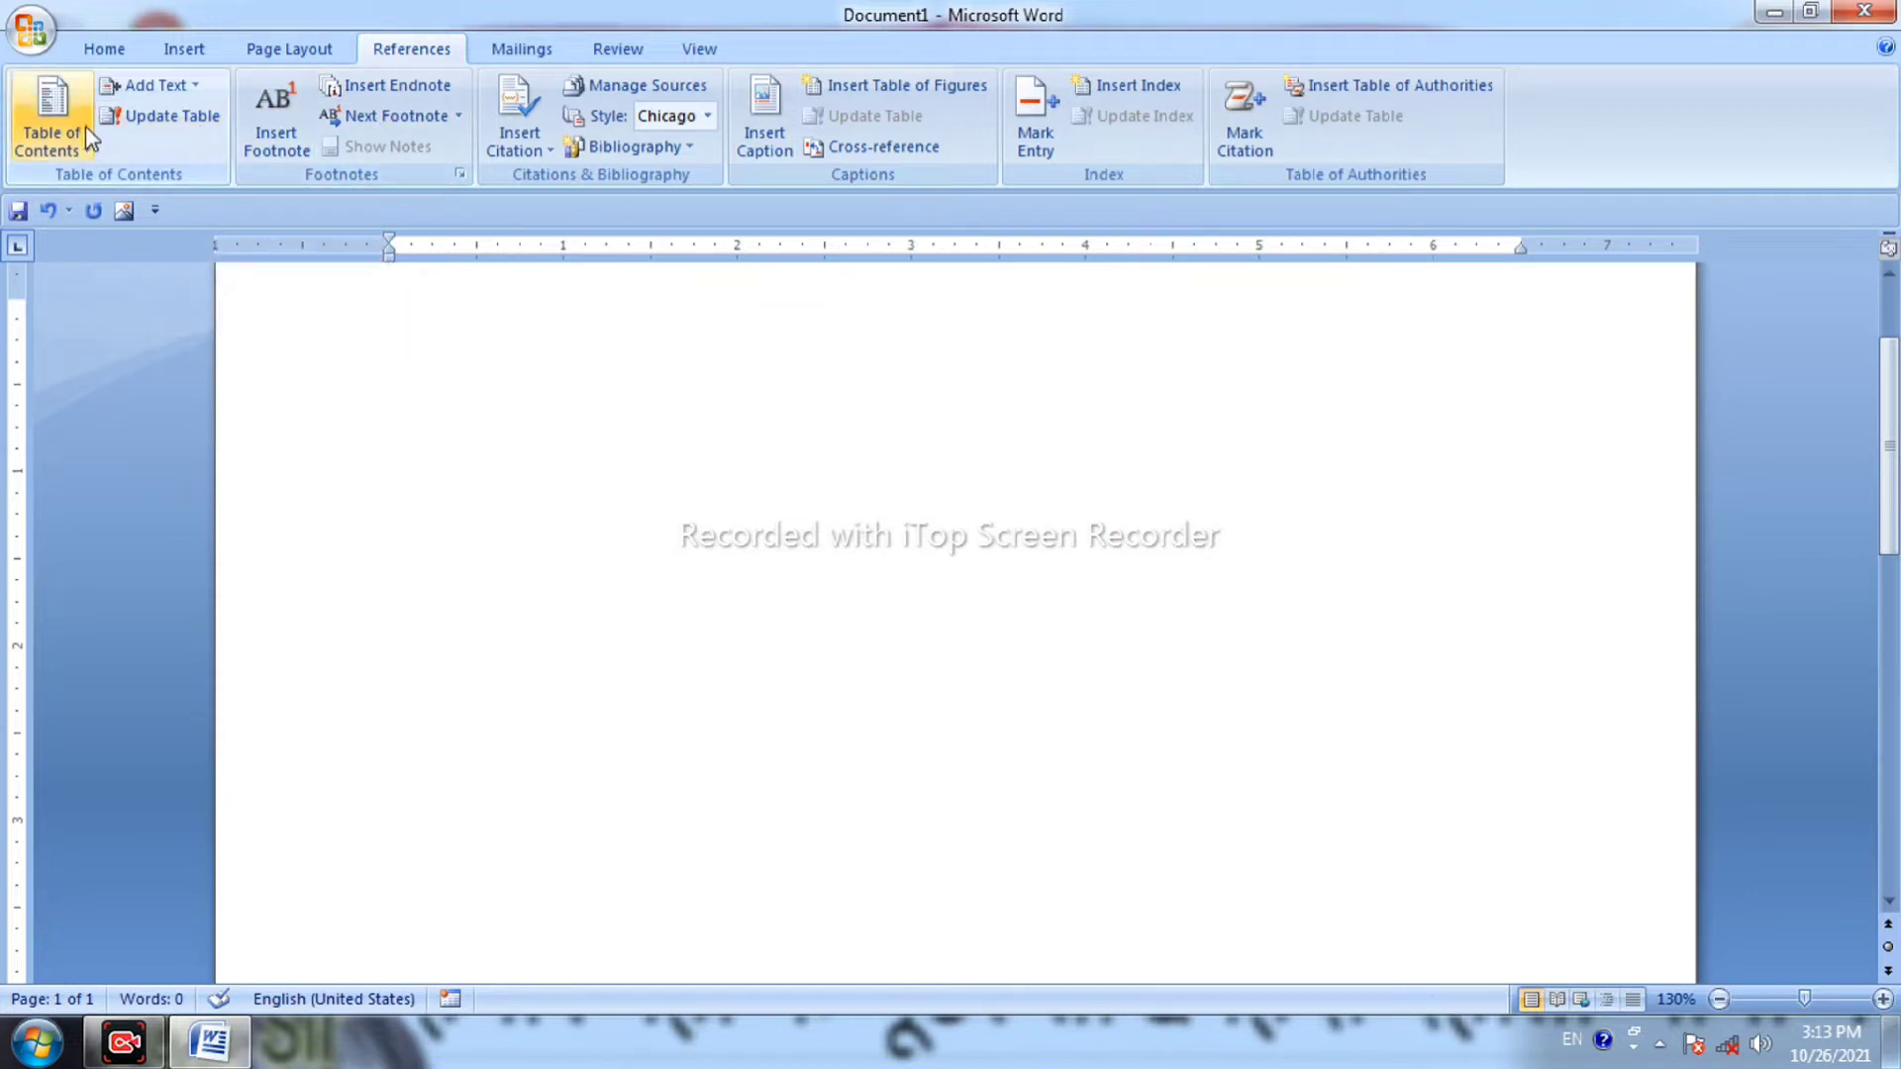
pyautogui.hotkey('ctrl', 'z')
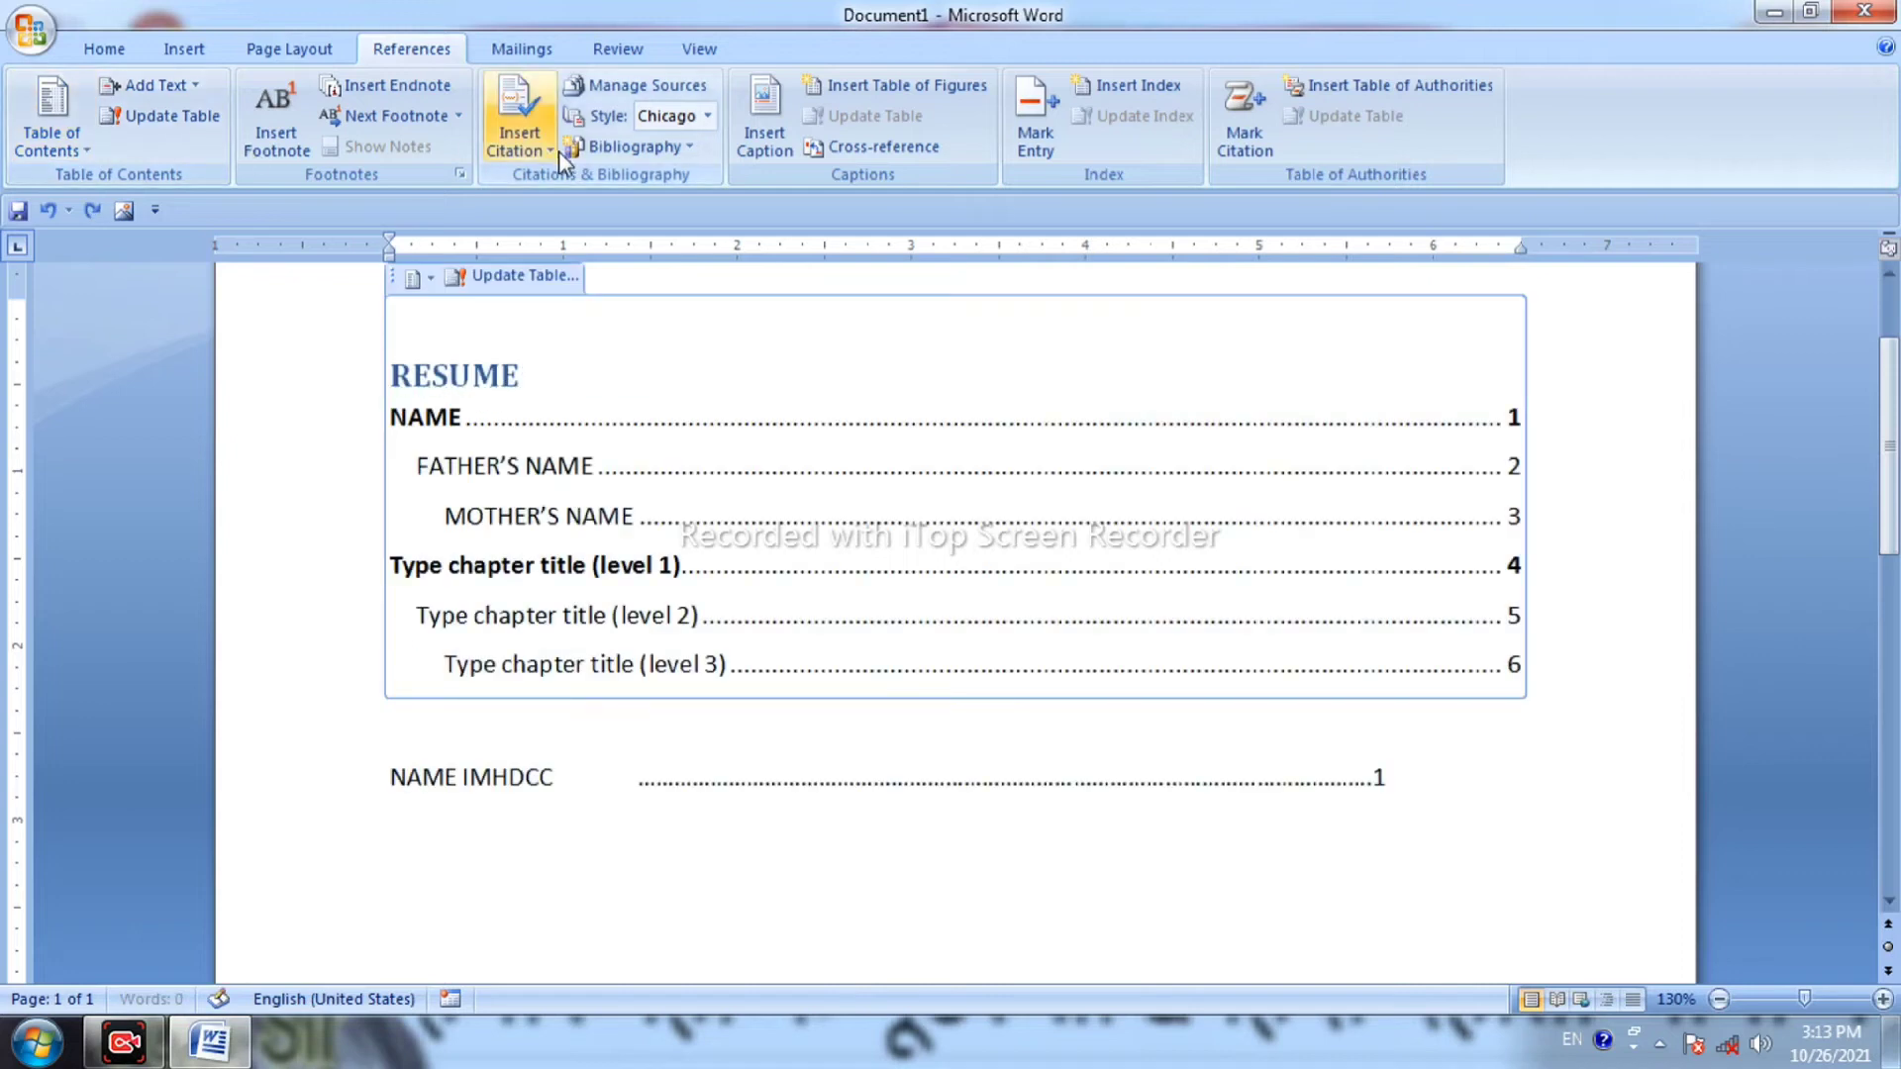
pyautogui.hotkey('ctrl', 'z')
pyautogui.hotkey('ctrl', 'z')
pyautogui.hotkey('ctrl', 'z')
pyautogui.hotkey('ctrl', 'z')
pyautogui.hotkey('ctrl', 'z')
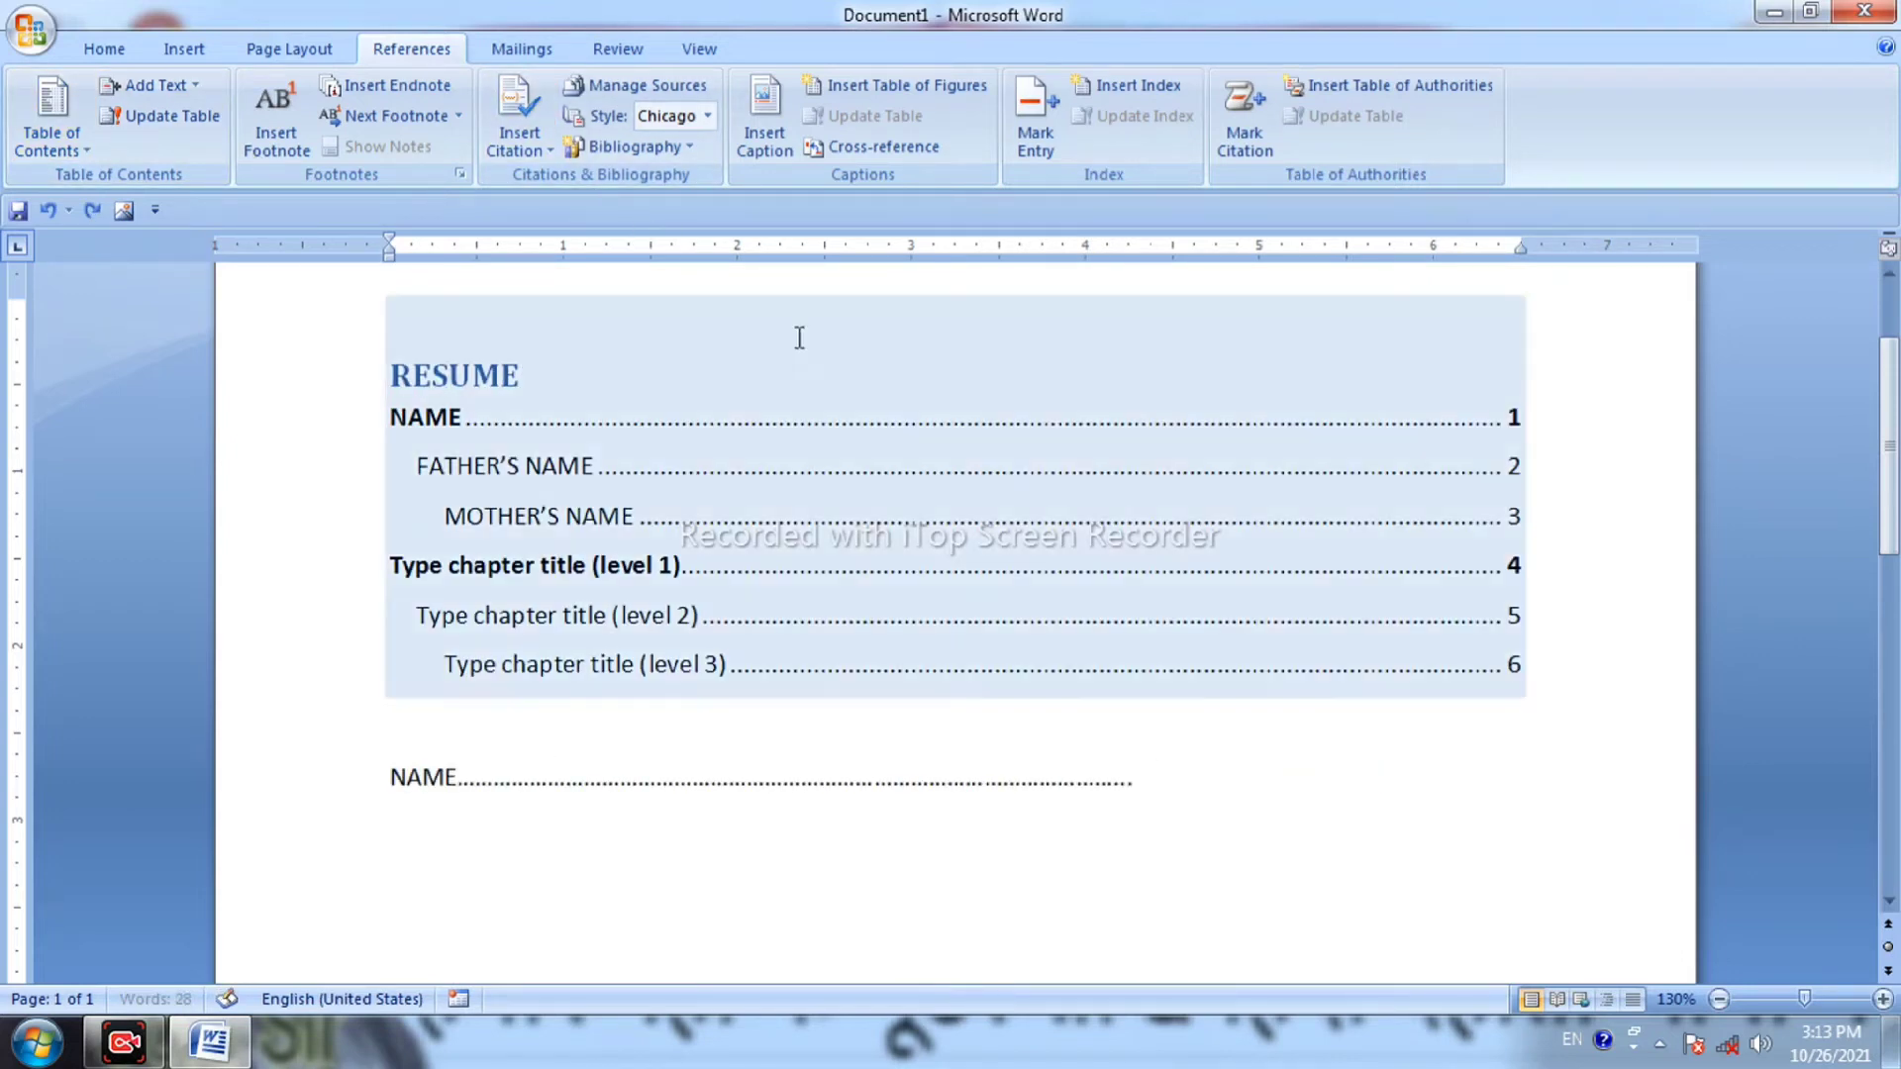
pyautogui.hotkey('ctrl', 'z')
pyautogui.hotkey('ctrl', 'z')
pyautogui.hotkey('ctrl', 'z')
pyautogui.hotkey('ctrl', 'z')
pyautogui.hotkey('ctrl', 'z')
pyautogui.hotkey('ctrl', 'z')
pyautogui.hotkey('ctrl', 'z')
pyautogui.hotkey('ctrl', 'z')
pyautogui.hotkey('ctrl', 'z')
pyautogui.hotkey('ctrl', 'z')
pyautogui.hotkey('ctrl', 'z')
pyautogui.hotkey('ctrl', 'z')
pyautogui.hotkey('ctrl', 'z')
pyautogui.hotkey('ctrl', 'z')
pyautogui.hotkey('ctrl', 'z')
pyautogui.hotkey('ctrl', 'z')
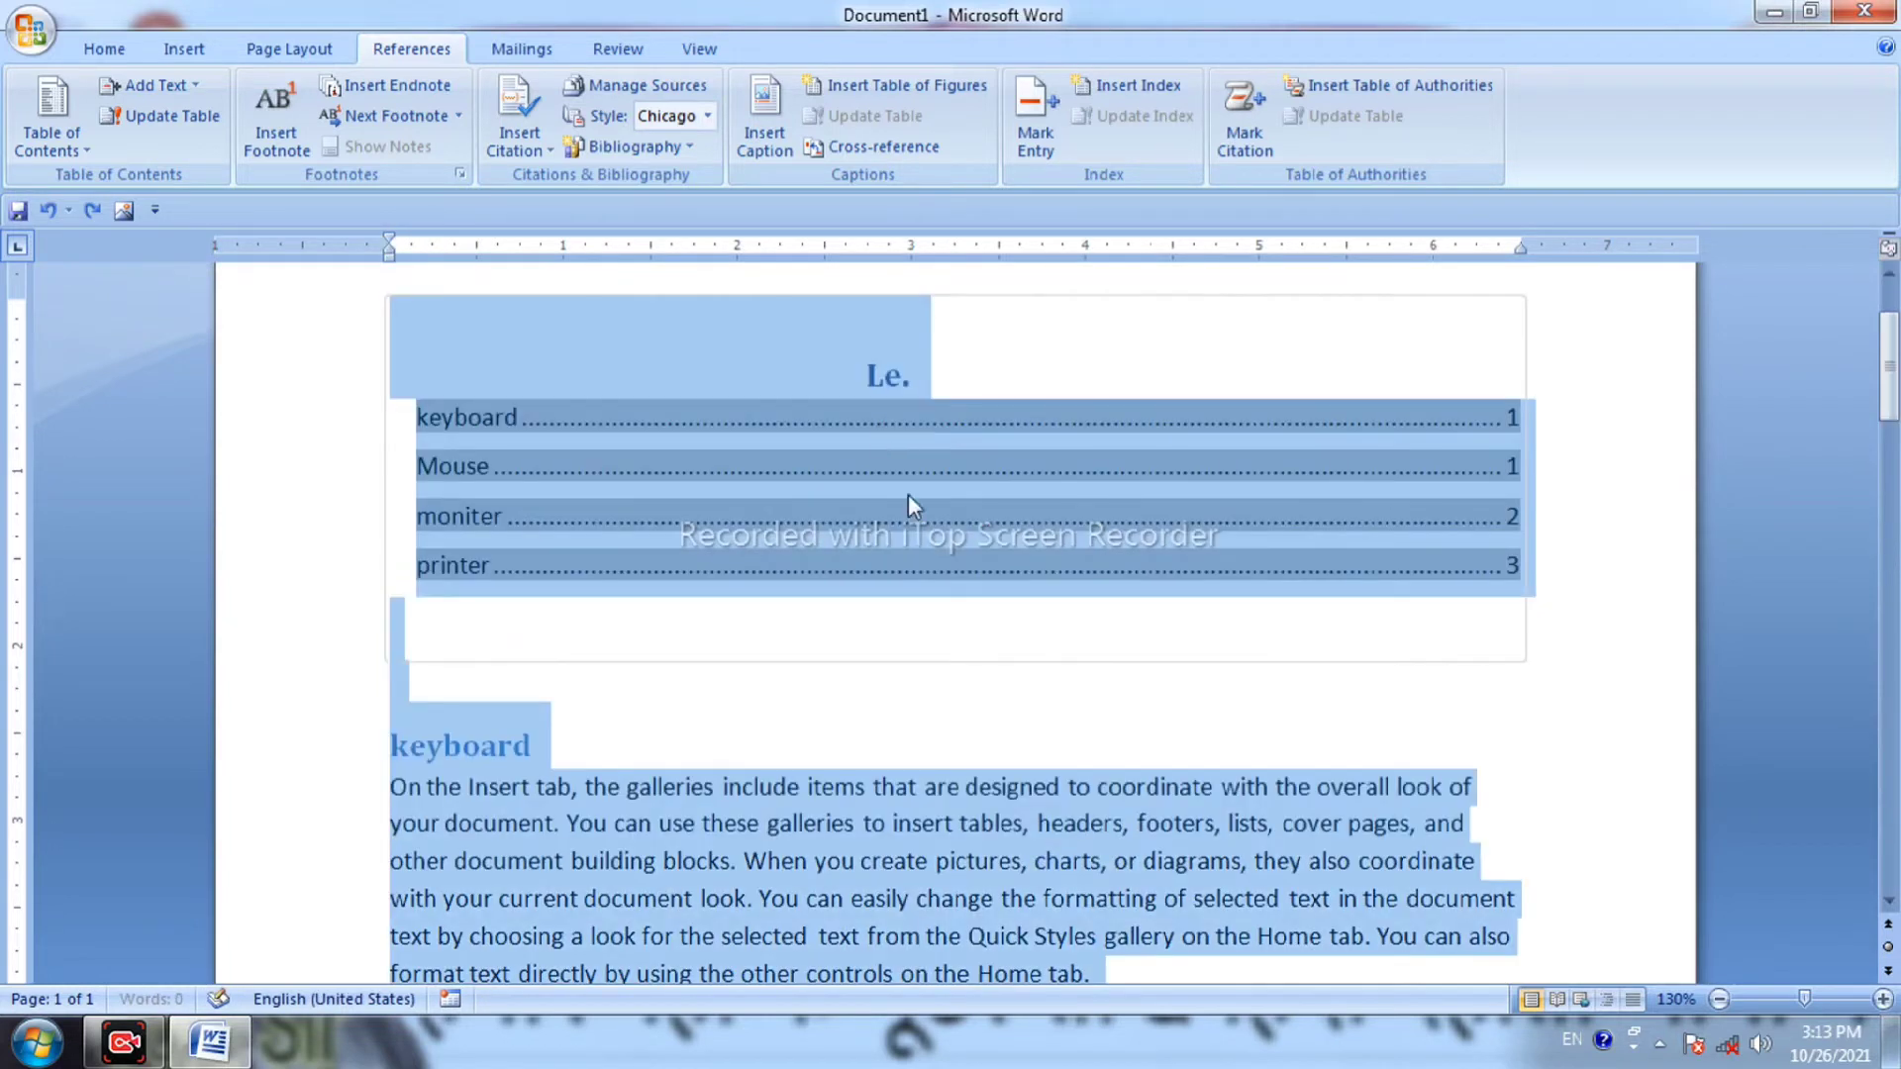
# Change the page-two moniter heading to 'Moniter HIGH' using Shift+F3 for the capital.
pyautogui.click(1116, 616)
pyautogui.scroll(-2, 1055, 658)
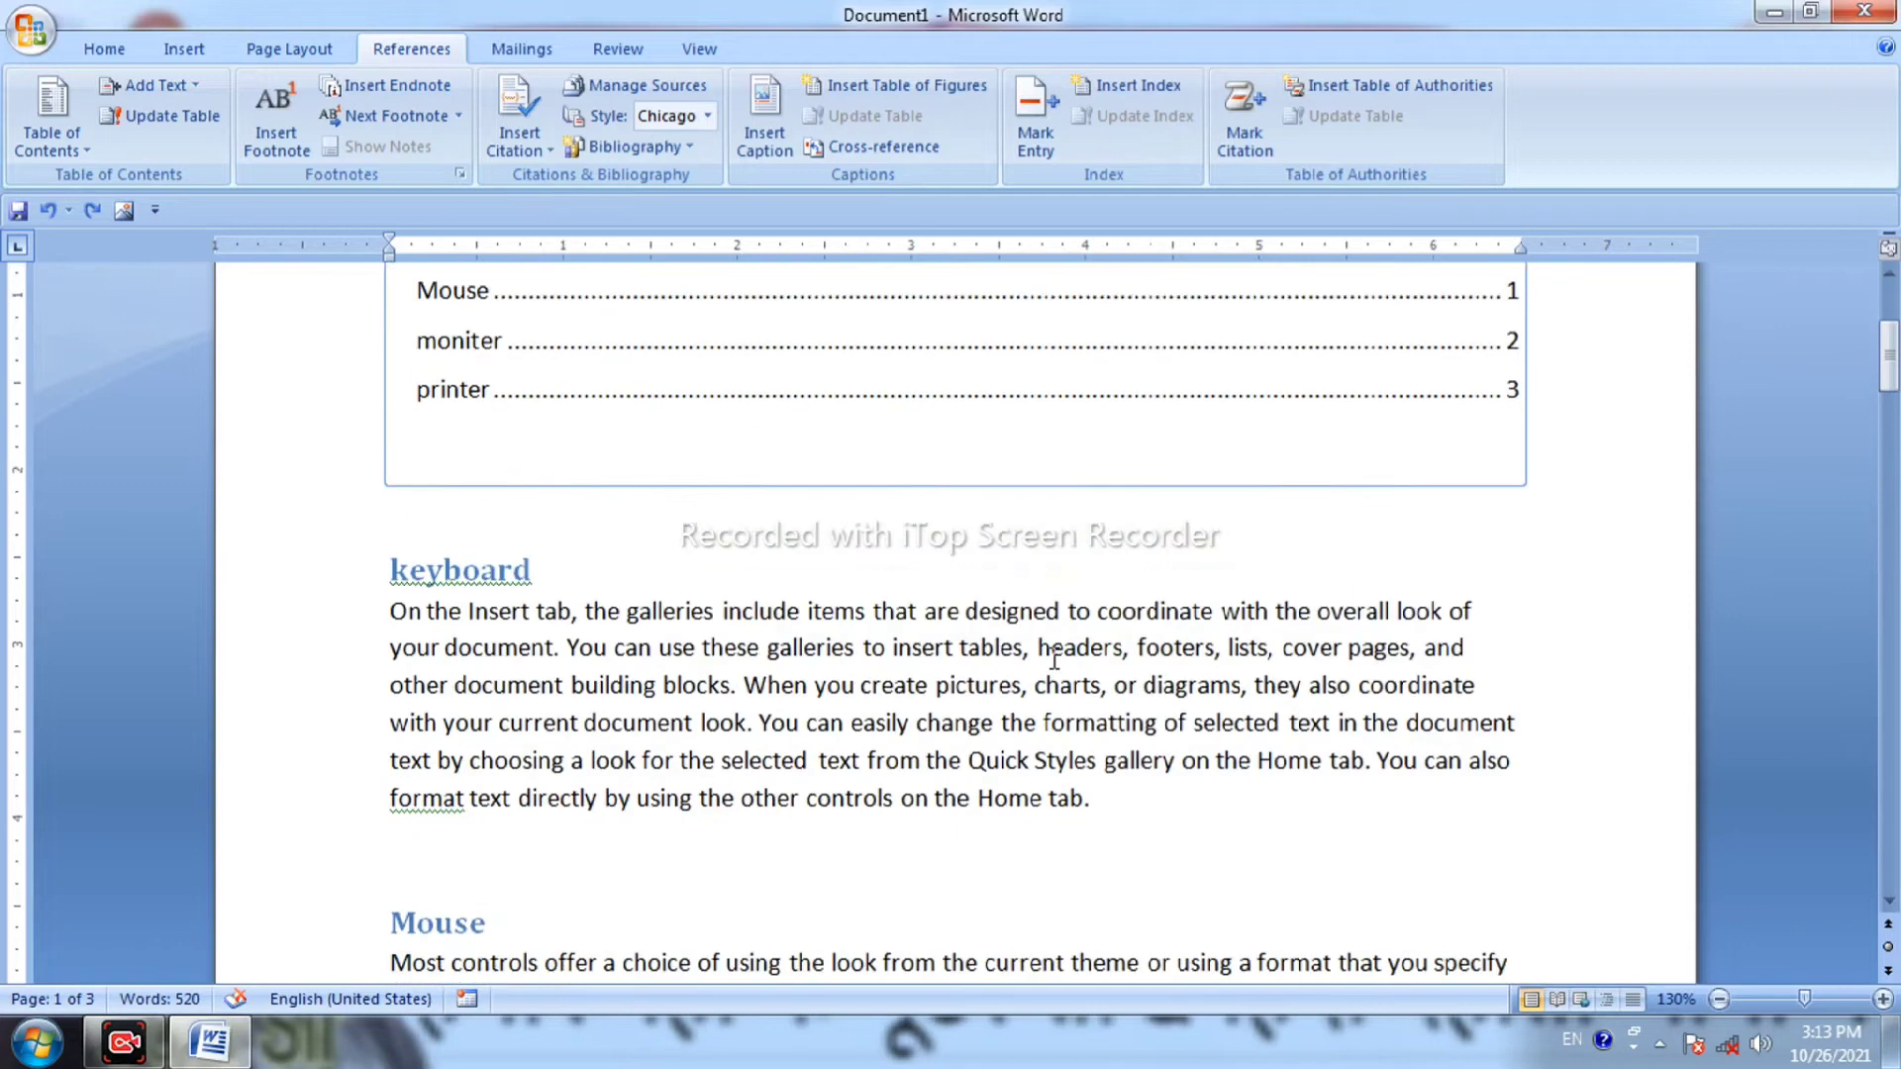
pyautogui.scroll(4, 1055, 660)
pyautogui.scroll(-1, 1055, 661)
pyautogui.scroll(-8, 842, 733)
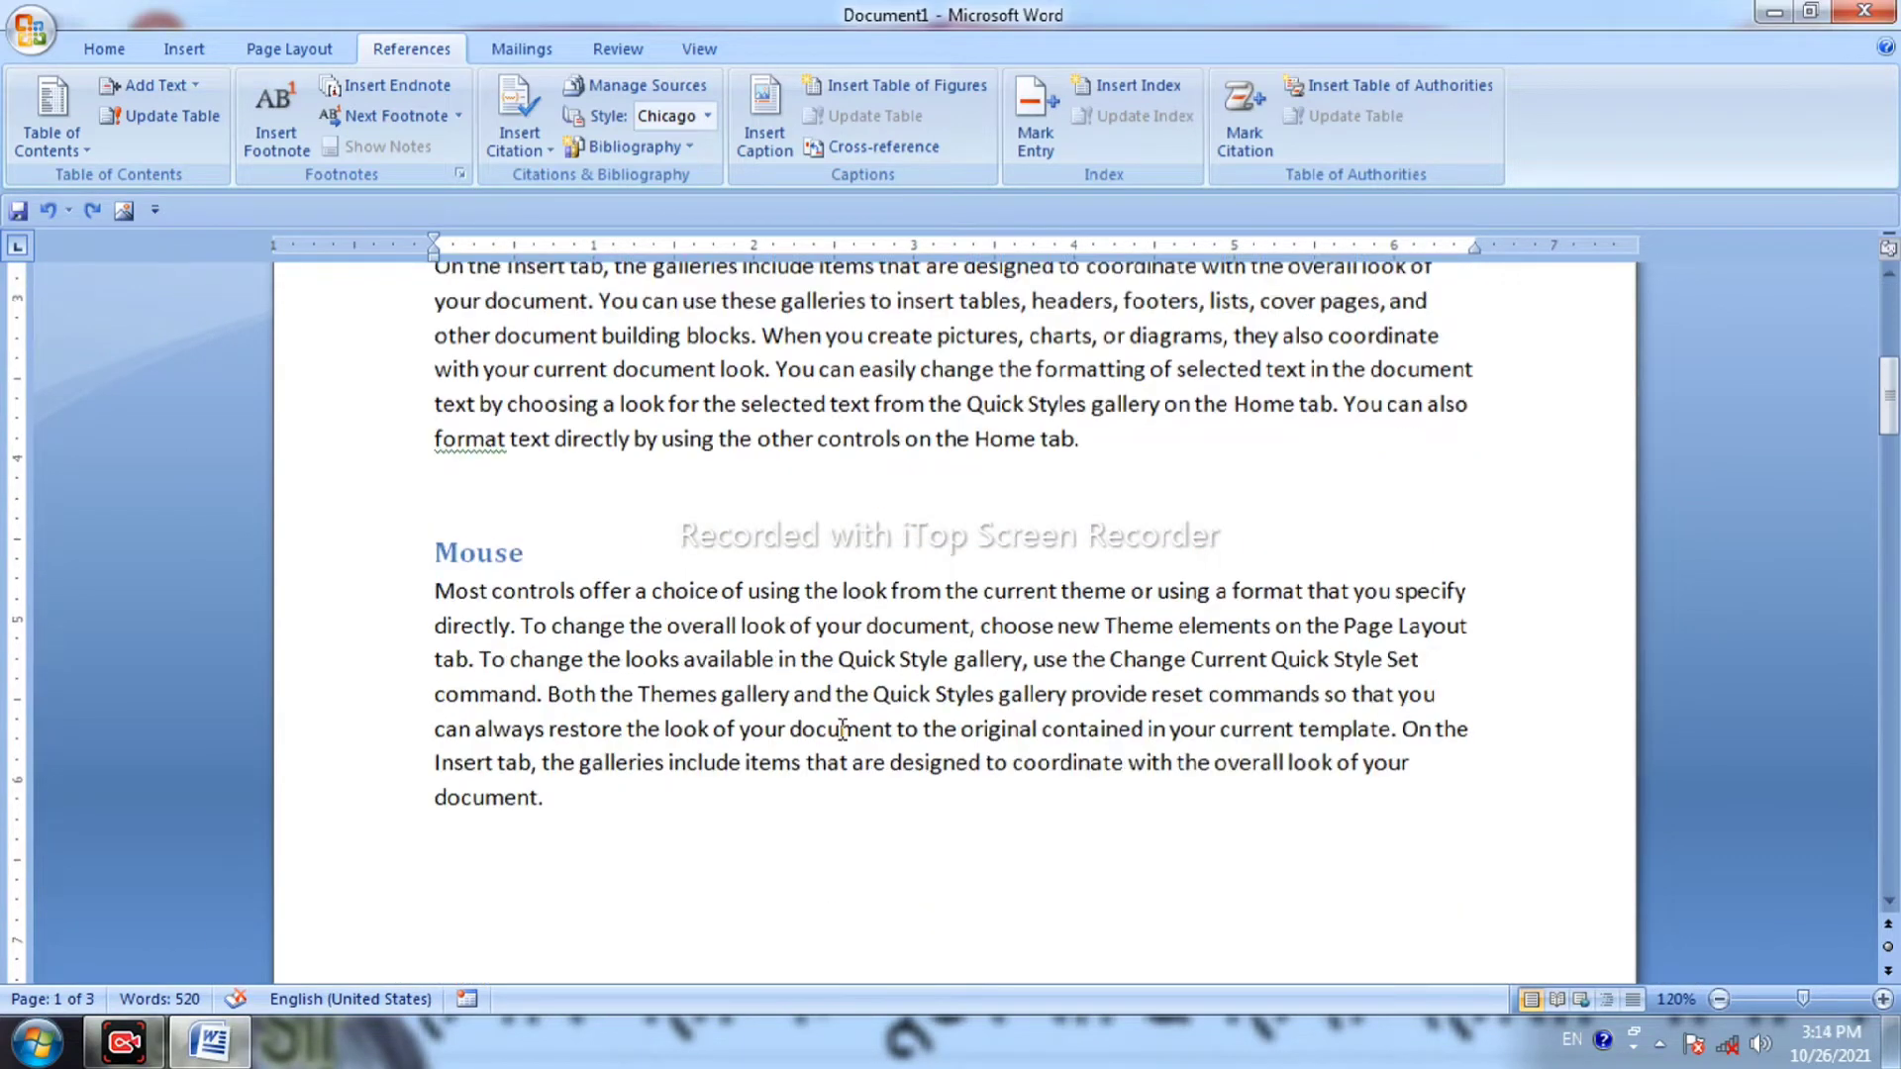
pyautogui.scroll(-10, 826, 739)
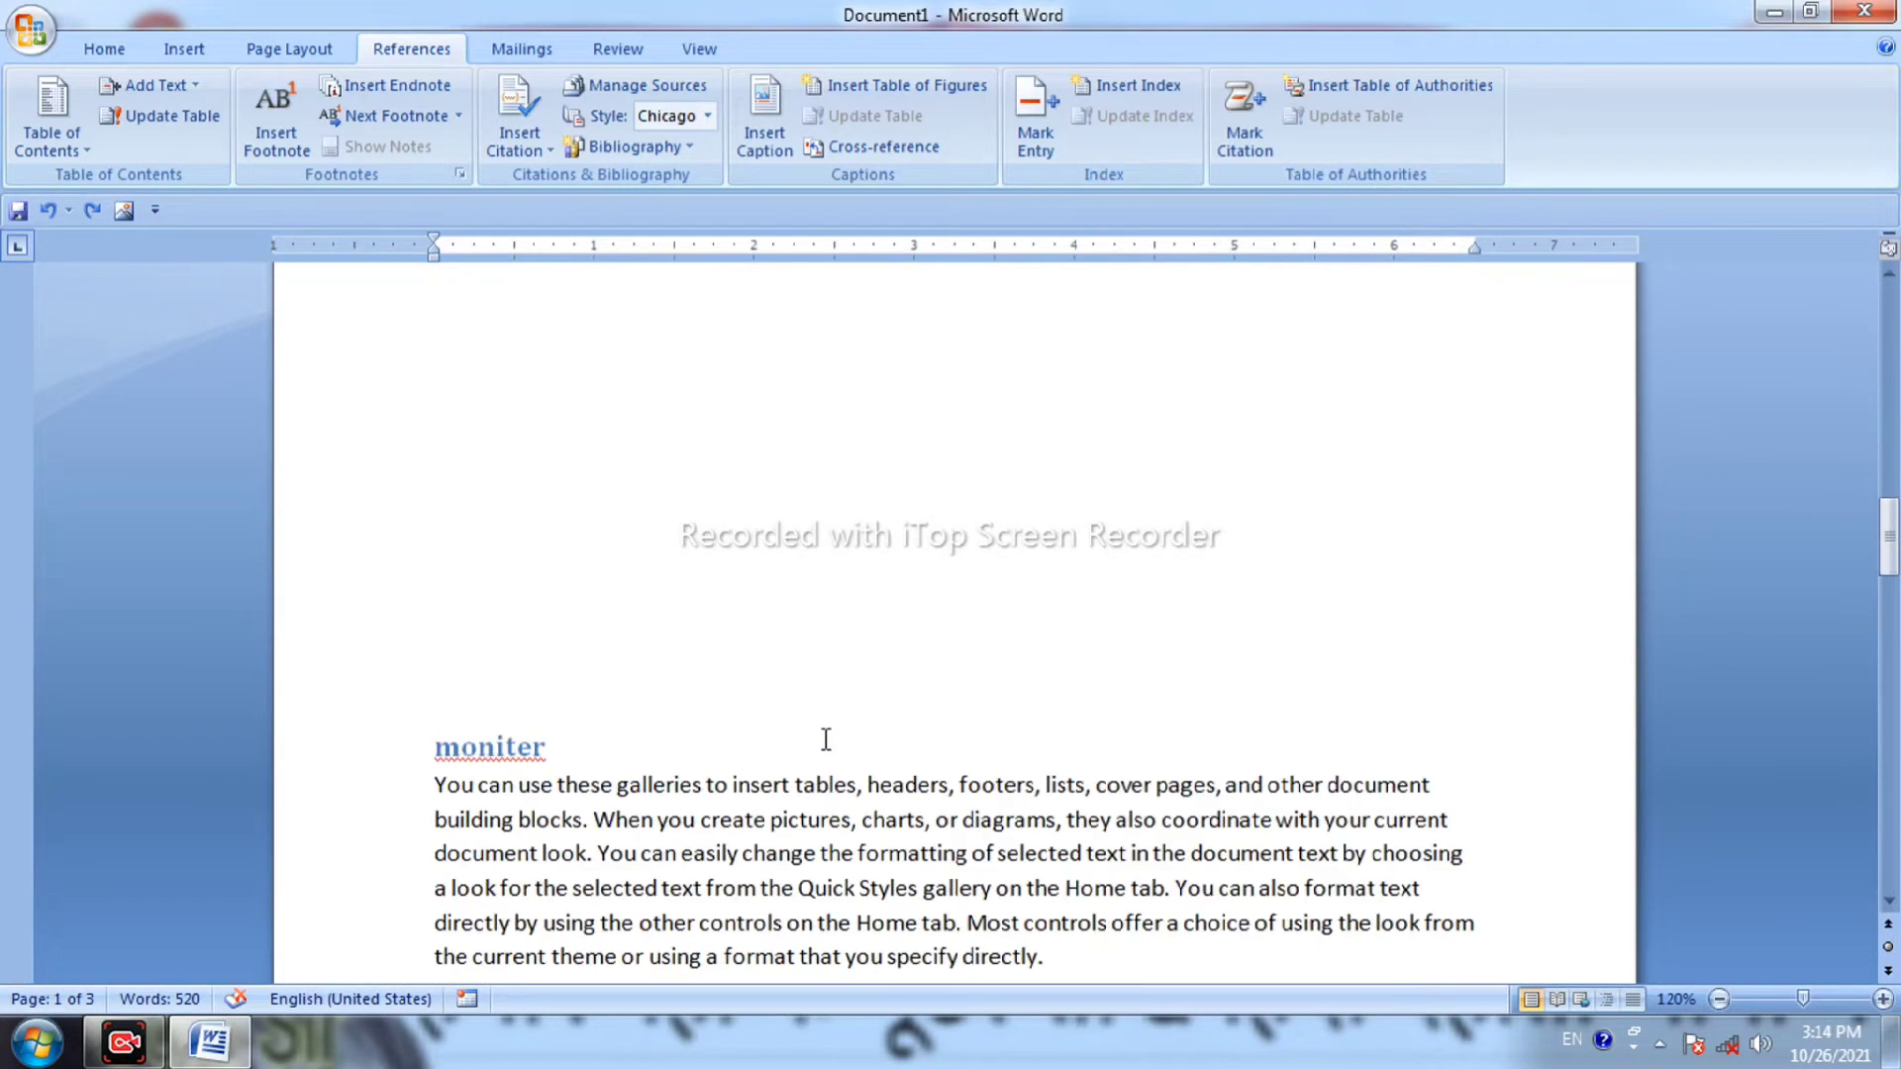
pyautogui.click(654, 745)
pyautogui.hotkey('shift', 'F3')
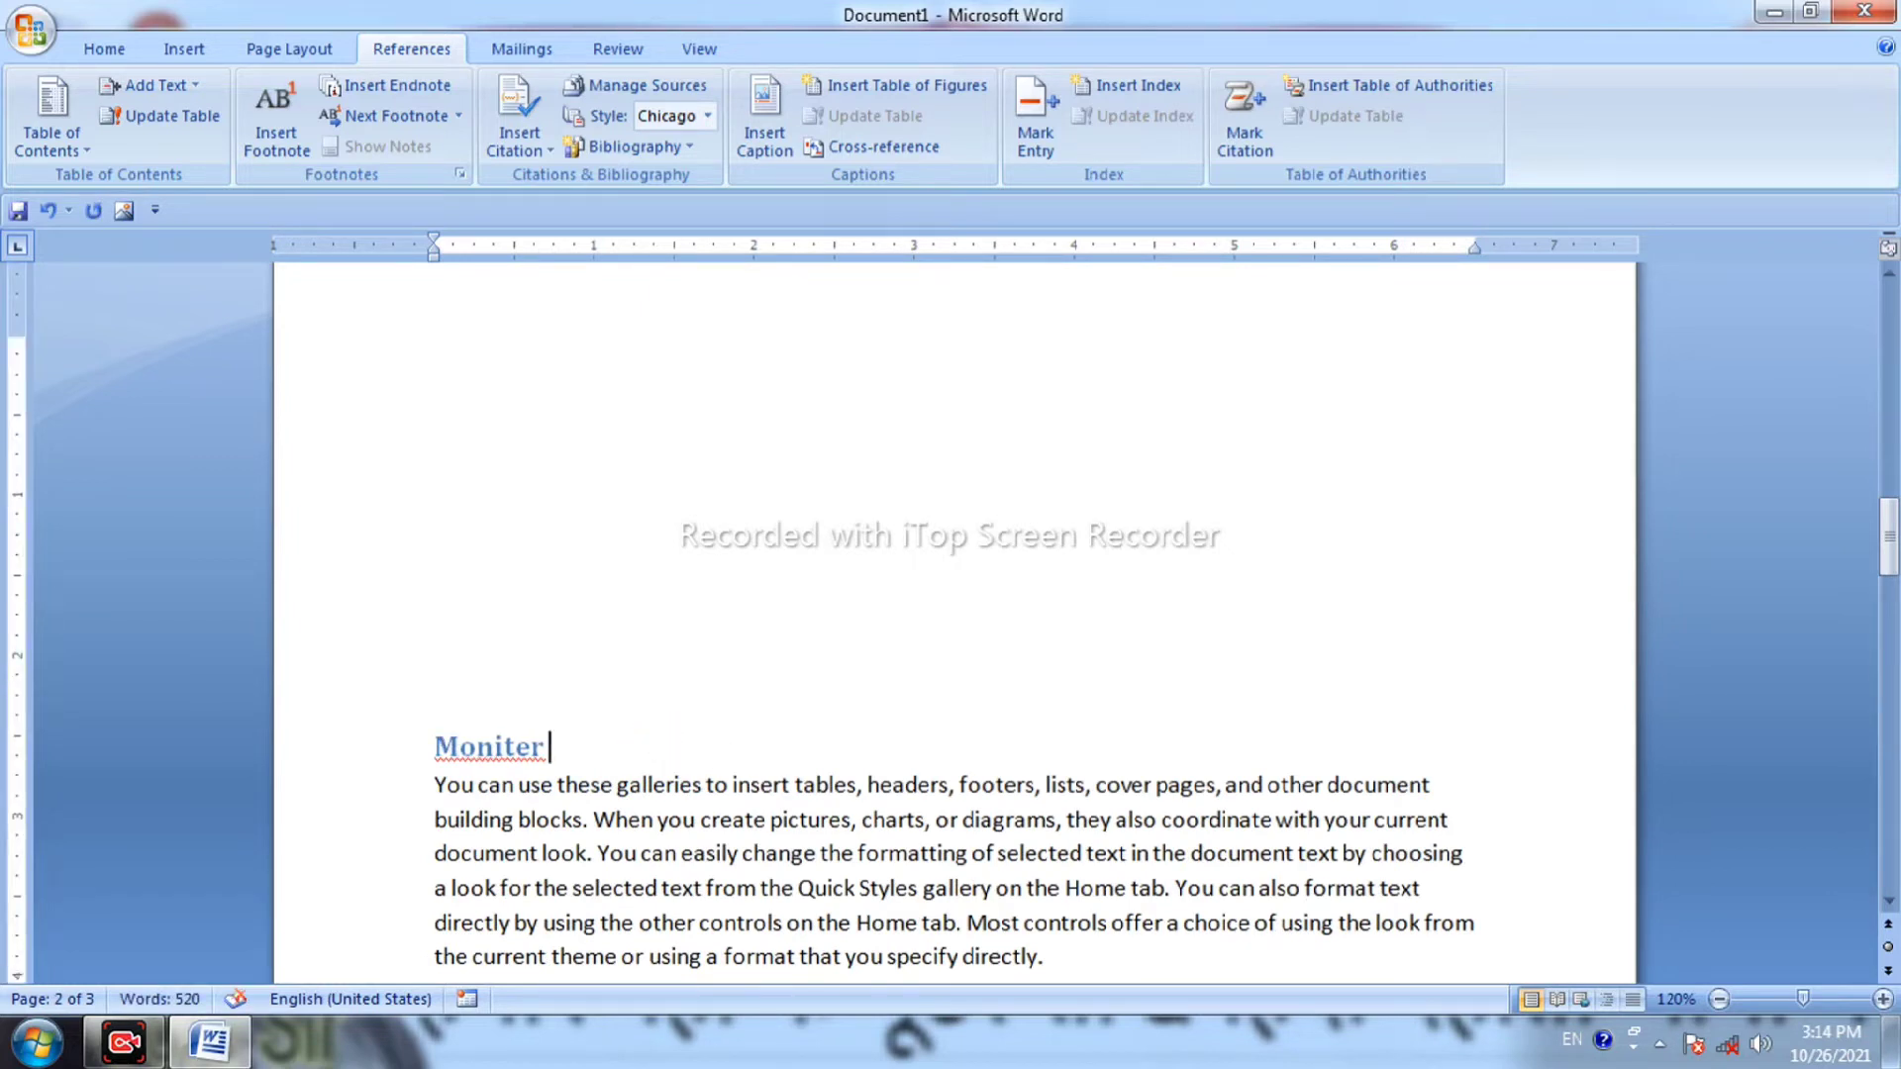
pyautogui.write('HIGH')
pyautogui.click(978, 487)
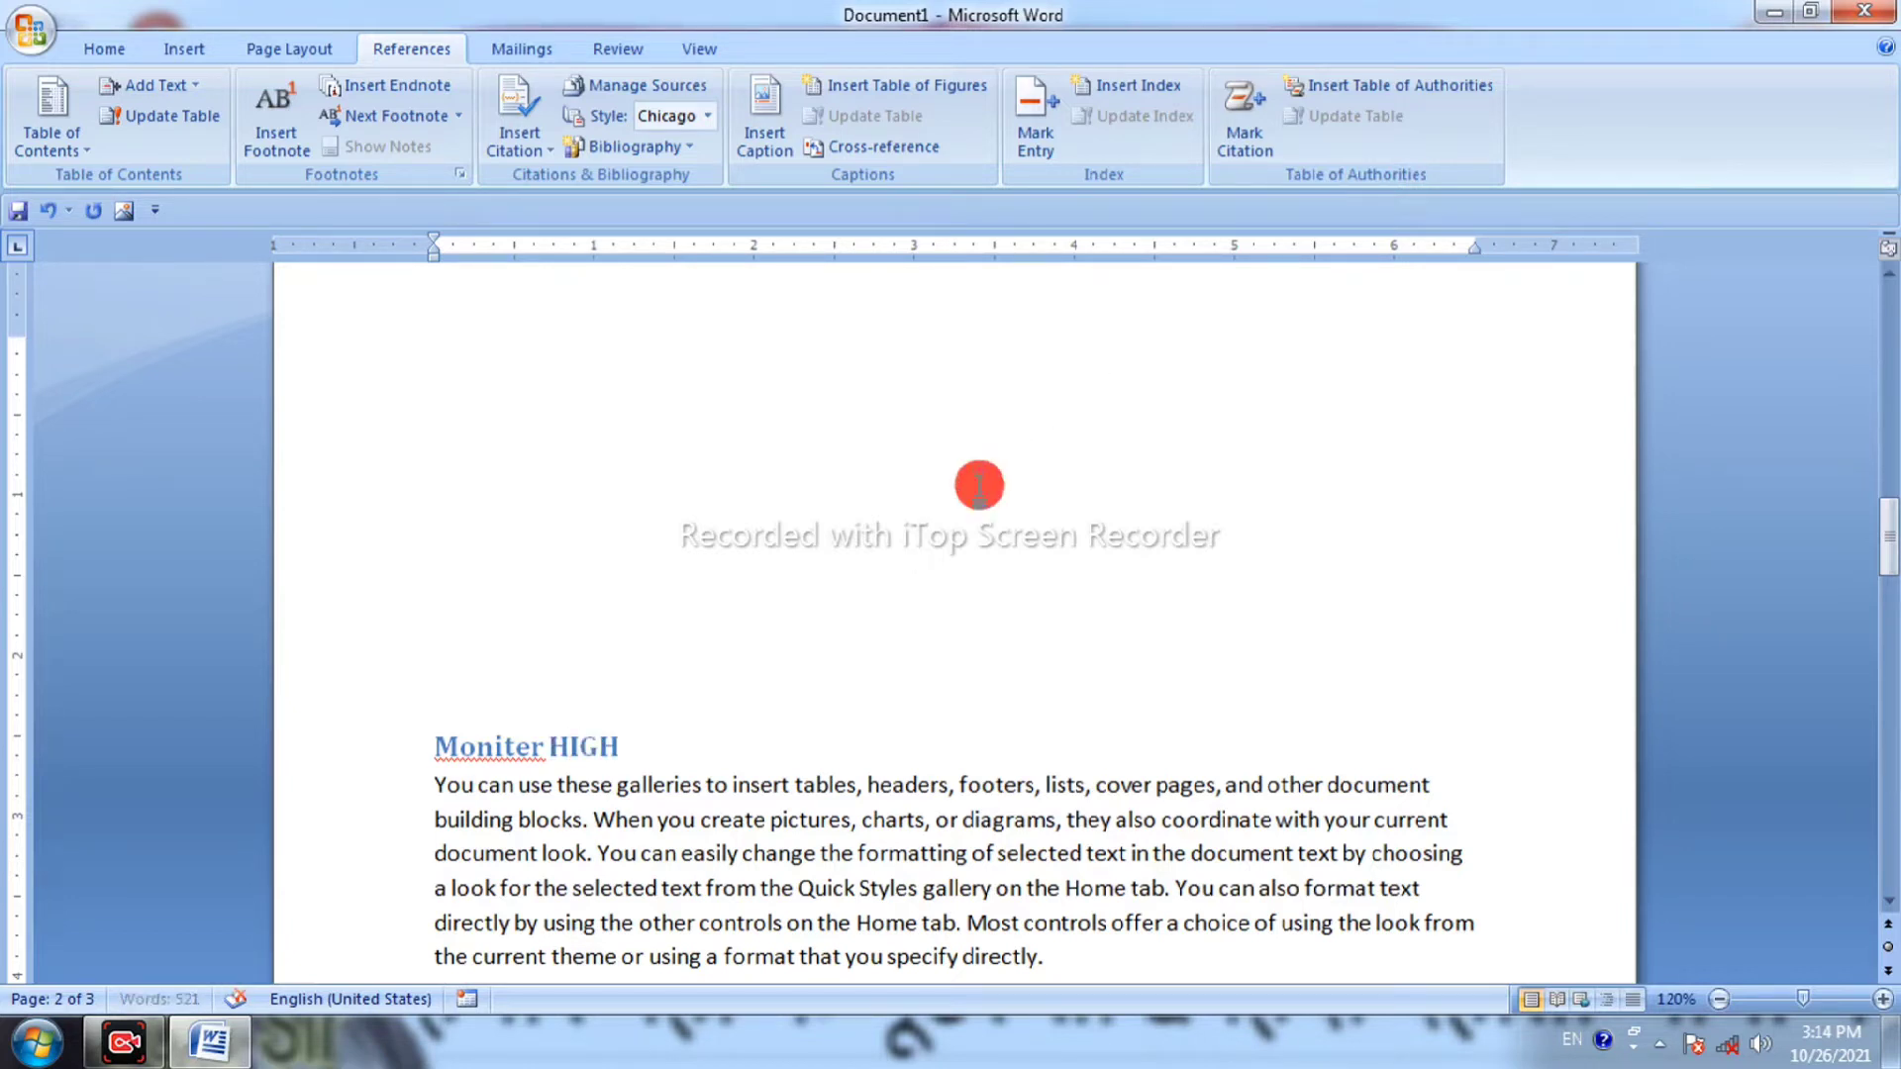
pyautogui.scroll(6, 983, 485)
pyautogui.scroll(5, 982, 485)
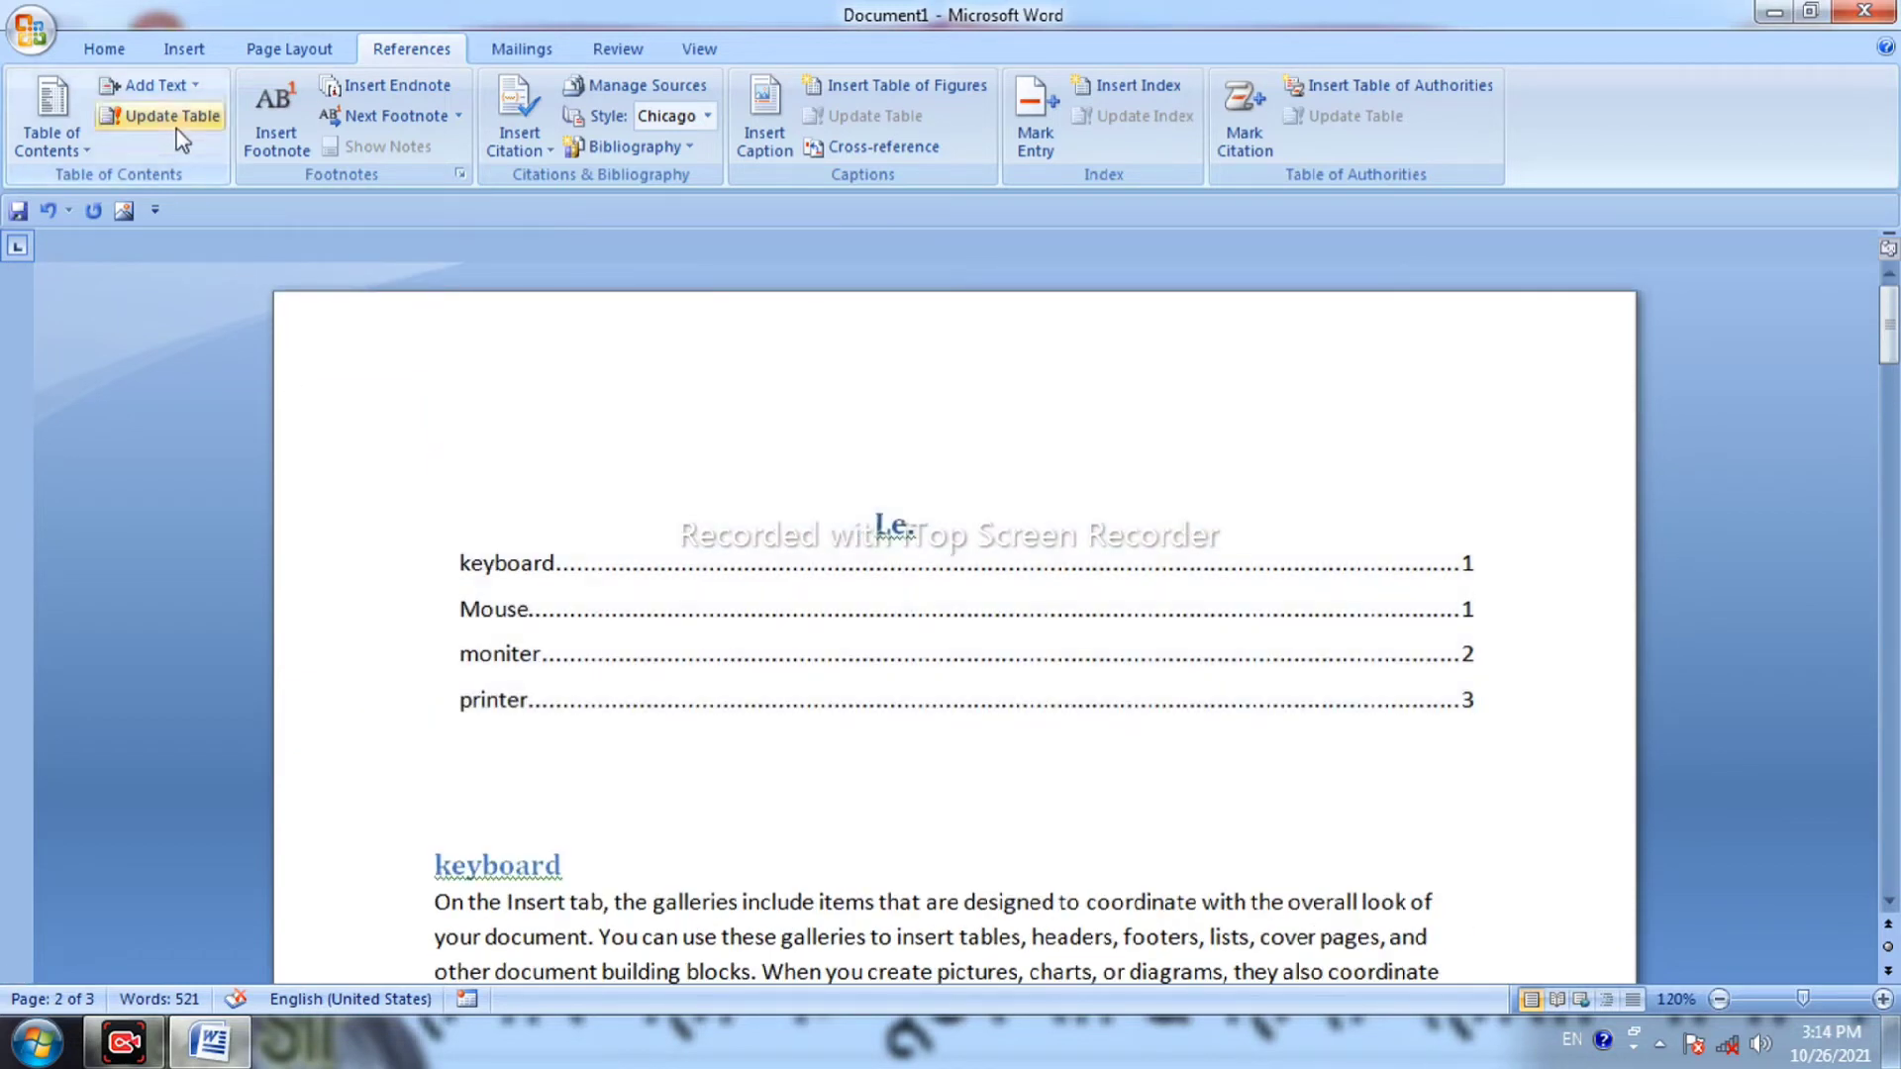
# Update the table of contents, first page numbers only, then the entire table.
pyautogui.click(173, 116)
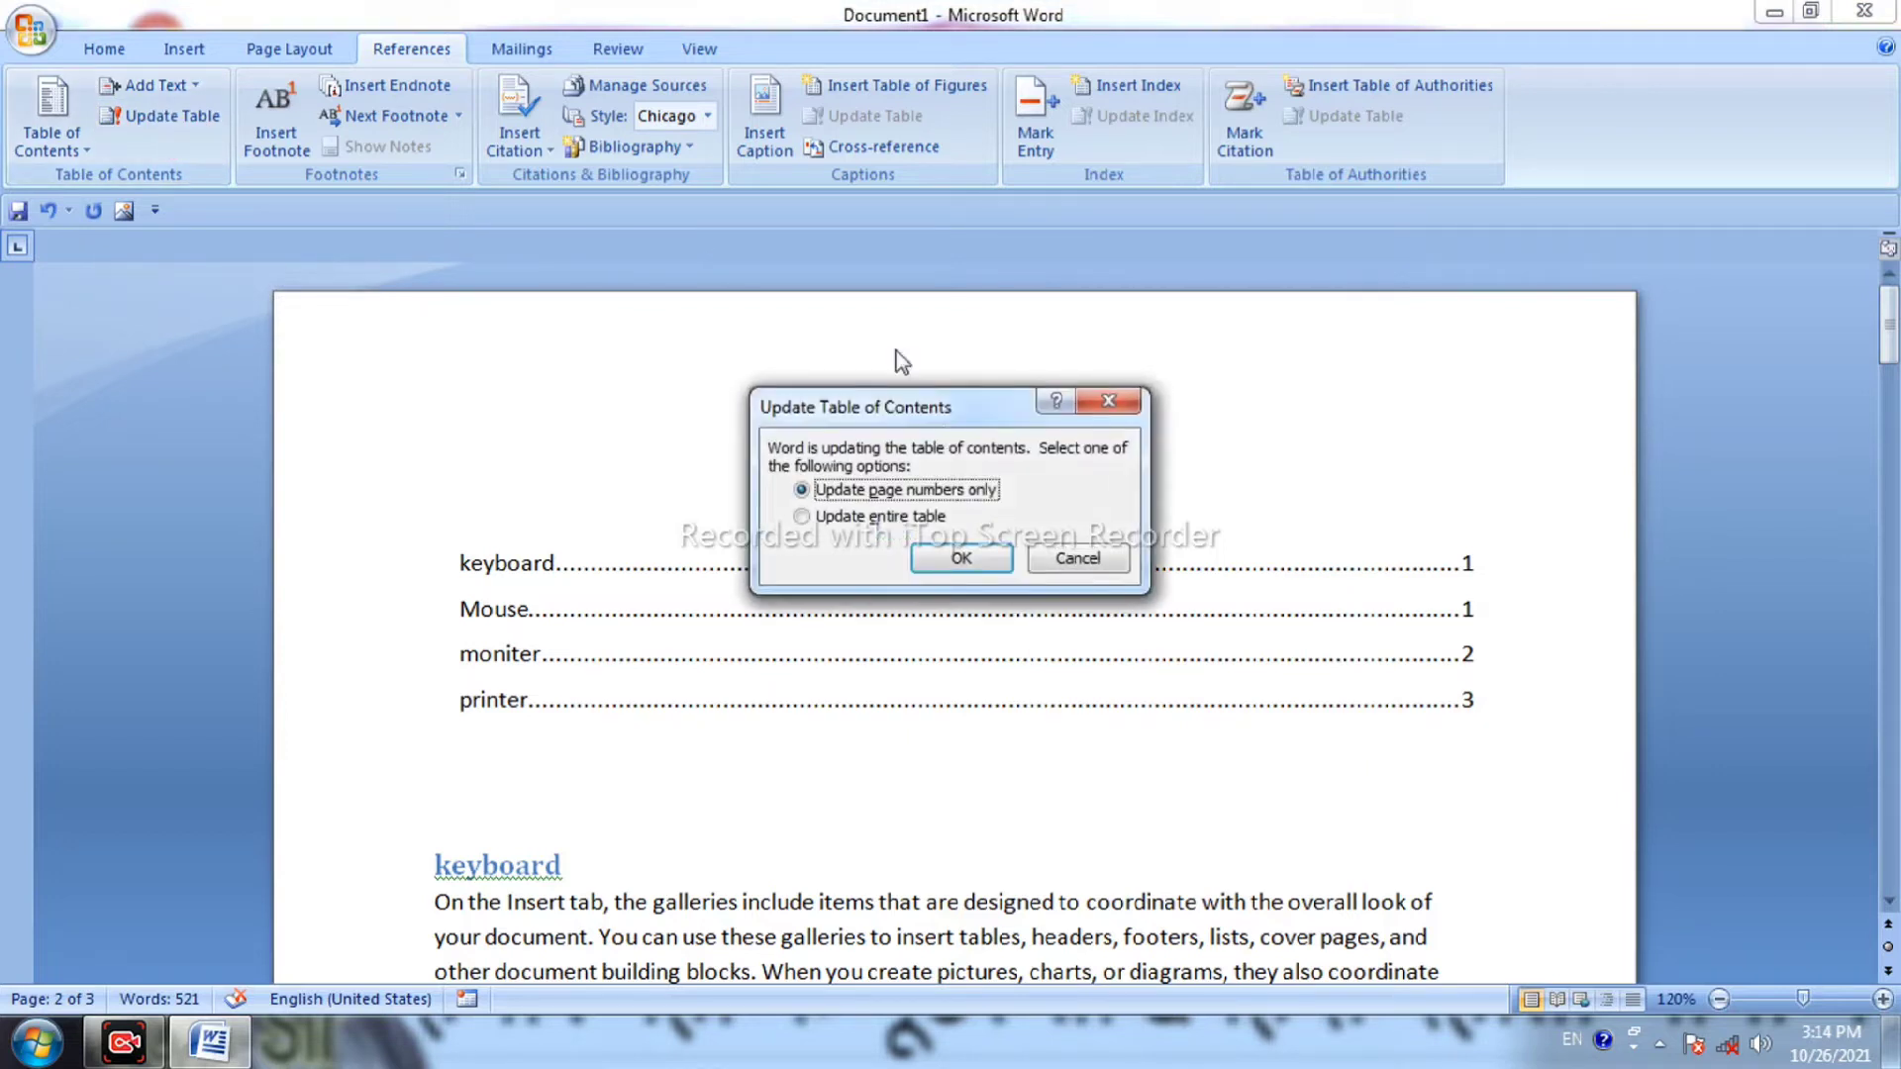
pyautogui.click(961, 558)
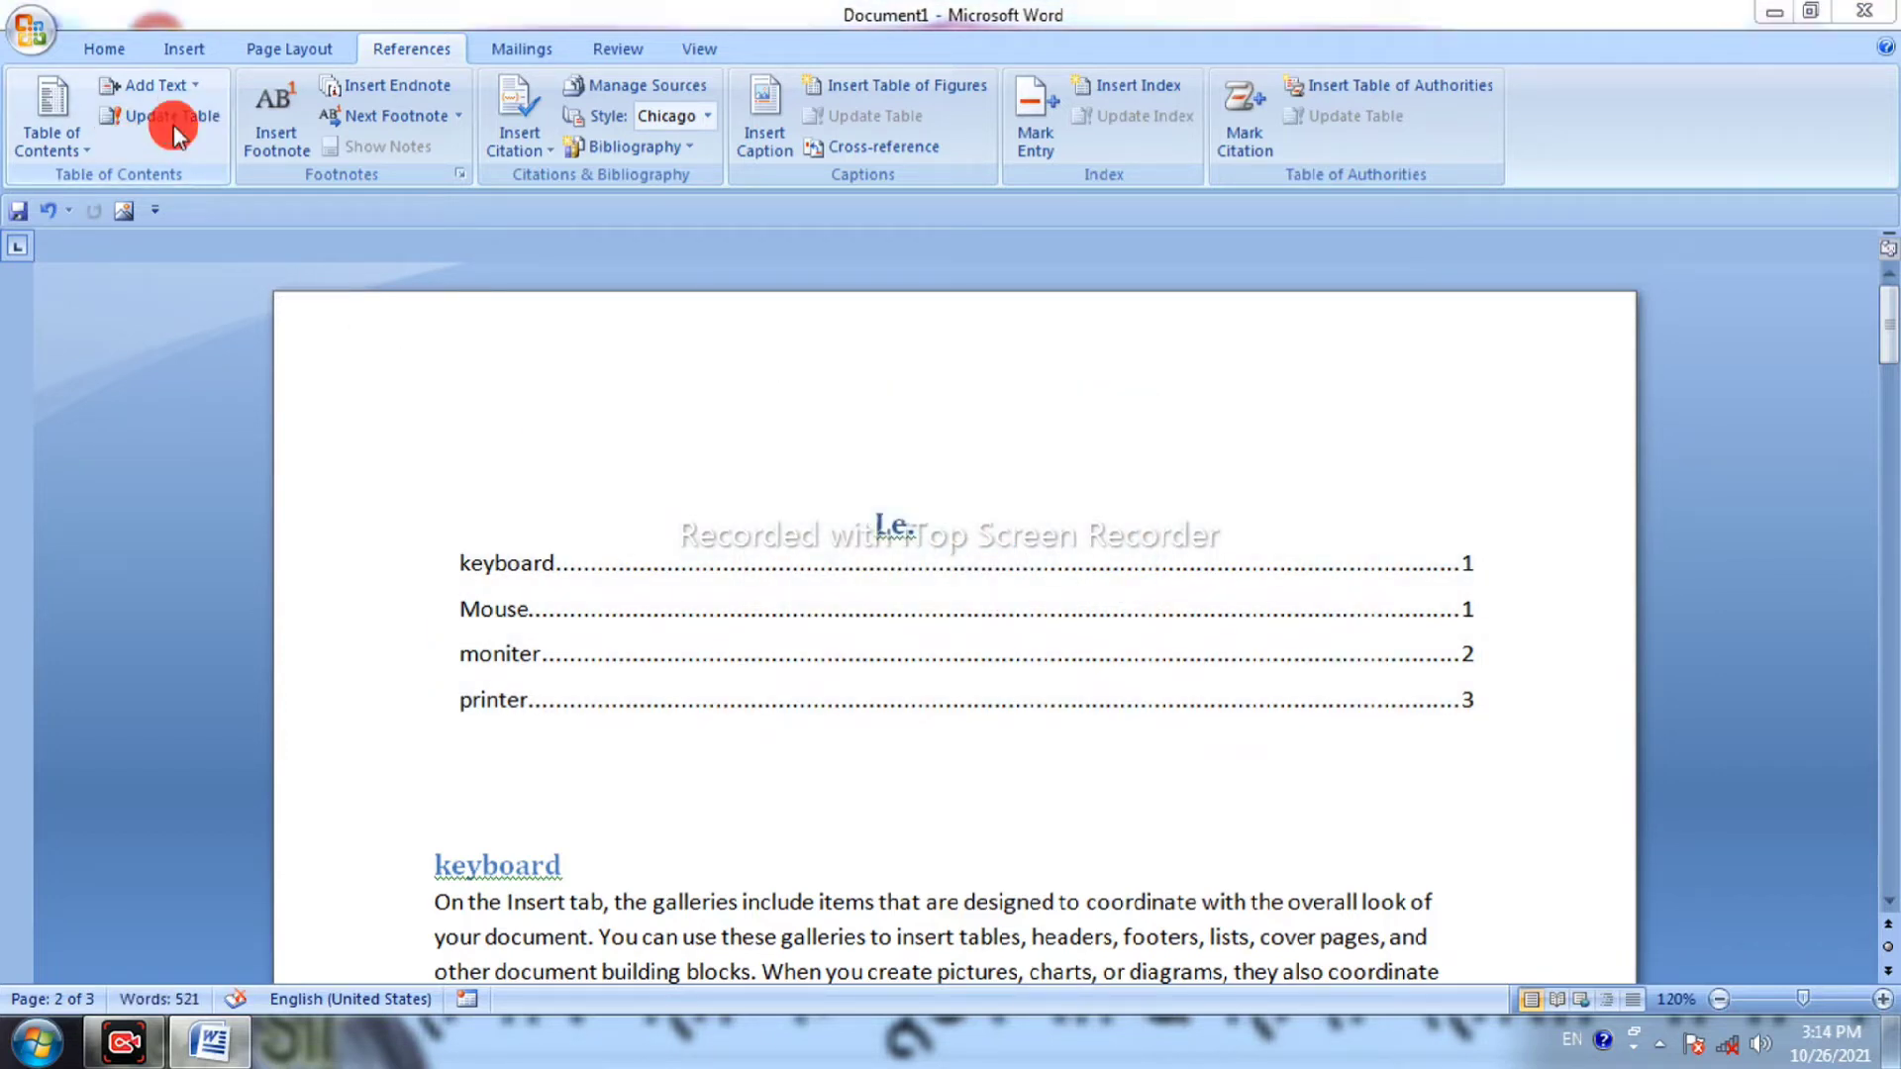
pyautogui.click(173, 117)
pyautogui.click(901, 519)
pyautogui.click(961, 557)
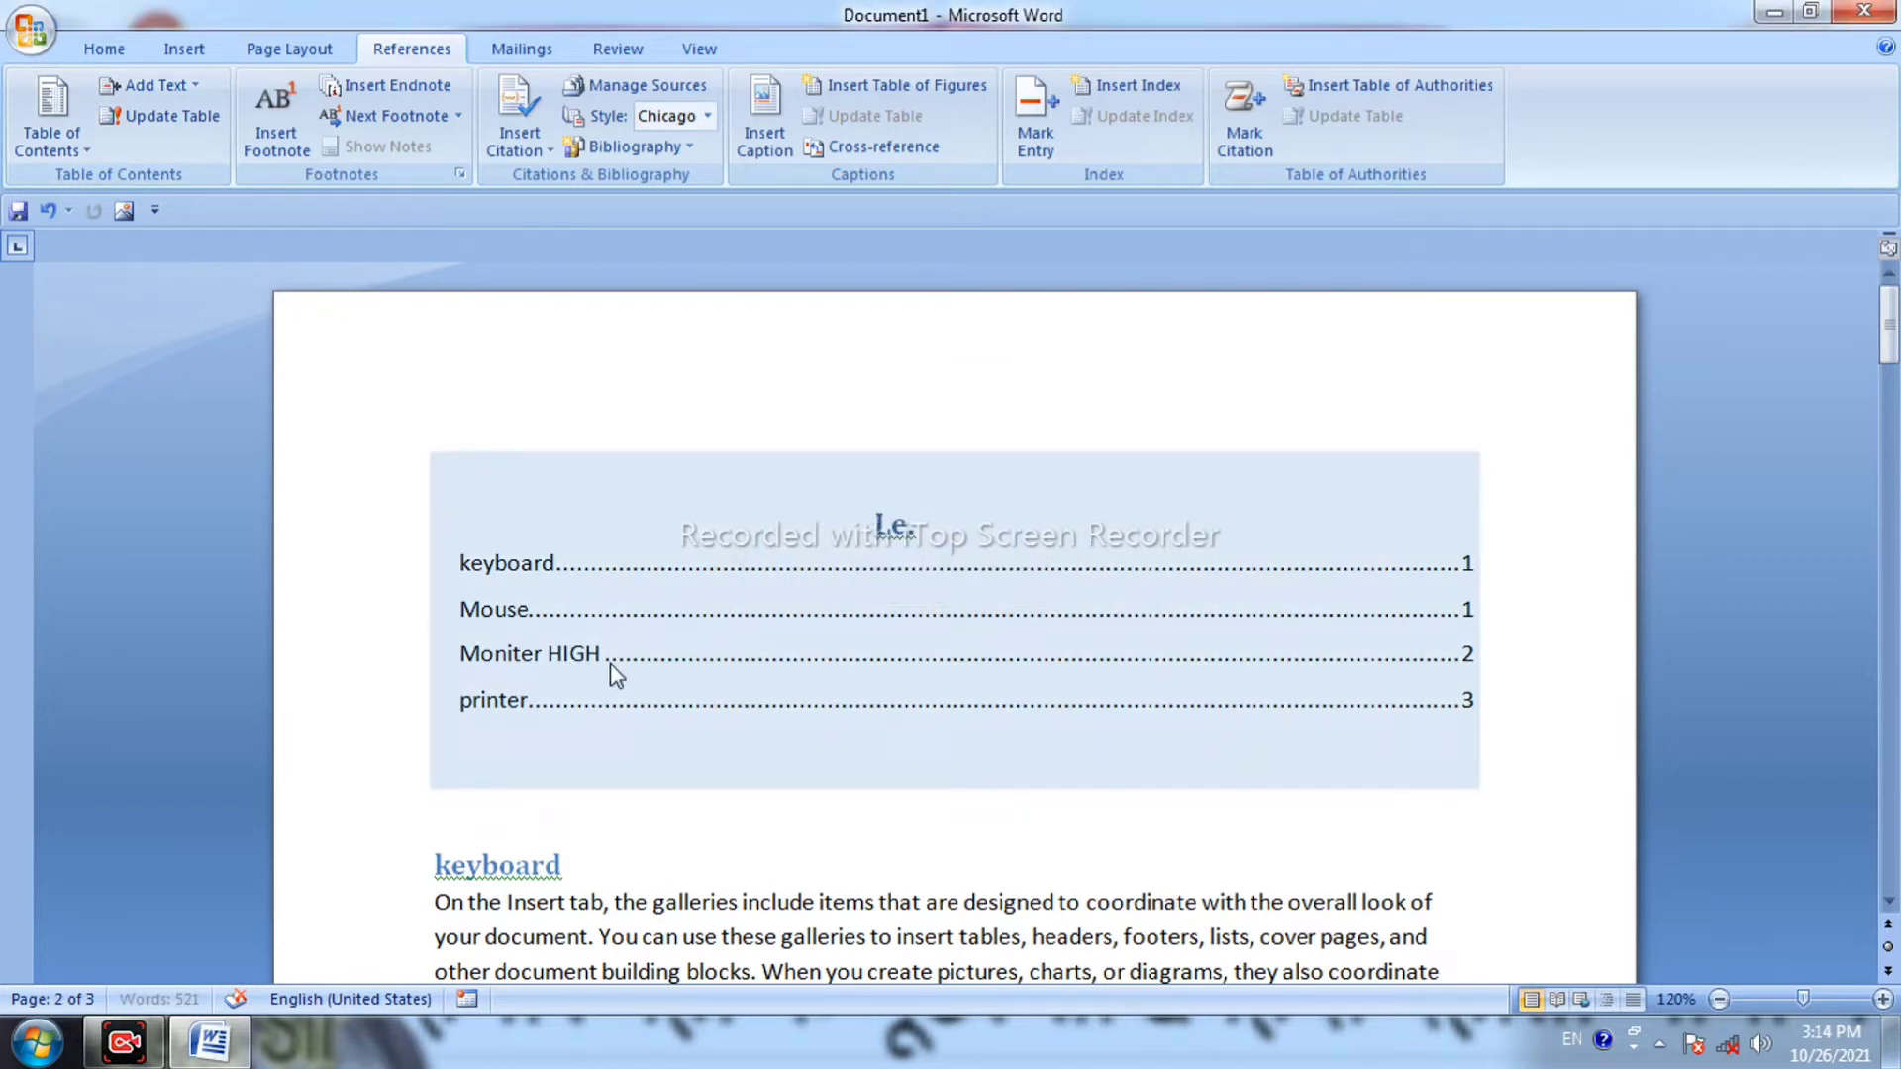
pyautogui.click(651, 393)
pyautogui.click(651, 393)
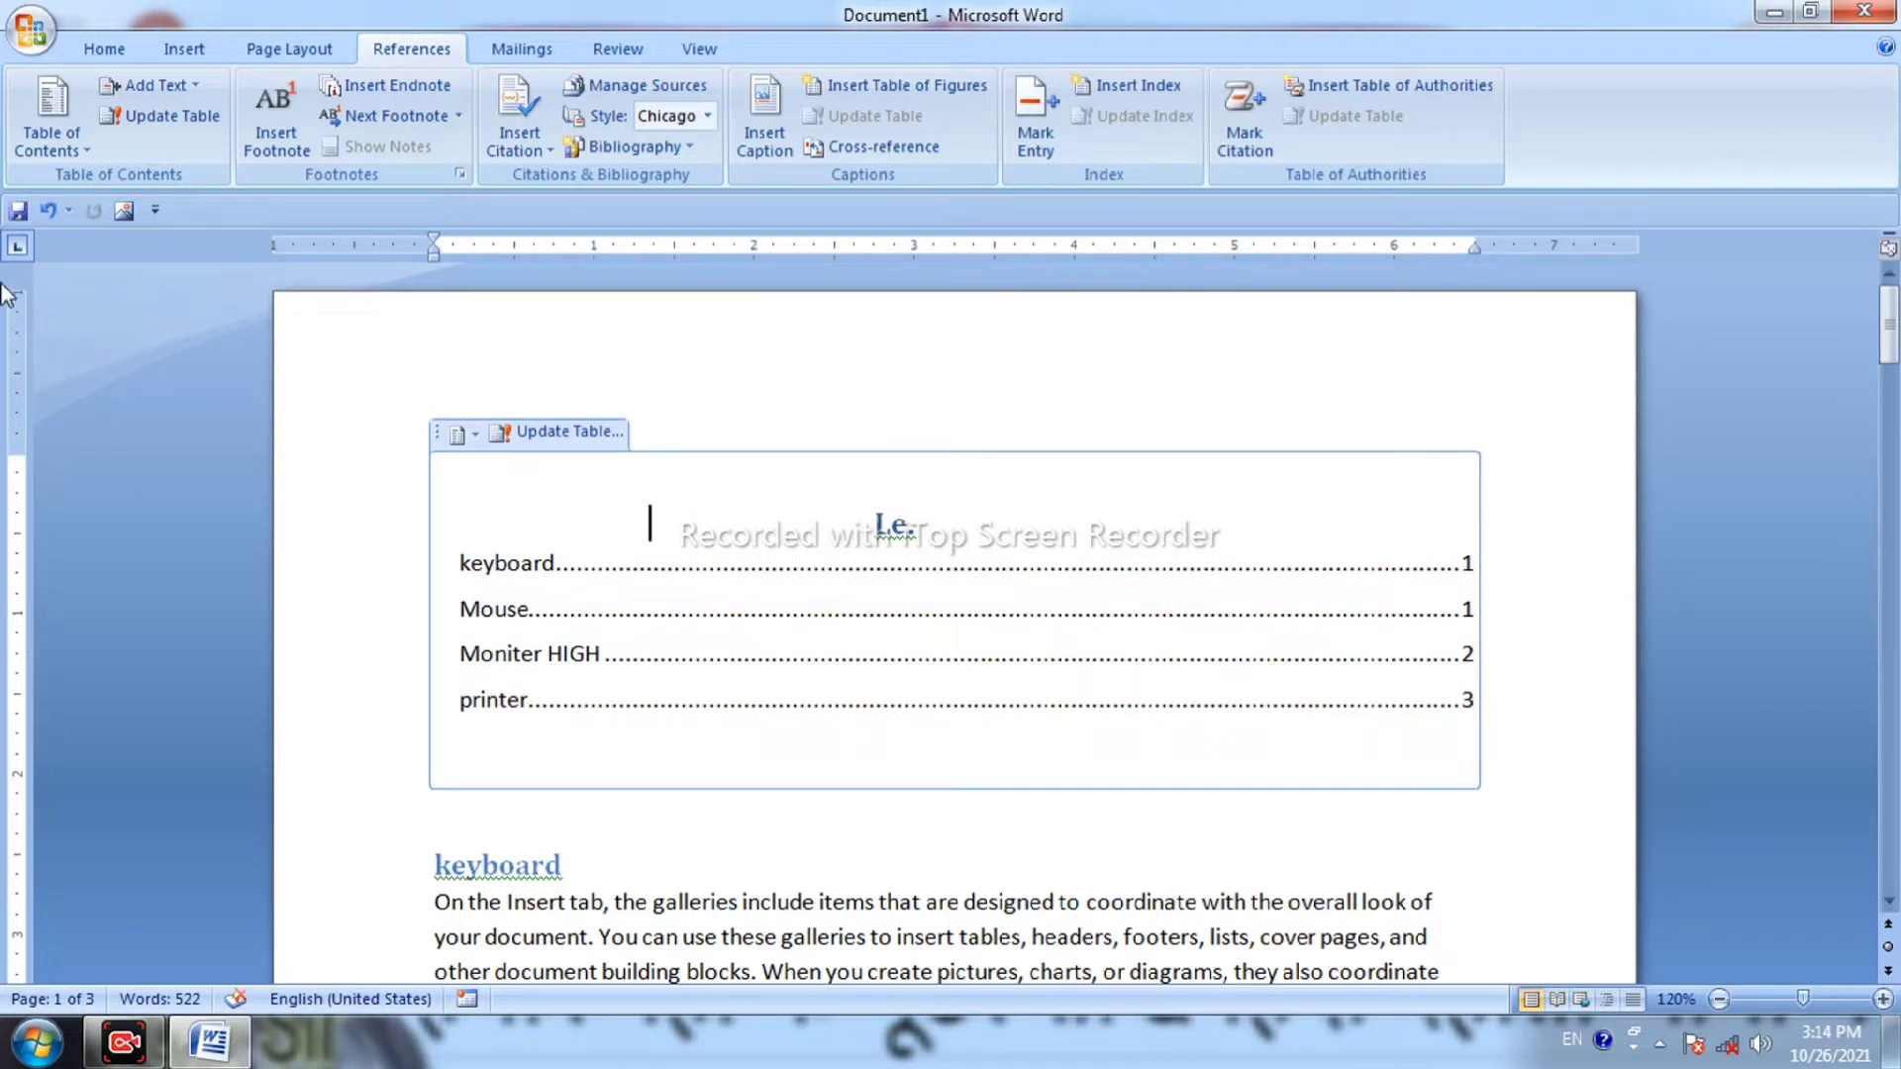
# Select all the content, including the table of contents, and delete it.
pyautogui.click(69, 157)
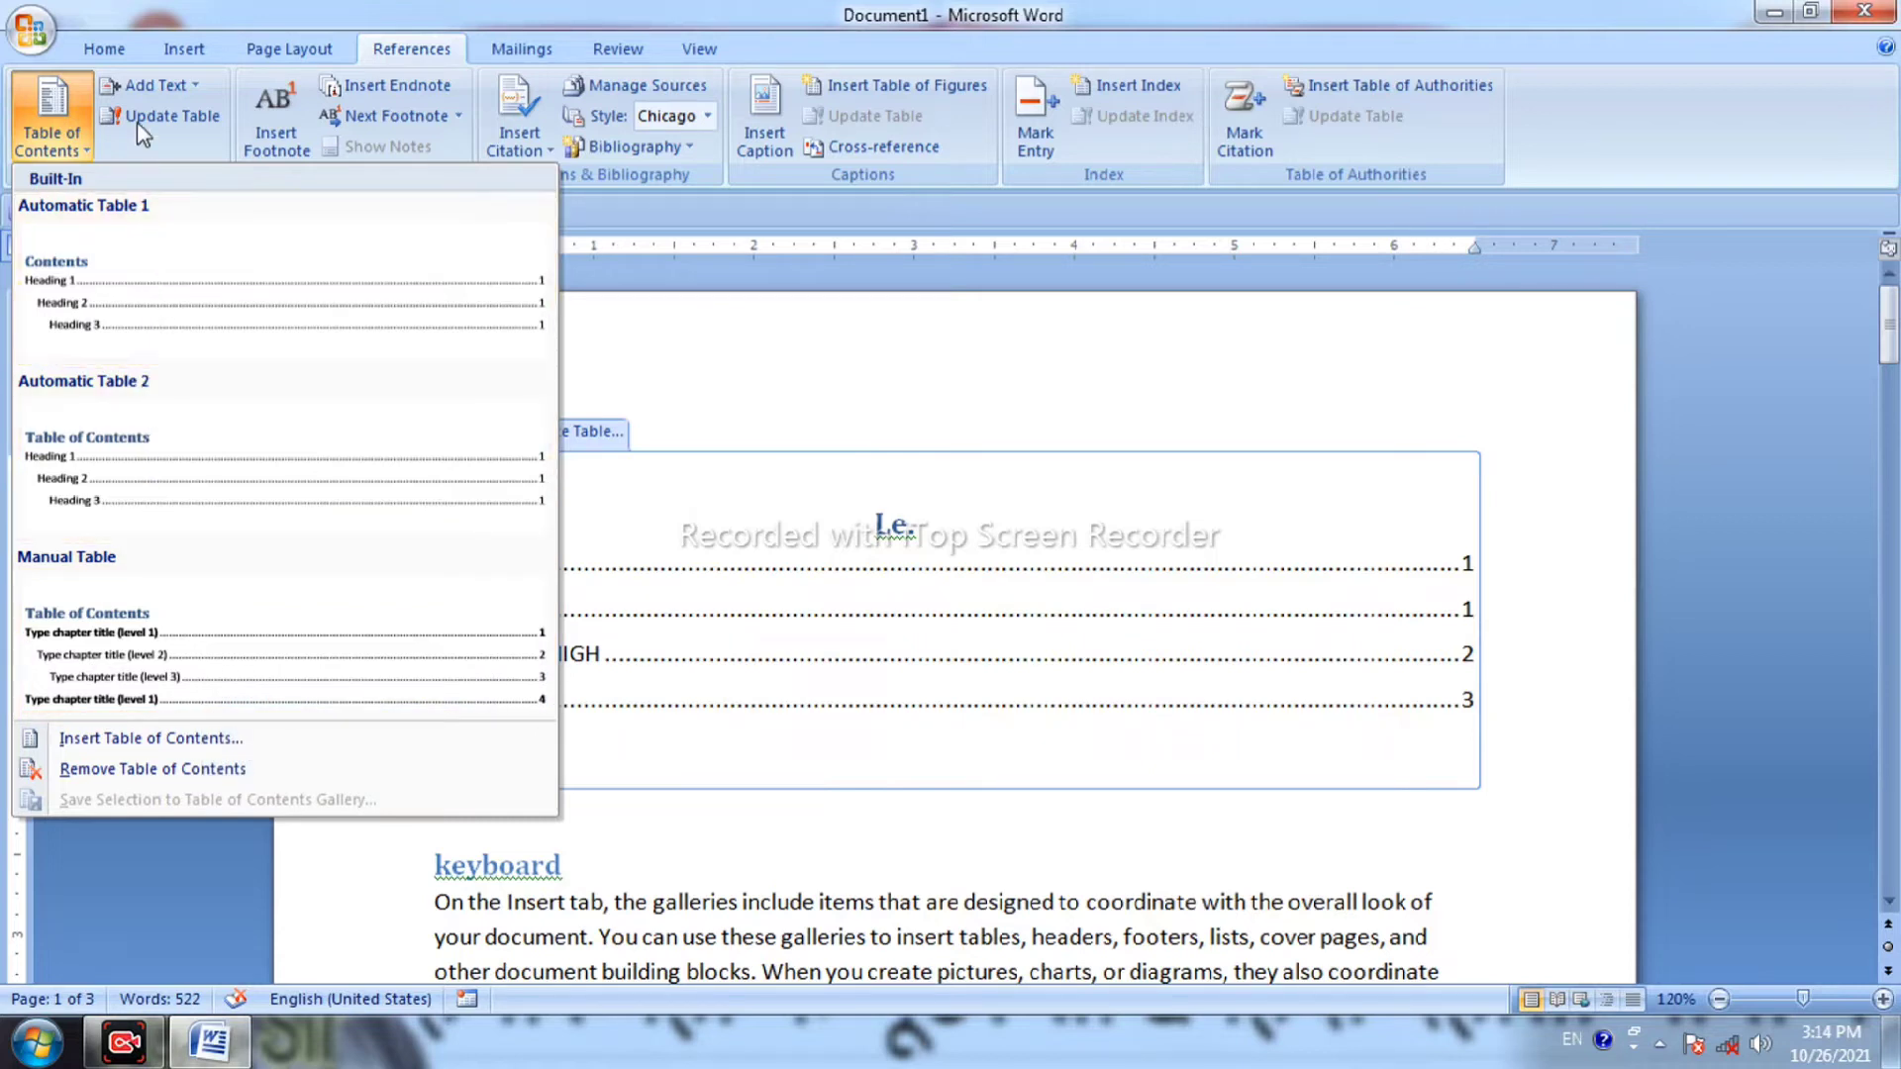
pyautogui.click(911, 372)
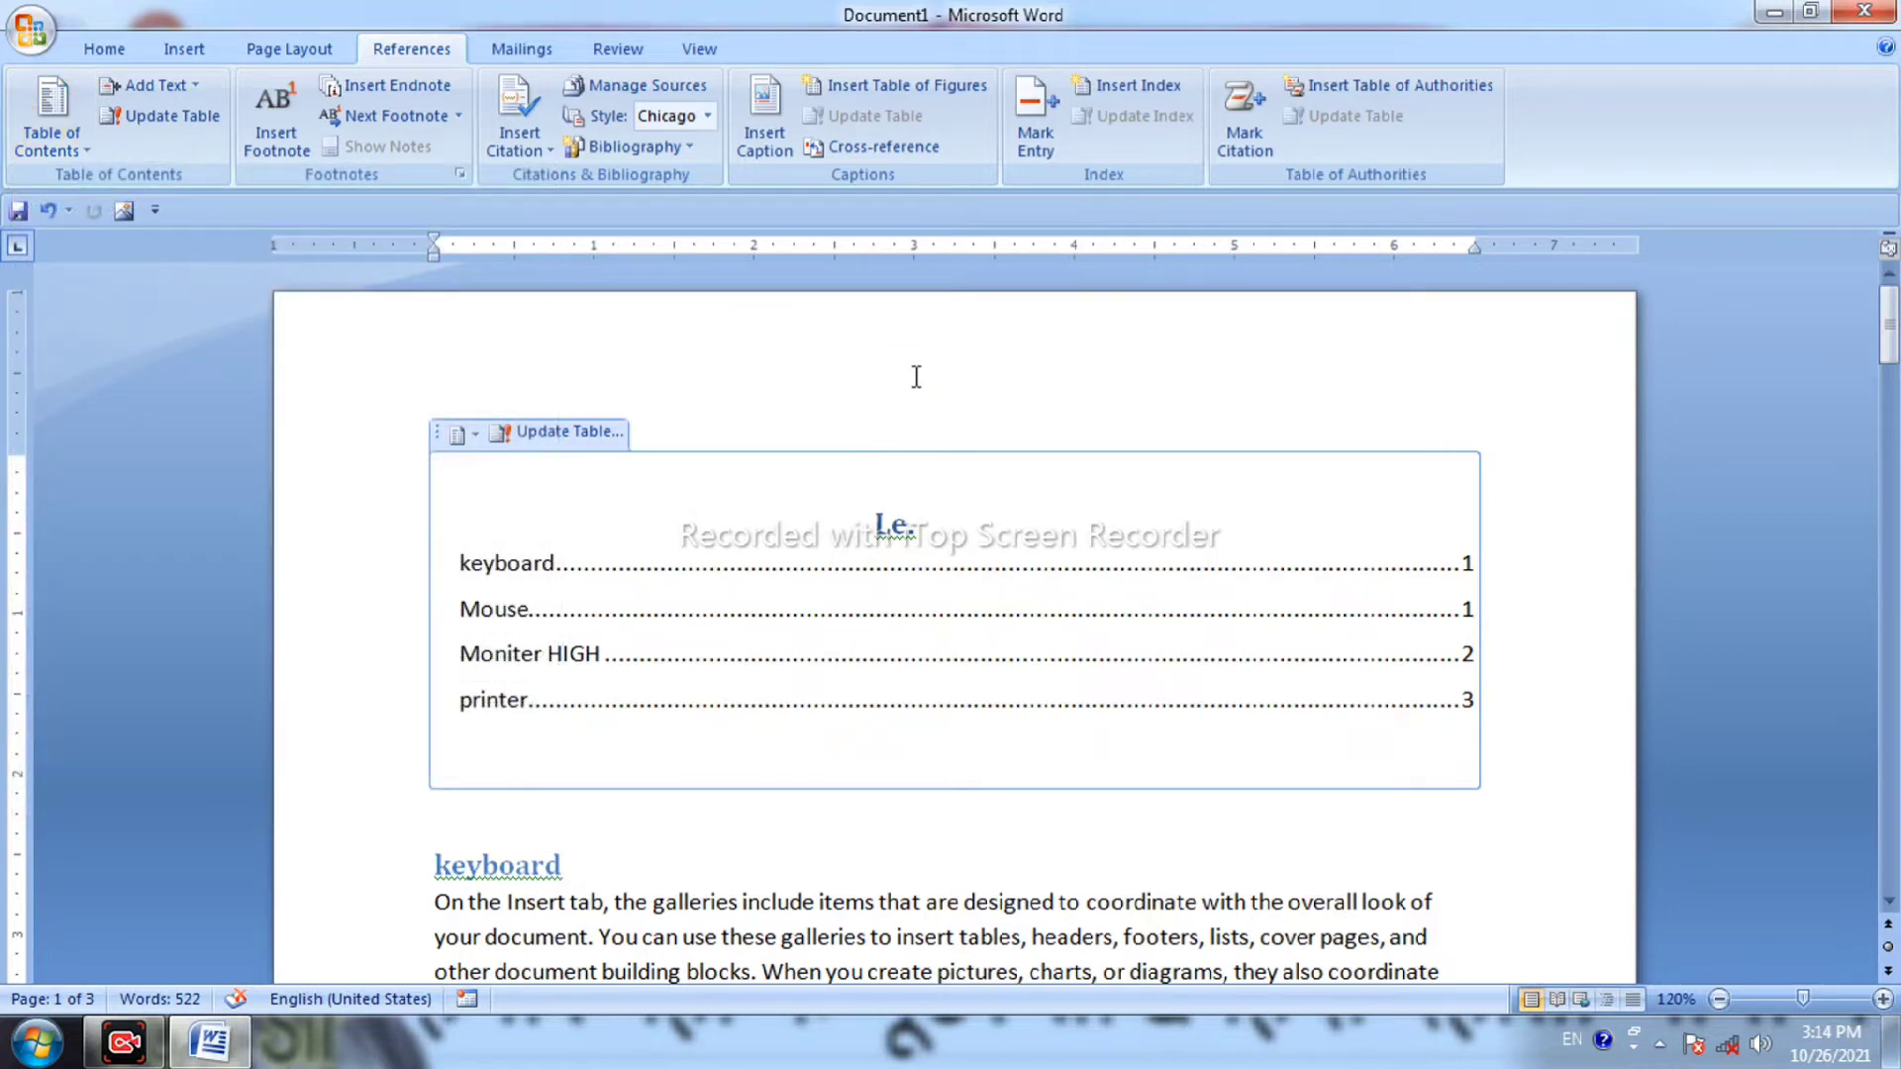
pyautogui.hotkey('ctrl', 'a')
pyautogui.press('Delete')
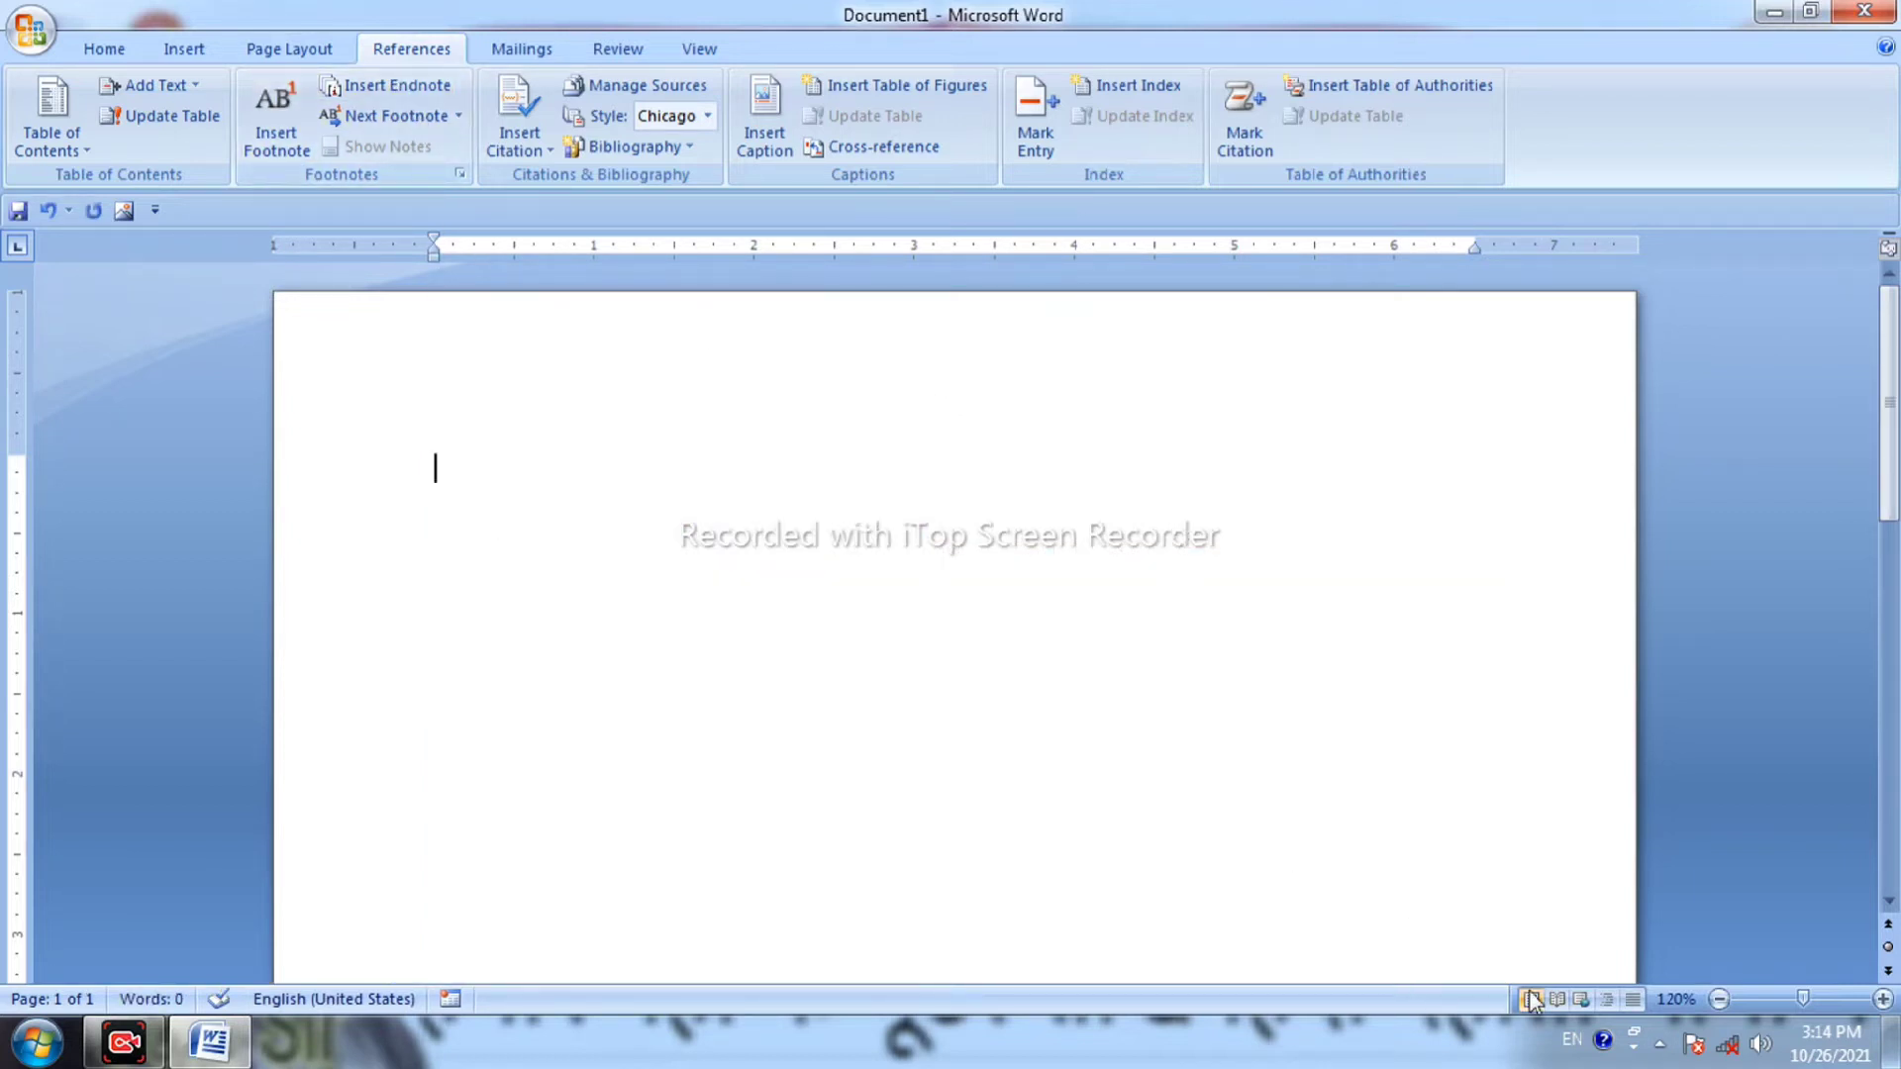
# Set the page zoom to 84%.
pyautogui.click(1720, 1000)
pyautogui.click(1720, 1000)
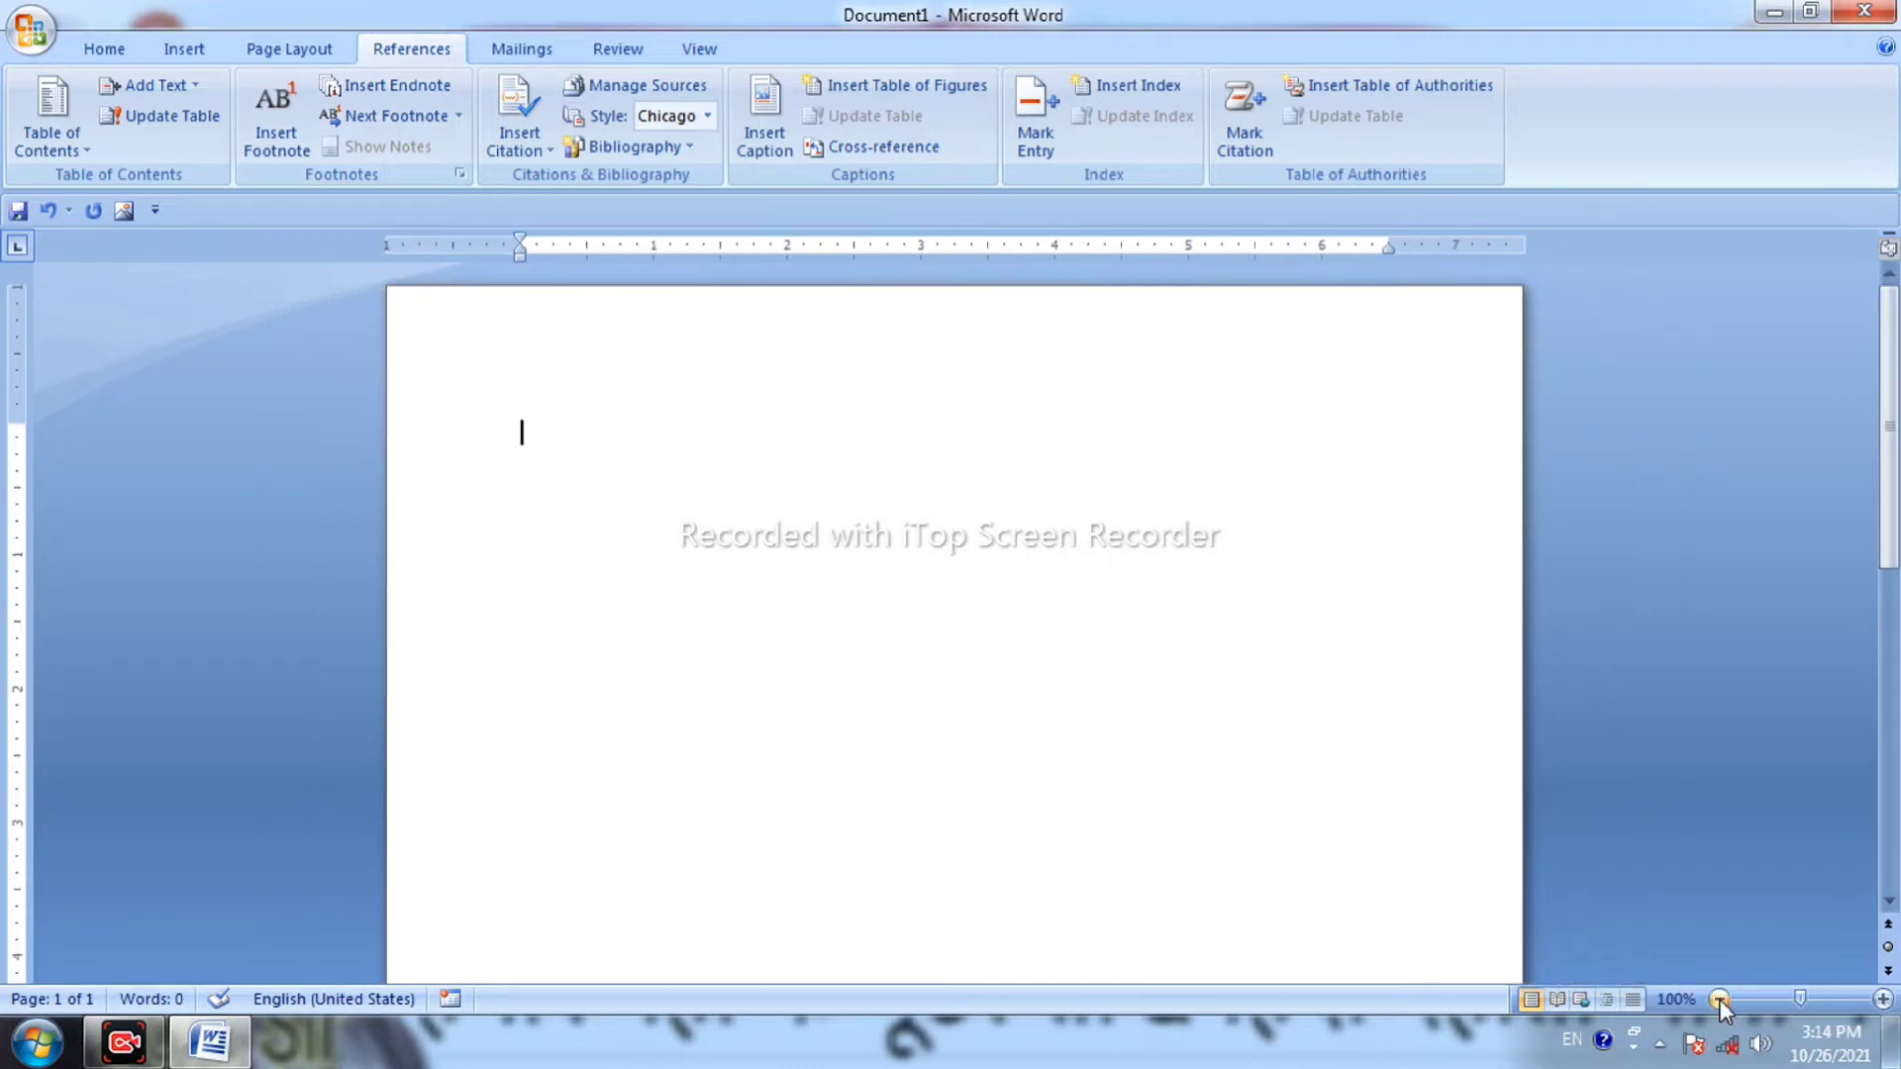
pyautogui.click(1720, 1000)
pyautogui.click(1720, 1001)
pyautogui.click(1720, 1000)
pyautogui.click(1720, 1001)
pyautogui.click(1720, 1000)
pyautogui.click(1720, 1000)
pyautogui.click(1719, 1000)
pyautogui.click(1720, 1001)
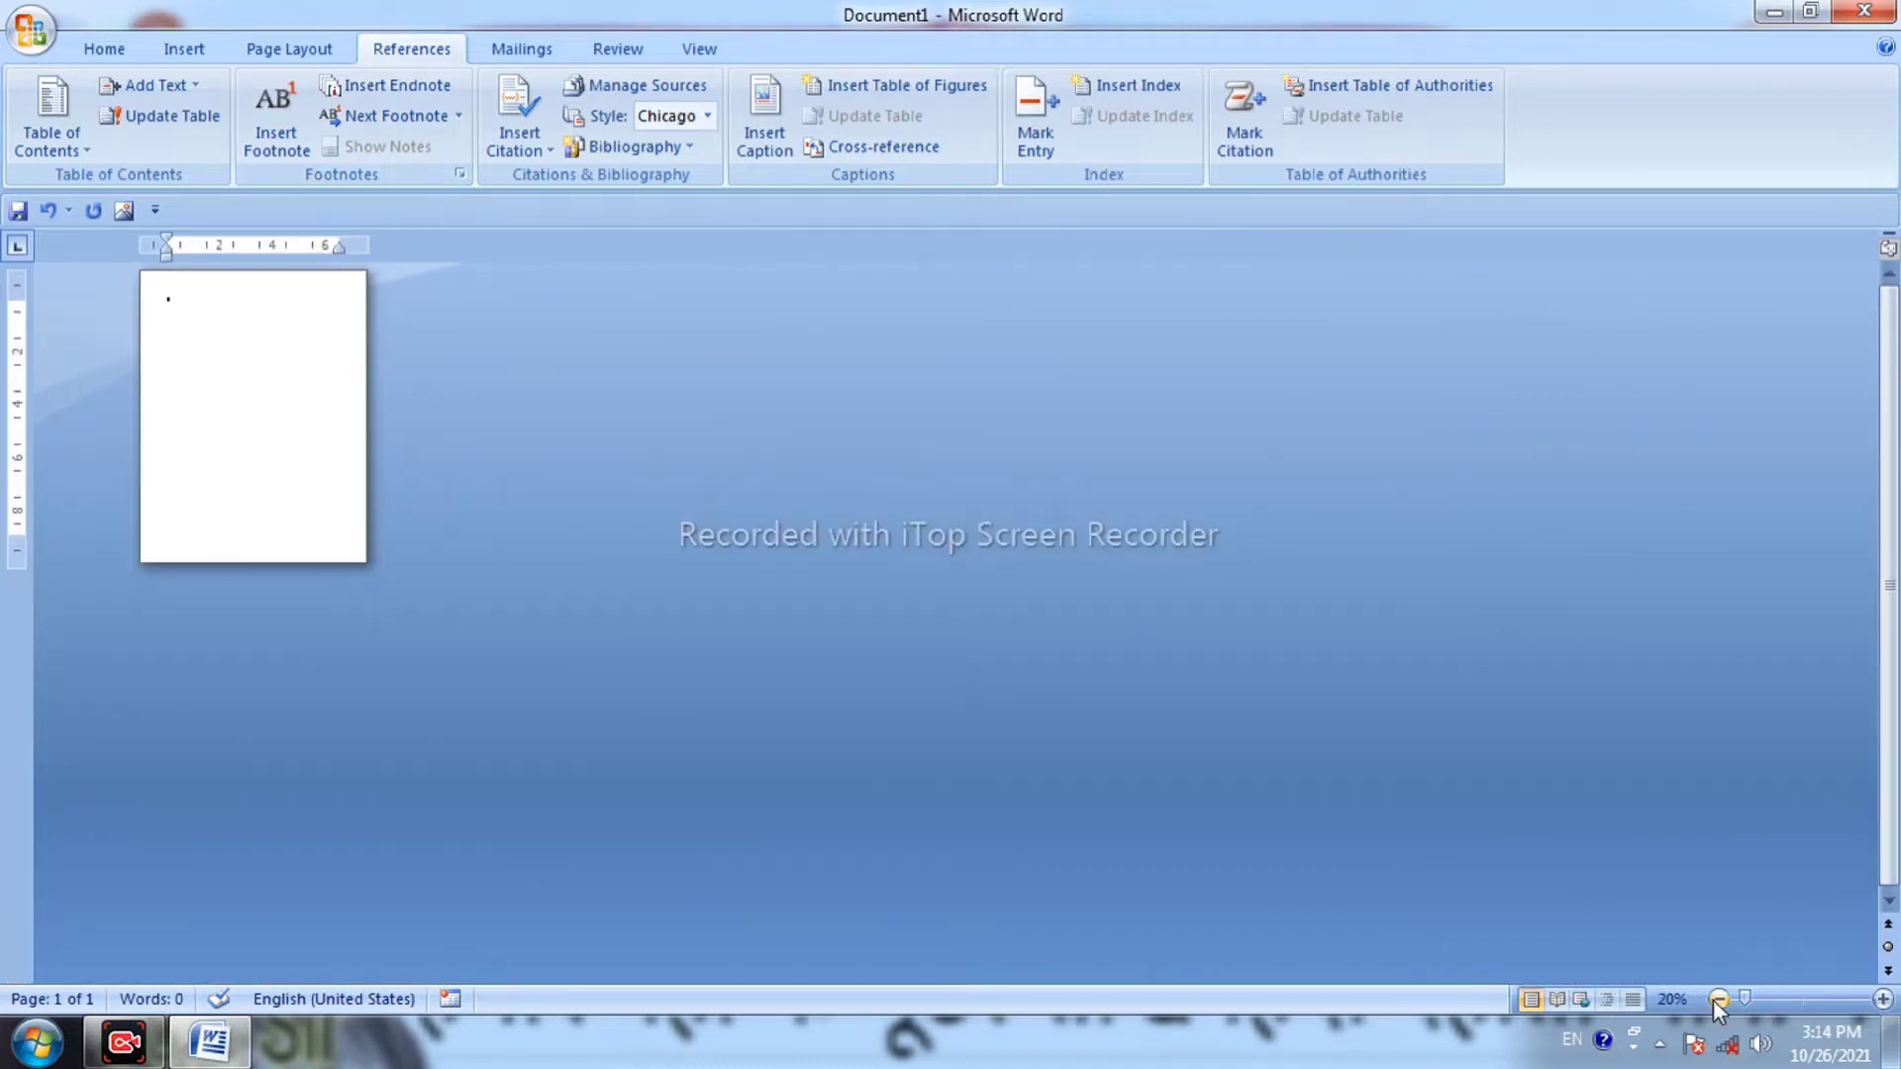
pyautogui.click(1791, 1000)
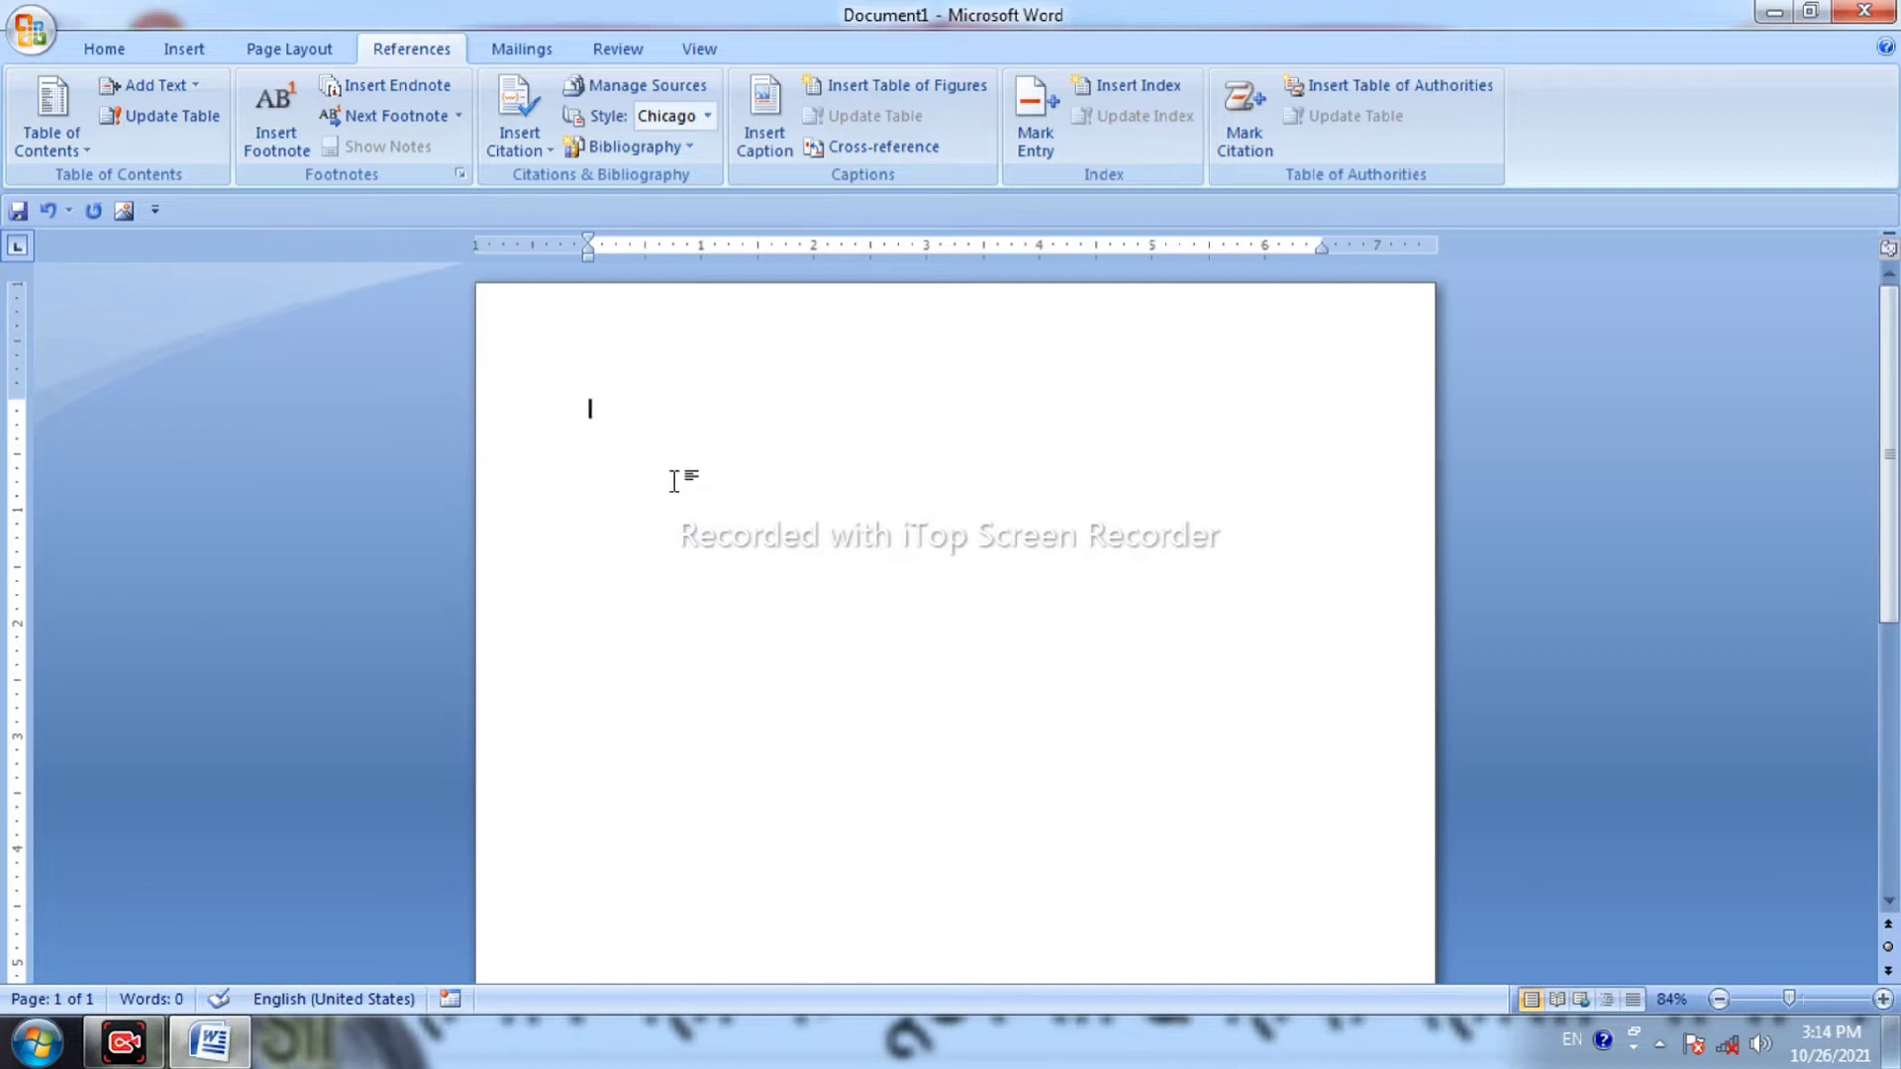
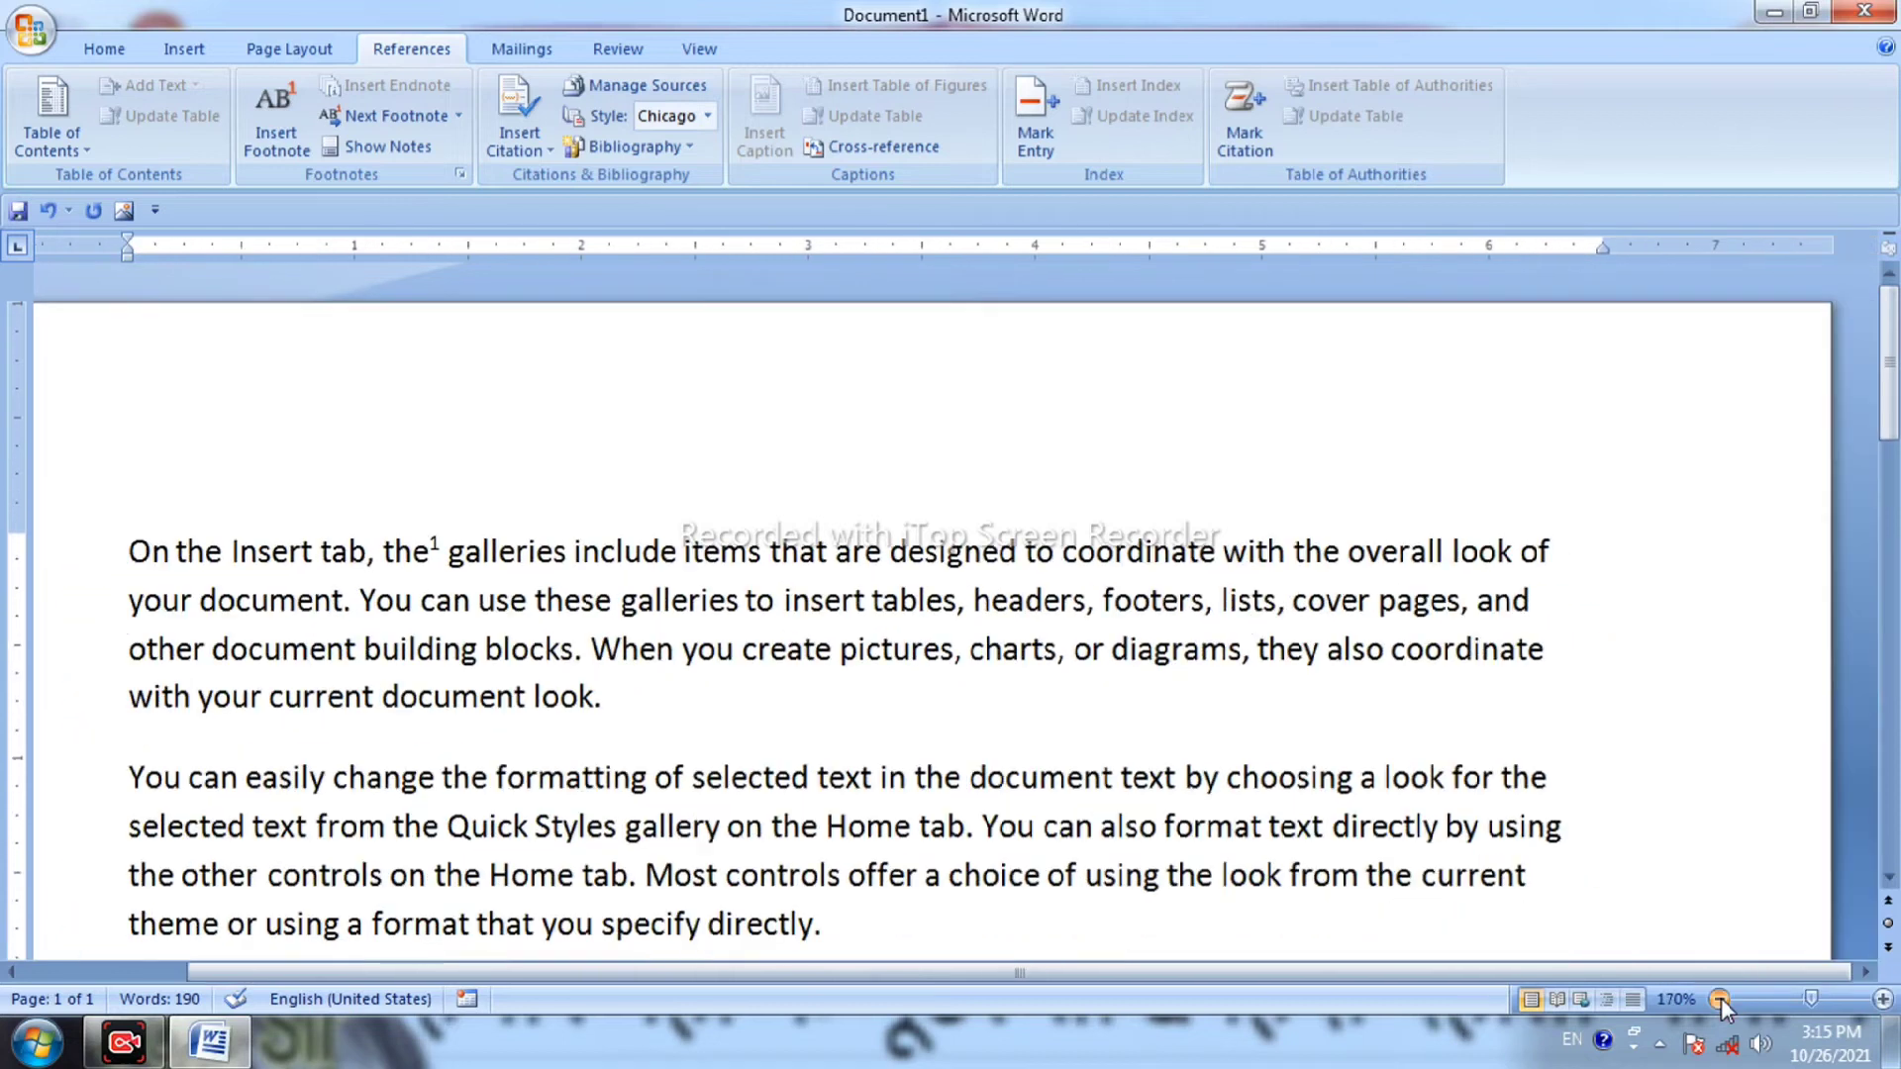
pyautogui.click(1720, 1000)
pyautogui.click(1720, 1000)
pyautogui.click(1720, 1001)
pyautogui.click(1720, 1000)
pyautogui.click(1720, 1000)
pyautogui.click(1720, 1000)
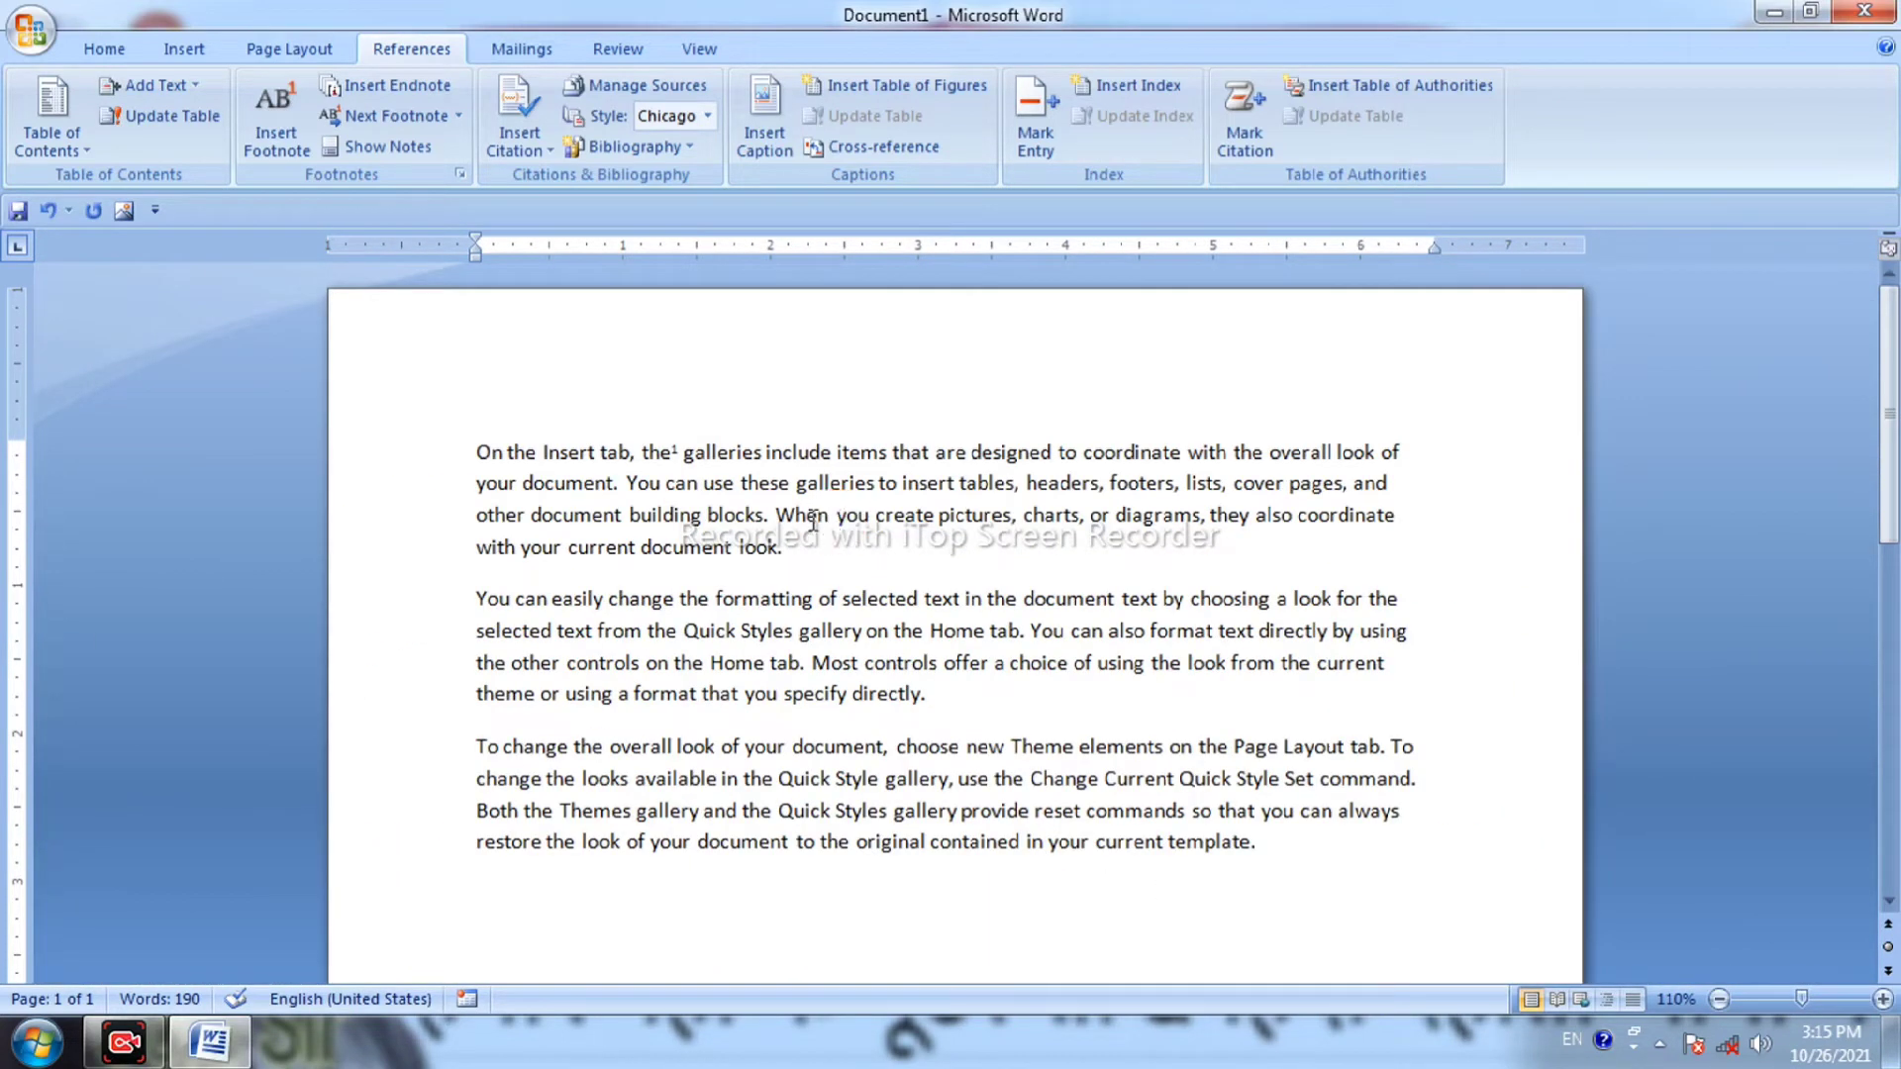
# Insert a footnote reading 'THAX' before 'you' in 'When you create'.
pyautogui.scroll(-10, 829, 693)
pyautogui.scroll(10, 830, 693)
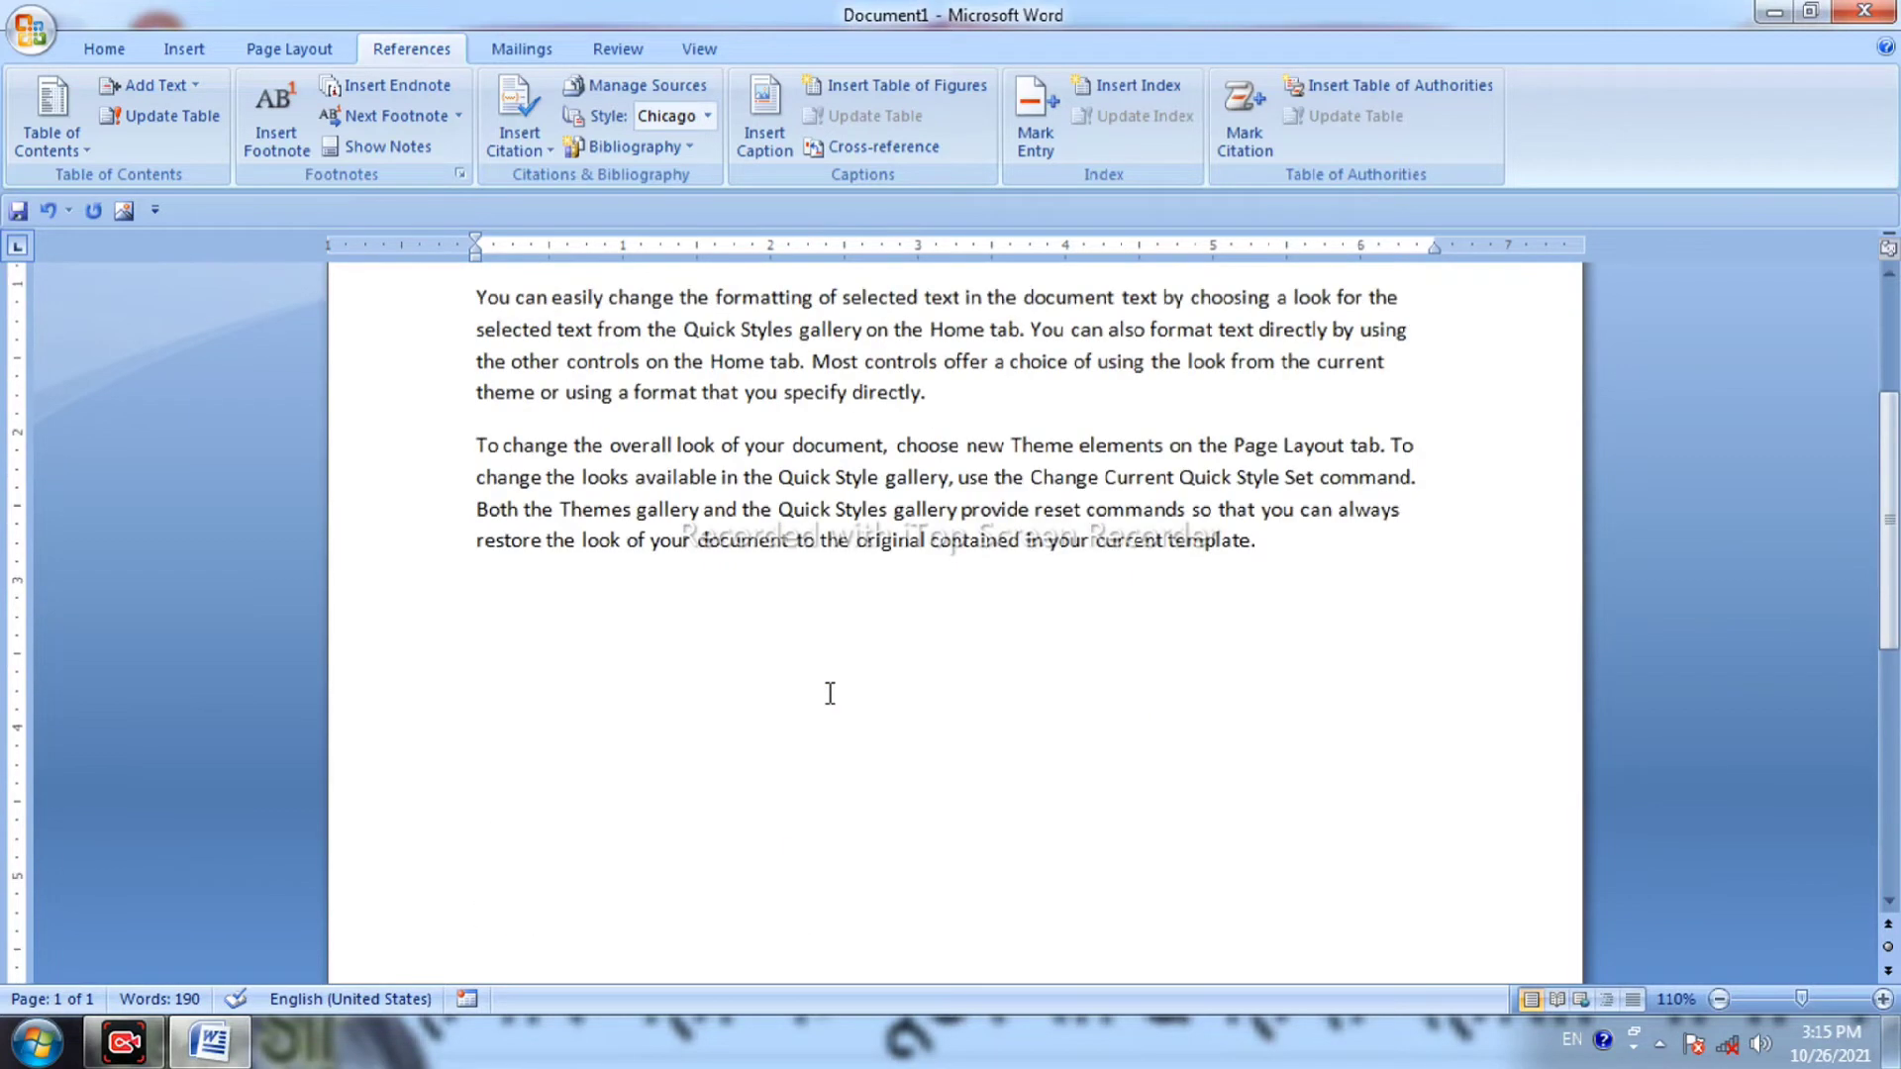
pyautogui.click(294, 121)
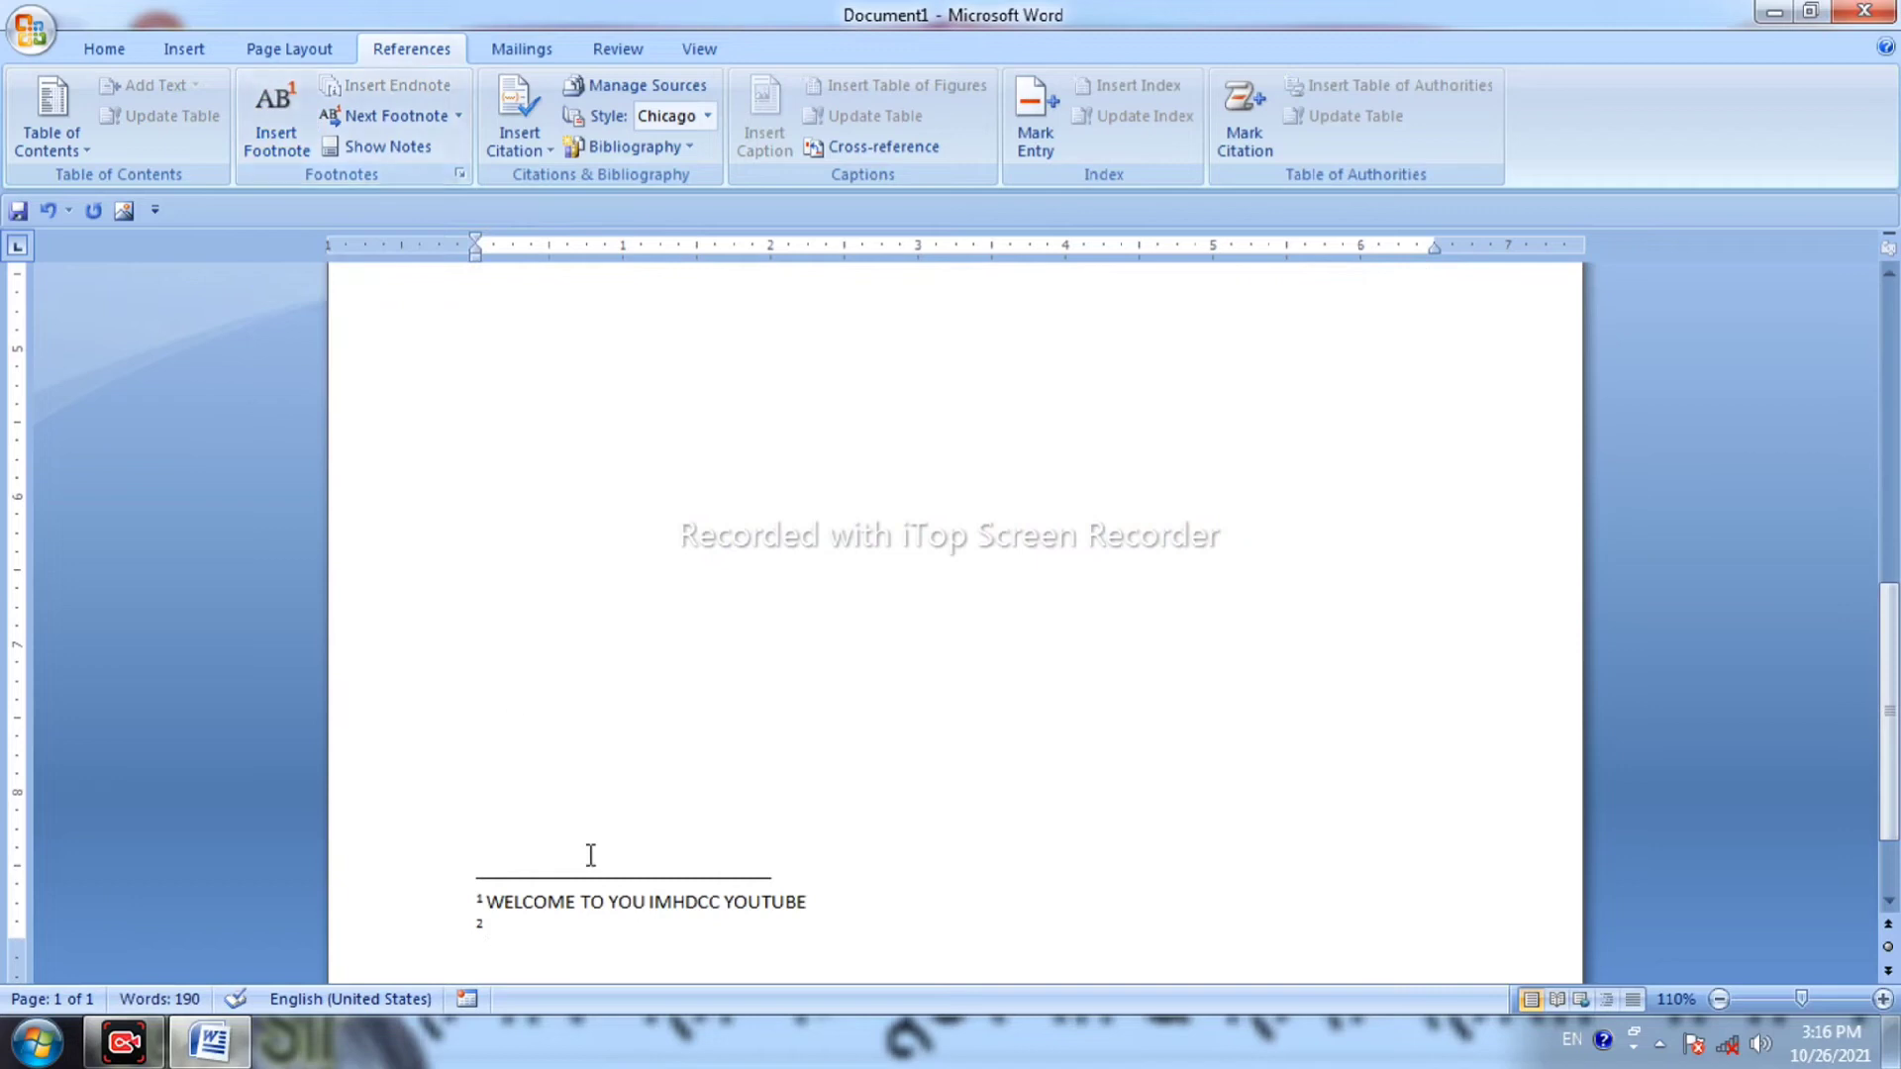
pyautogui.write('THAX')
pyautogui.click(730, 734)
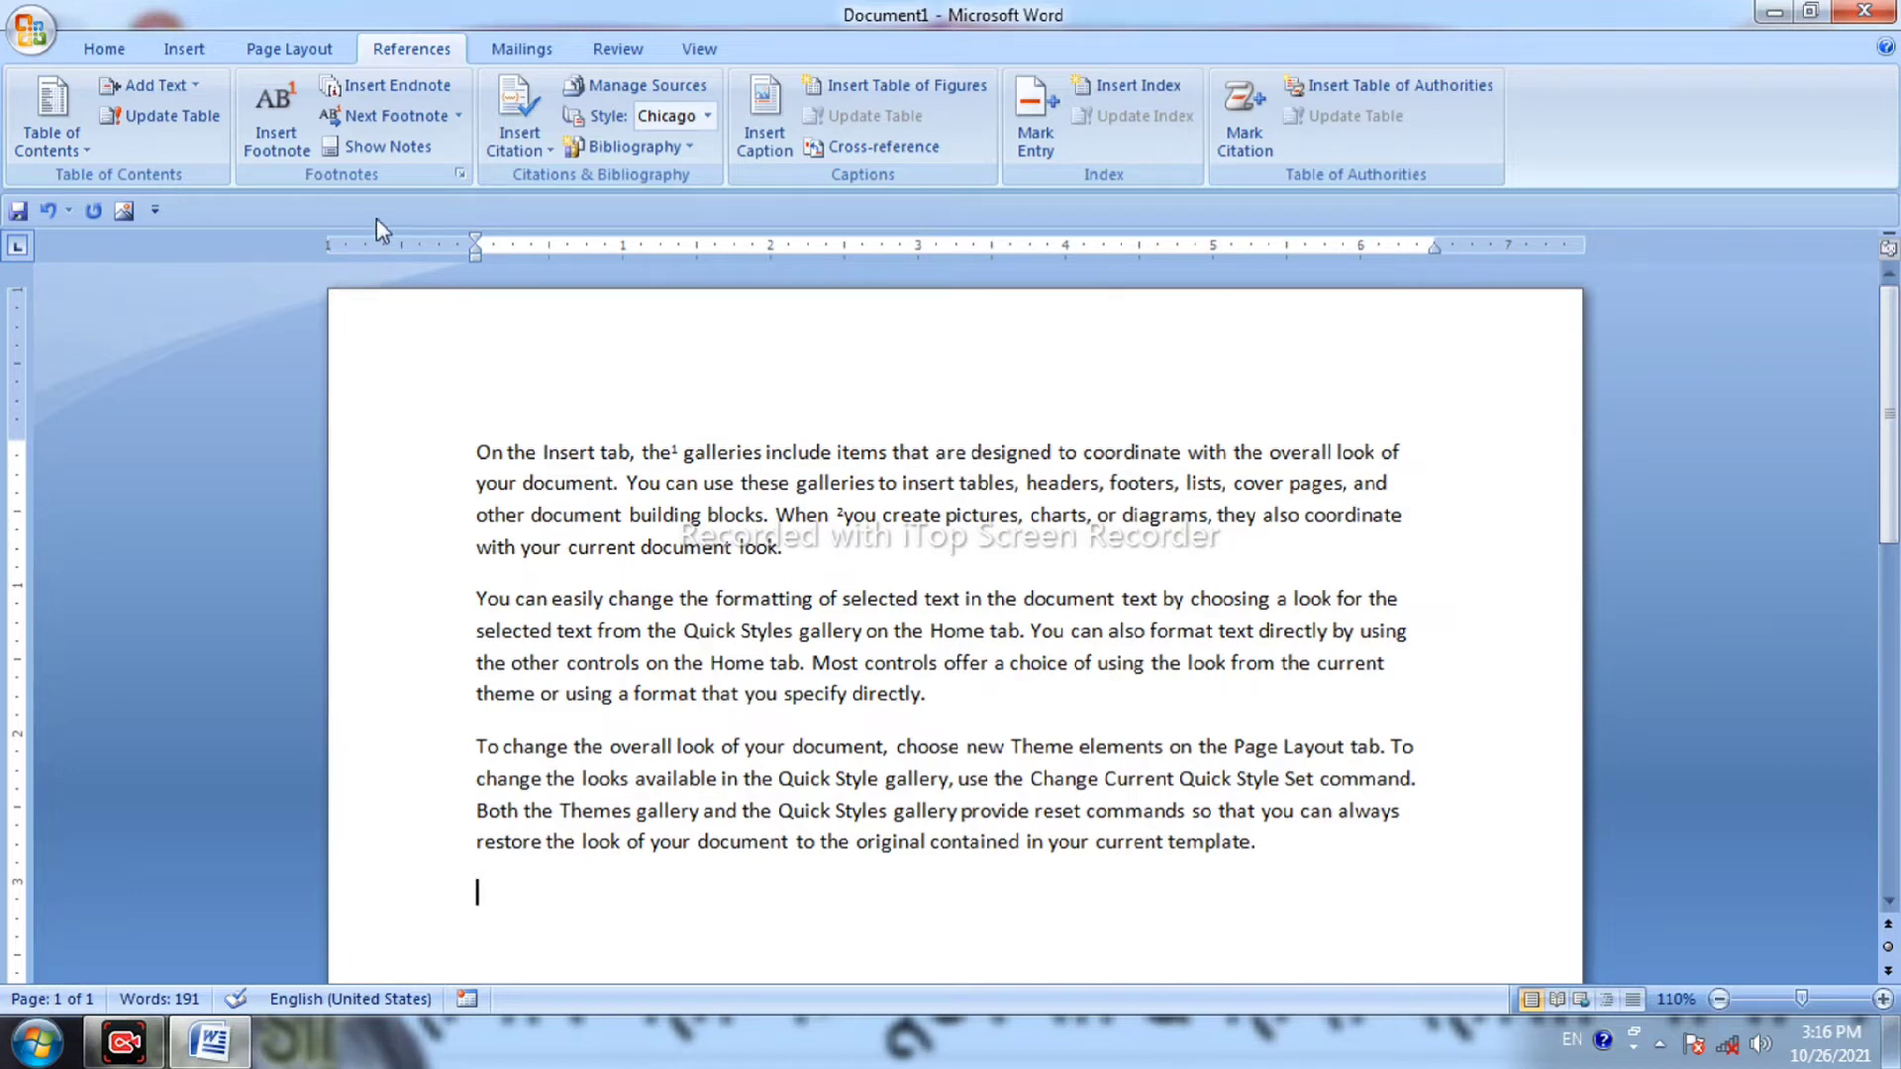
# Insert an endnote reading '3 THAX' before the word 'other'.
pyautogui.click(978, 687)
pyautogui.click(516, 663)
pyautogui.click(408, 91)
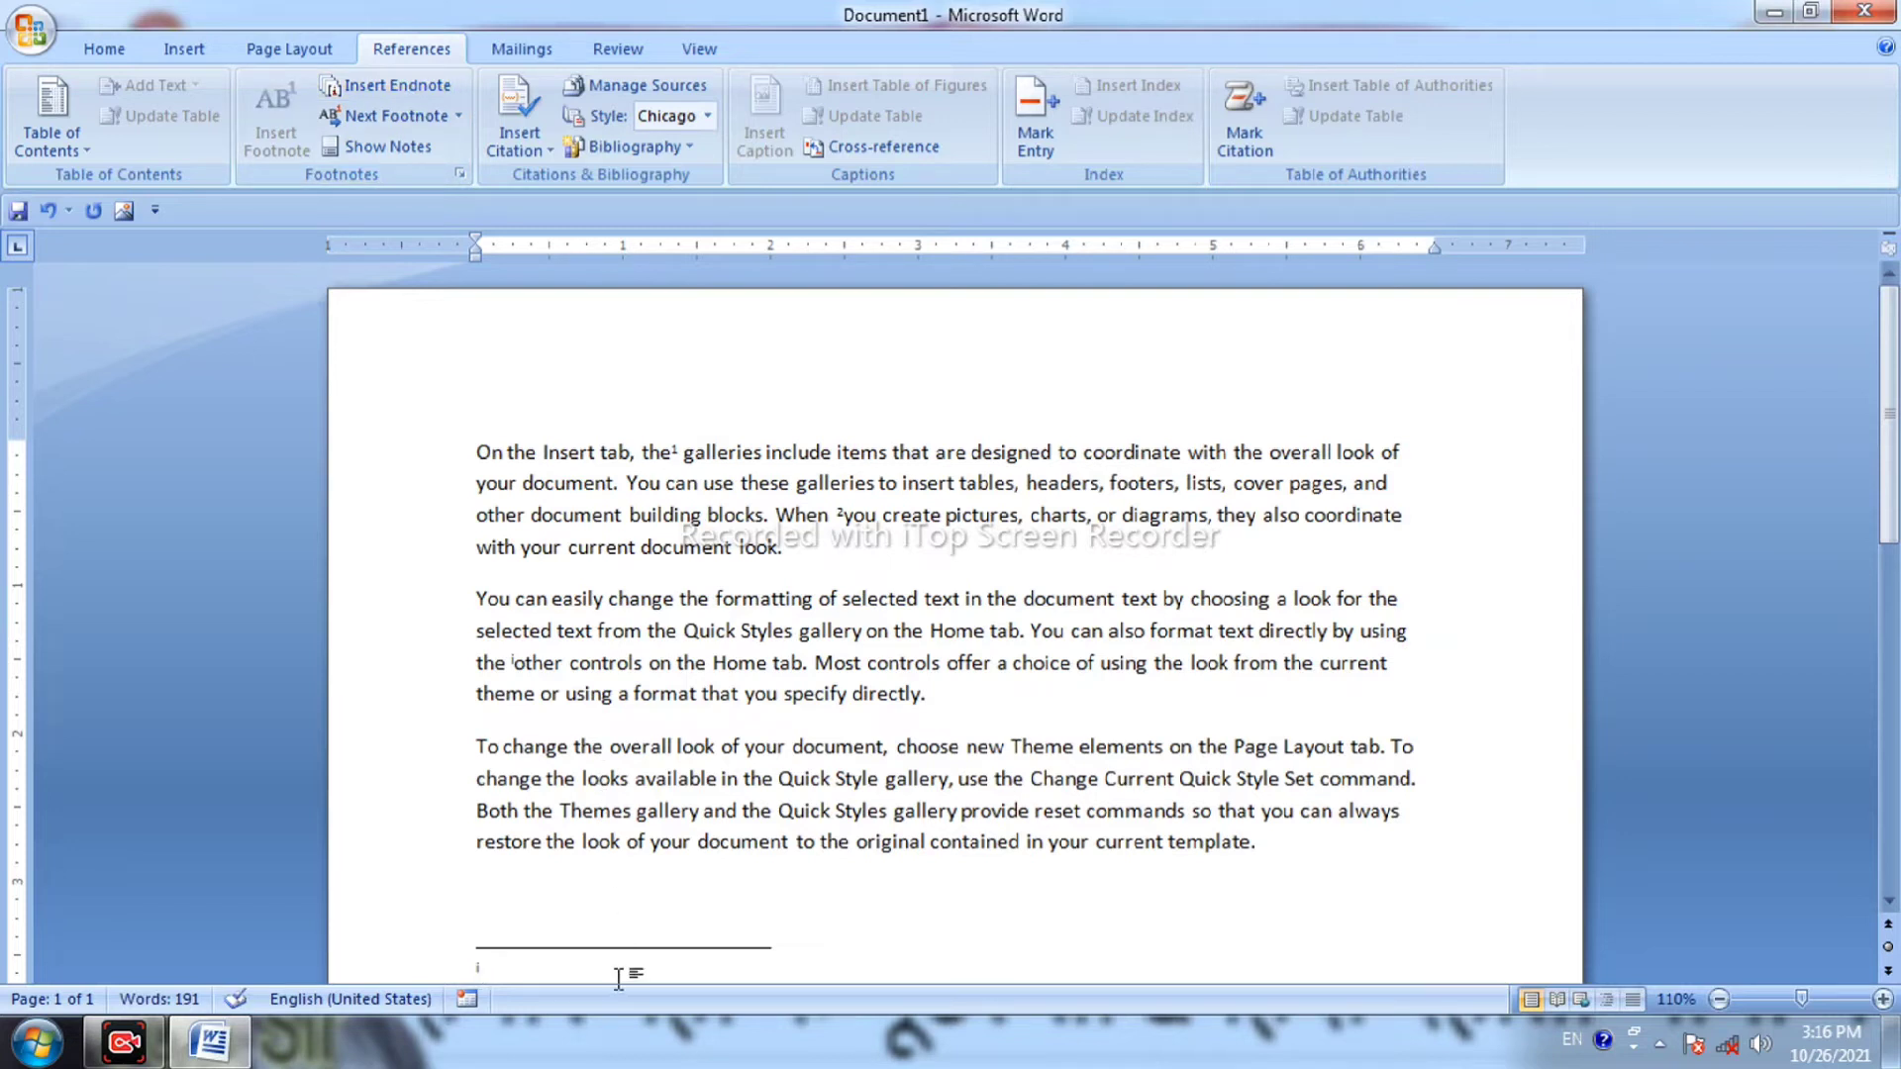
pyautogui.write('3 THAX')
# Insert a second endnote reading 'LIKE AND SUBSCRIBE' before the word 'new'.
pyautogui.click(966, 750)
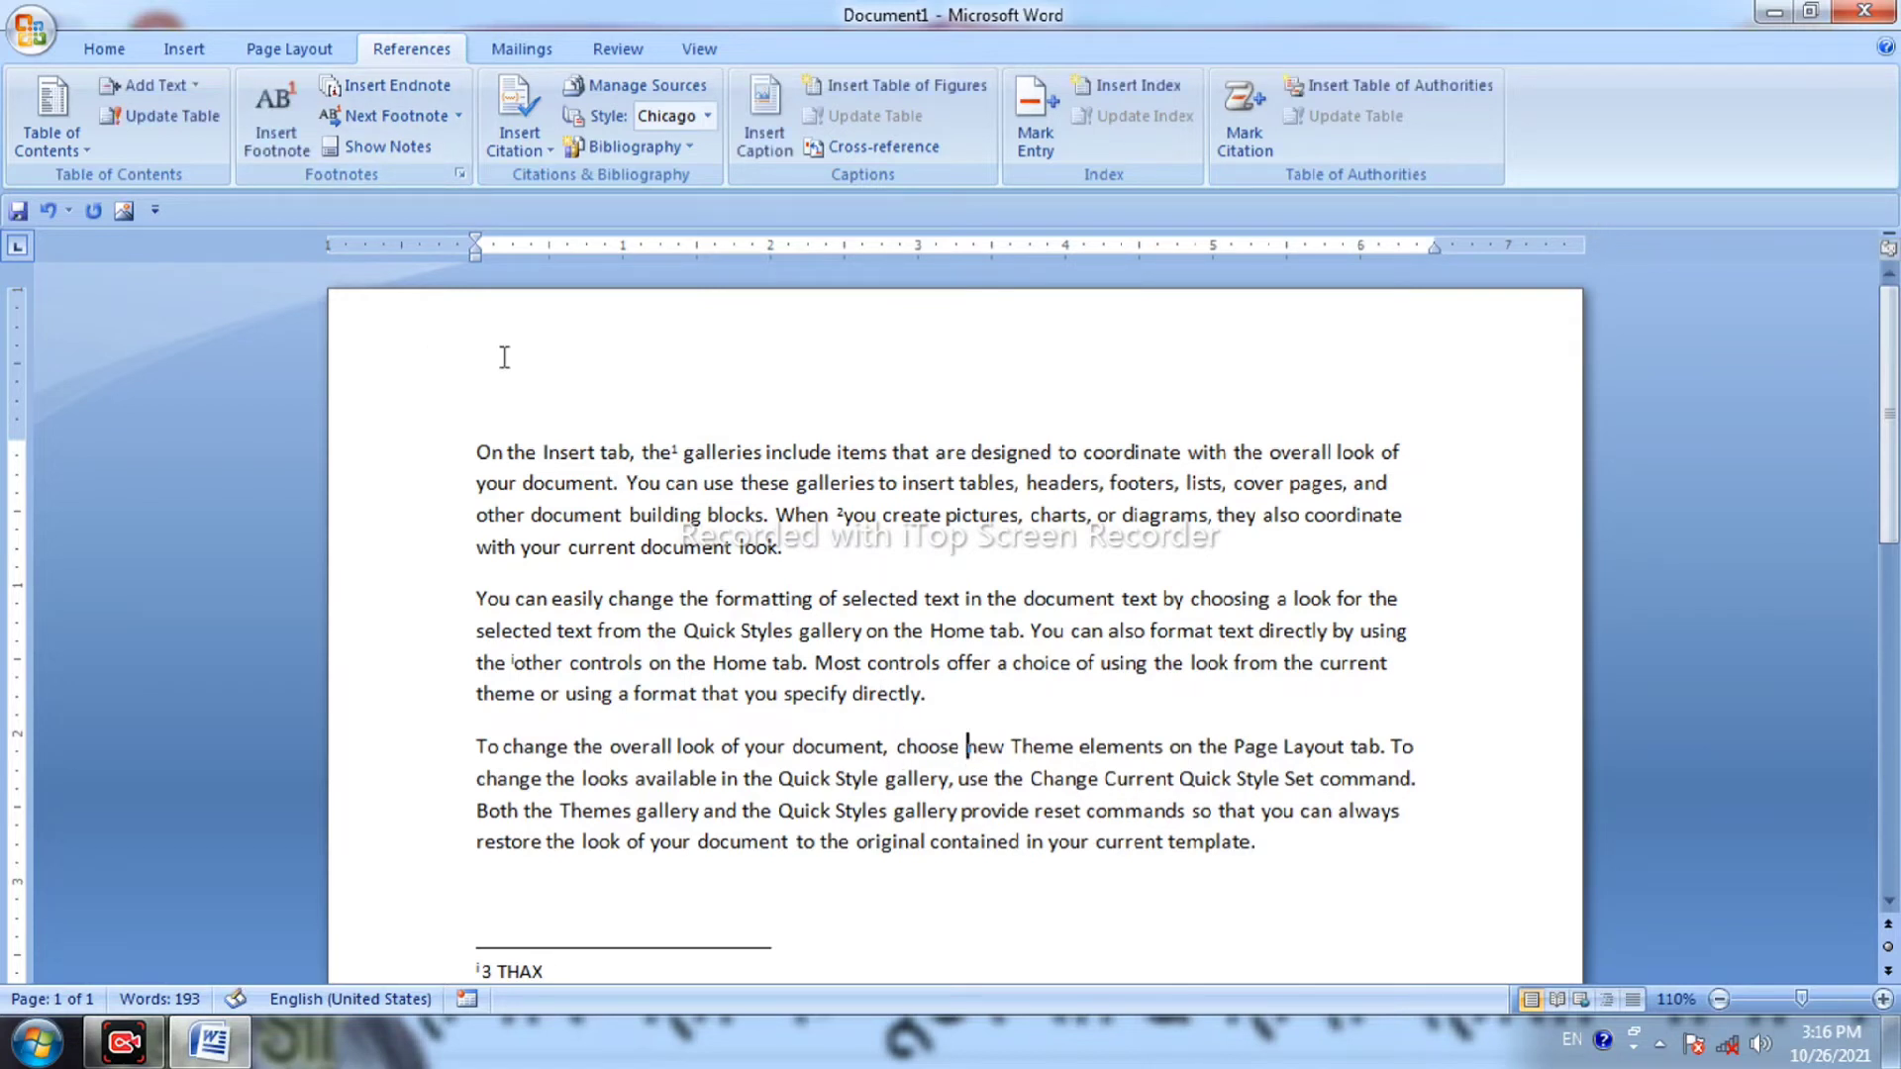
pyautogui.click(396, 87)
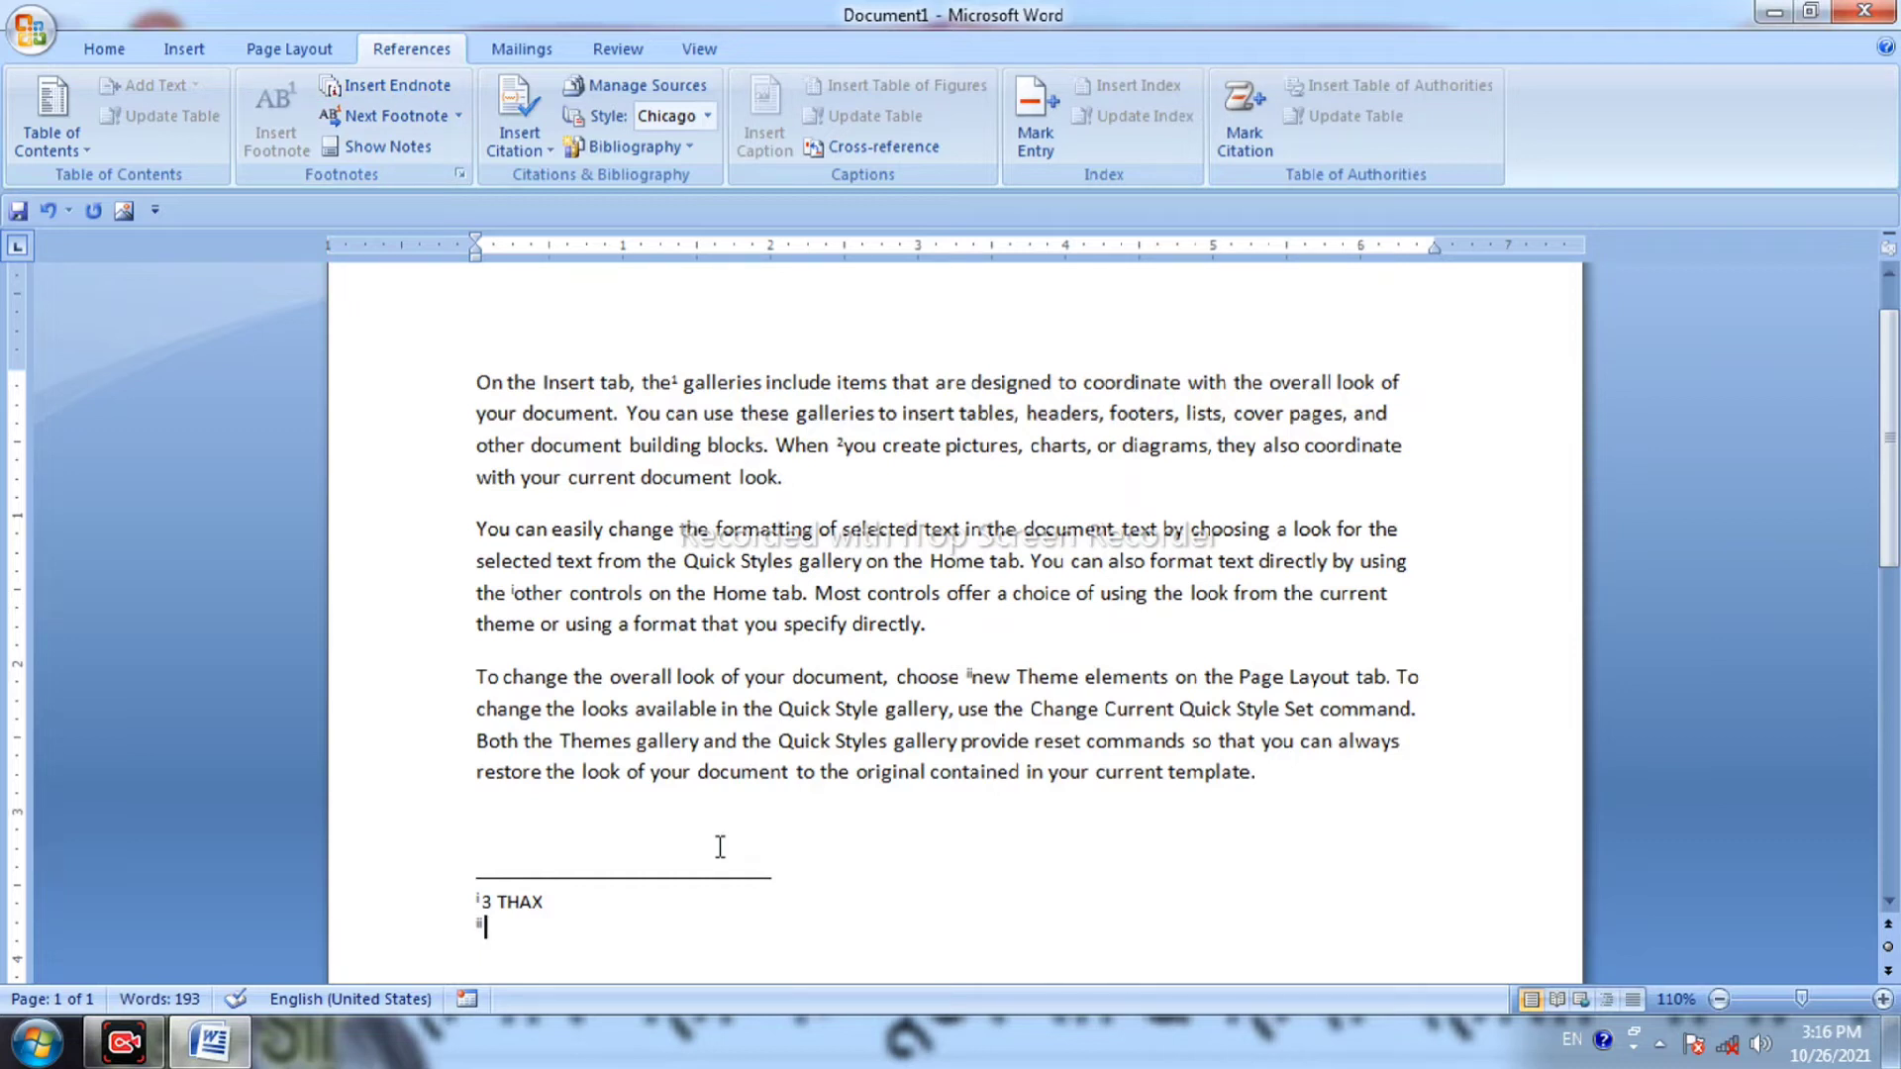
pyautogui.write('LIKE AND SUBSCRIBE')
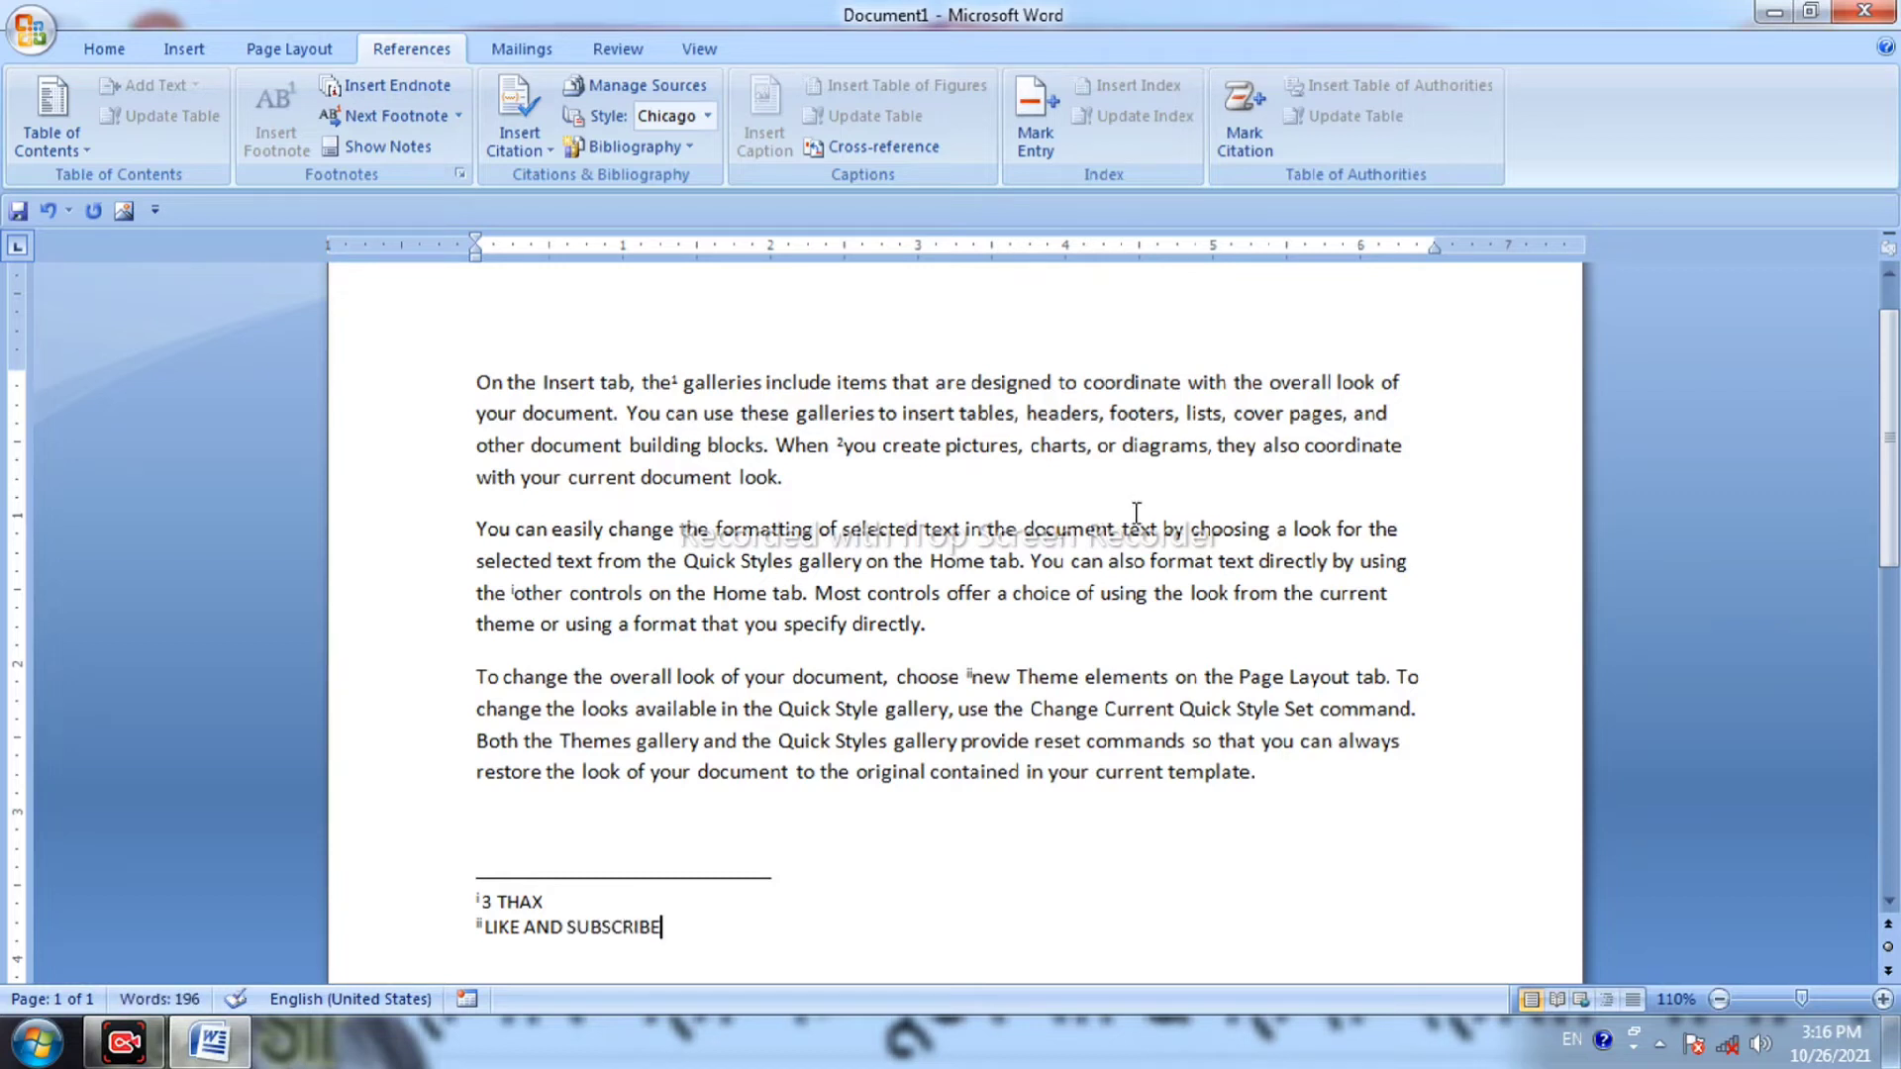
pyautogui.click(993, 705)
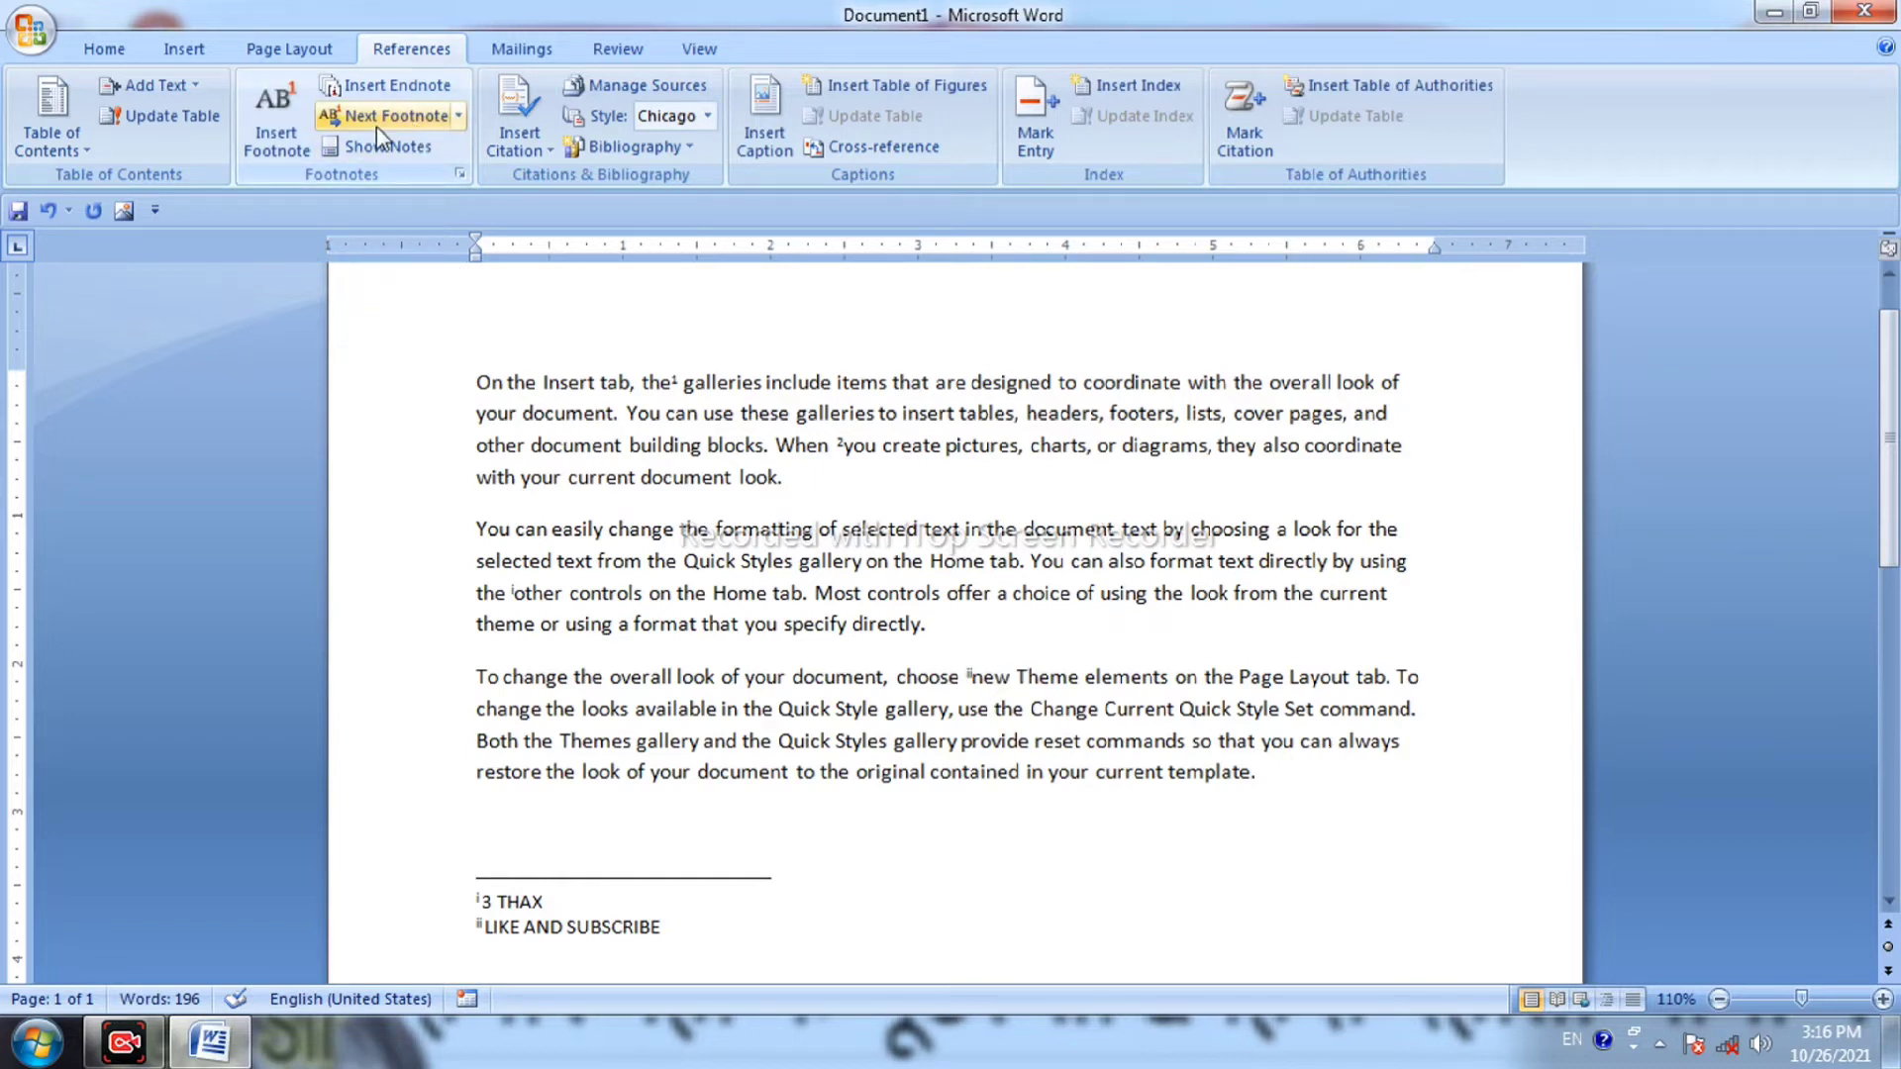
pyautogui.scroll(-5, 785, 544)
pyautogui.scroll(6, 785, 544)
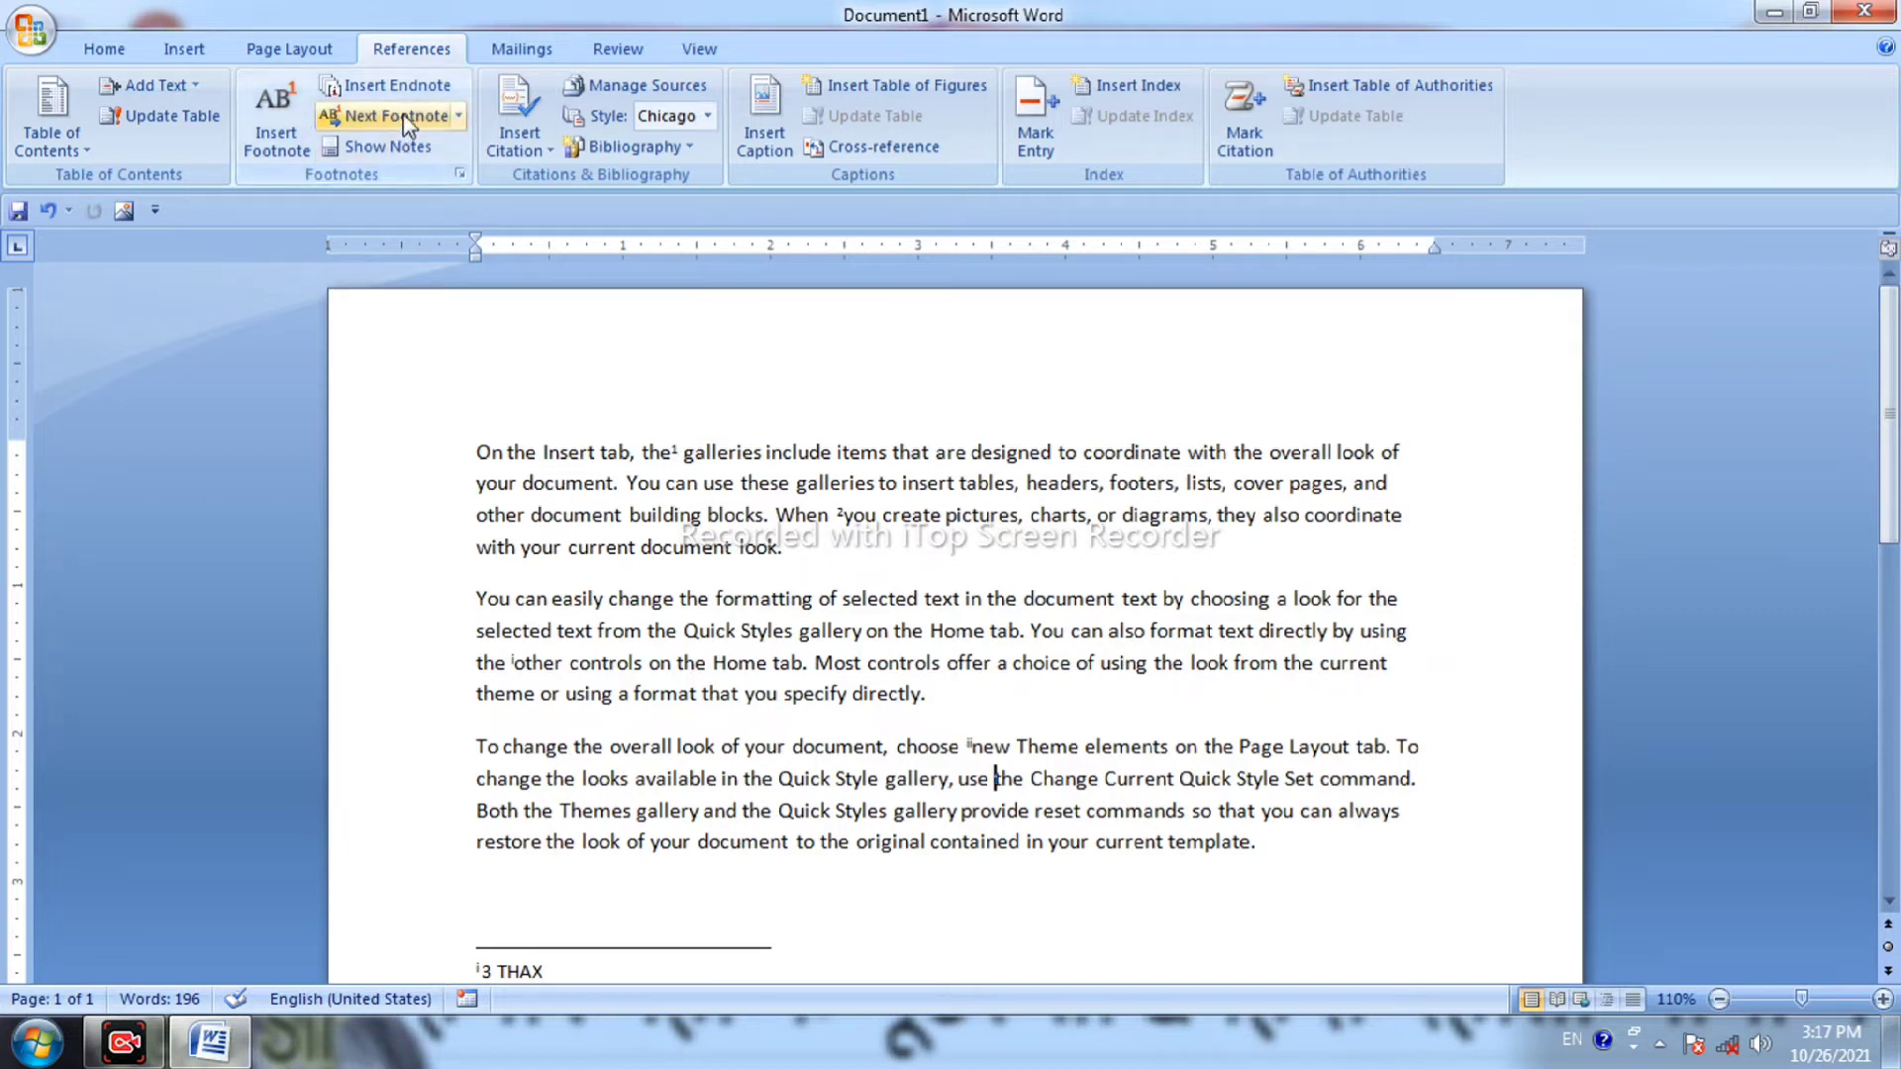
pyautogui.click(459, 117)
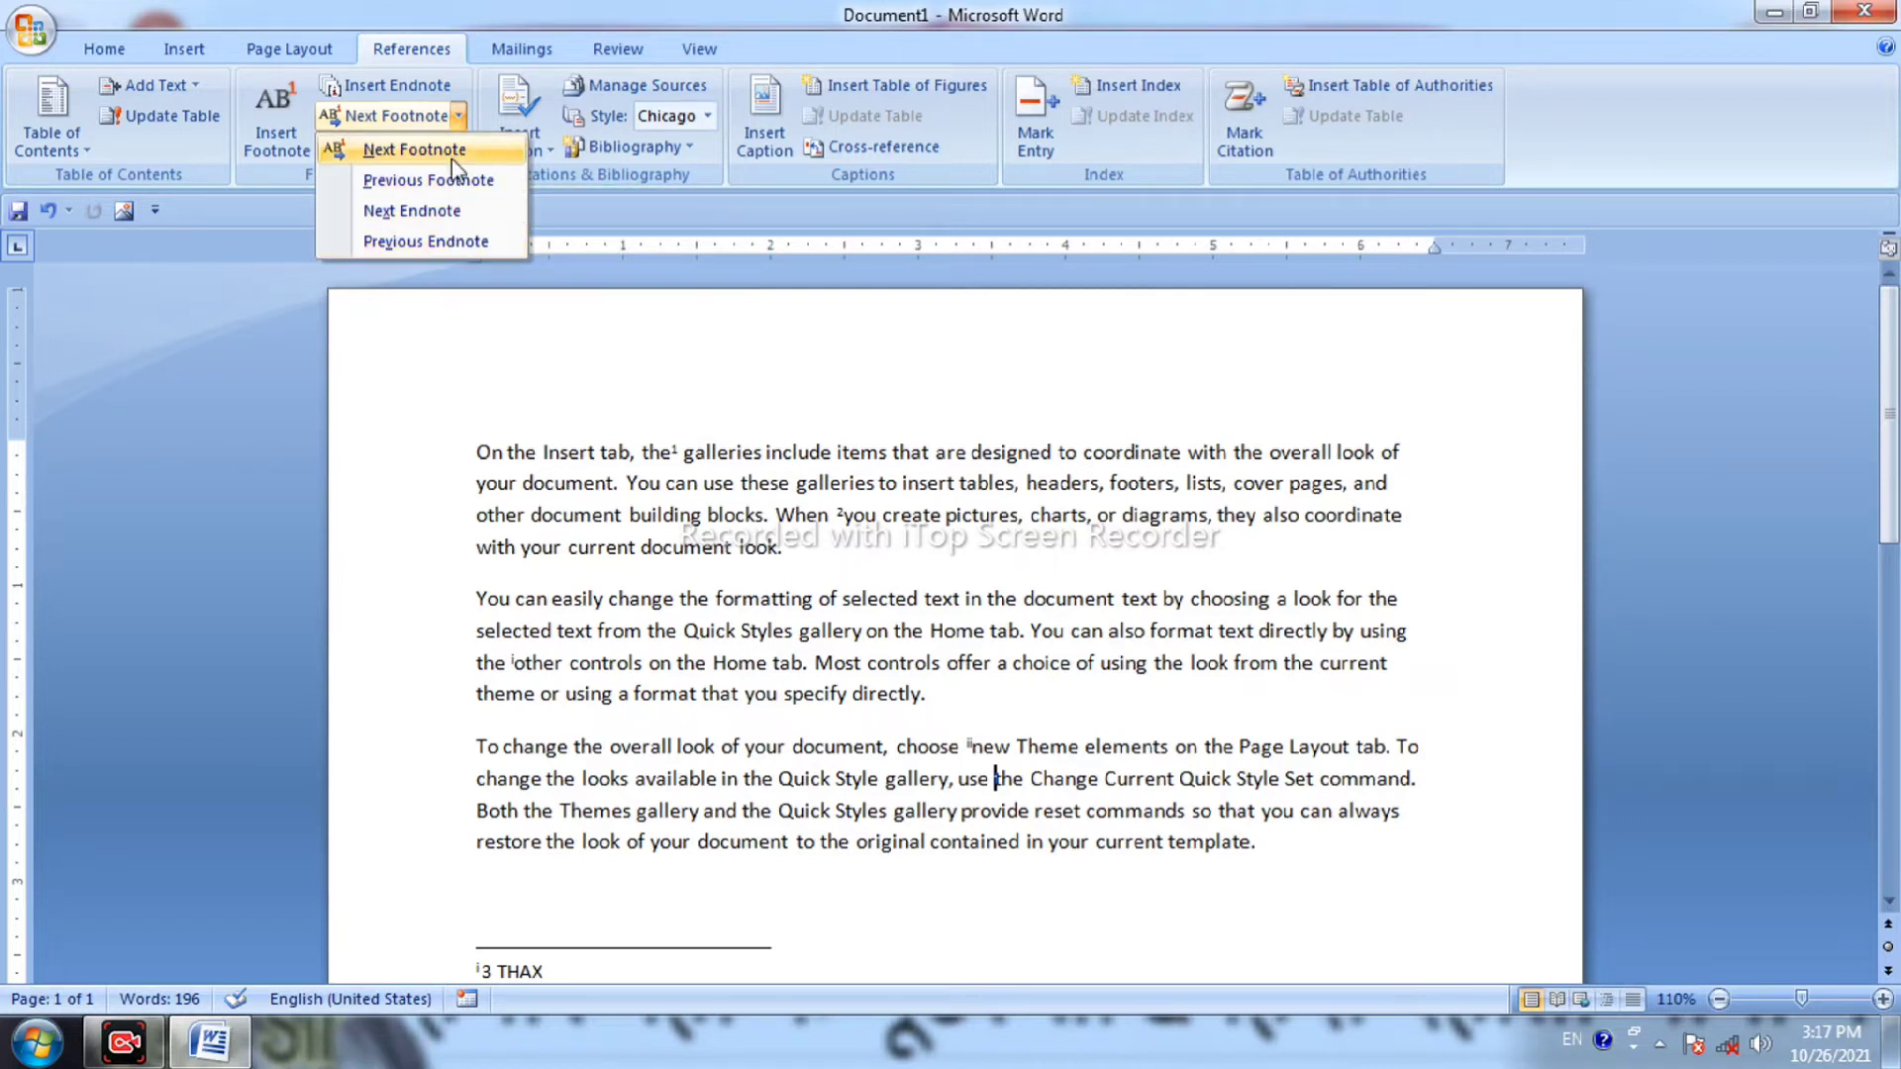
pyautogui.click(607, 297)
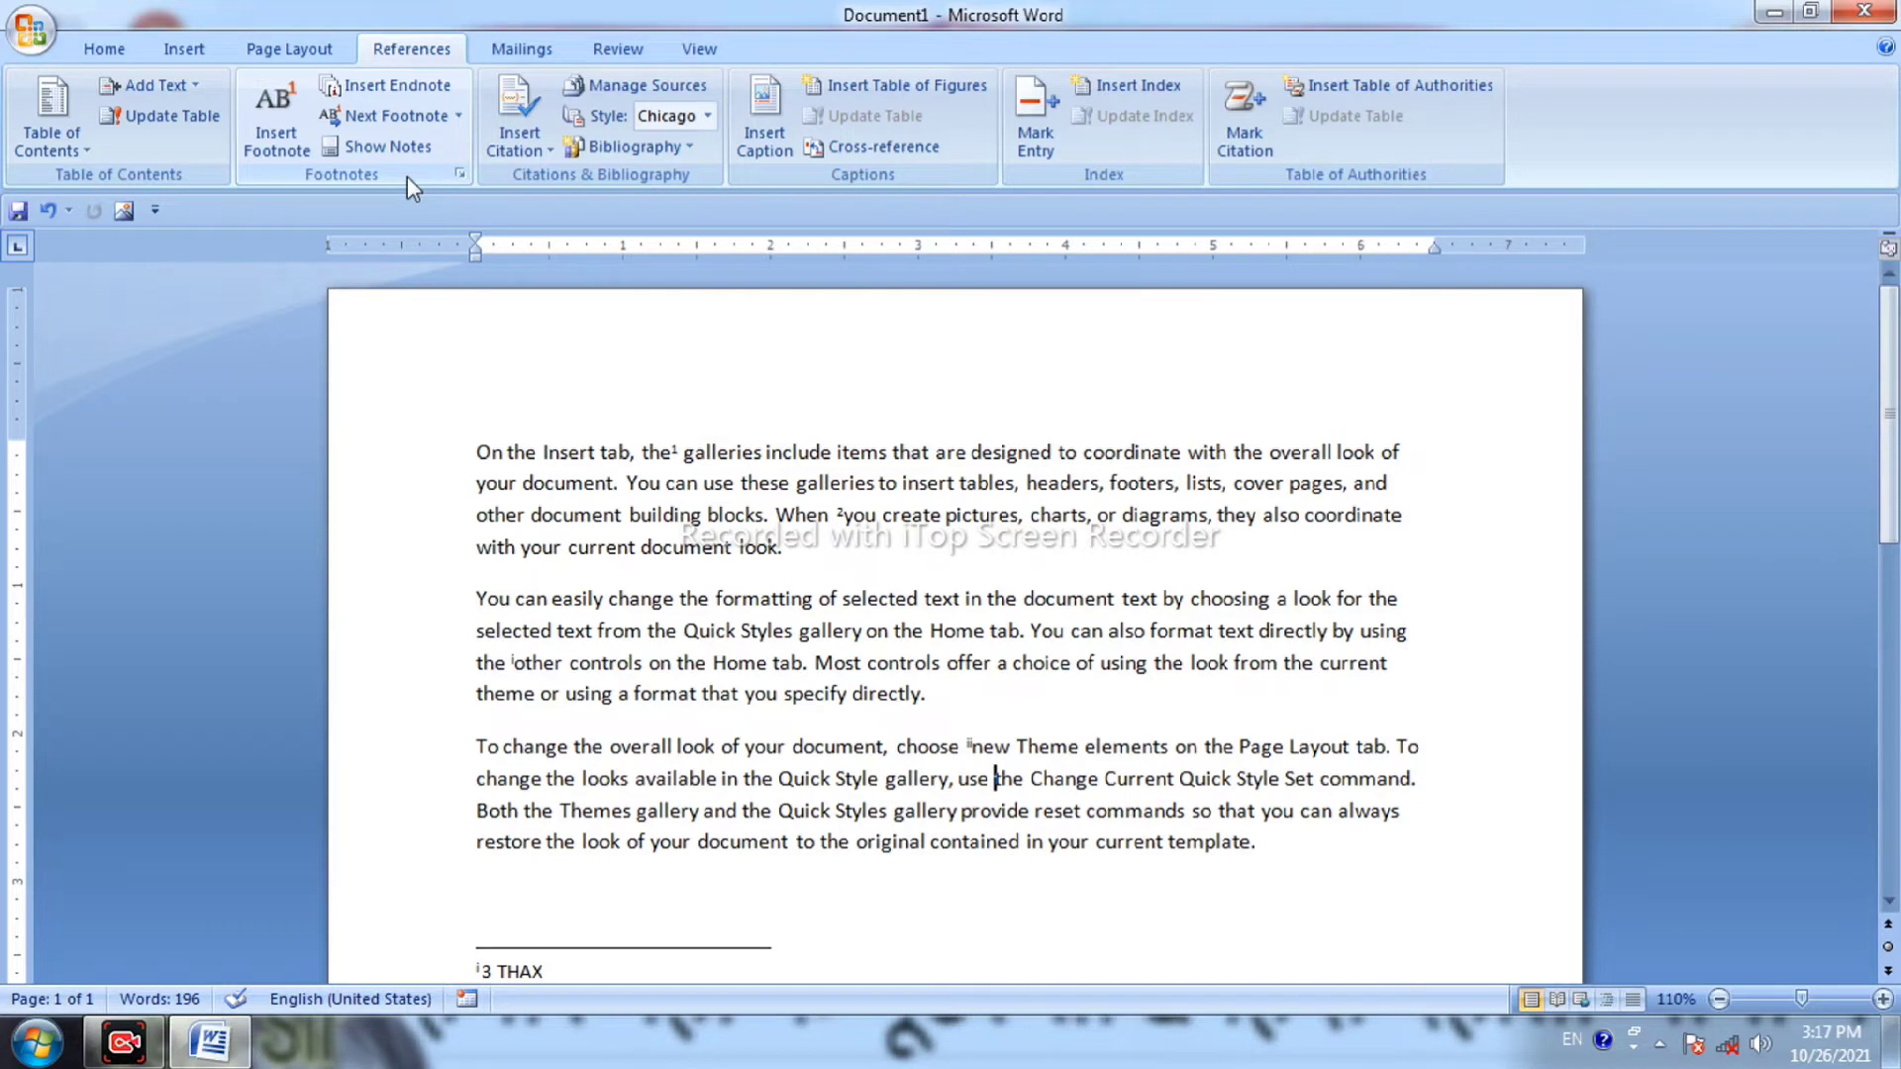
pyautogui.click(400, 146)
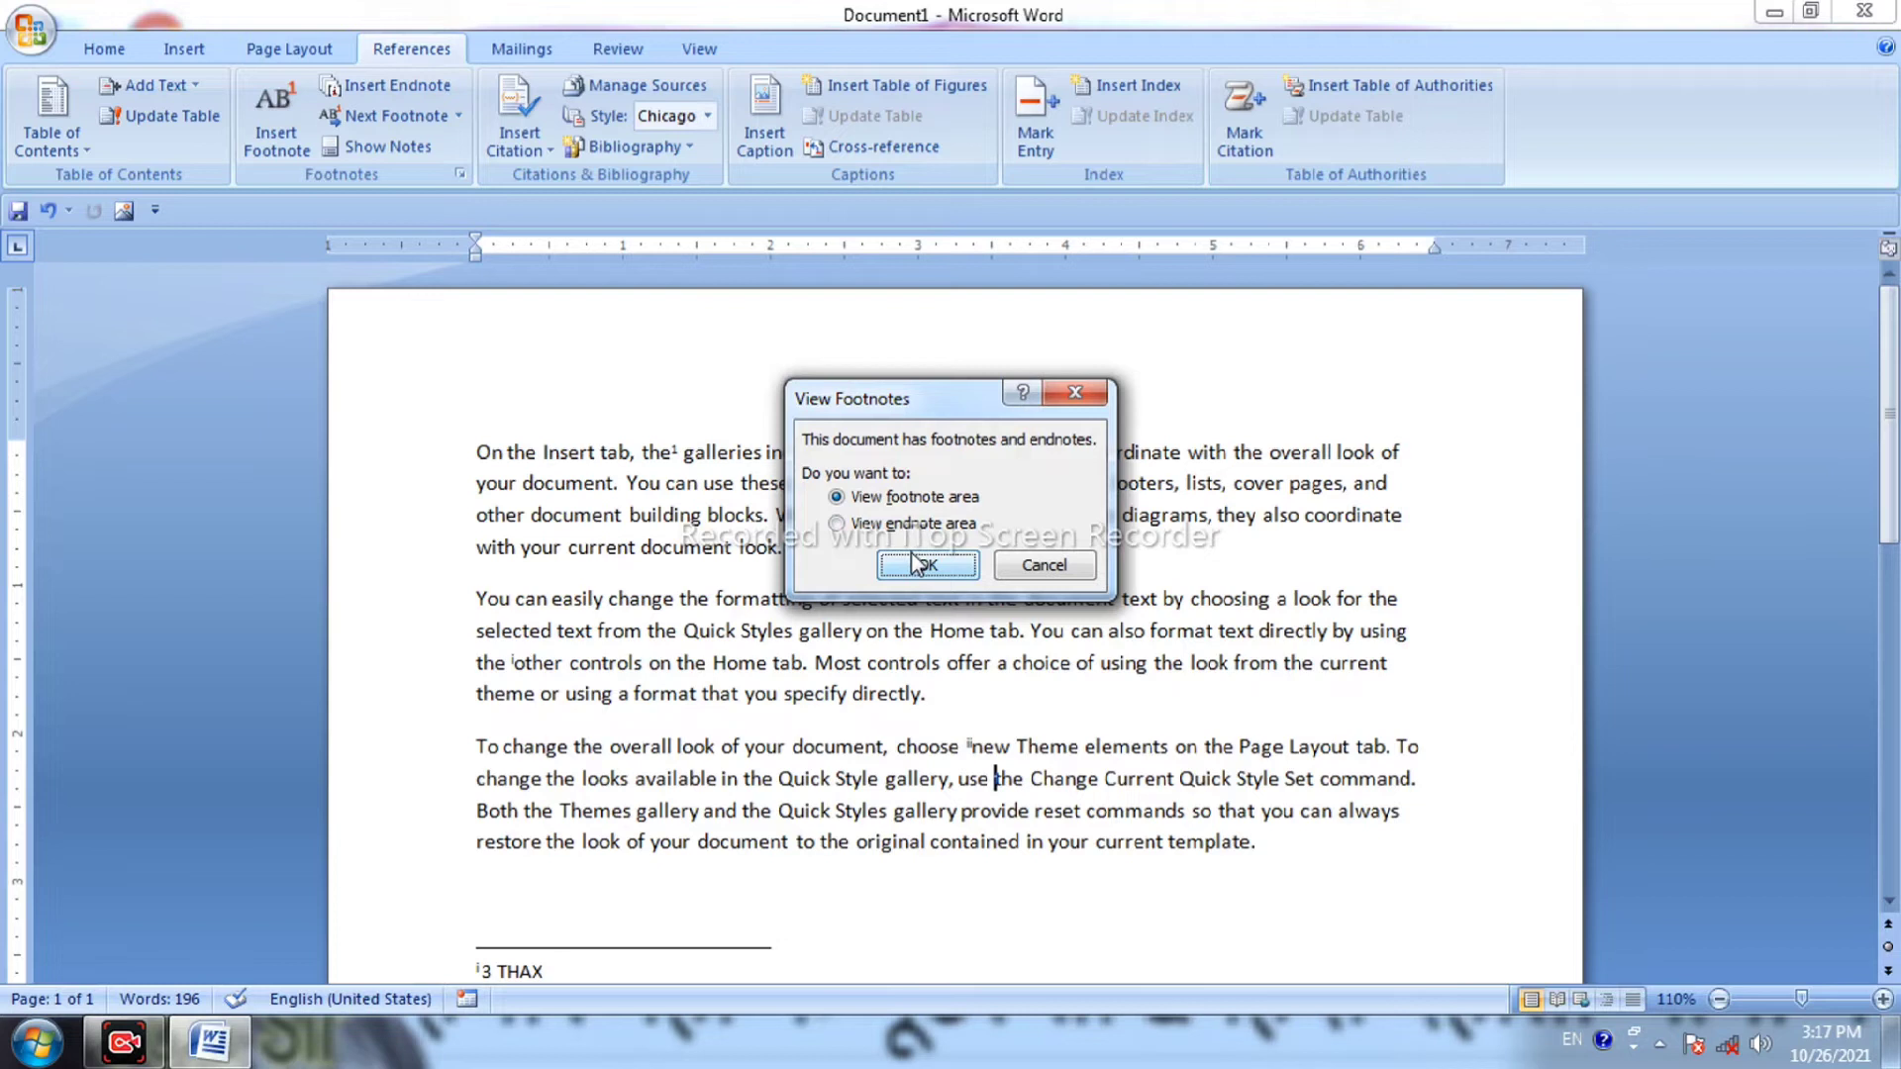
pyautogui.click(913, 564)
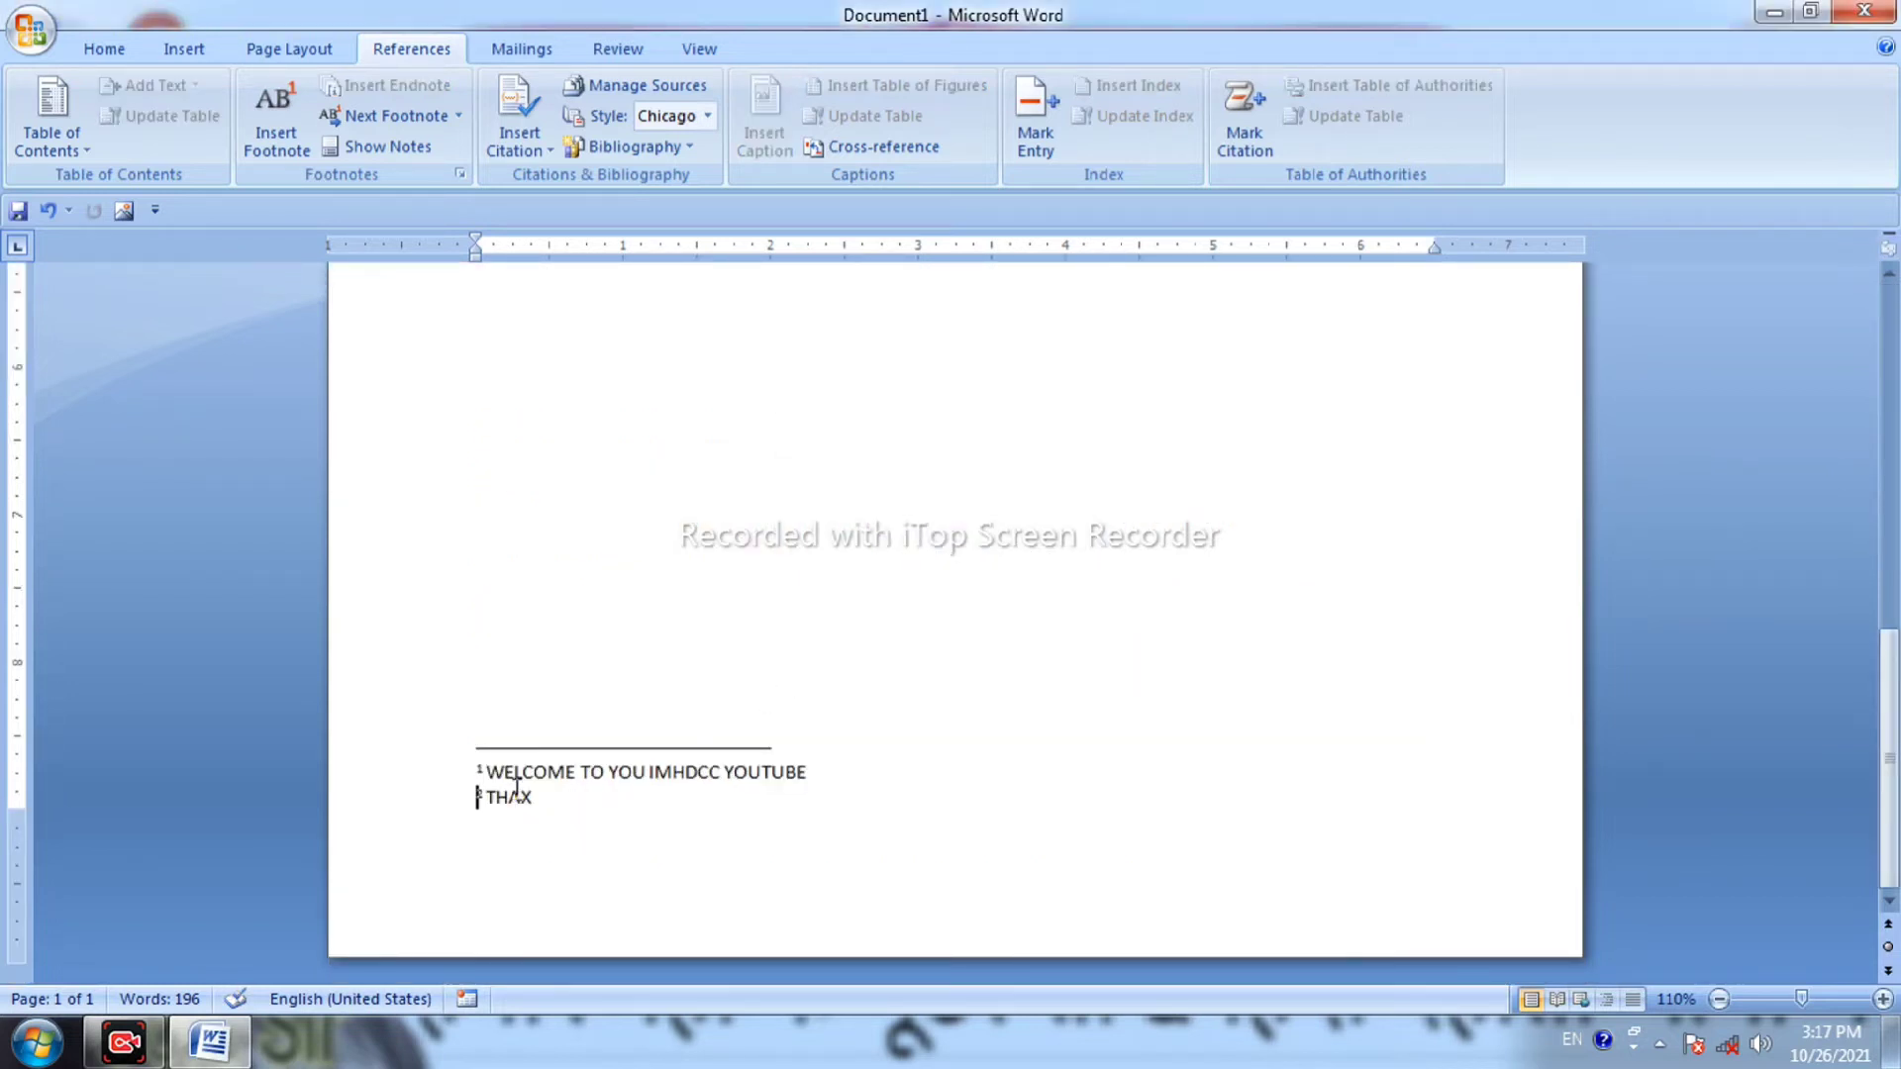
pyautogui.click(374, 148)
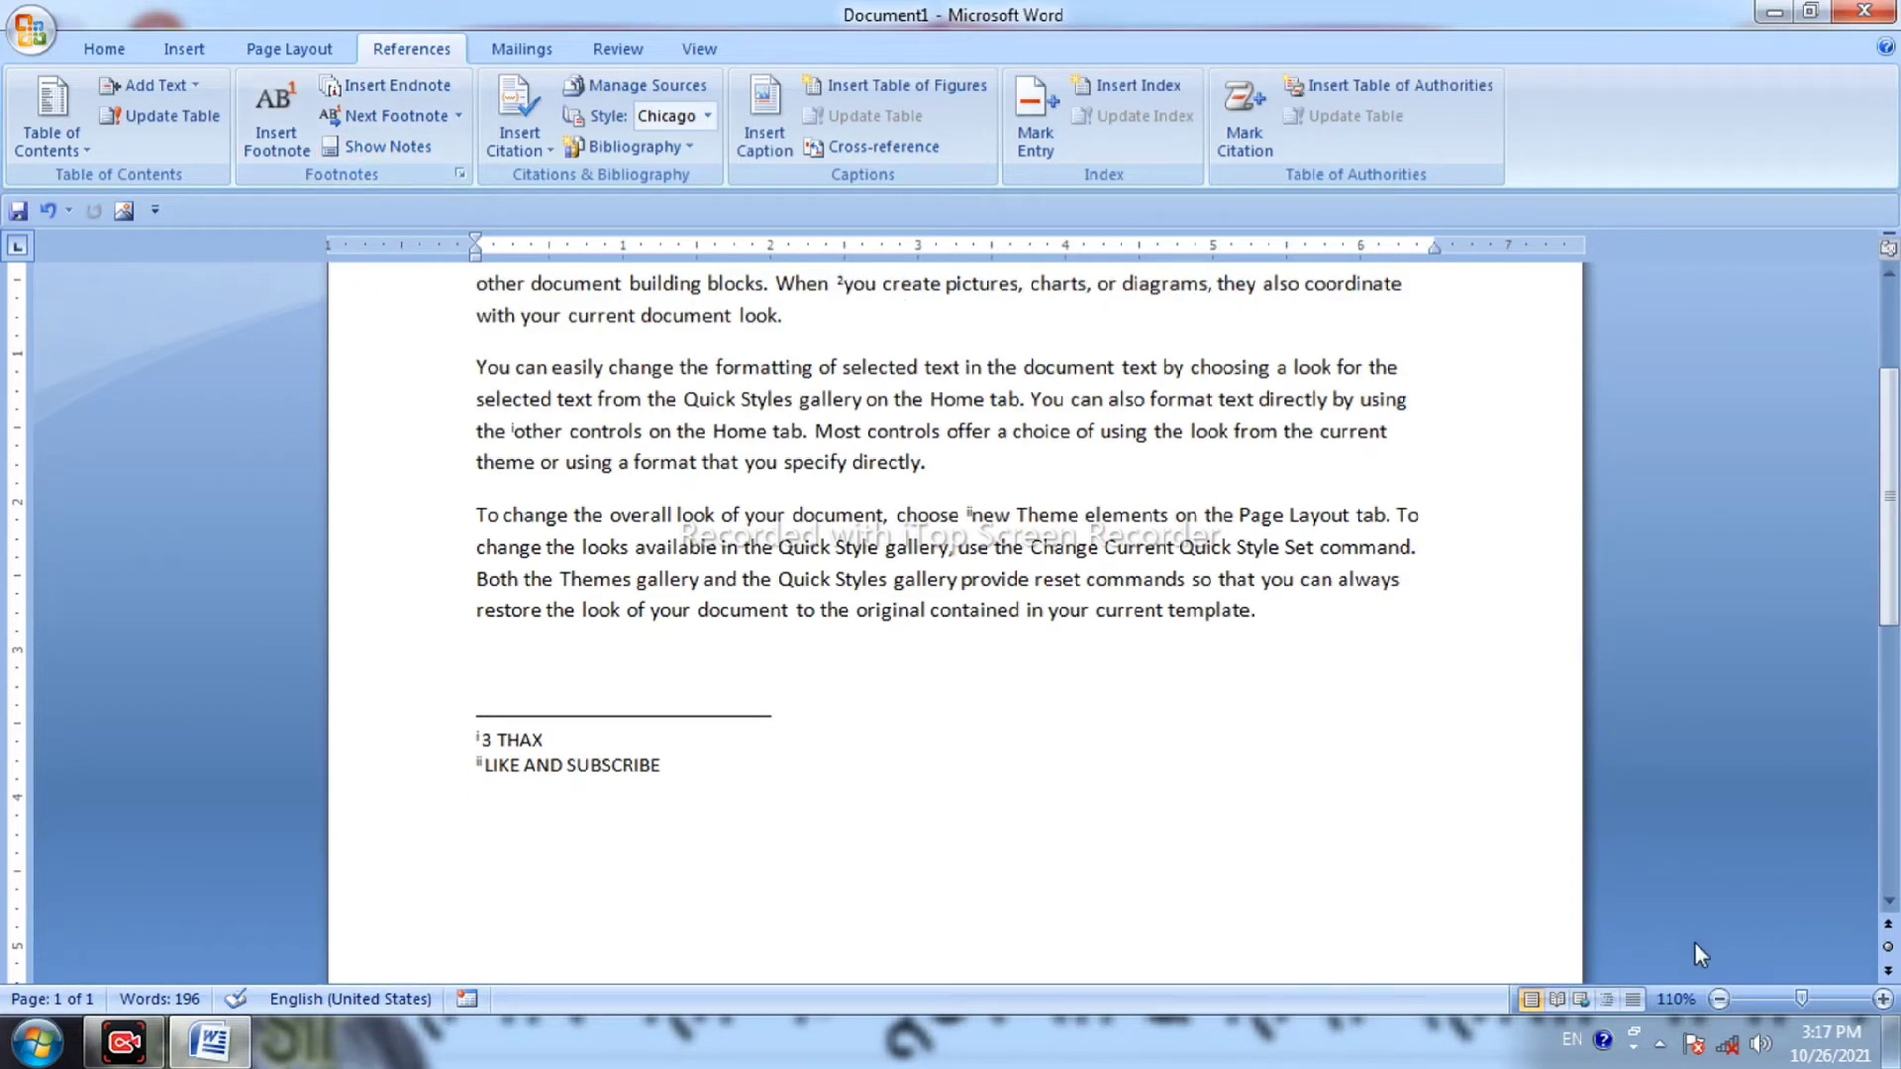
pyautogui.moveTo(1808, 998); pyautogui.dragTo(1811, 998)
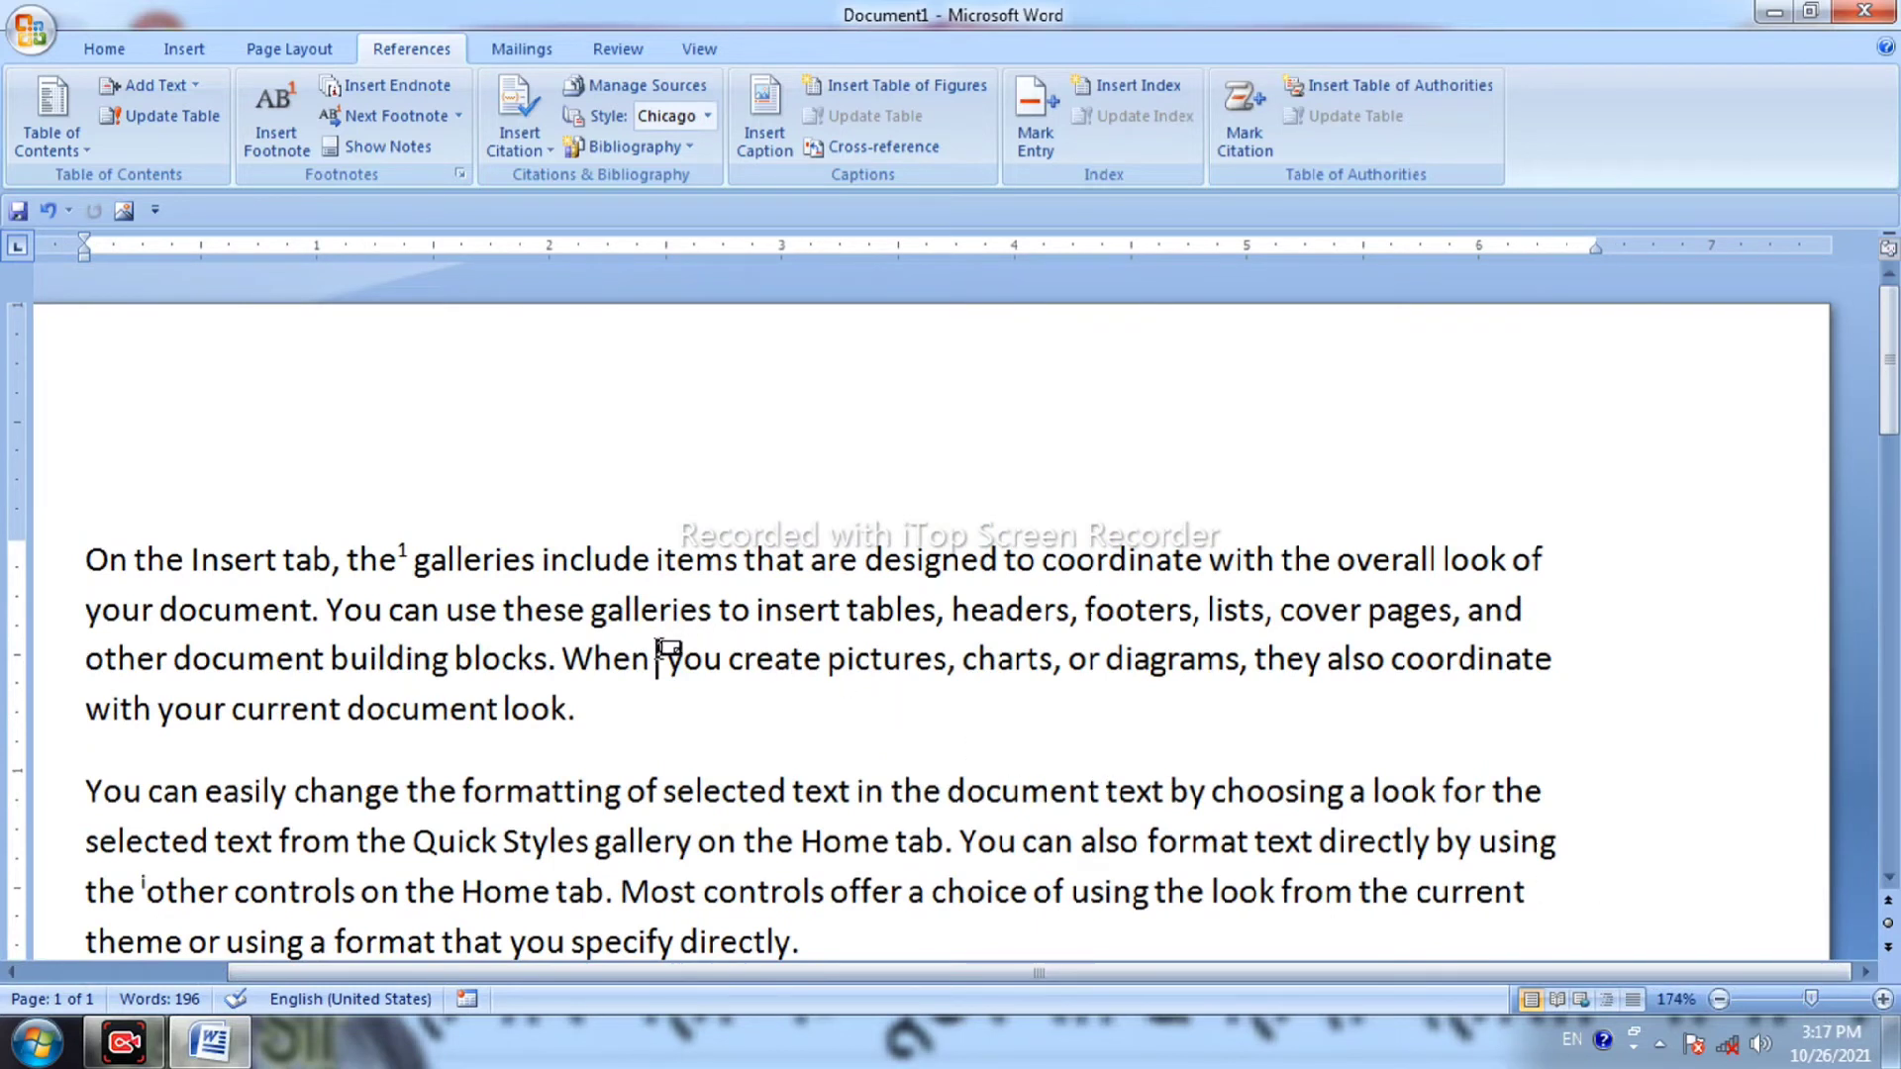
pyautogui.moveTo(661, 649)
pyautogui.click(1717, 1000)
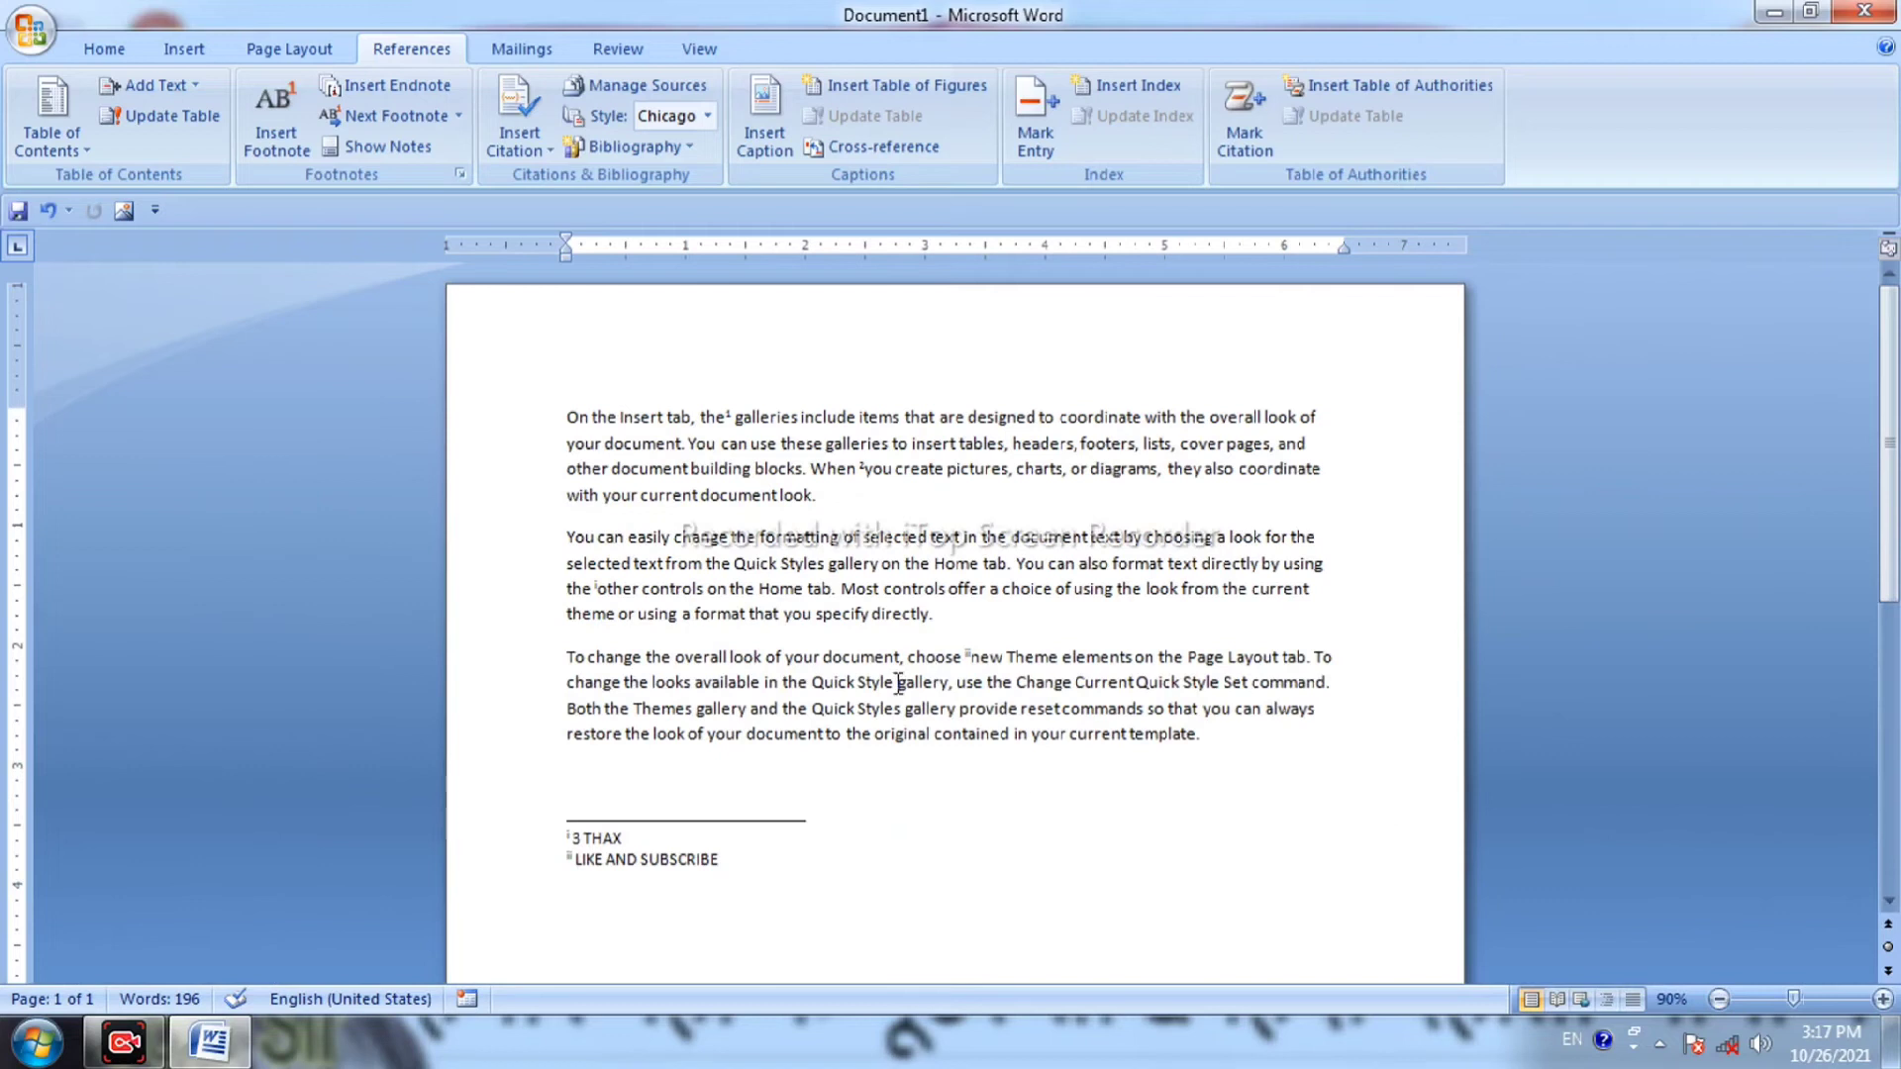
pyautogui.scroll(-6, 849, 756)
pyautogui.scroll(-1, 849, 755)
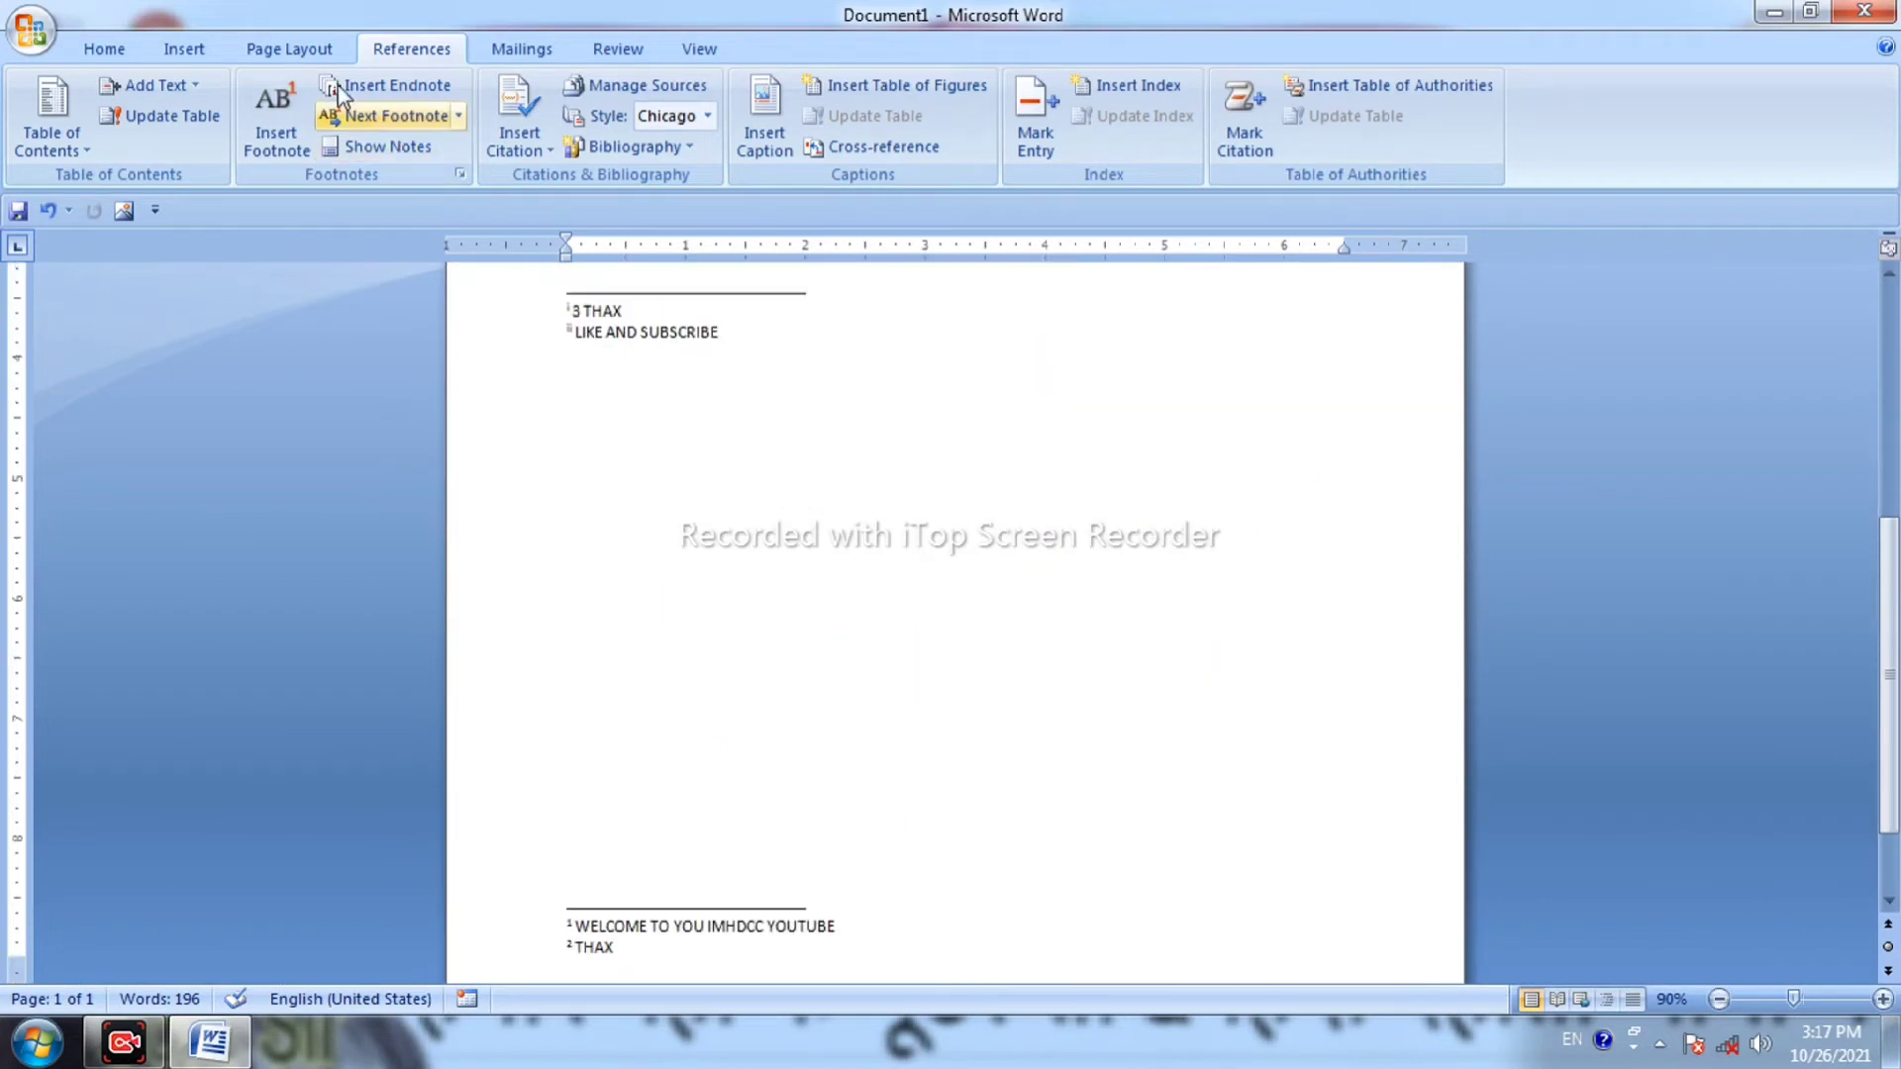
pyautogui.click(448, 119)
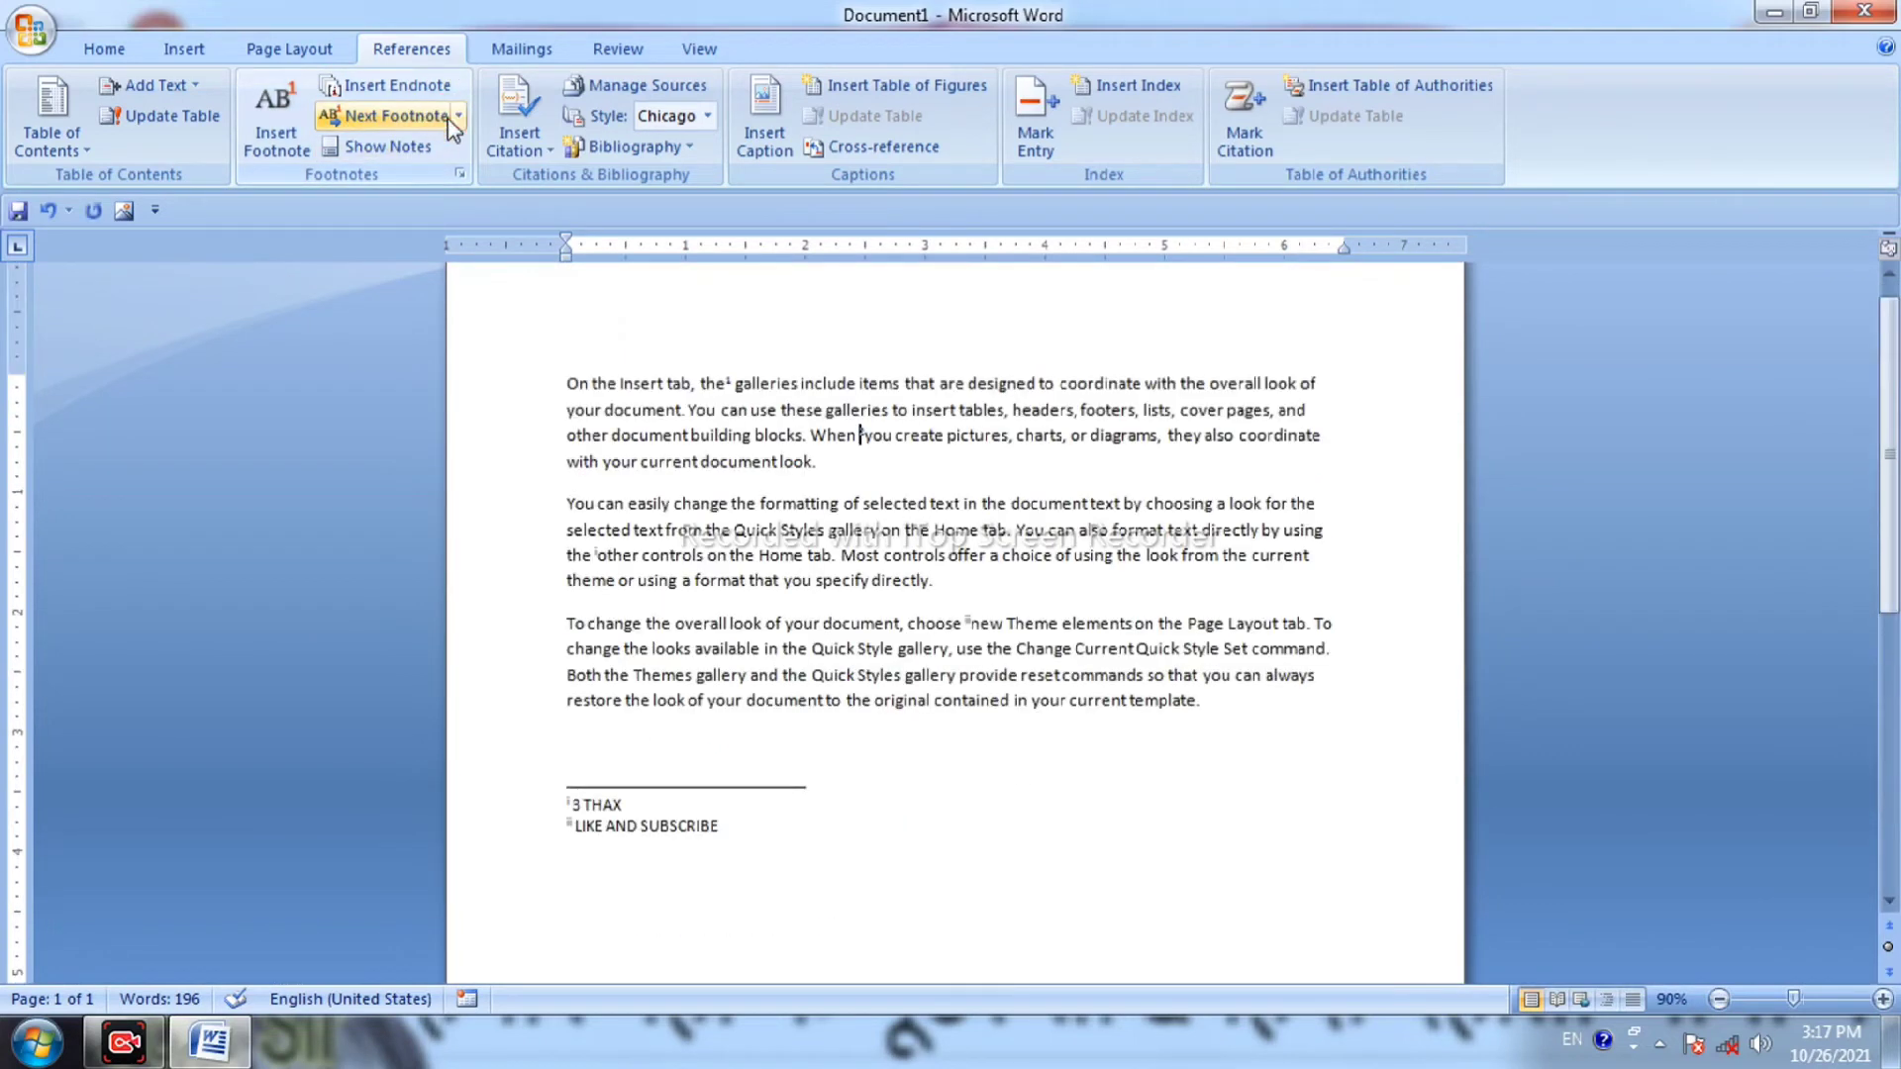
pyautogui.click(458, 116)
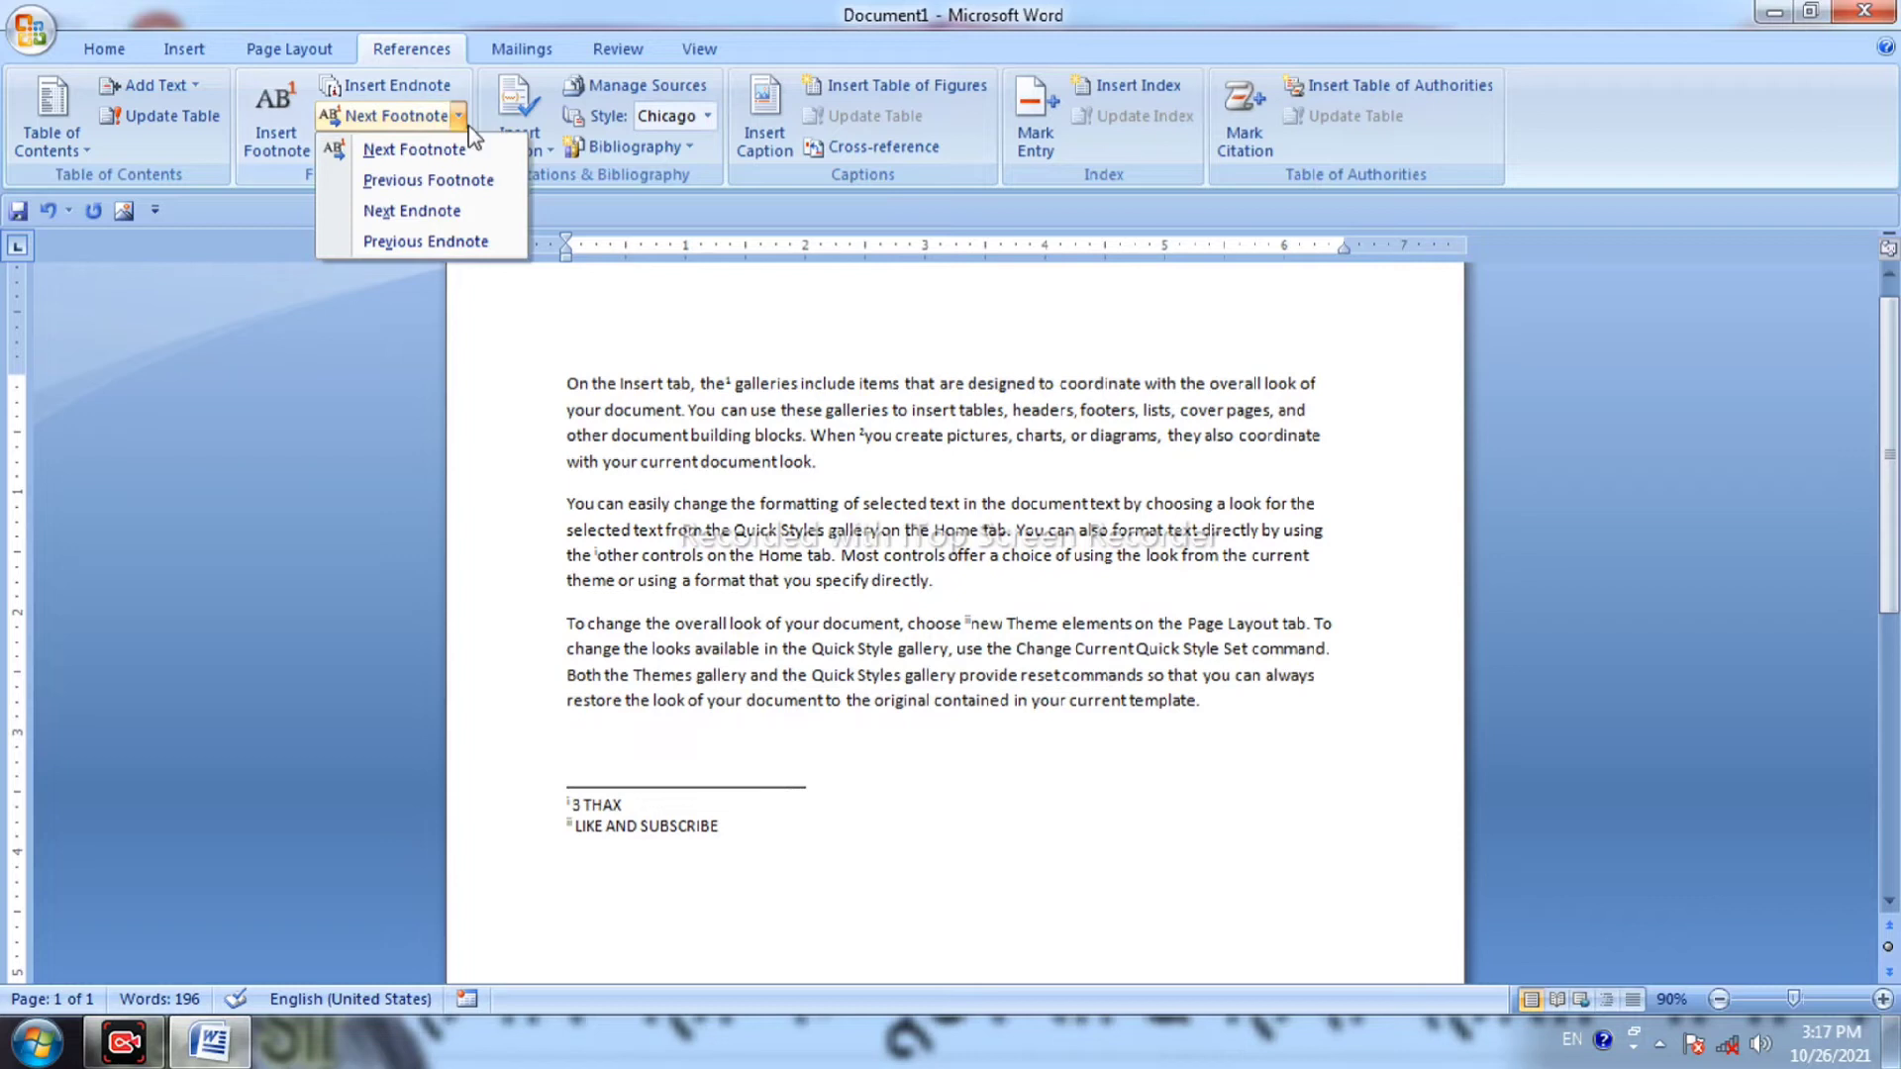
pyautogui.click(476, 180)
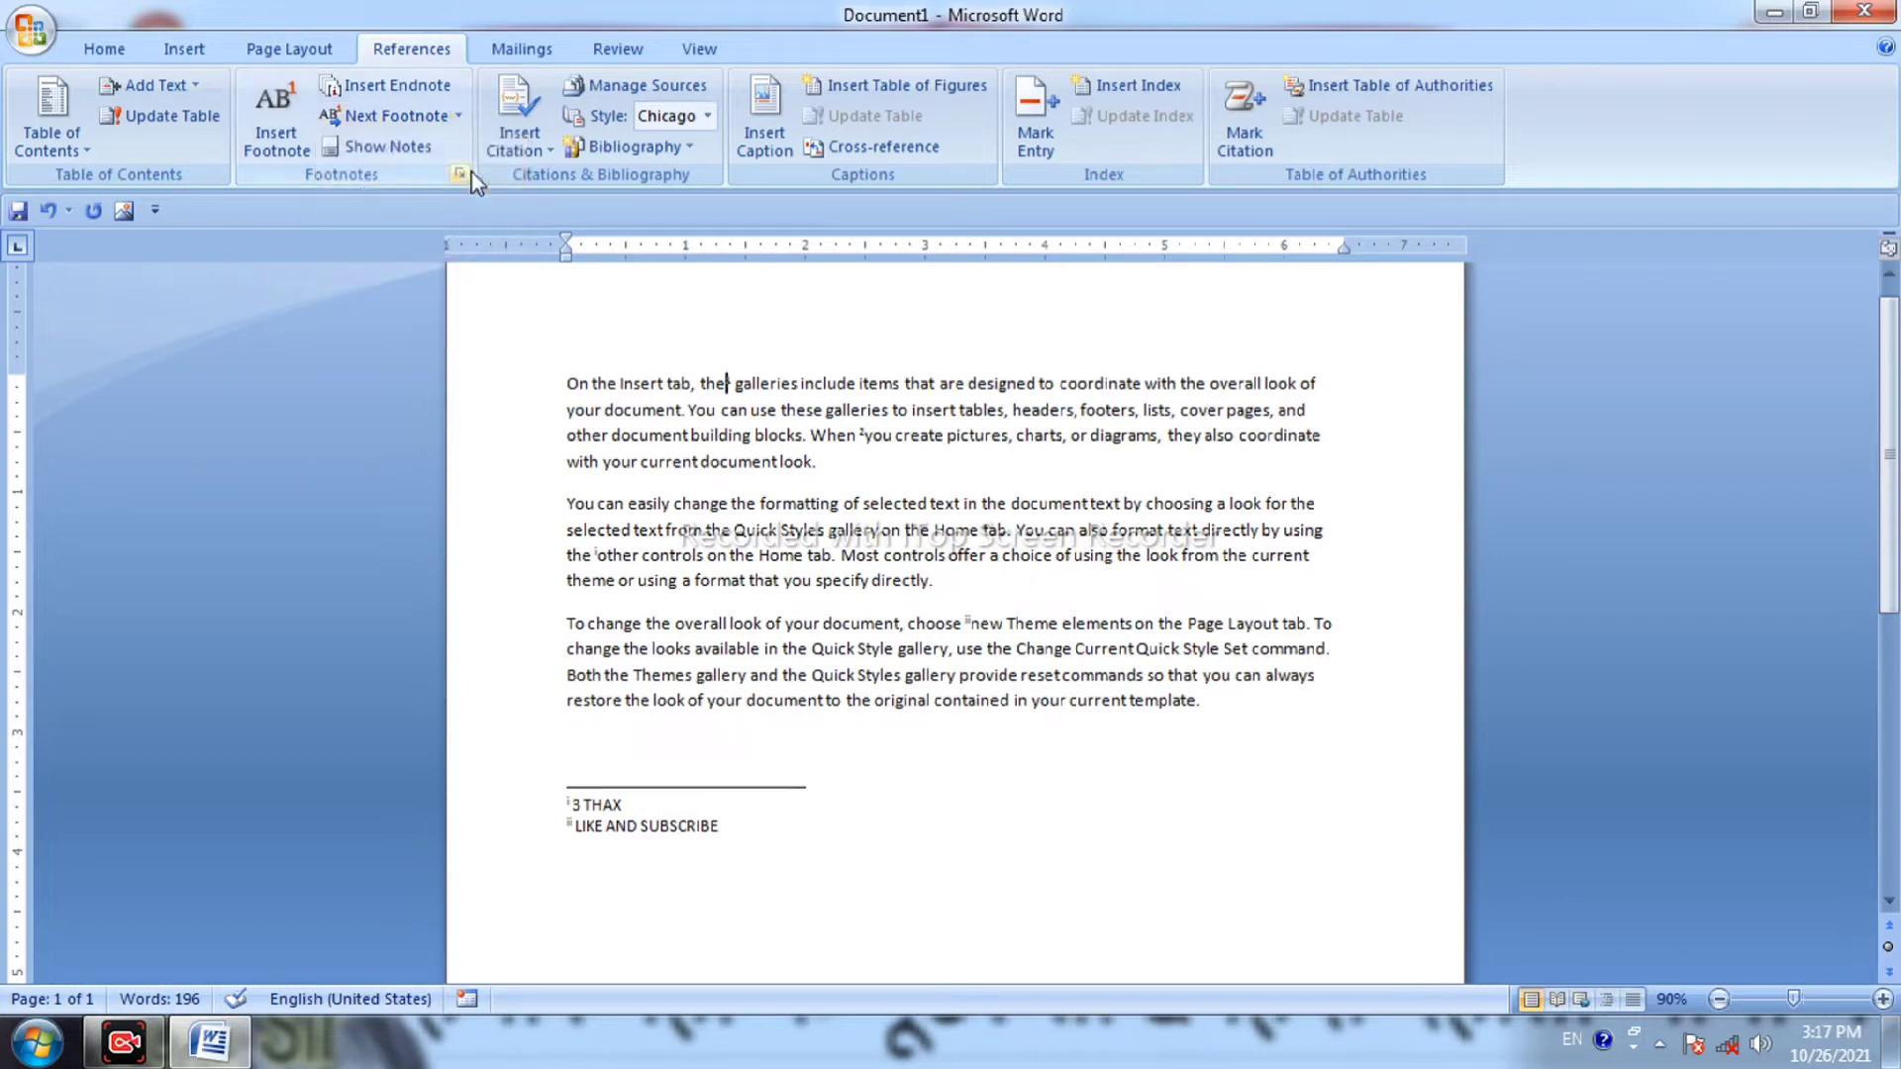
pyautogui.click(386, 154)
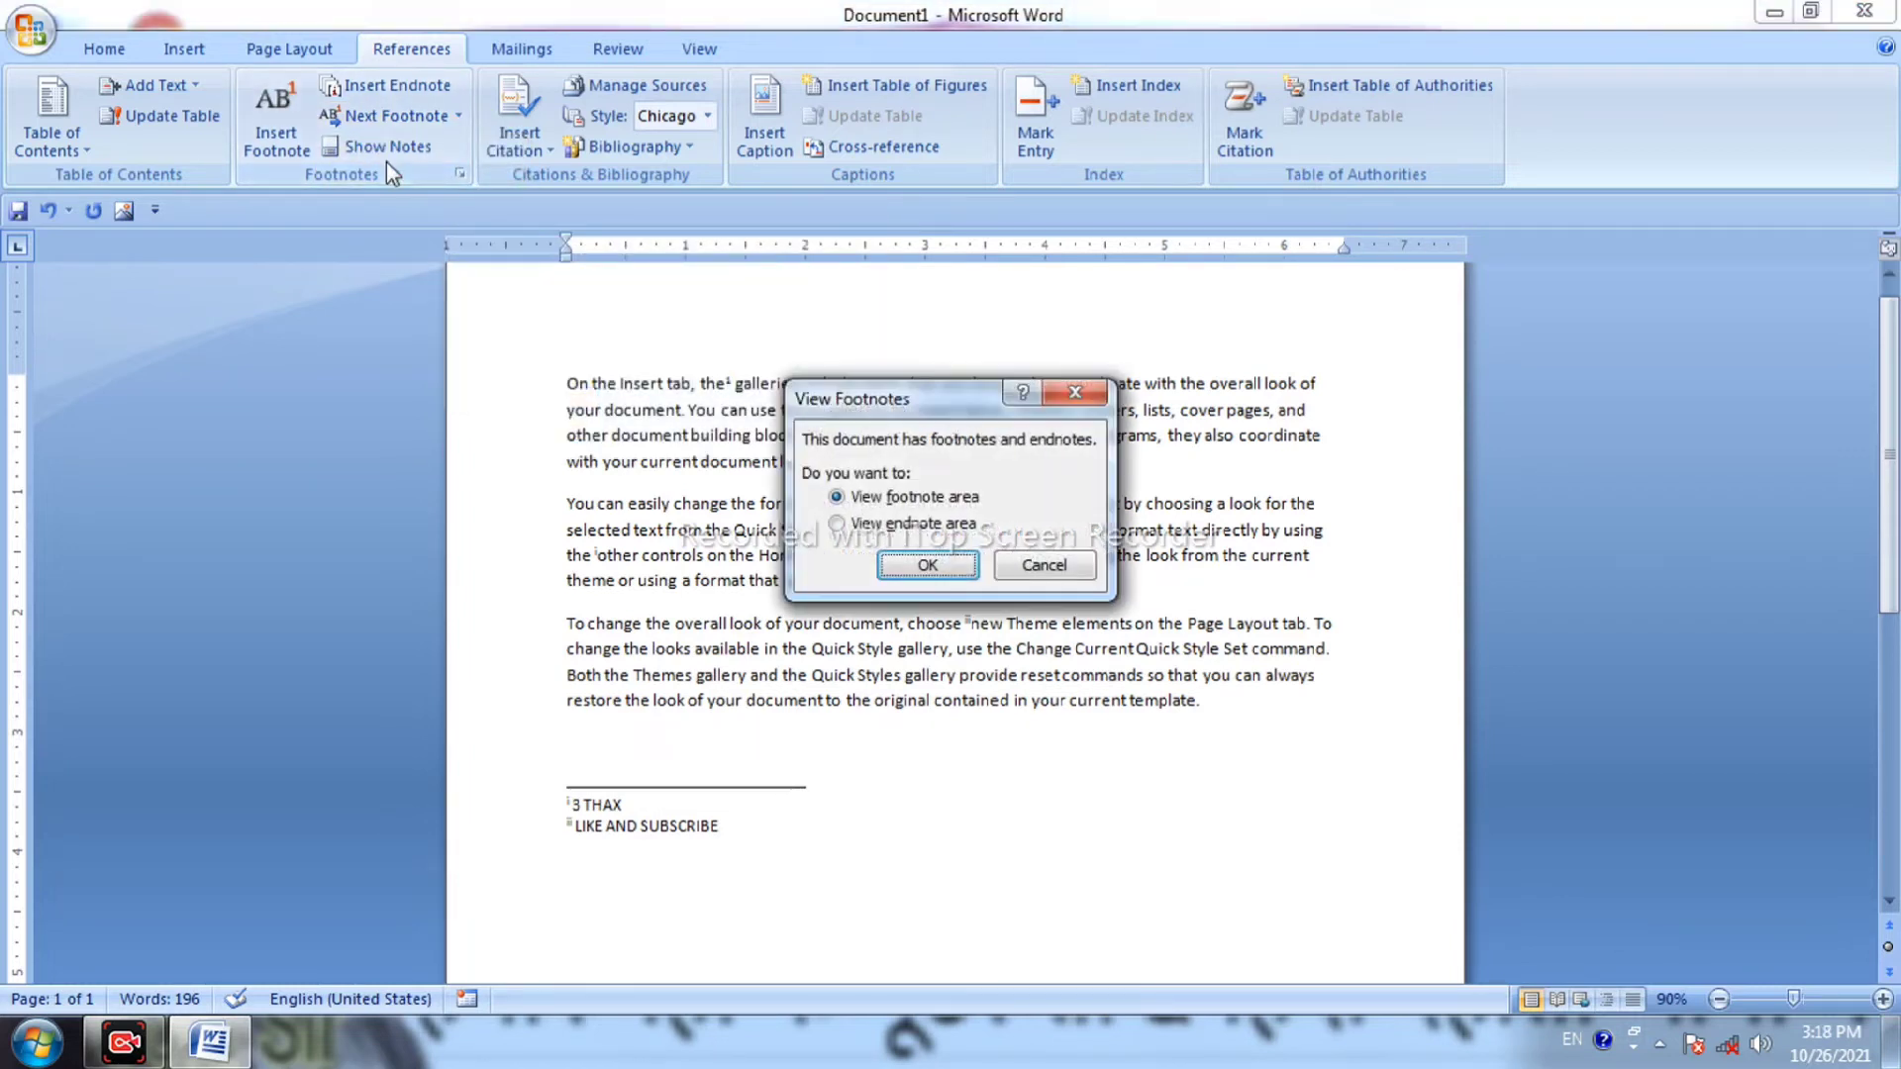
pyautogui.click(930, 559)
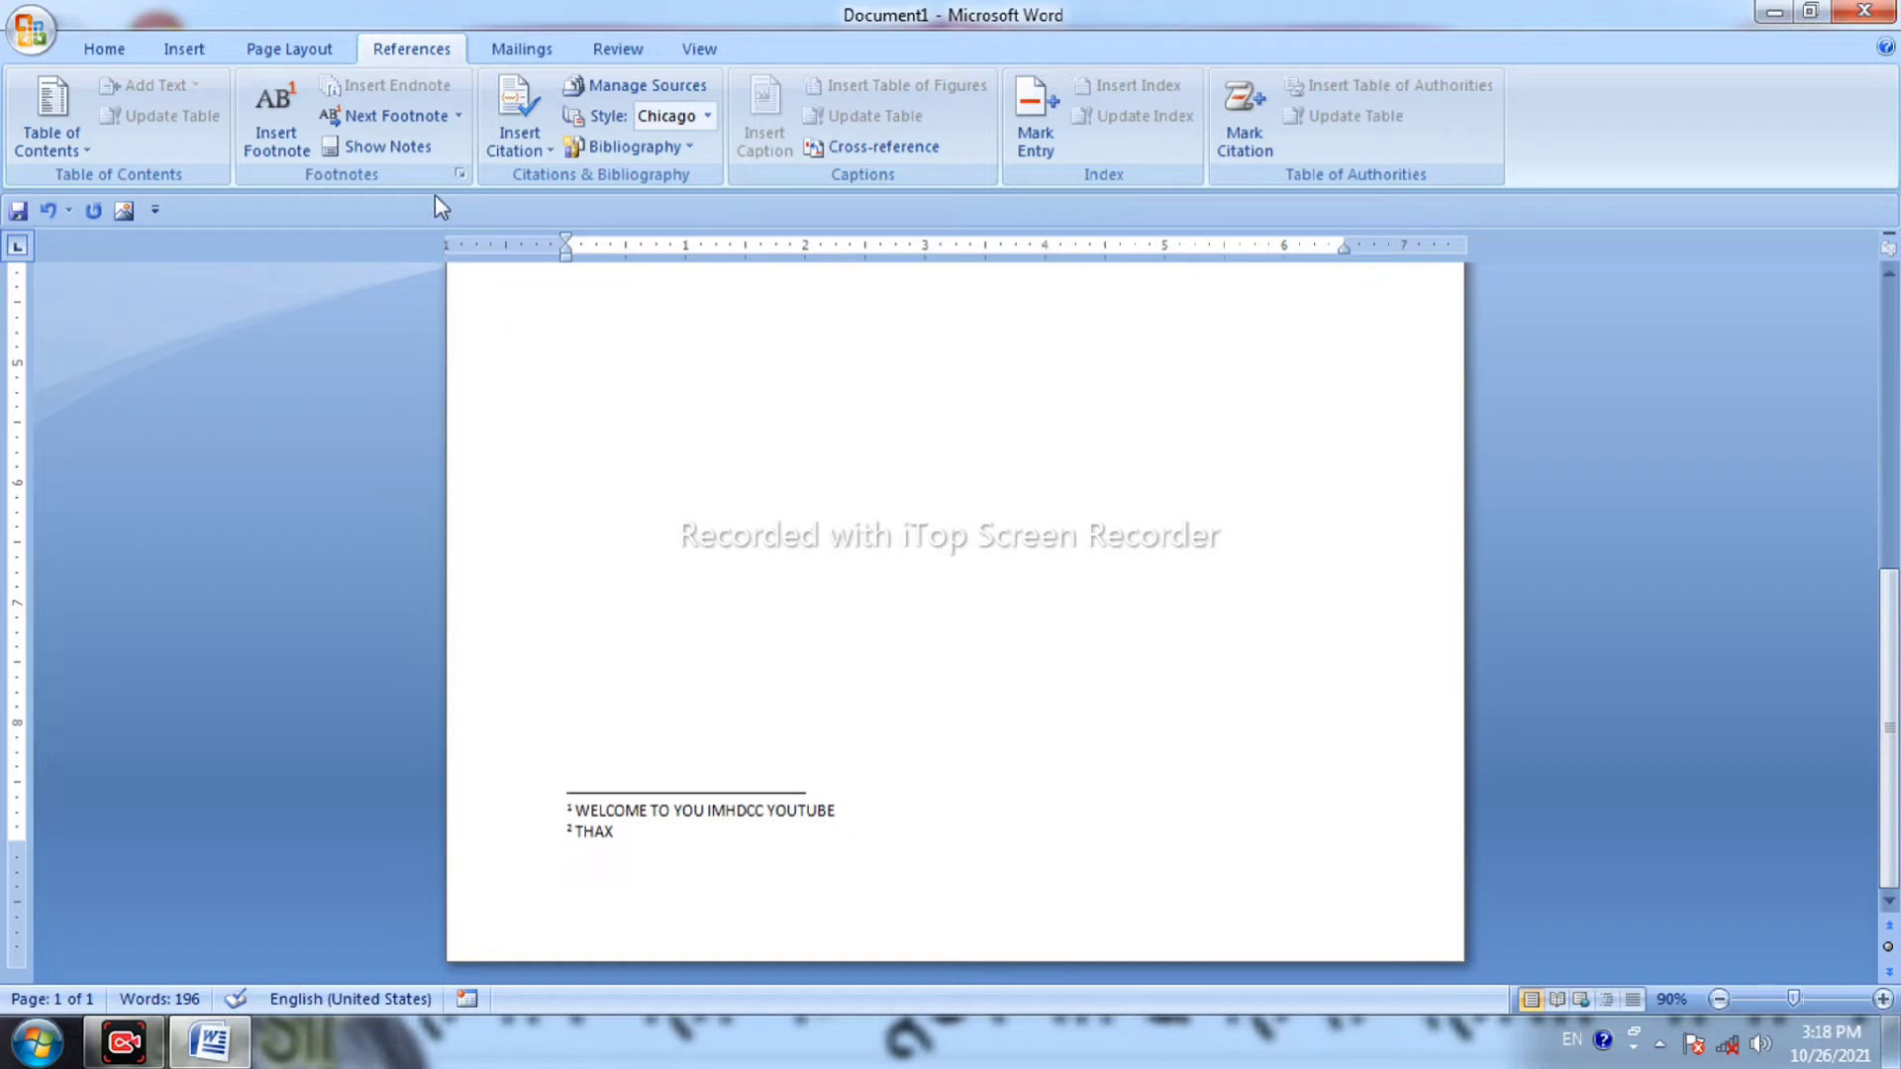
pyautogui.click(398, 157)
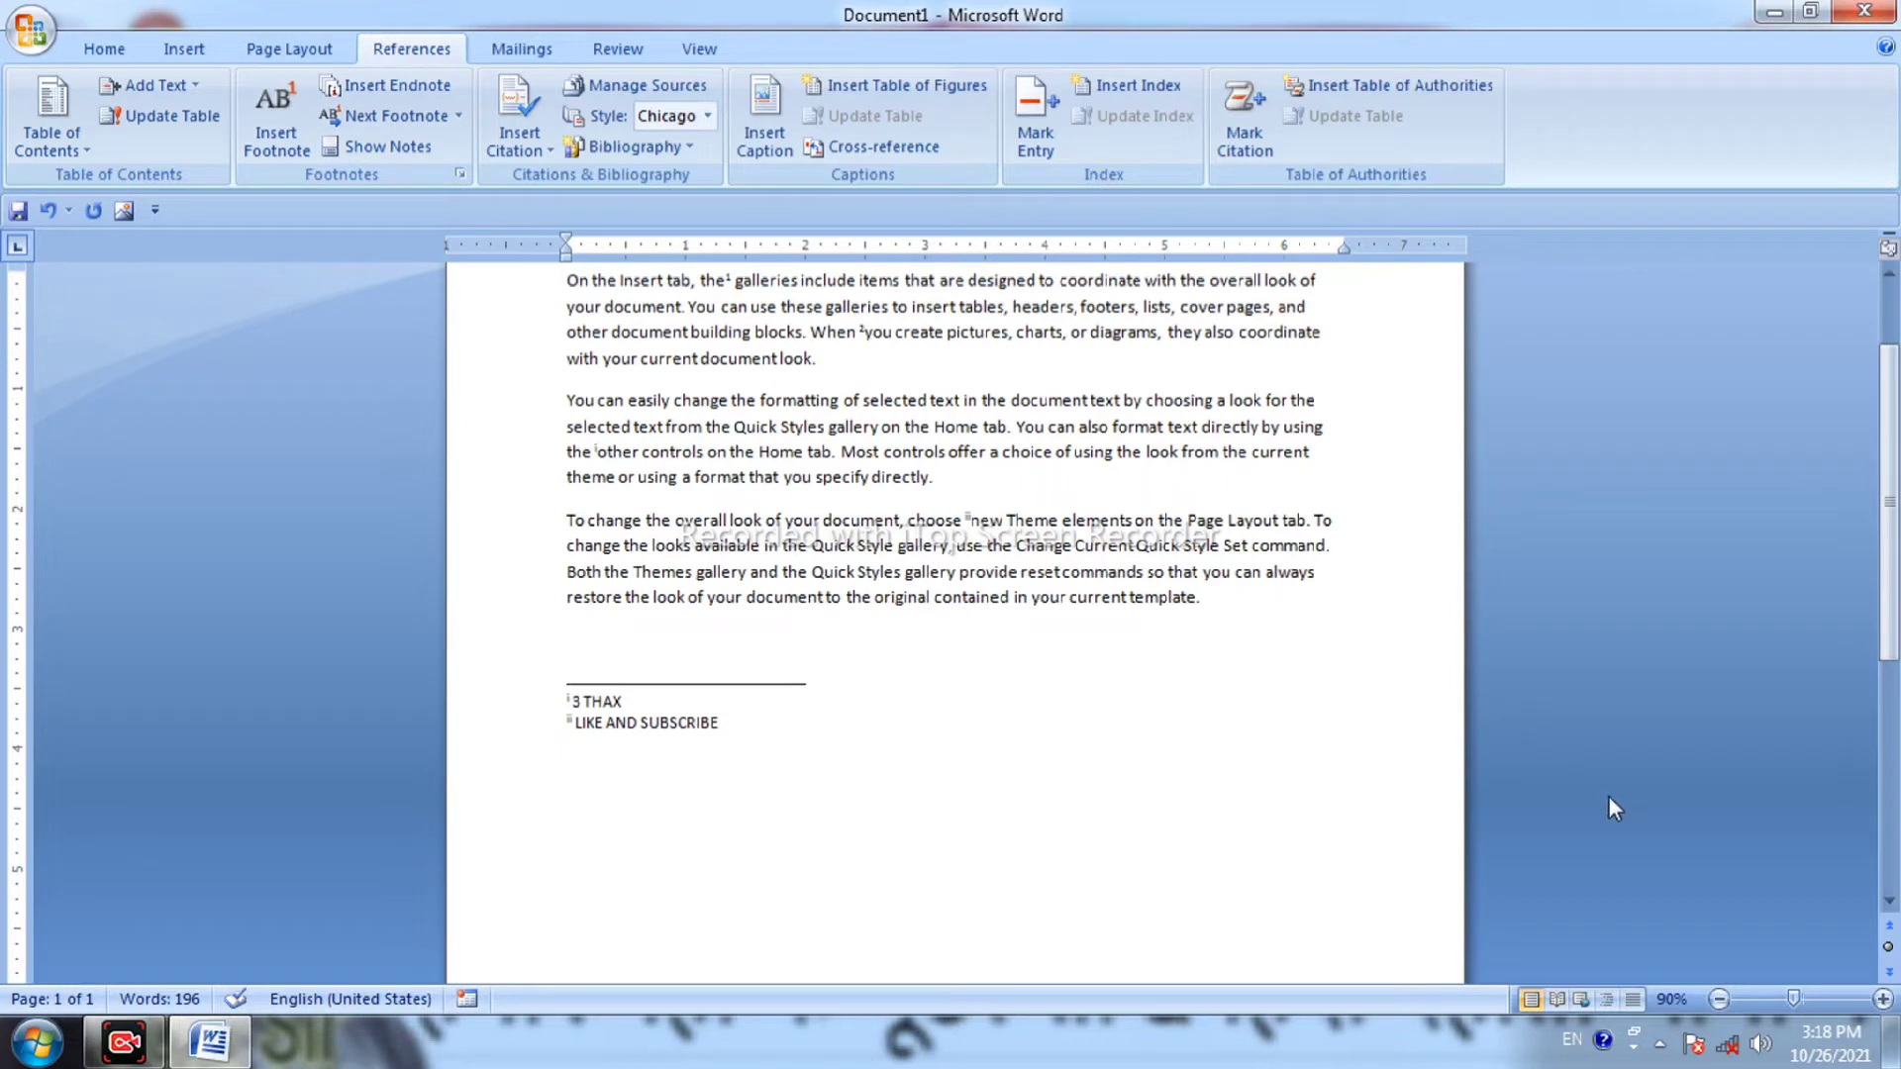
pyautogui.click(1884, 999)
pyautogui.click(1884, 999)
pyautogui.click(1884, 999)
pyautogui.click(1885, 999)
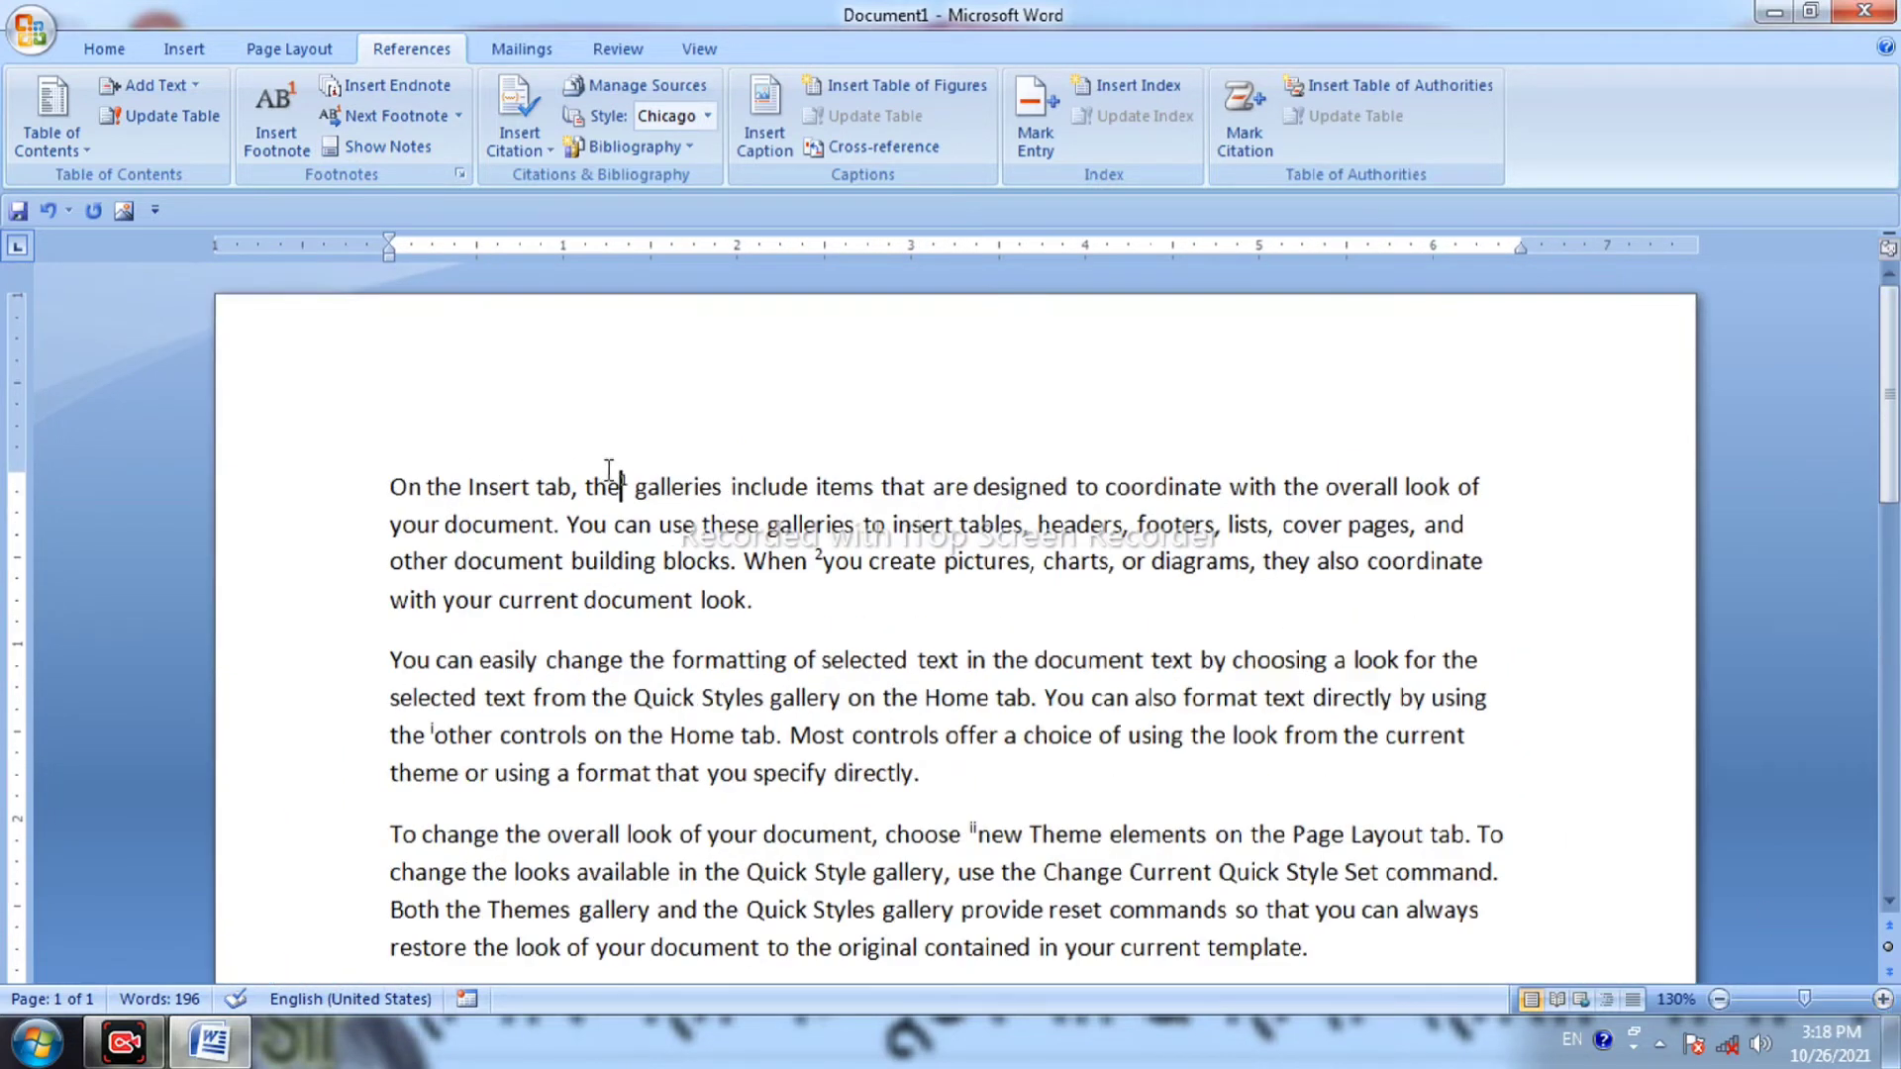
pyautogui.moveTo(633, 473)
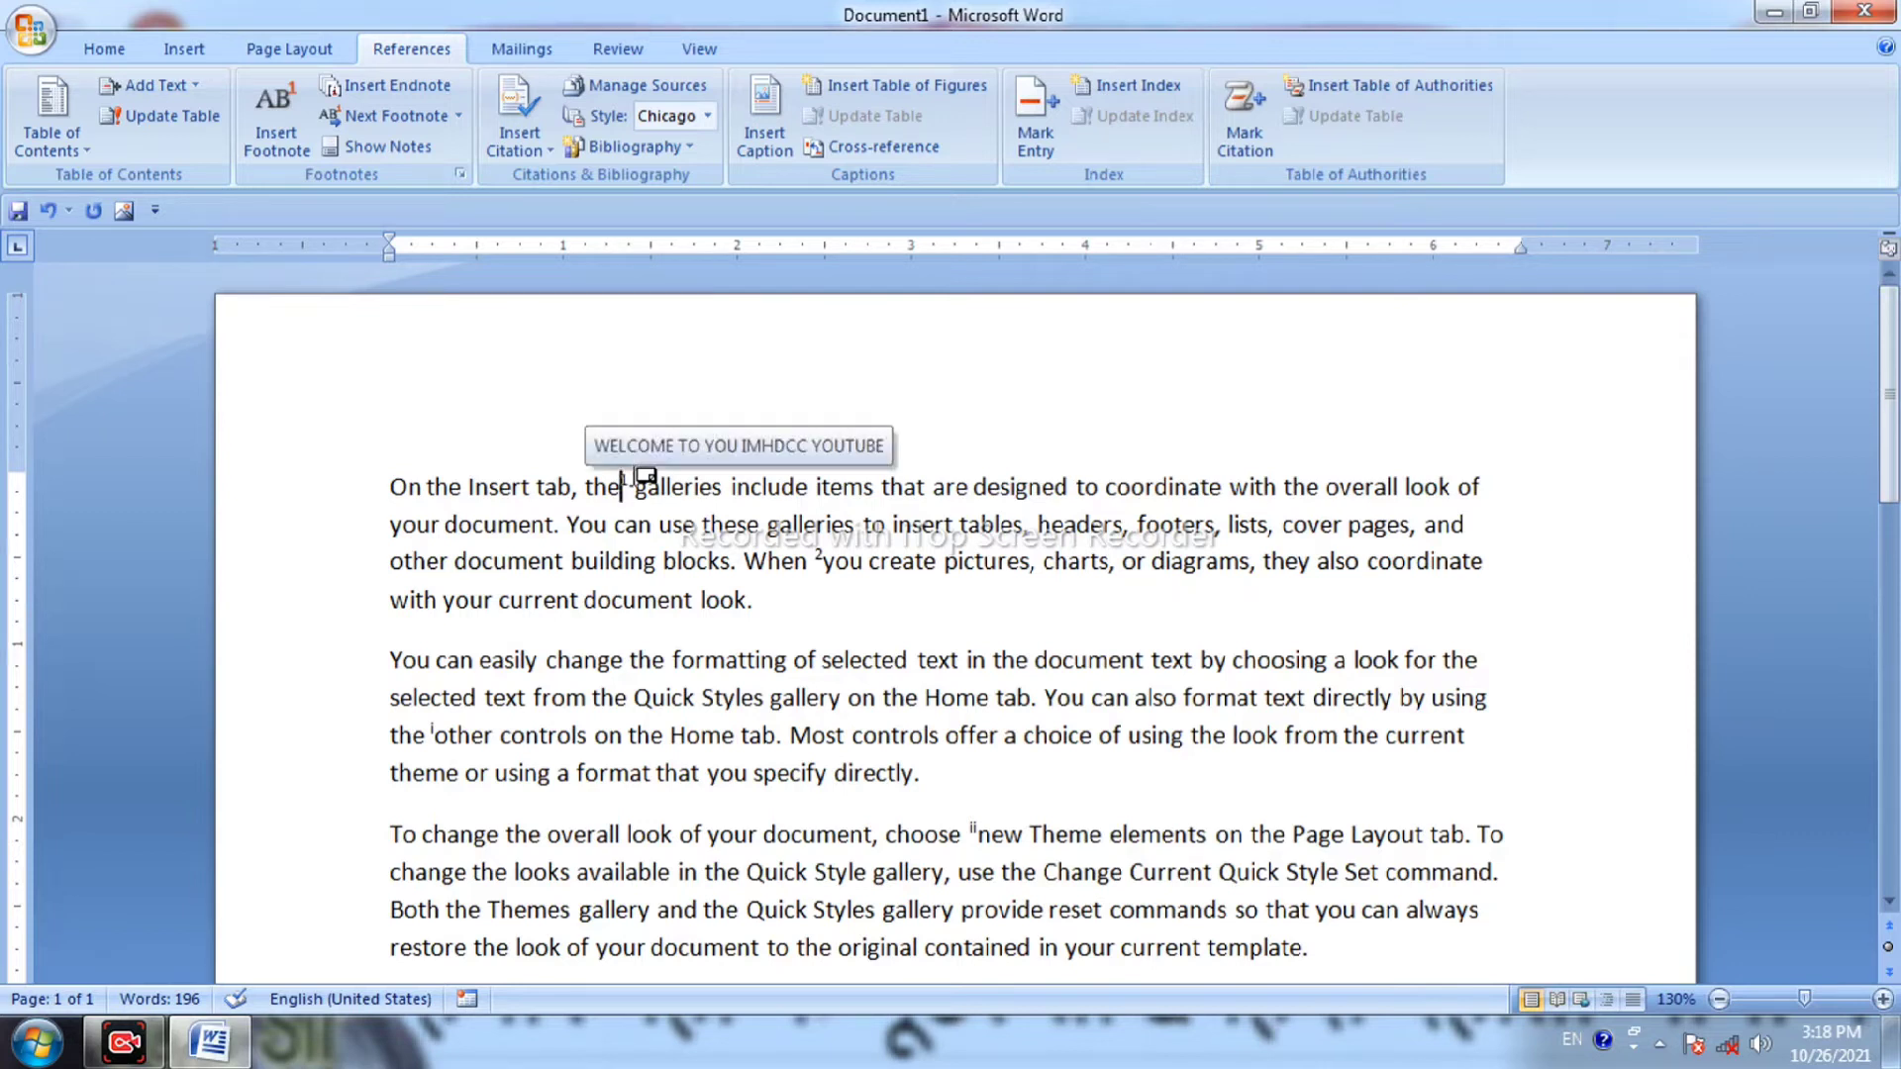
pyautogui.click(425, 156)
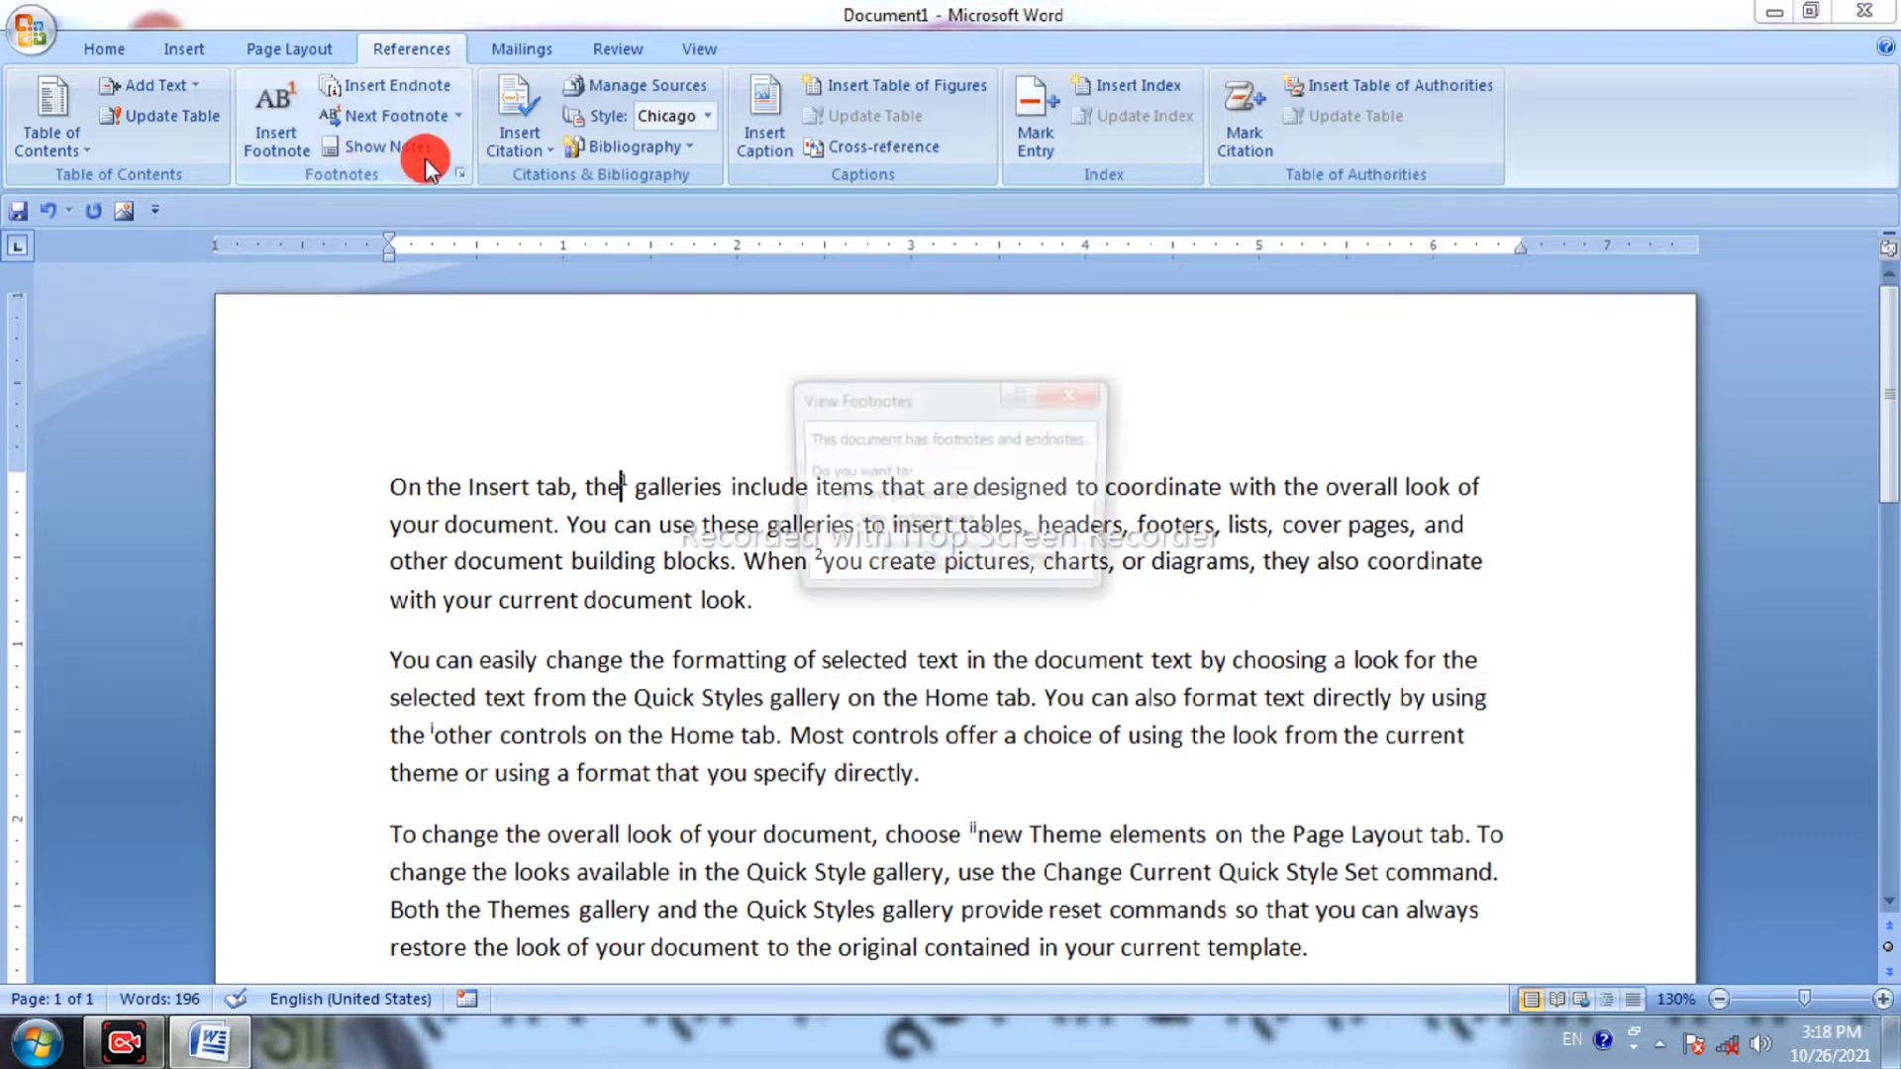
pyautogui.click(863, 523)
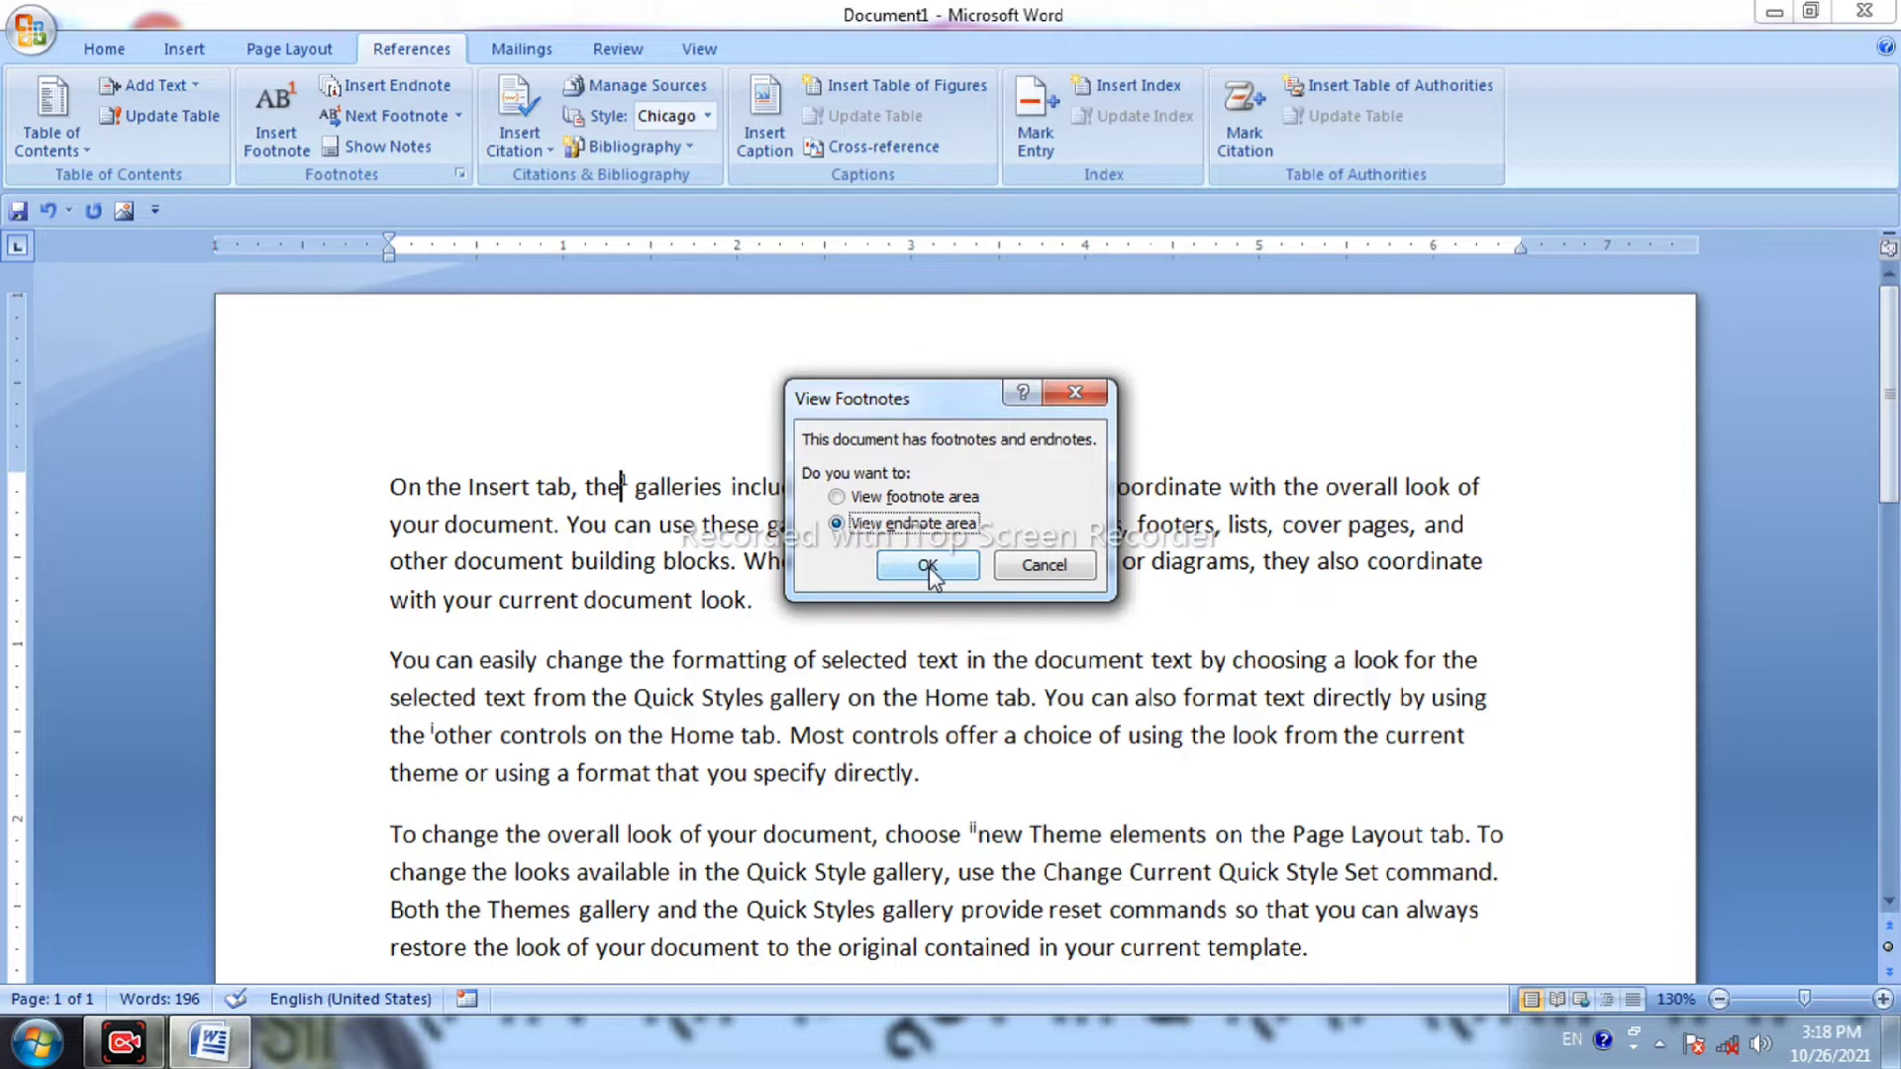
pyautogui.click(929, 567)
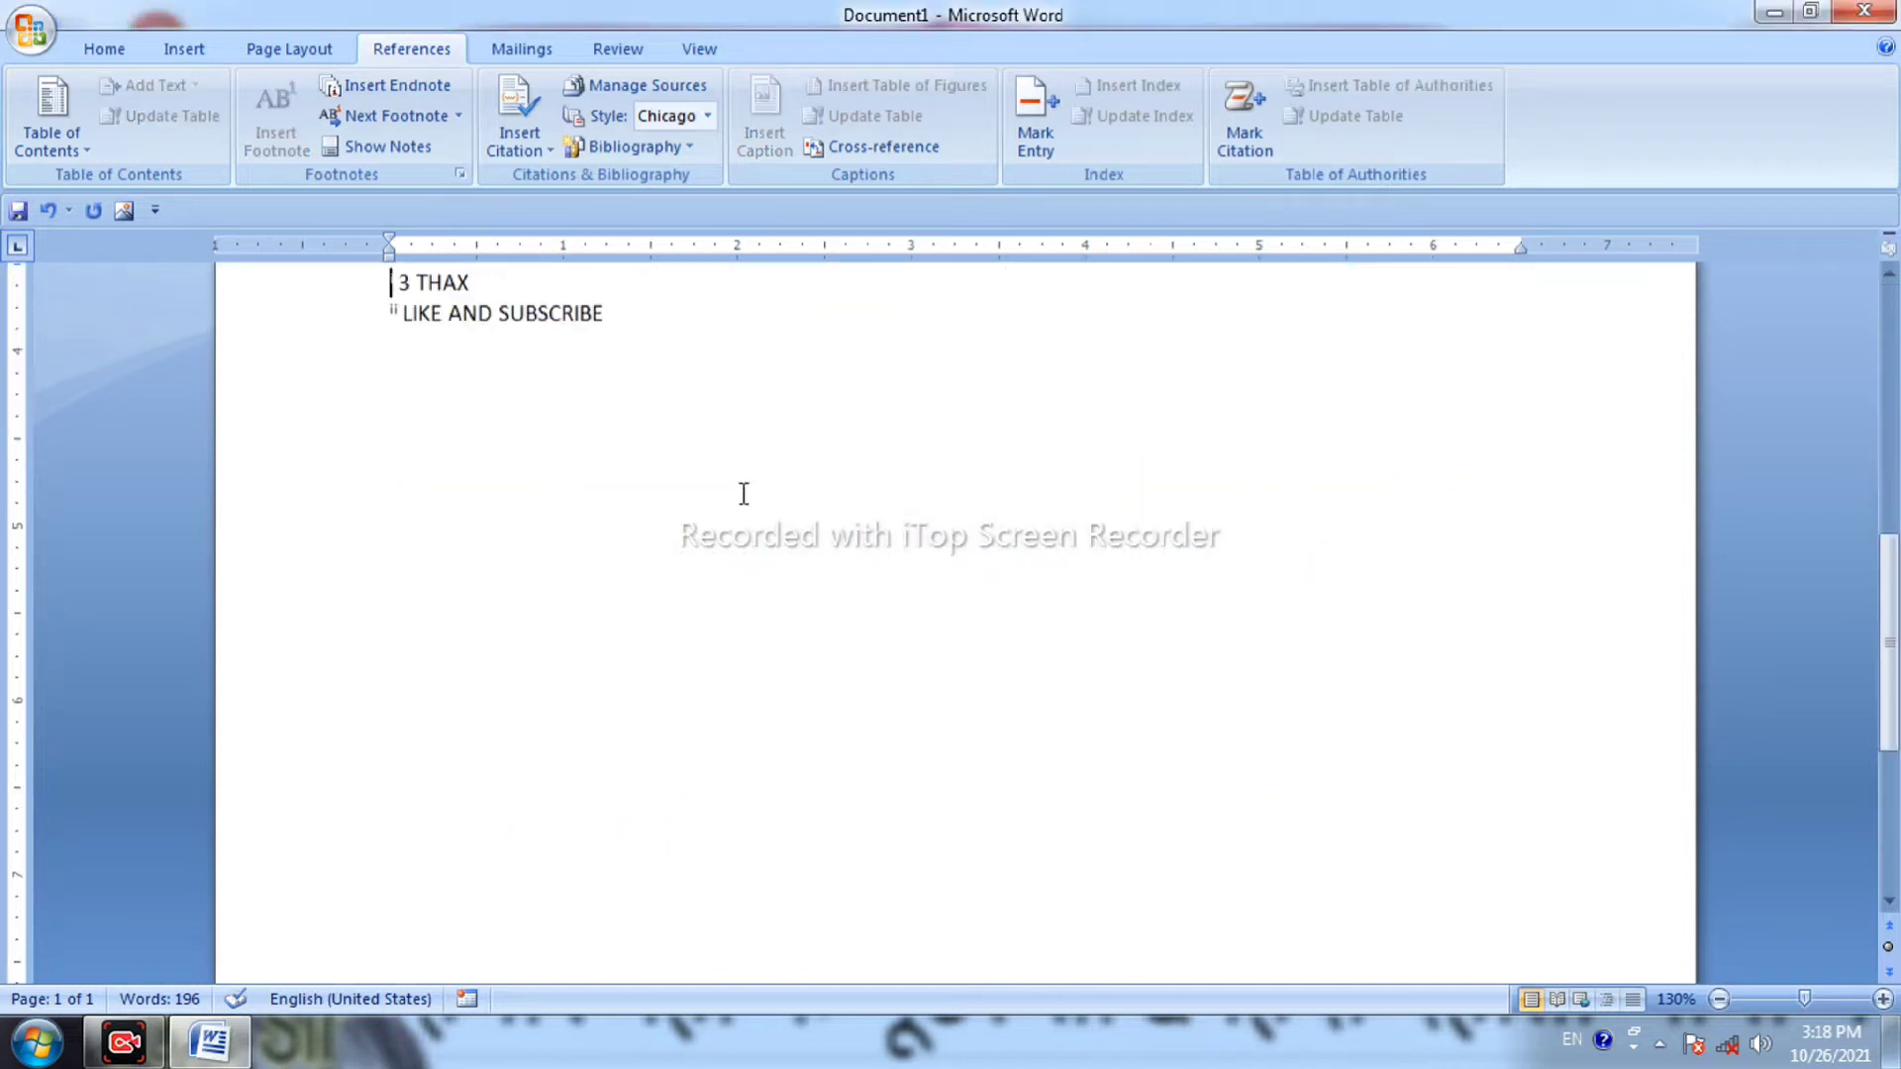
pyautogui.click(376, 157)
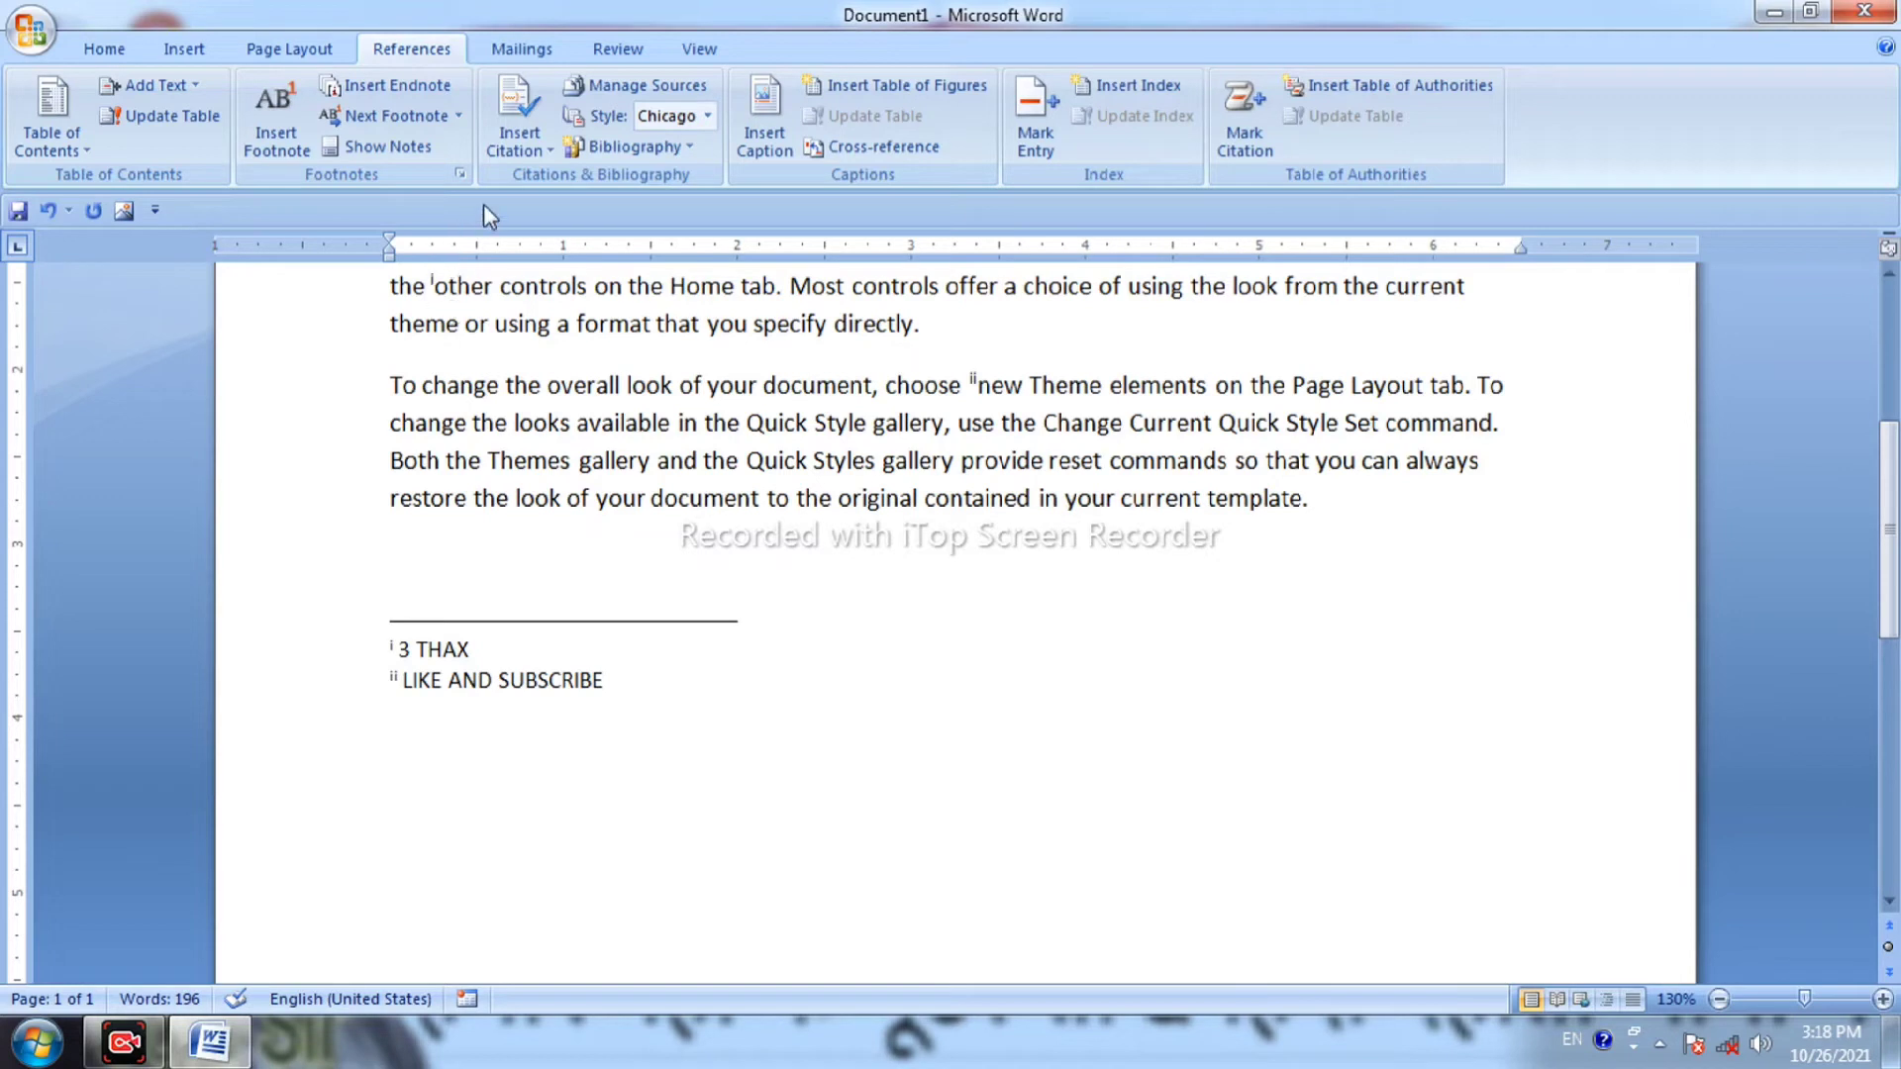
# Clear the document and start a new citation source, keeping Book as the source type.
pyautogui.hotkey('ctrl', 'a')
pyautogui.press('Delete')
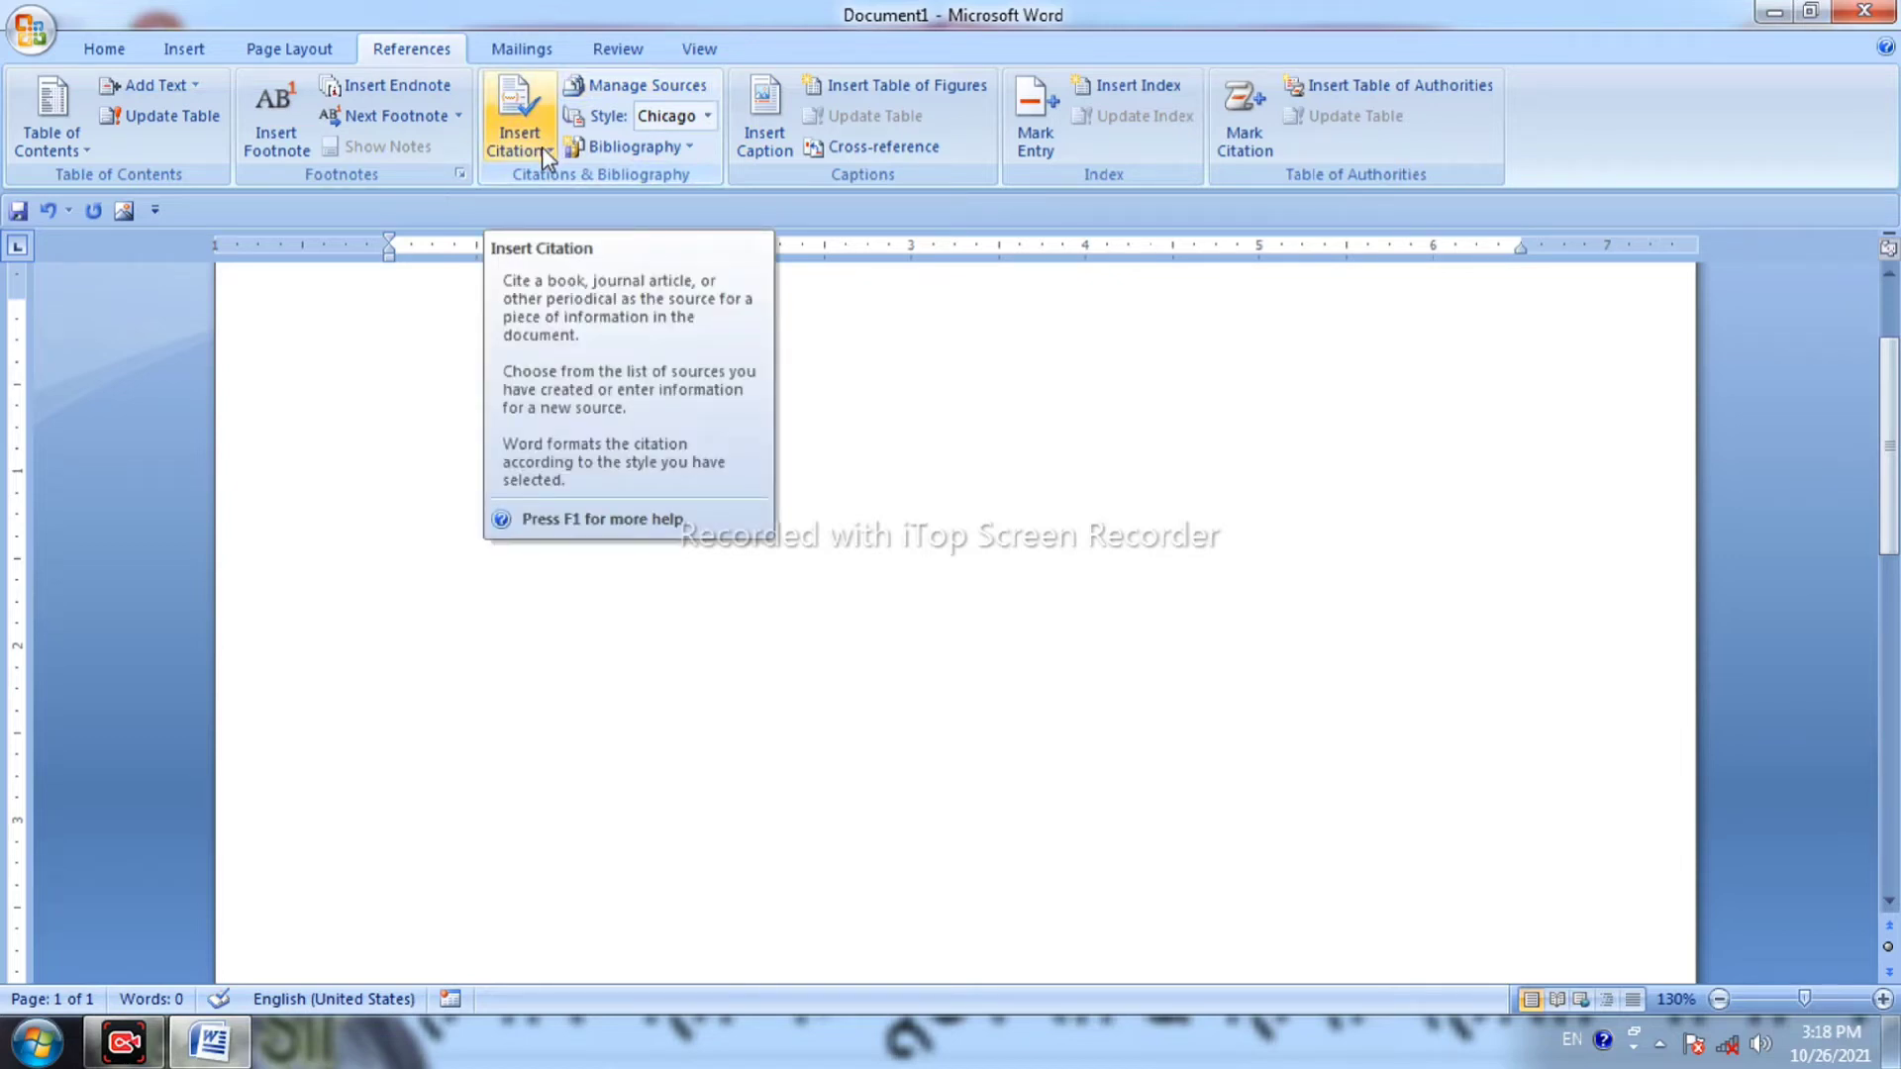
pyautogui.click(543, 149)
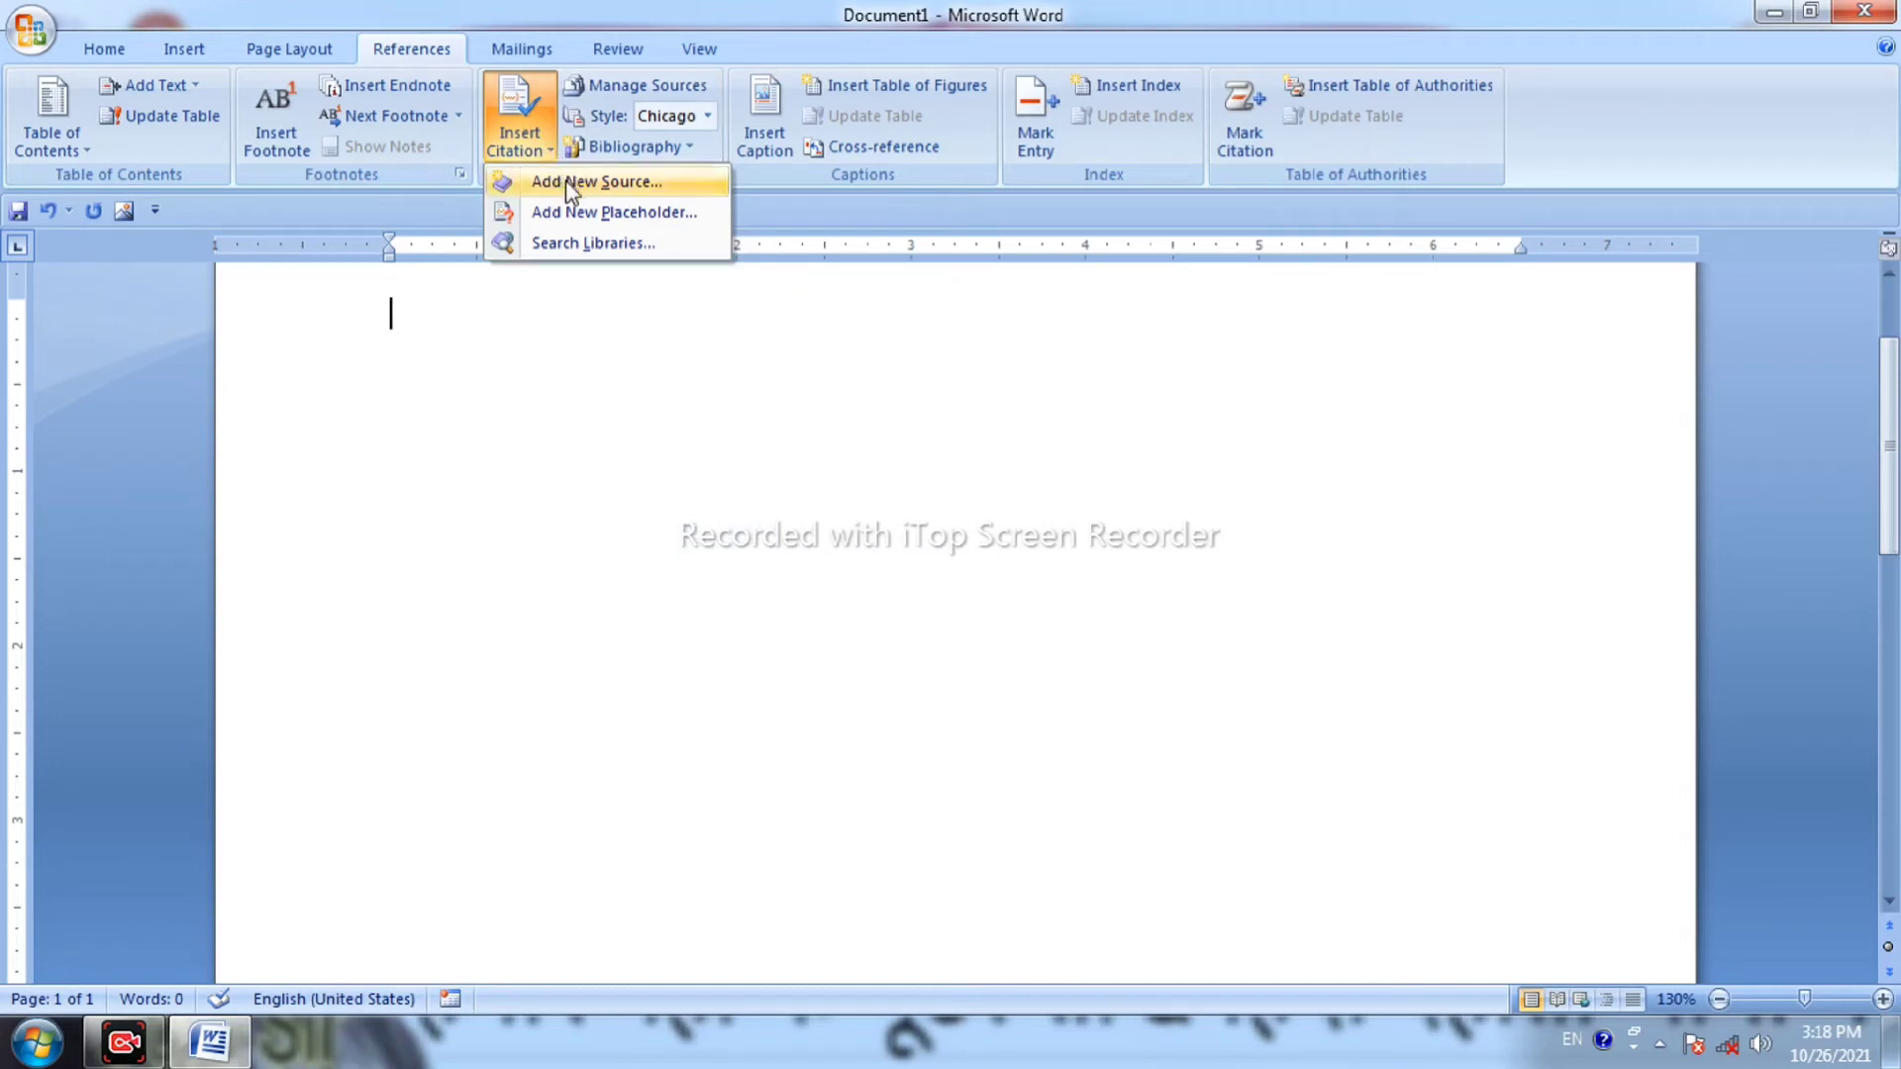
pyautogui.click(606, 184)
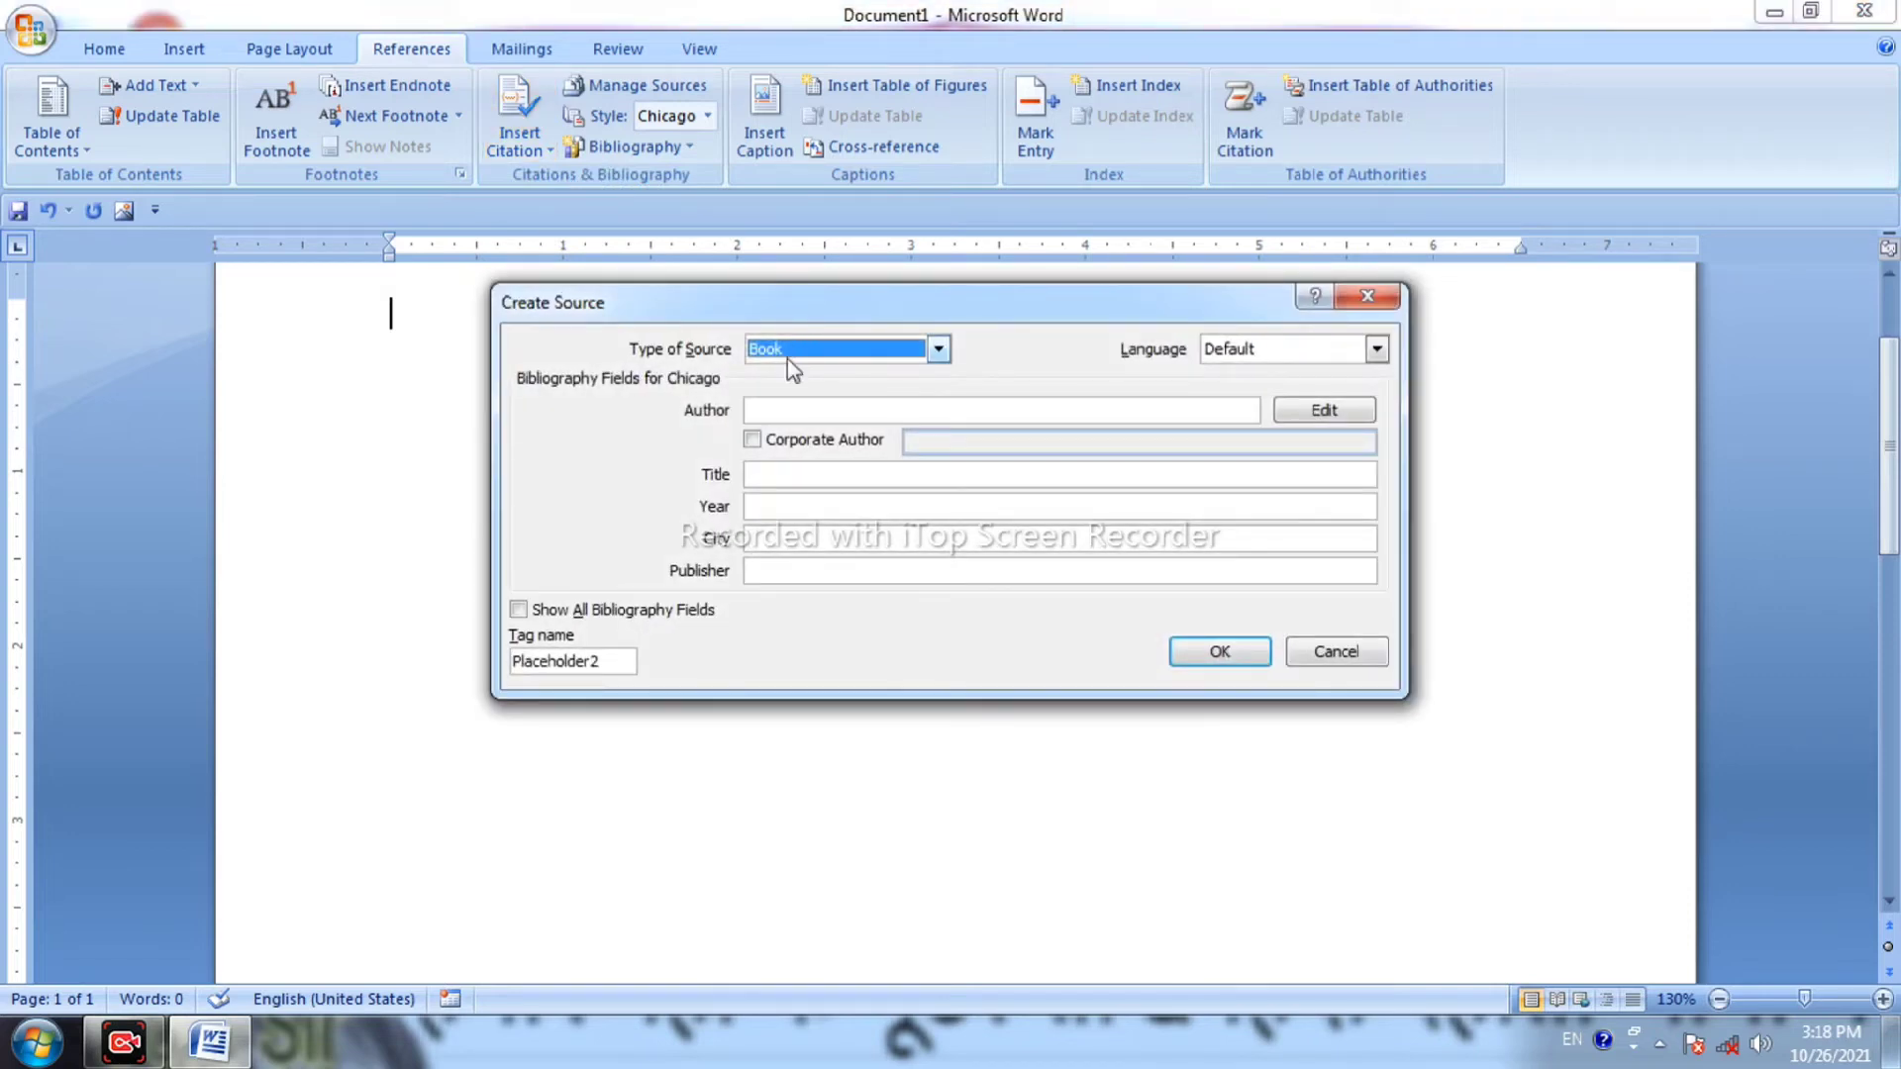
pyautogui.click(522, 613)
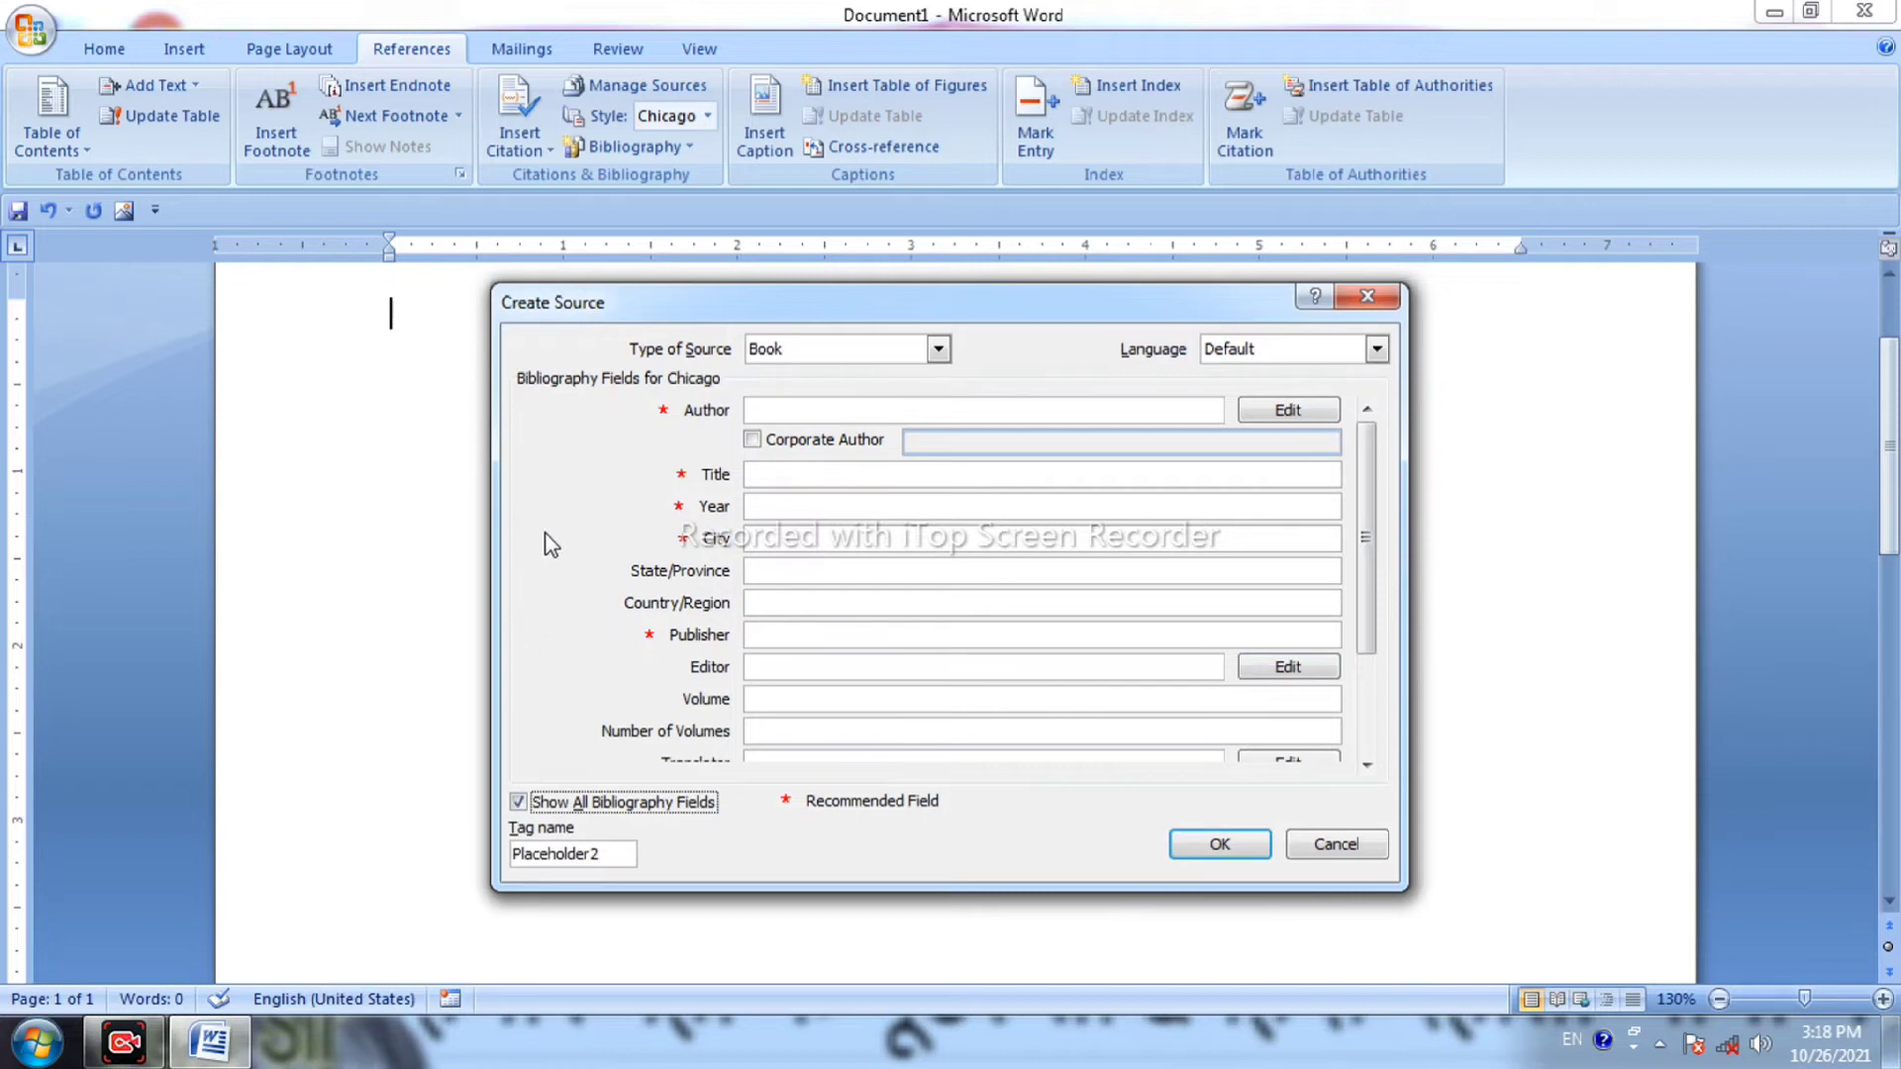
pyautogui.click(550, 806)
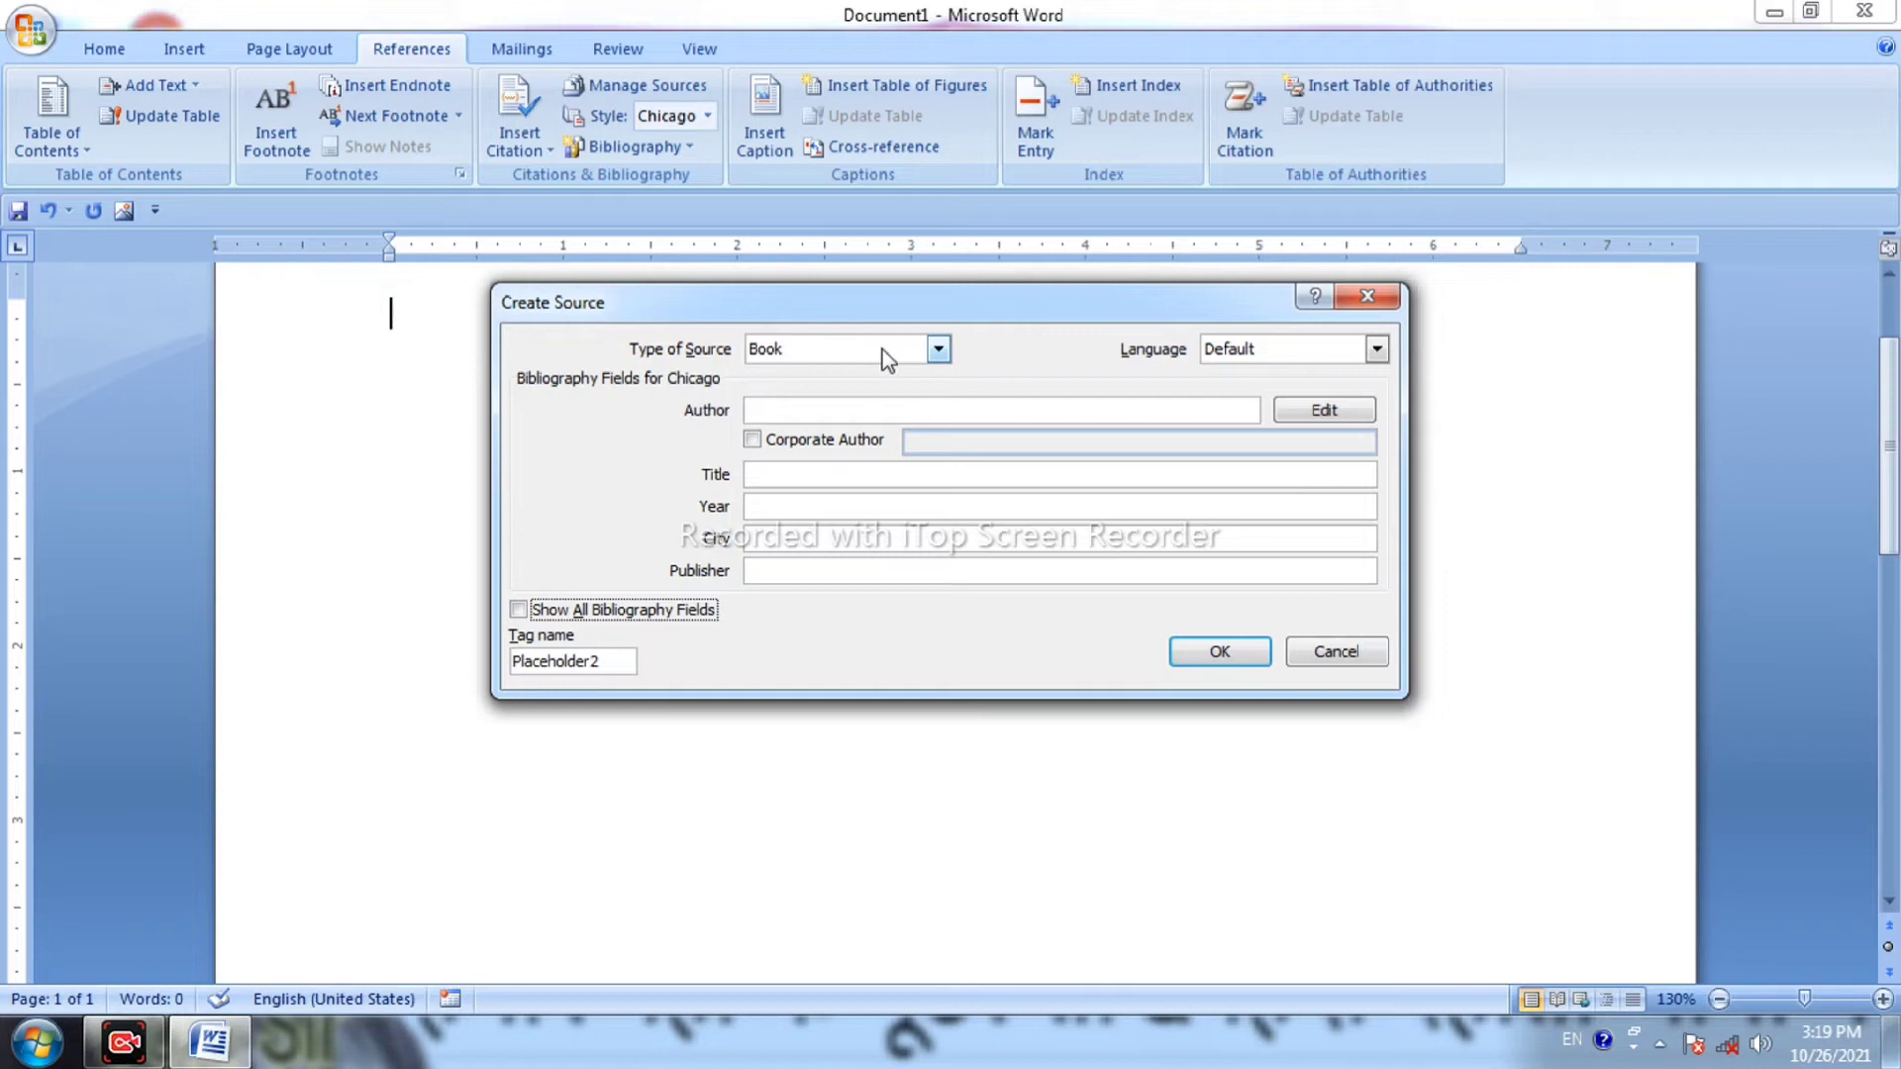
pyautogui.click(938, 355)
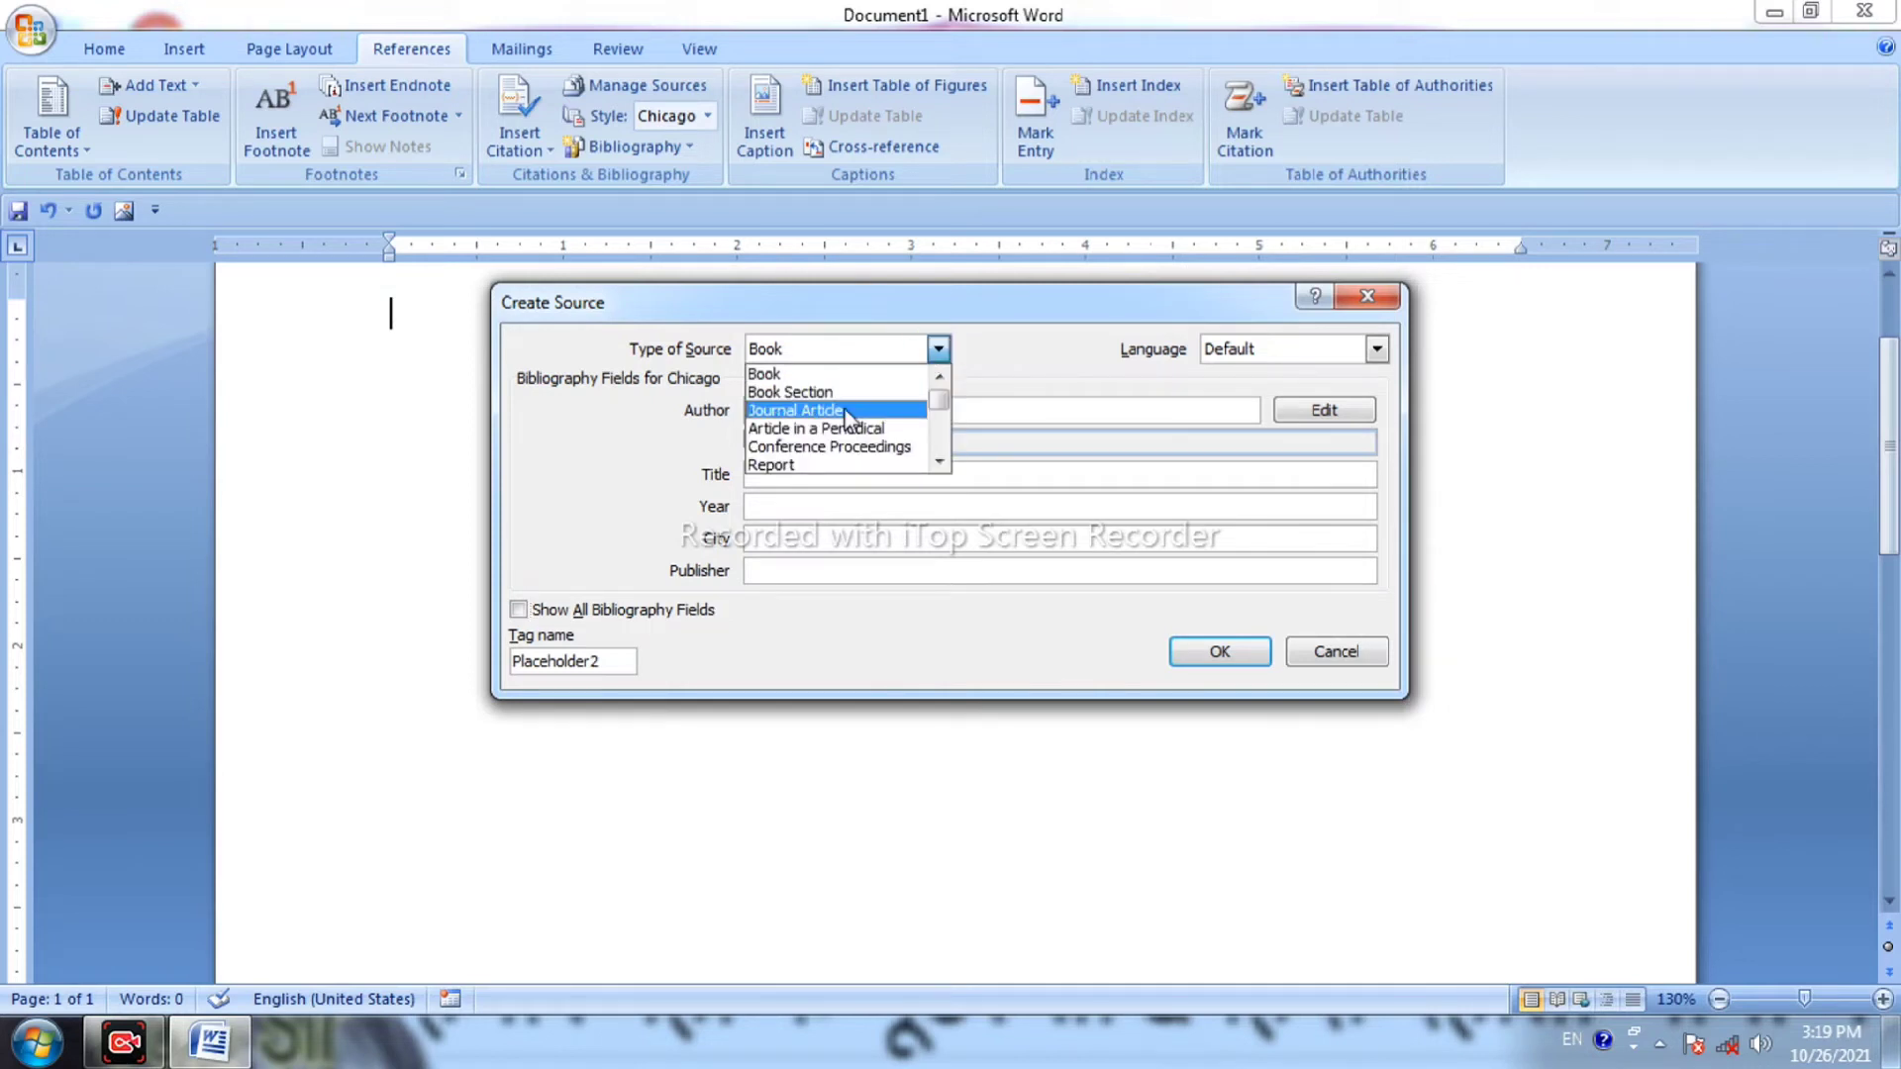
pyautogui.scroll(-1, 849, 412)
pyautogui.scroll(-5, 847, 402)
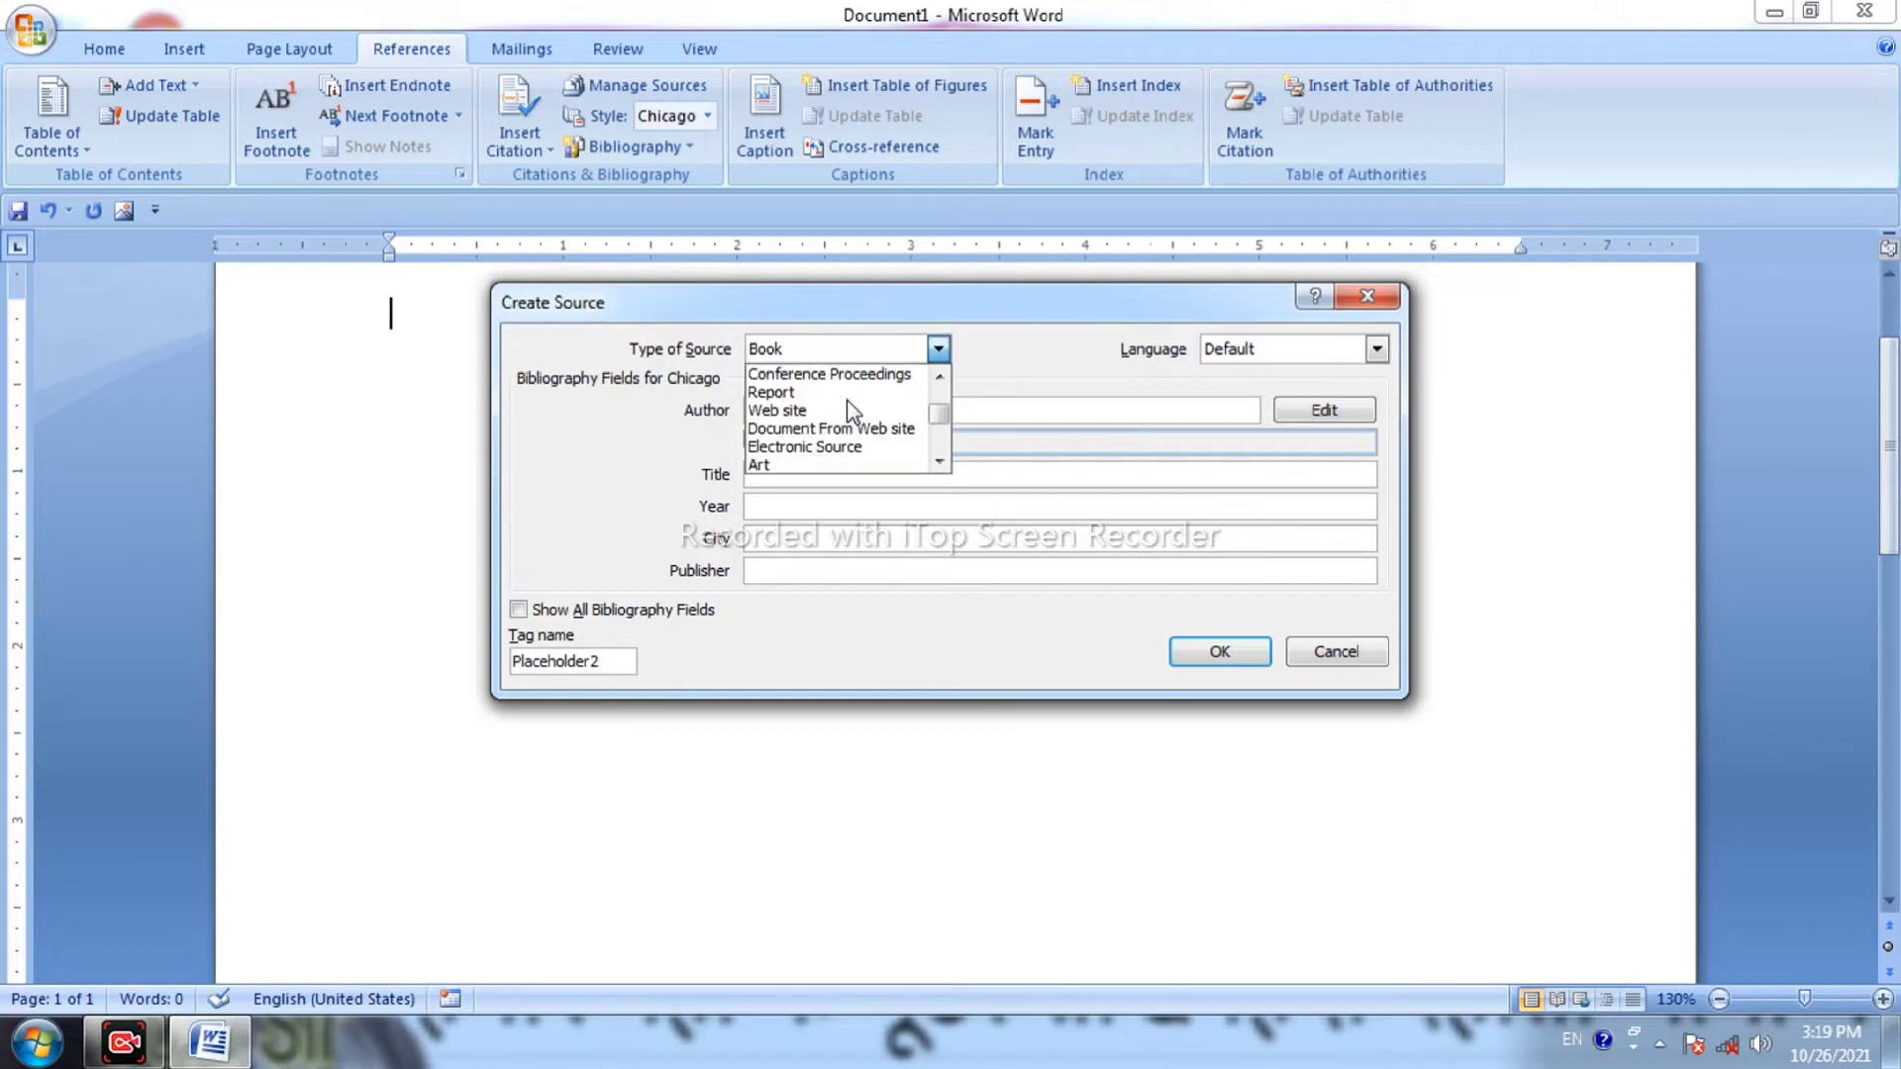
pyautogui.scroll(-2, 843, 436)
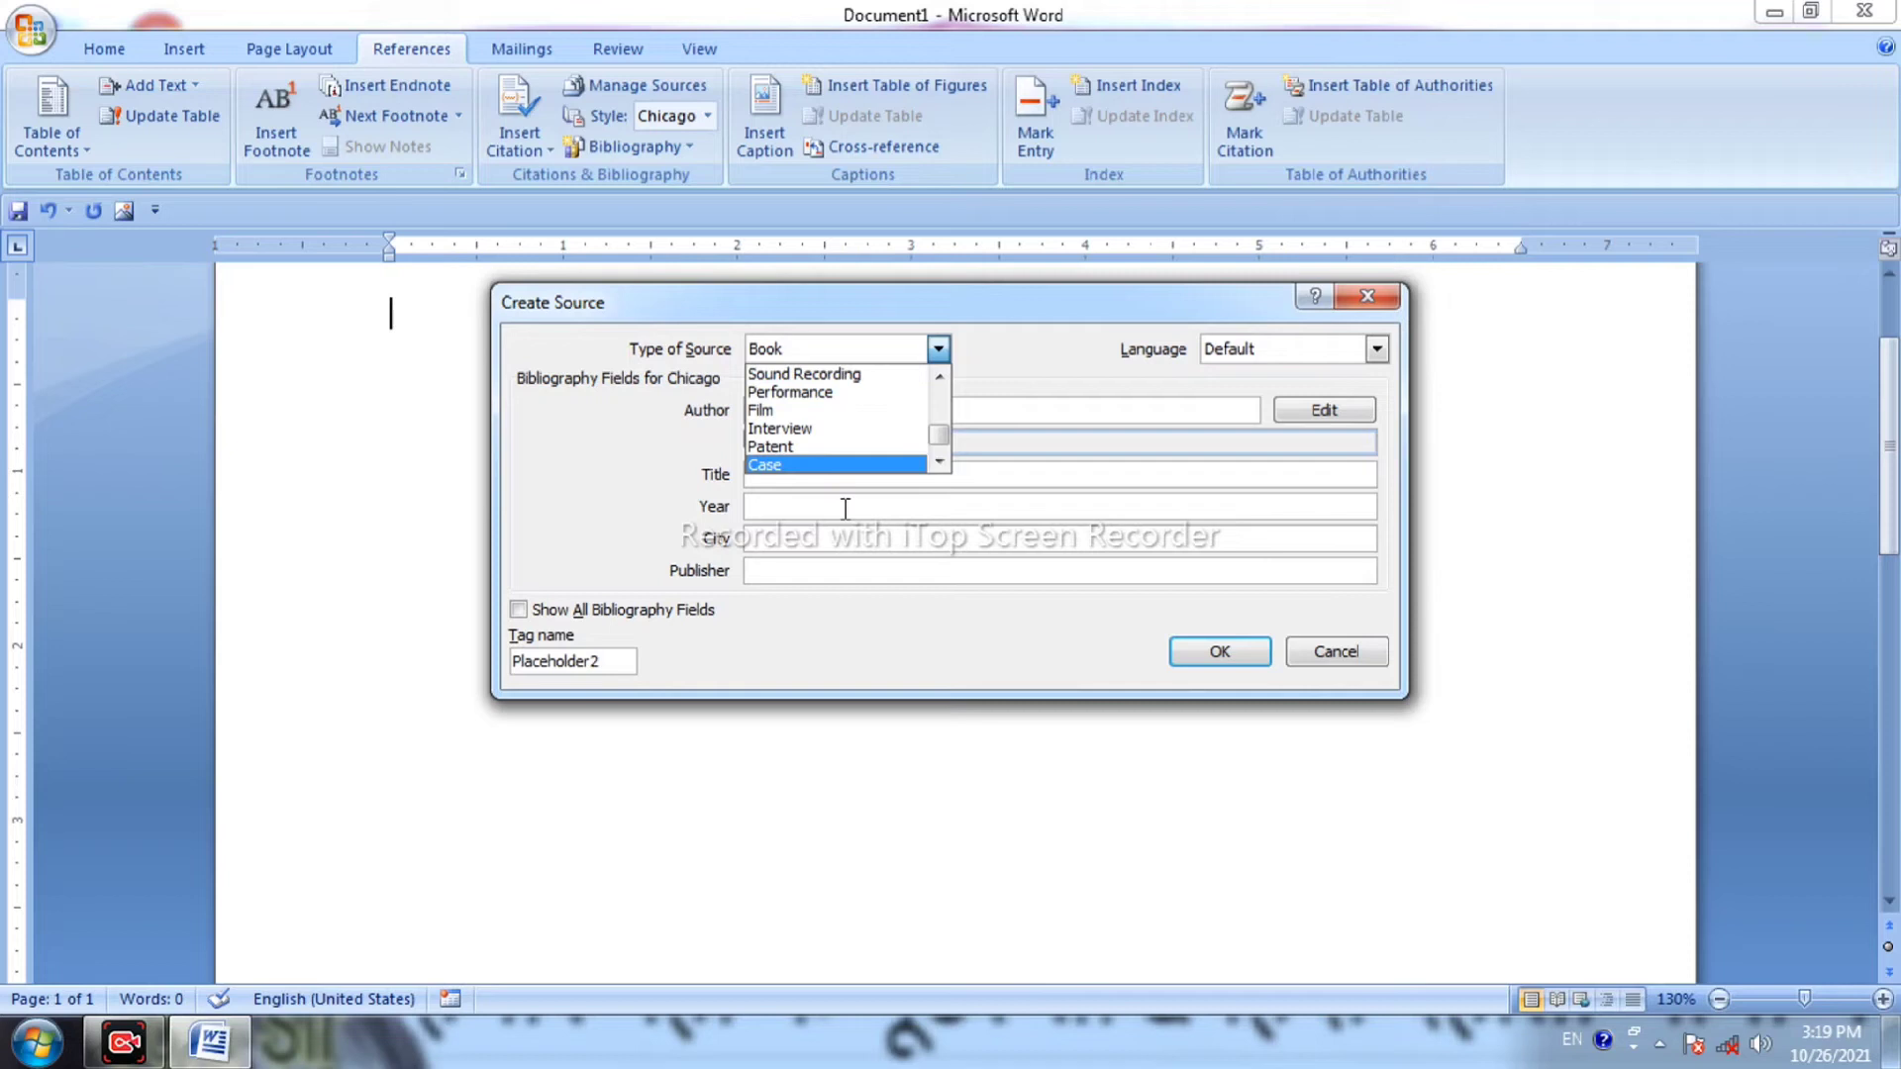
pyautogui.scroll(4, 847, 472)
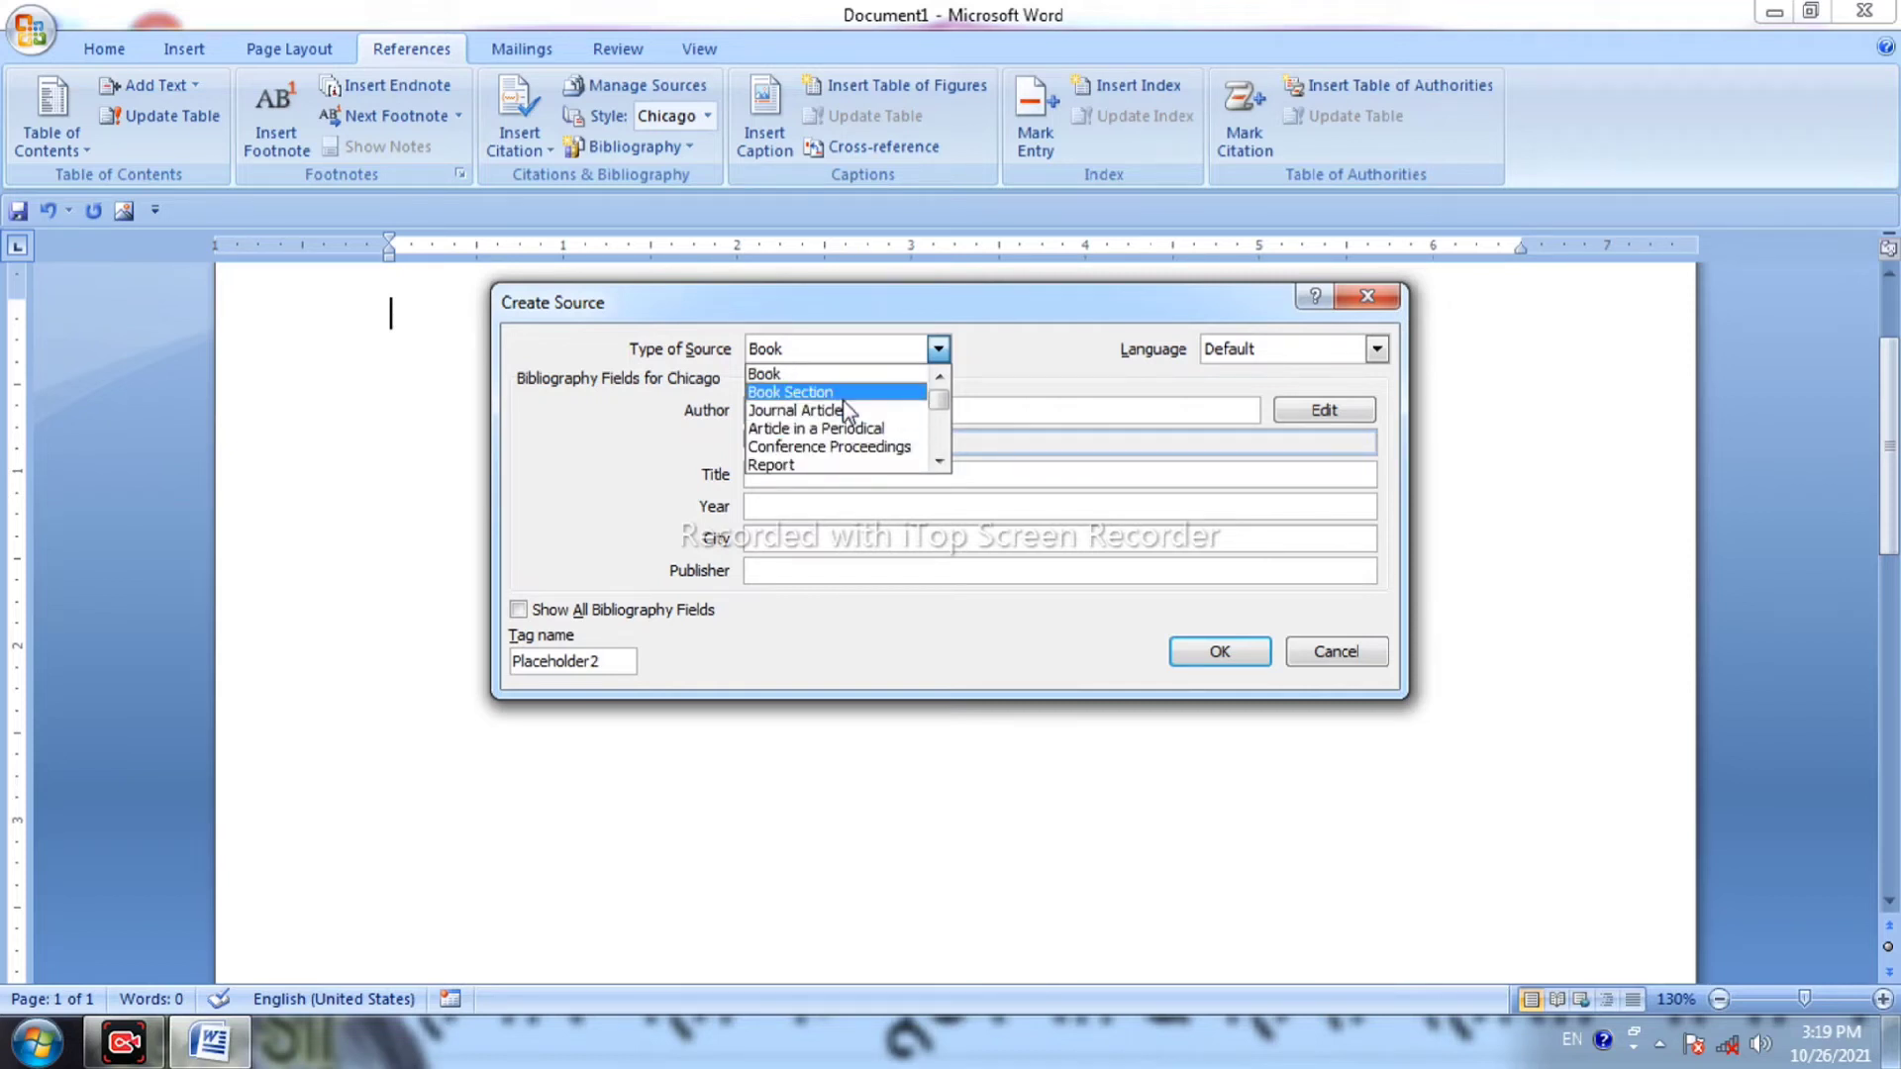
pyautogui.click(848, 359)
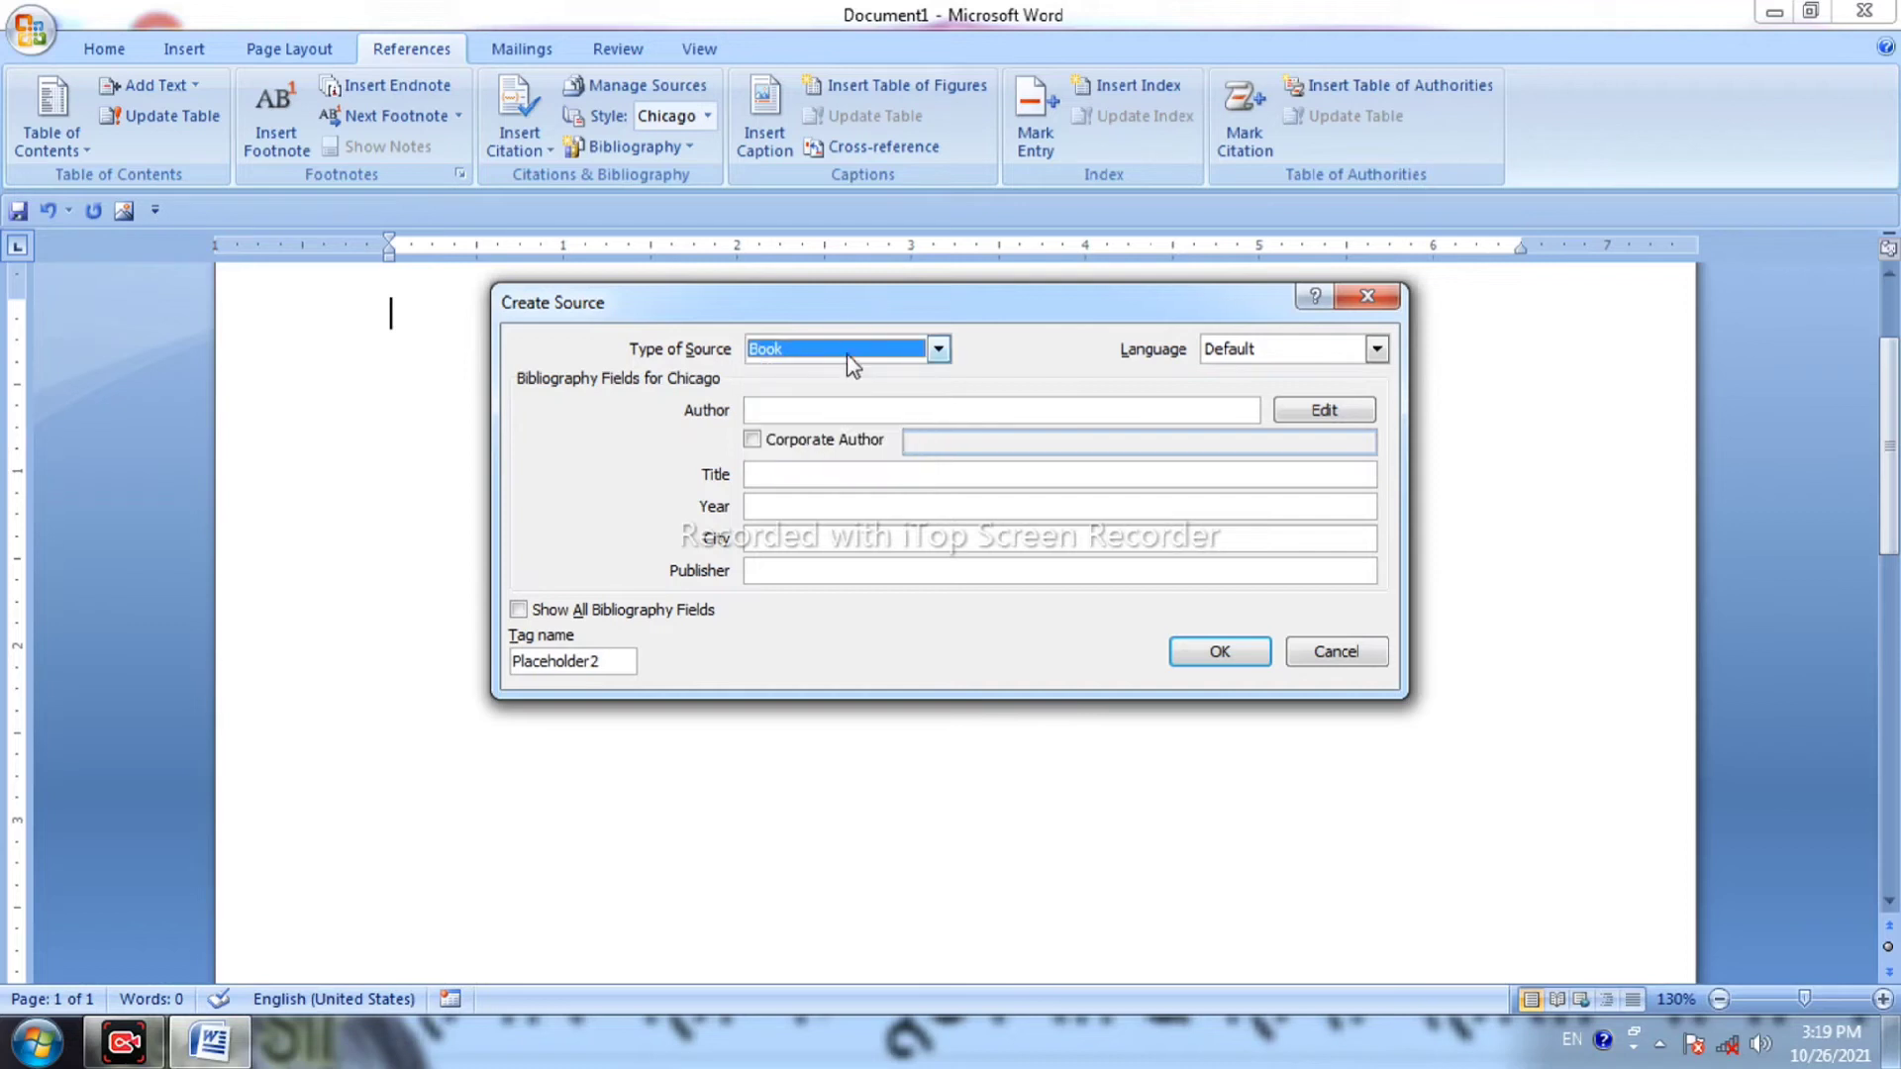
# Enter the book's author, title IMHDCC and year 2021.
pyautogui.click(820, 412)
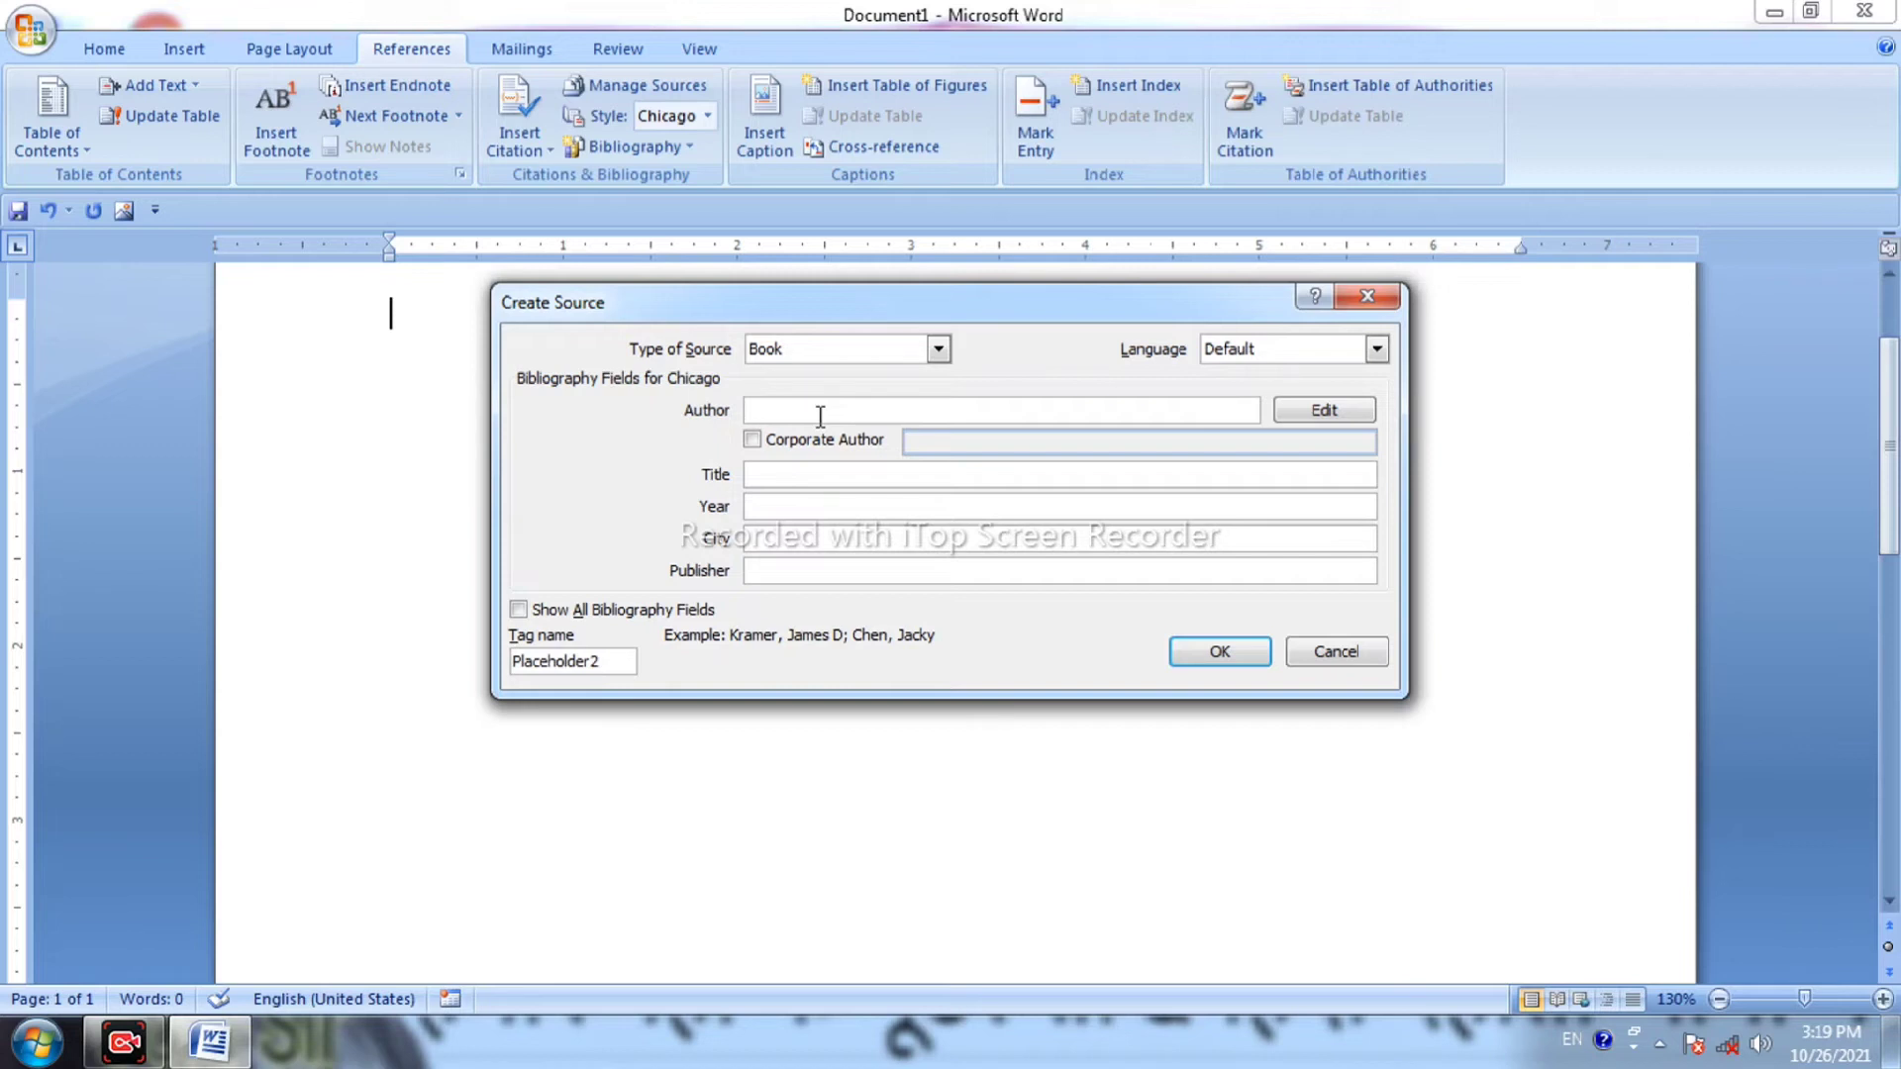
pyautogui.write('GOLUS')
pyautogui.press('BackSpace')
pyautogui.write('SIR')
pyautogui.click(847, 470)
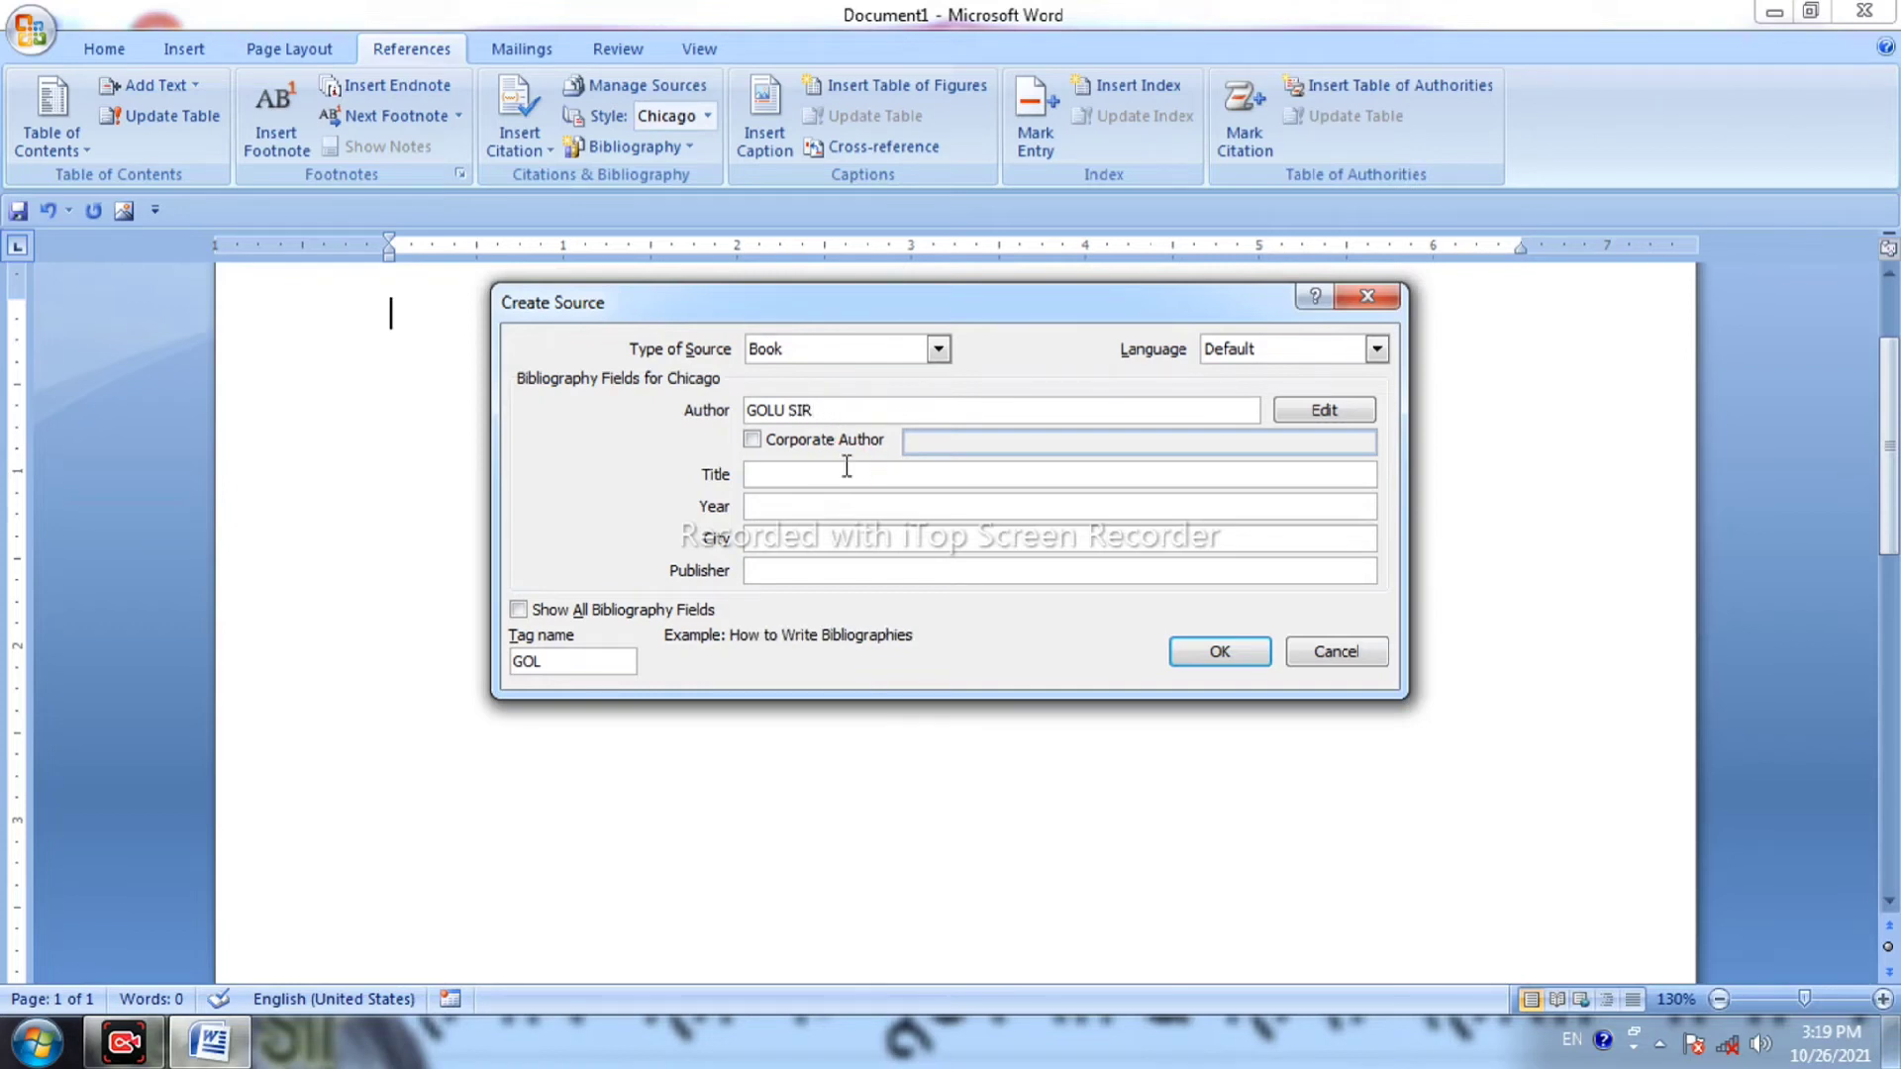
pyautogui.write('IMHDCC')
pyautogui.click(918, 505)
pyautogui.write('2021')
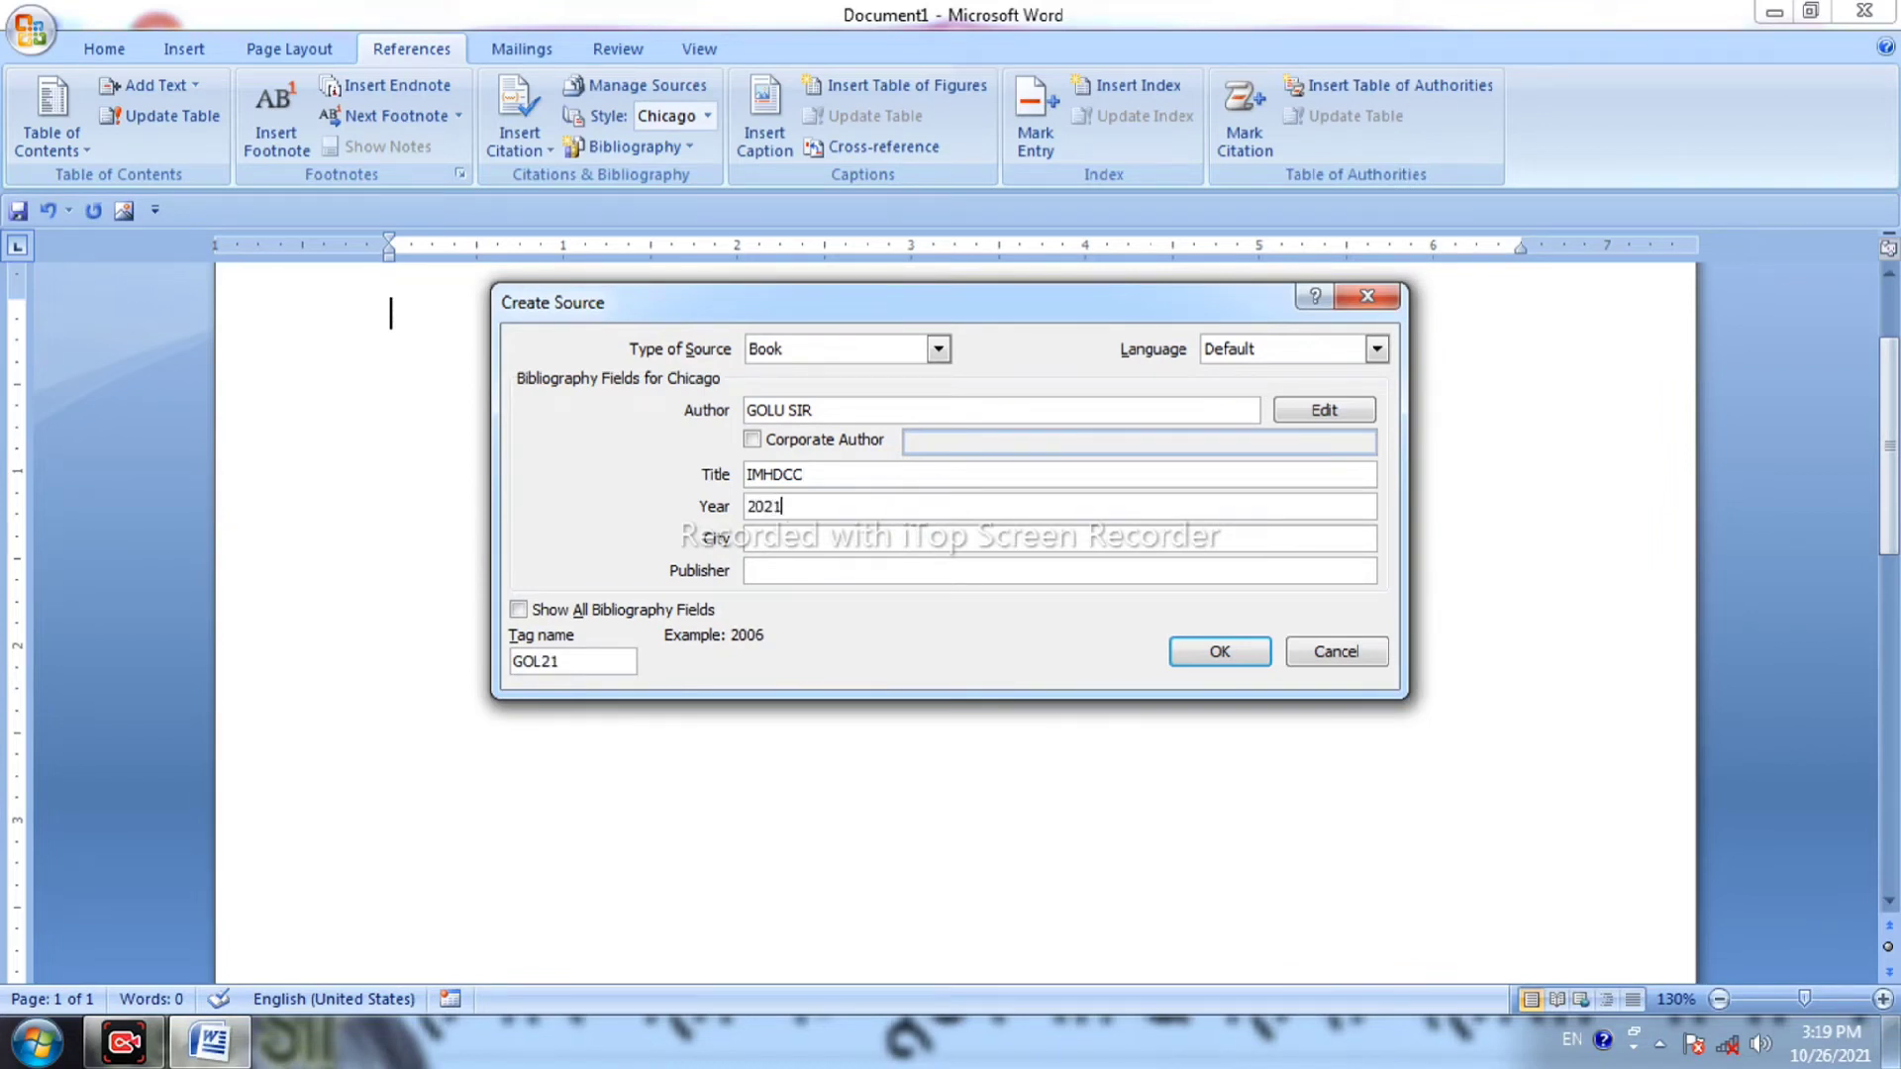
# Enter the city and publisher KK, then review the full bibliography field list.
pyautogui.click(894, 542)
pyautogui.write('ARWAL BIOHAR')
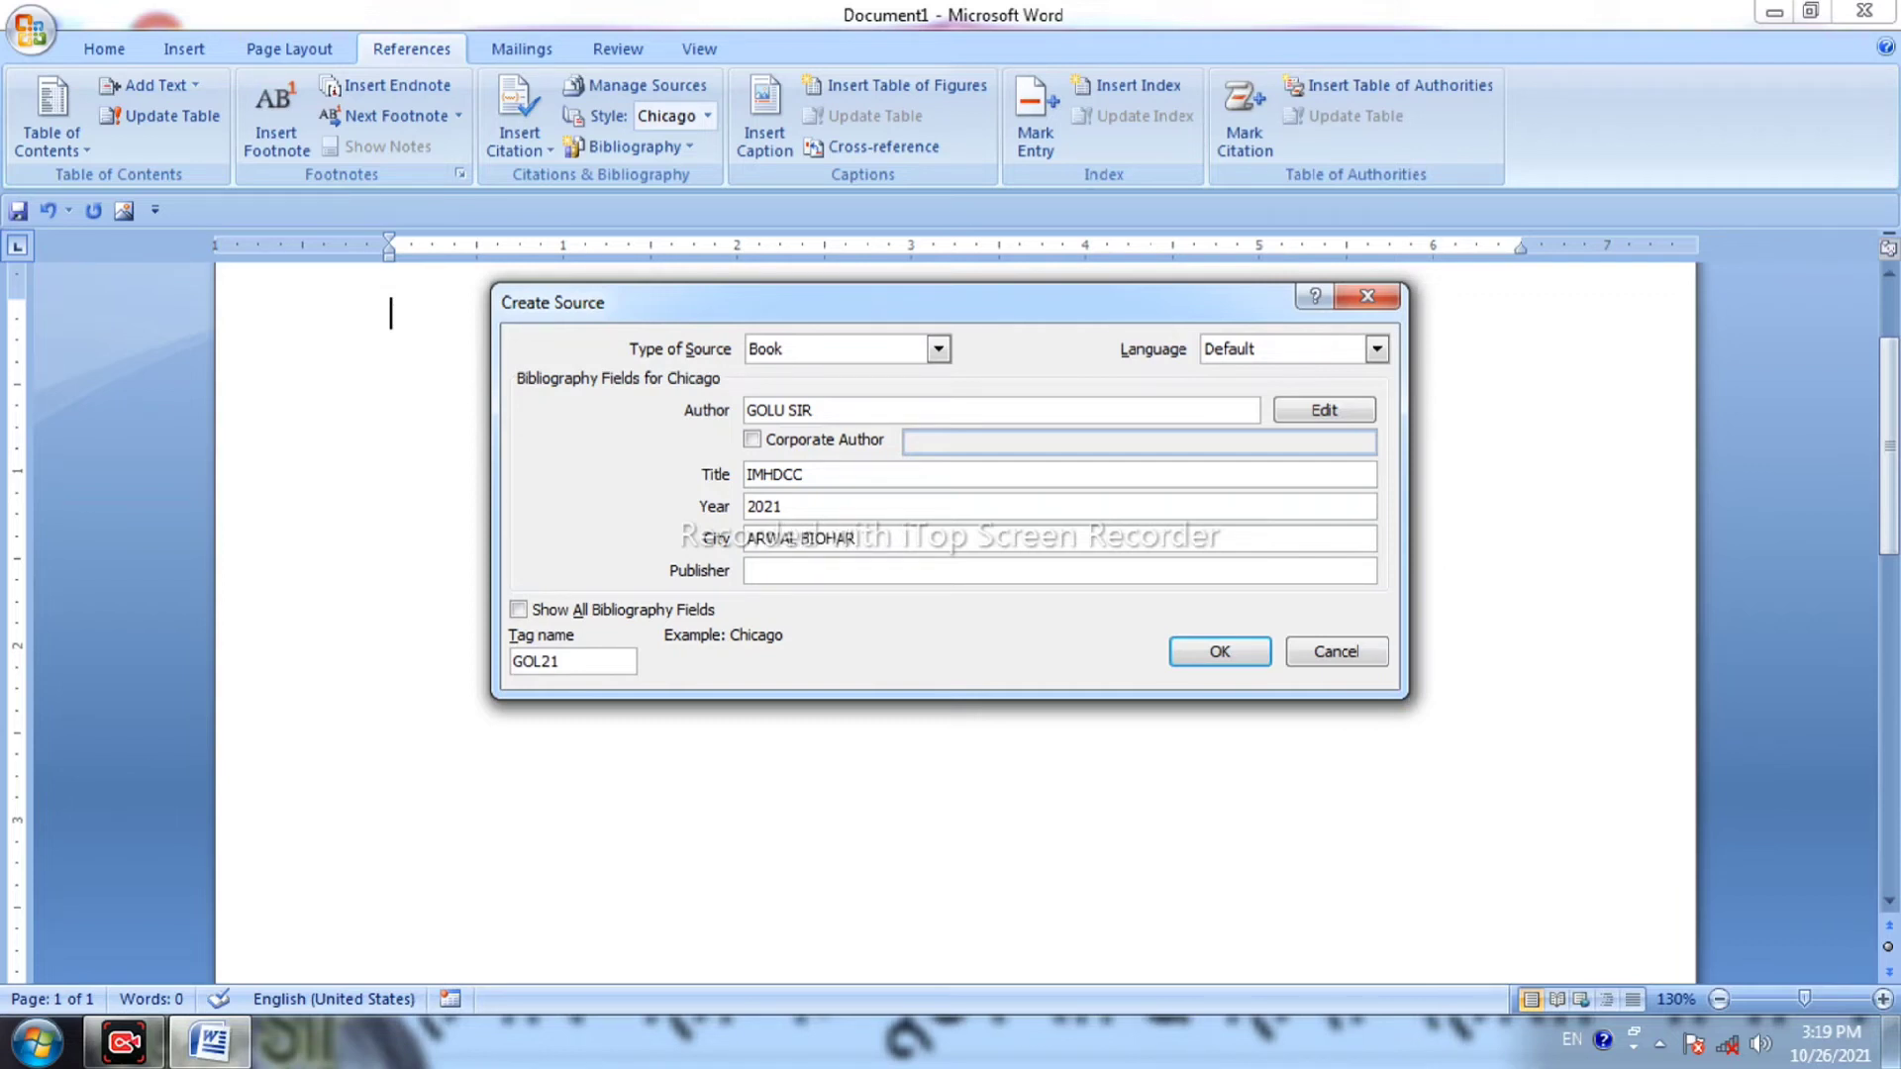
pyautogui.press('BackSpace')
pyautogui.press('BackSpace')
pyautogui.press('BackSpace')
pyautogui.press('BackSpace')
pyautogui.write('HAR')
pyautogui.click(860, 566)
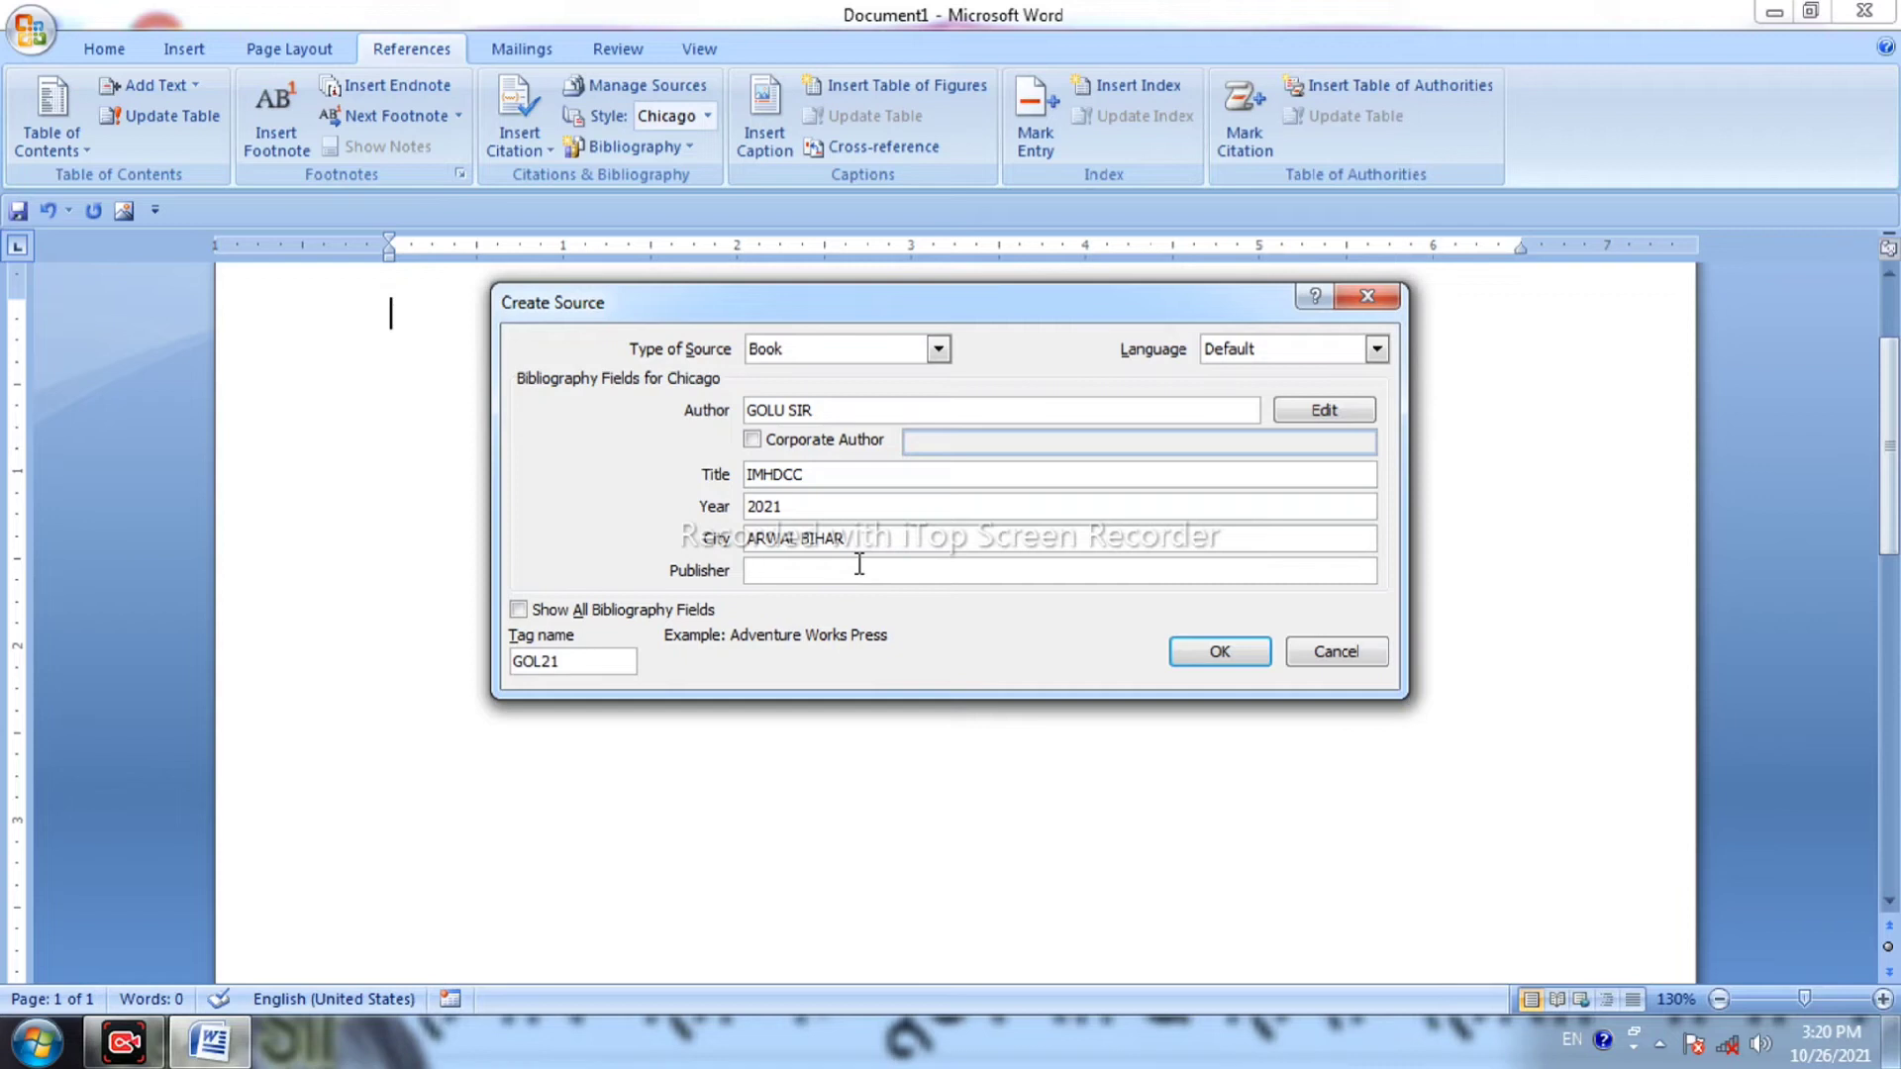
pyautogui.write('KK')
pyautogui.click(578, 609)
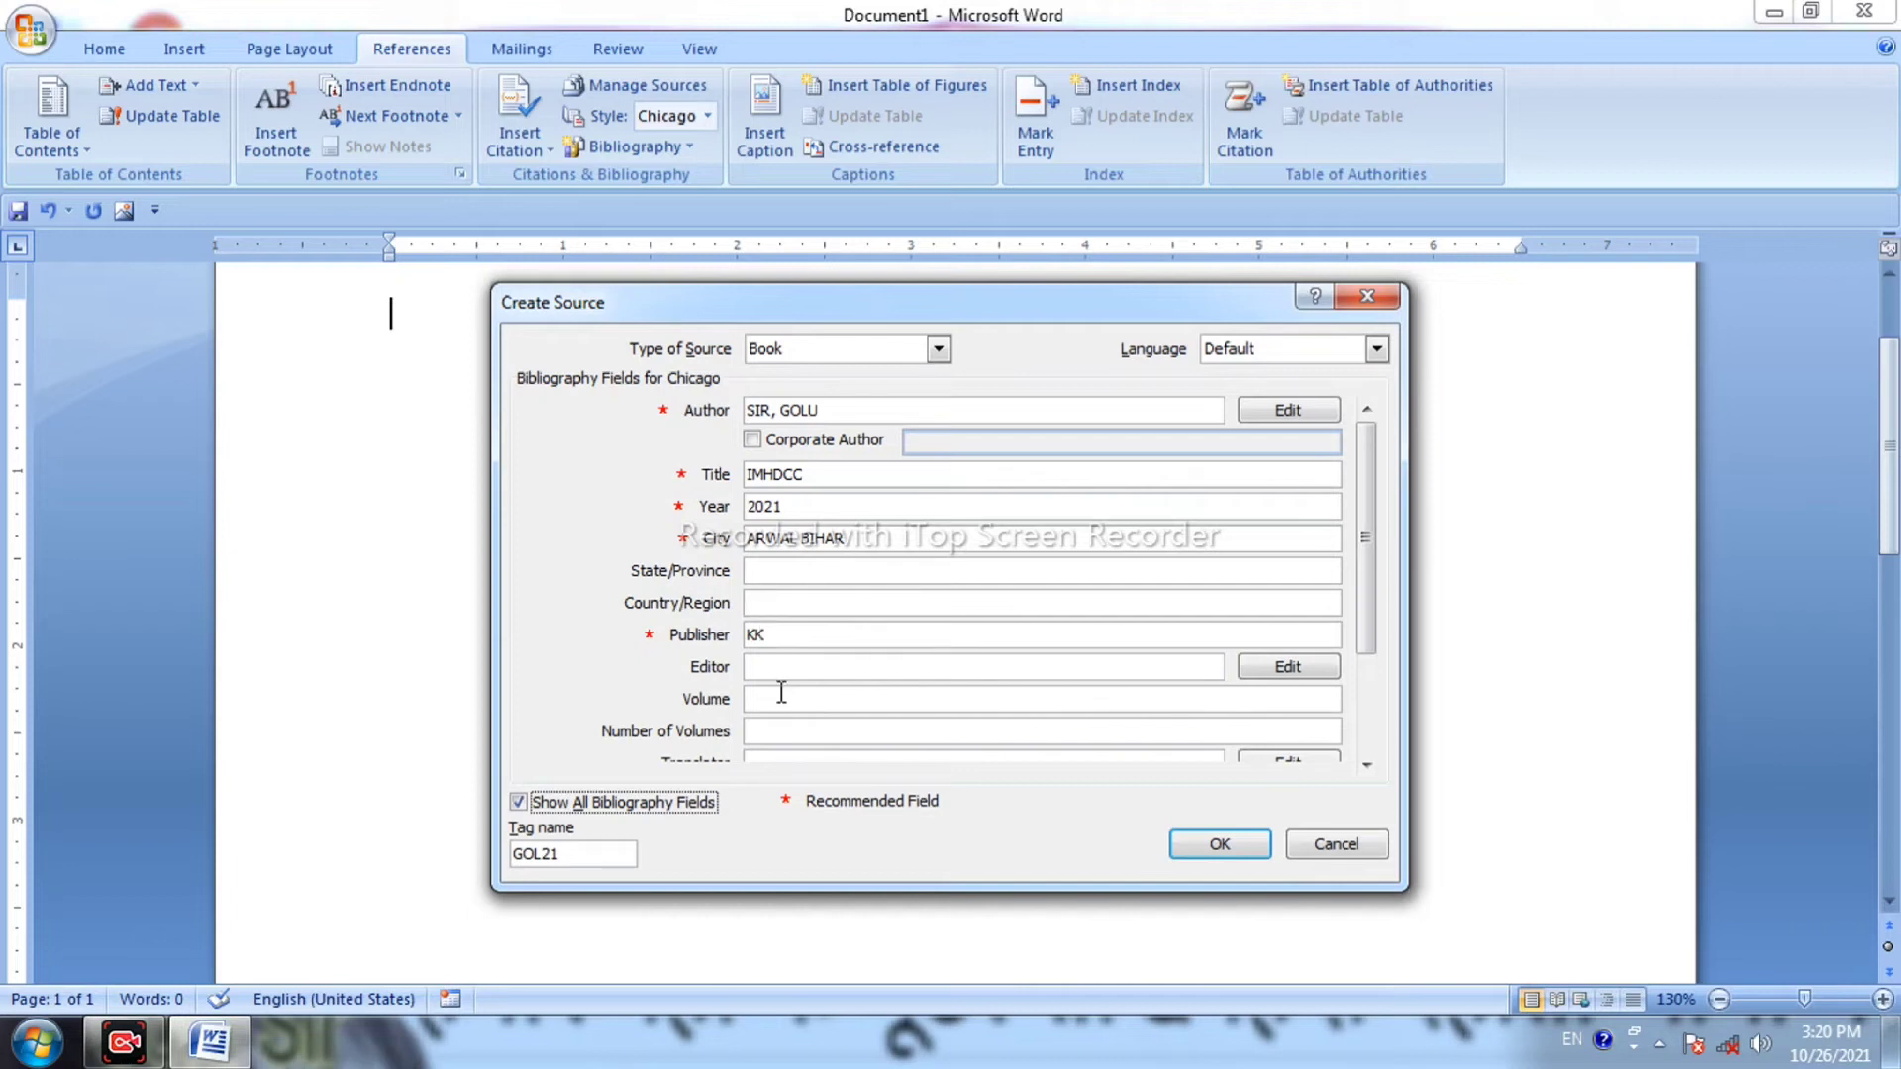
pyautogui.click(642, 804)
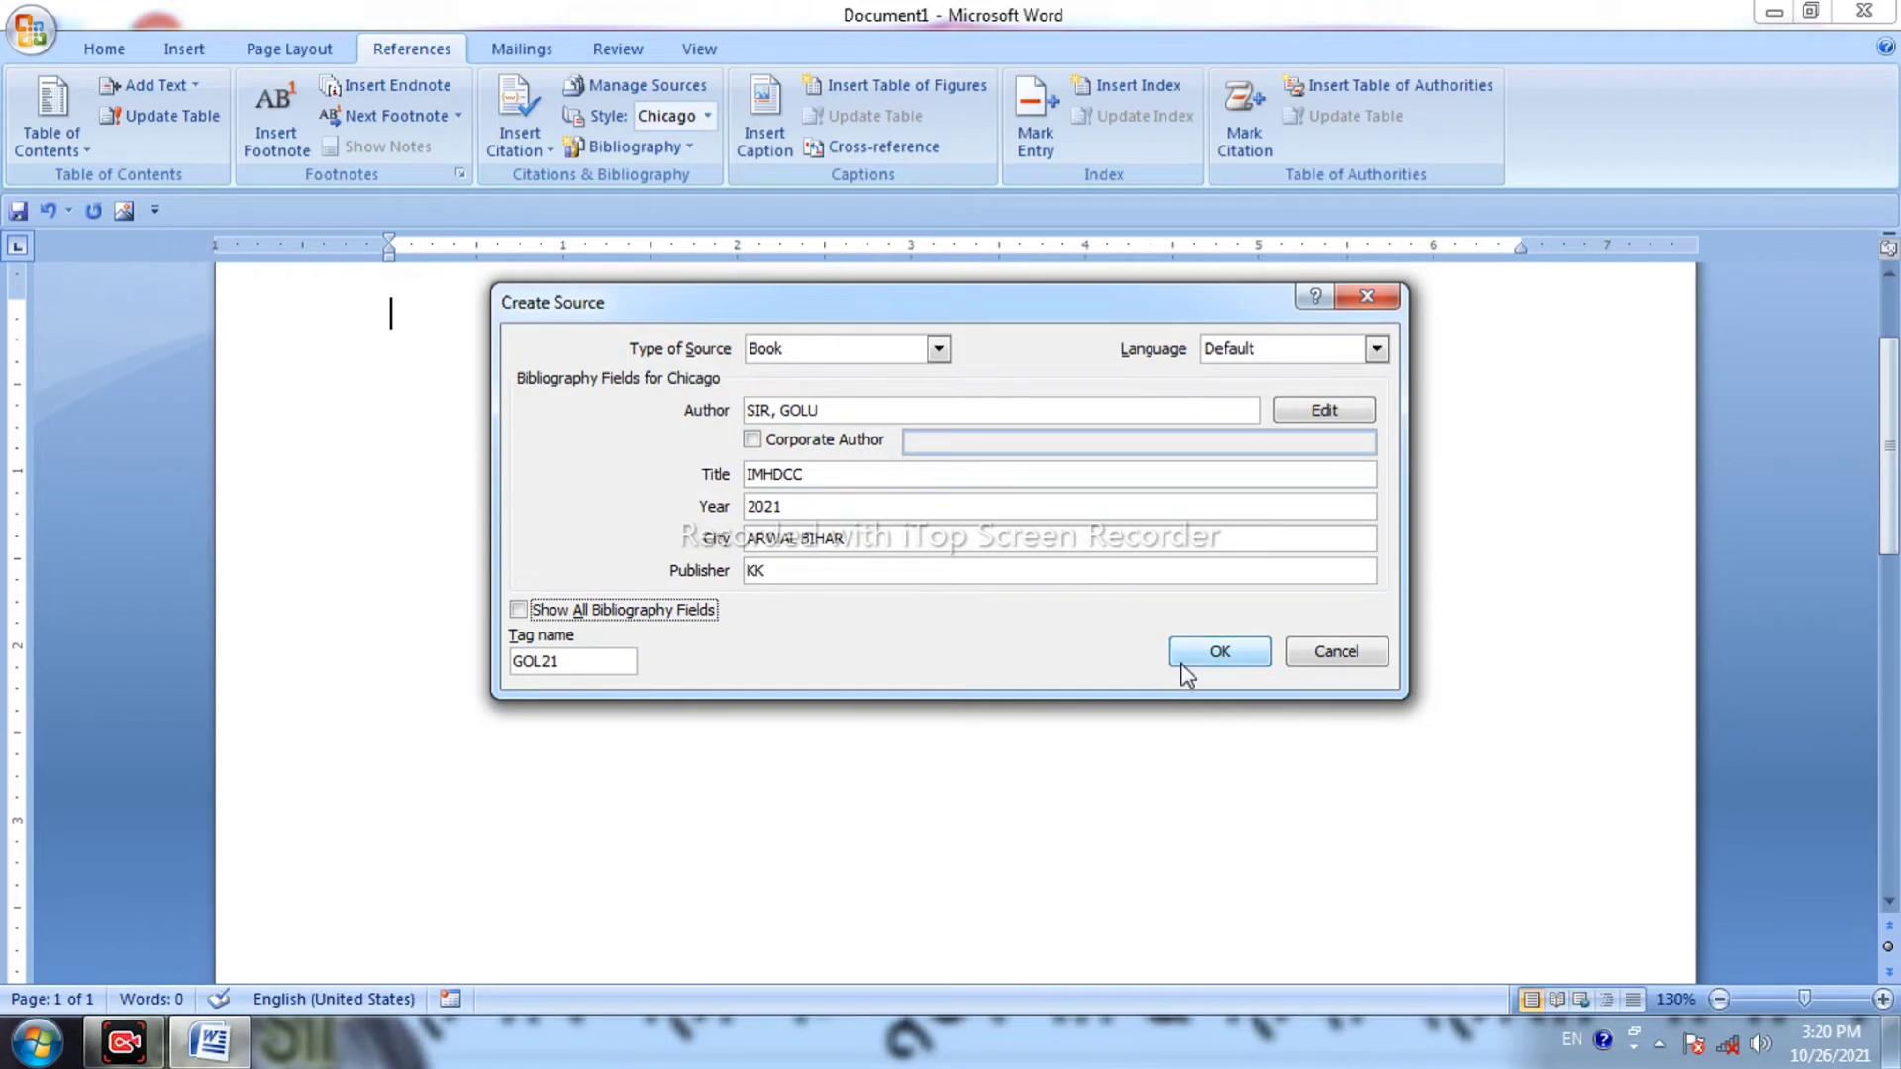
# Save the IMHDCC book source and delete the citation it placed on the page.
pyautogui.click(1198, 661)
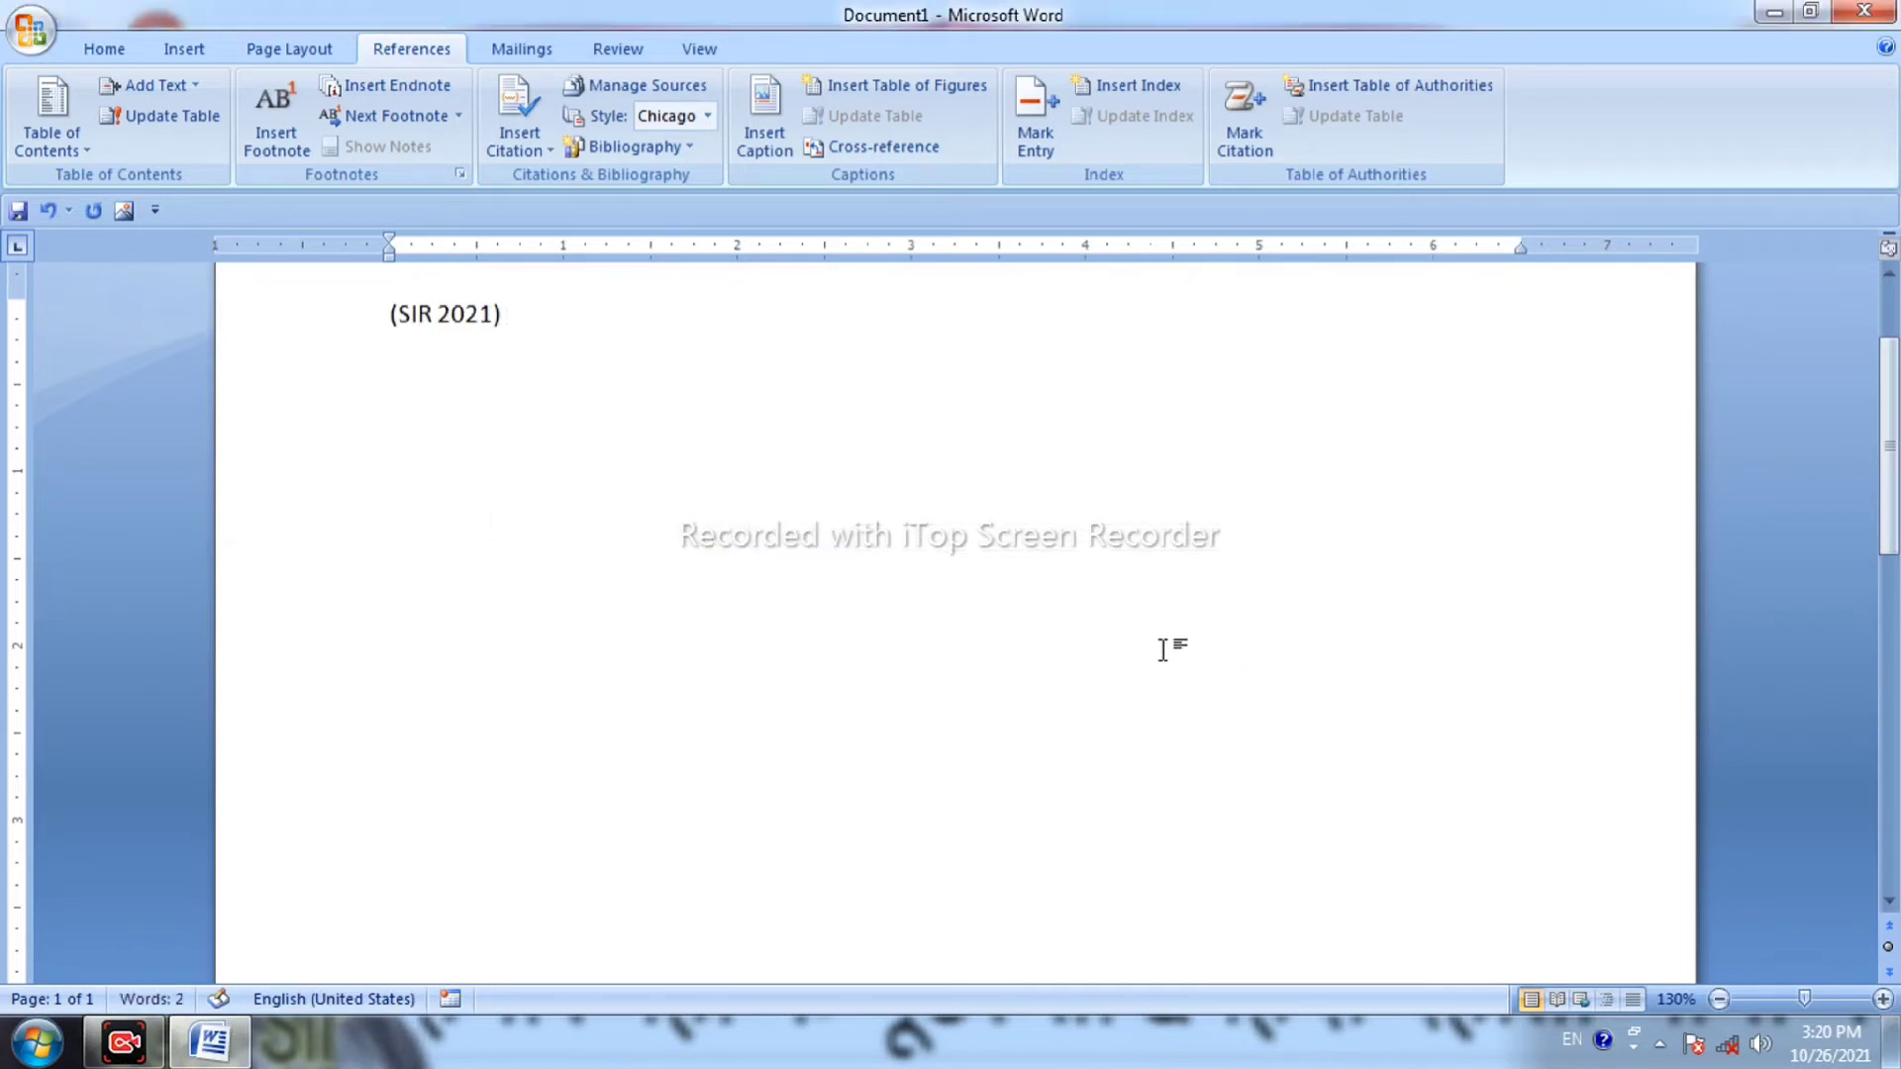
pyautogui.click(382, 313)
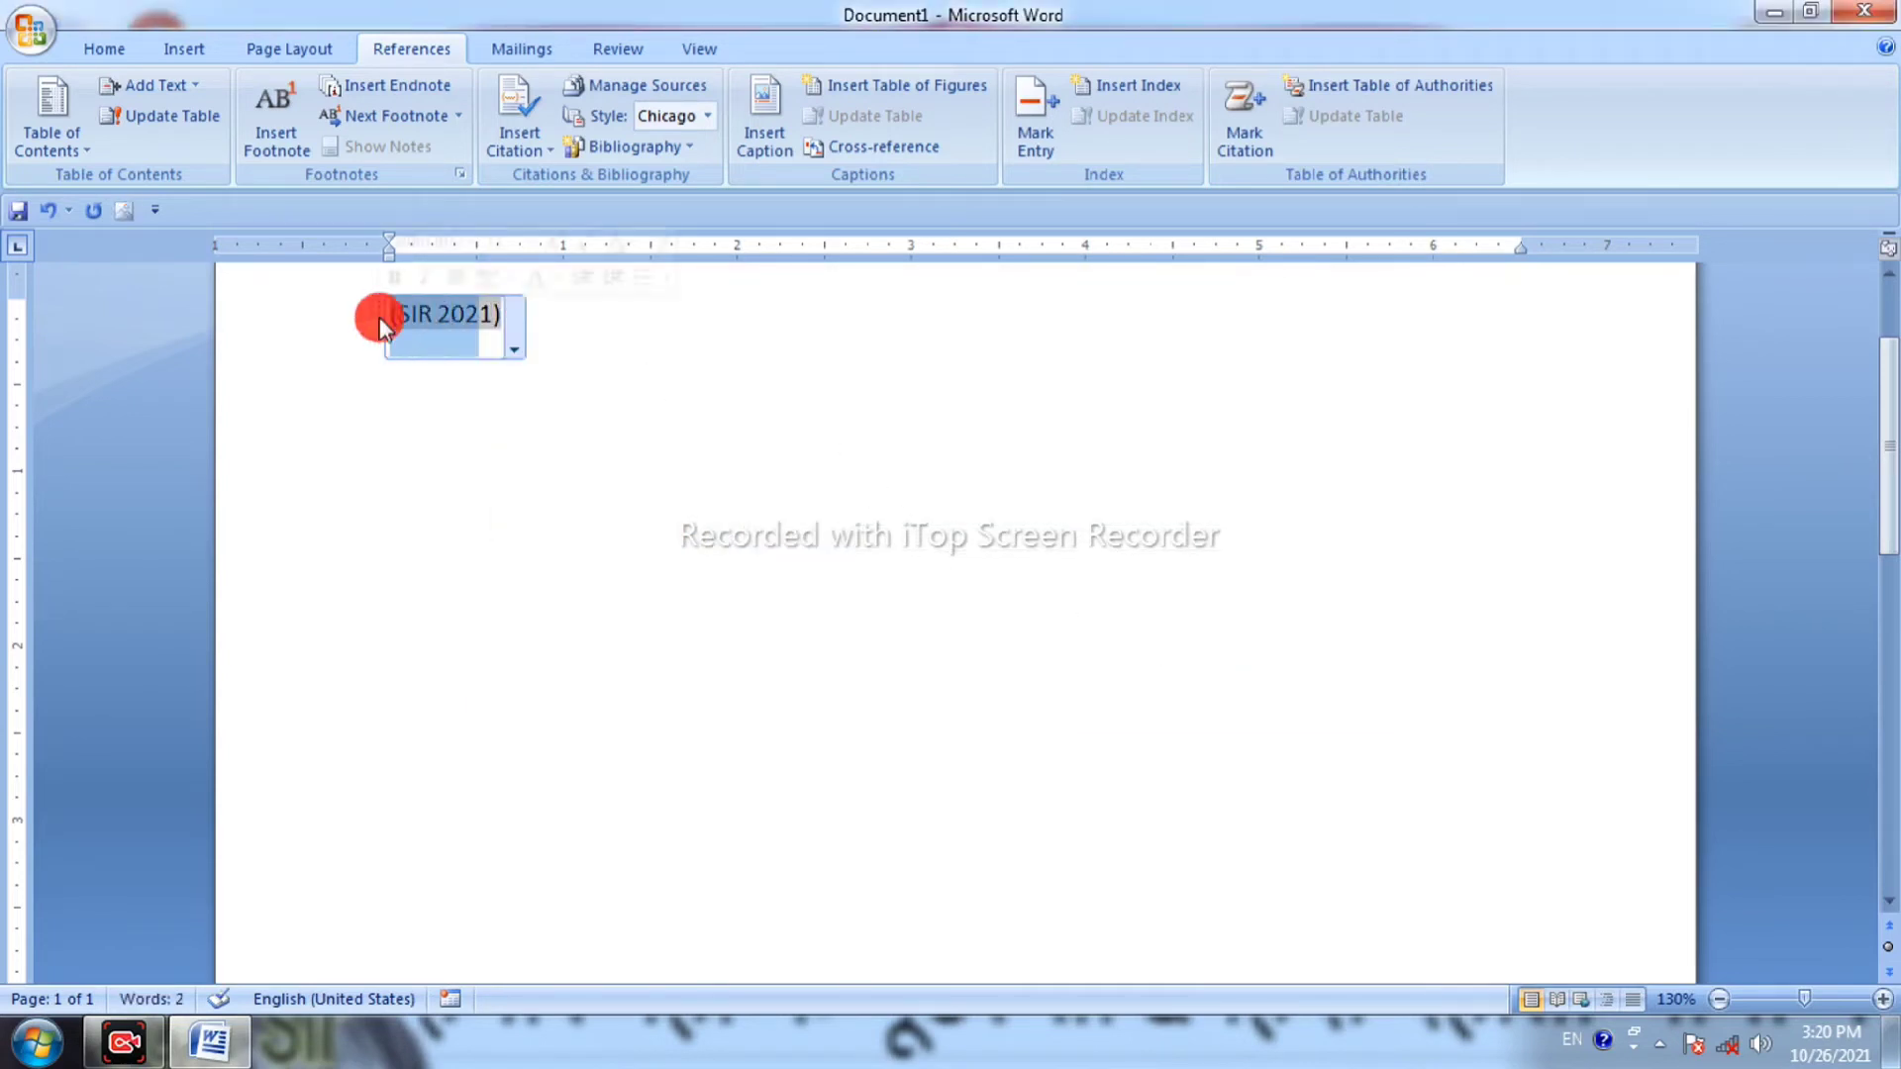
pyautogui.press('Delete')
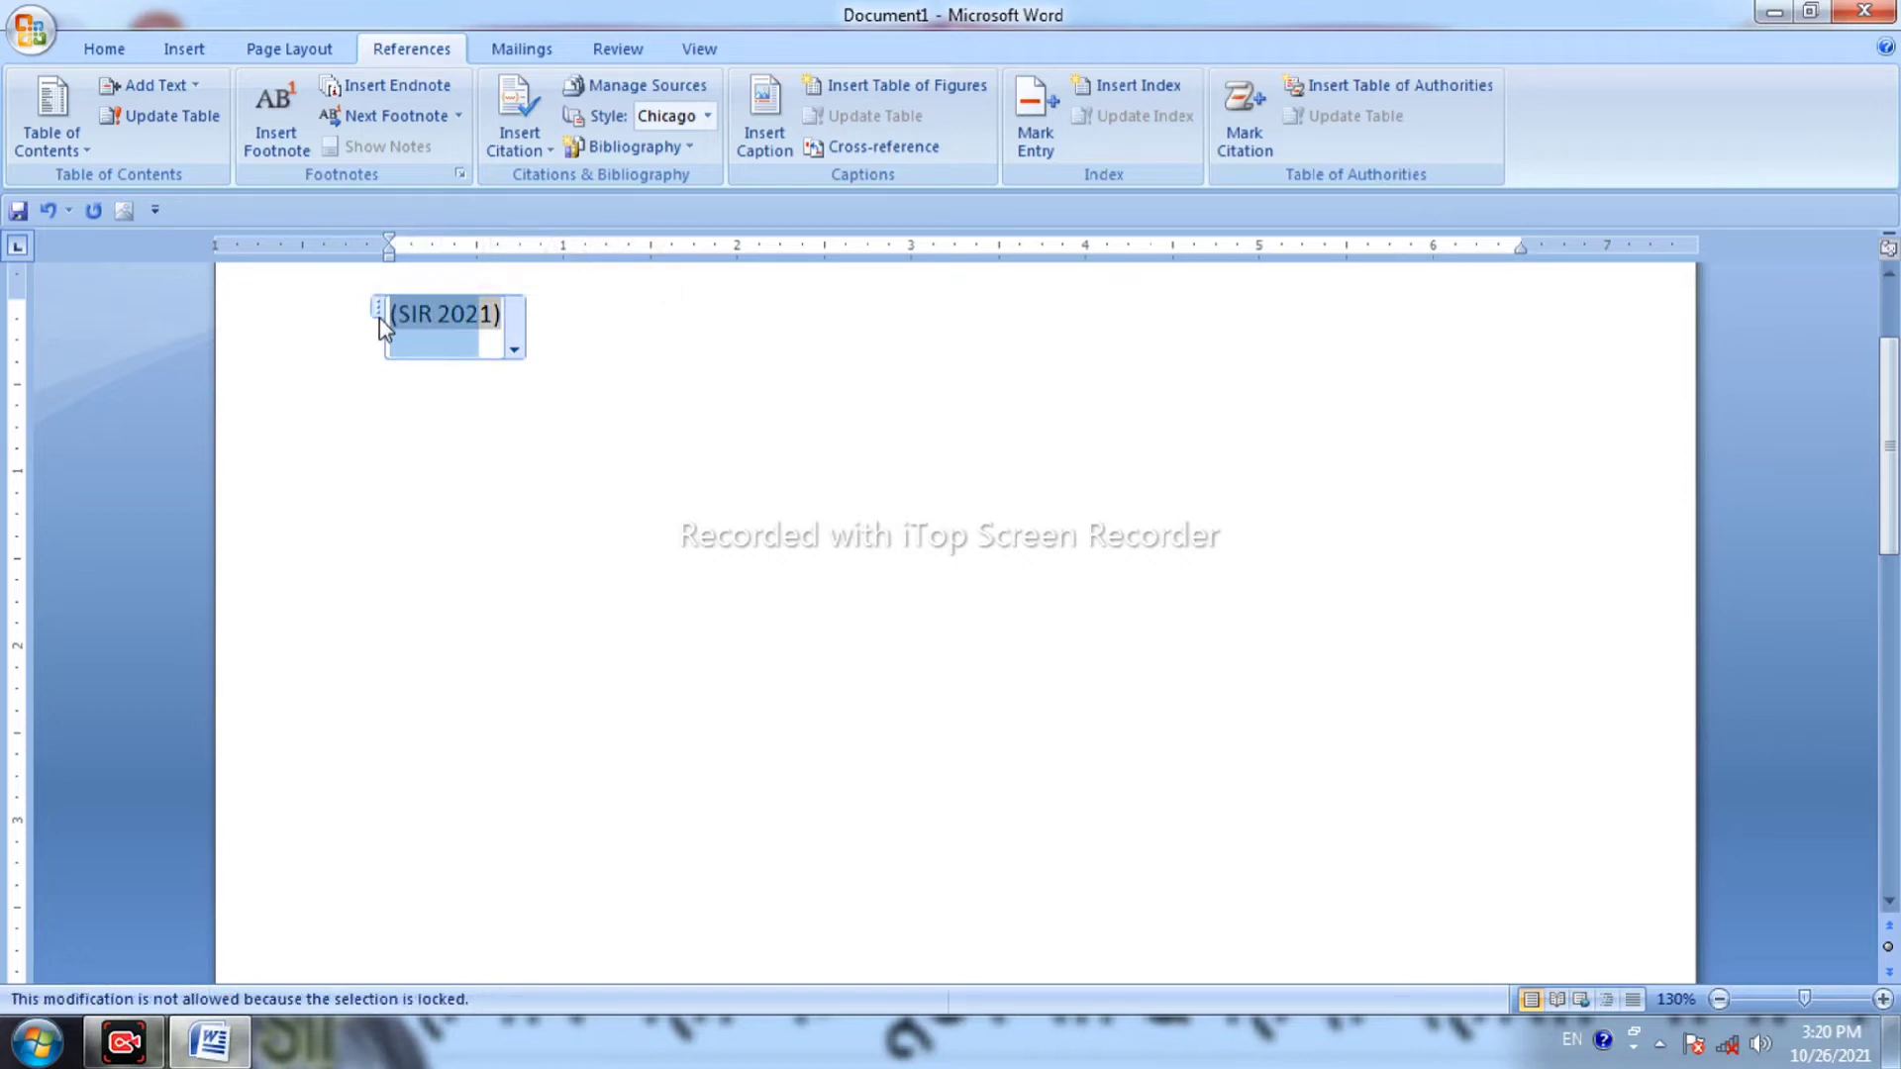
pyautogui.click(378, 318)
pyautogui.press('Delete')
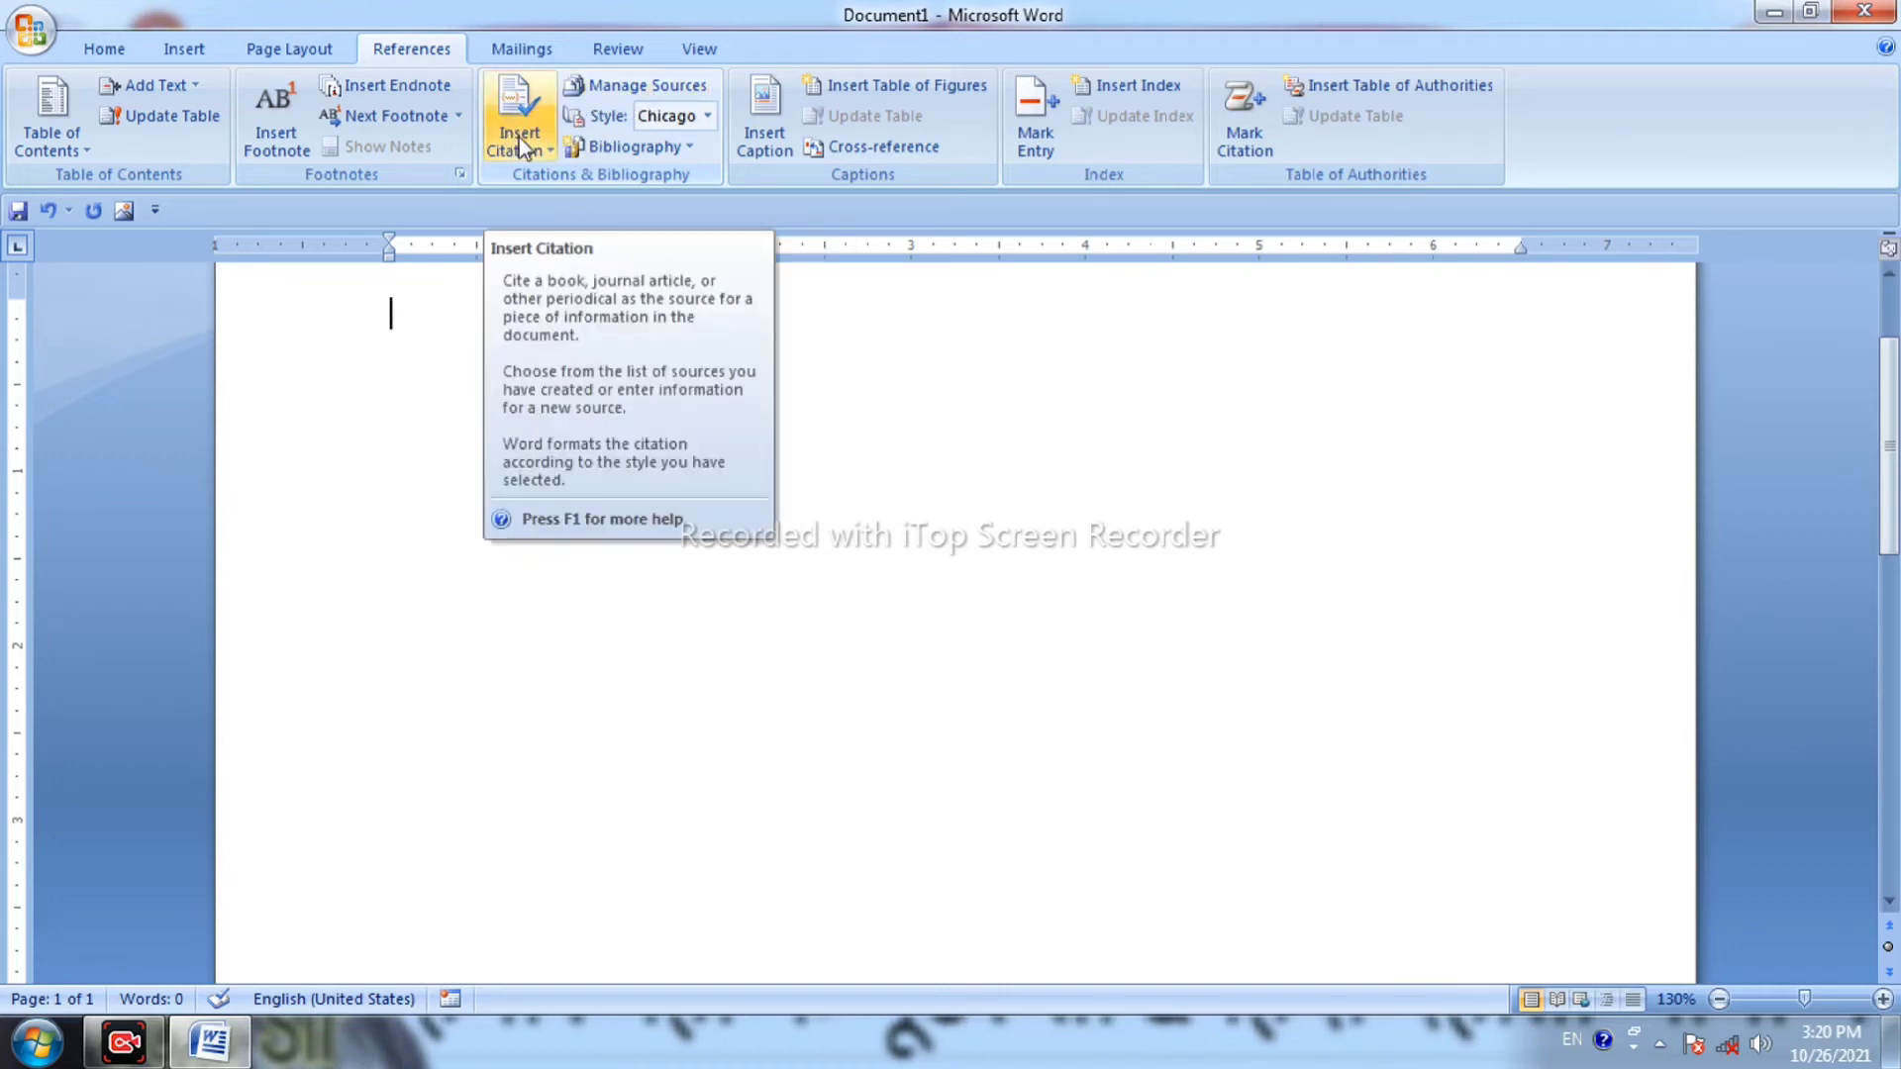
pyautogui.click(666, 87)
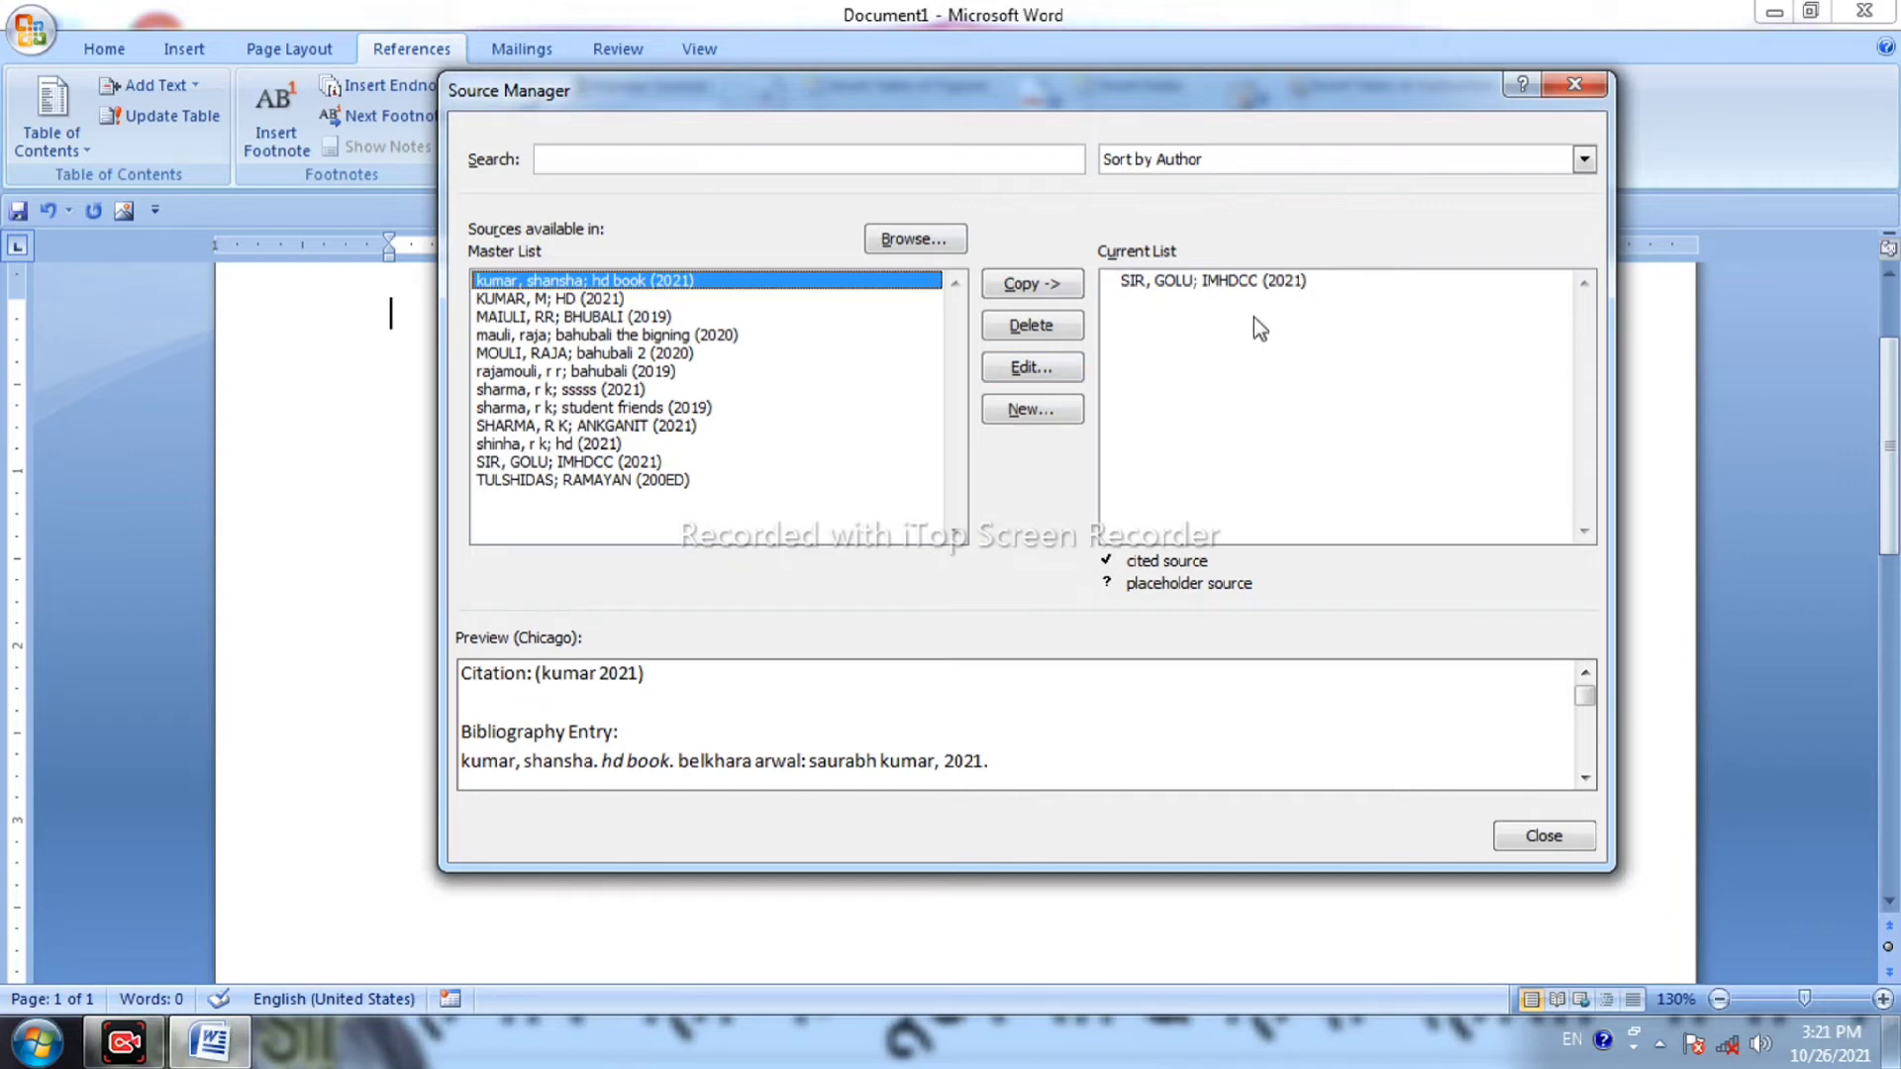
# Add and then delete the student friends source so only IMHDCC (2021) remains listed.
pyautogui.click(1252, 289)
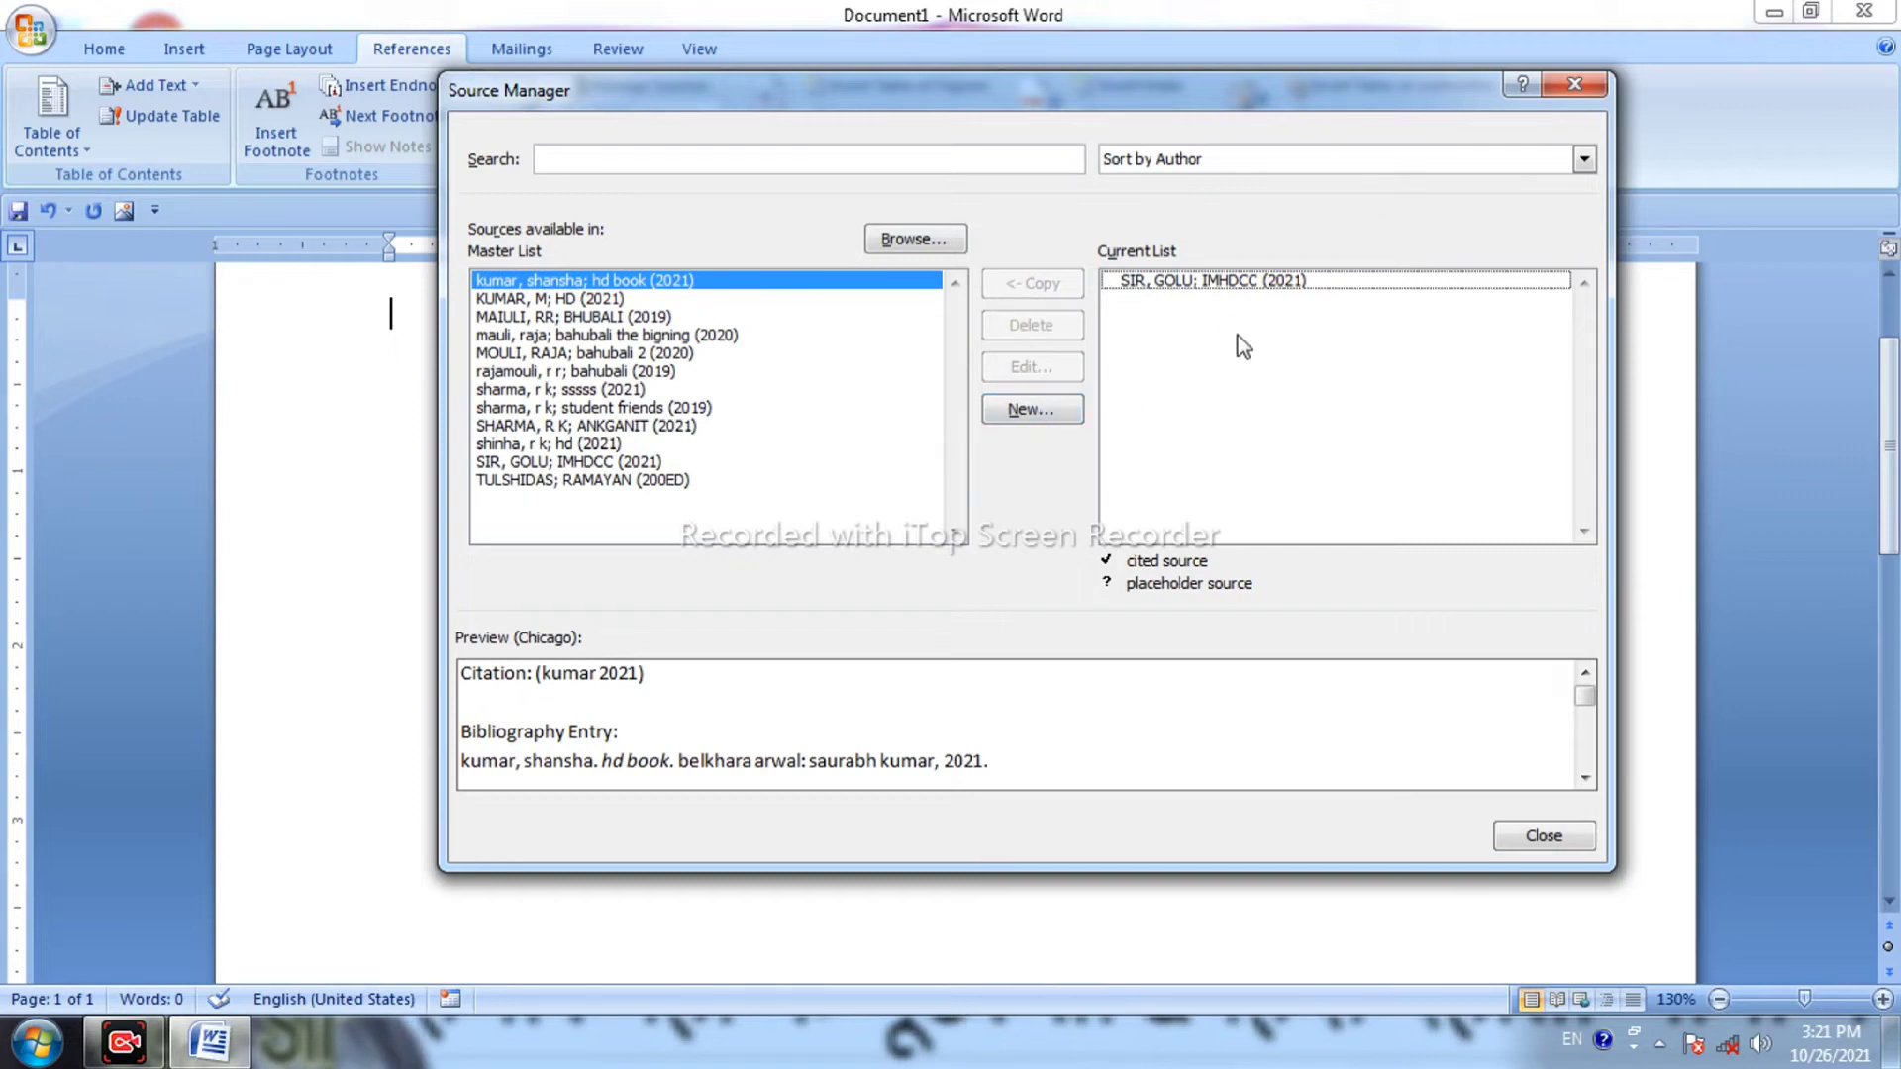
pyautogui.click(634, 407)
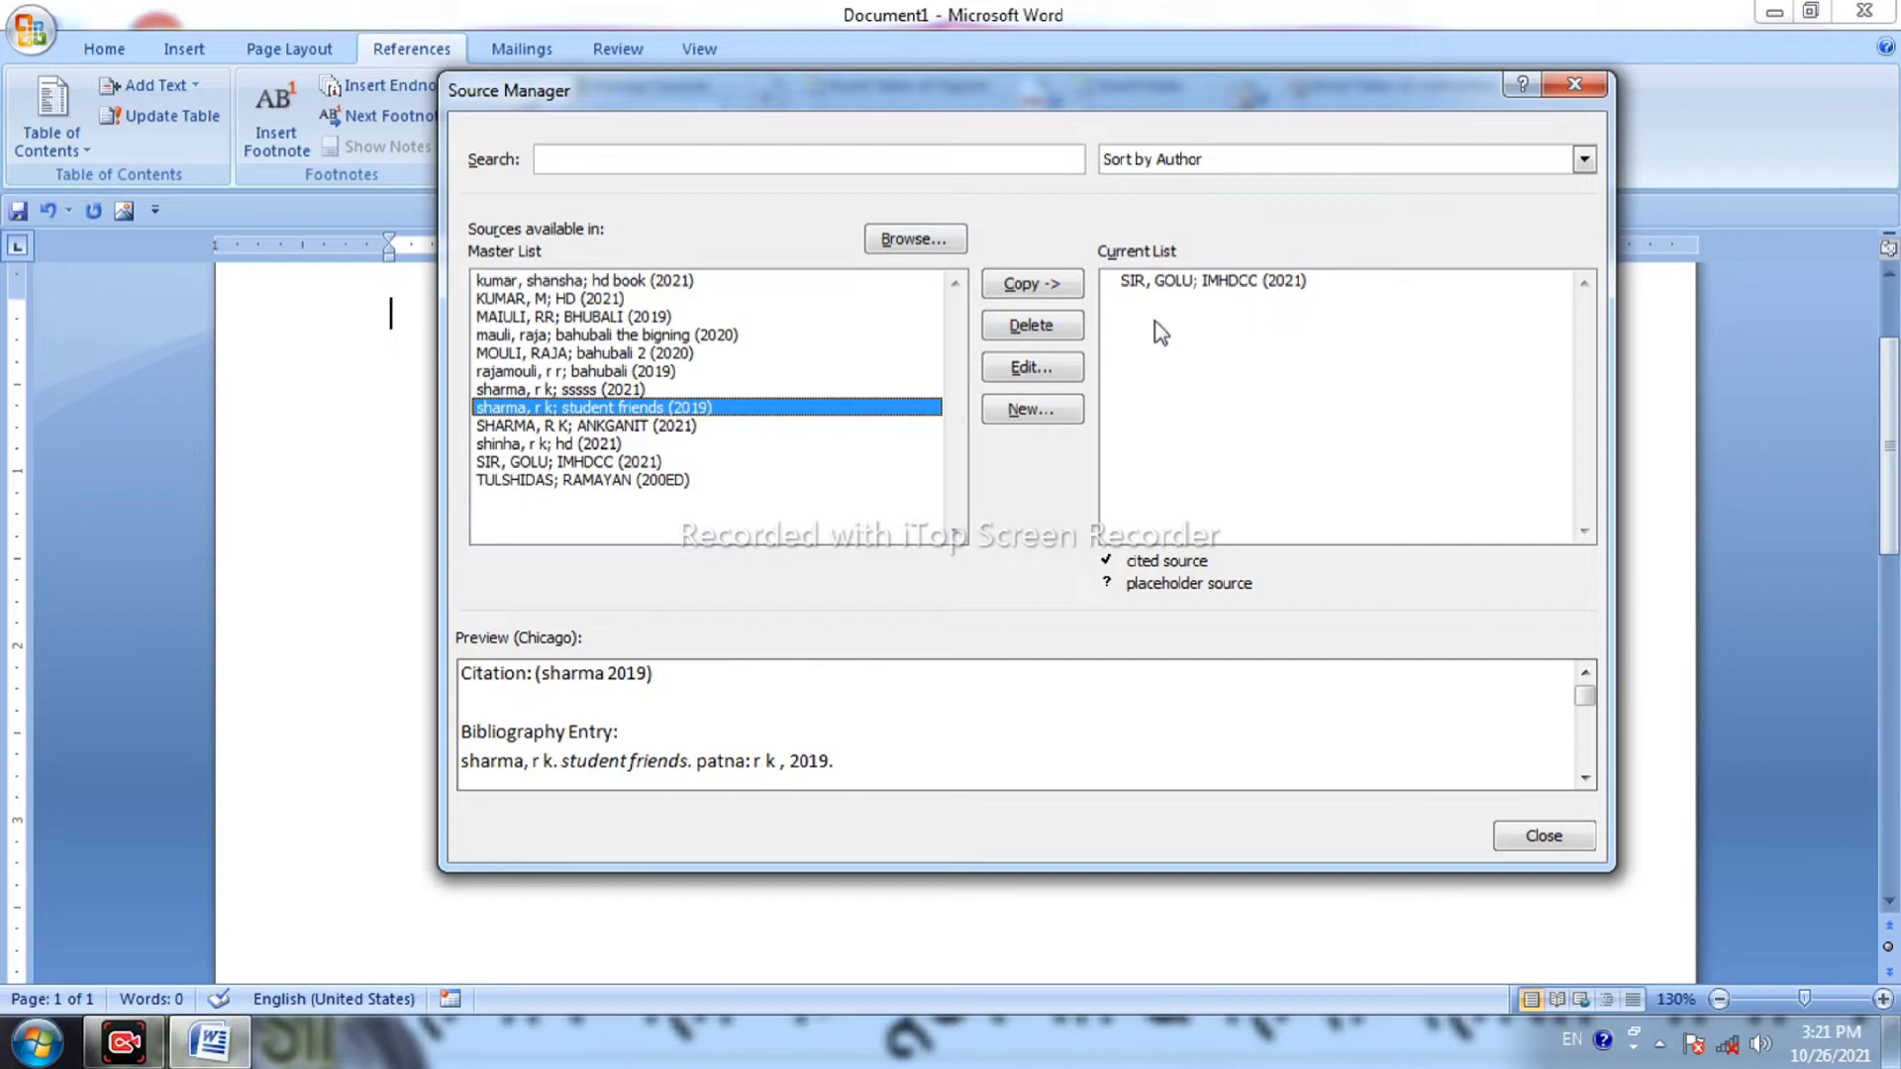
pyautogui.click(1046, 287)
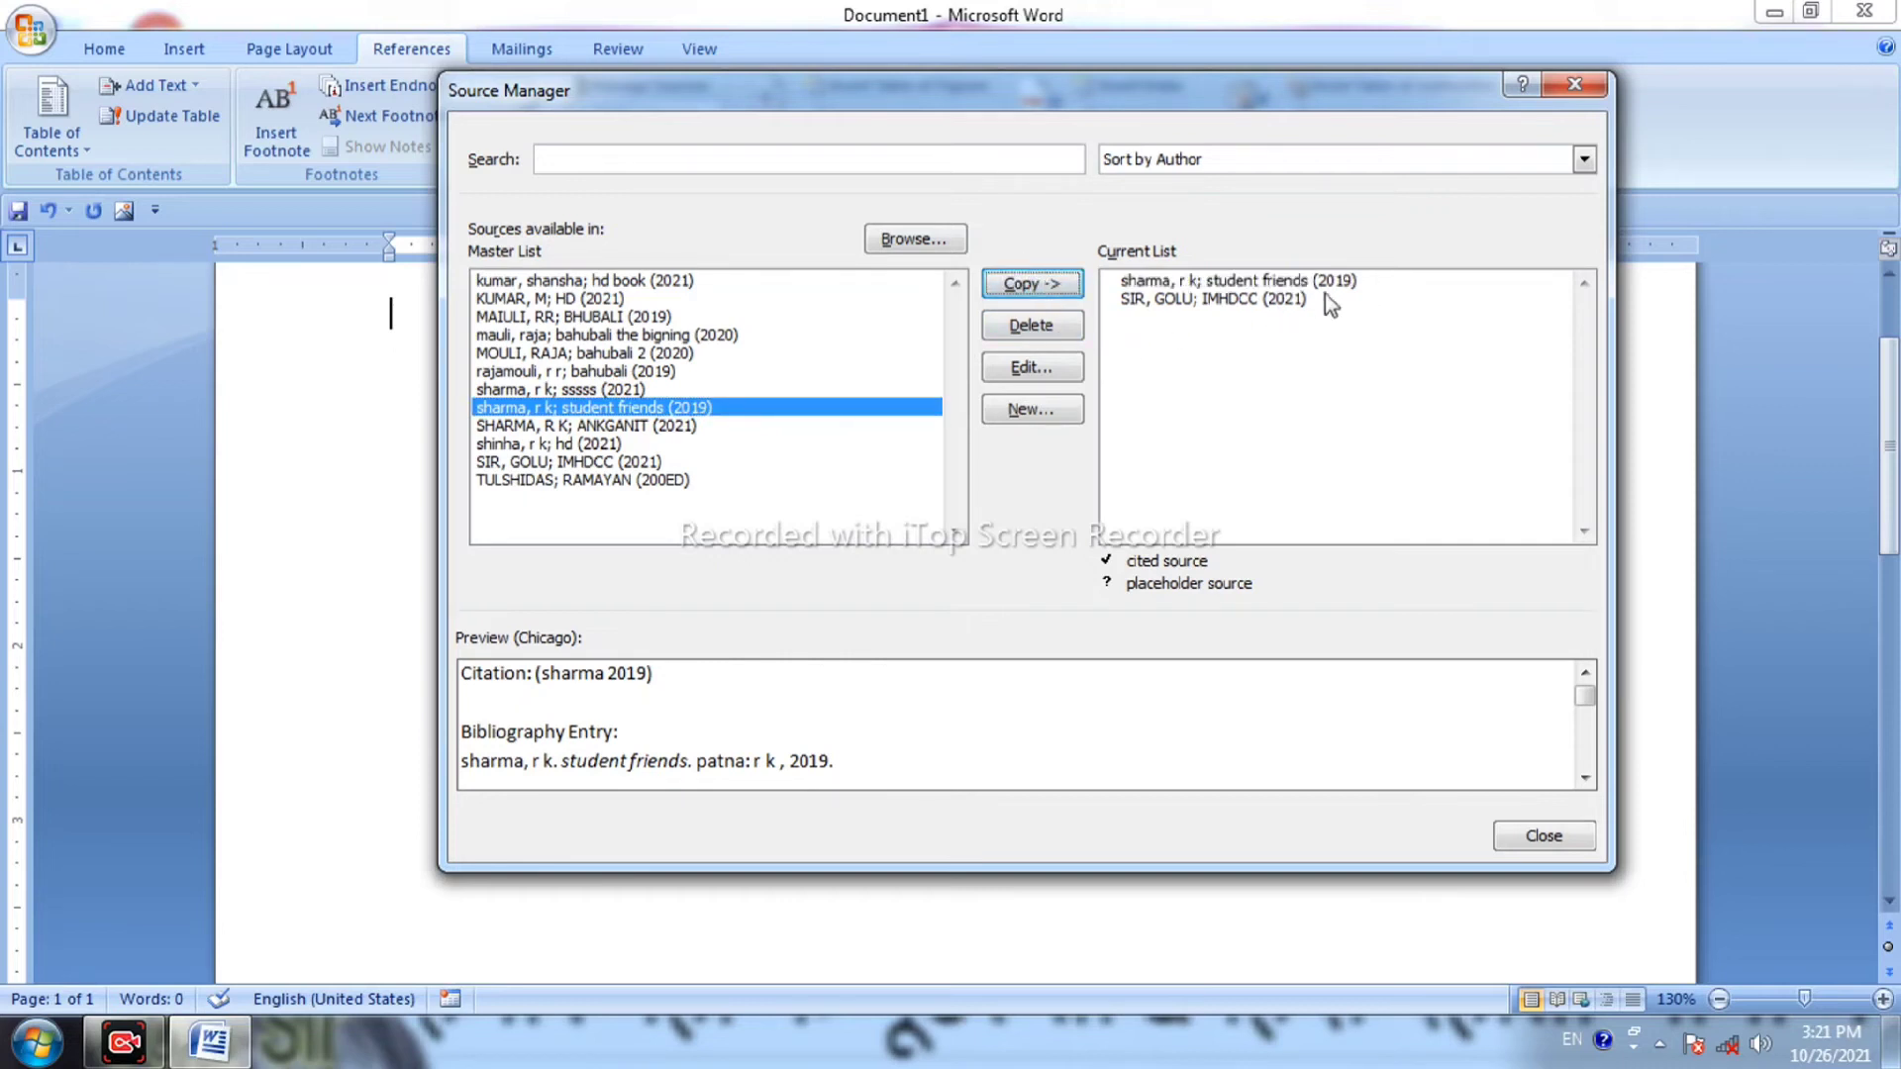
pyautogui.click(1161, 282)
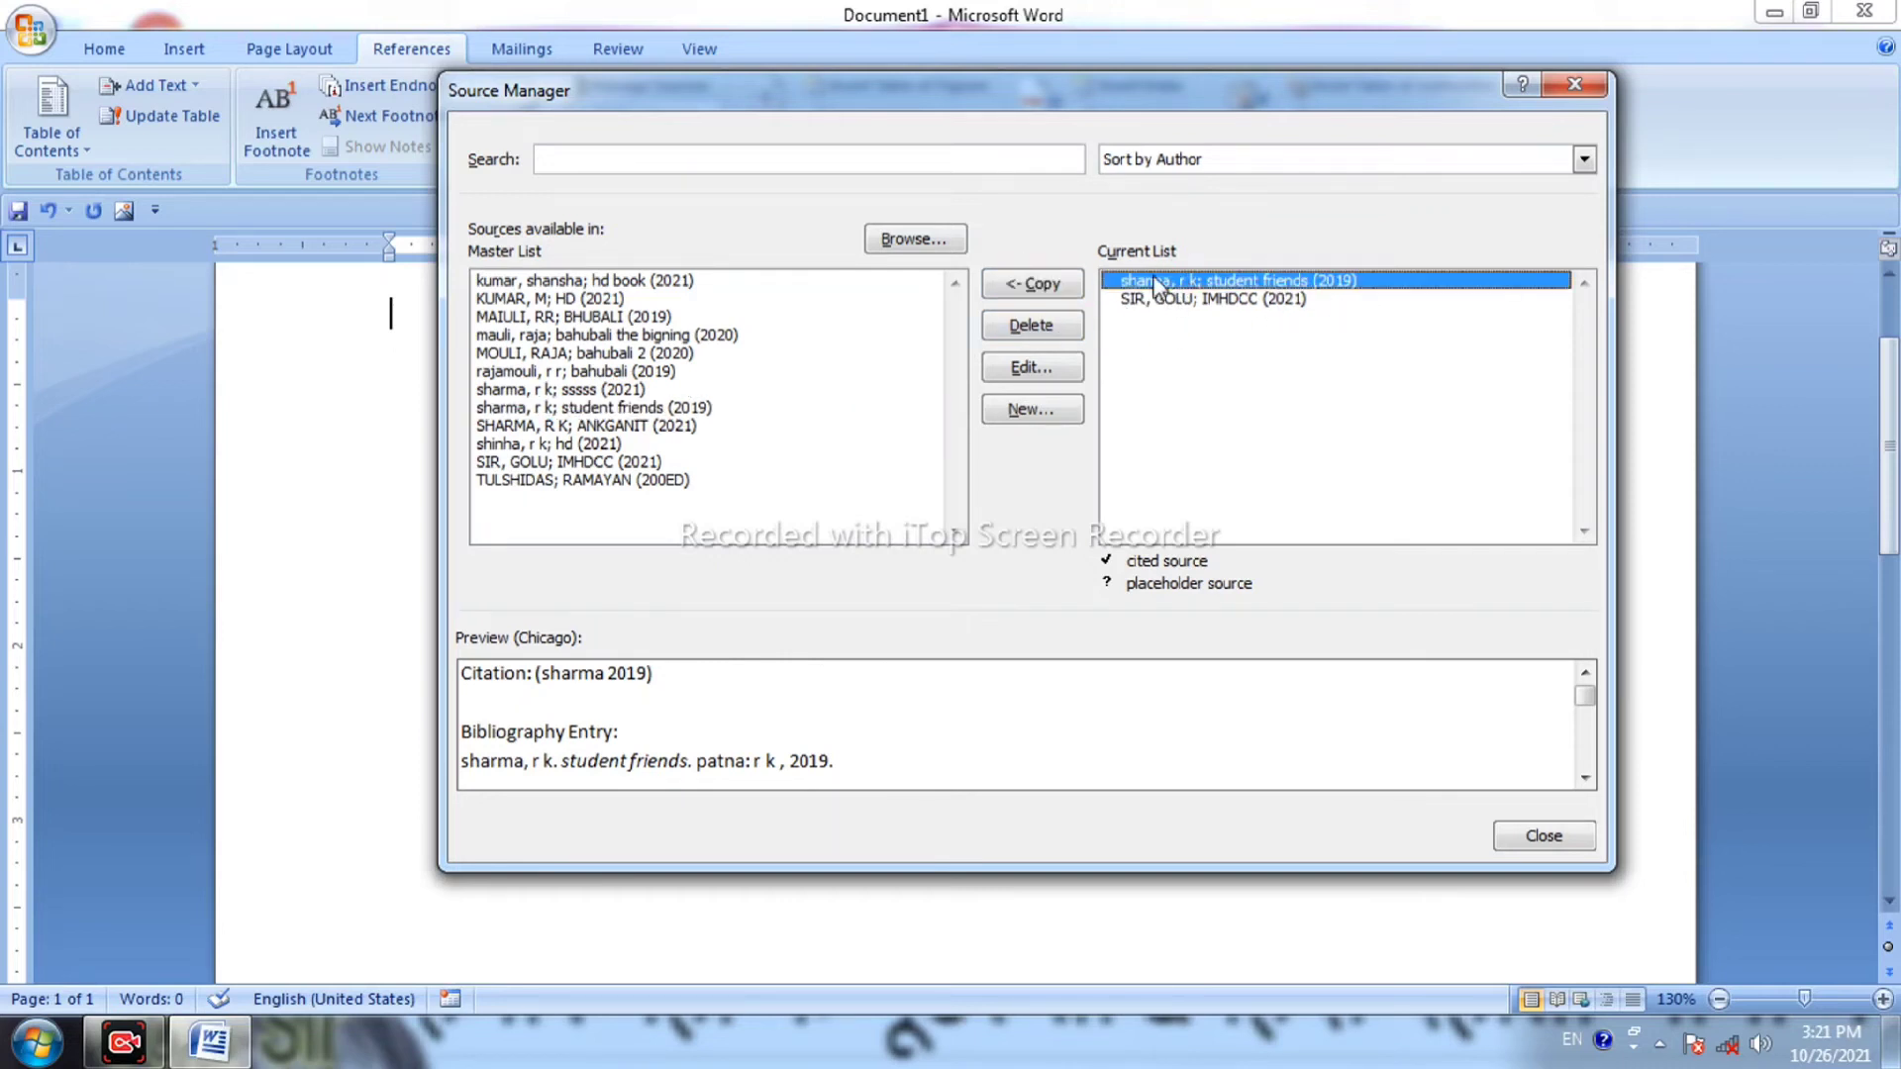
pyautogui.click(1055, 287)
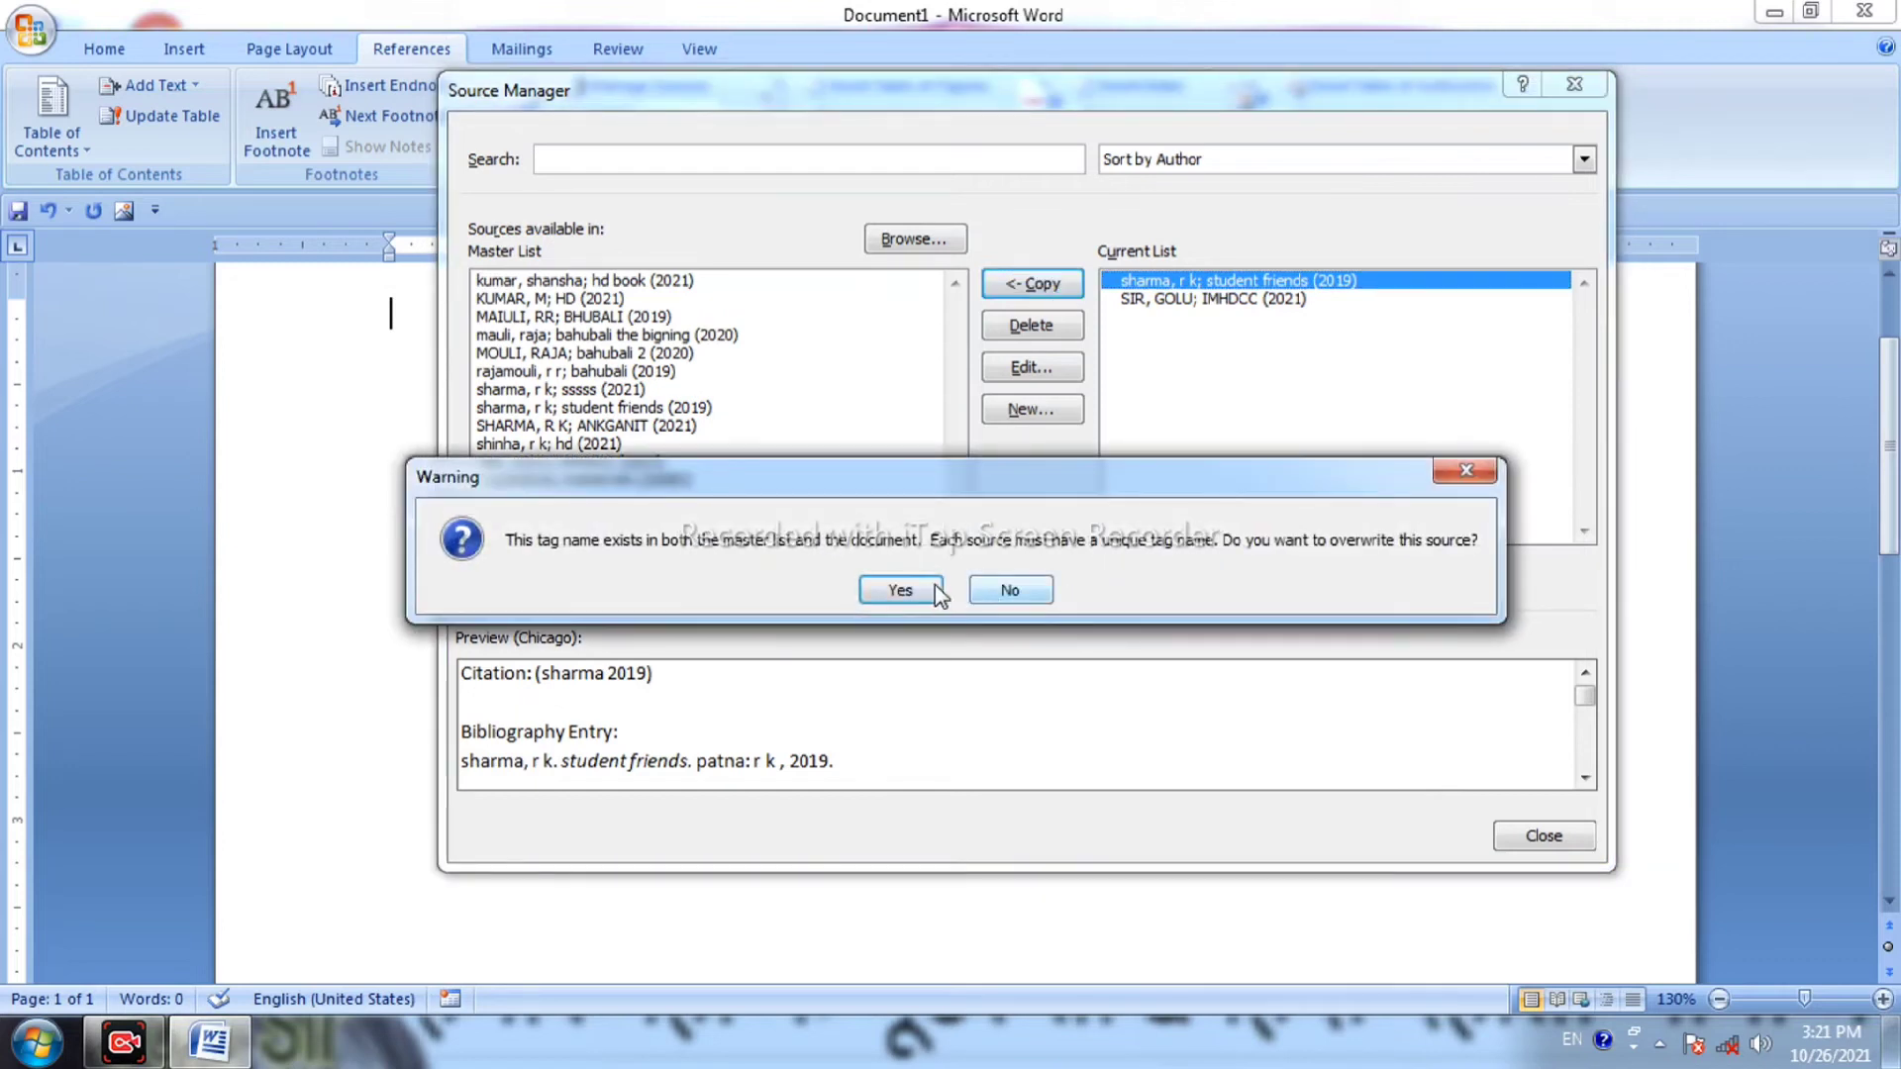
pyautogui.click(921, 587)
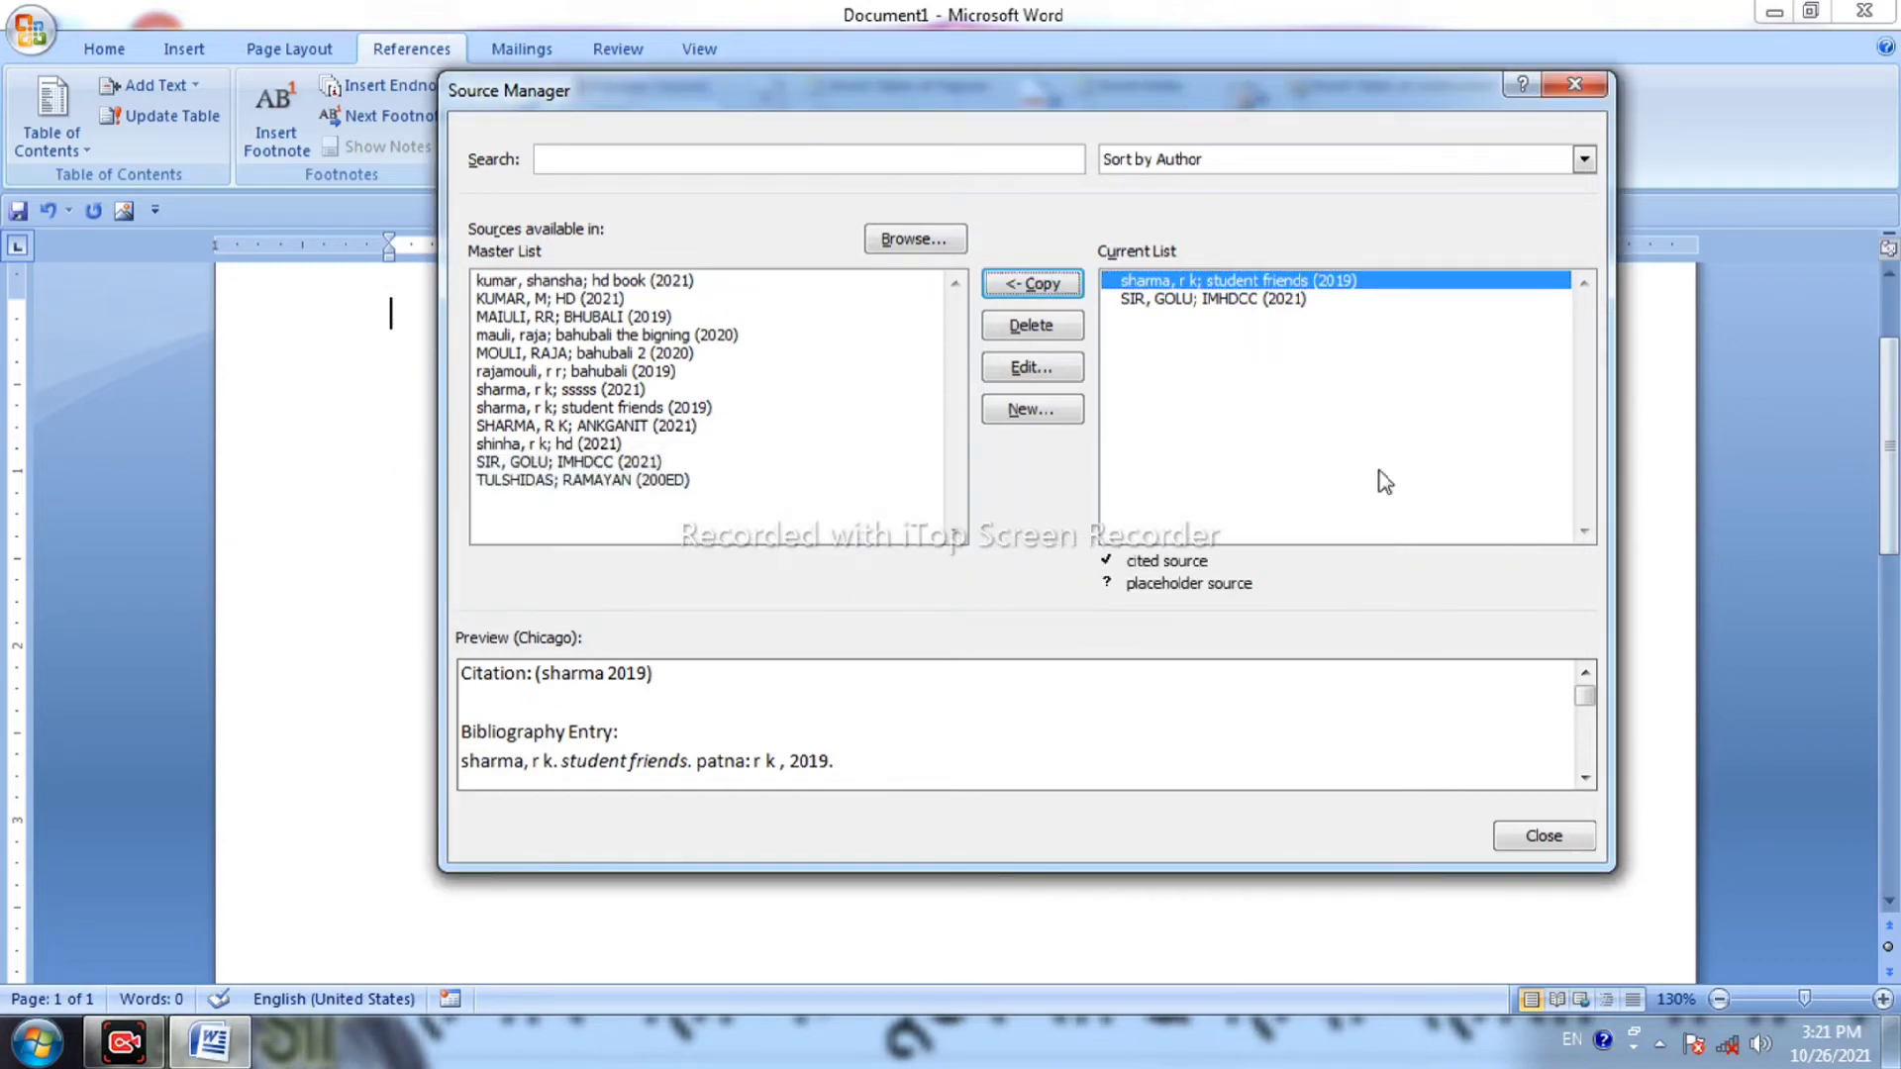
pyautogui.click(1026, 330)
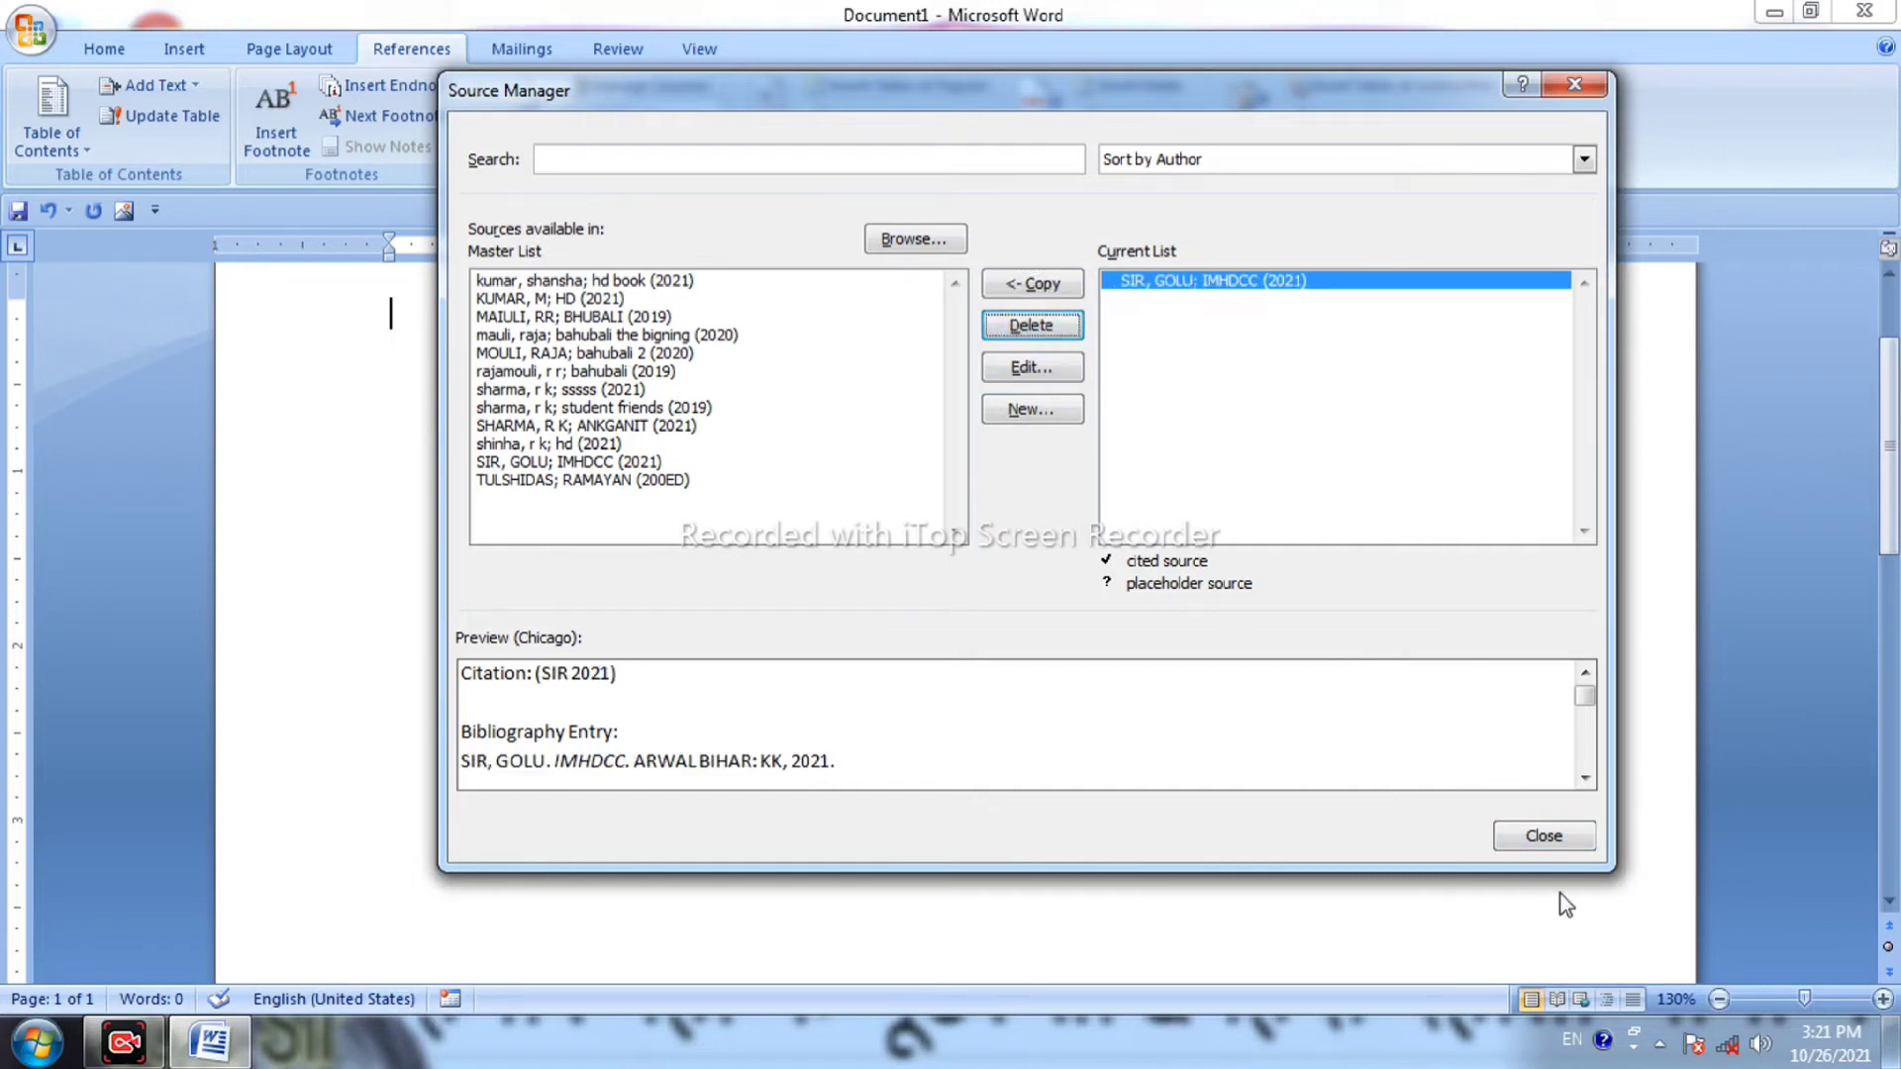
pyautogui.click(1546, 836)
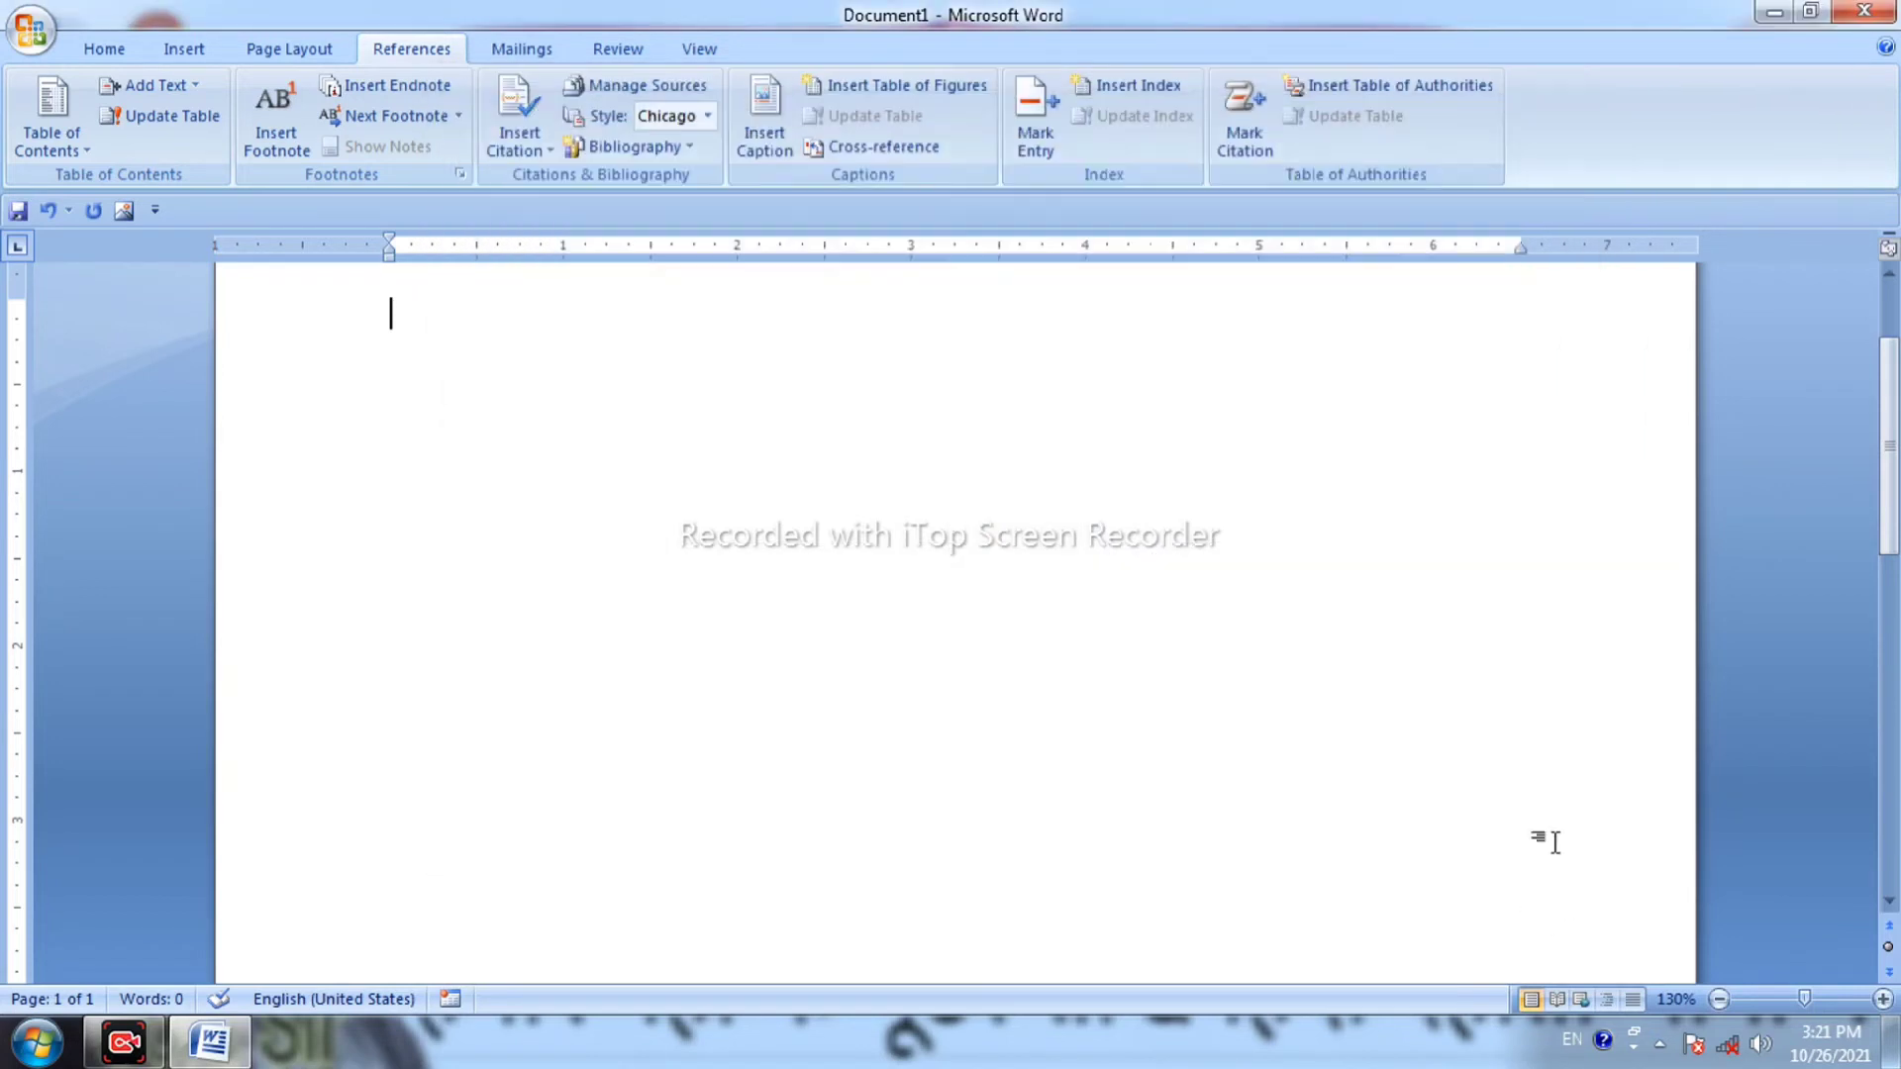
# Insert a Chicago-style Works Cited bibliography listing the IMHDCC 2021 book.
pyautogui.click(637, 148)
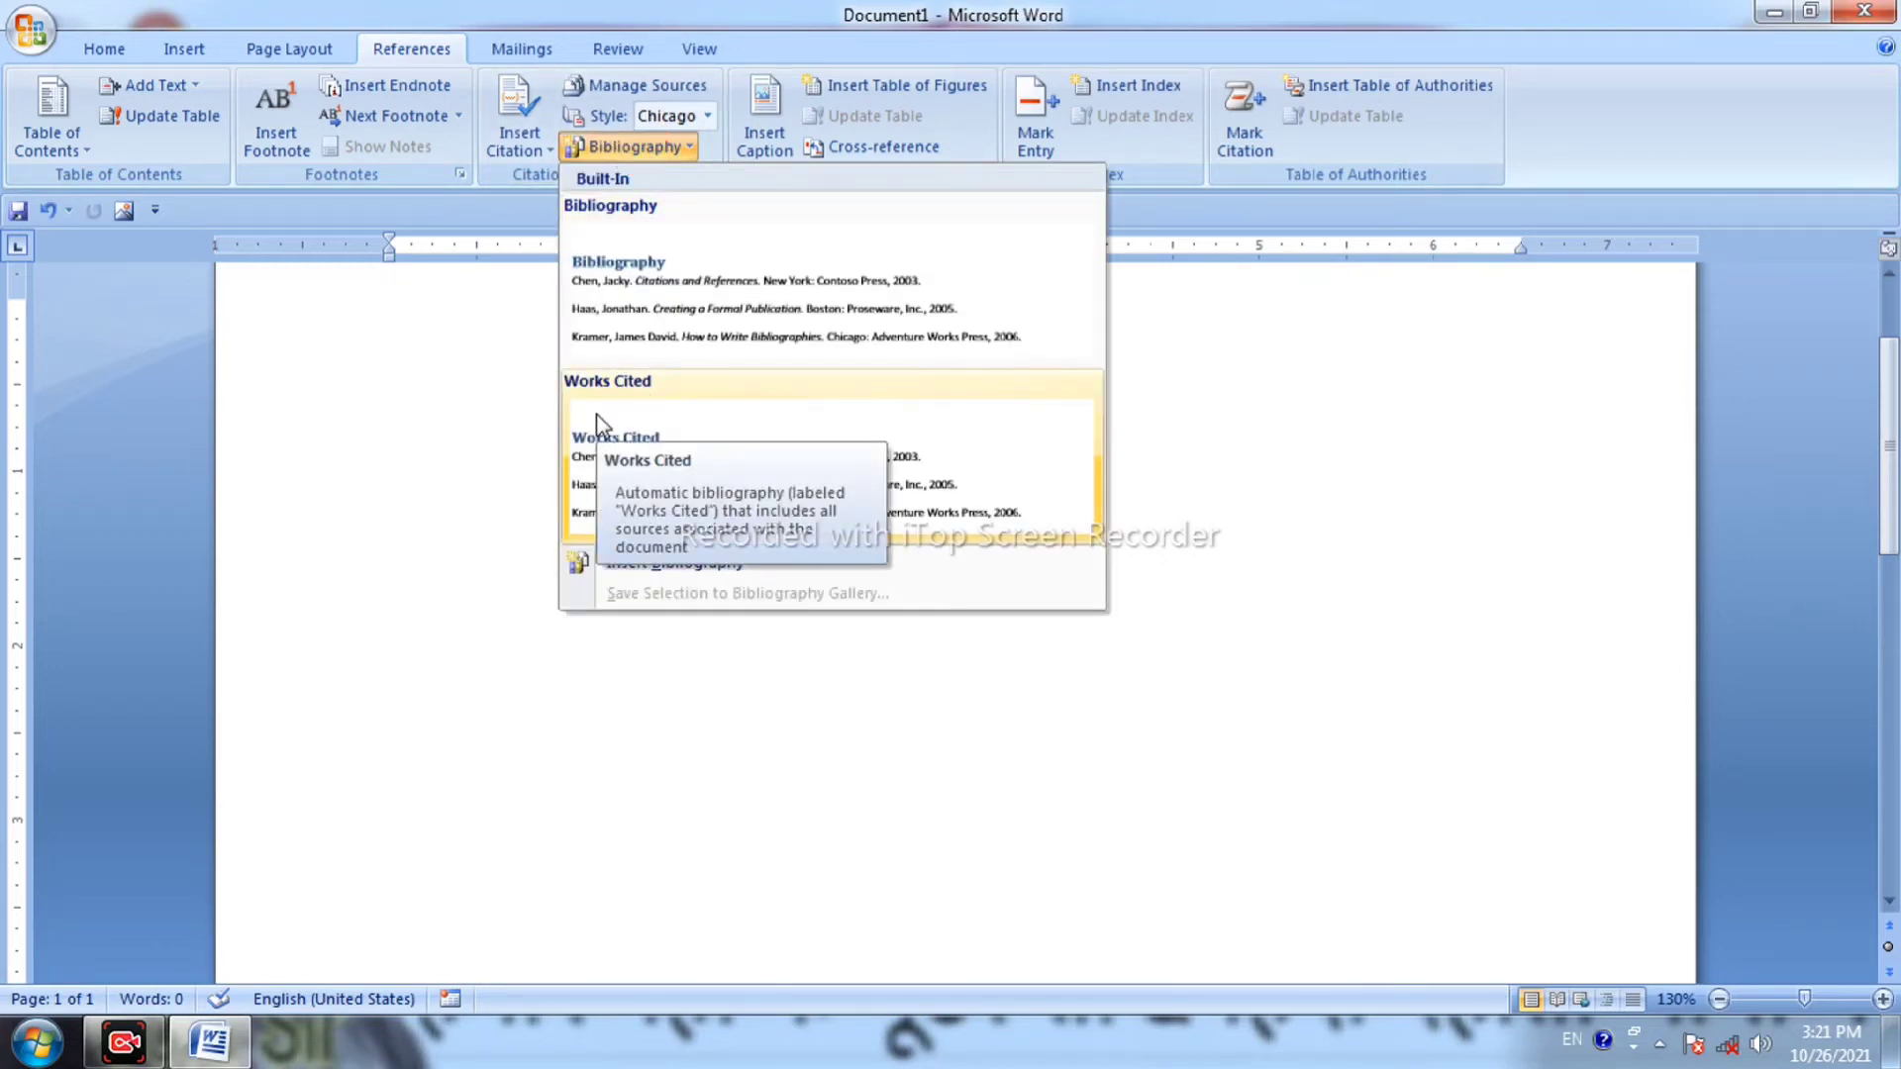
pyautogui.click(596, 416)
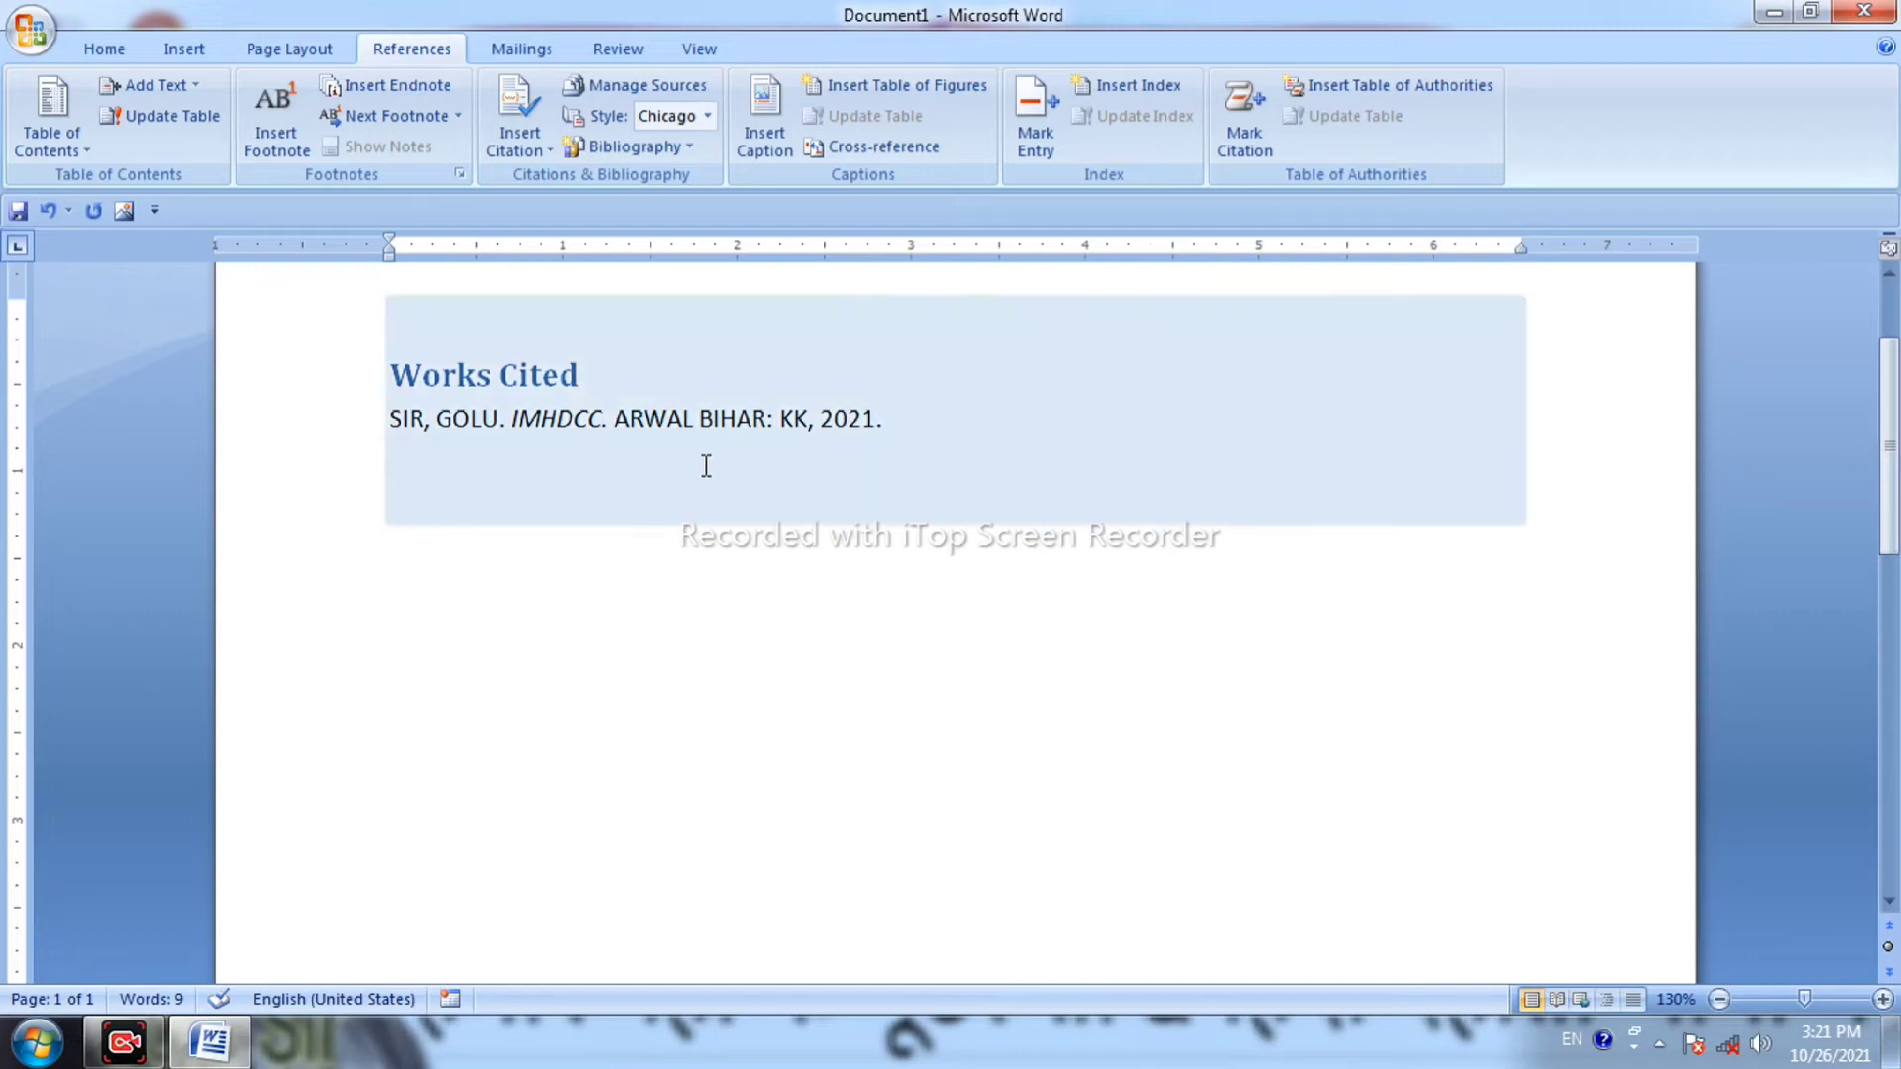
# Switch the bibliography style from GOST - Title Sort to GB7714, finally to SIST02.
pyautogui.click(694, 418)
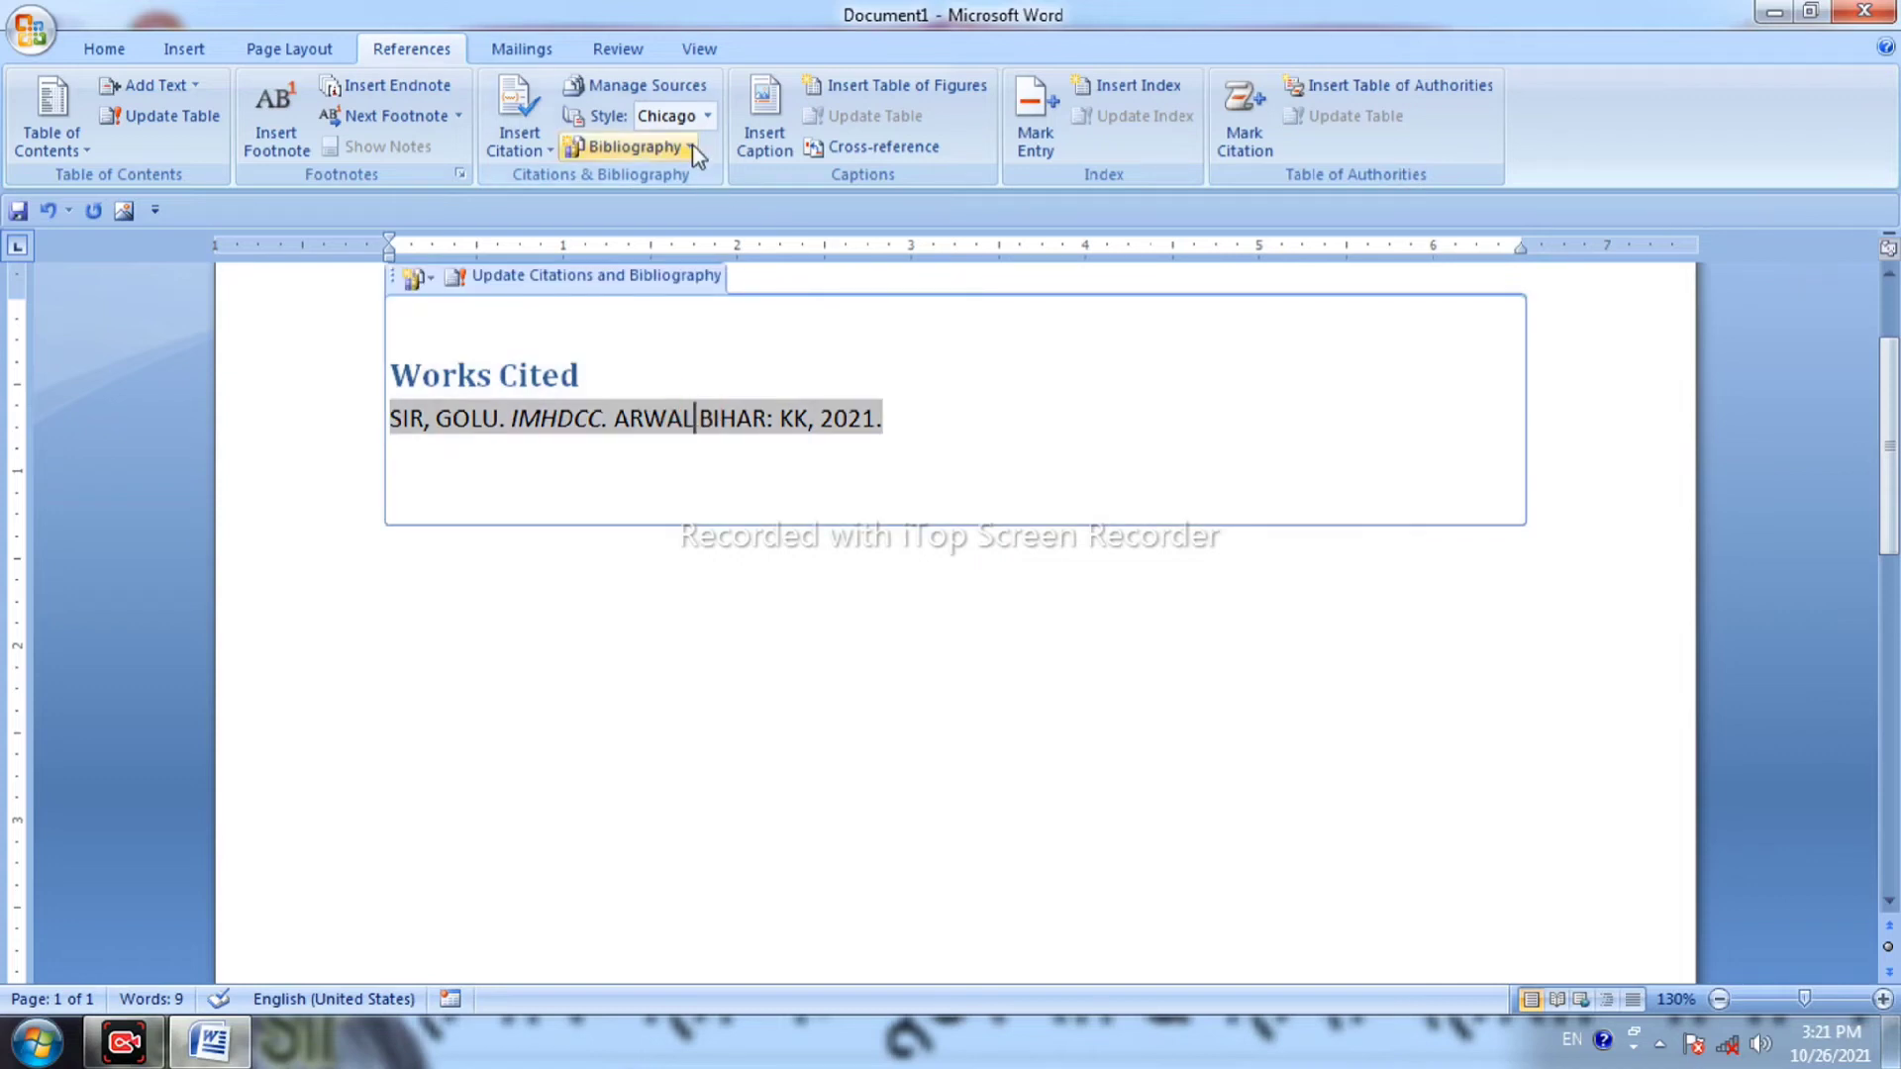
pyautogui.click(707, 116)
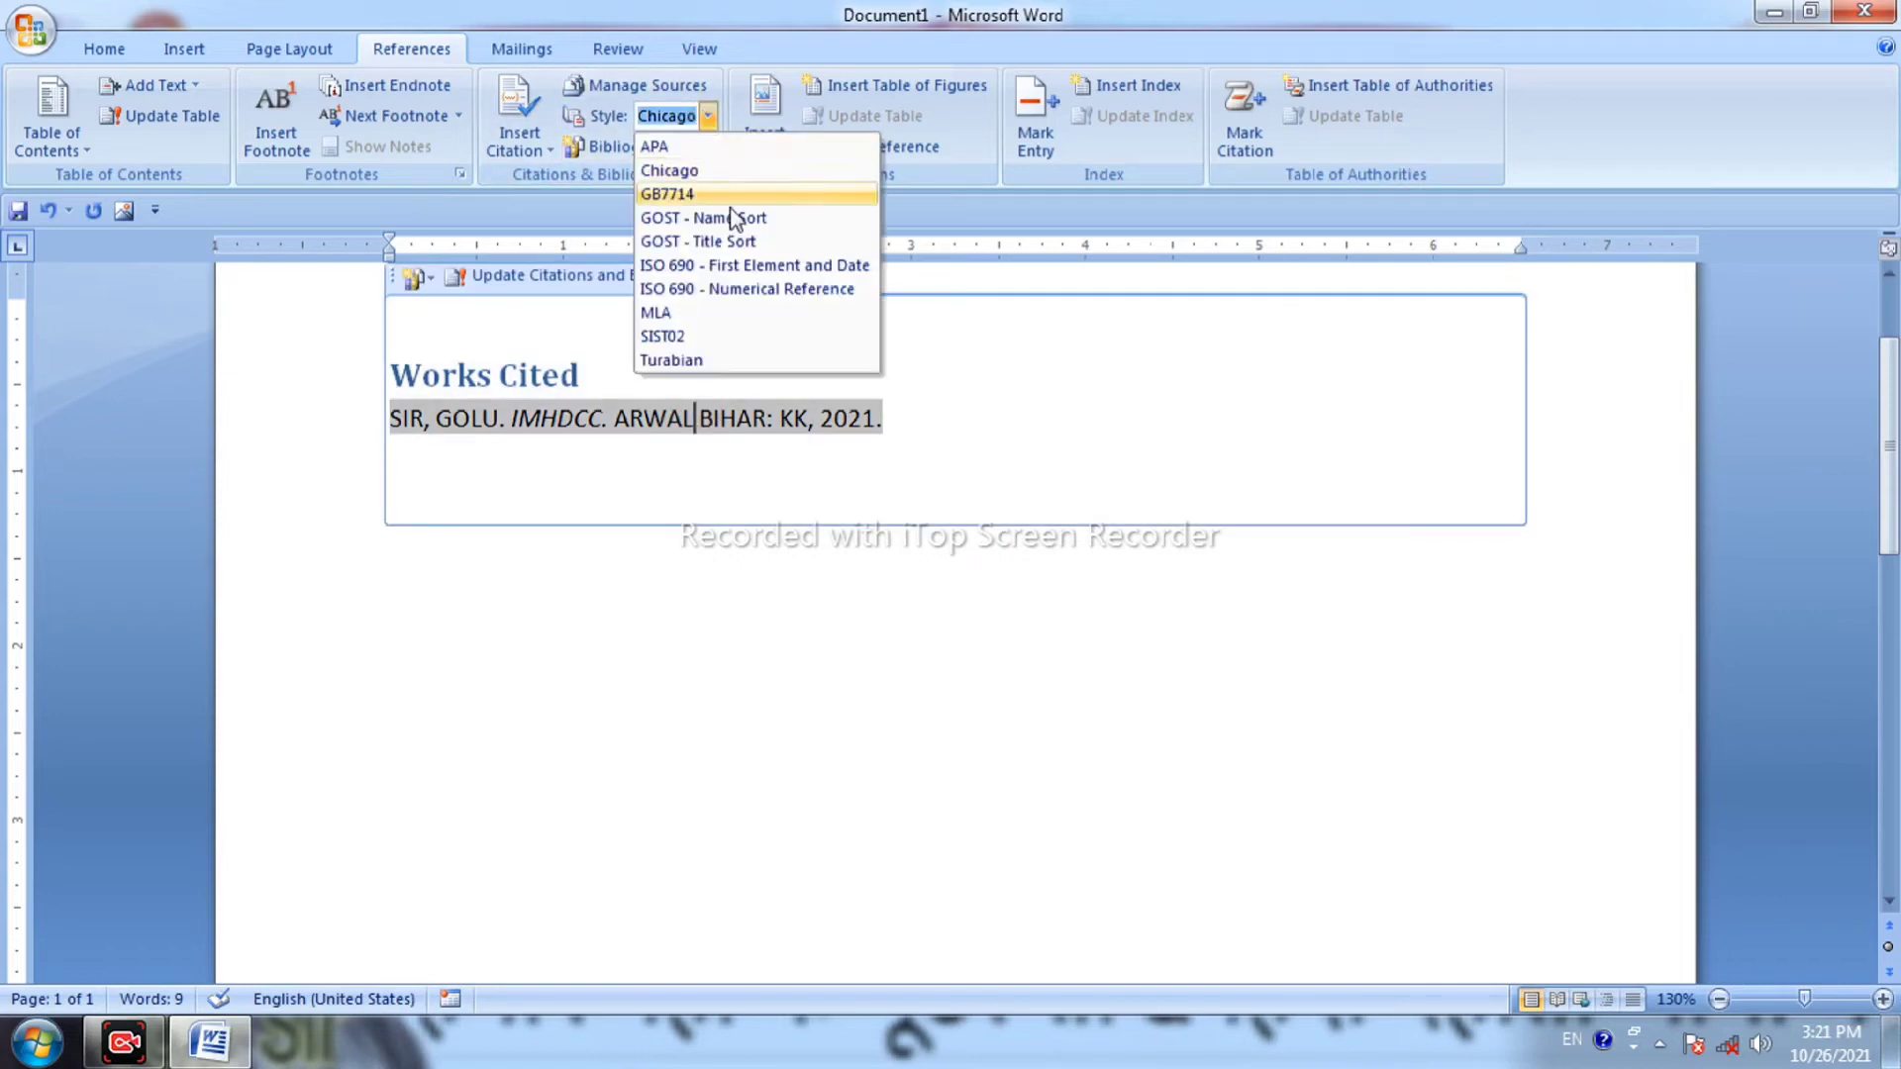
pyautogui.click(737, 248)
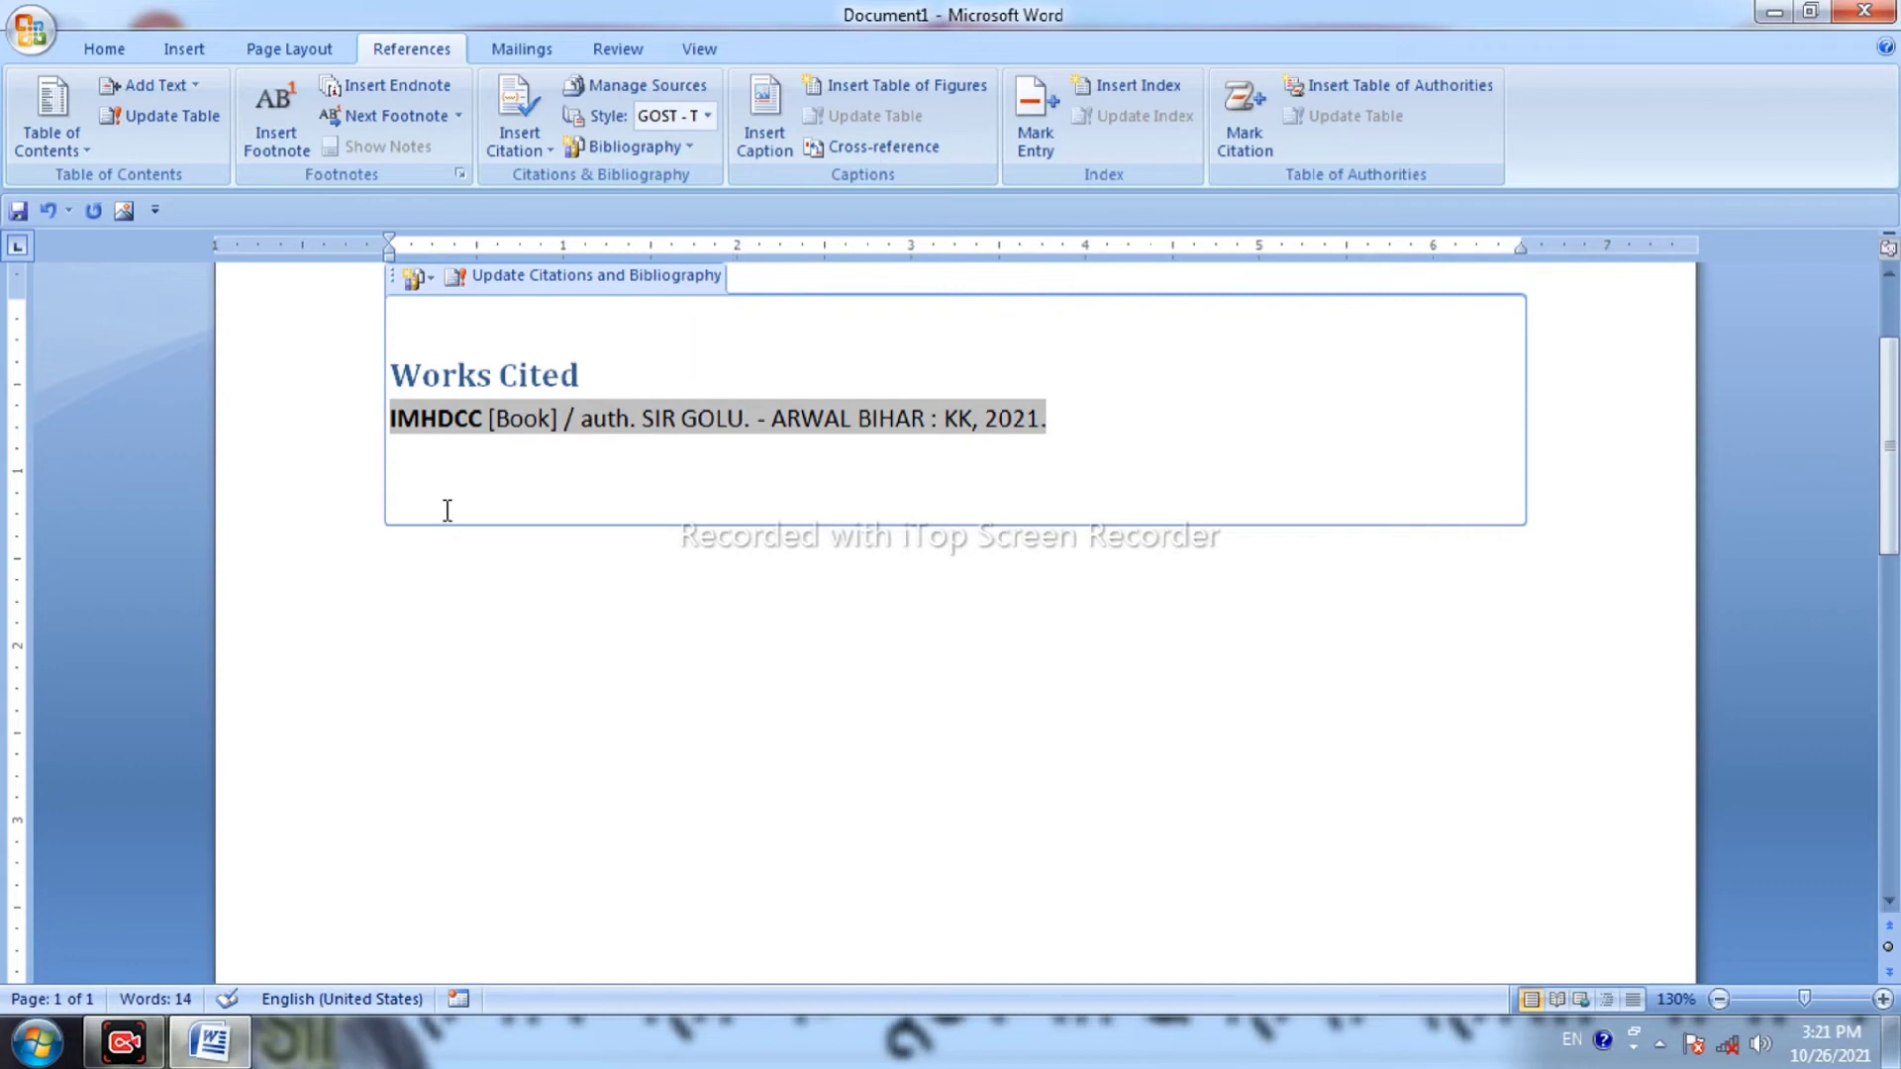
pyautogui.click(707, 115)
pyautogui.click(704, 193)
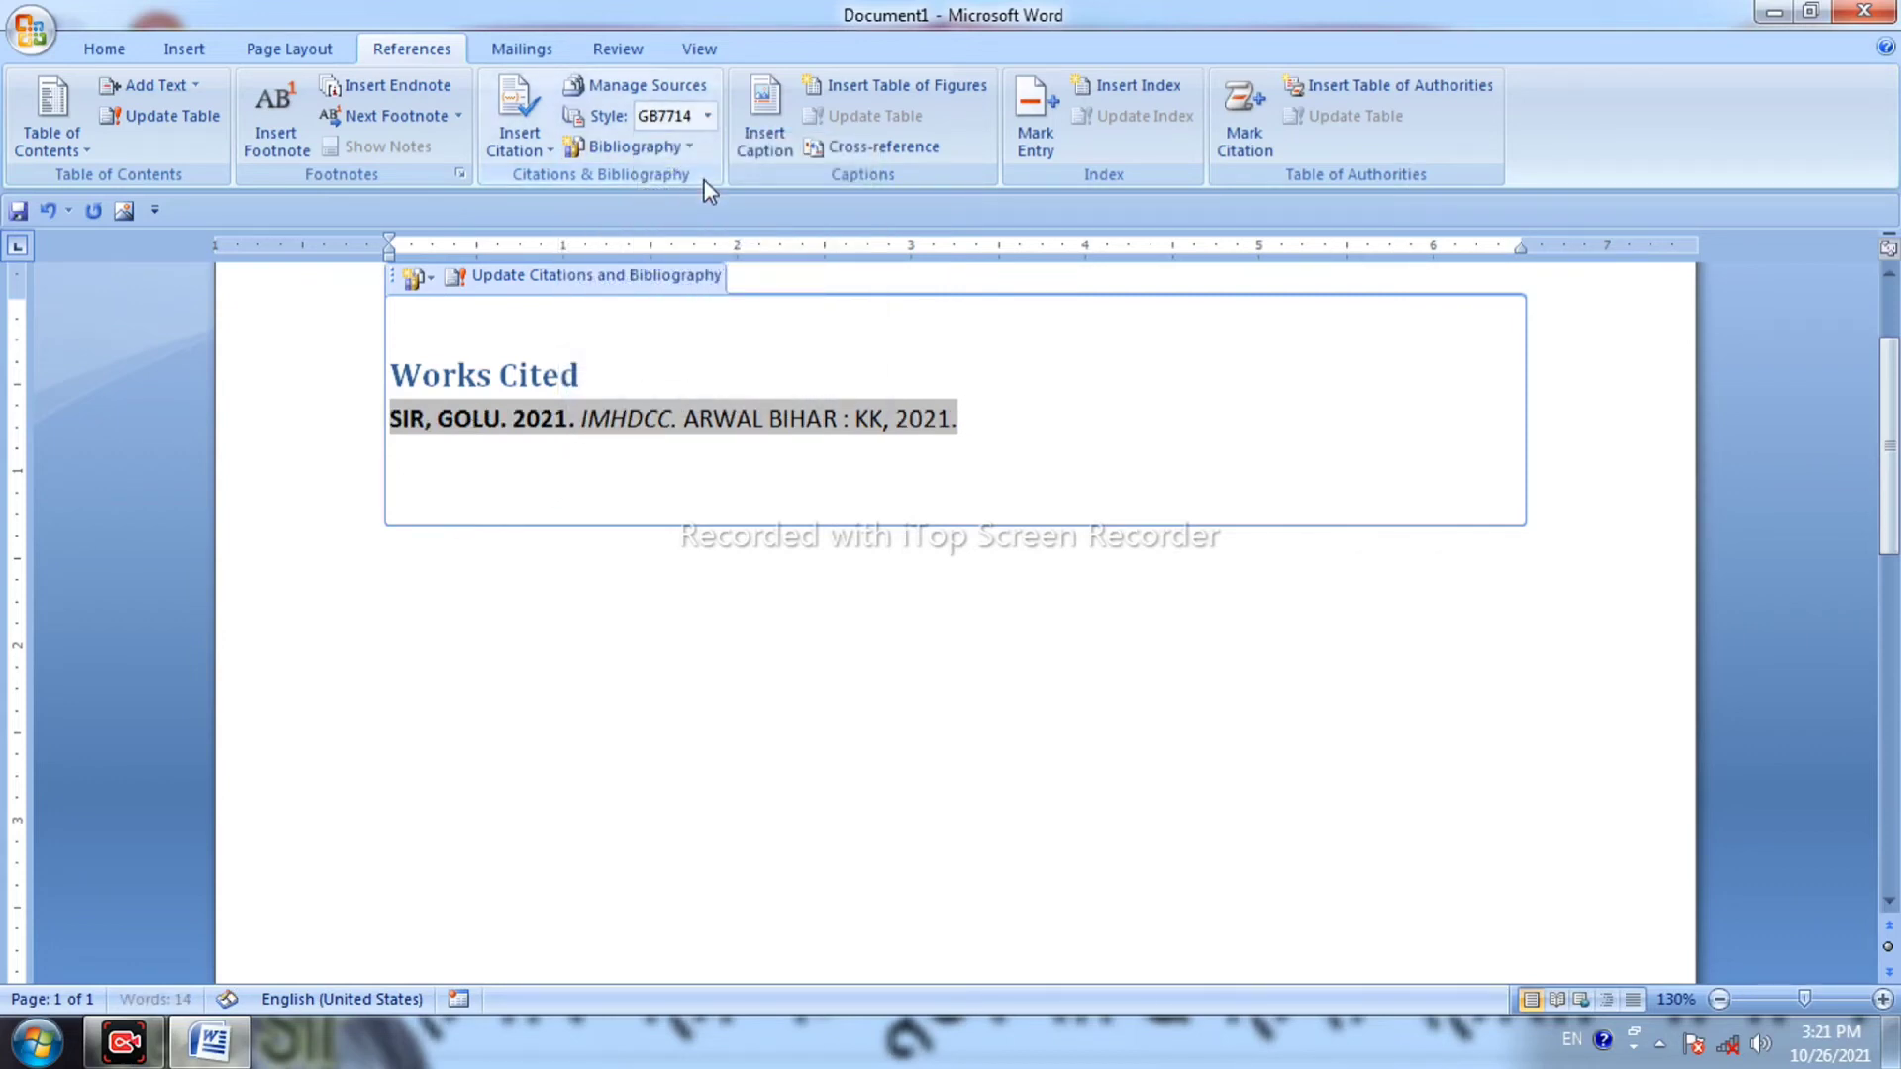
pyautogui.click(707, 115)
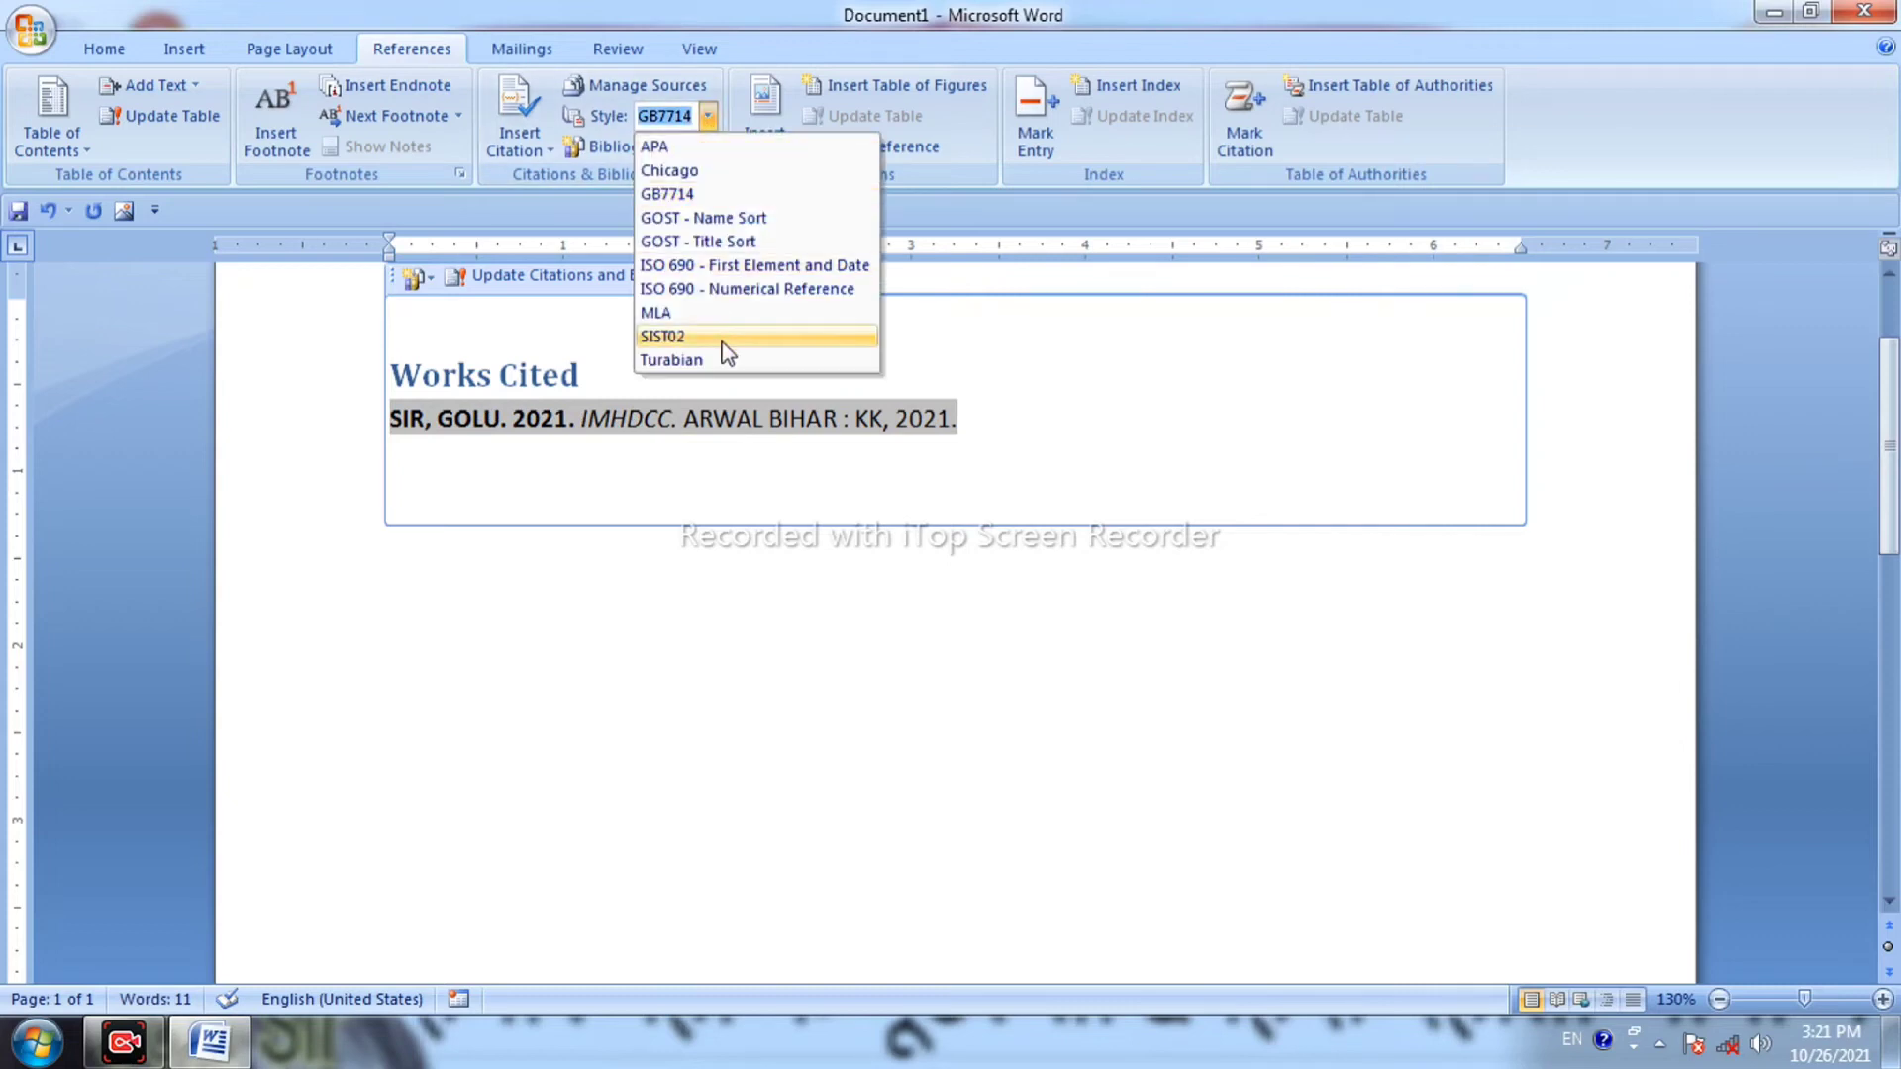
pyautogui.click(724, 342)
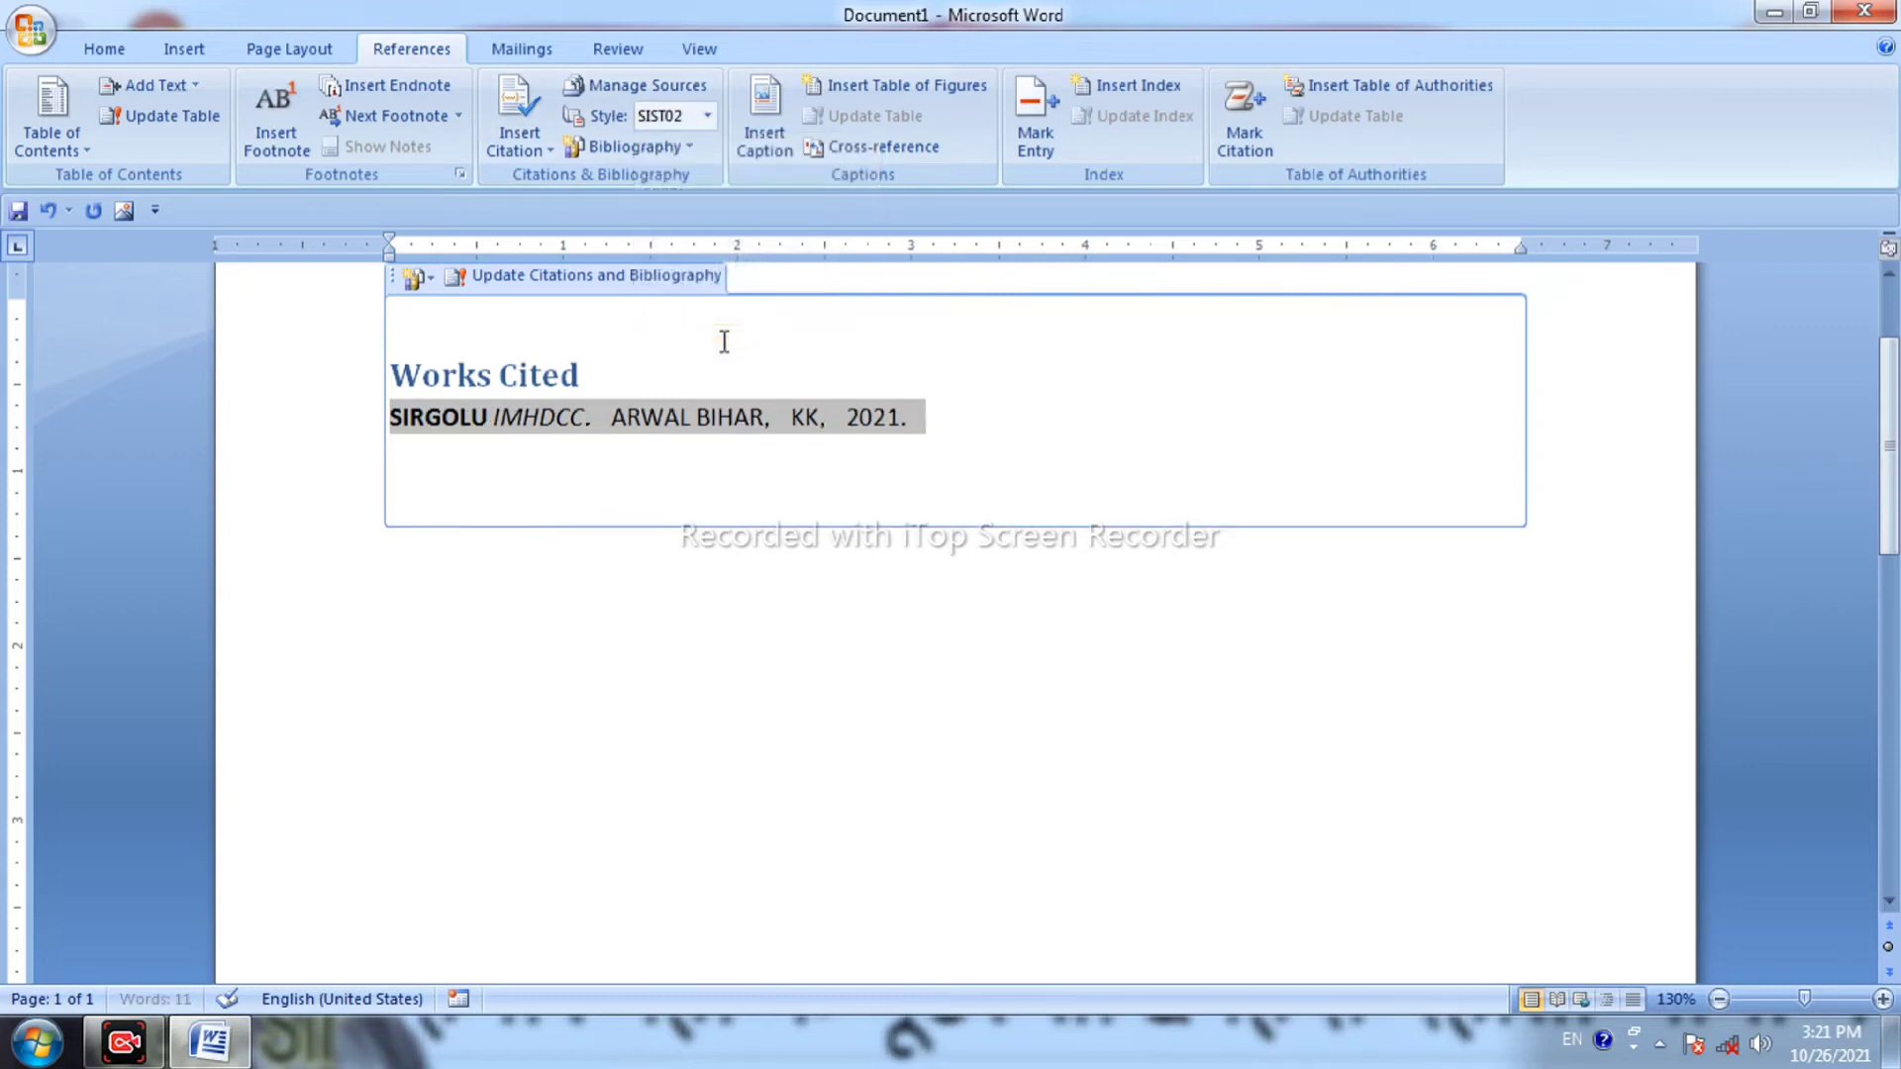
pyautogui.click(578, 480)
pyautogui.click(604, 657)
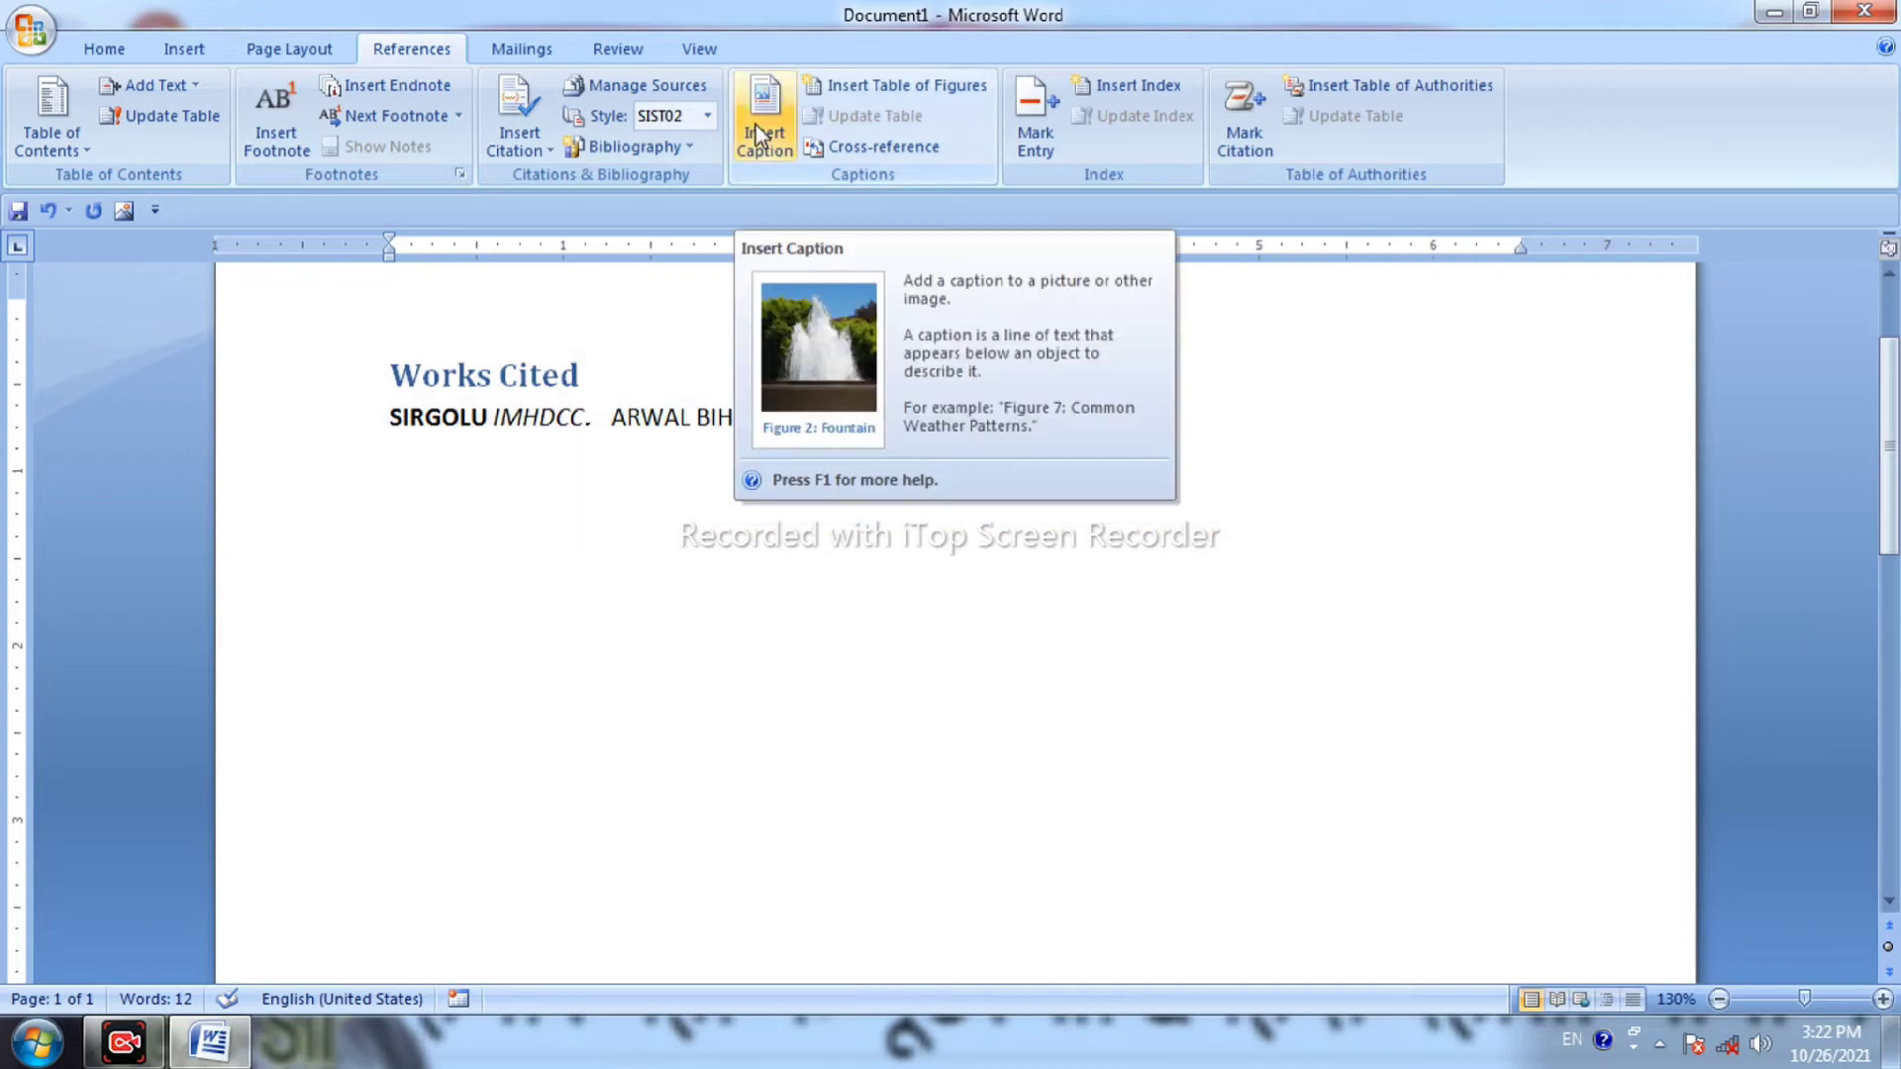
# Clear the page and insert caption ROLL NO. 1 with a student's name, using a new 'ROLL NO.' label.
pyautogui.hotkey('ctrl', 'a')
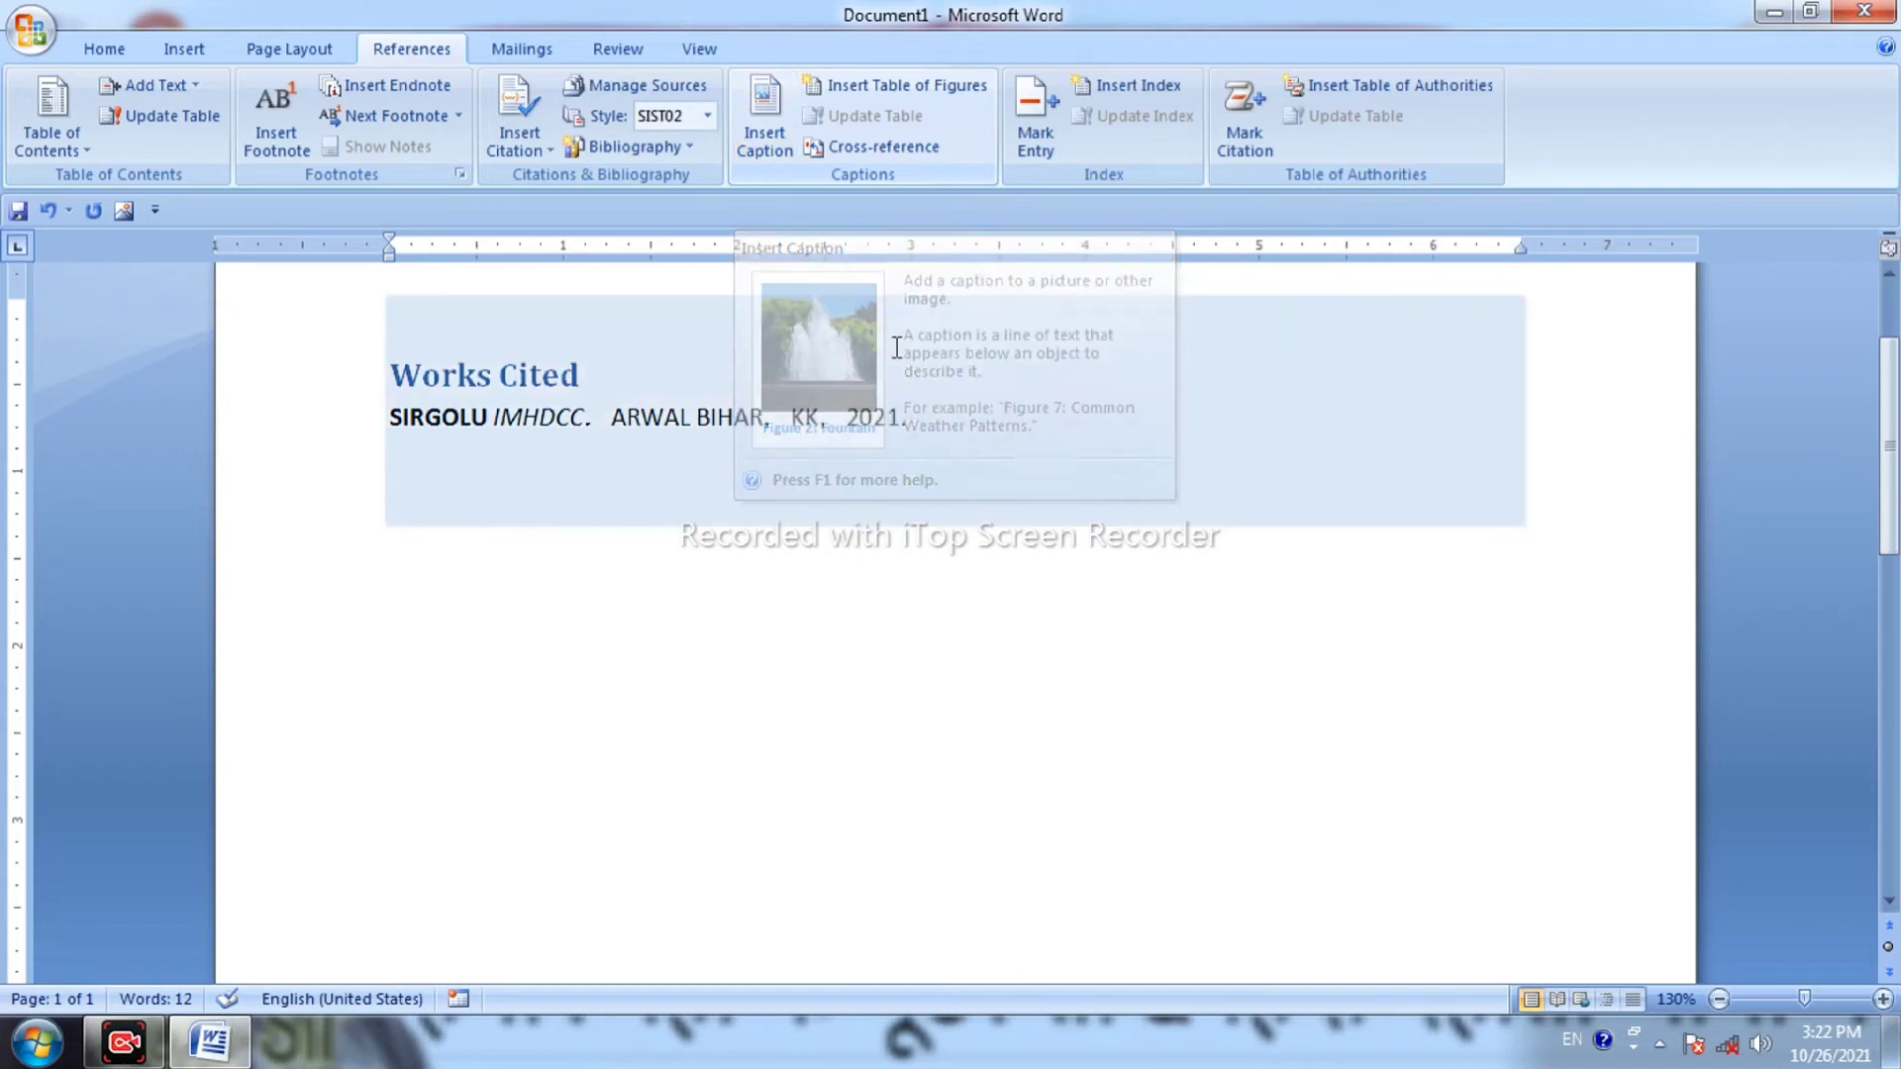
pyautogui.press('Delete')
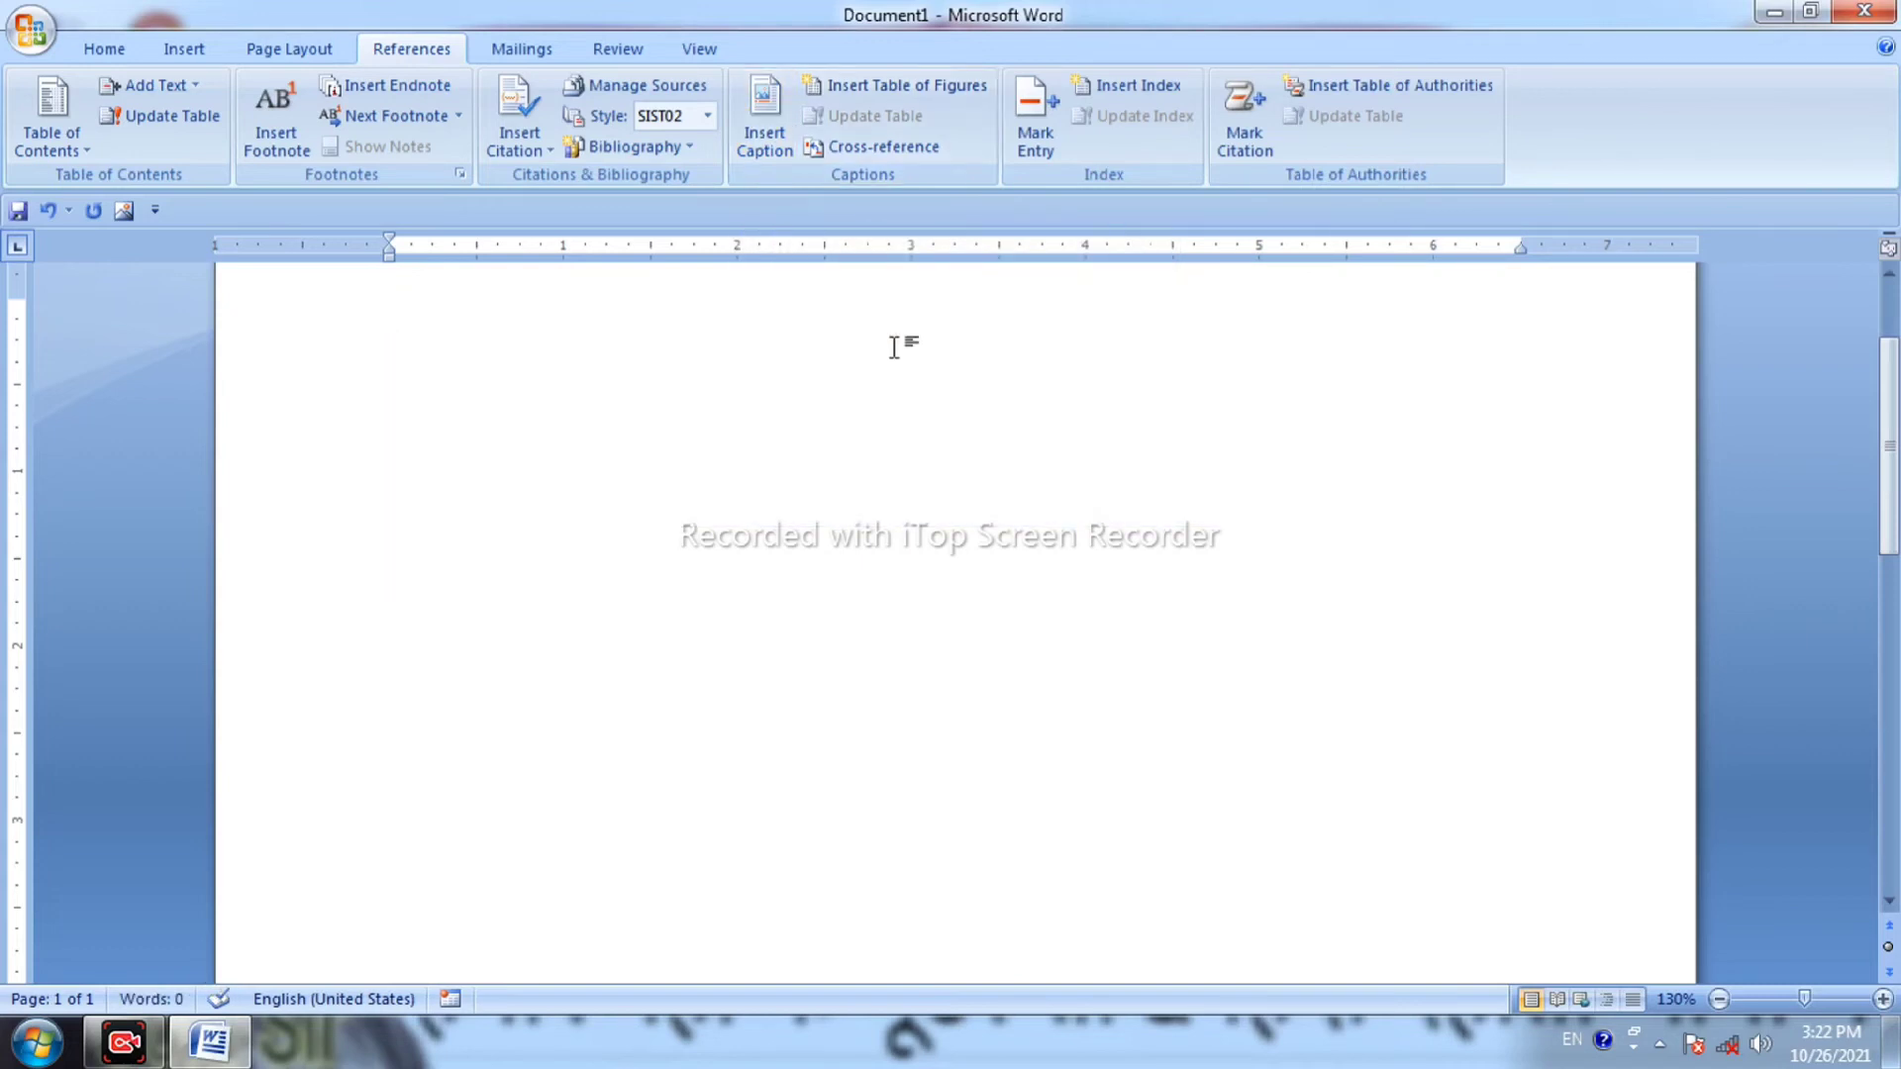
pyautogui.click(770, 133)
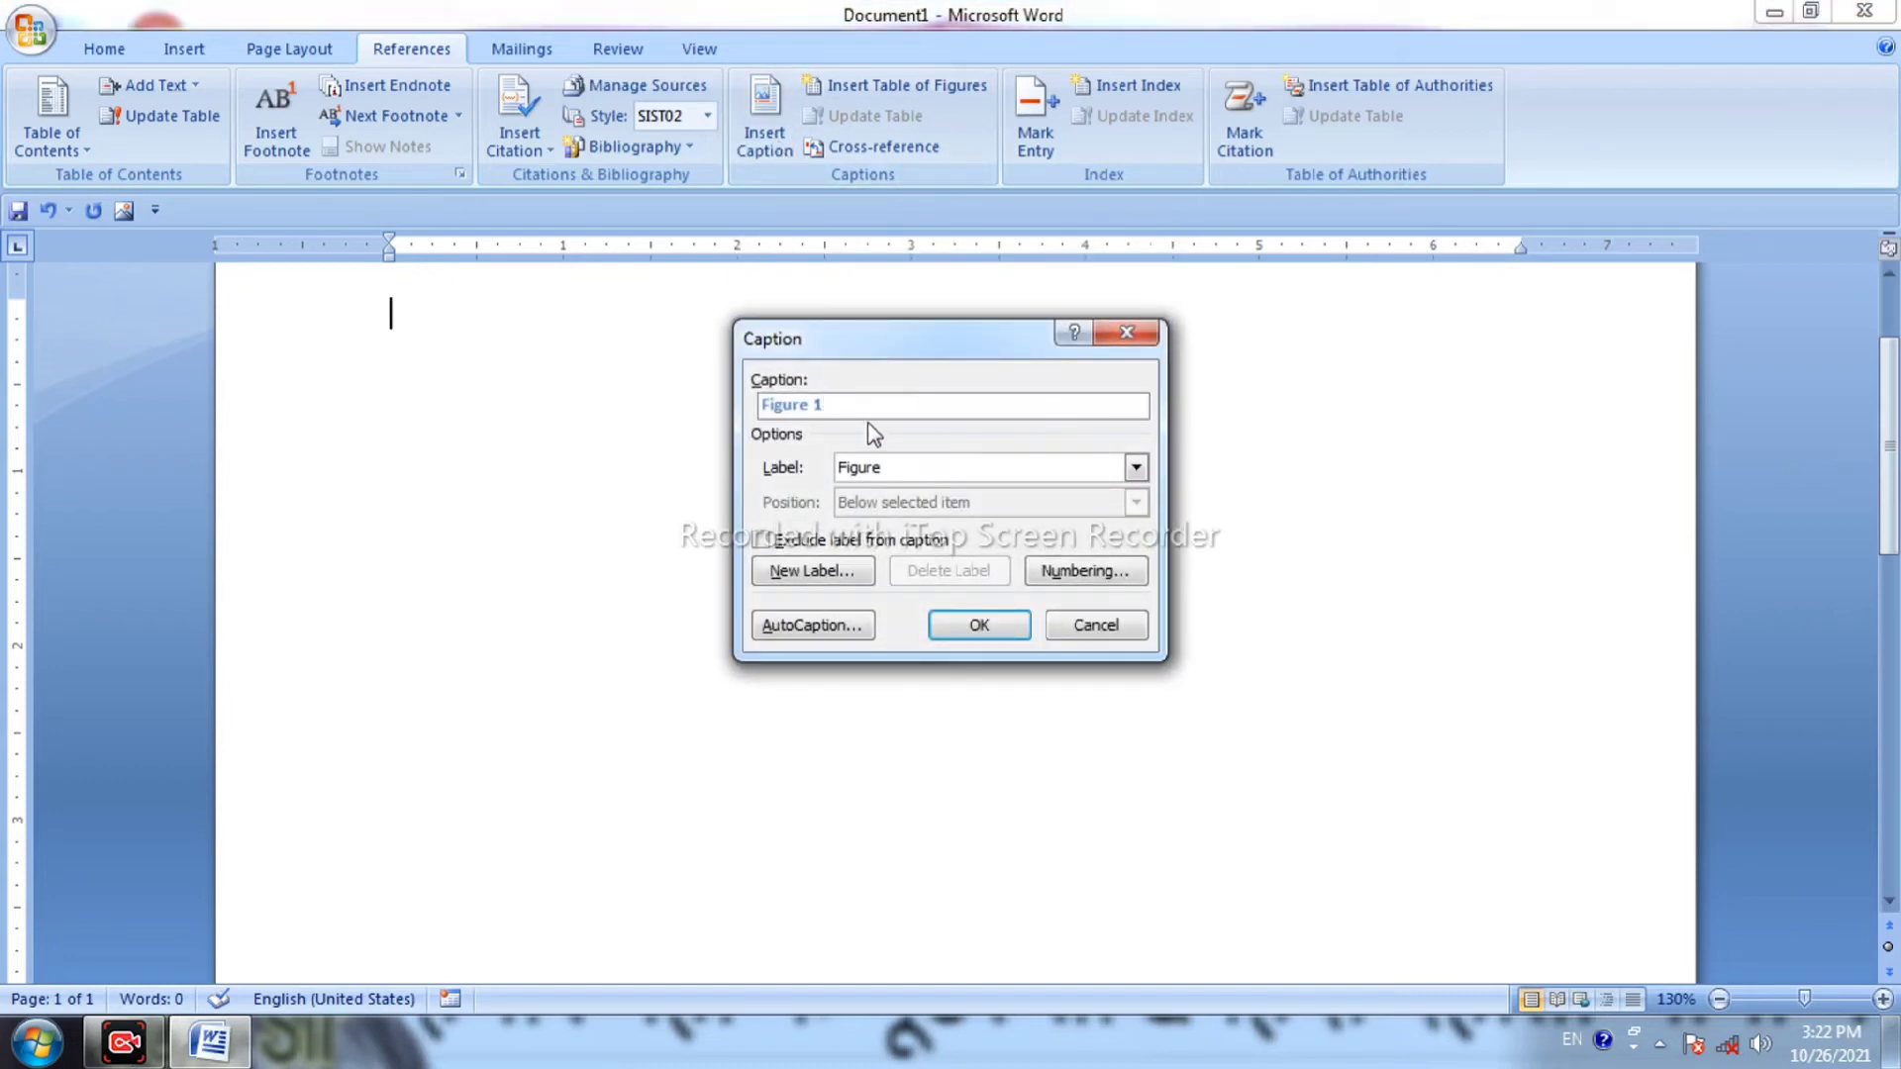
pyautogui.click(814, 572)
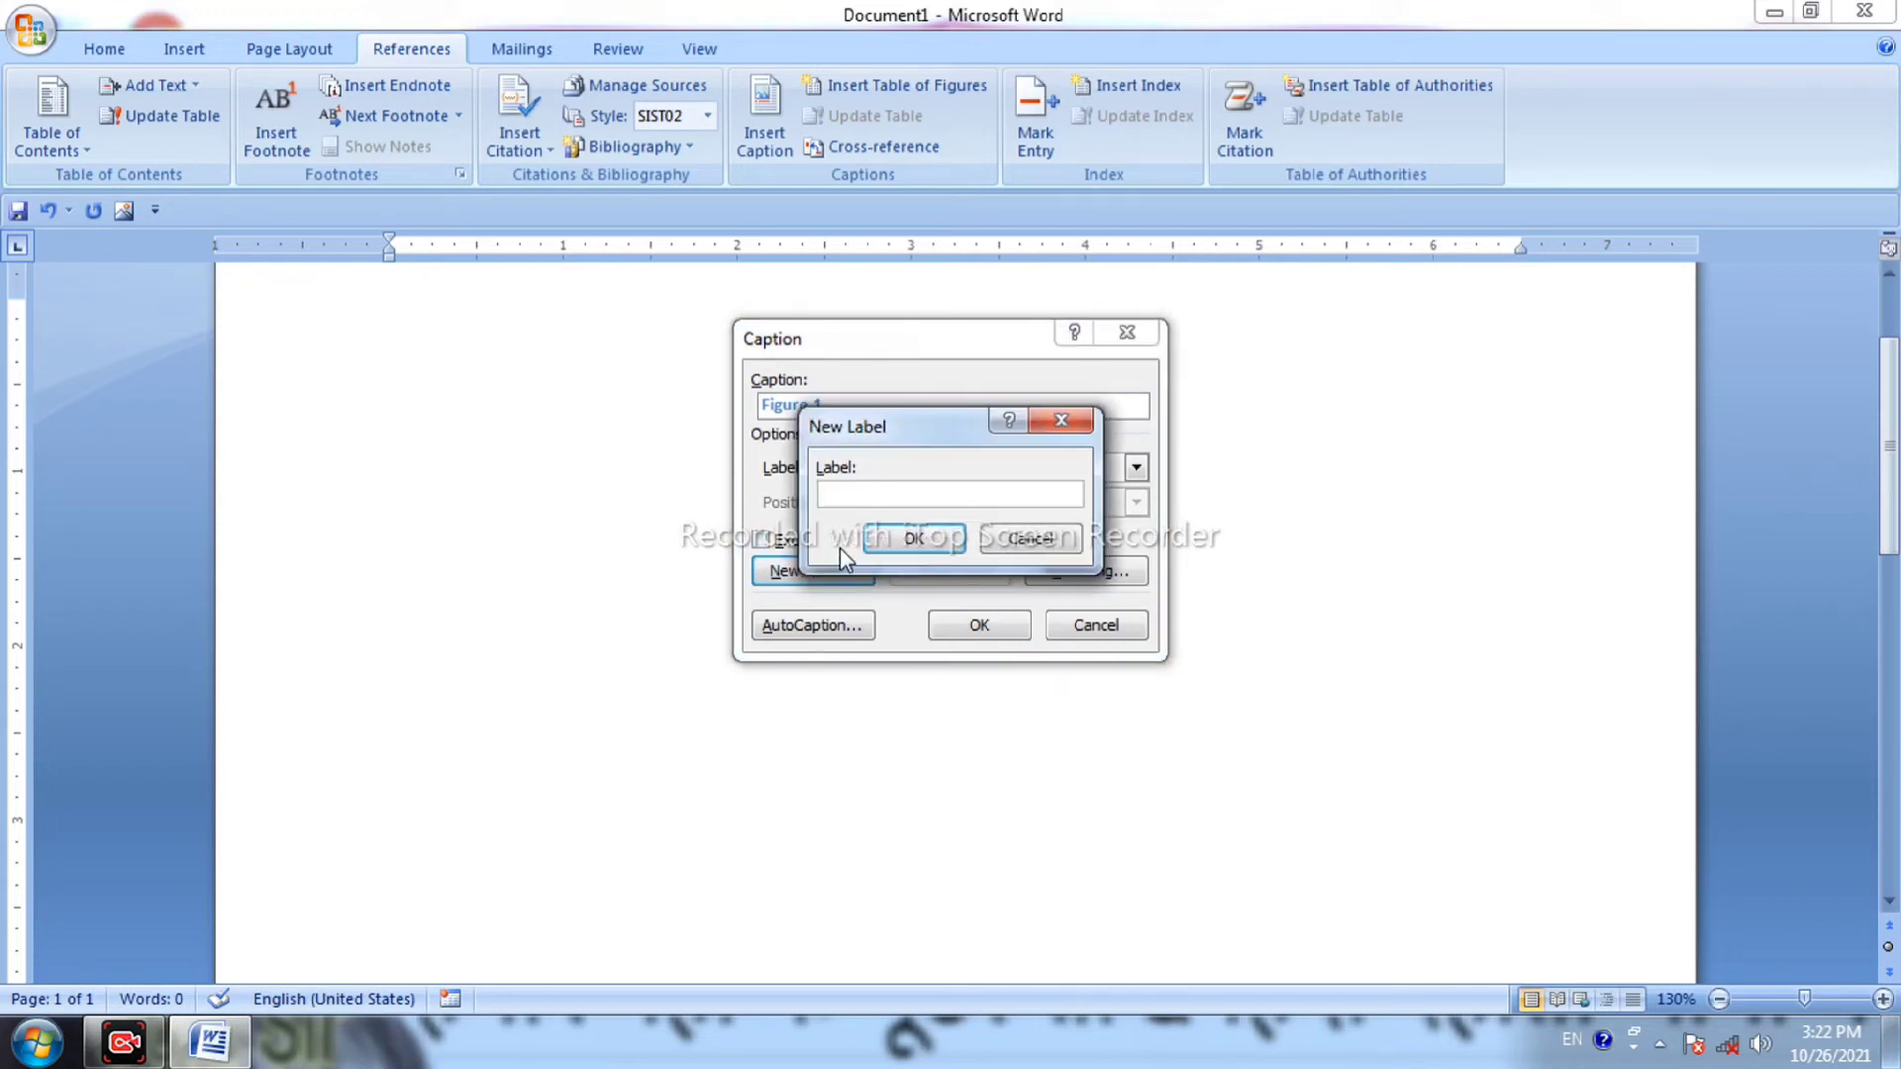
pyautogui.write('ROLL NO.')
pyautogui.click(911, 540)
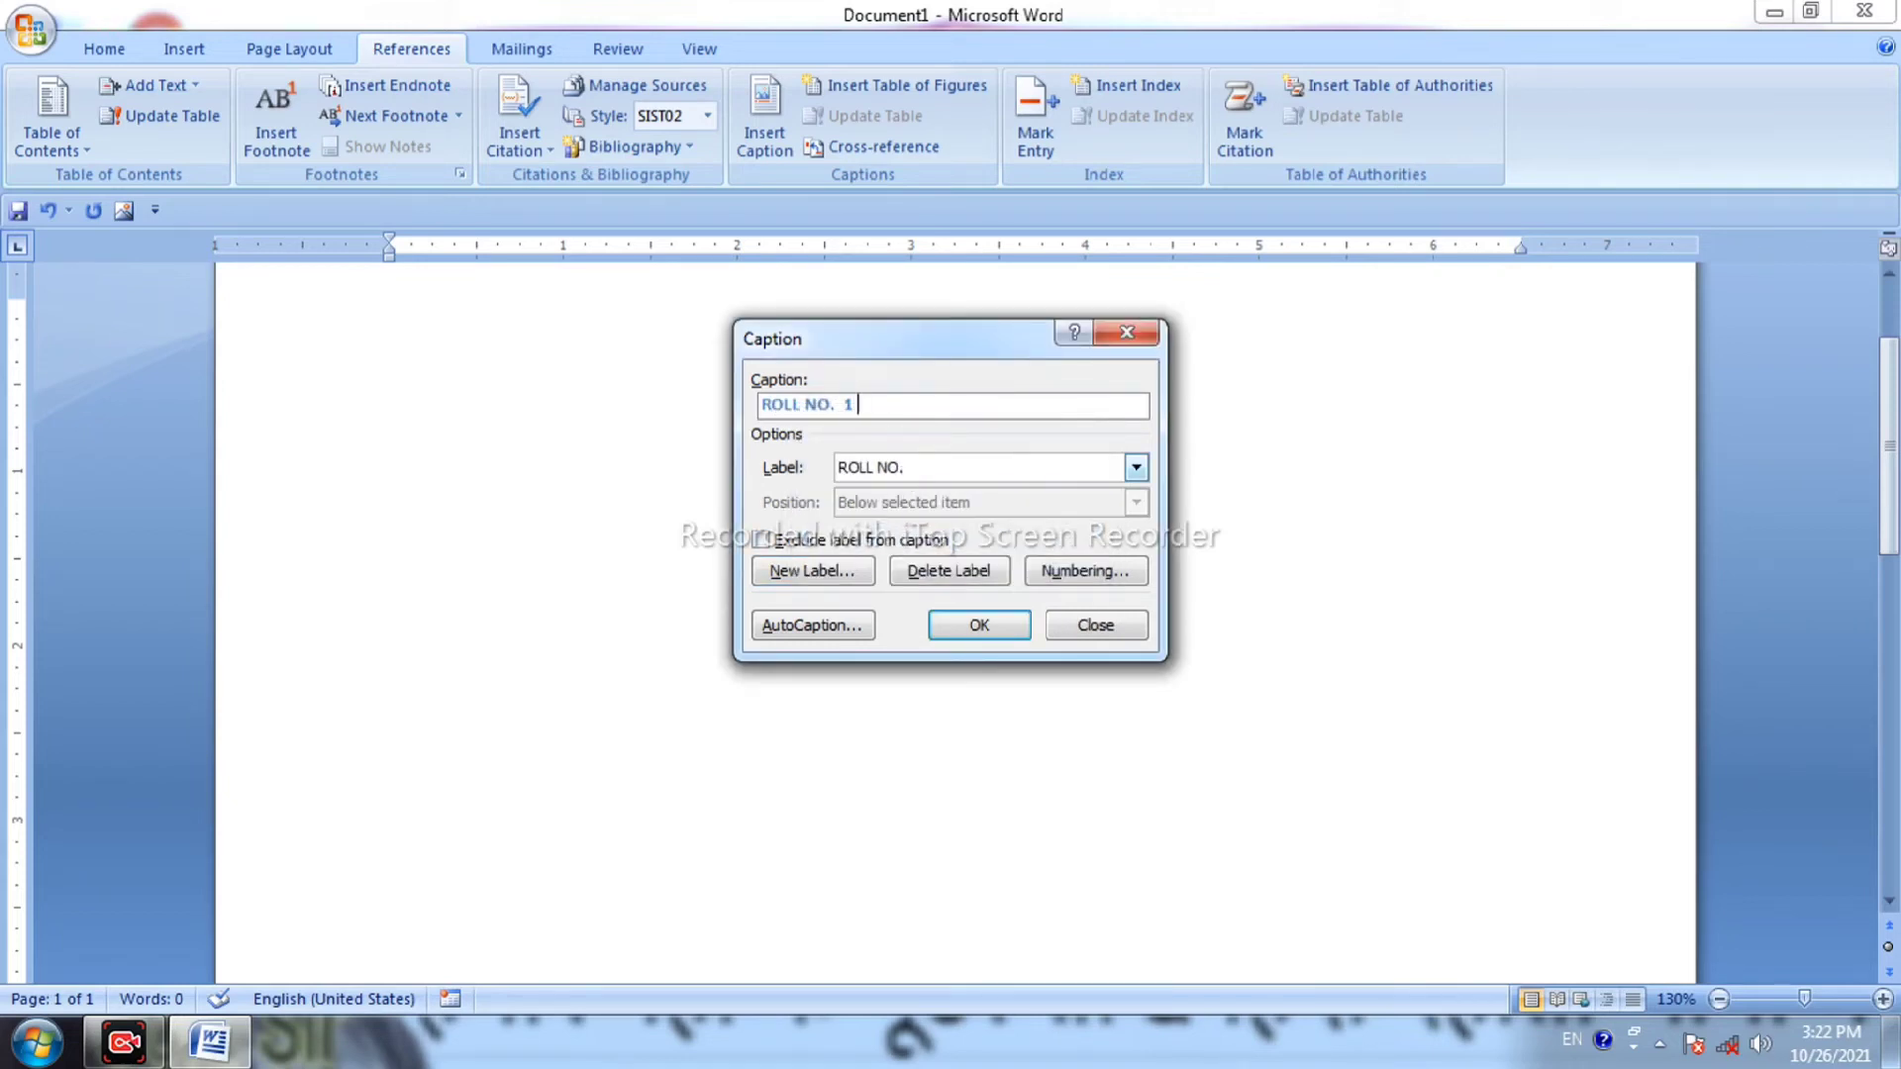
pyautogui.click(977, 625)
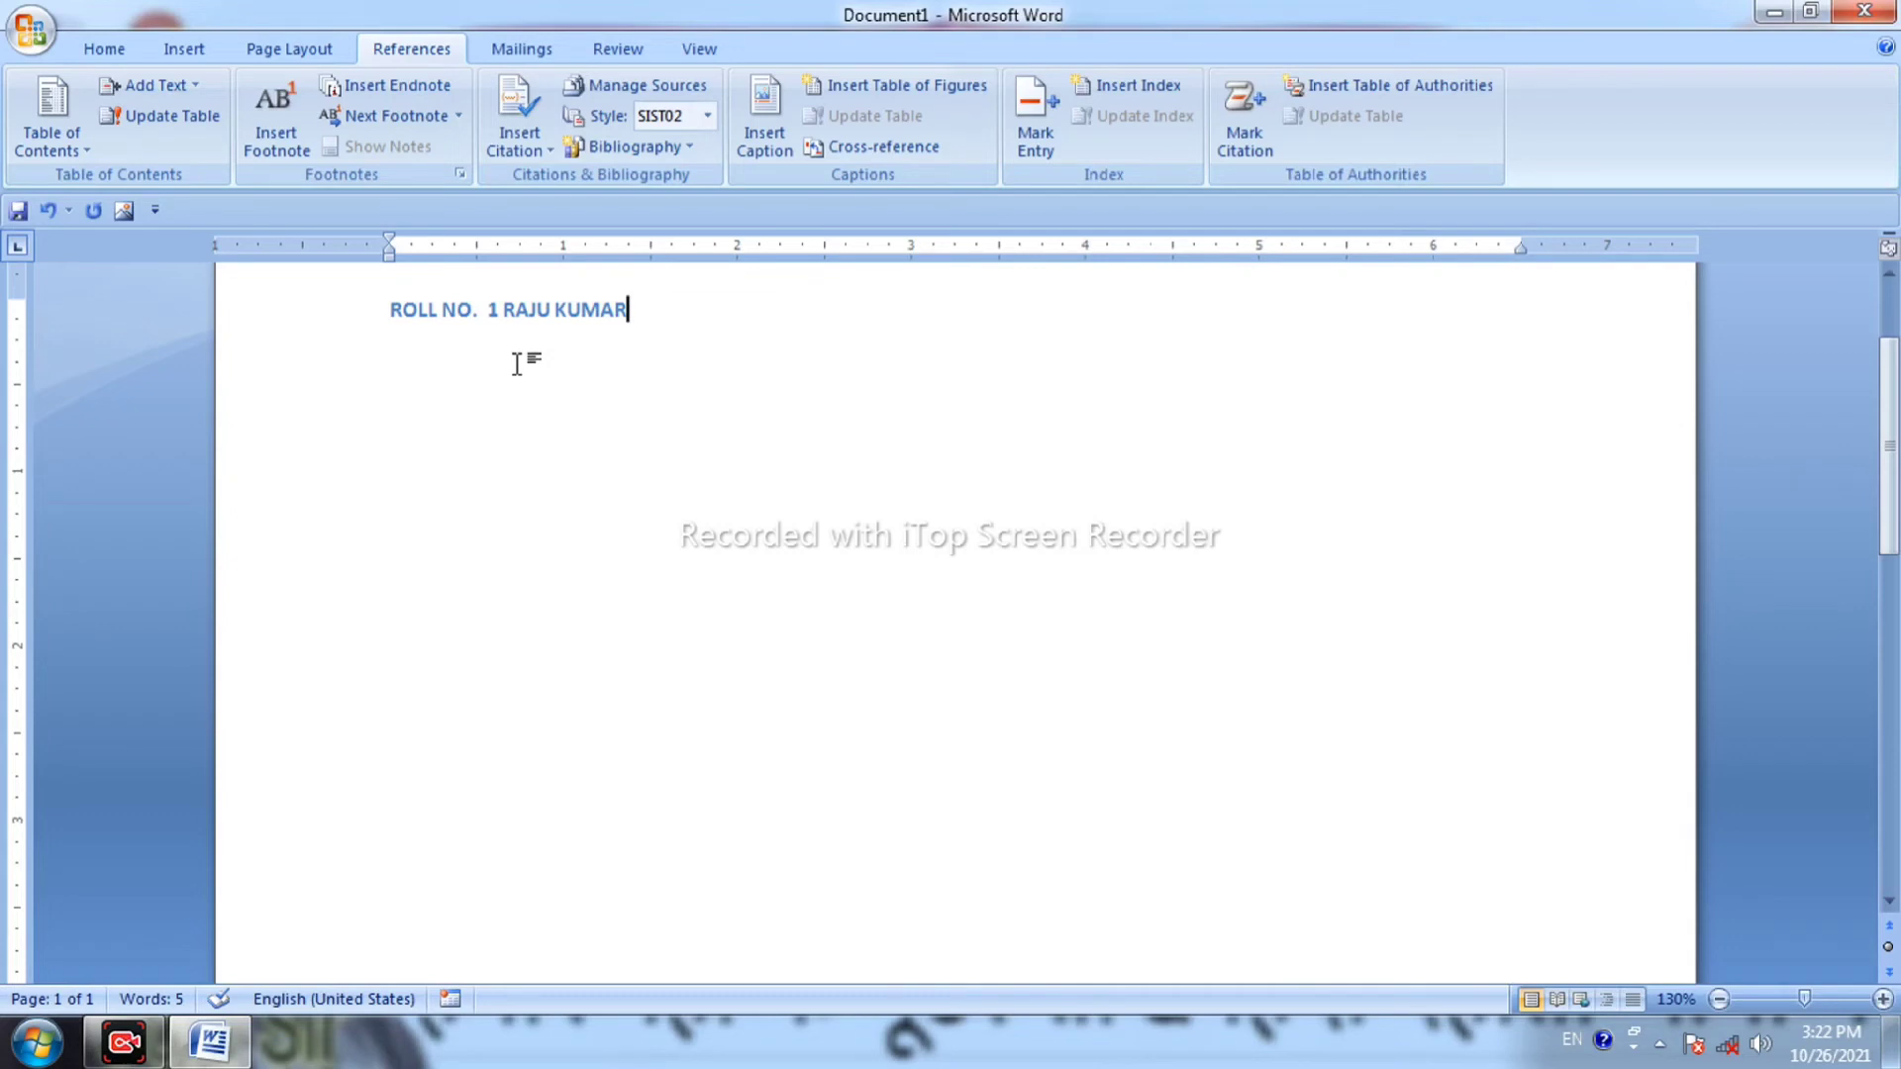
# Add caption ROLL NO. 2 on a new line, followed by another student's name.
pyautogui.press('Return')
pyautogui.click(786, 149)
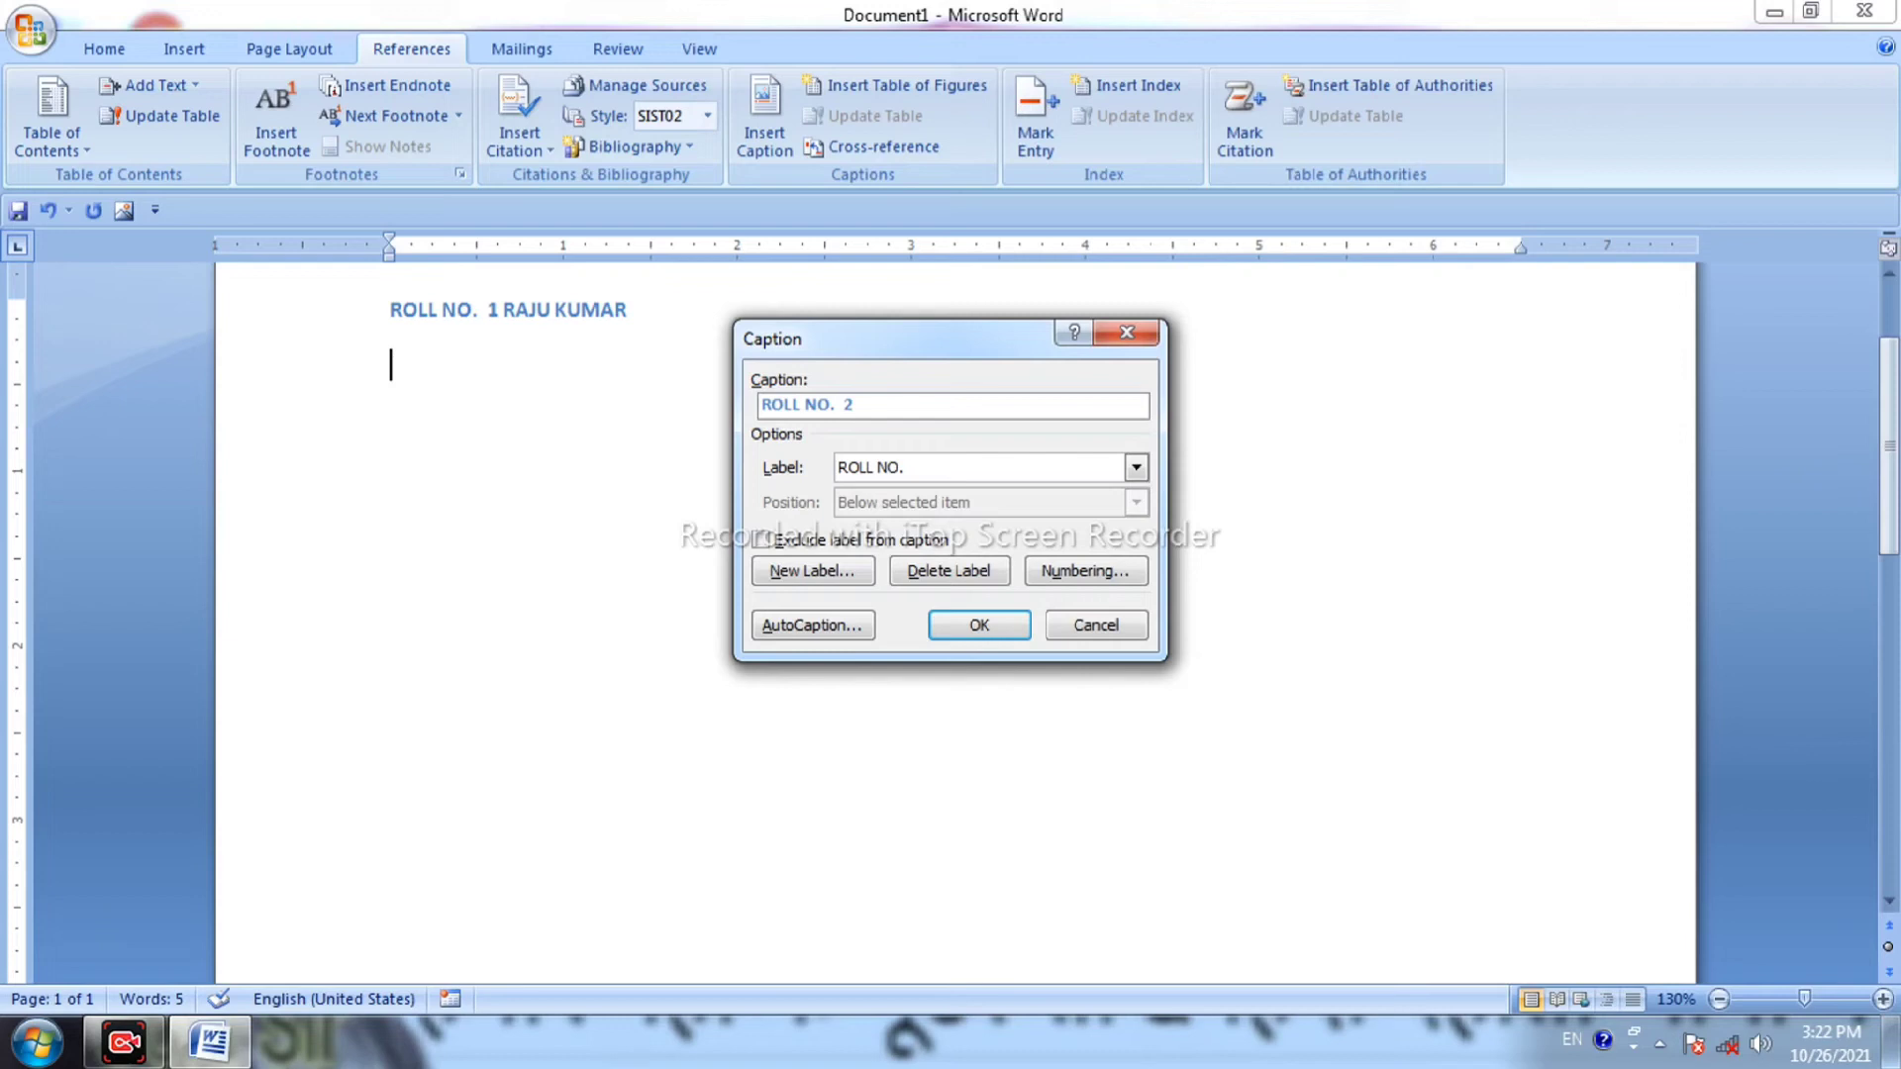
pyautogui.click(968, 632)
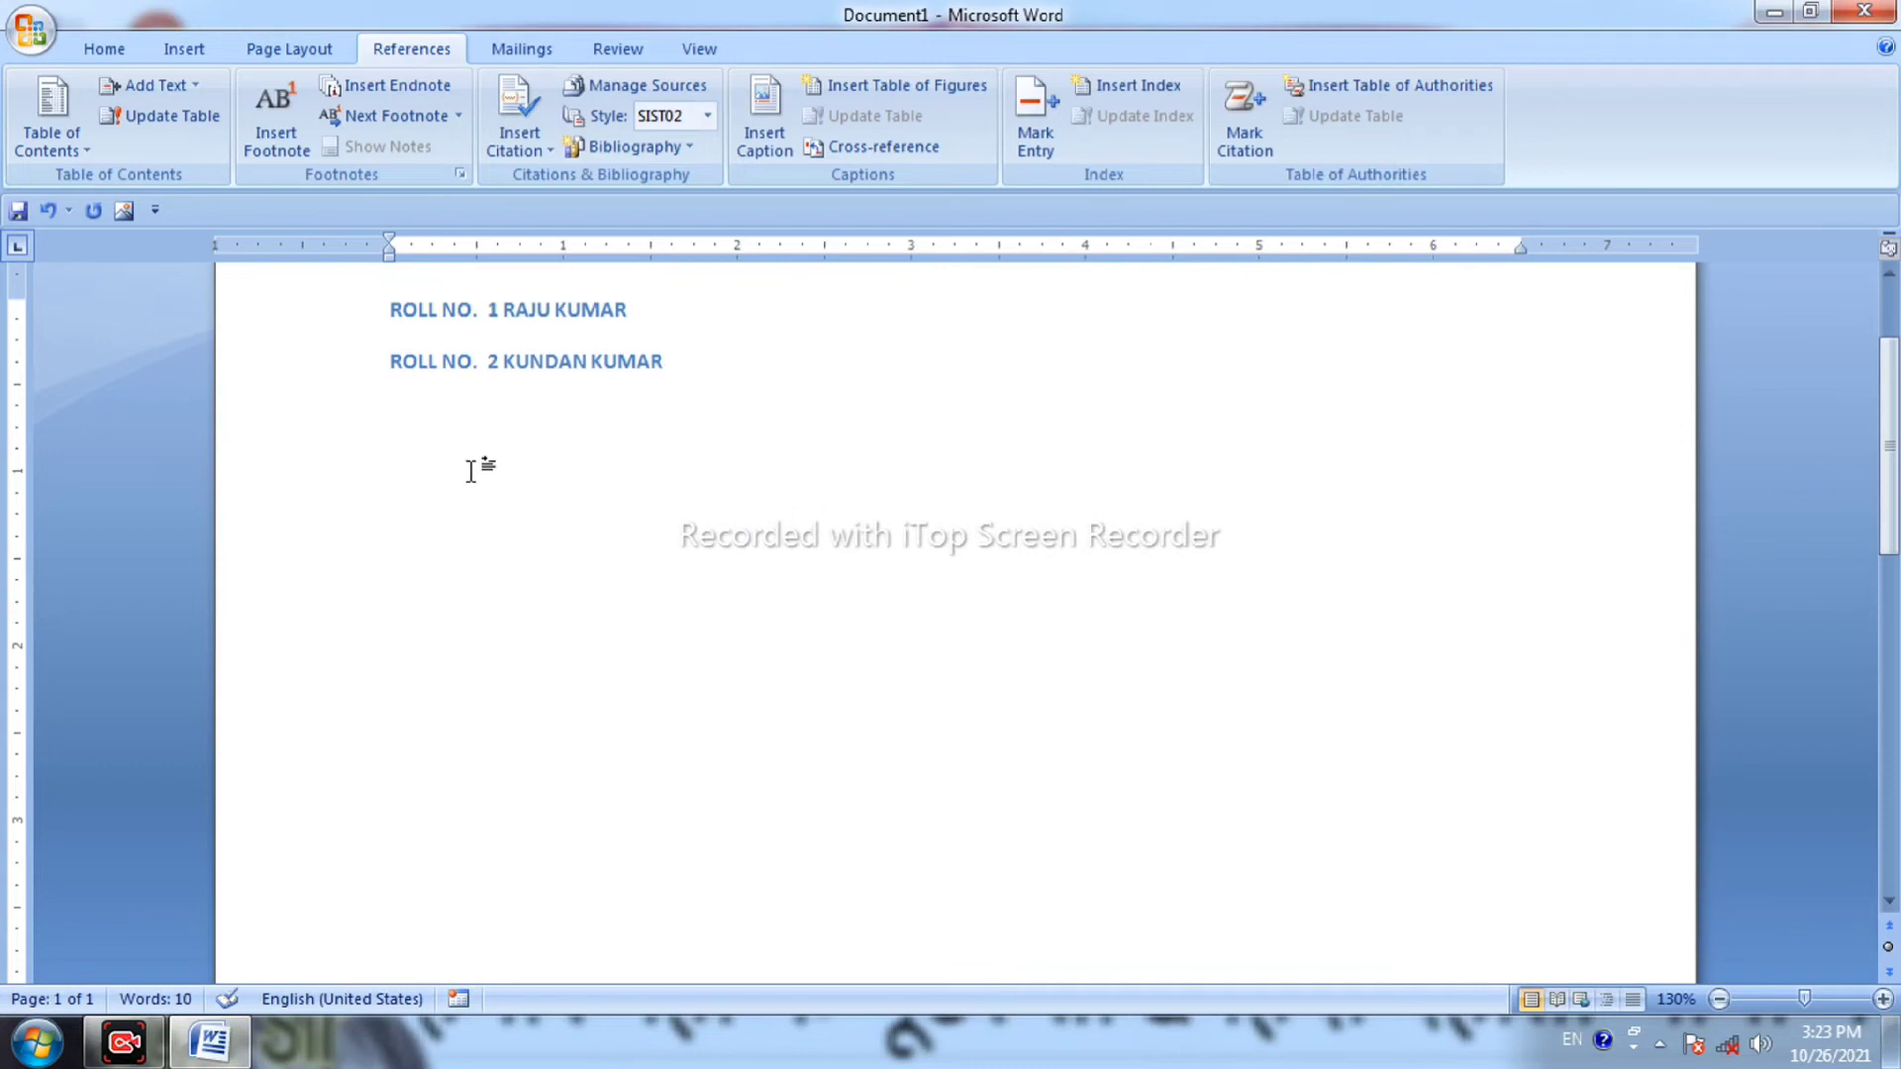
pyautogui.press('Return')
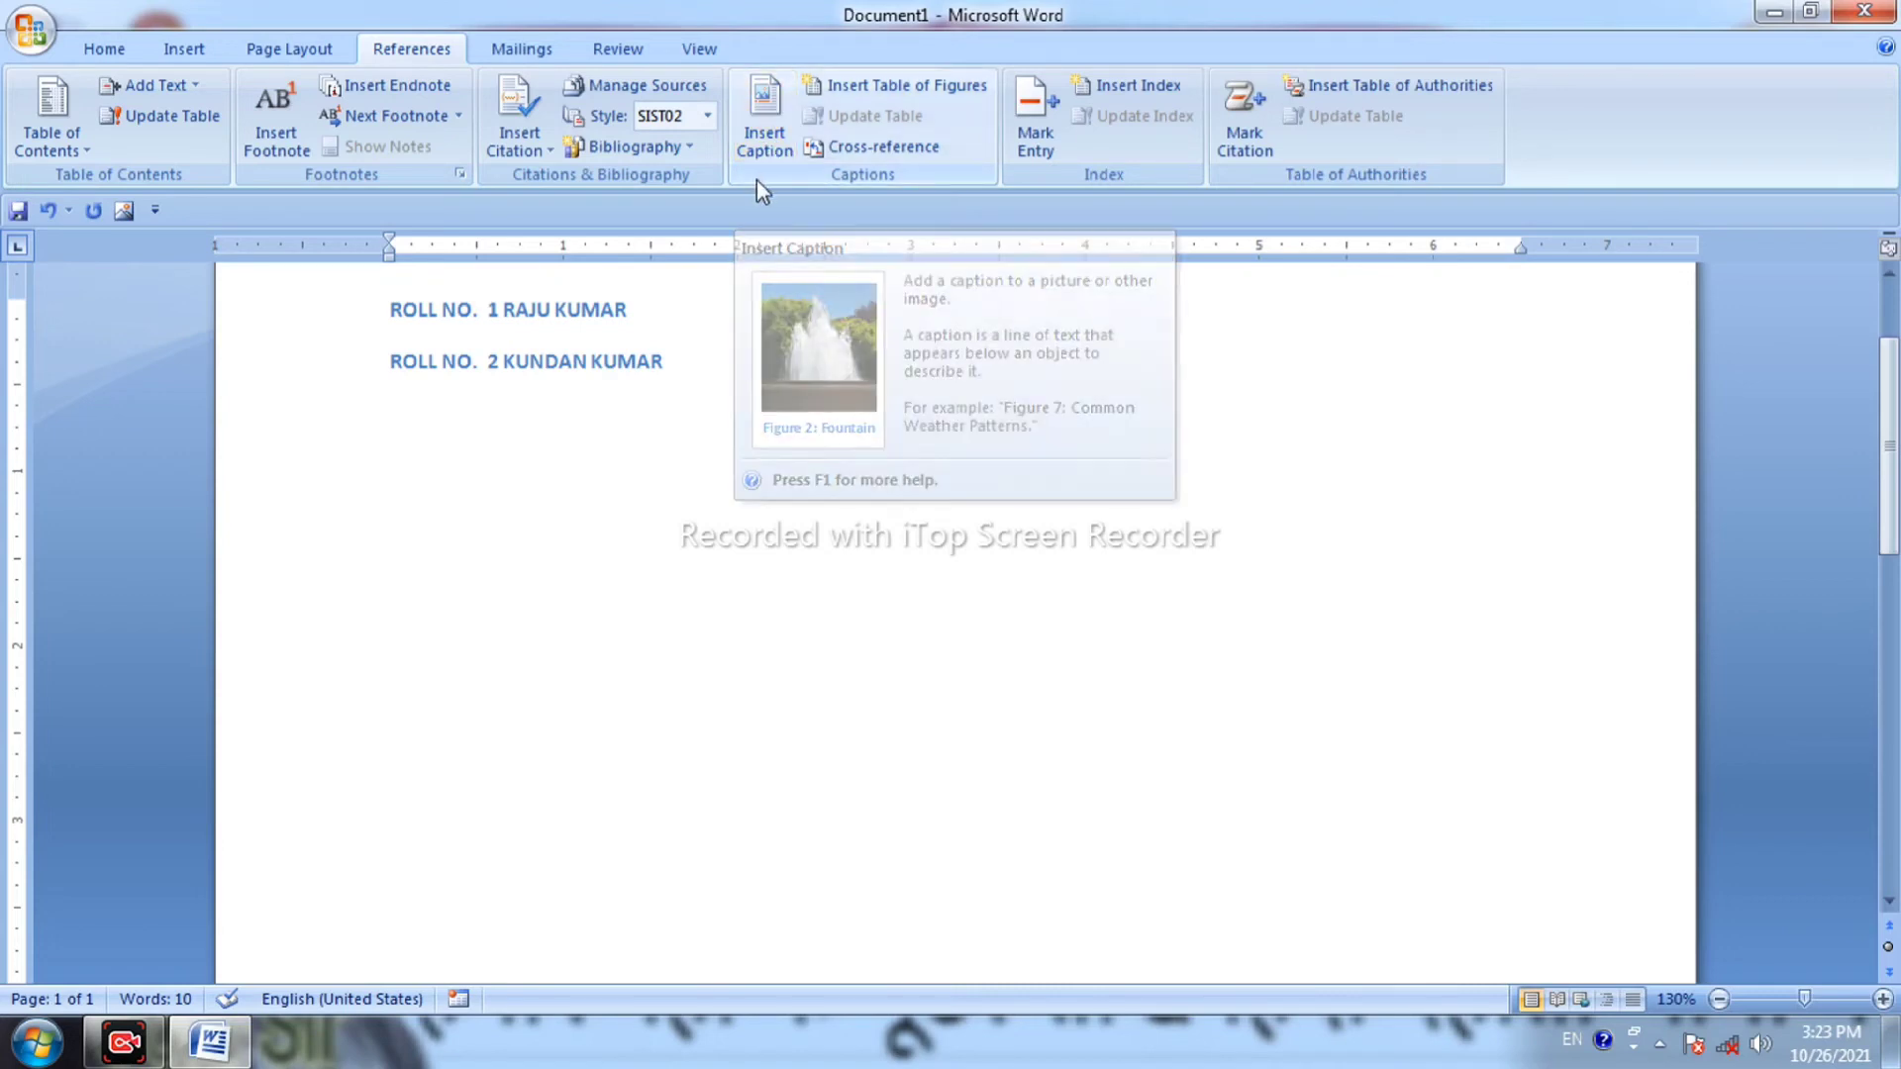
pyautogui.click(125, 50)
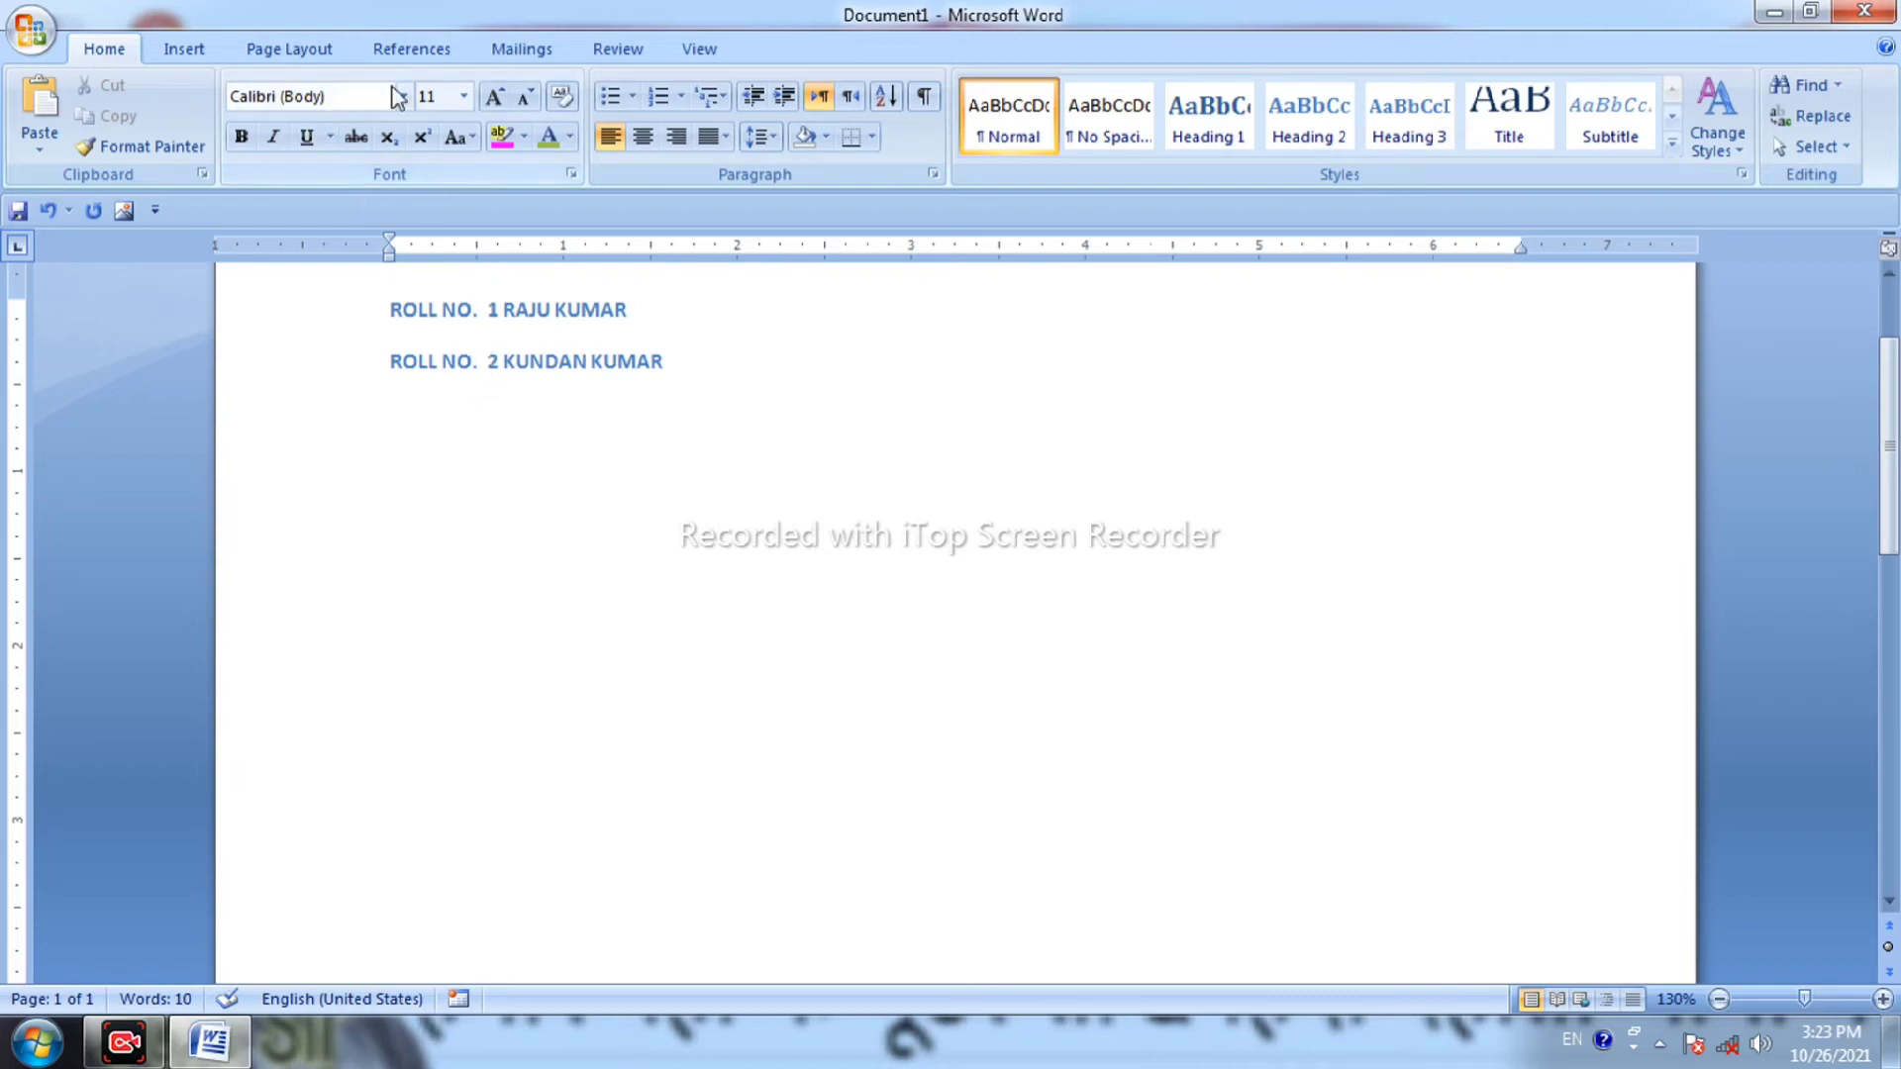
pyautogui.click(425, 54)
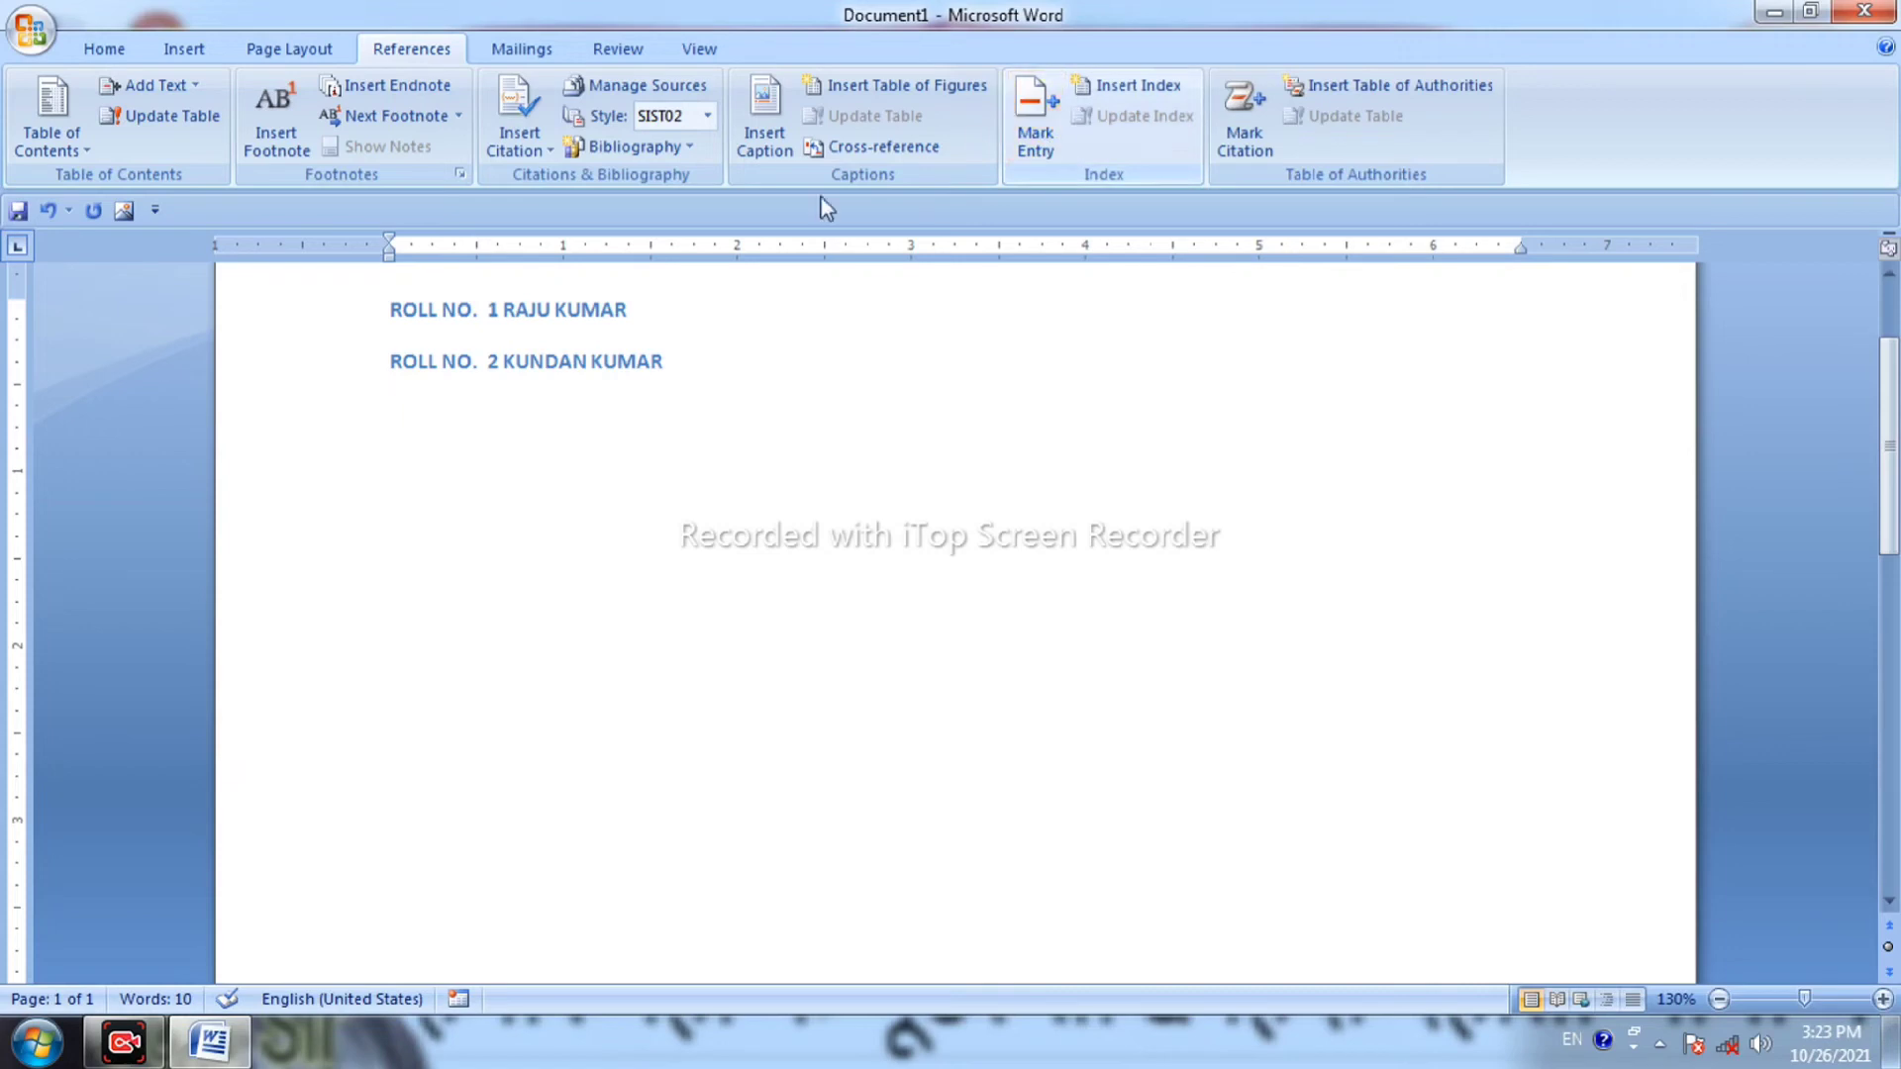
# Insert a Classic-format table of figures with dashed tab leaders.
pyautogui.click(854, 89)
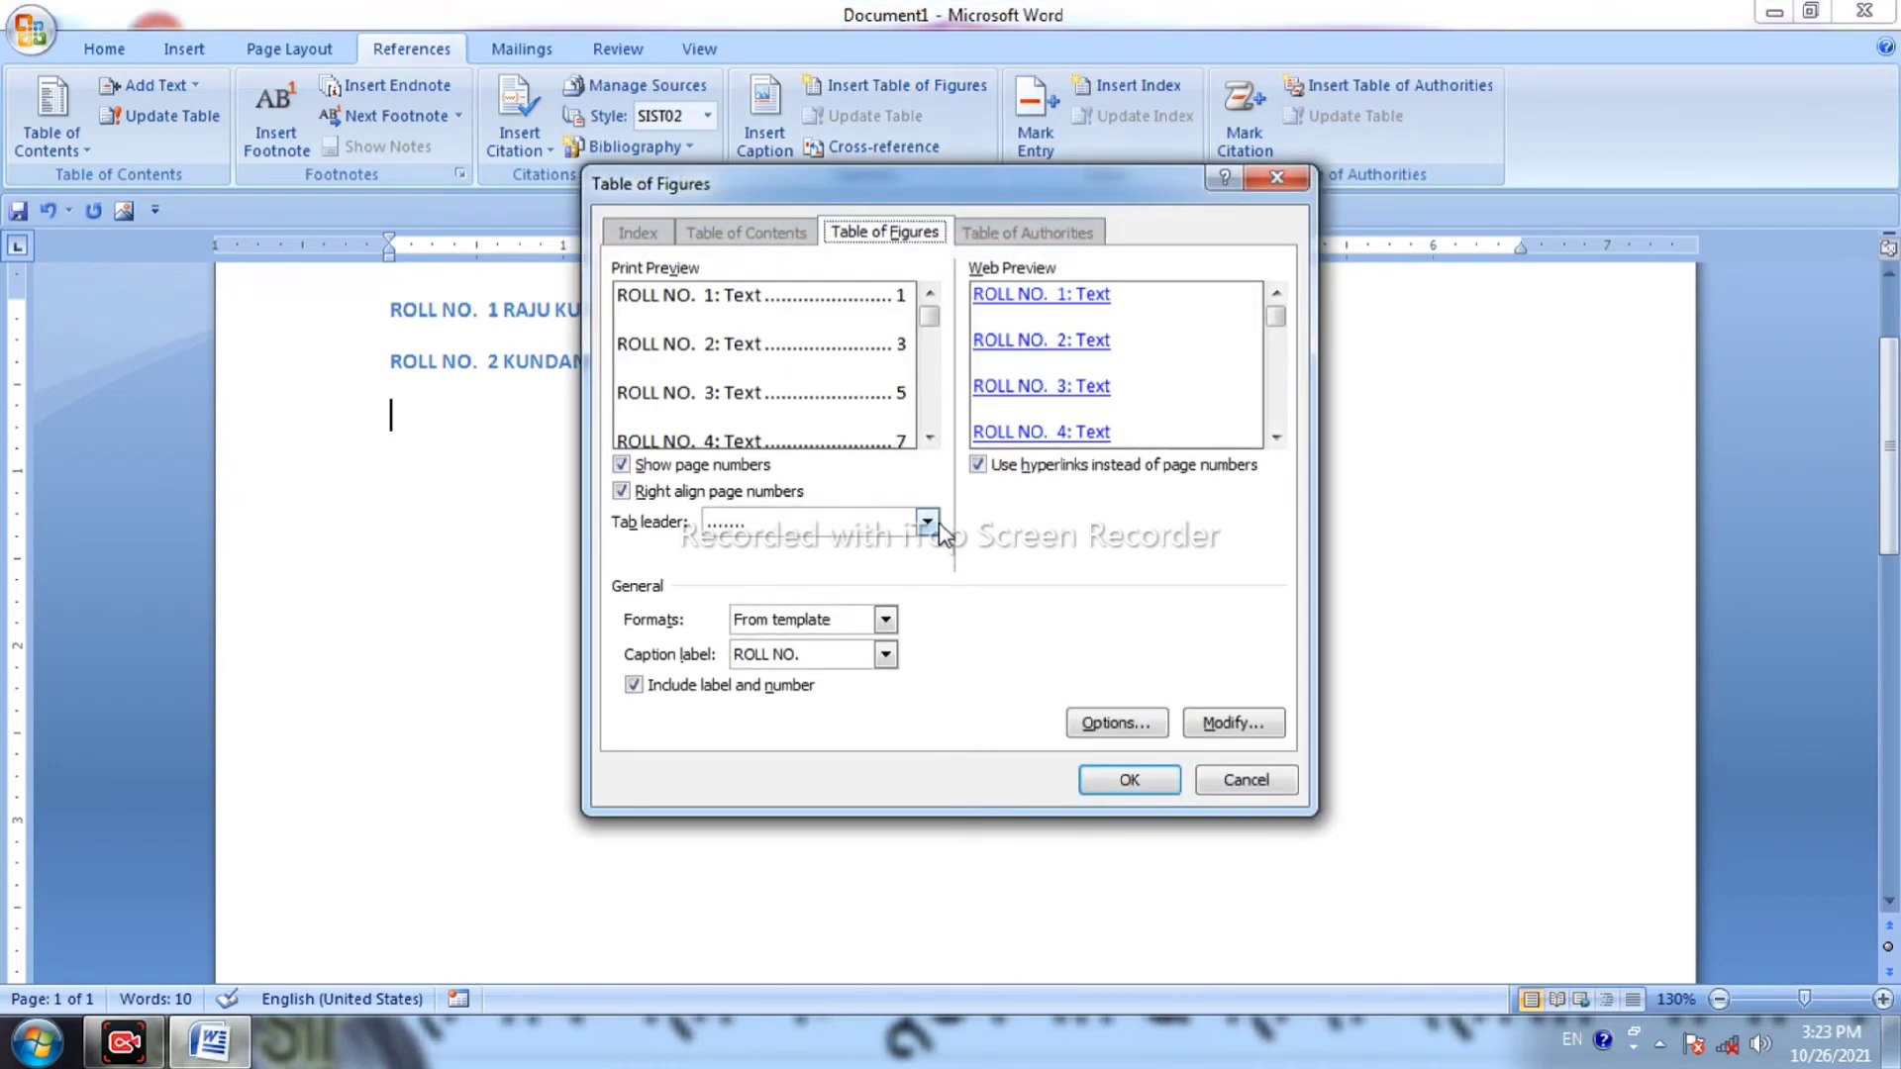
pyautogui.click(930, 521)
pyautogui.click(865, 587)
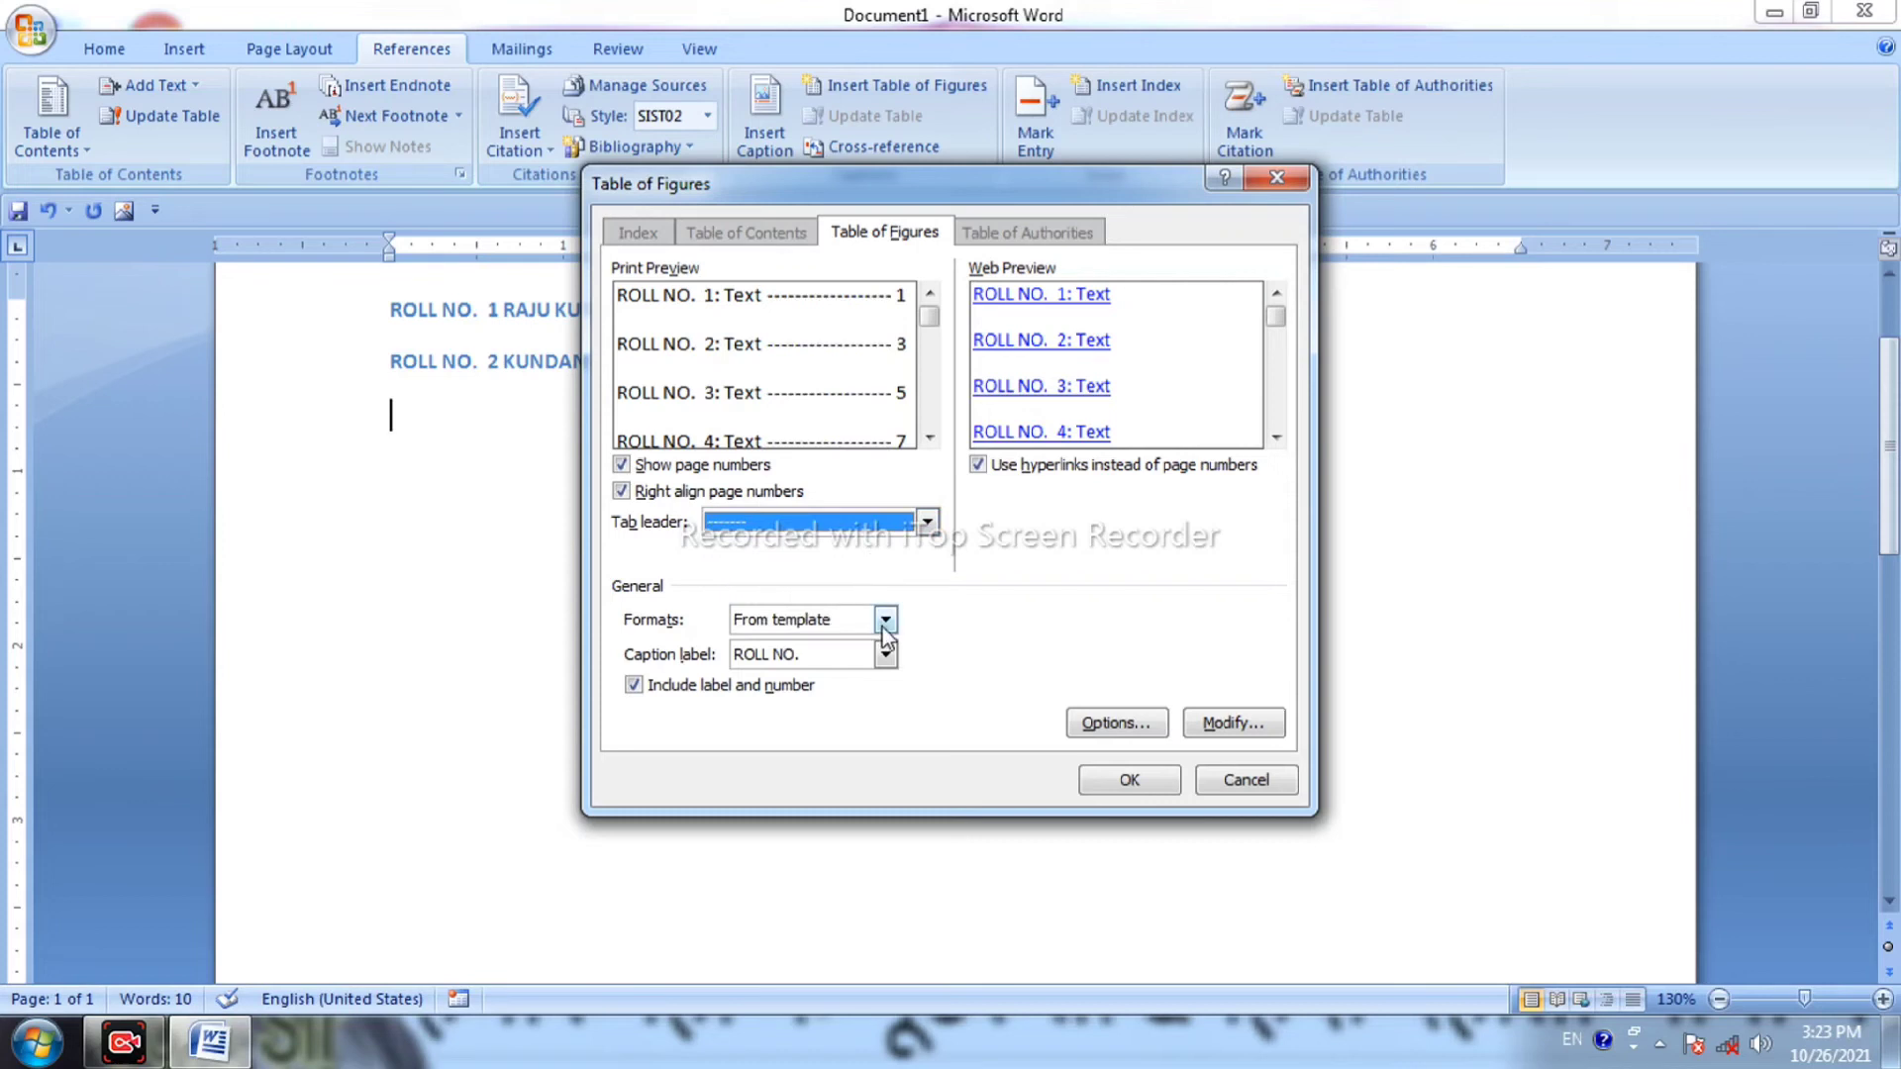
pyautogui.click(885, 620)
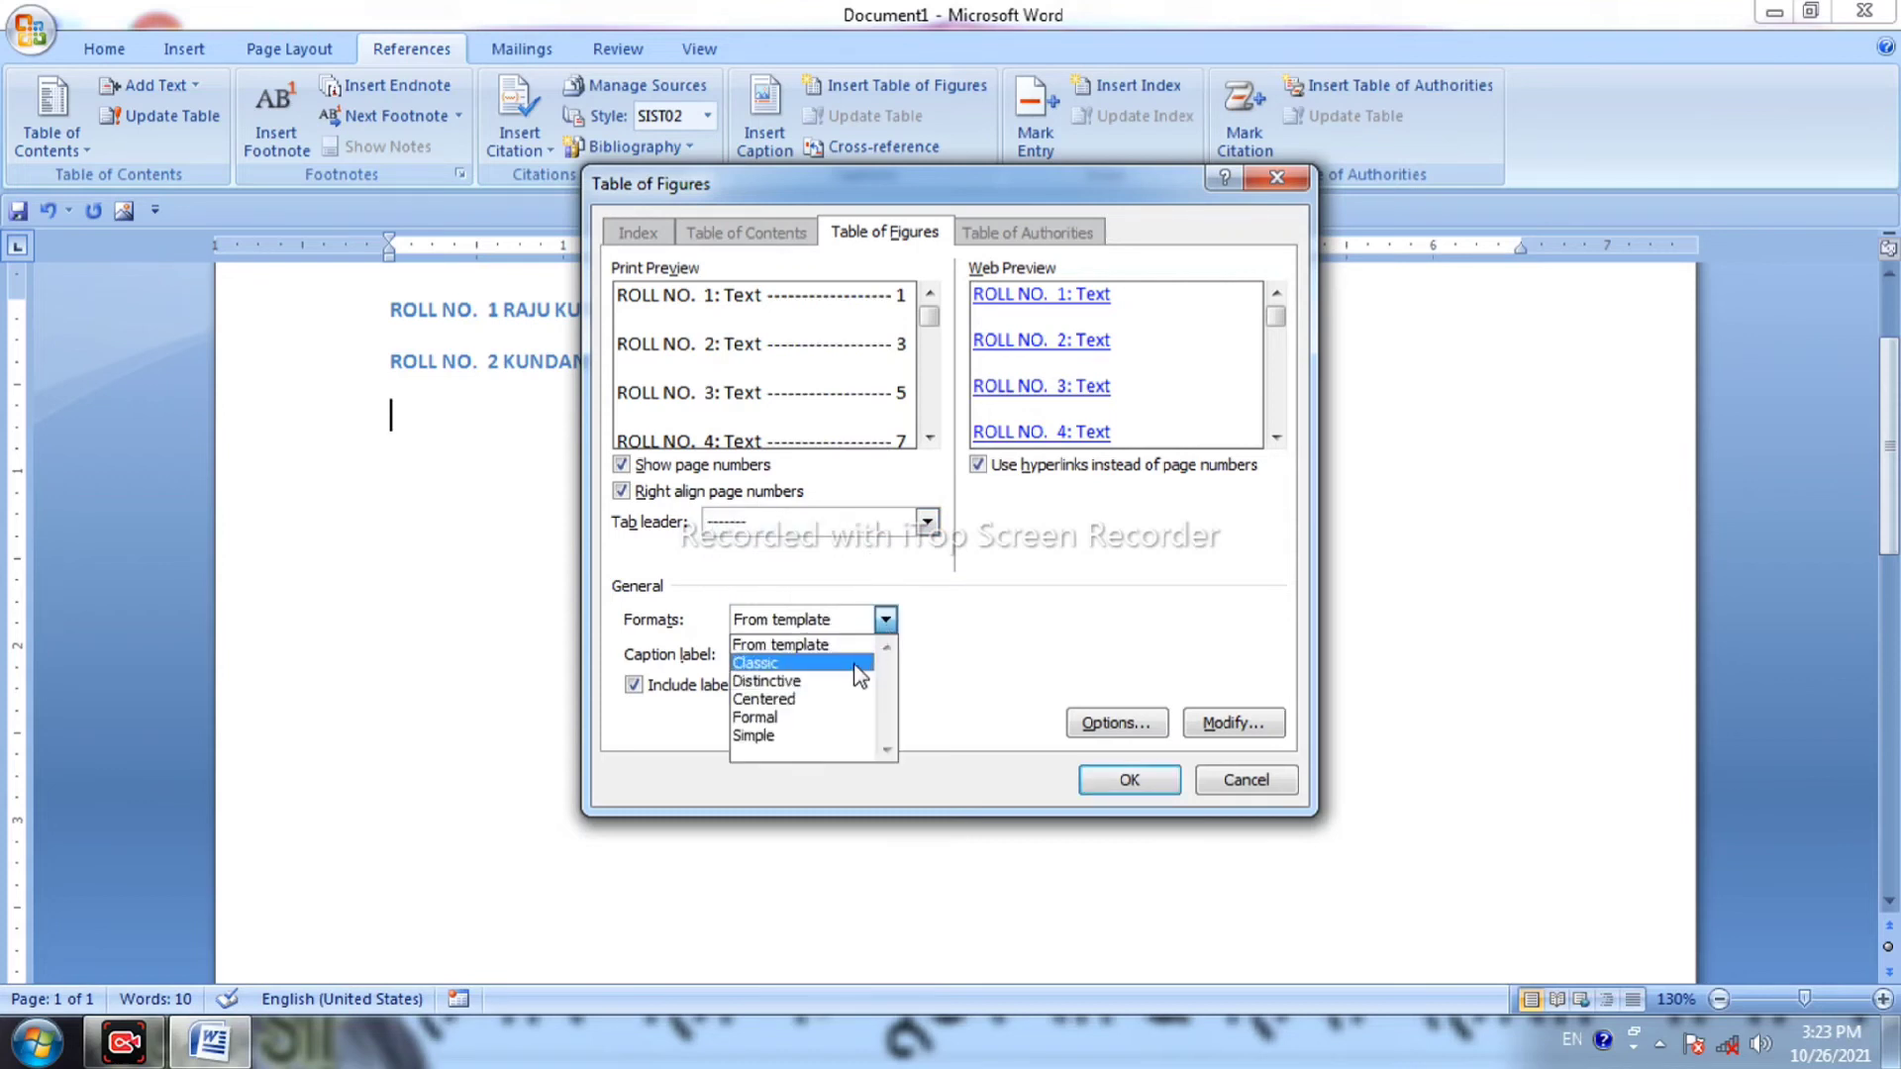
pyautogui.click(856, 664)
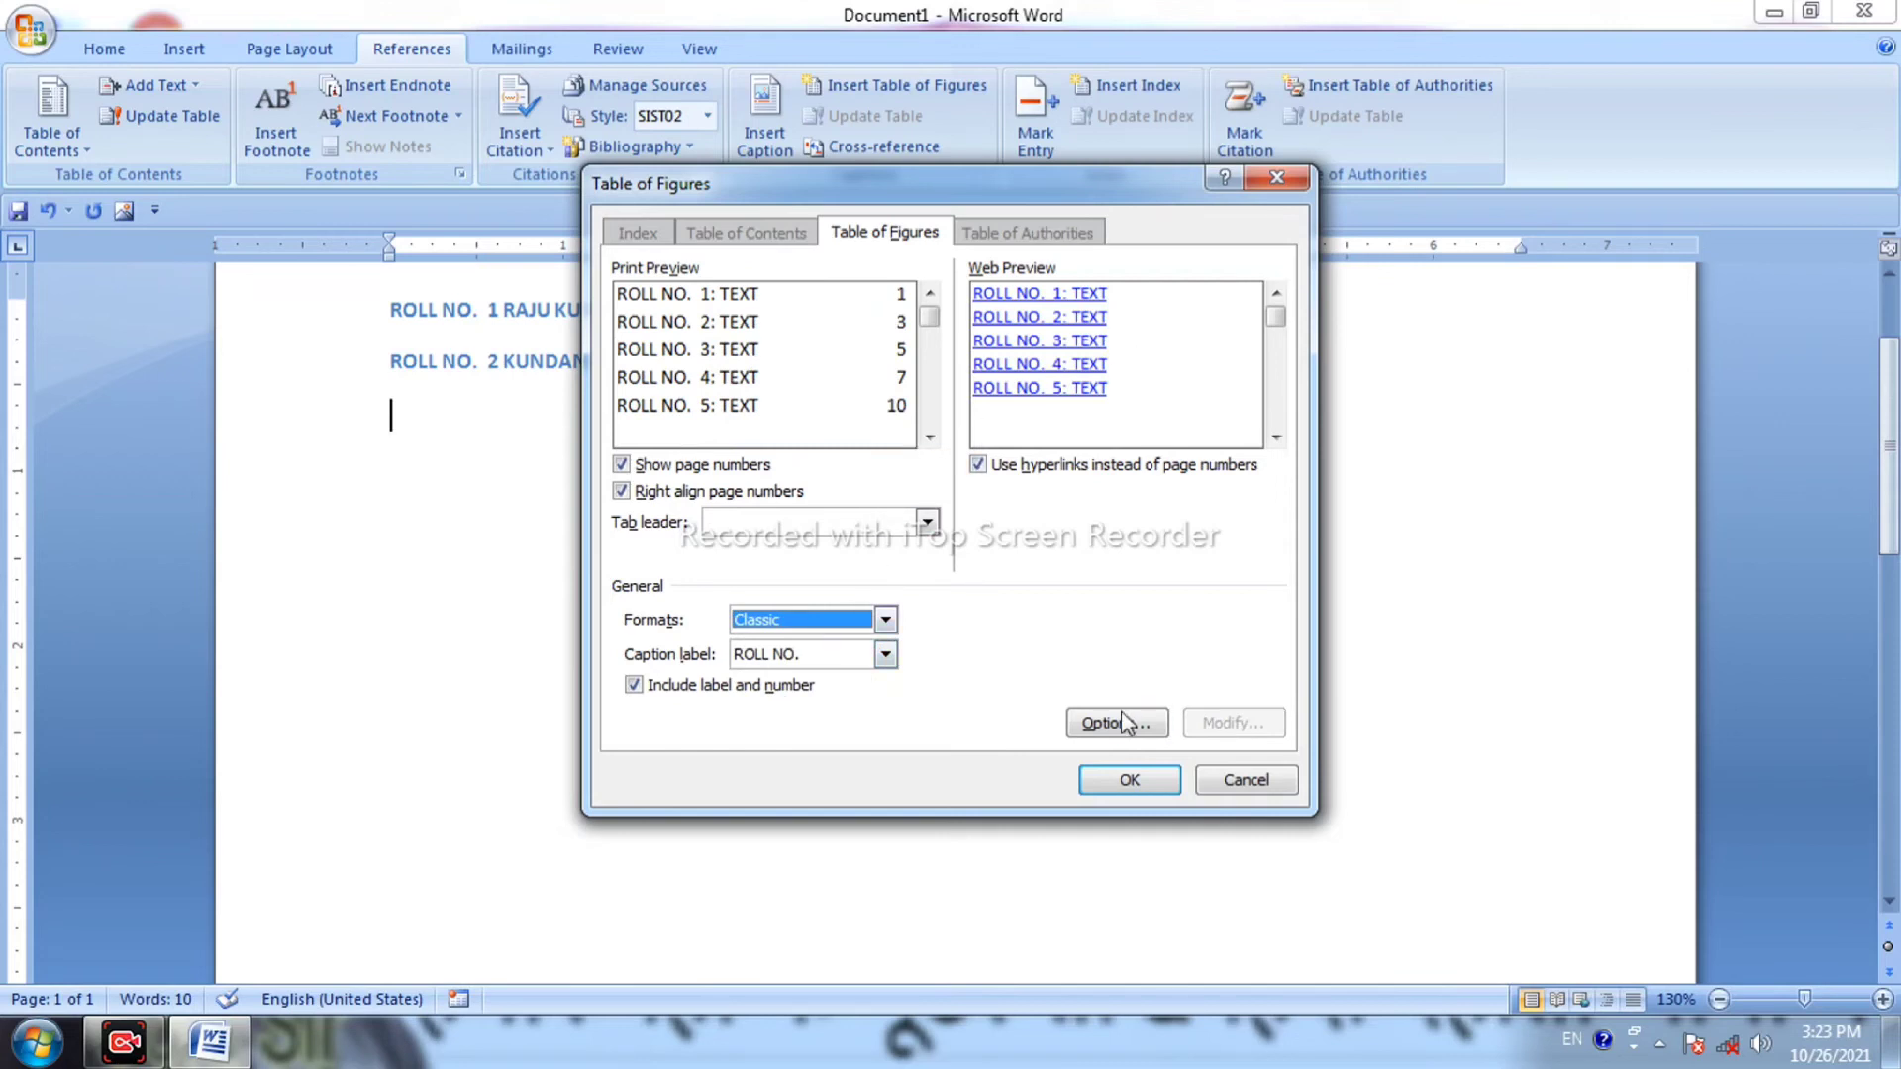
pyautogui.click(1124, 780)
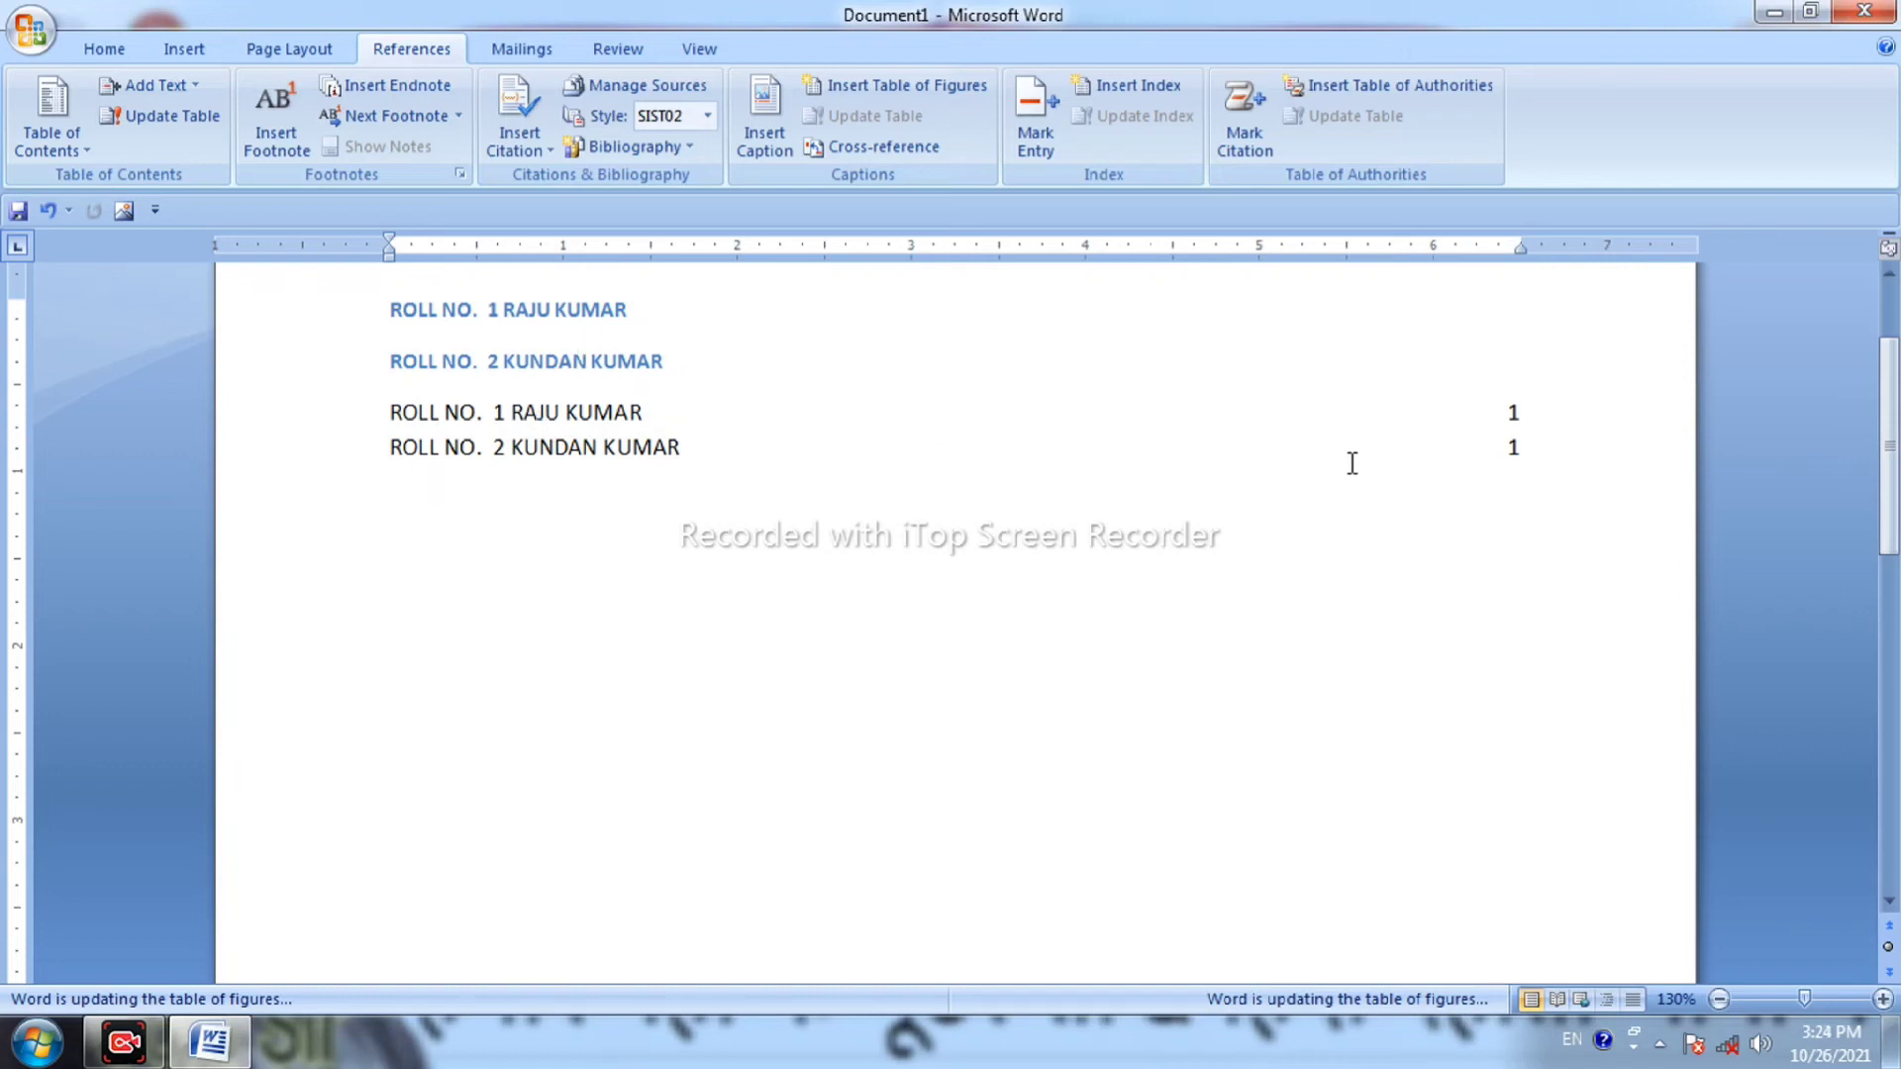
pyautogui.click(870, 148)
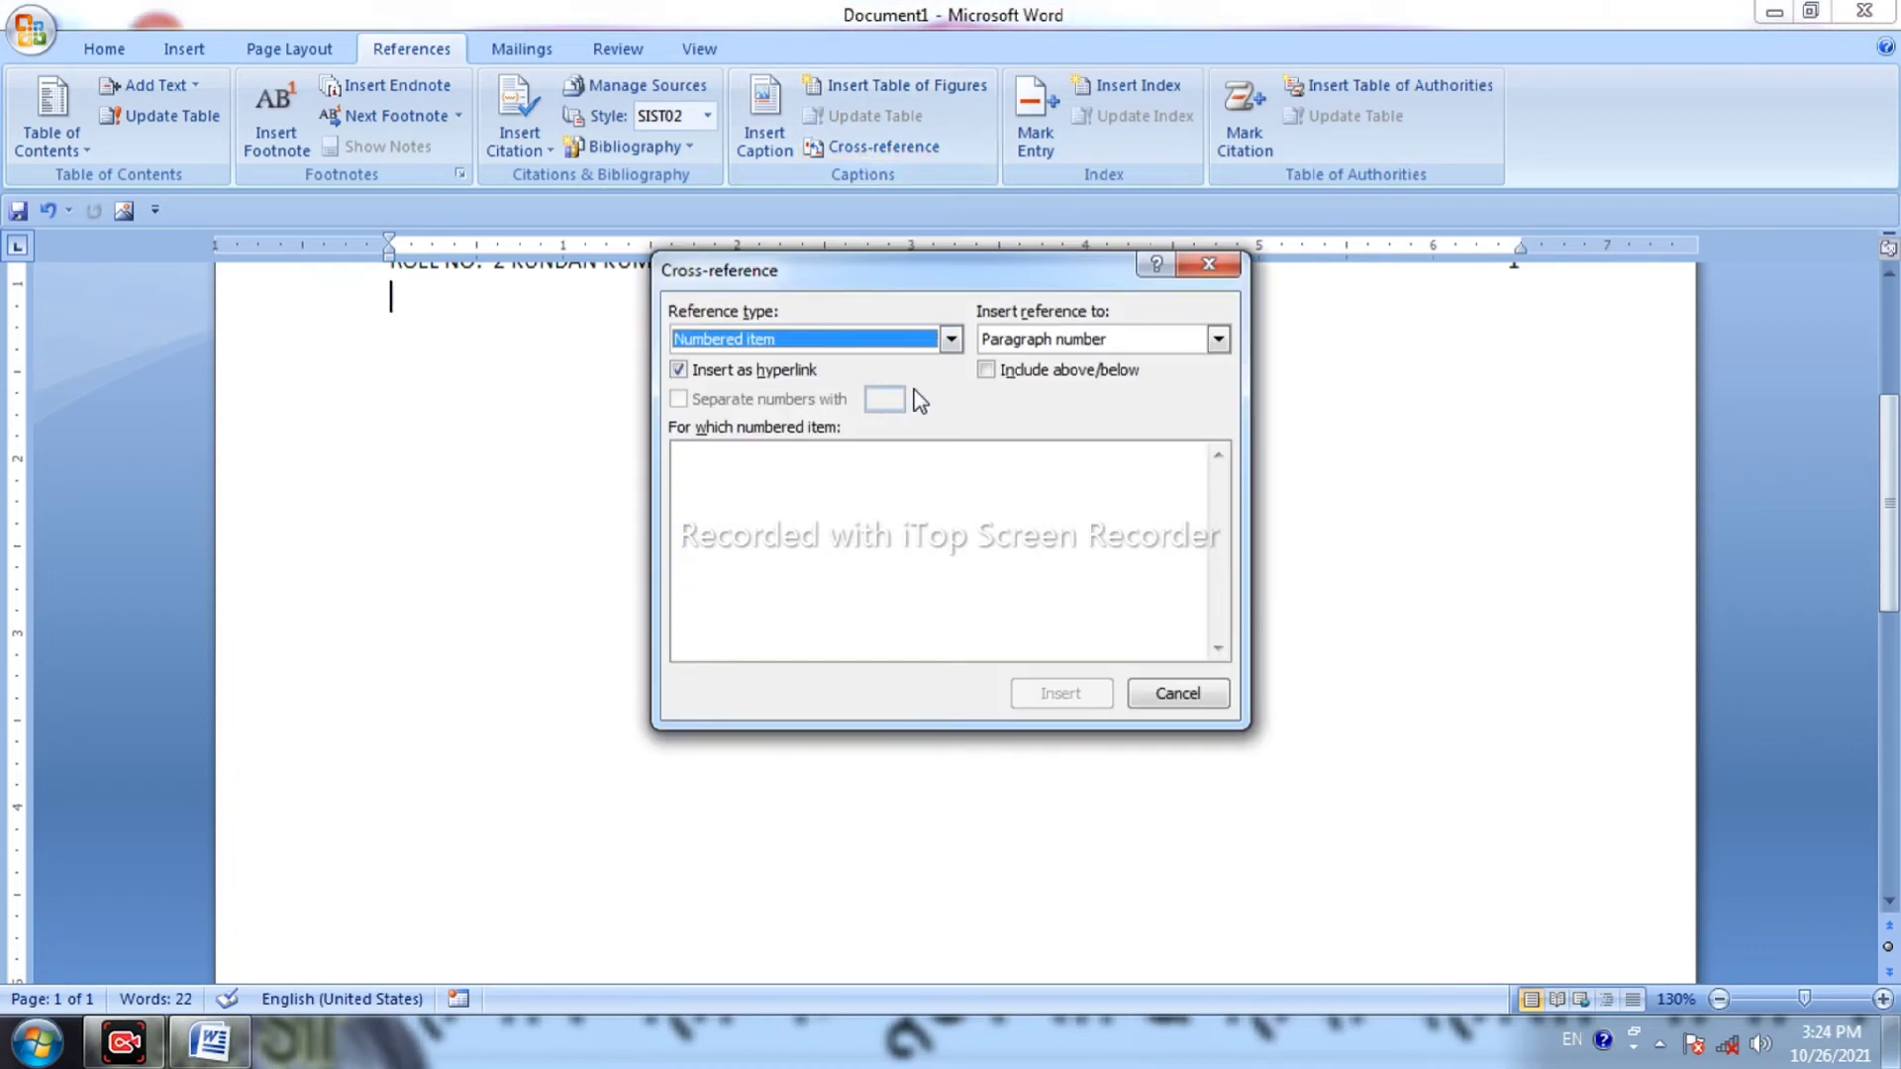
pyautogui.click(959, 344)
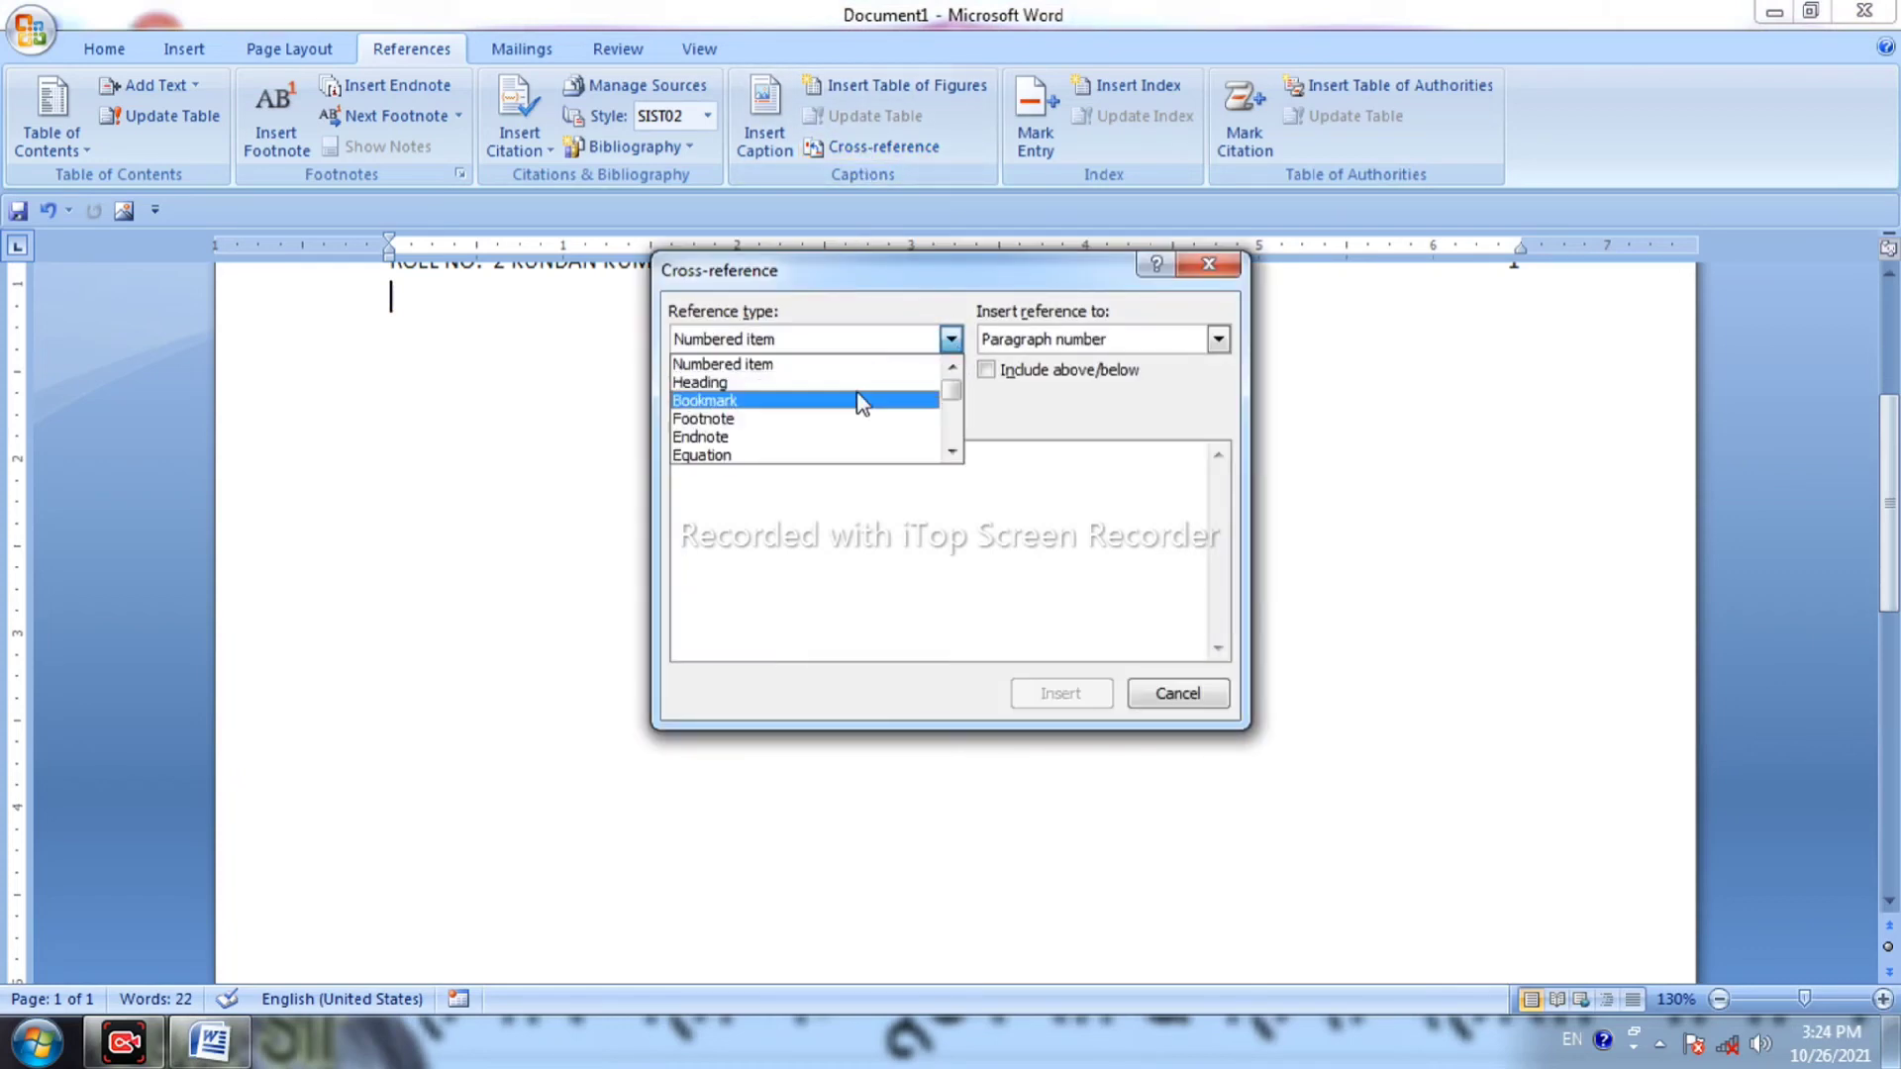
pyautogui.click(857, 393)
pyautogui.click(950, 339)
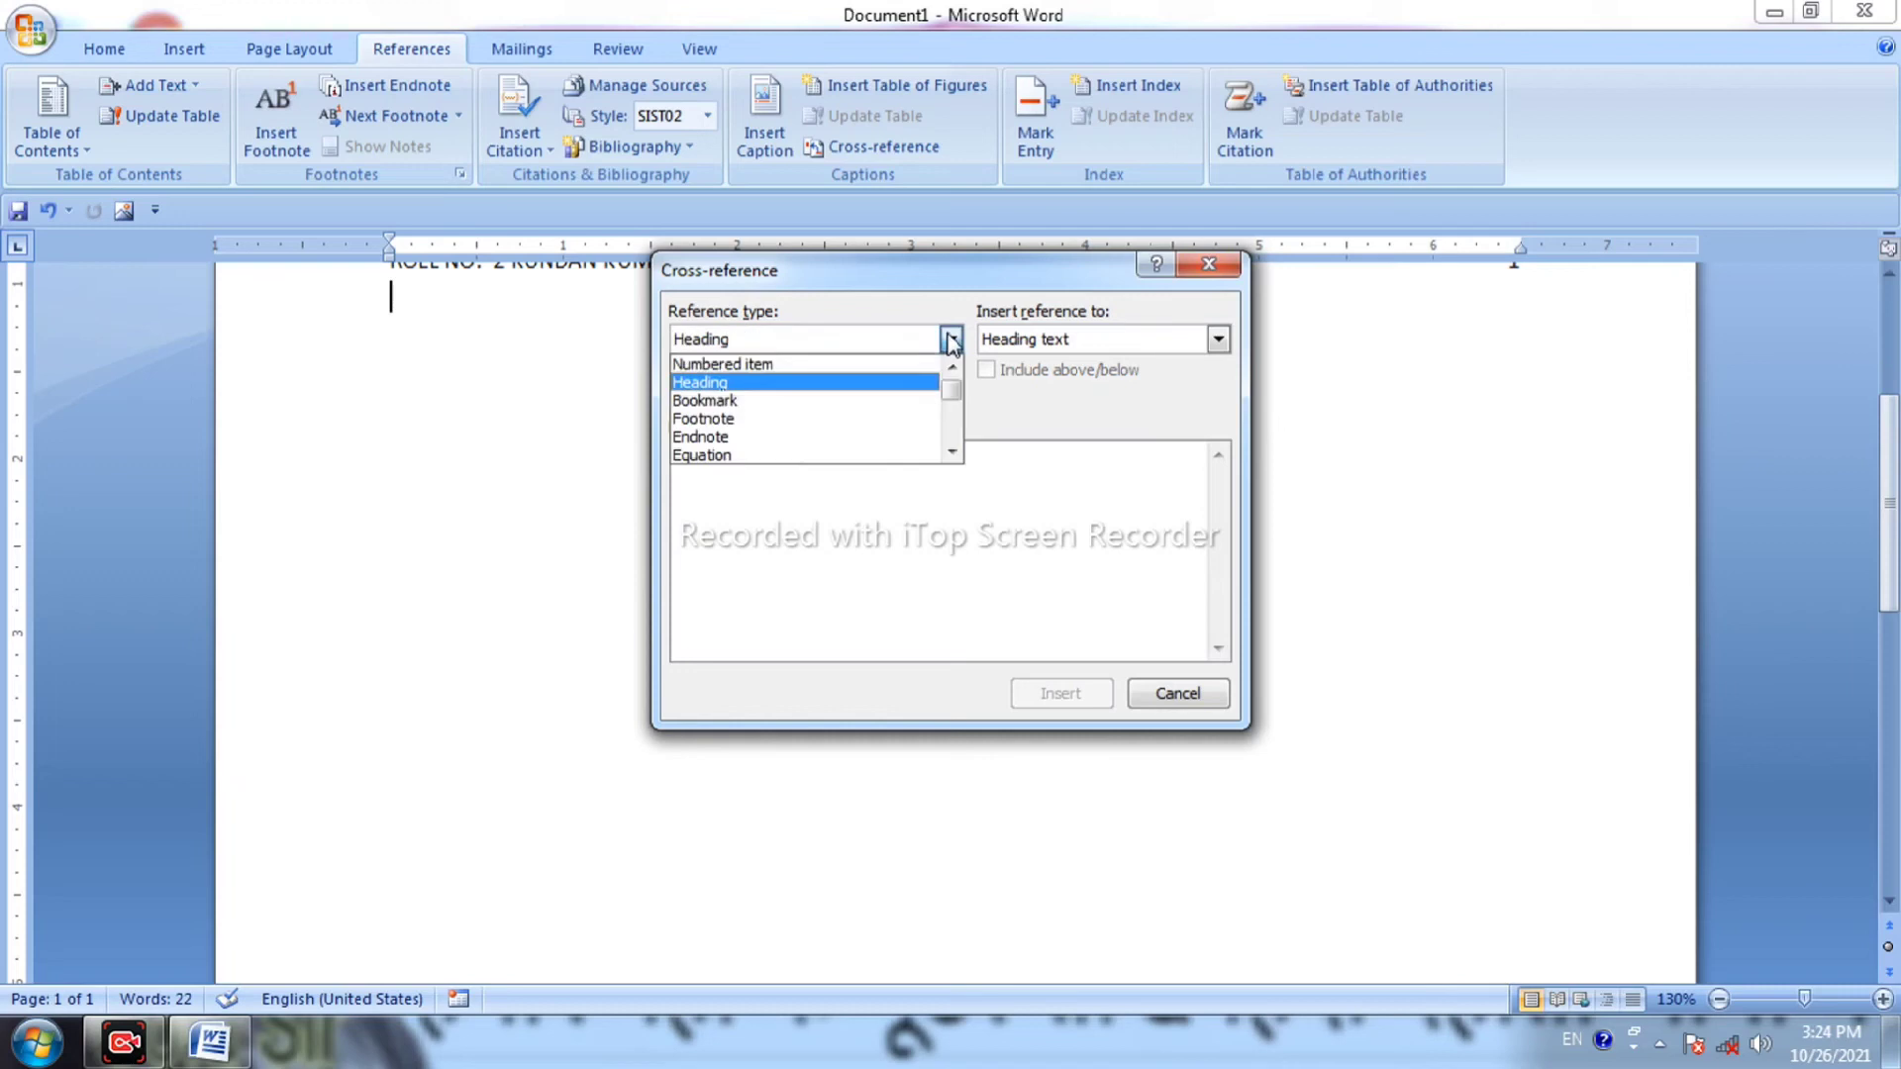
pyautogui.click(893, 421)
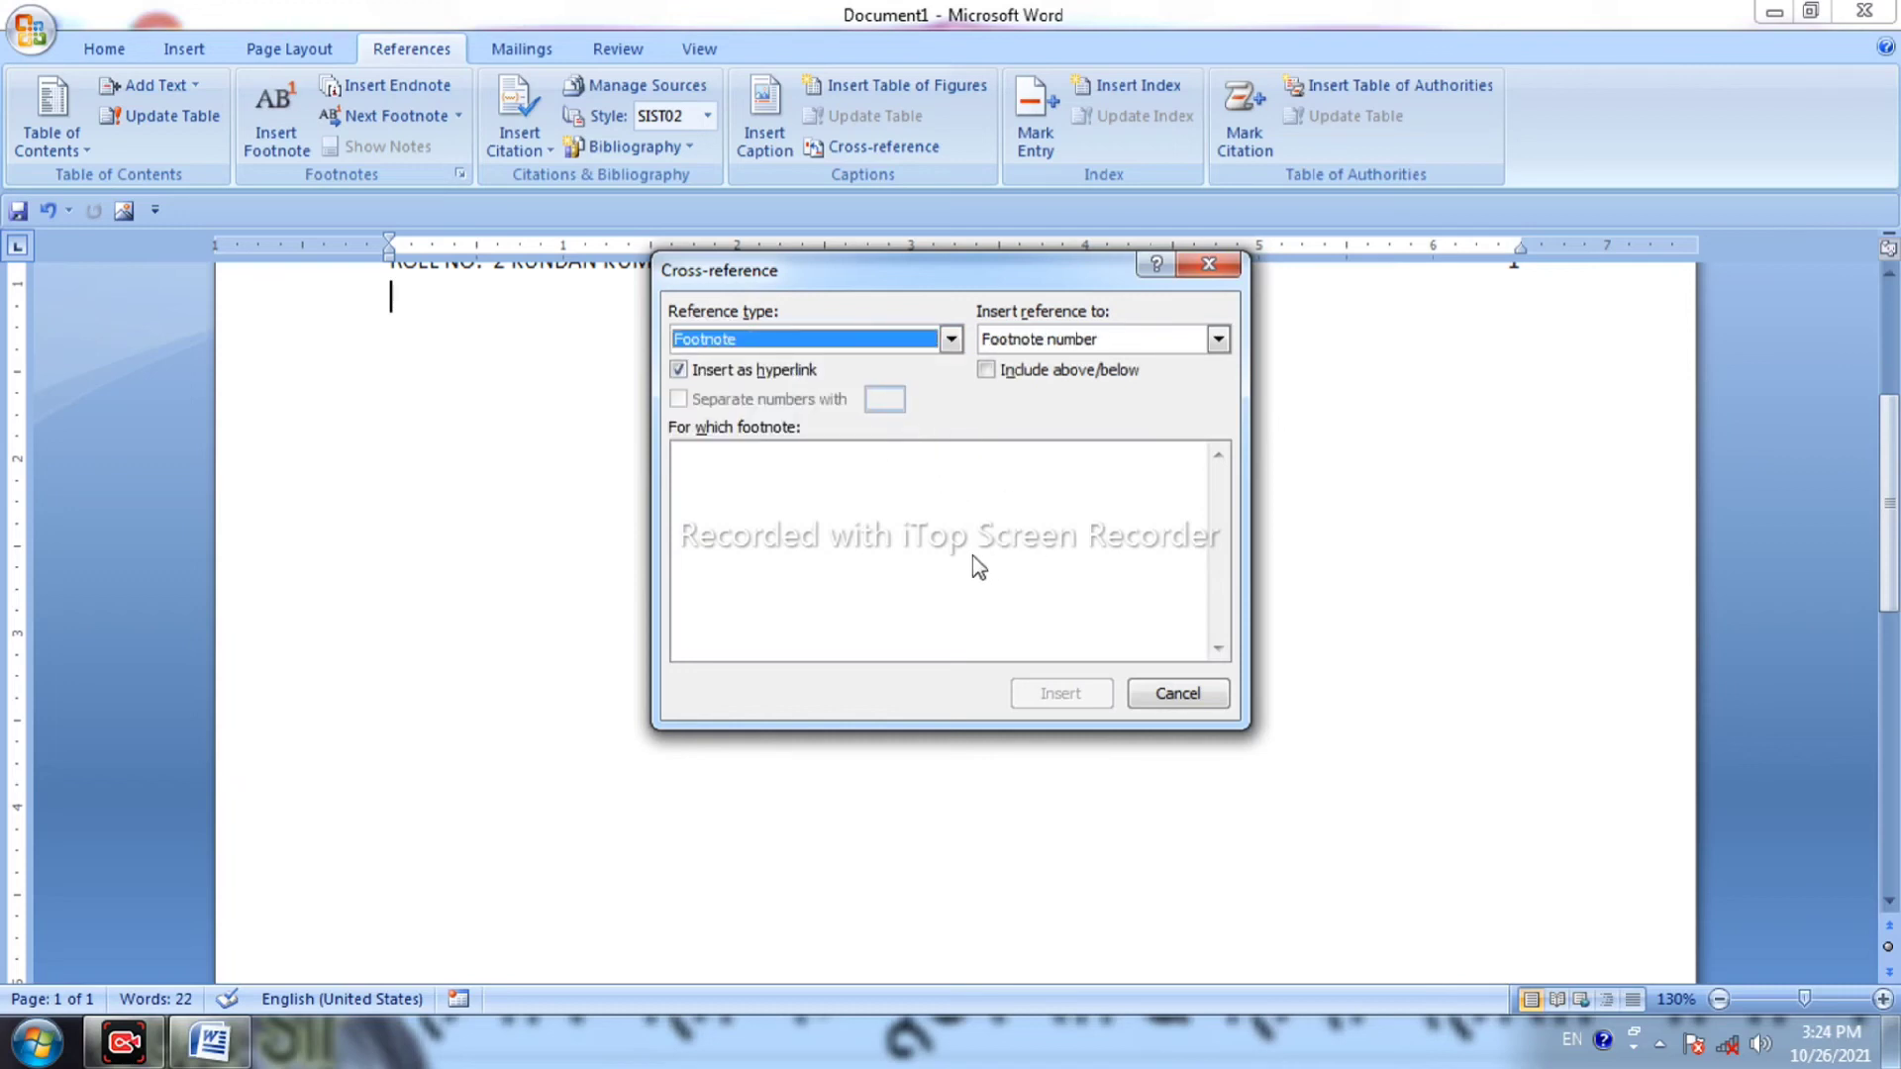
pyautogui.click(951, 340)
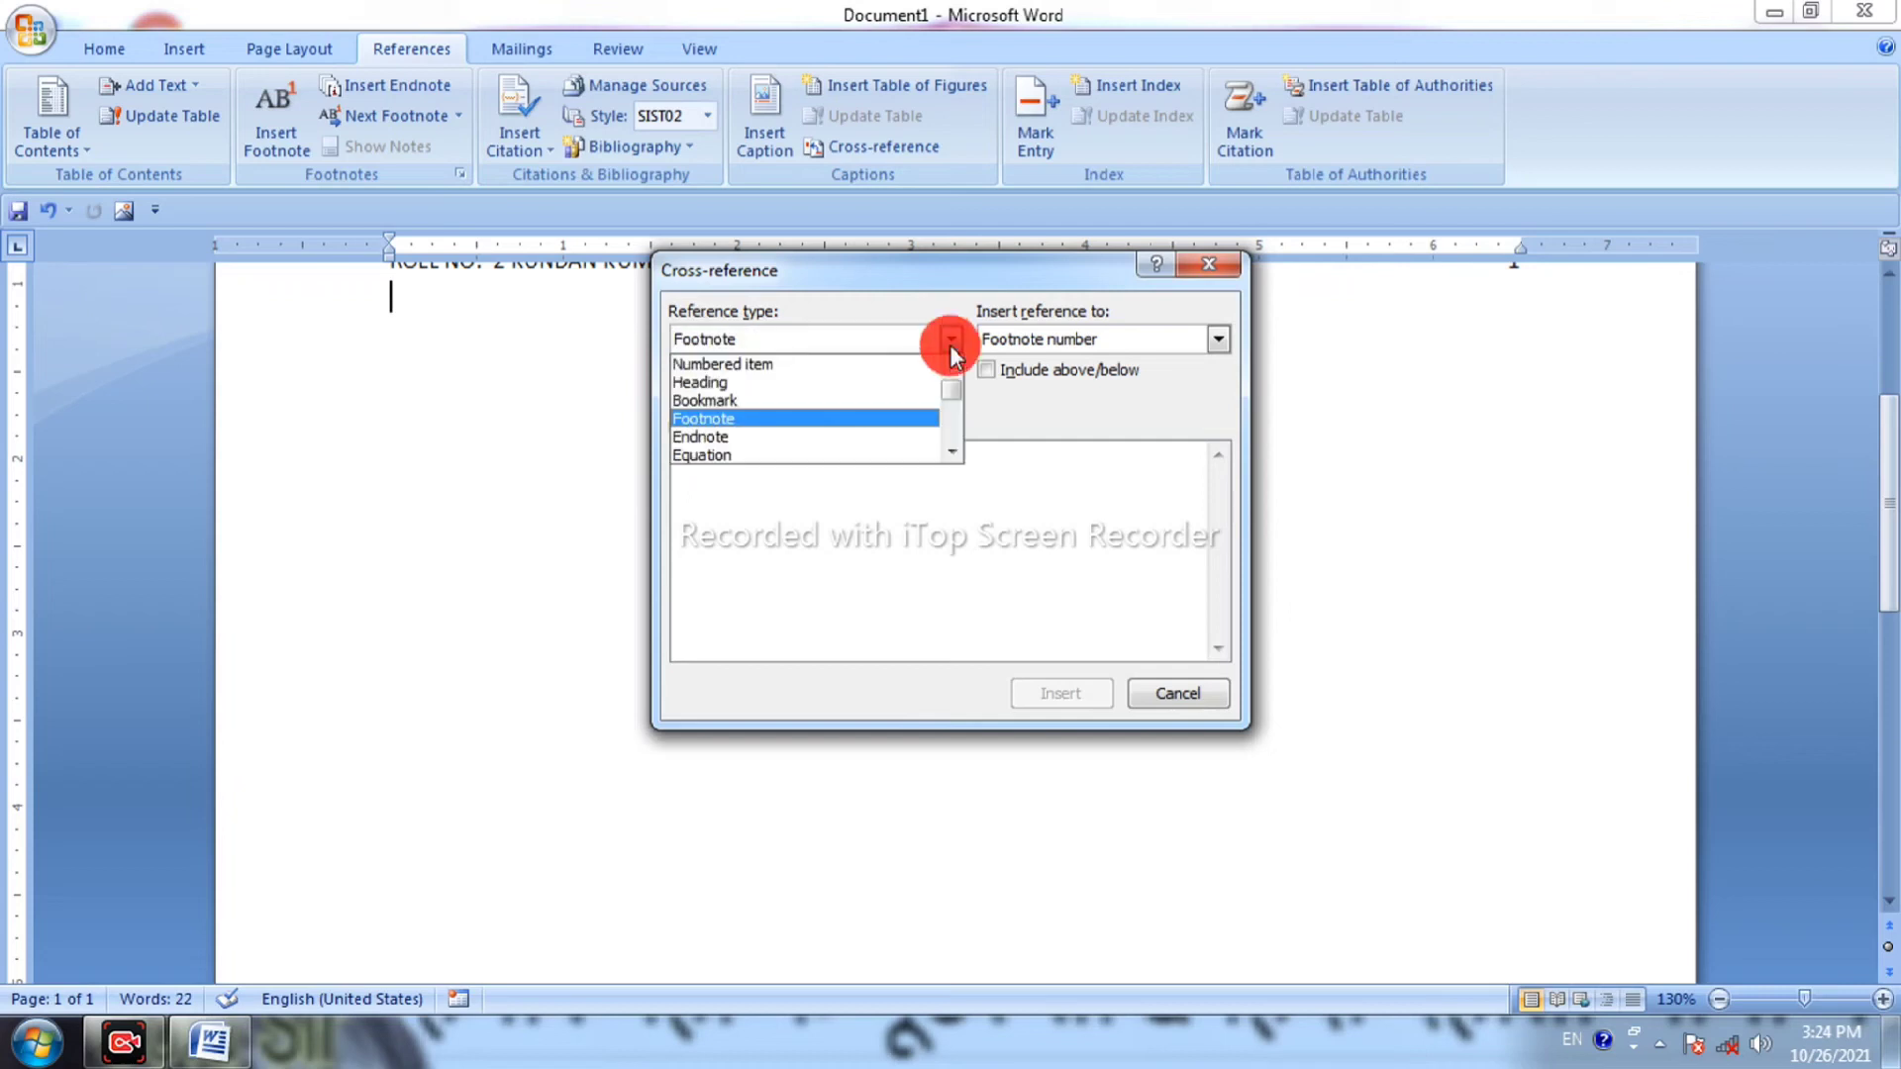
pyautogui.click(868, 384)
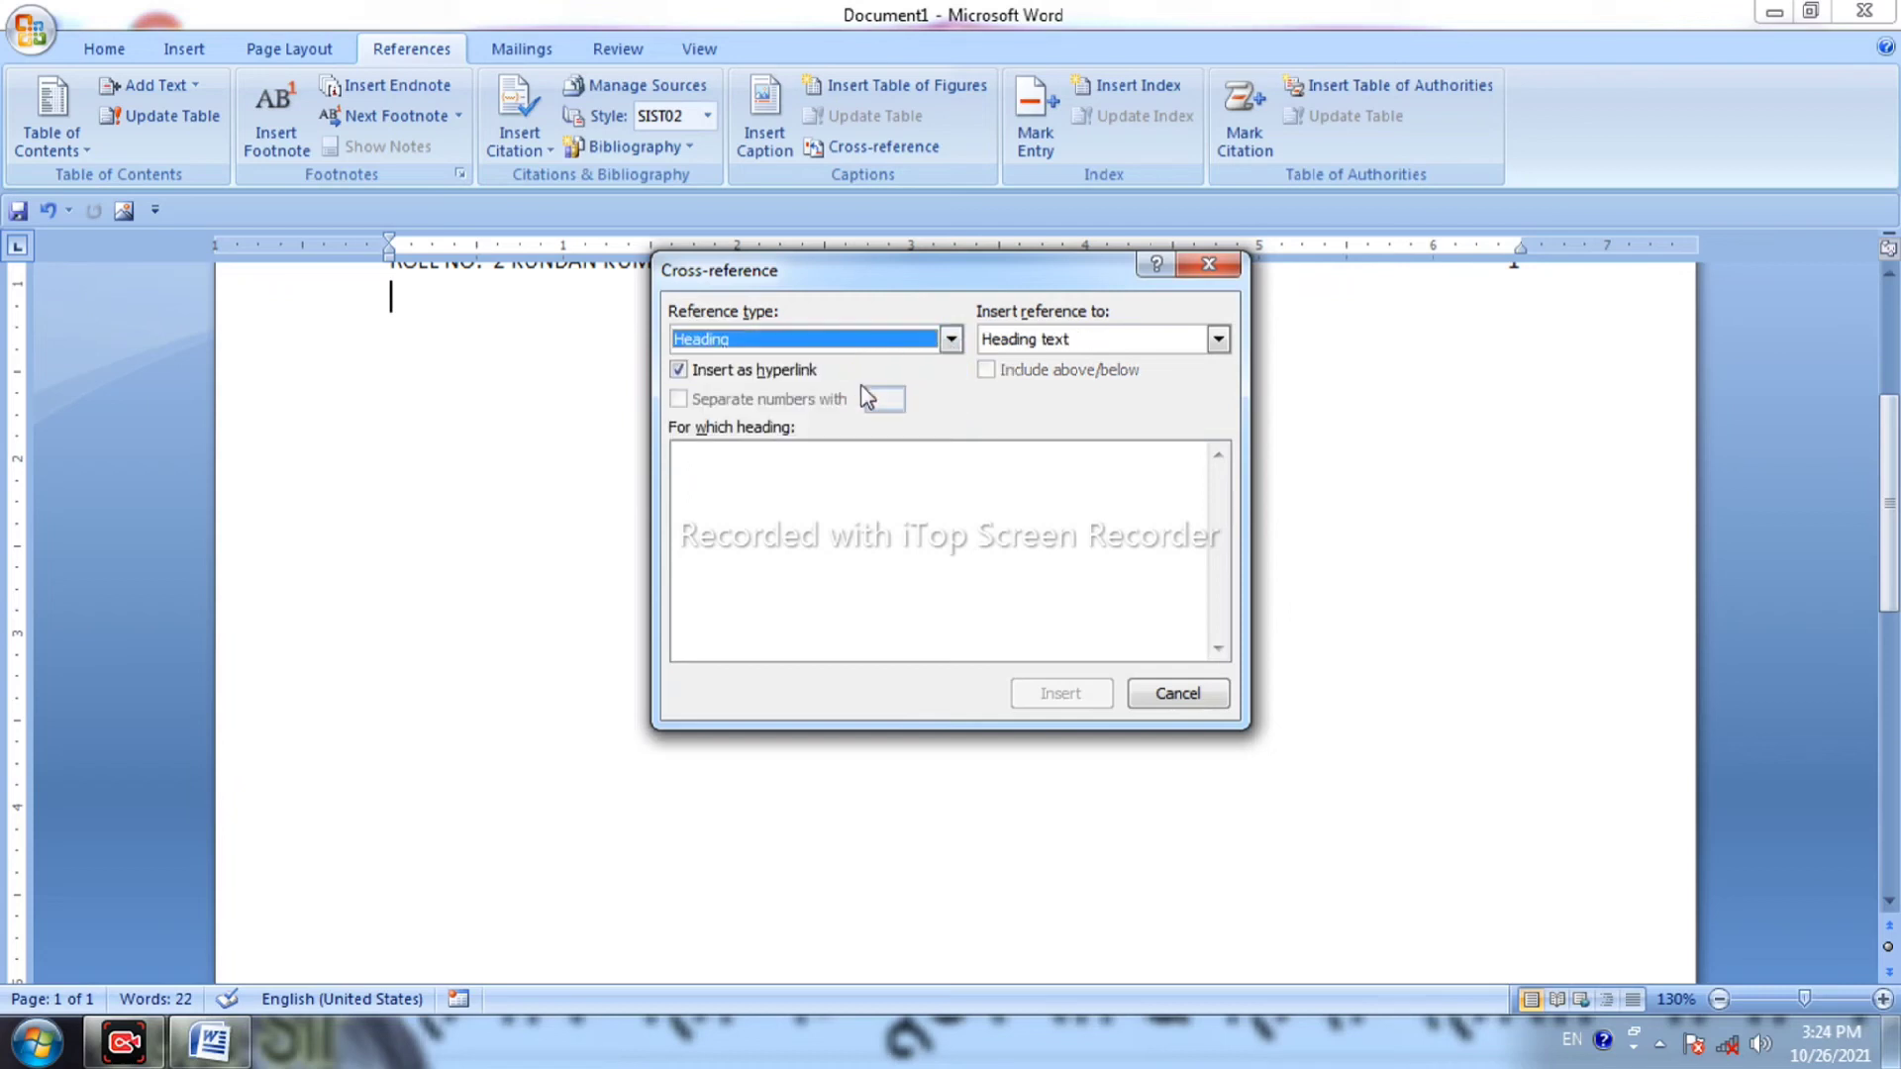
pyautogui.click(1218, 340)
pyautogui.click(1163, 406)
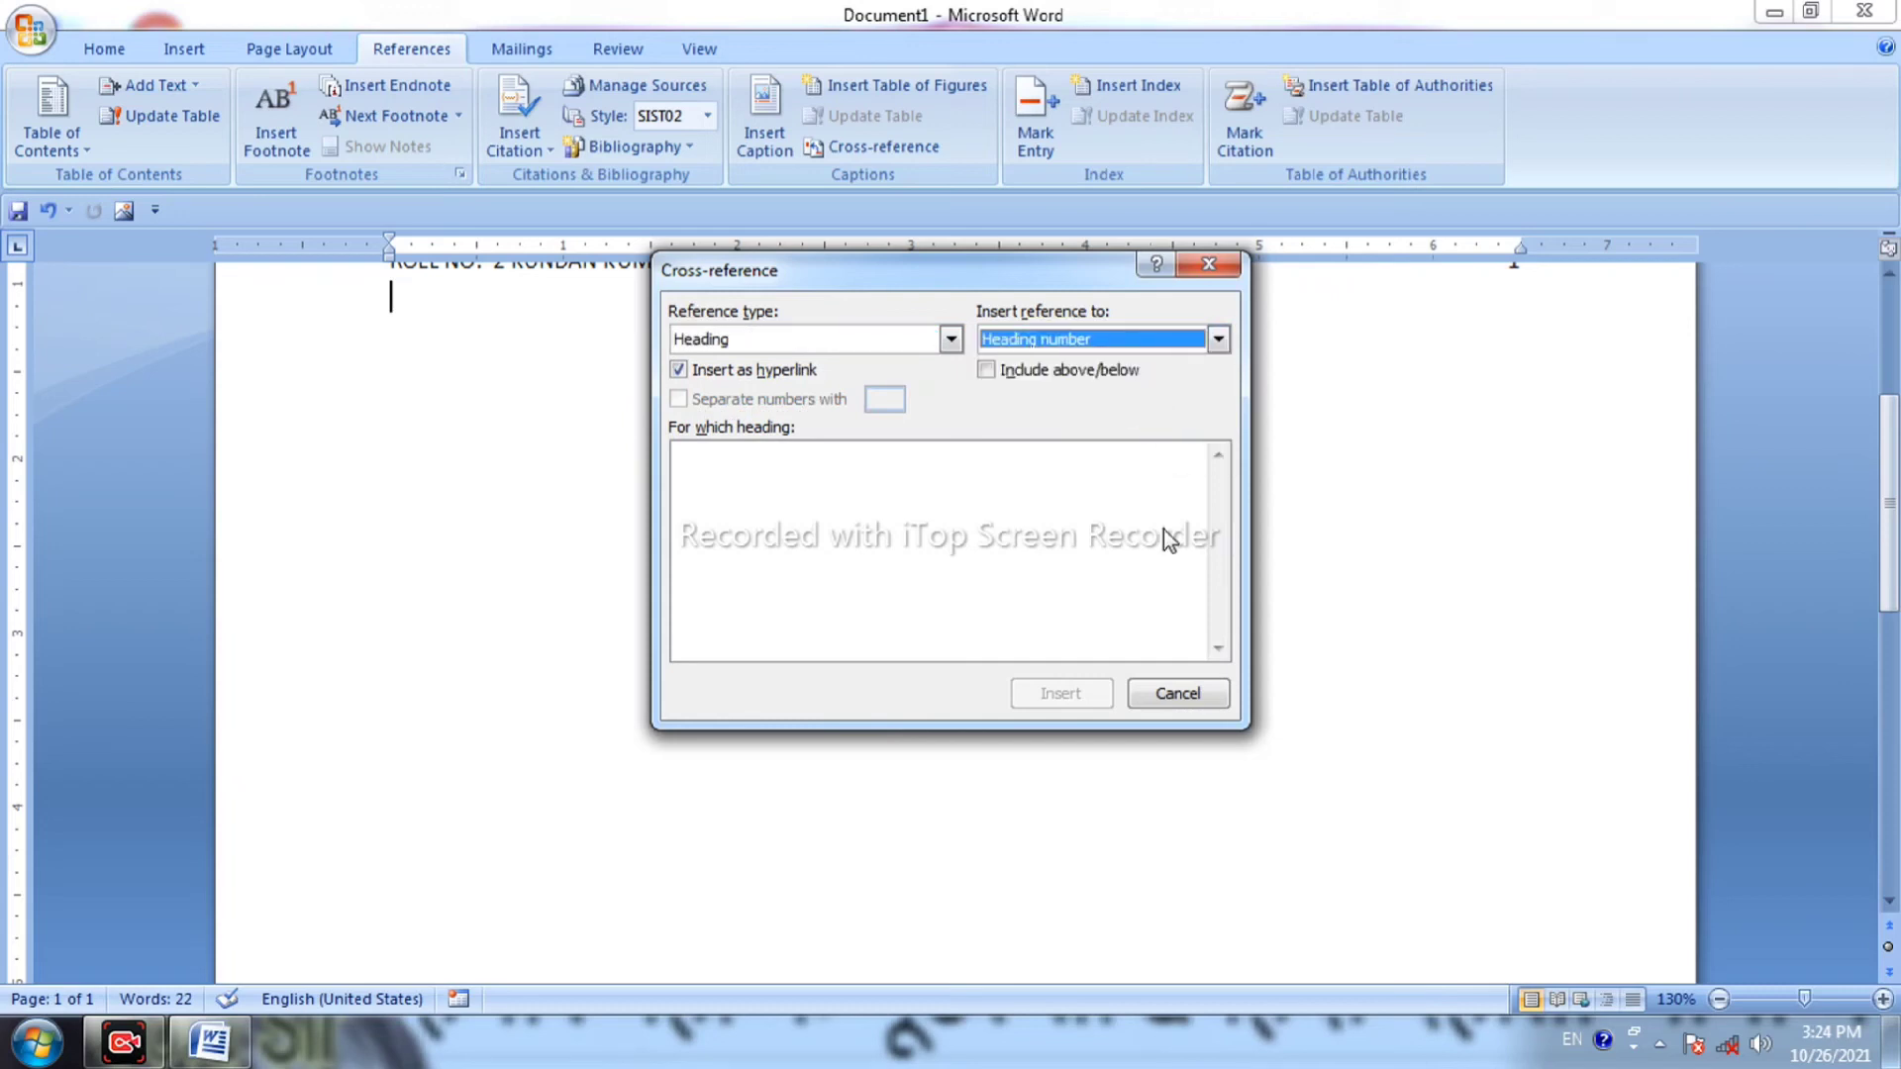
pyautogui.click(1178, 694)
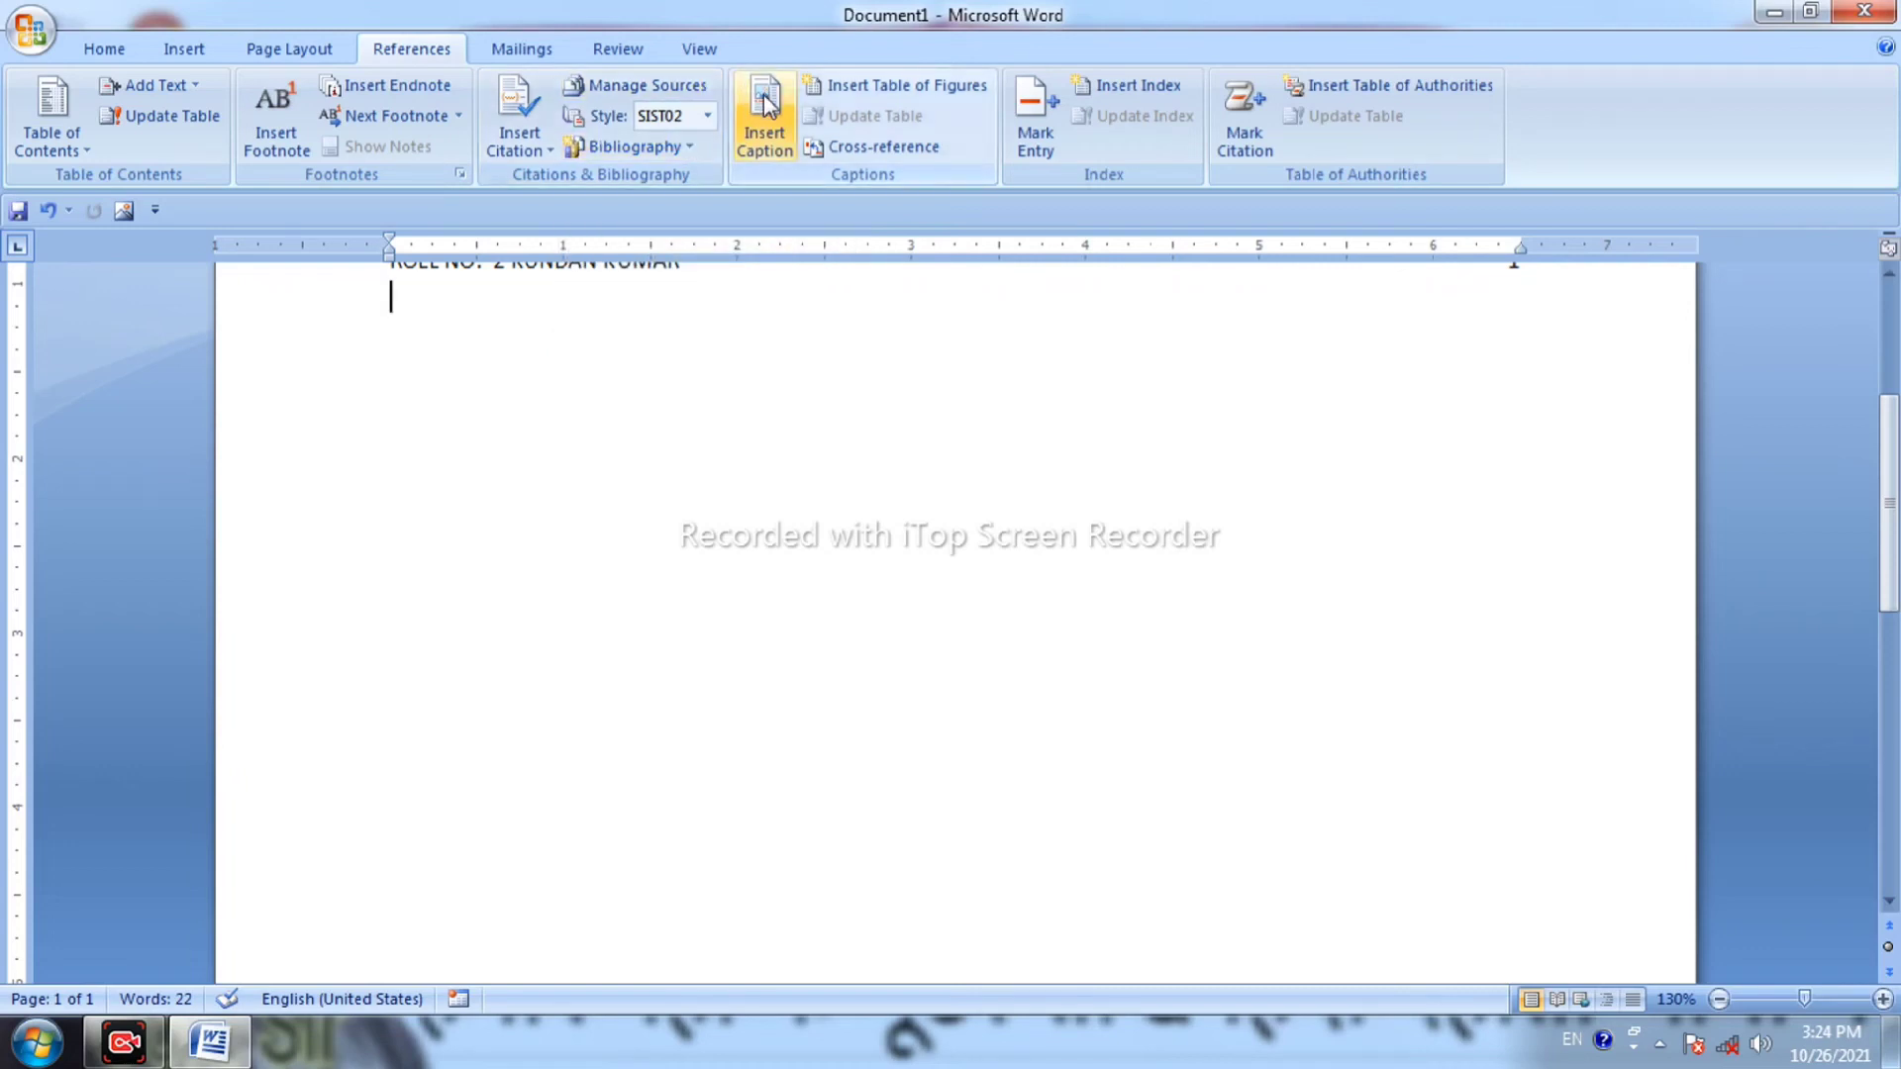
# Mark index entry IMHDCC with subentry ARWAL BIHAR and a bold page number.
pyautogui.click(1046, 105)
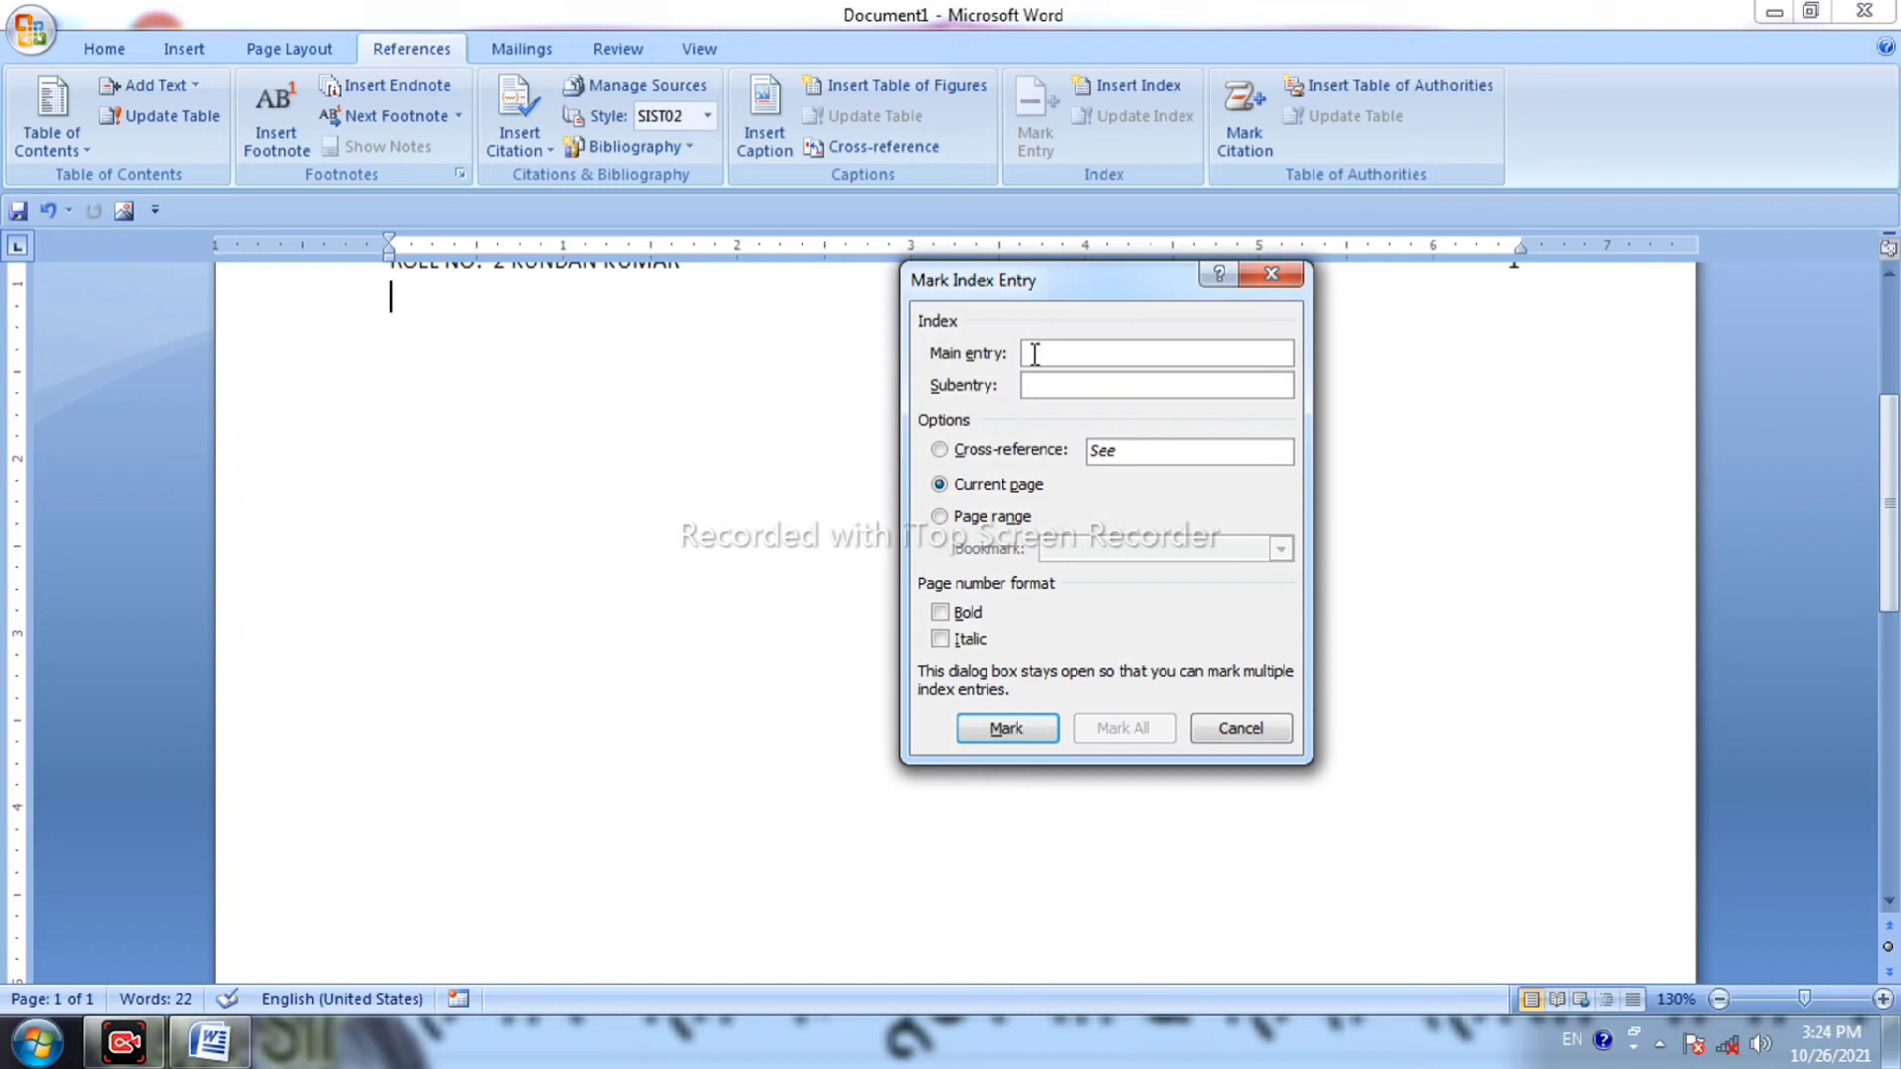
pyautogui.write('IMHDCC')
pyautogui.click(1154, 392)
pyautogui.write('ARWAL BIHAR')
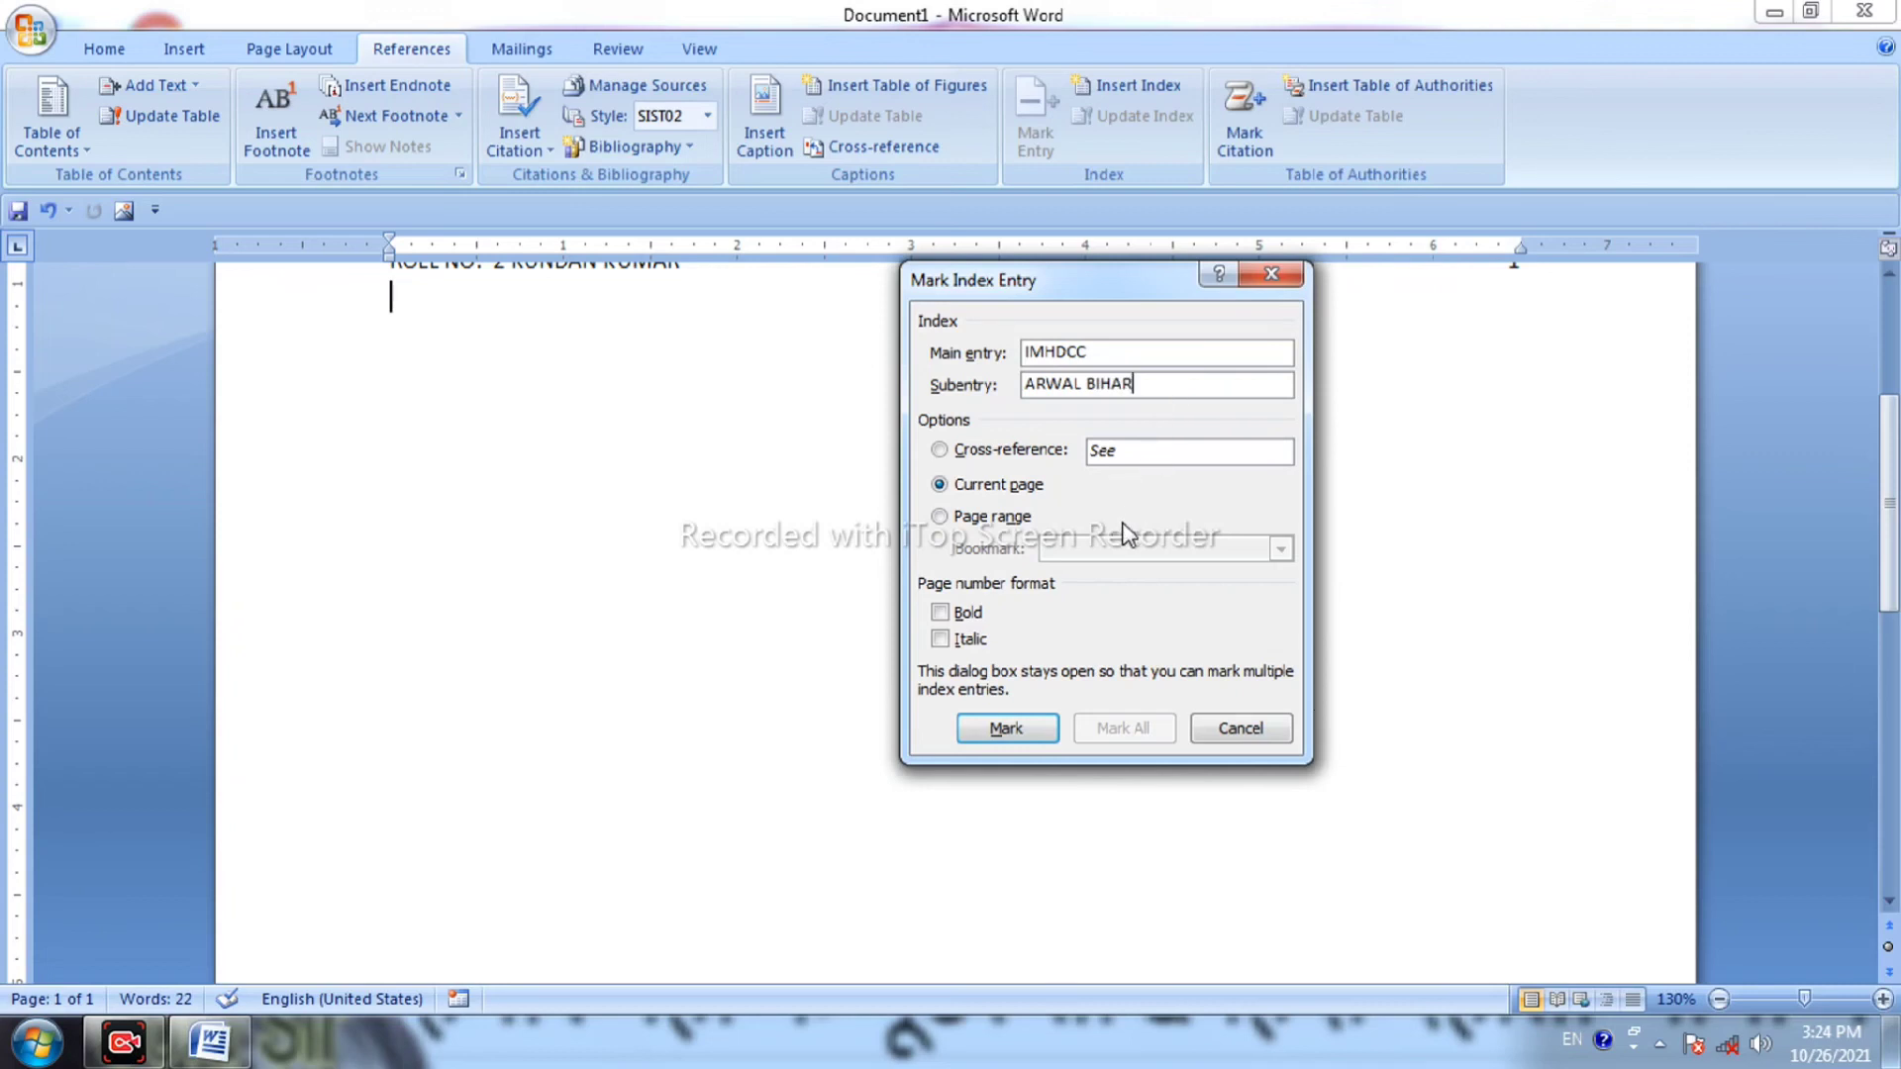
pyautogui.click(976, 637)
pyautogui.click(1007, 730)
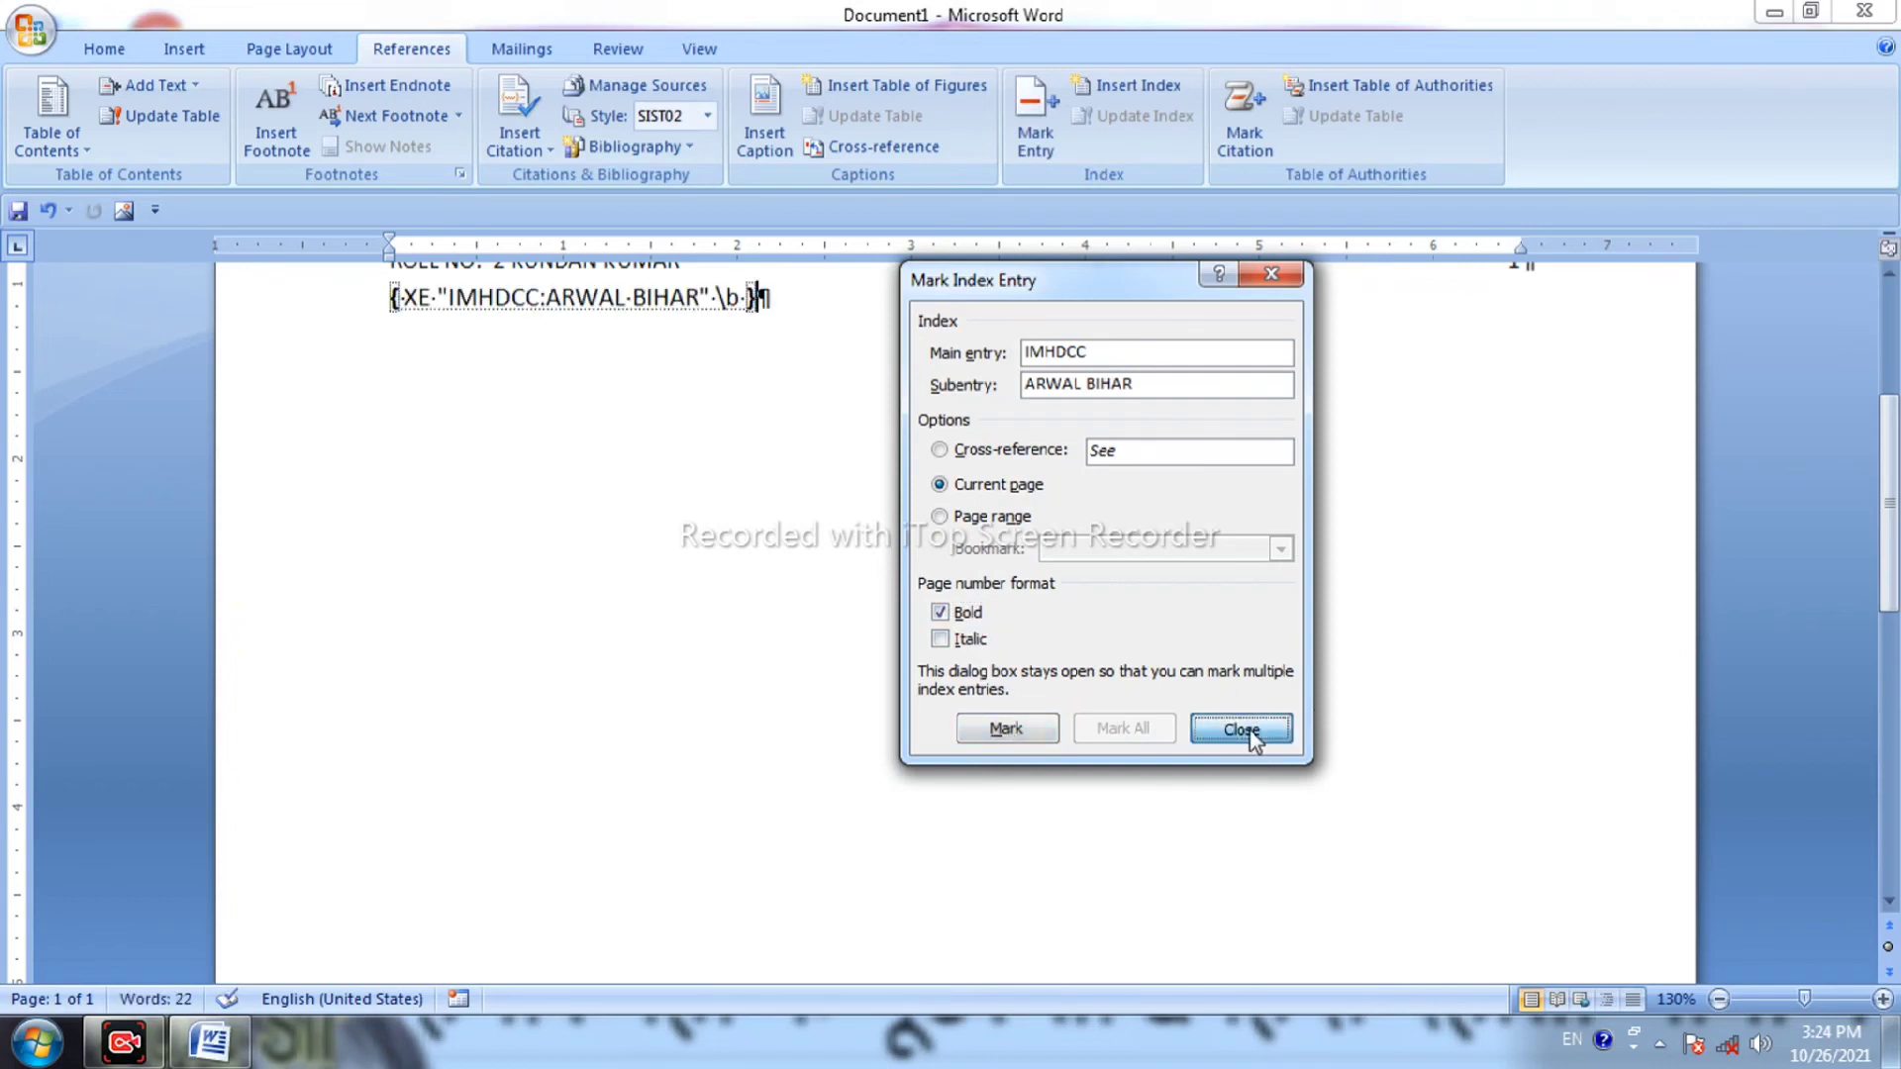
pyautogui.click(1242, 730)
pyautogui.scroll(3, 853, 466)
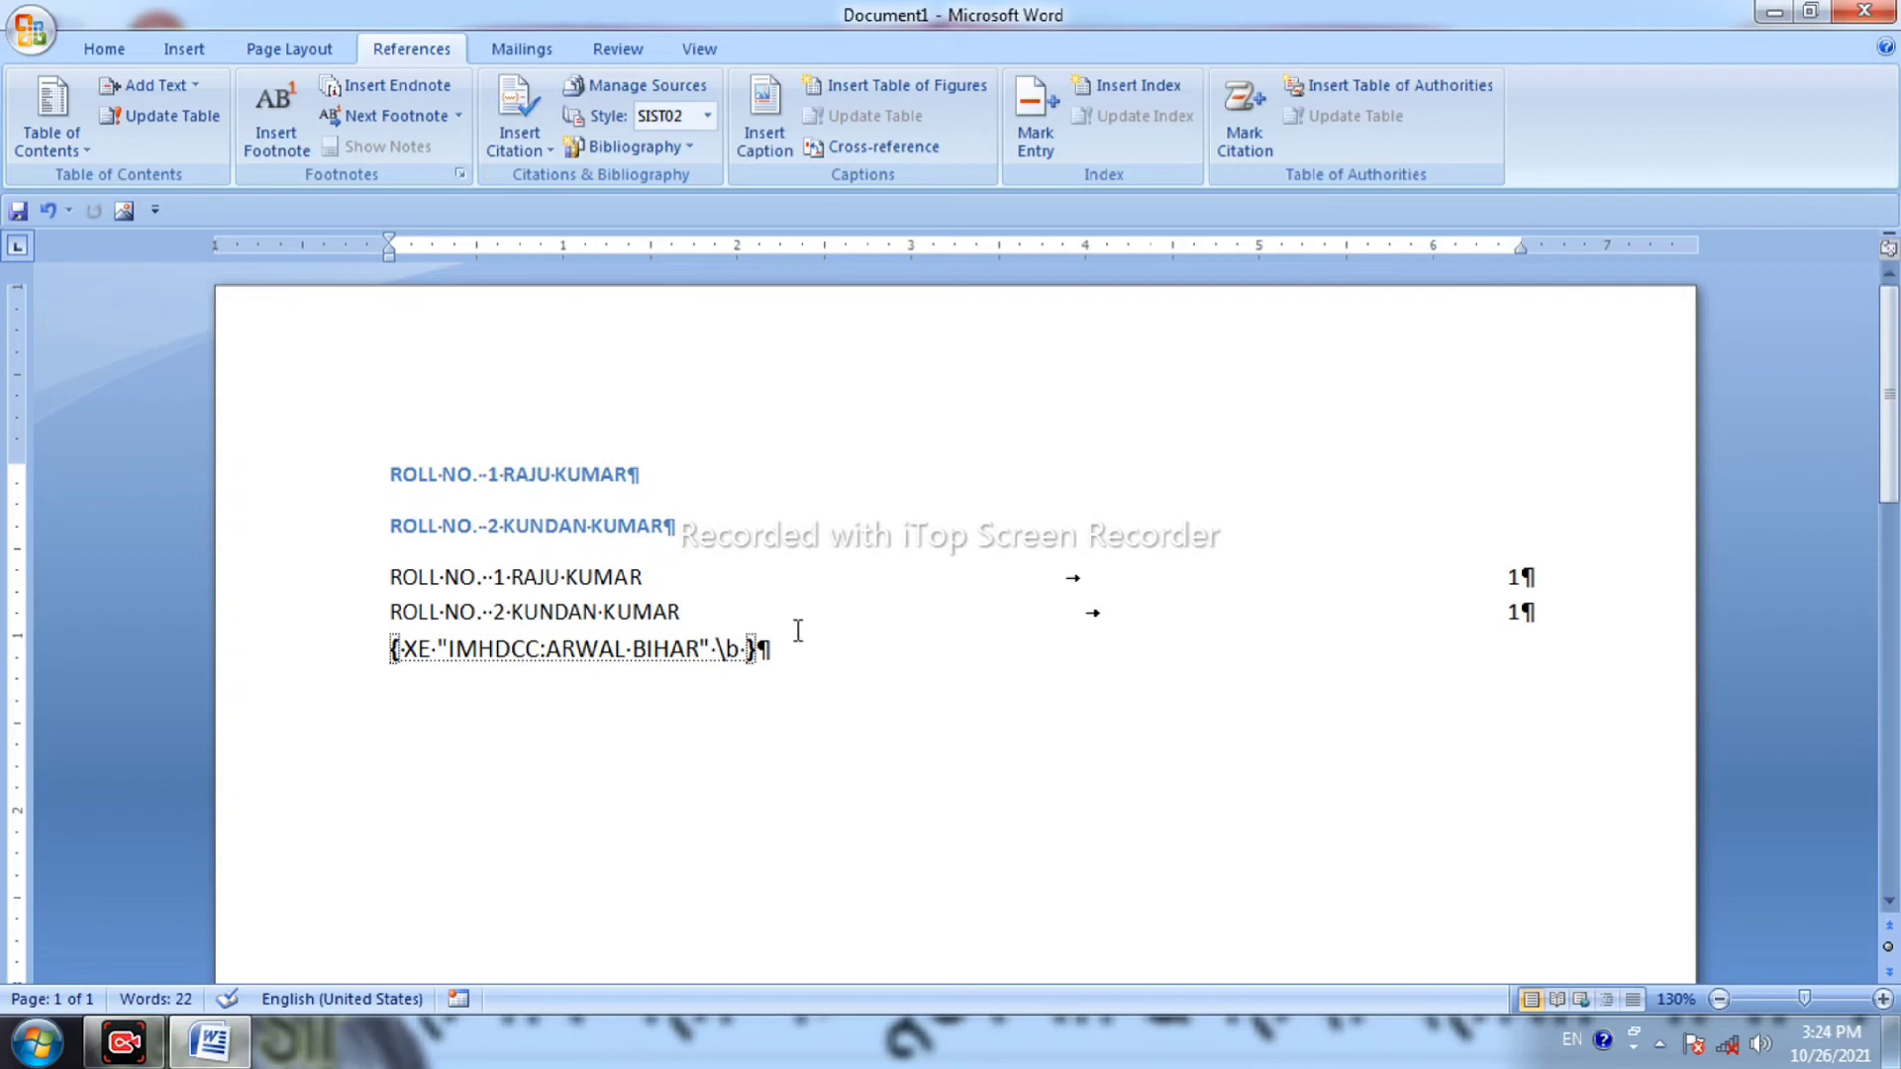
# Add an empty line before and after the IMHDCC index entry field line.
pyautogui.click(811, 578)
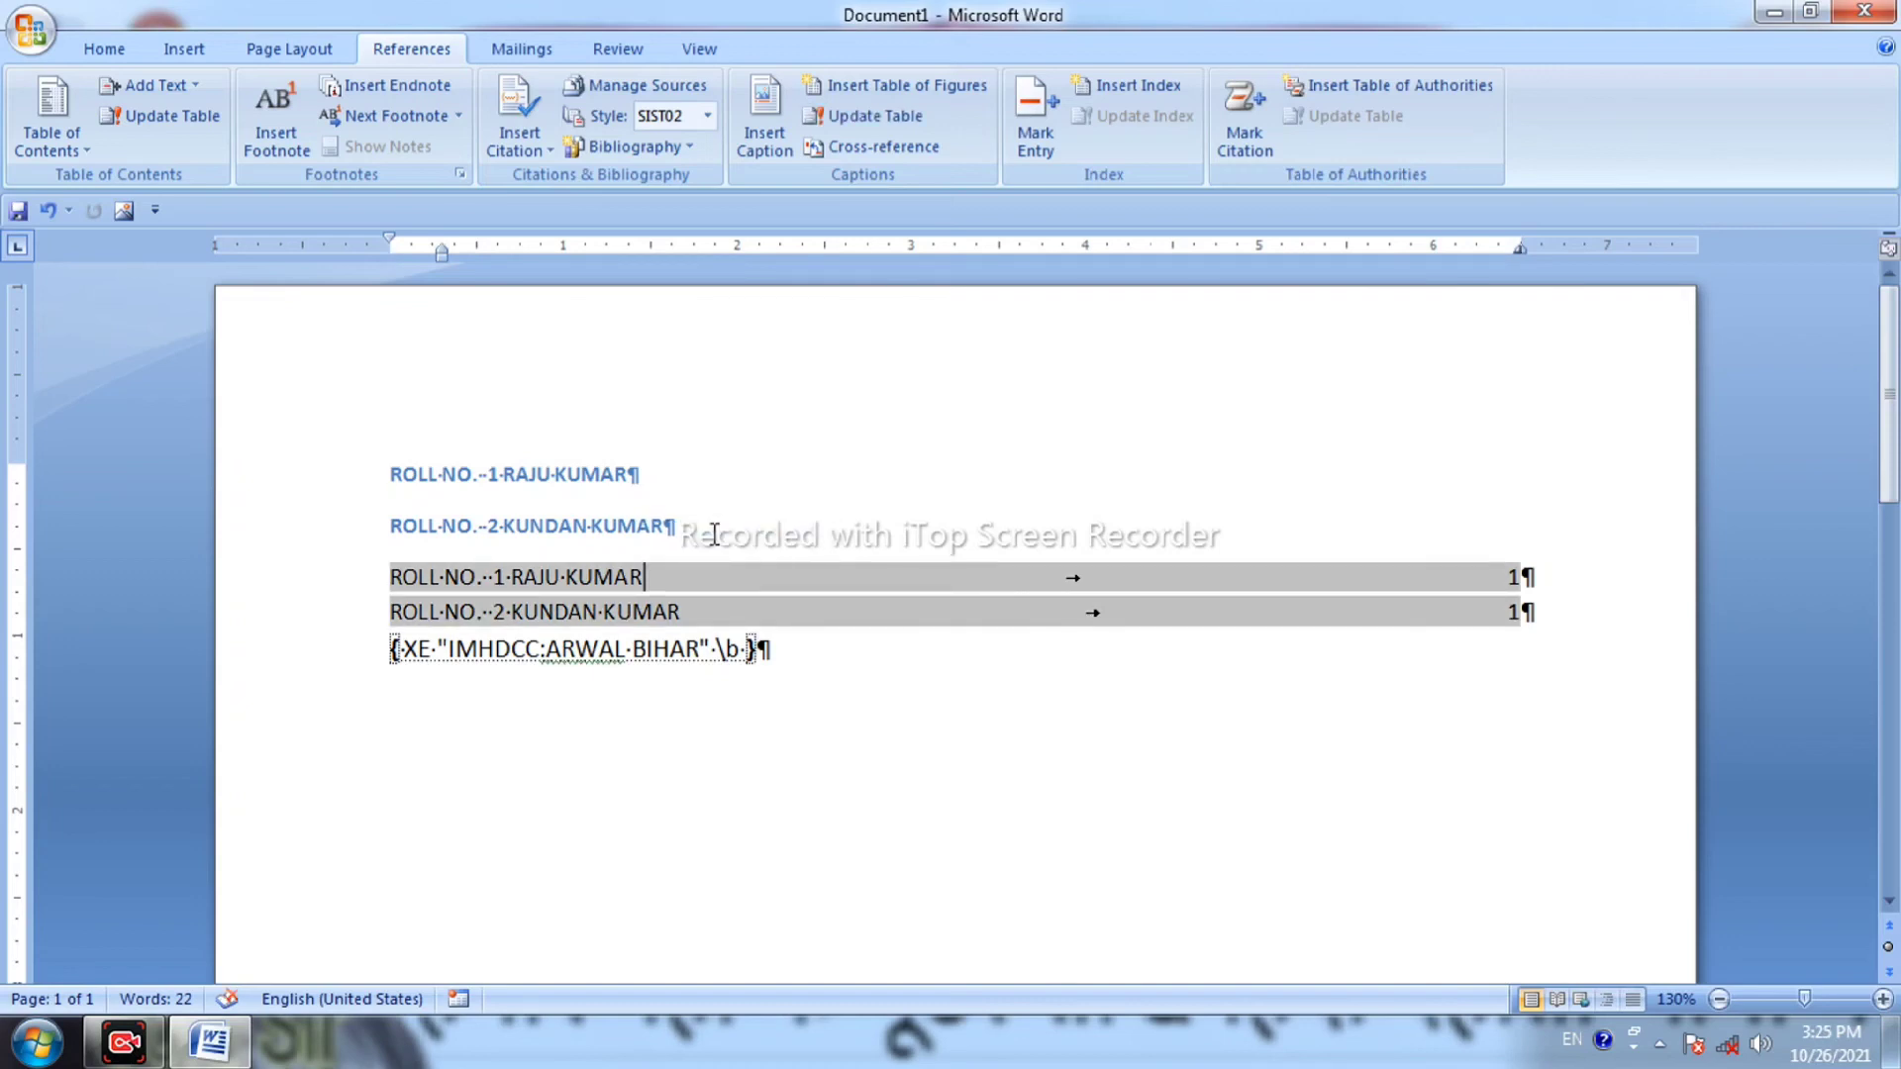
pyautogui.hotkey('ctrl', 'a')
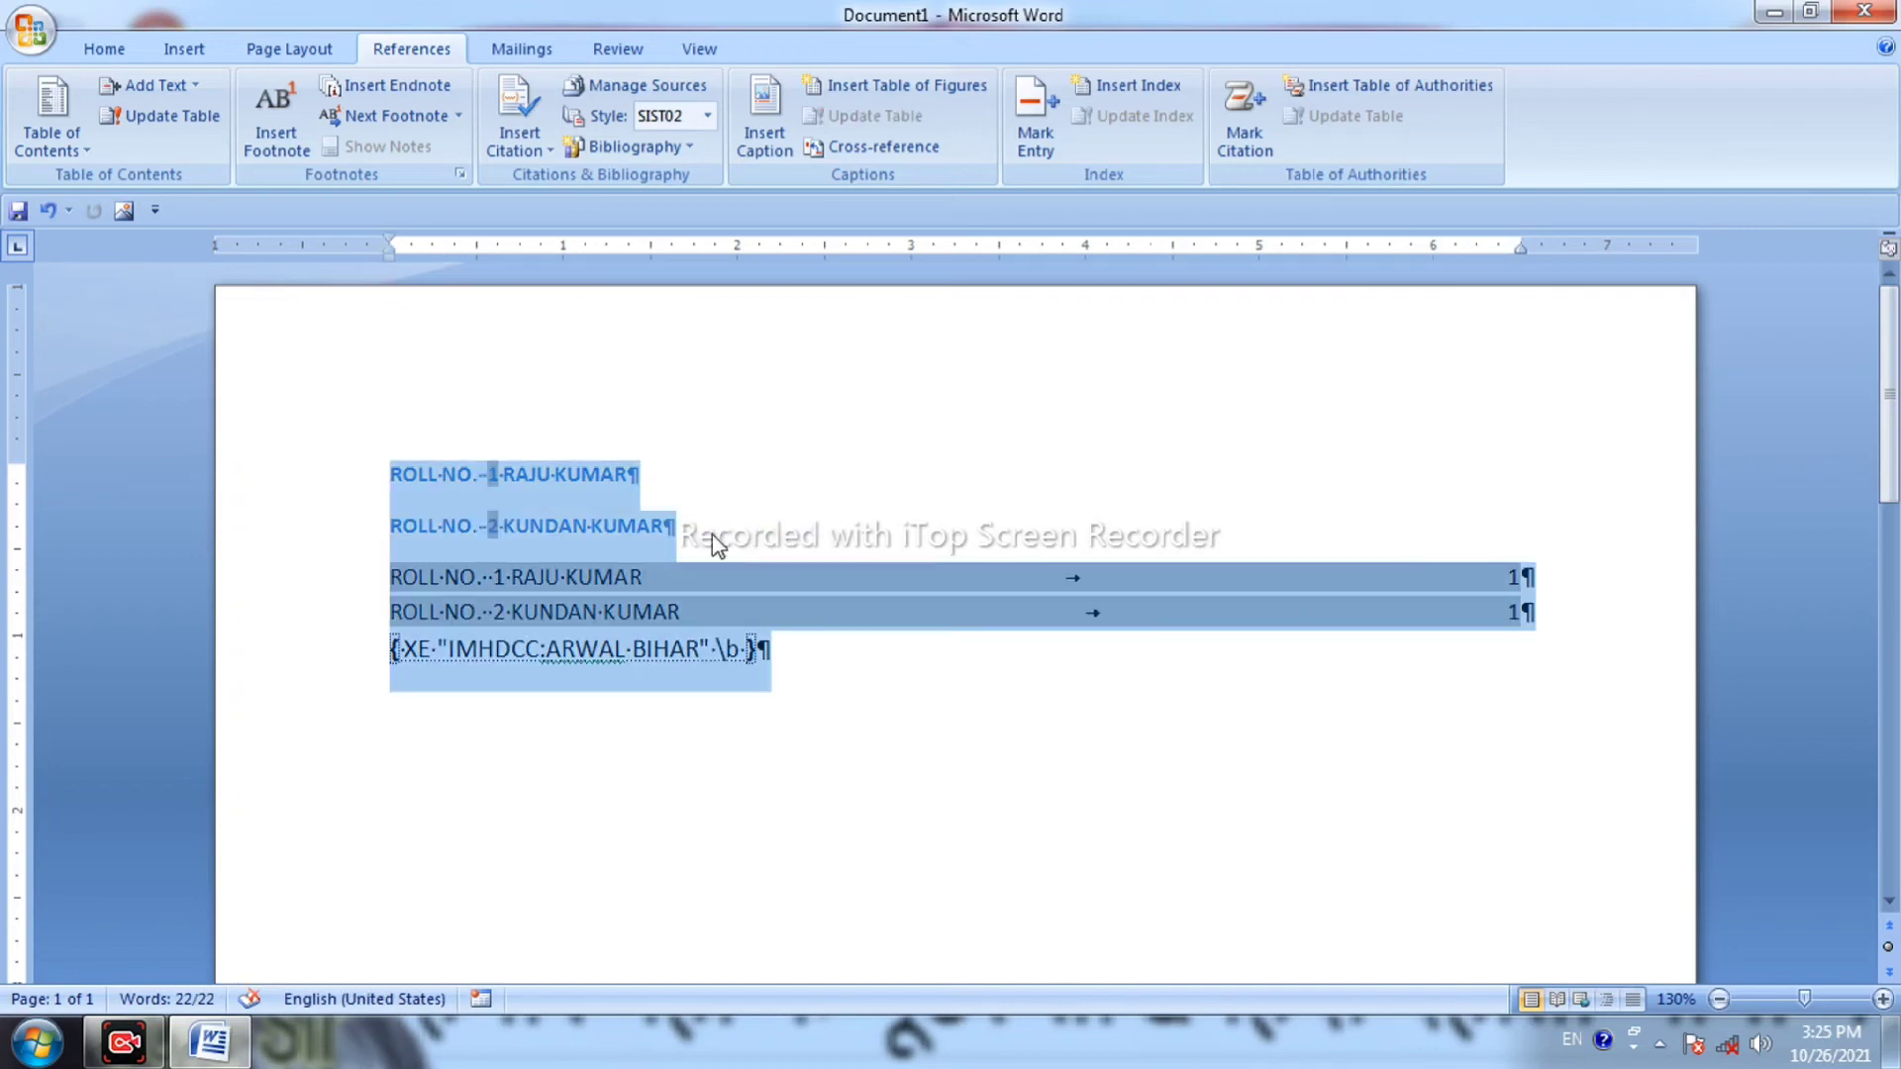
pyautogui.click(932, 619)
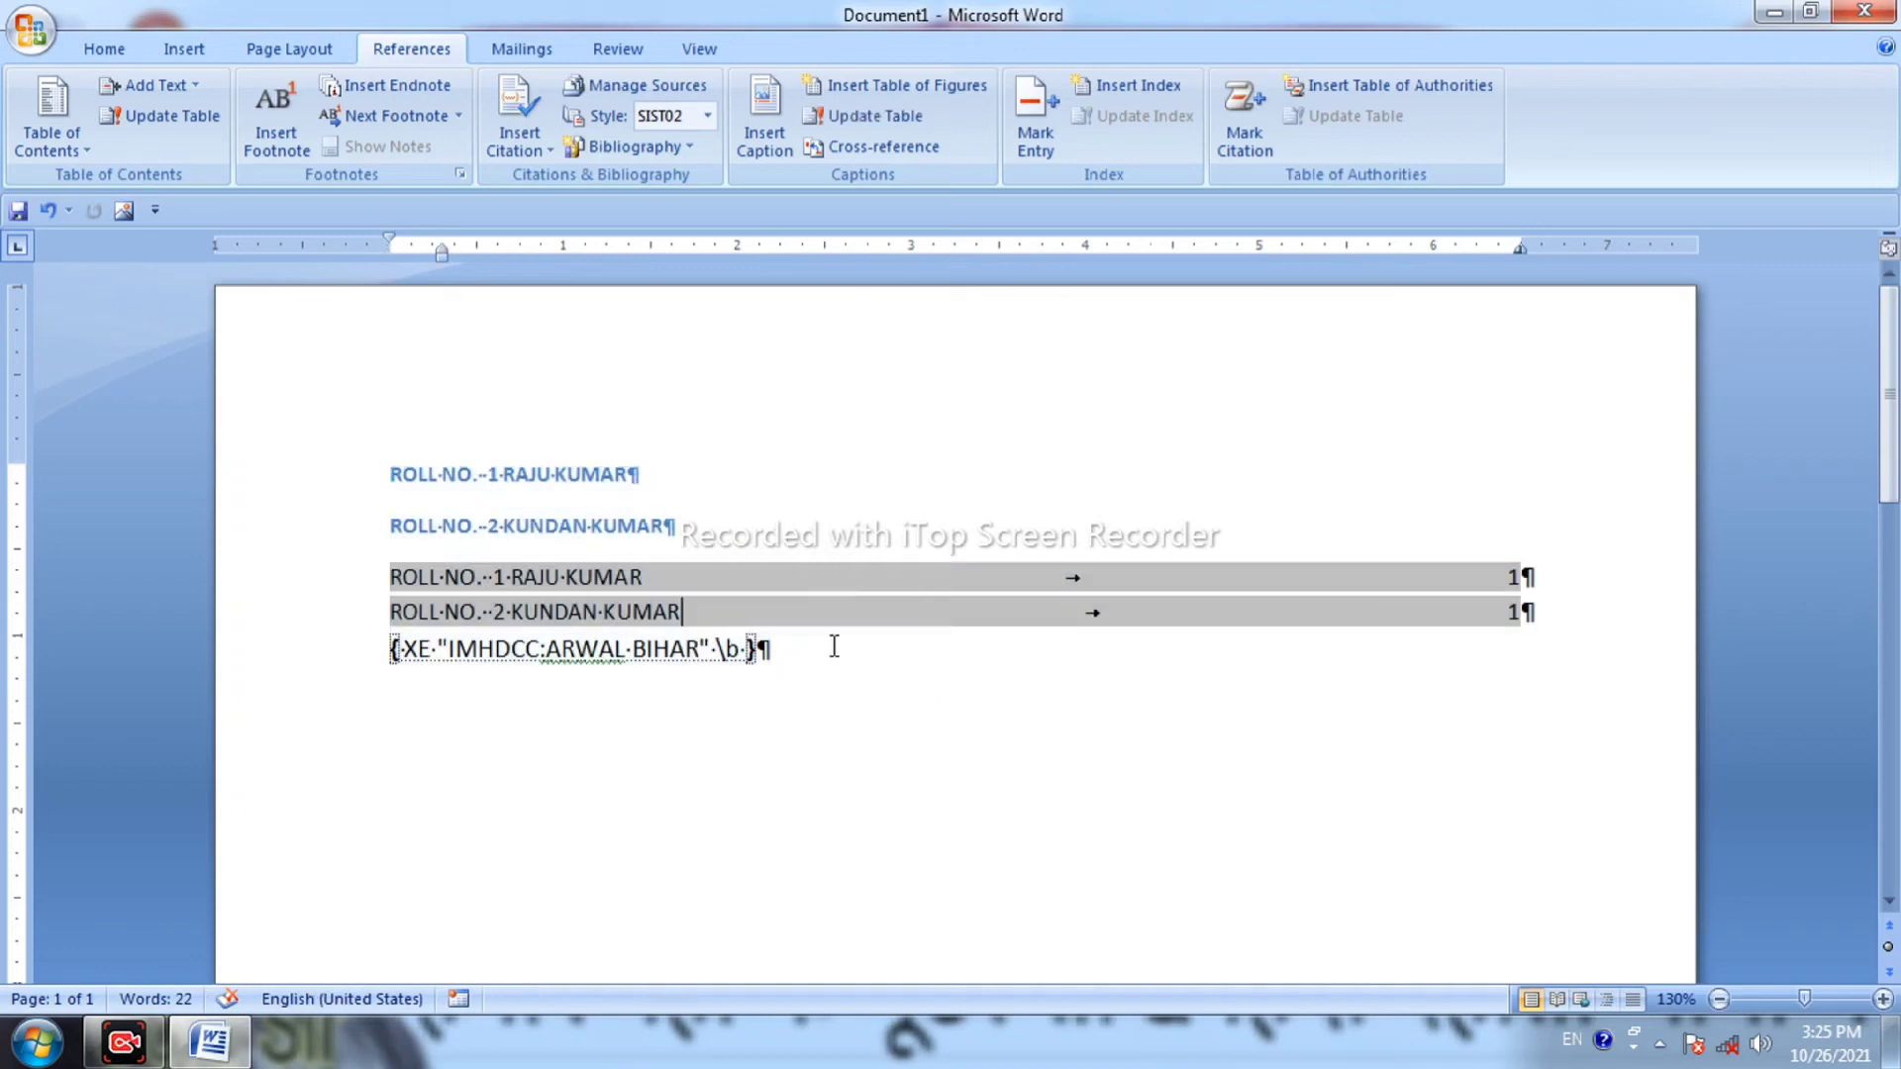
pyautogui.click(380, 644)
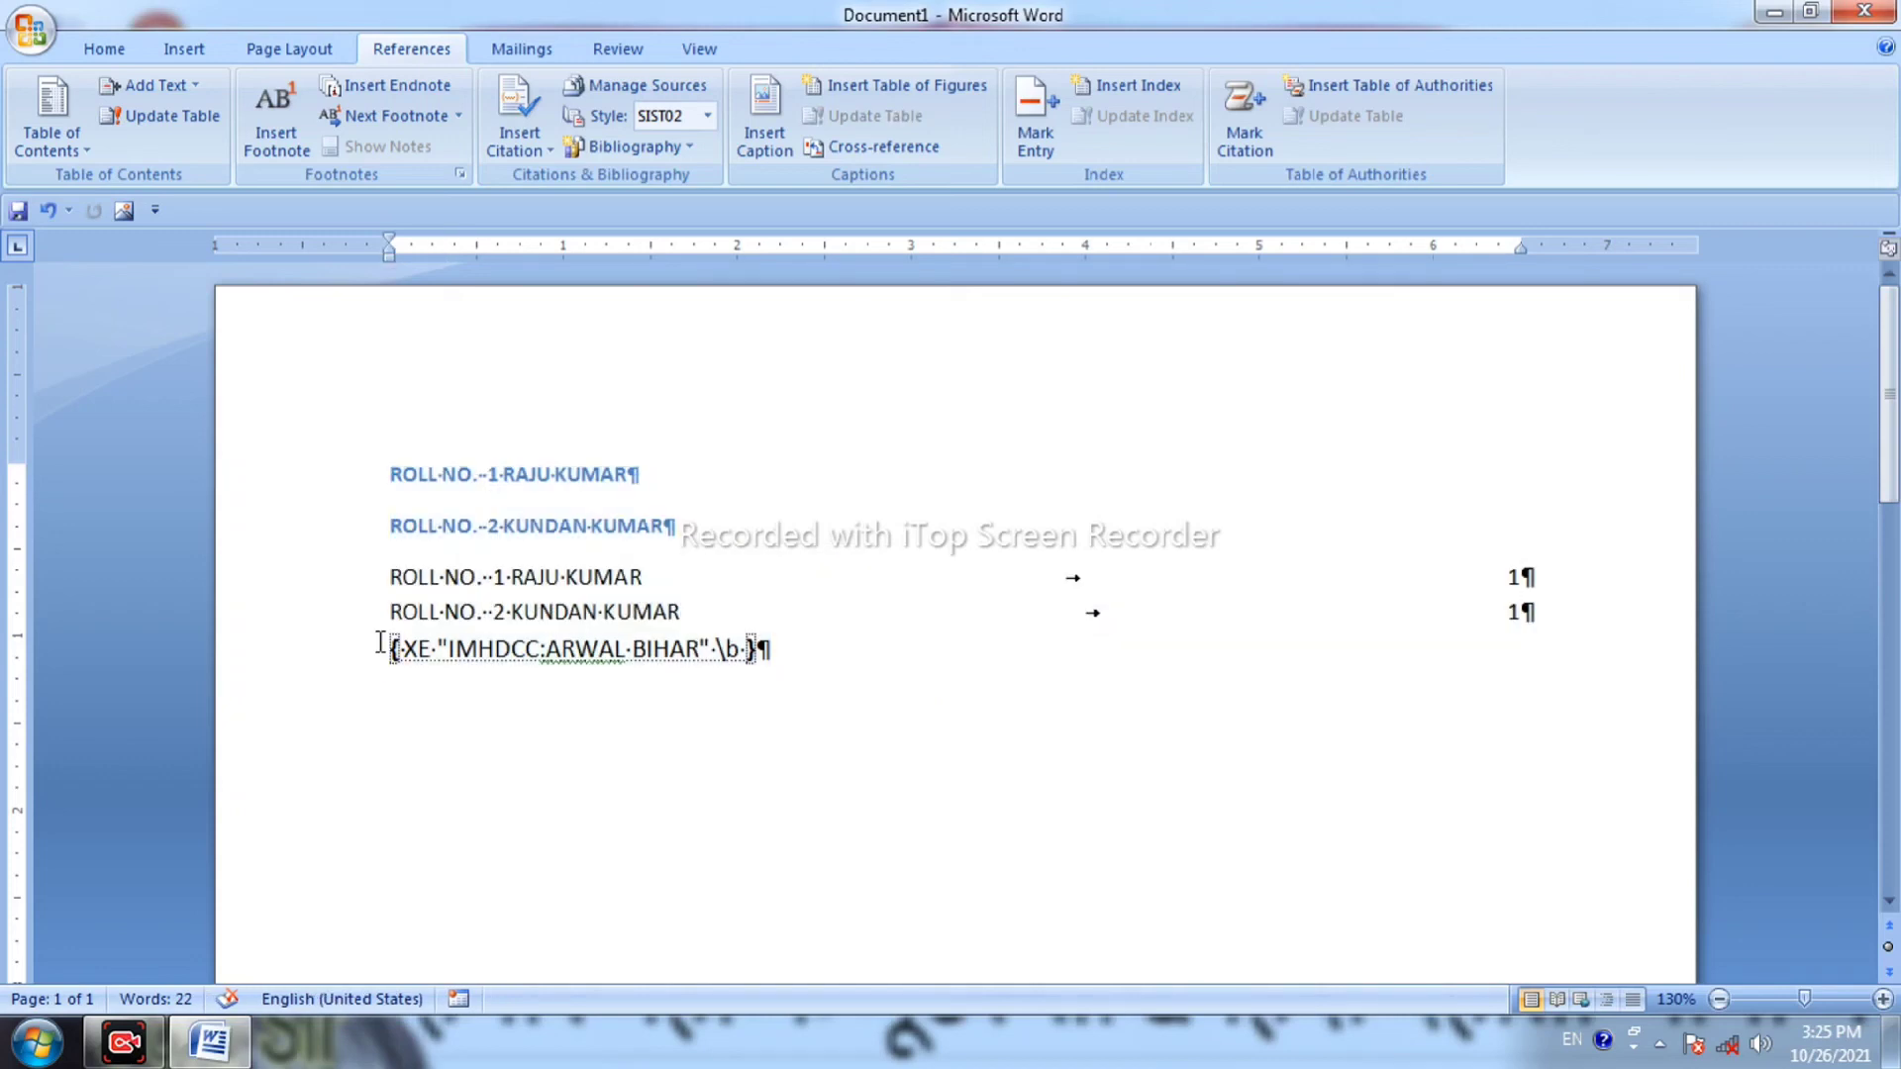
pyautogui.press('Return')
pyautogui.press('Return')
pyautogui.press('Return')
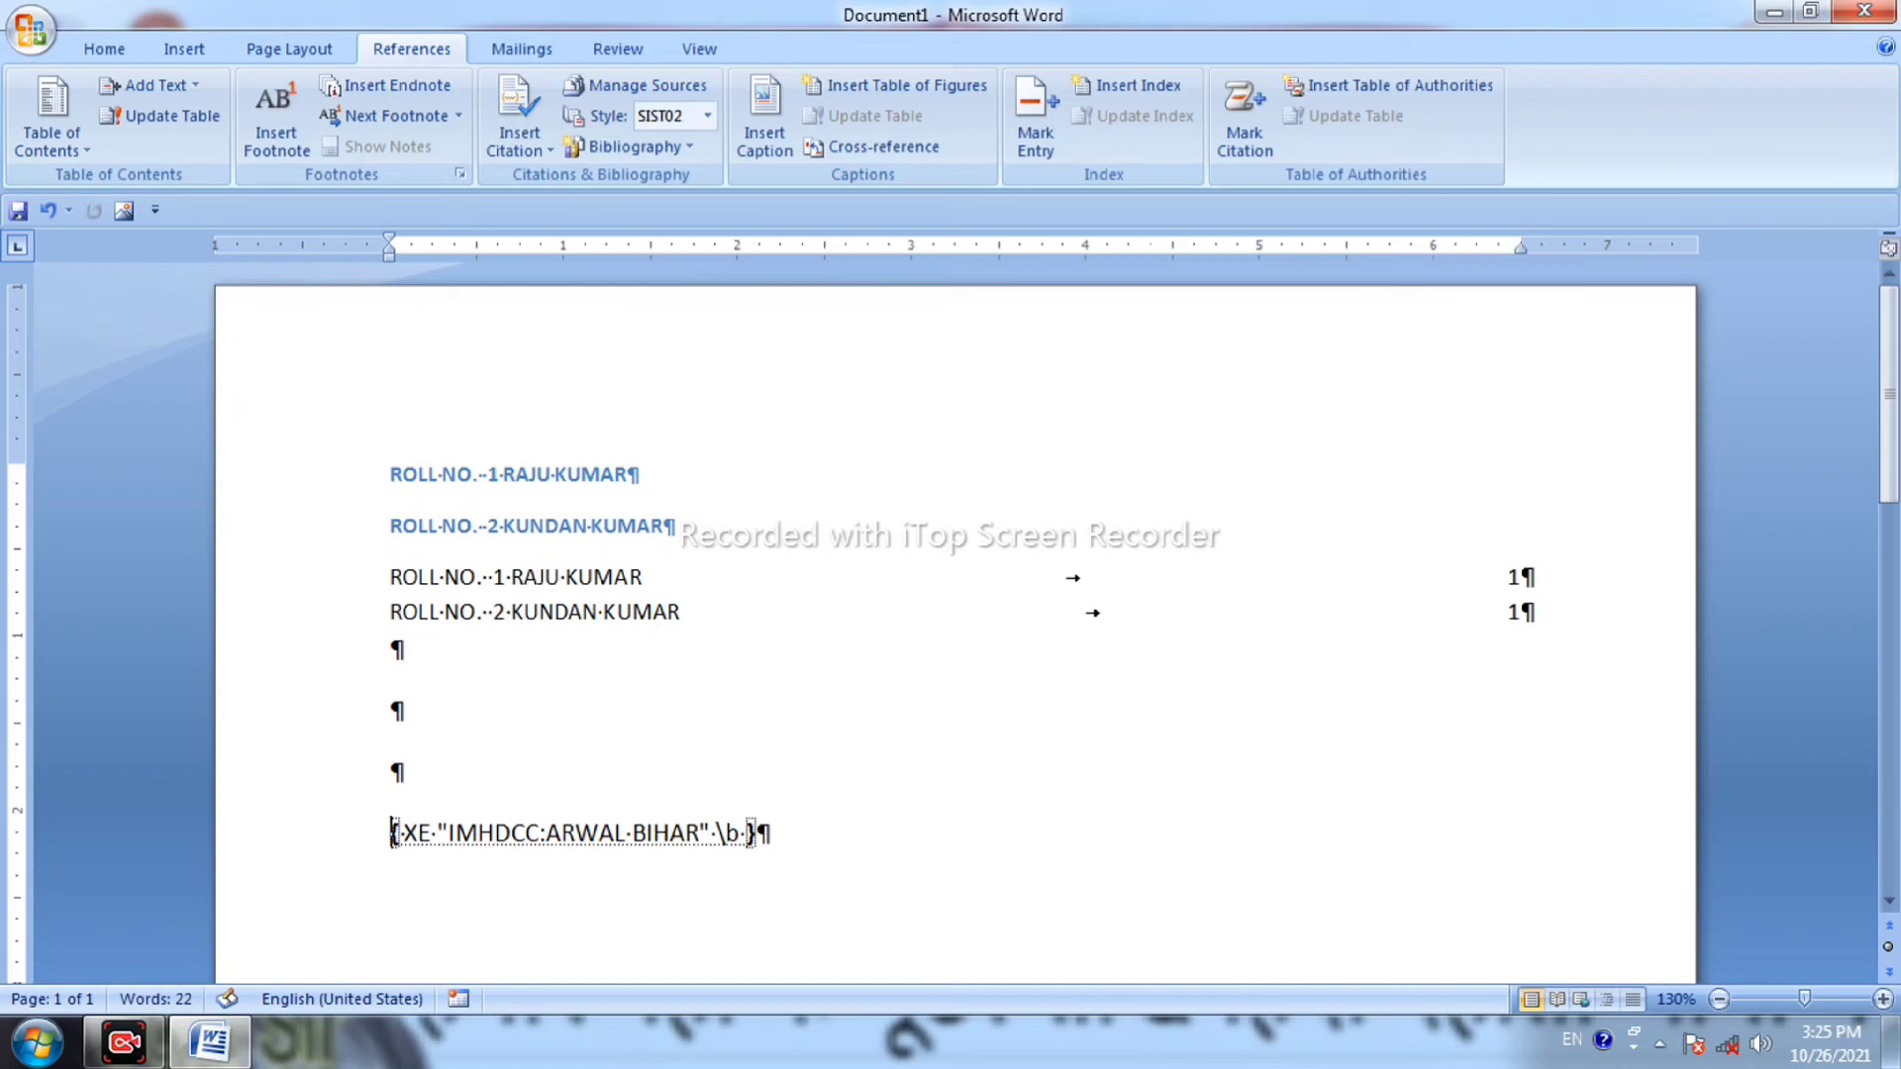
pyautogui.click(814, 837)
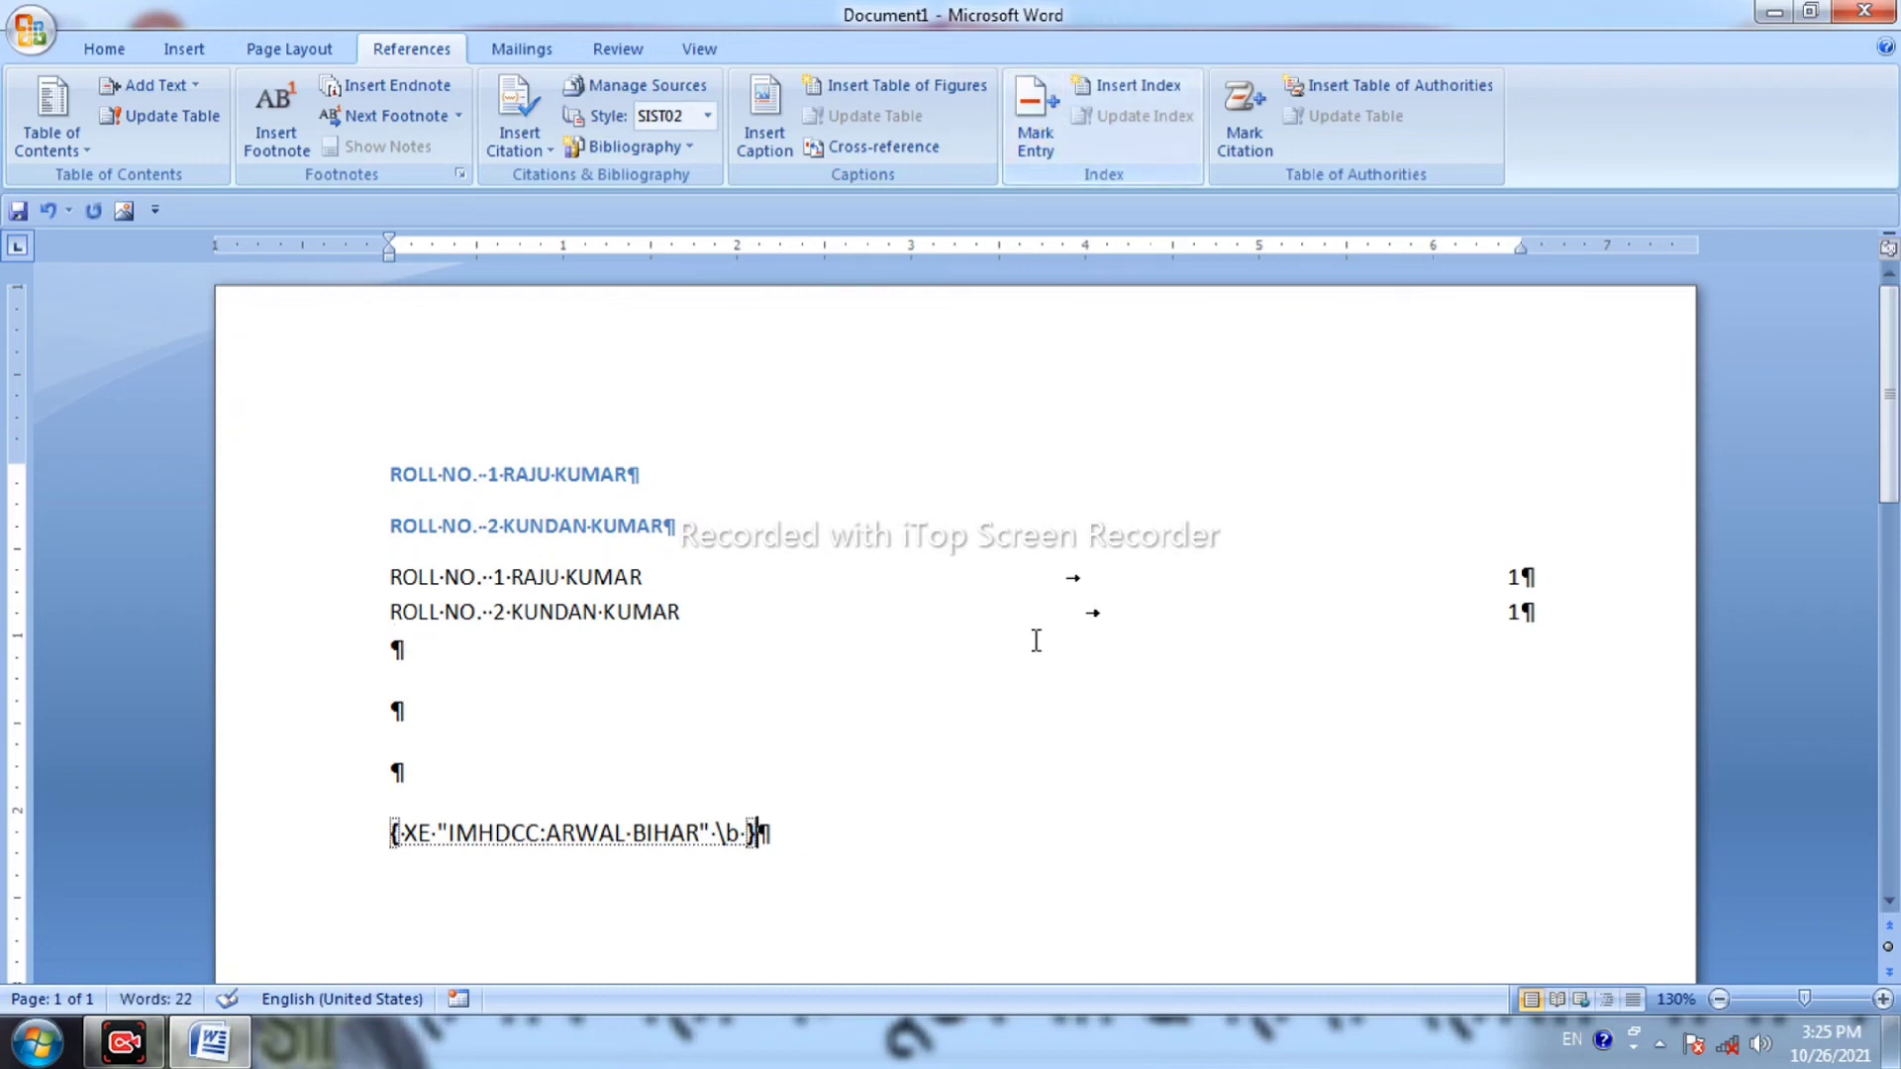
pyautogui.press('Return')
pyautogui.press('Return')
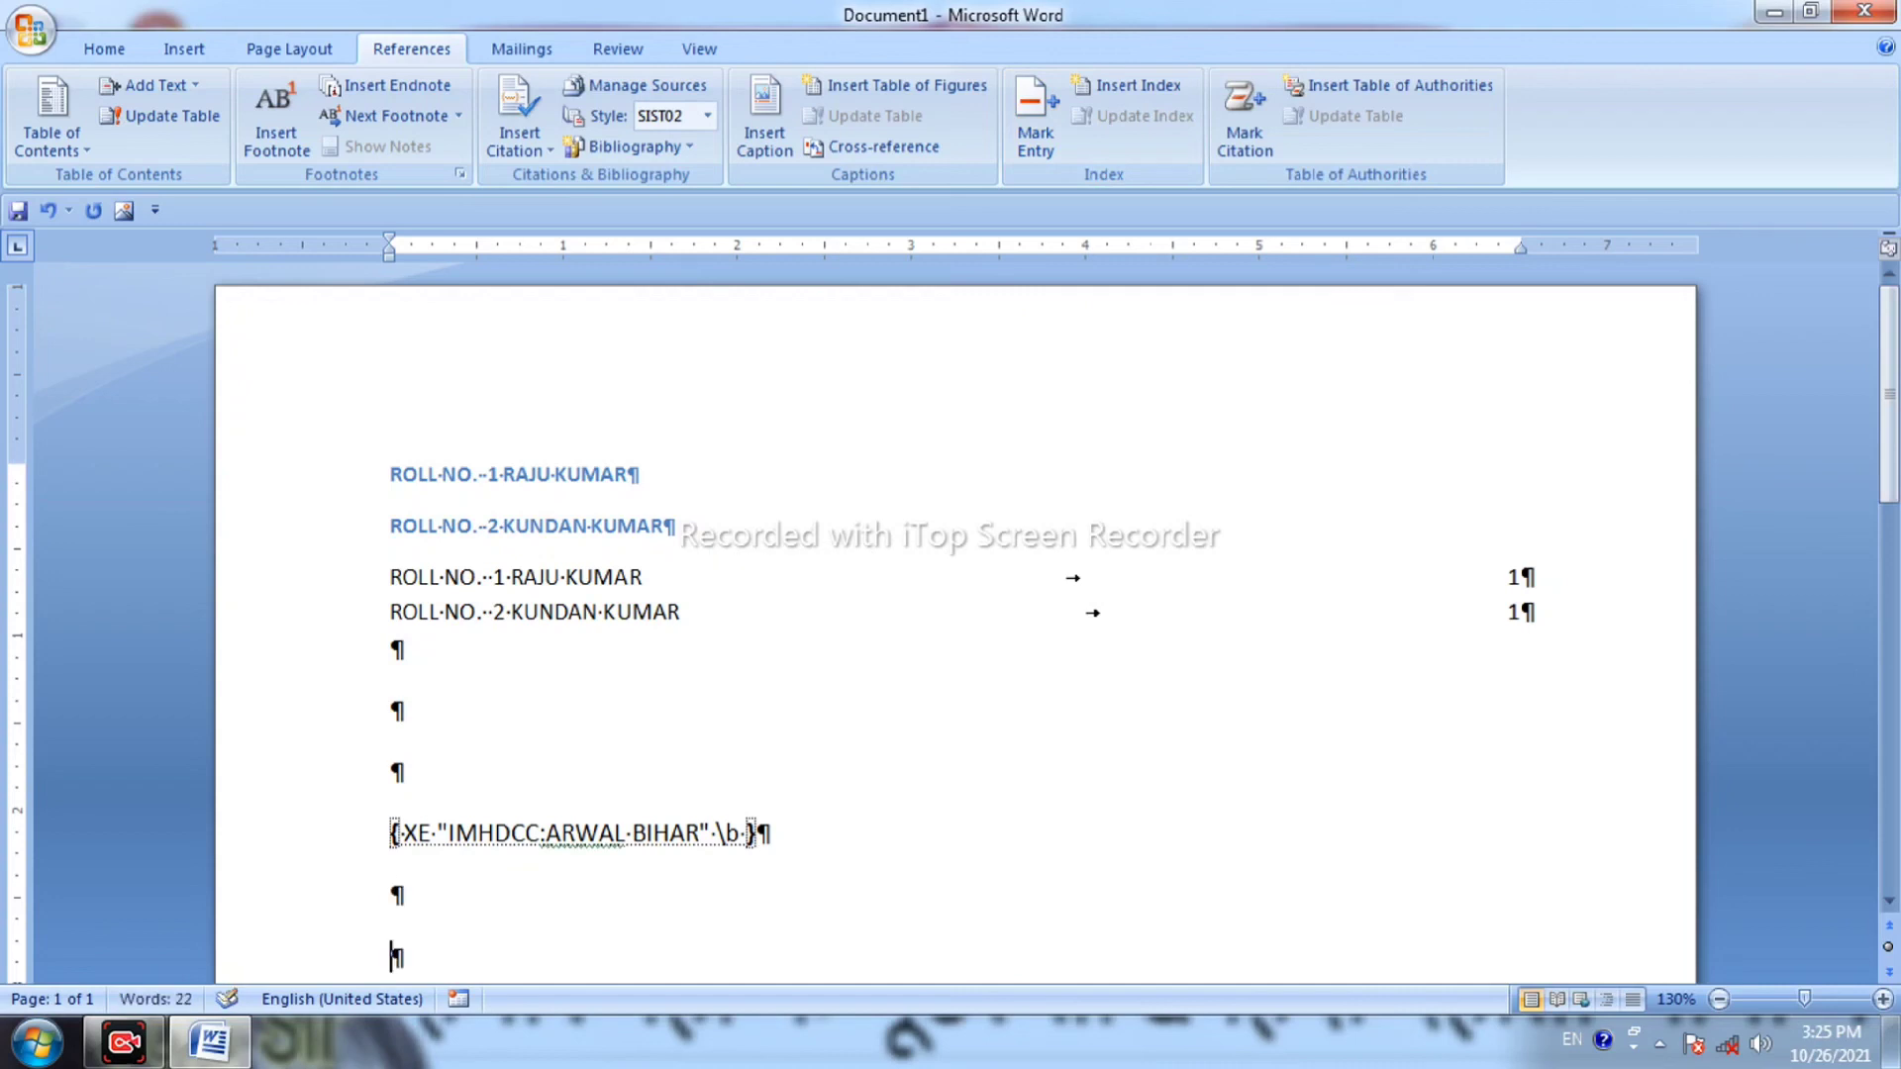
pyautogui.click(1269, 123)
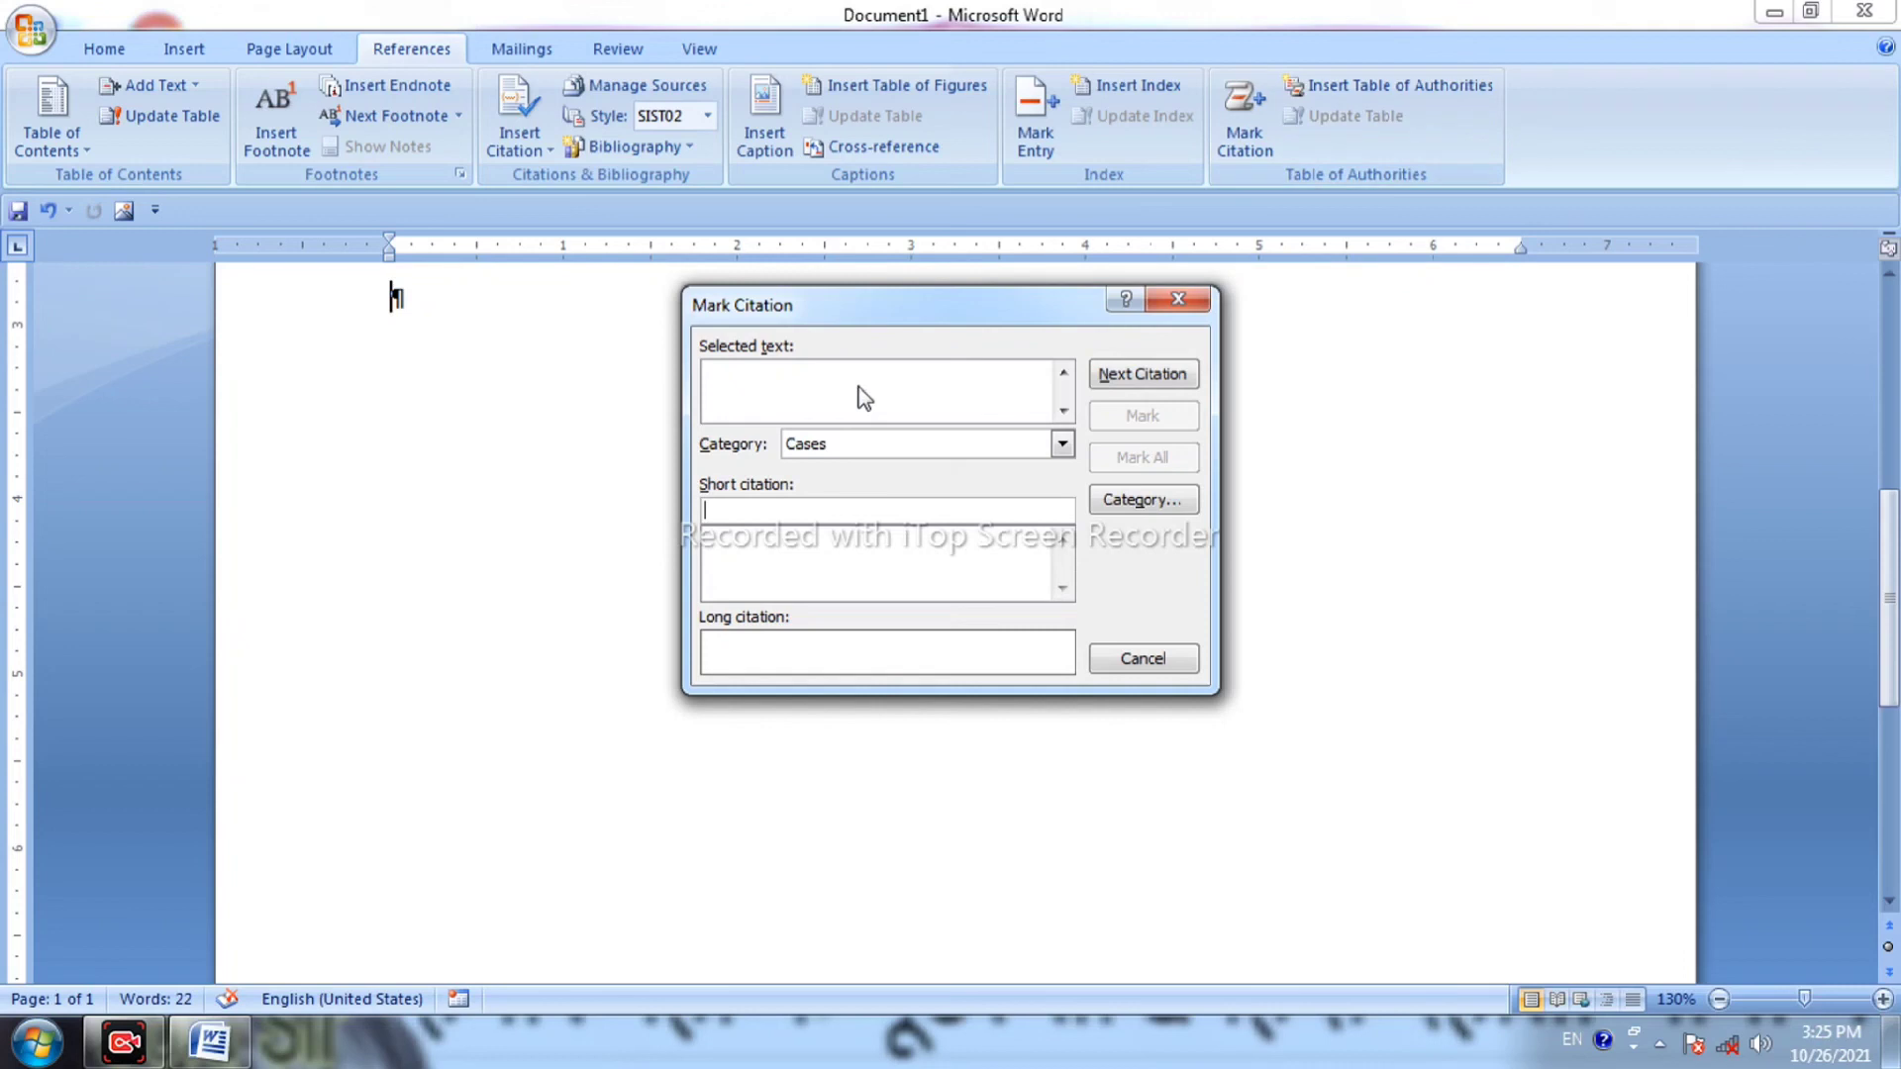
# Mark a citation with short form IMHDCC and long form ARWAL BIHAR, then close the window.
pyautogui.write('IMHD')
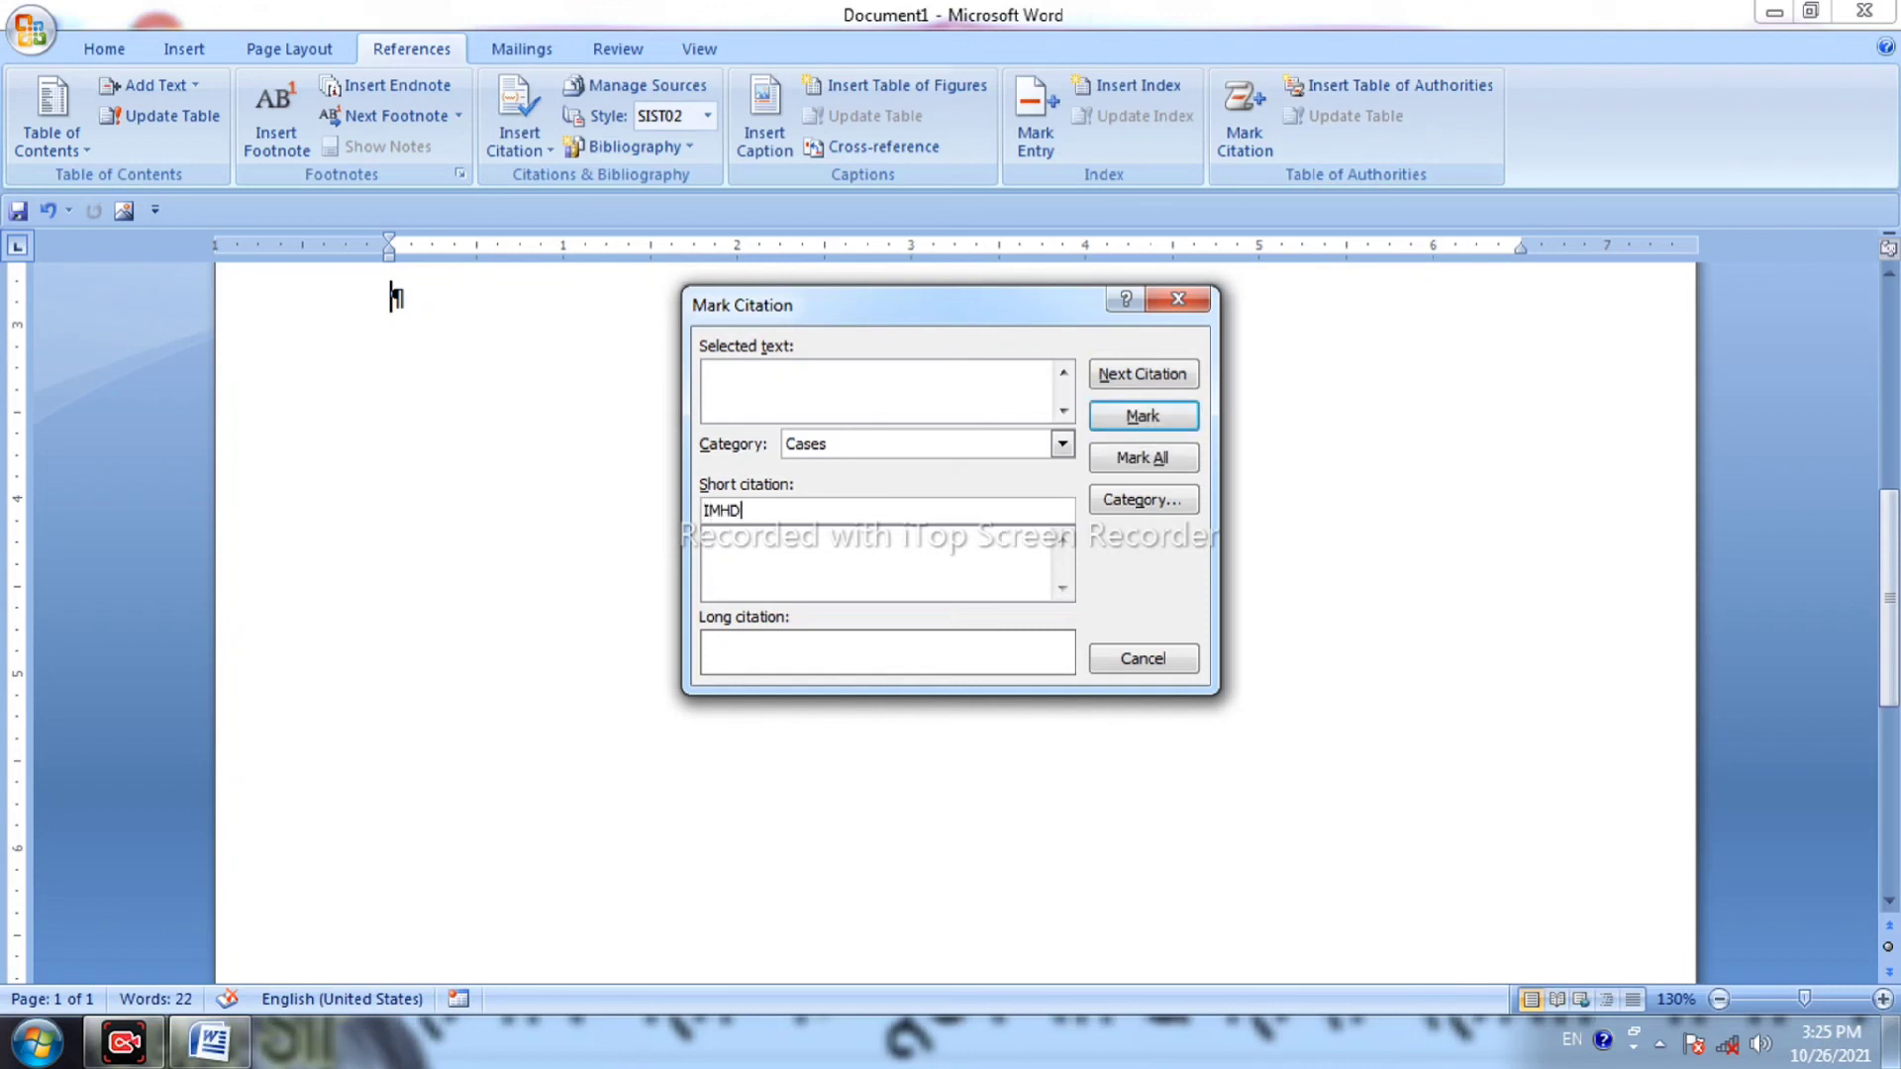
pyautogui.write('CC')
pyautogui.click(877, 400)
pyautogui.write('ARWAL BIHAR')
pyautogui.click(1173, 429)
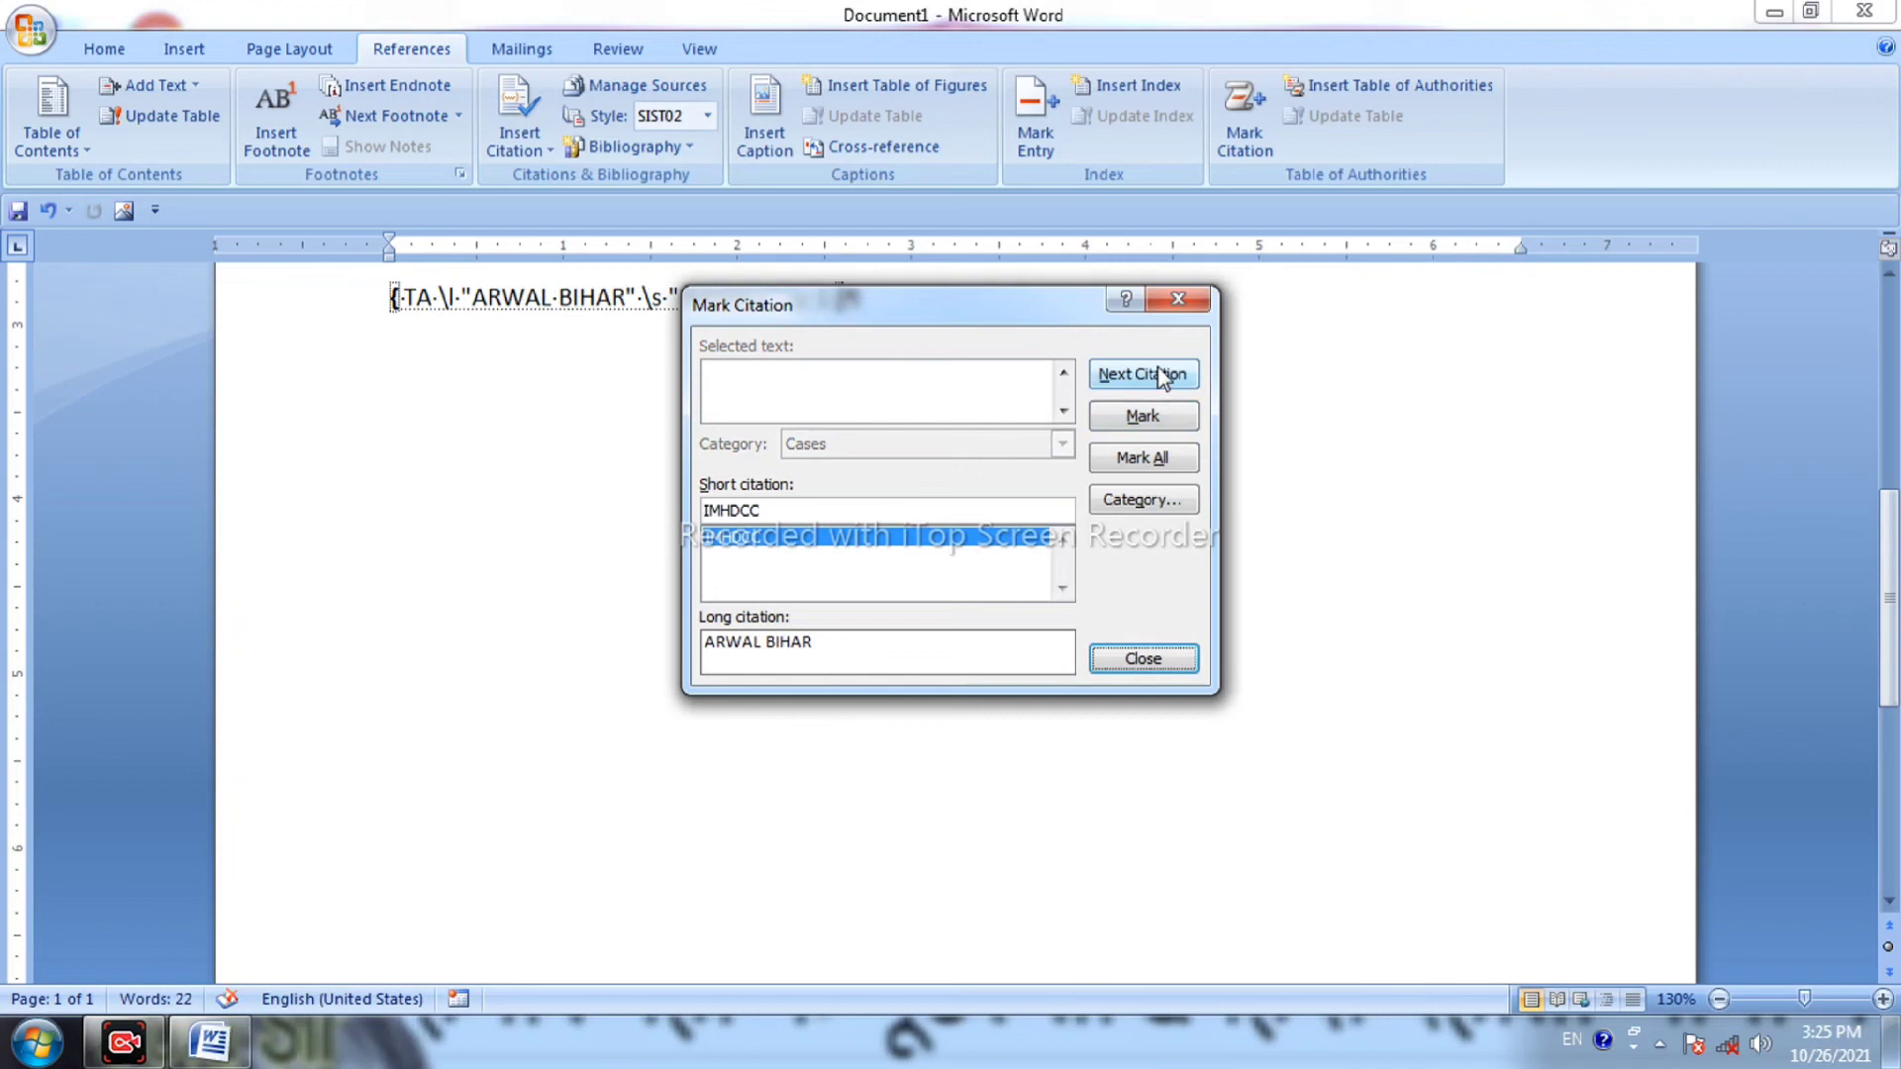
pyautogui.click(1178, 299)
pyautogui.scroll(4, 876, 403)
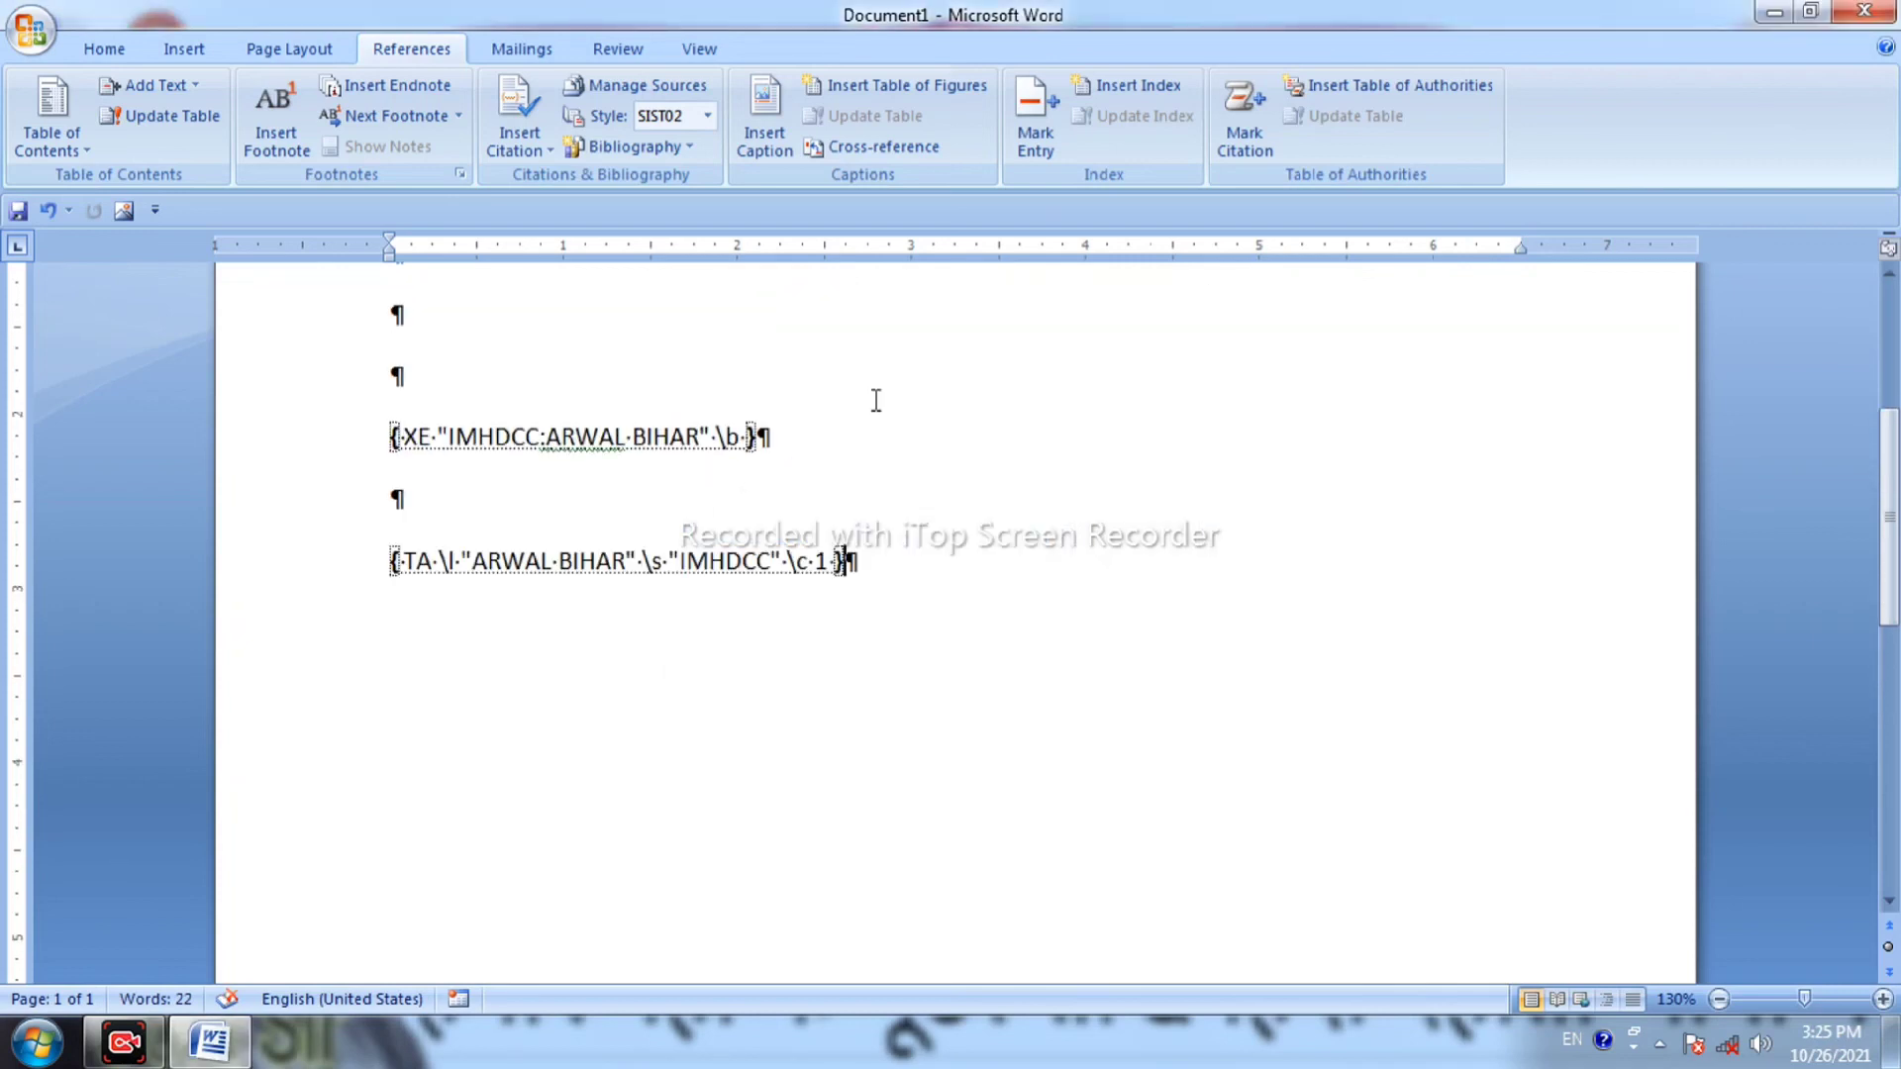
pyautogui.moveTo(777, 414); pyautogui.dragTo(393, 377)
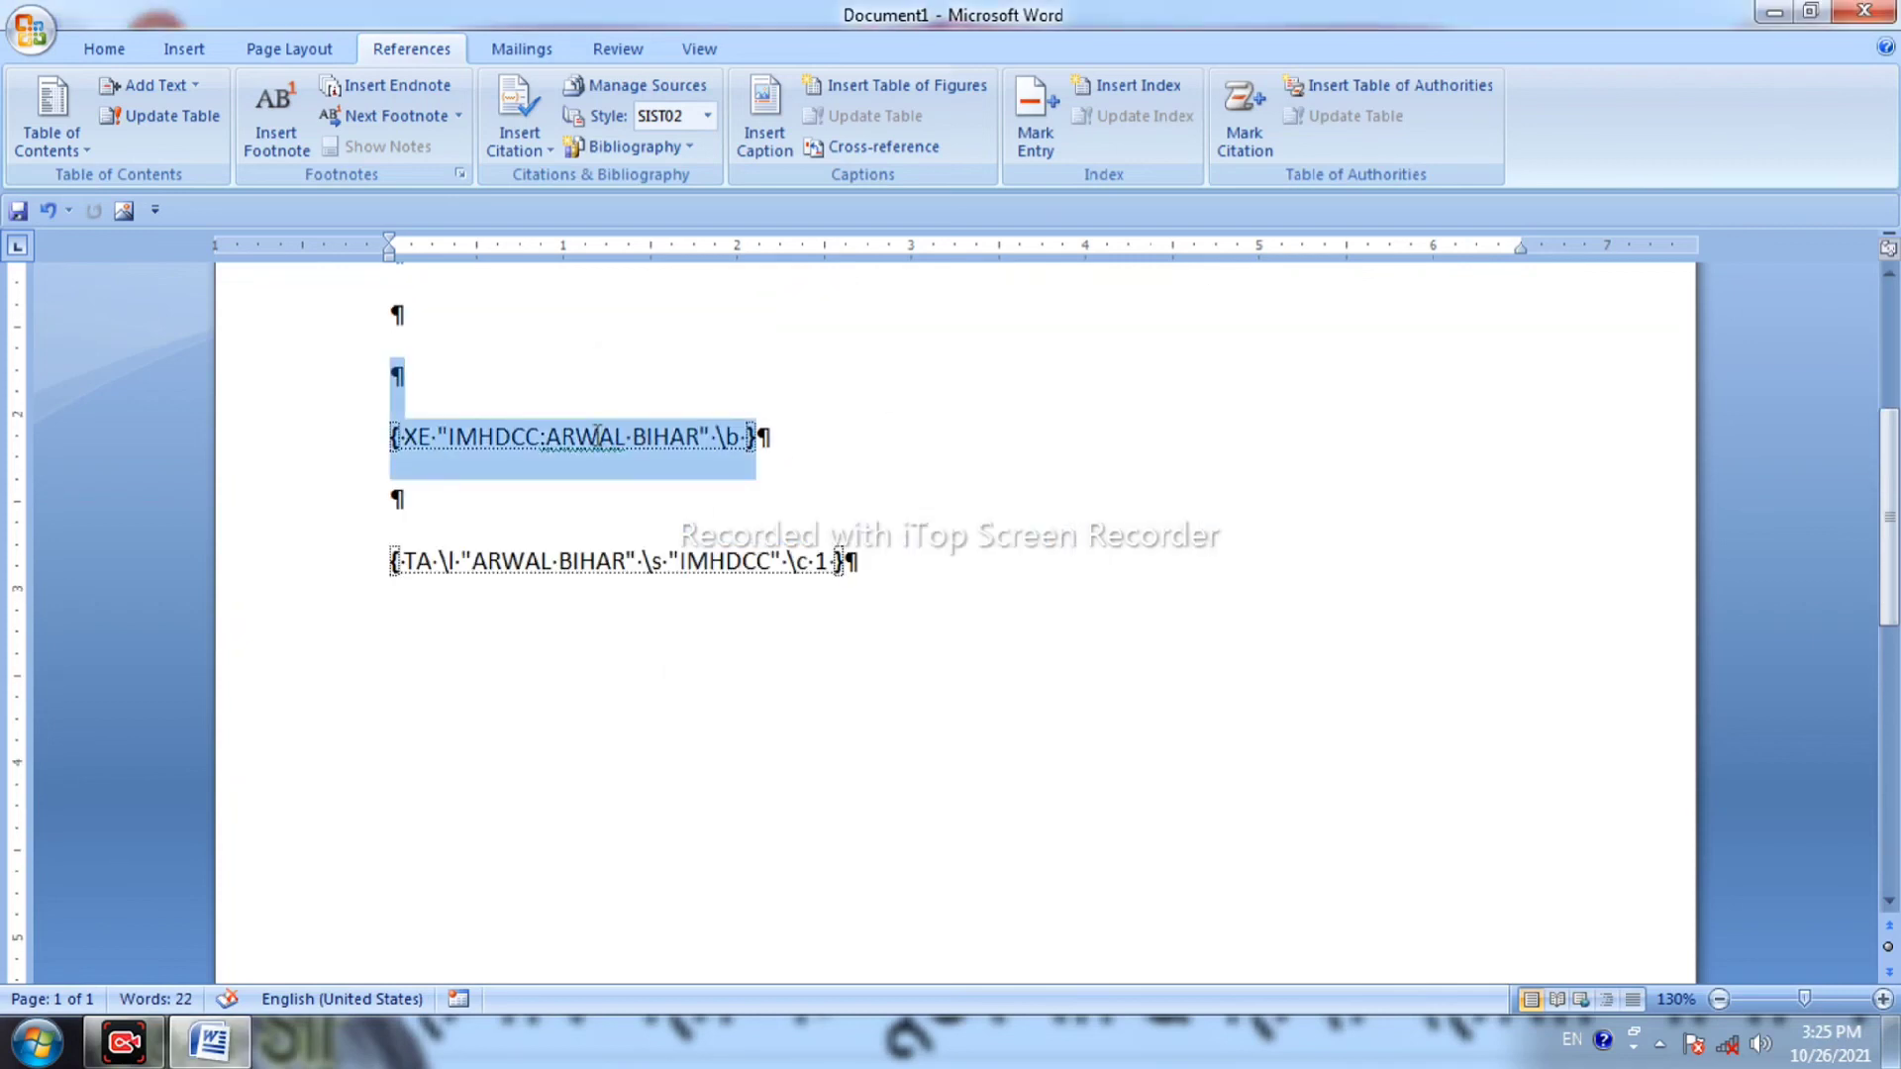
pyautogui.moveTo(867, 554); pyautogui.dragTo(737, 528)
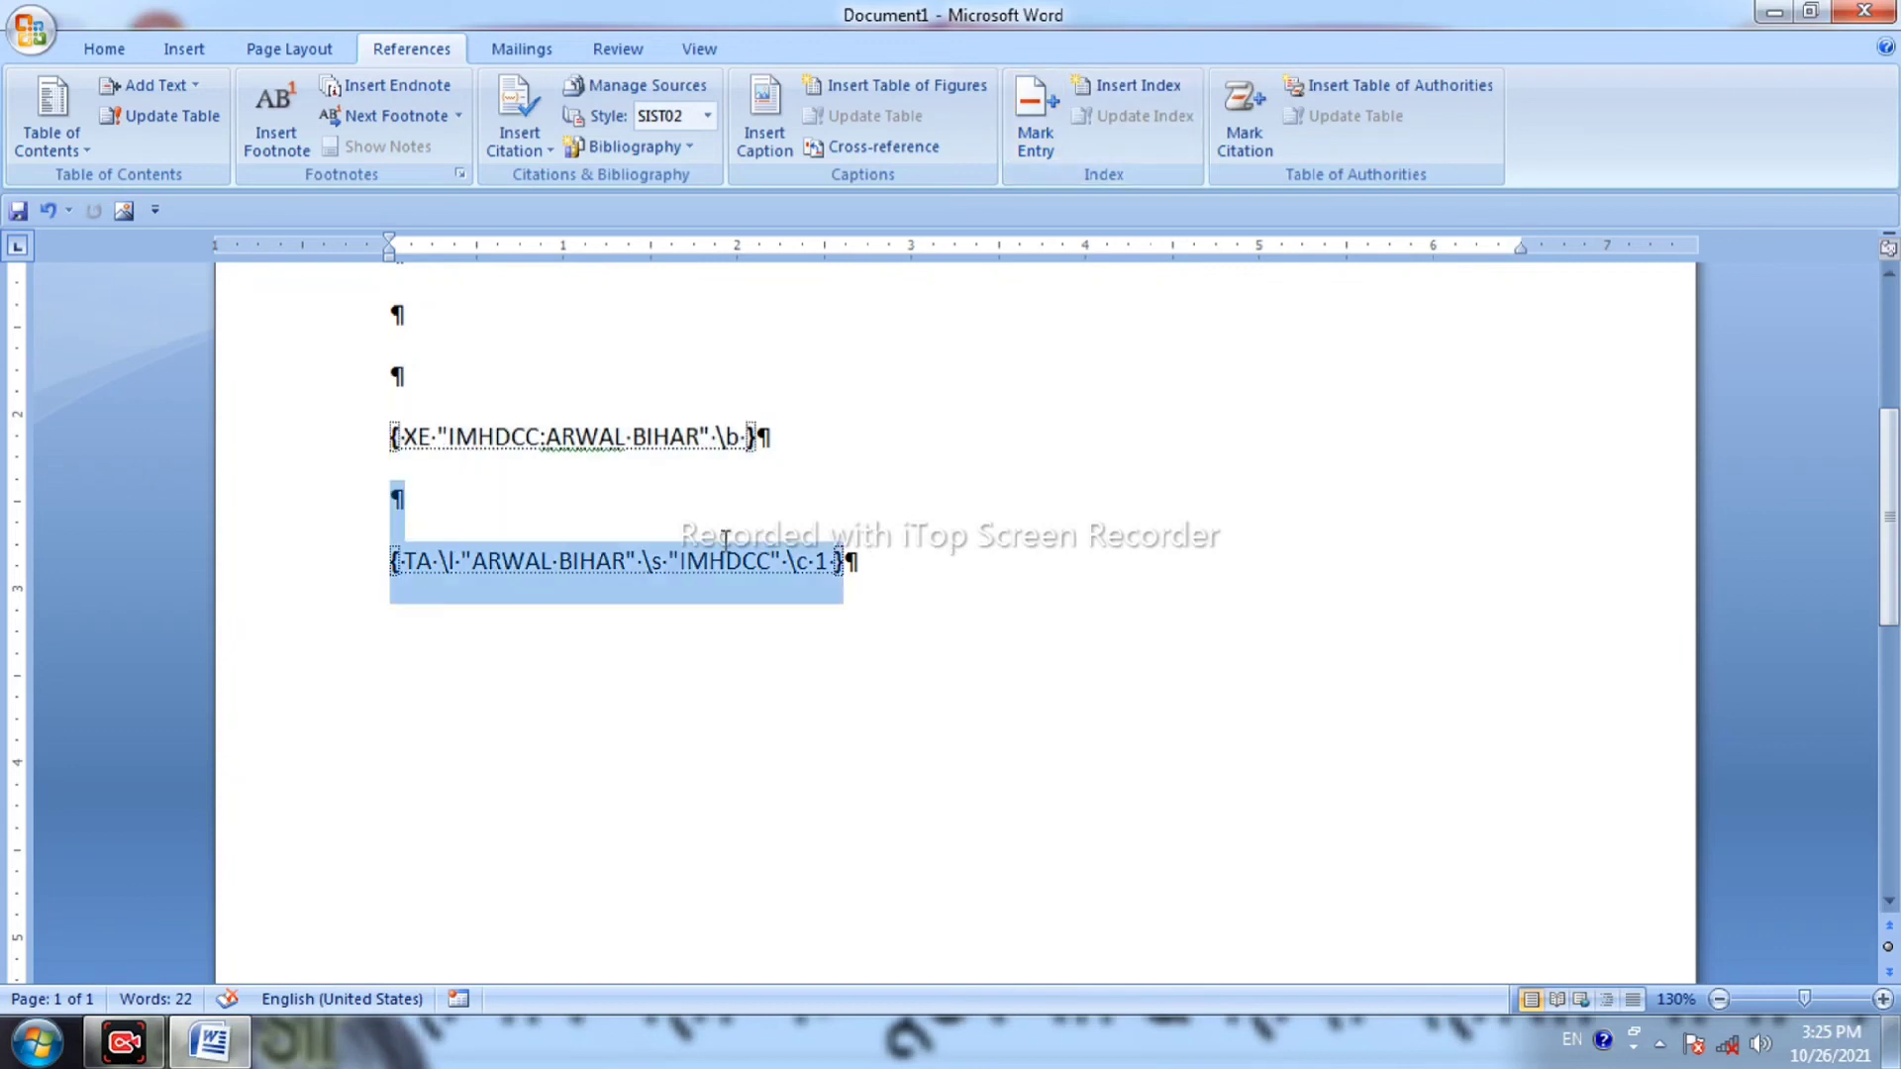
pyautogui.click(1233, 435)
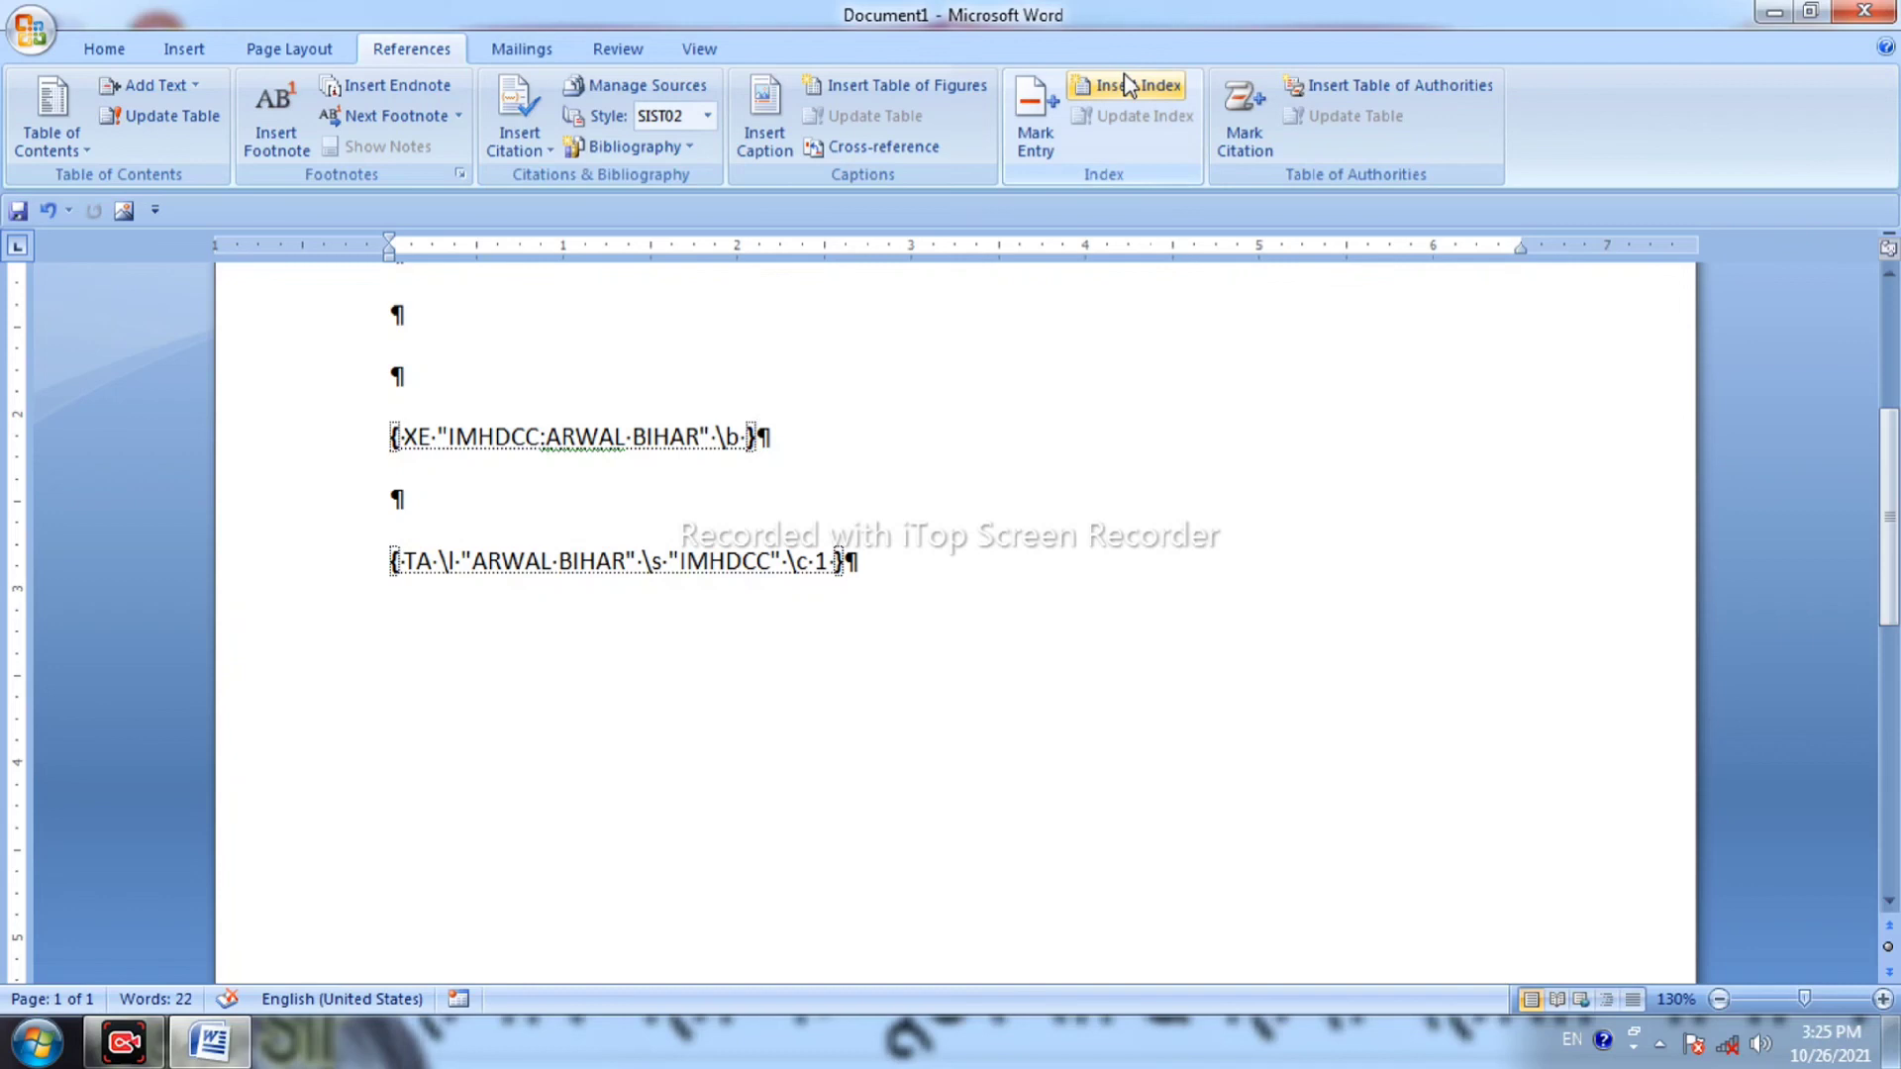
# Insert a two-column Classic-format index showing IMHDCC with subentry ARWAL BIHAR, page 1.
pyautogui.click(1127, 84)
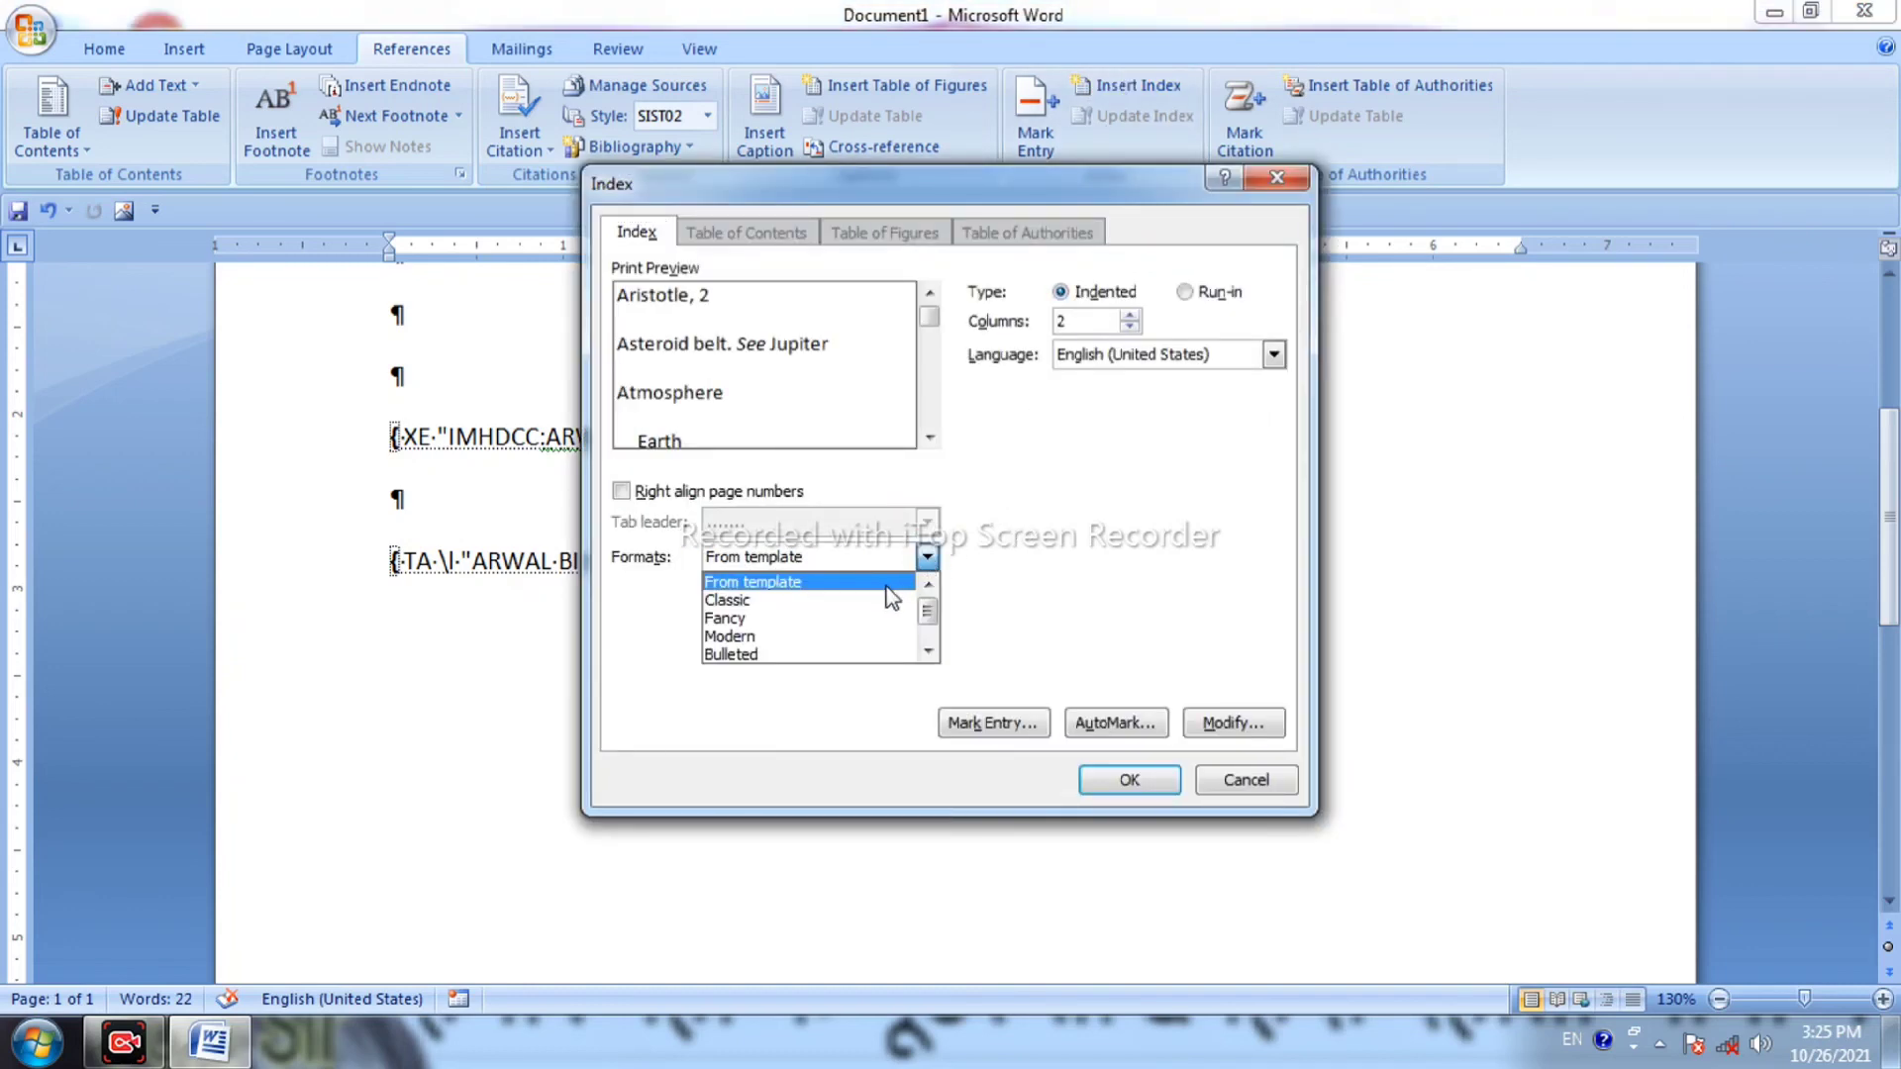
pyautogui.click(863, 602)
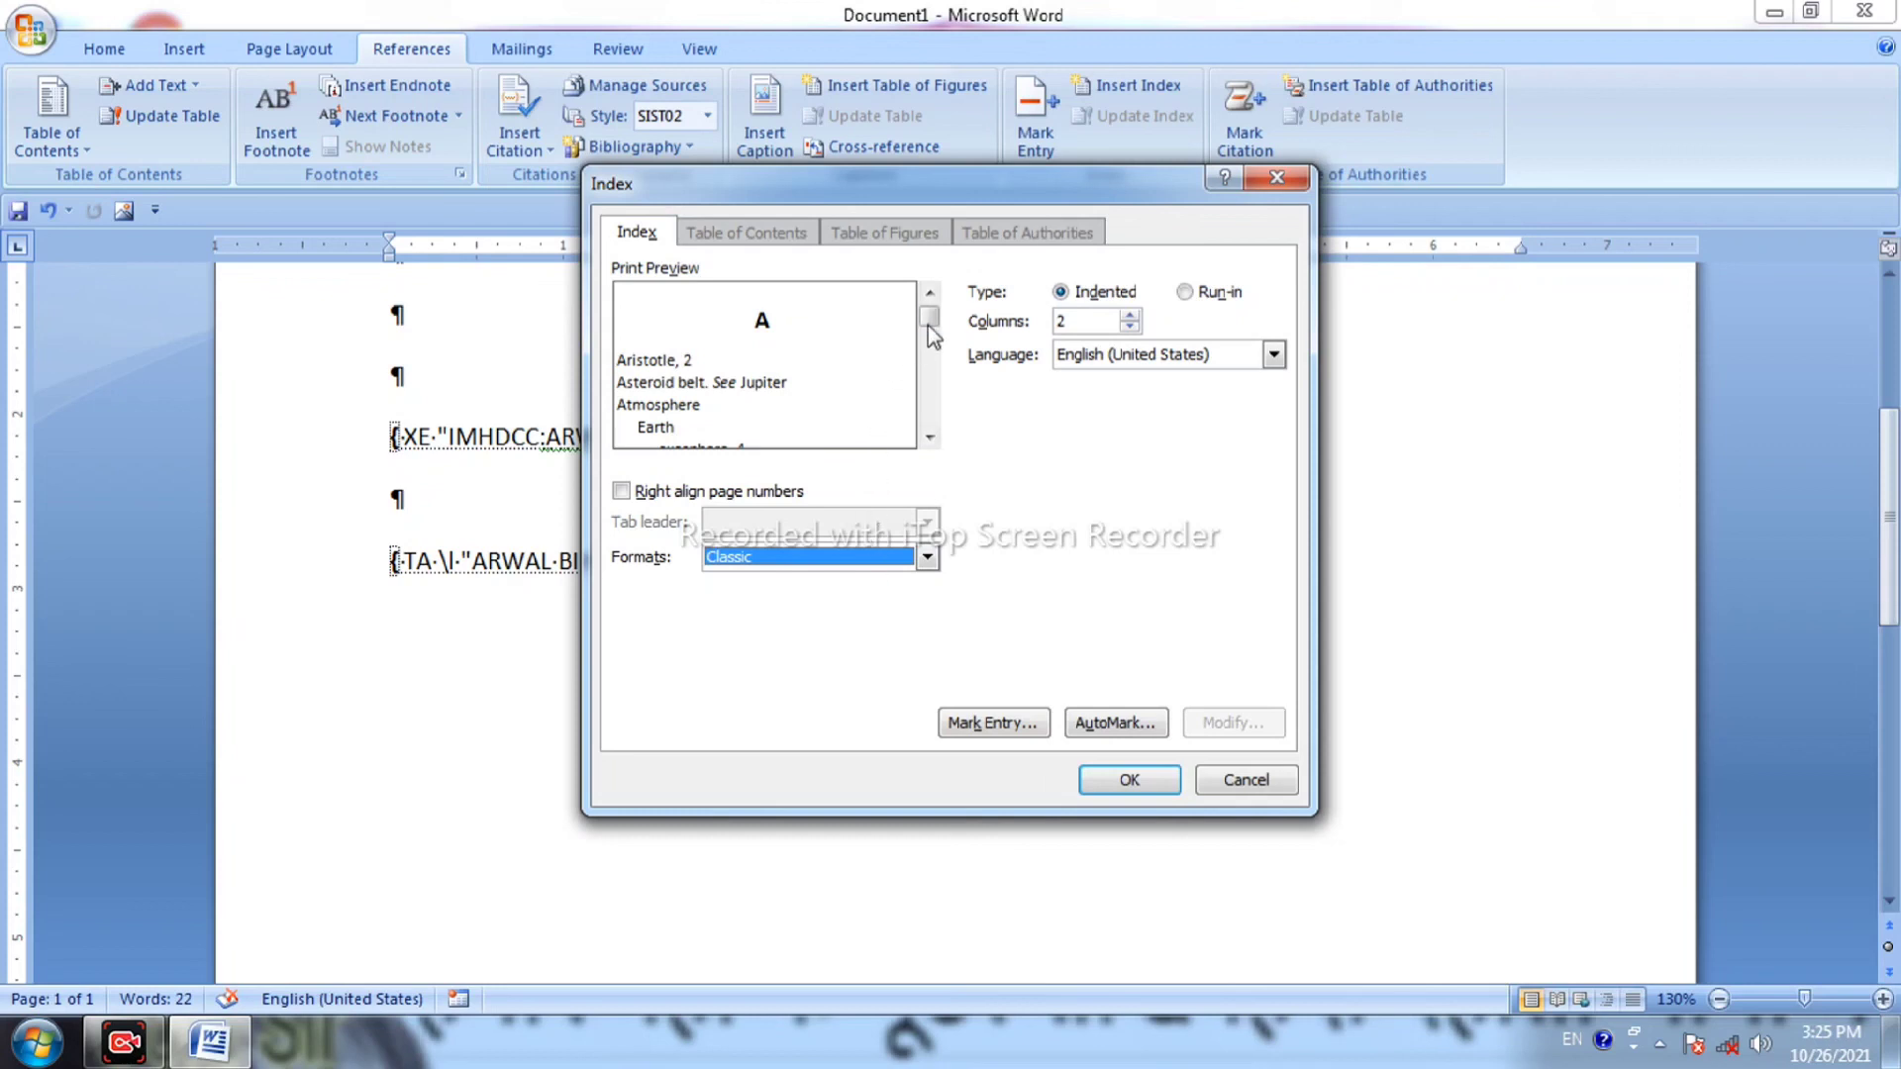
pyautogui.moveTo(928, 317); pyautogui.dragTo(929, 345)
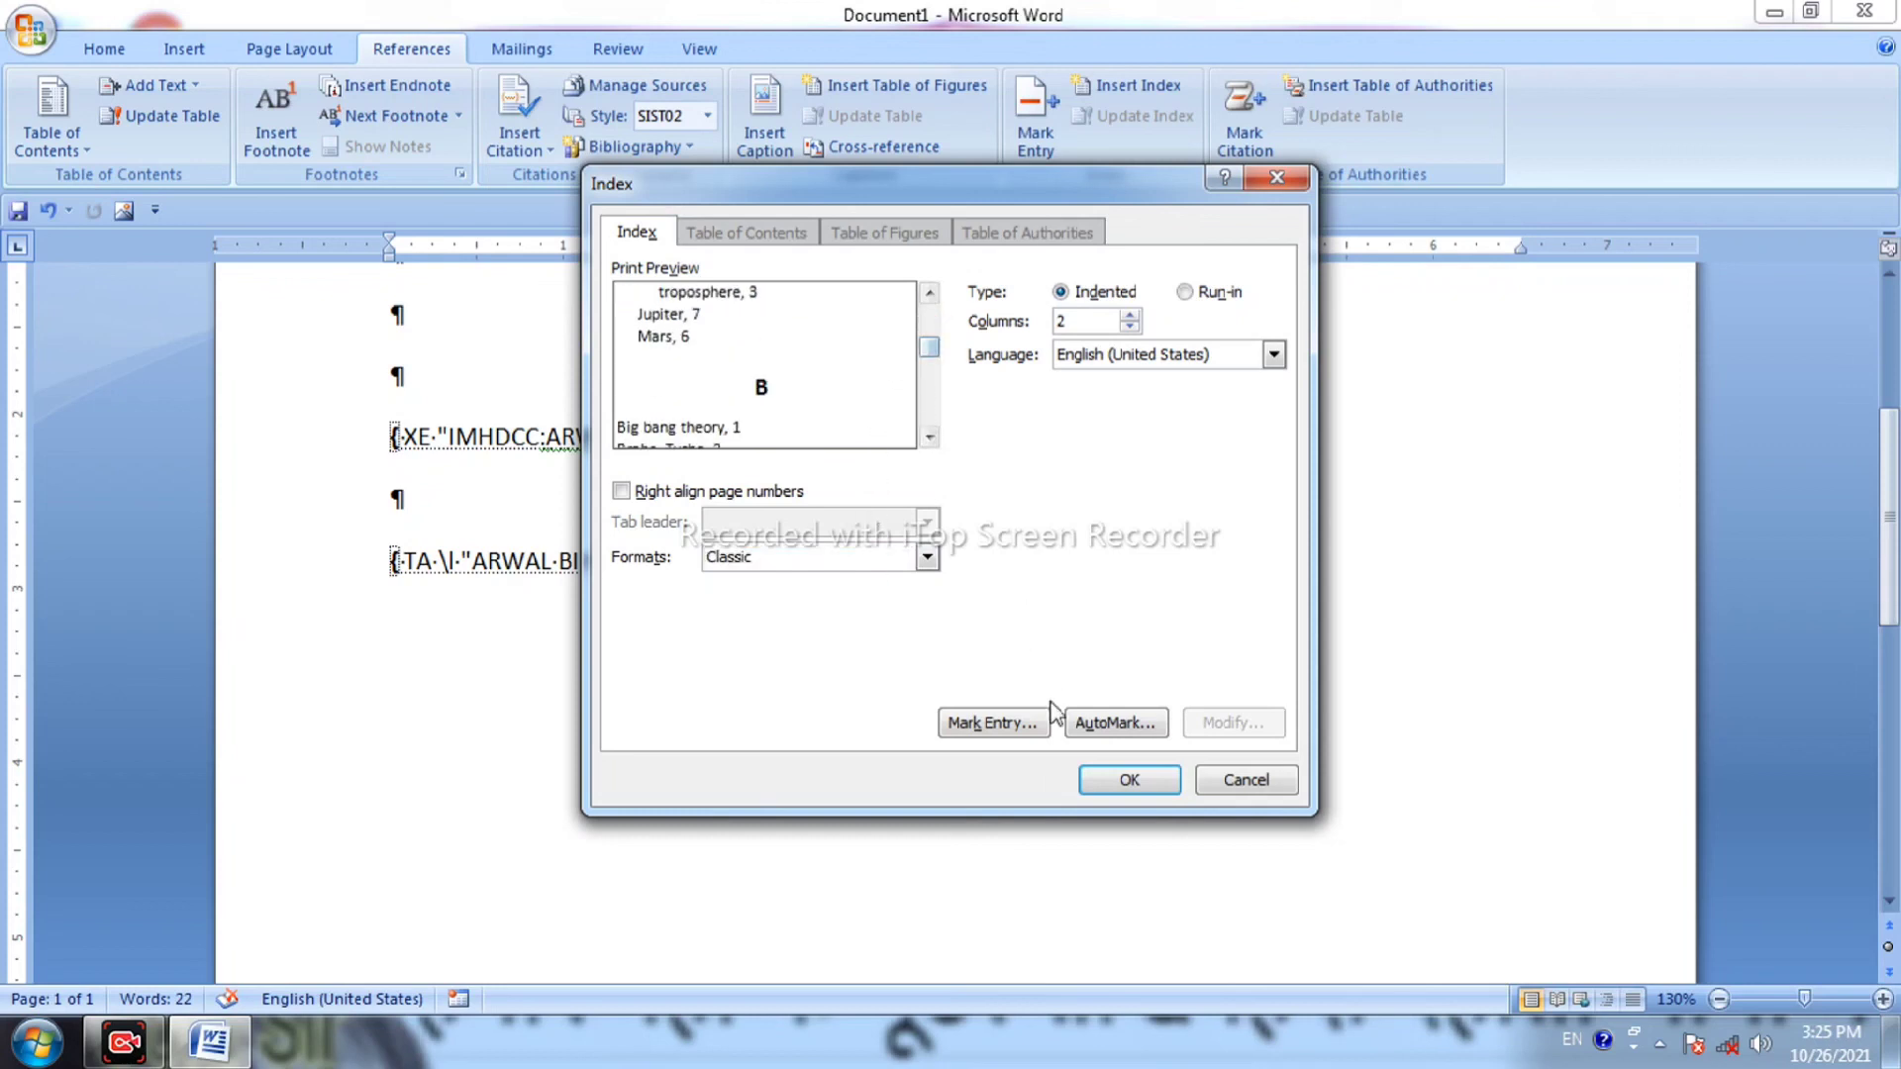
pyautogui.click(1105, 782)
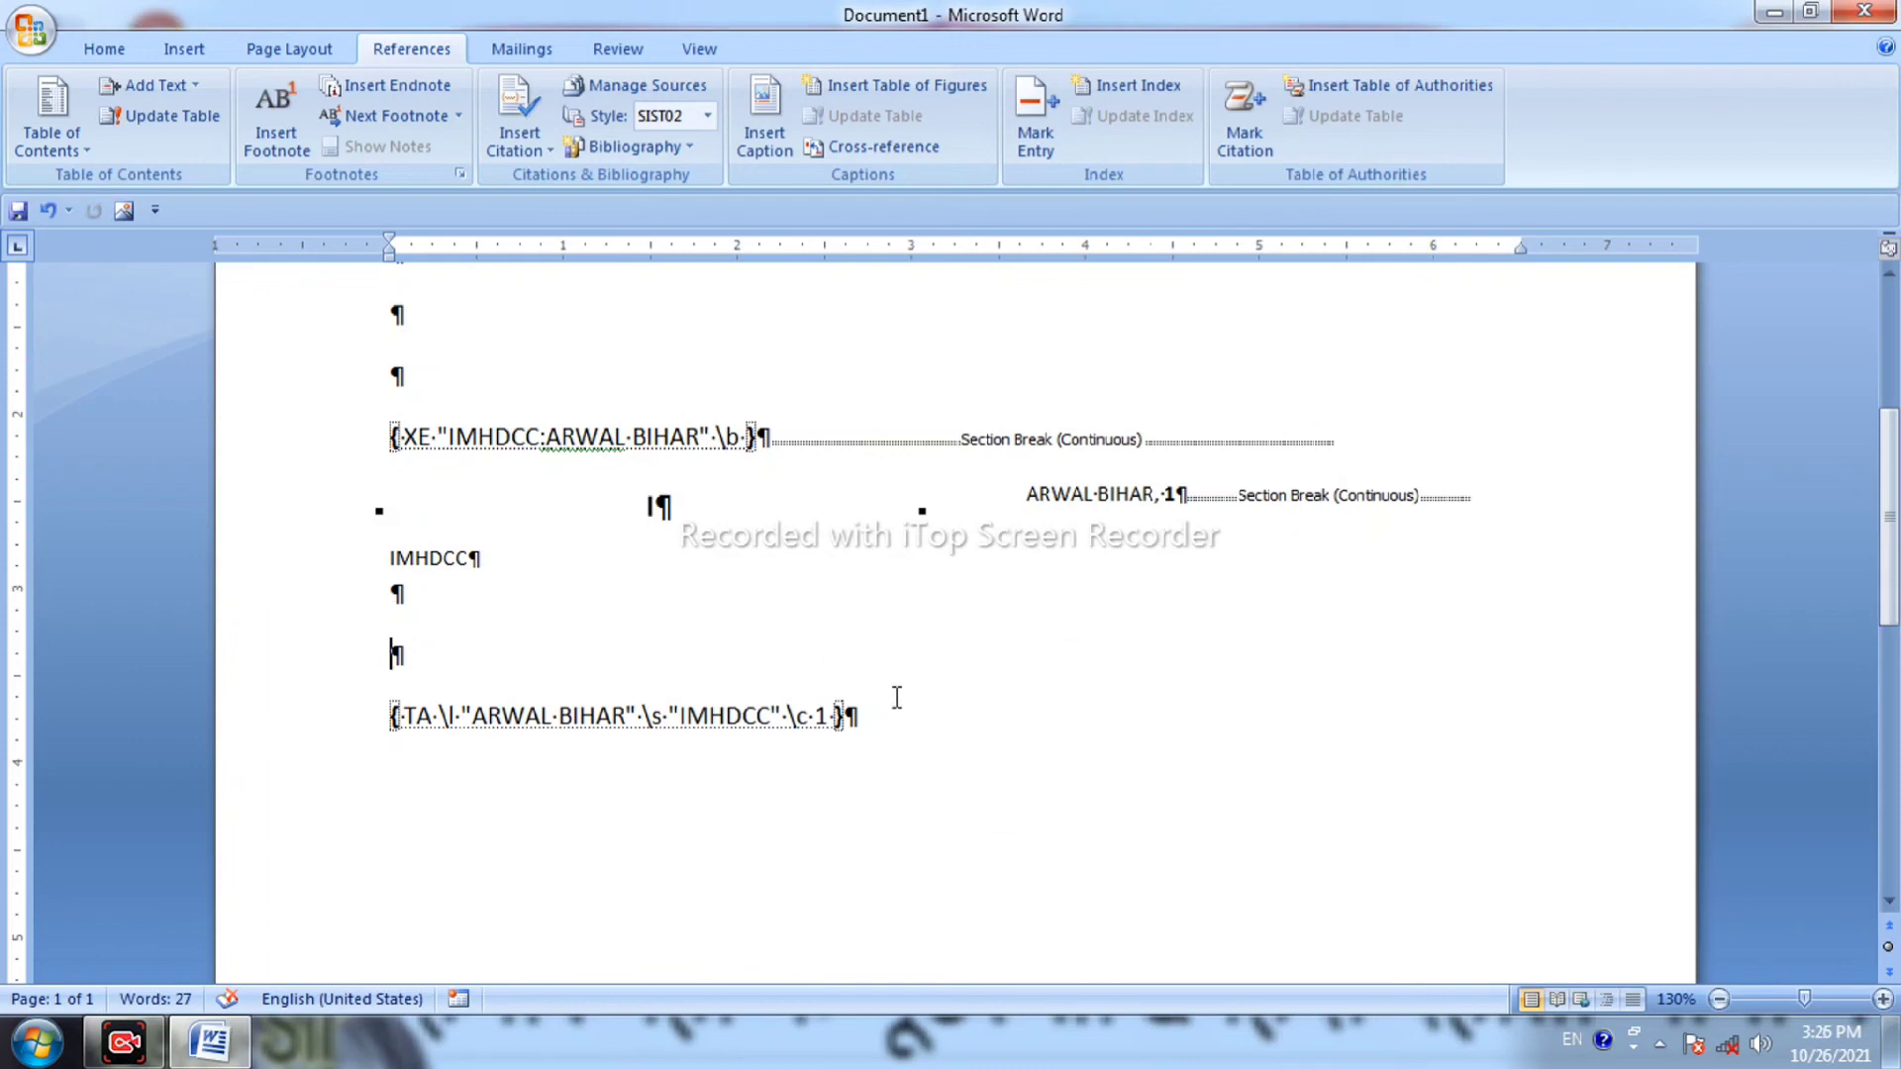
pyautogui.moveTo(853, 715); pyautogui.dragTo(681, 701)
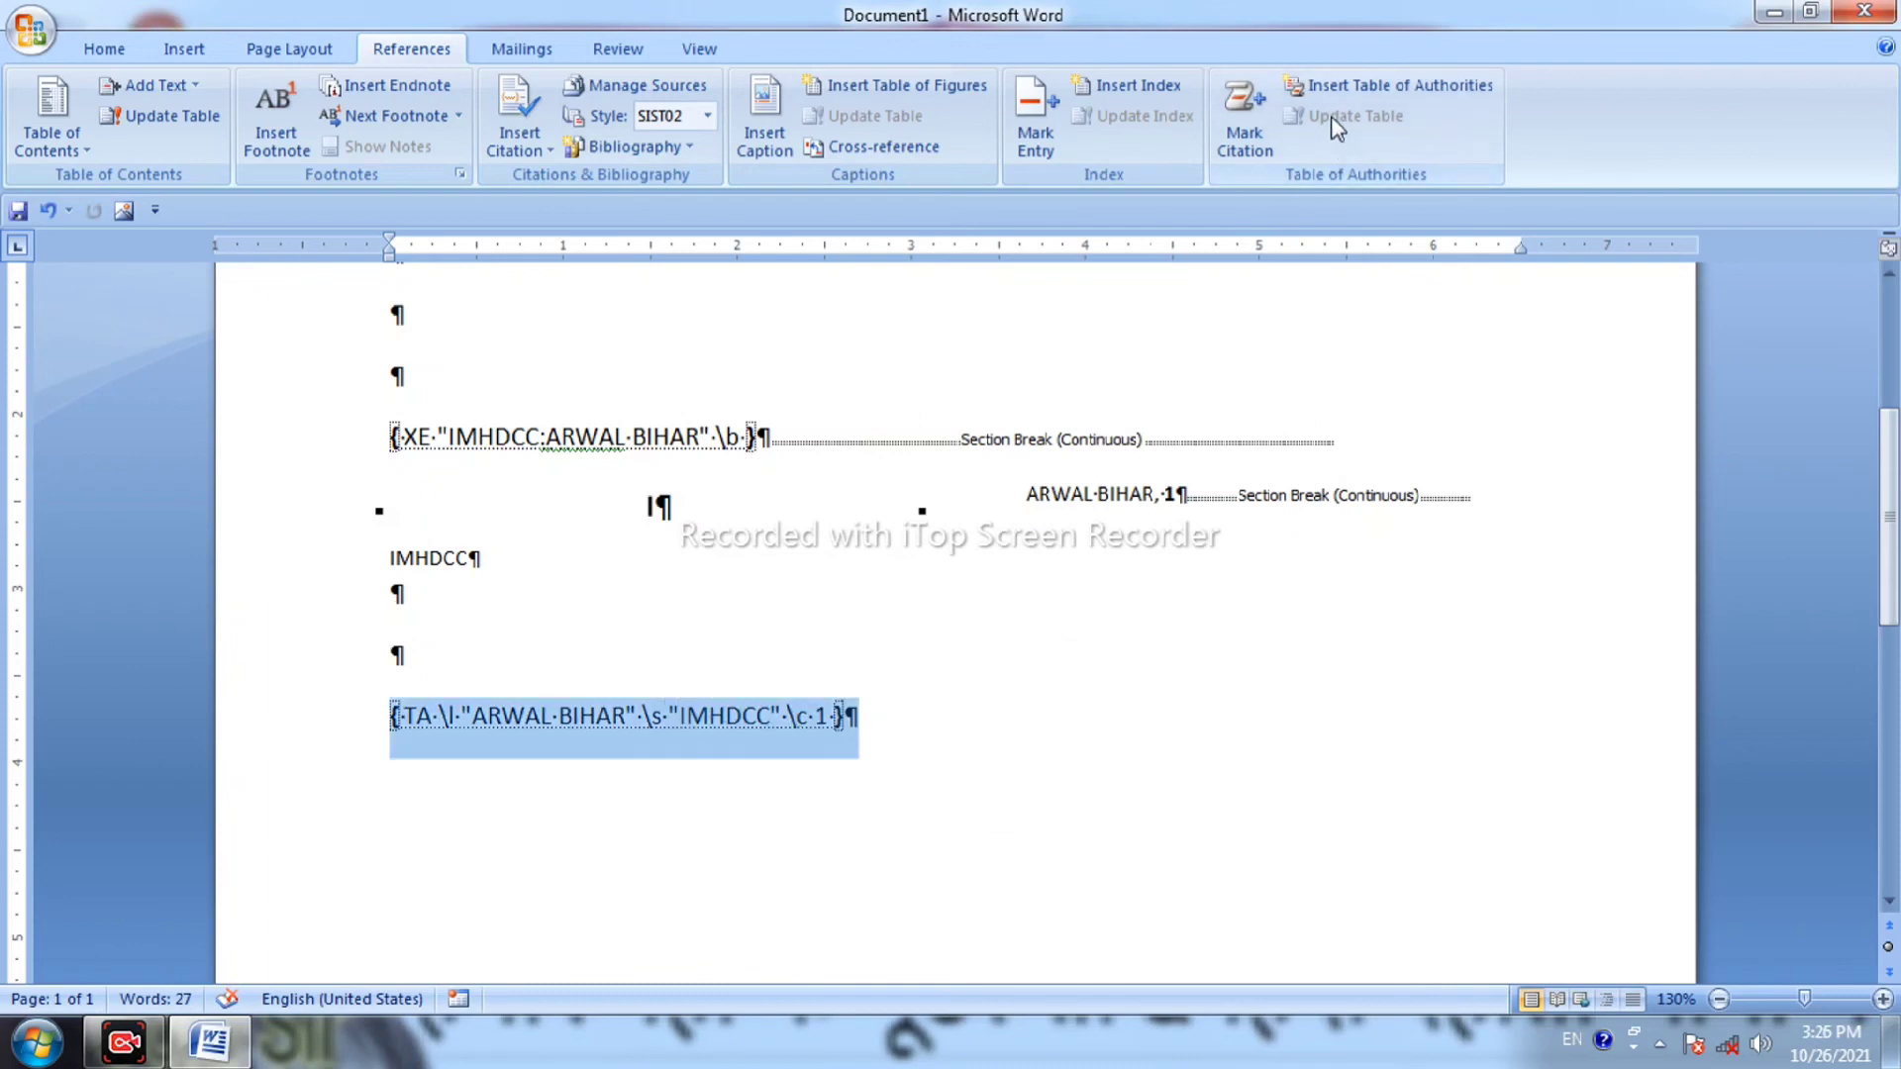
# Insert a table of authorities limited to the Cases category over the selected citation field.
pyautogui.click(1325, 87)
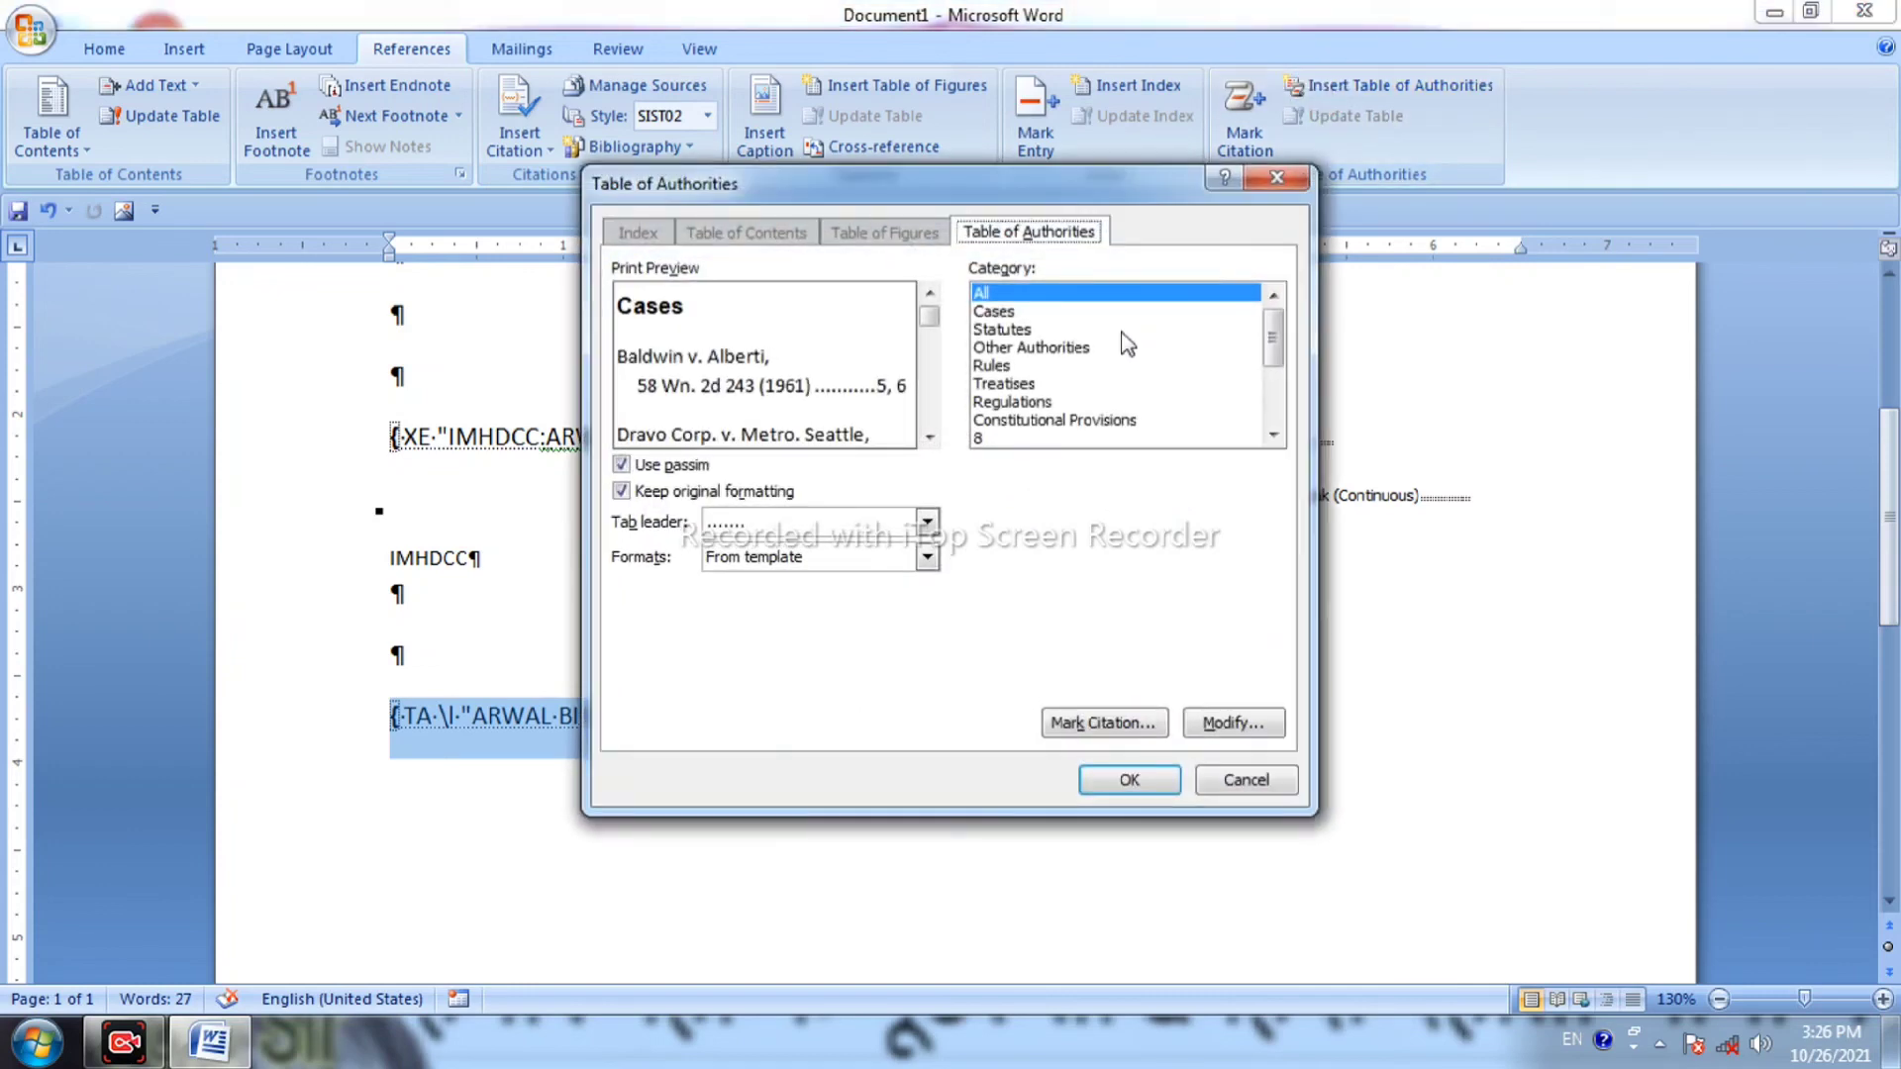
pyautogui.click(929, 424)
pyautogui.click(929, 424)
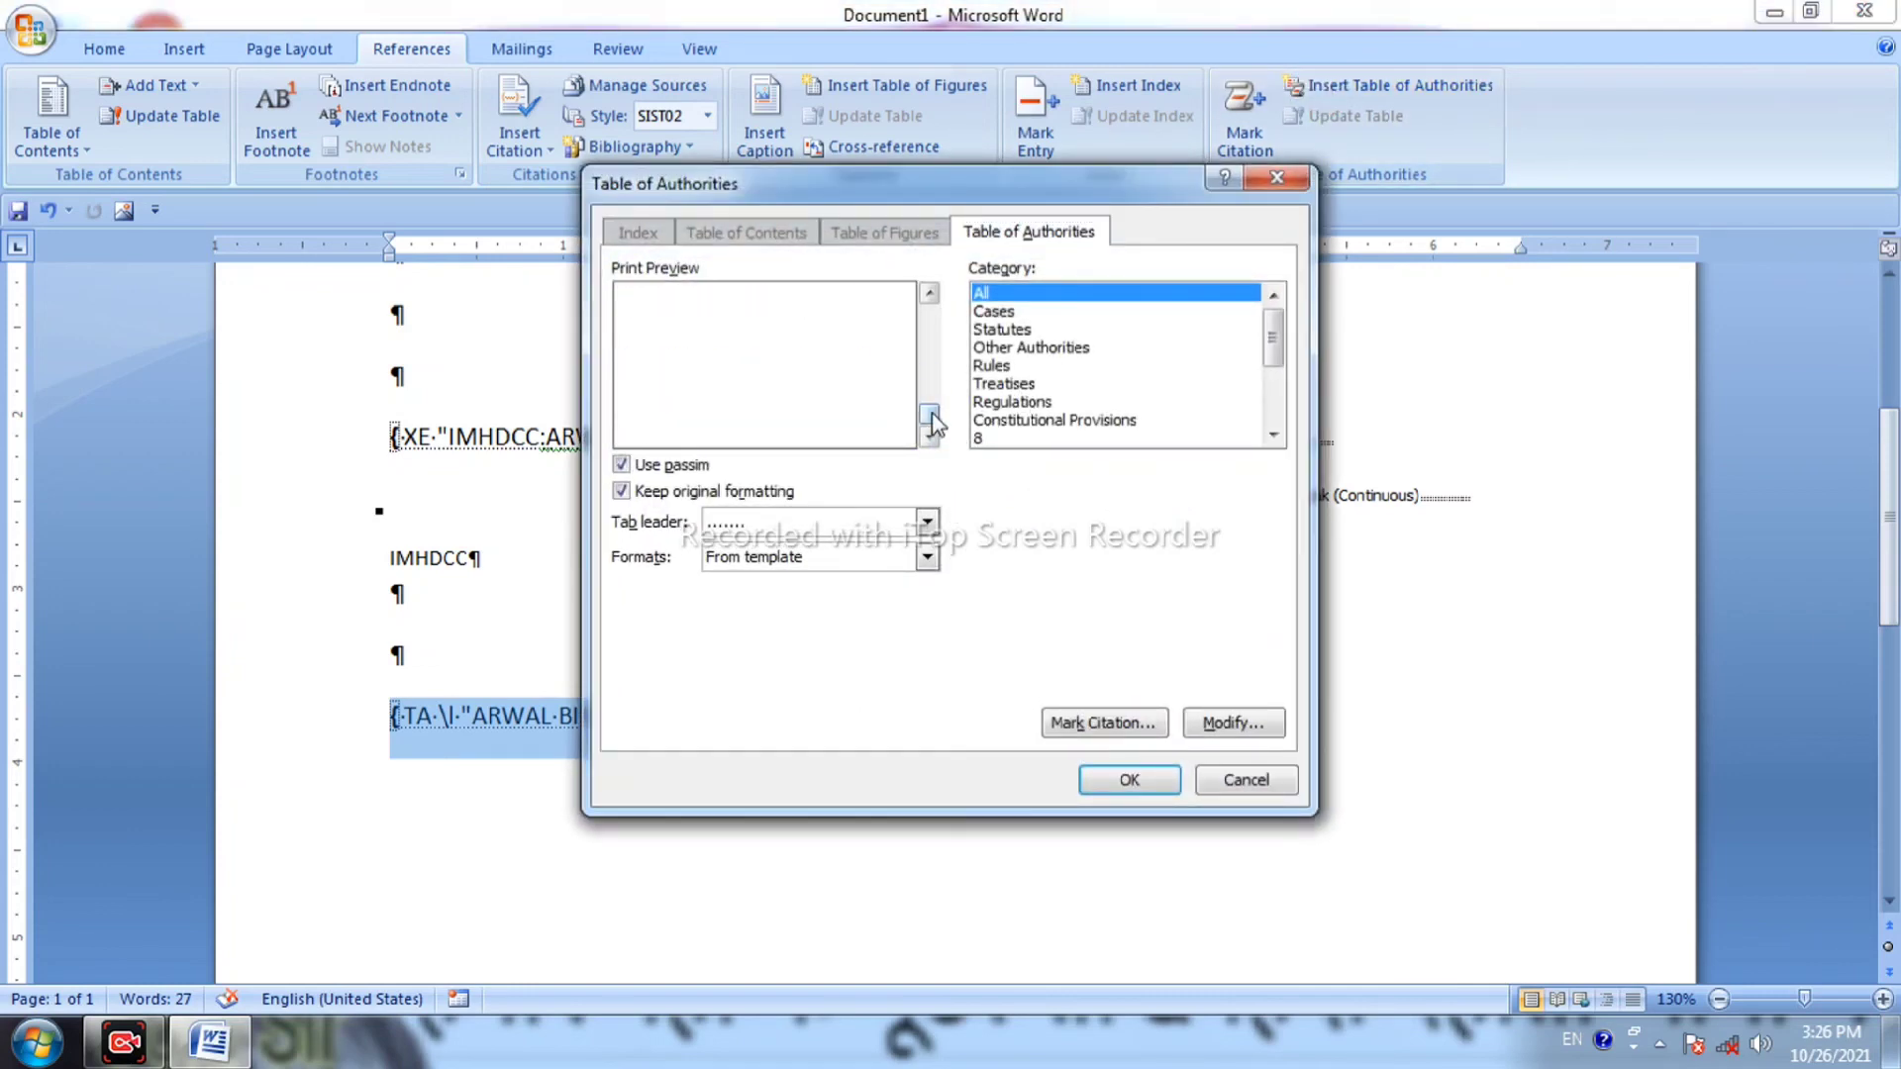
pyautogui.click(929, 381)
pyautogui.click(1015, 349)
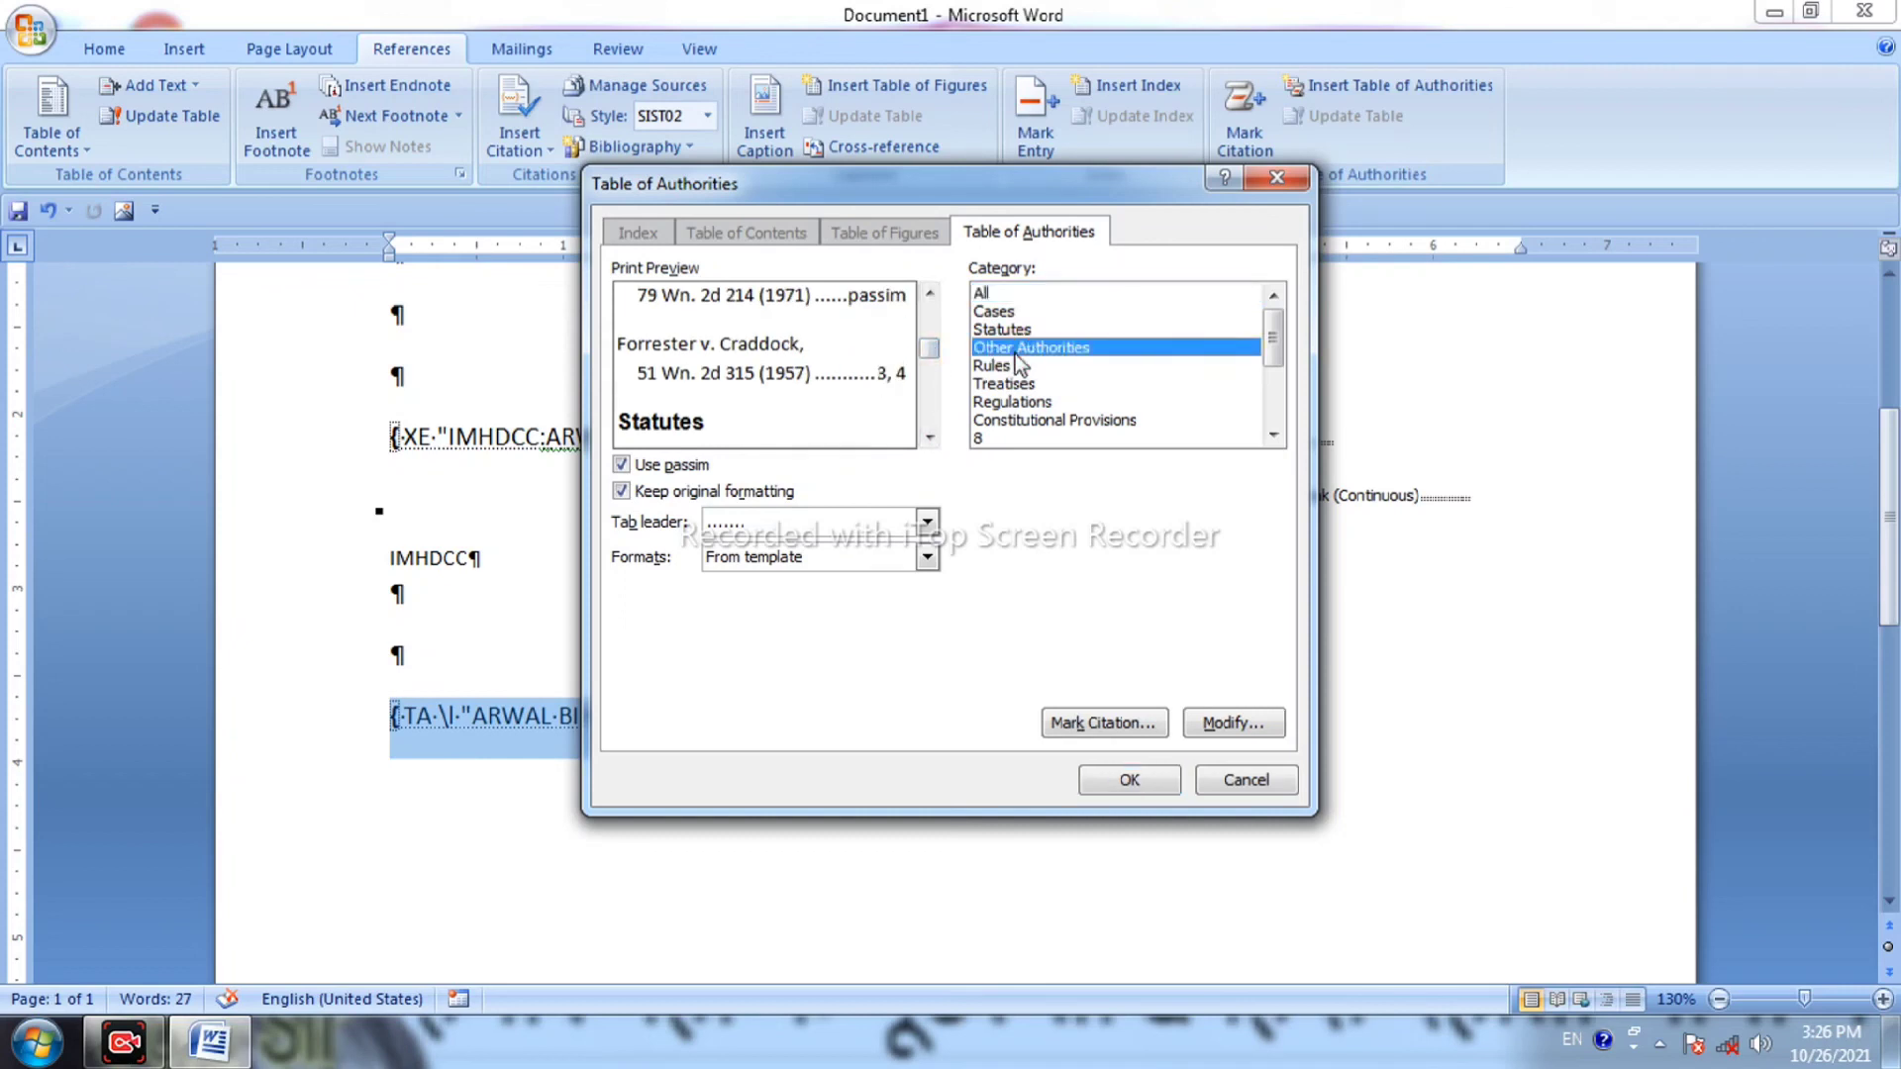
pyautogui.click(1030, 297)
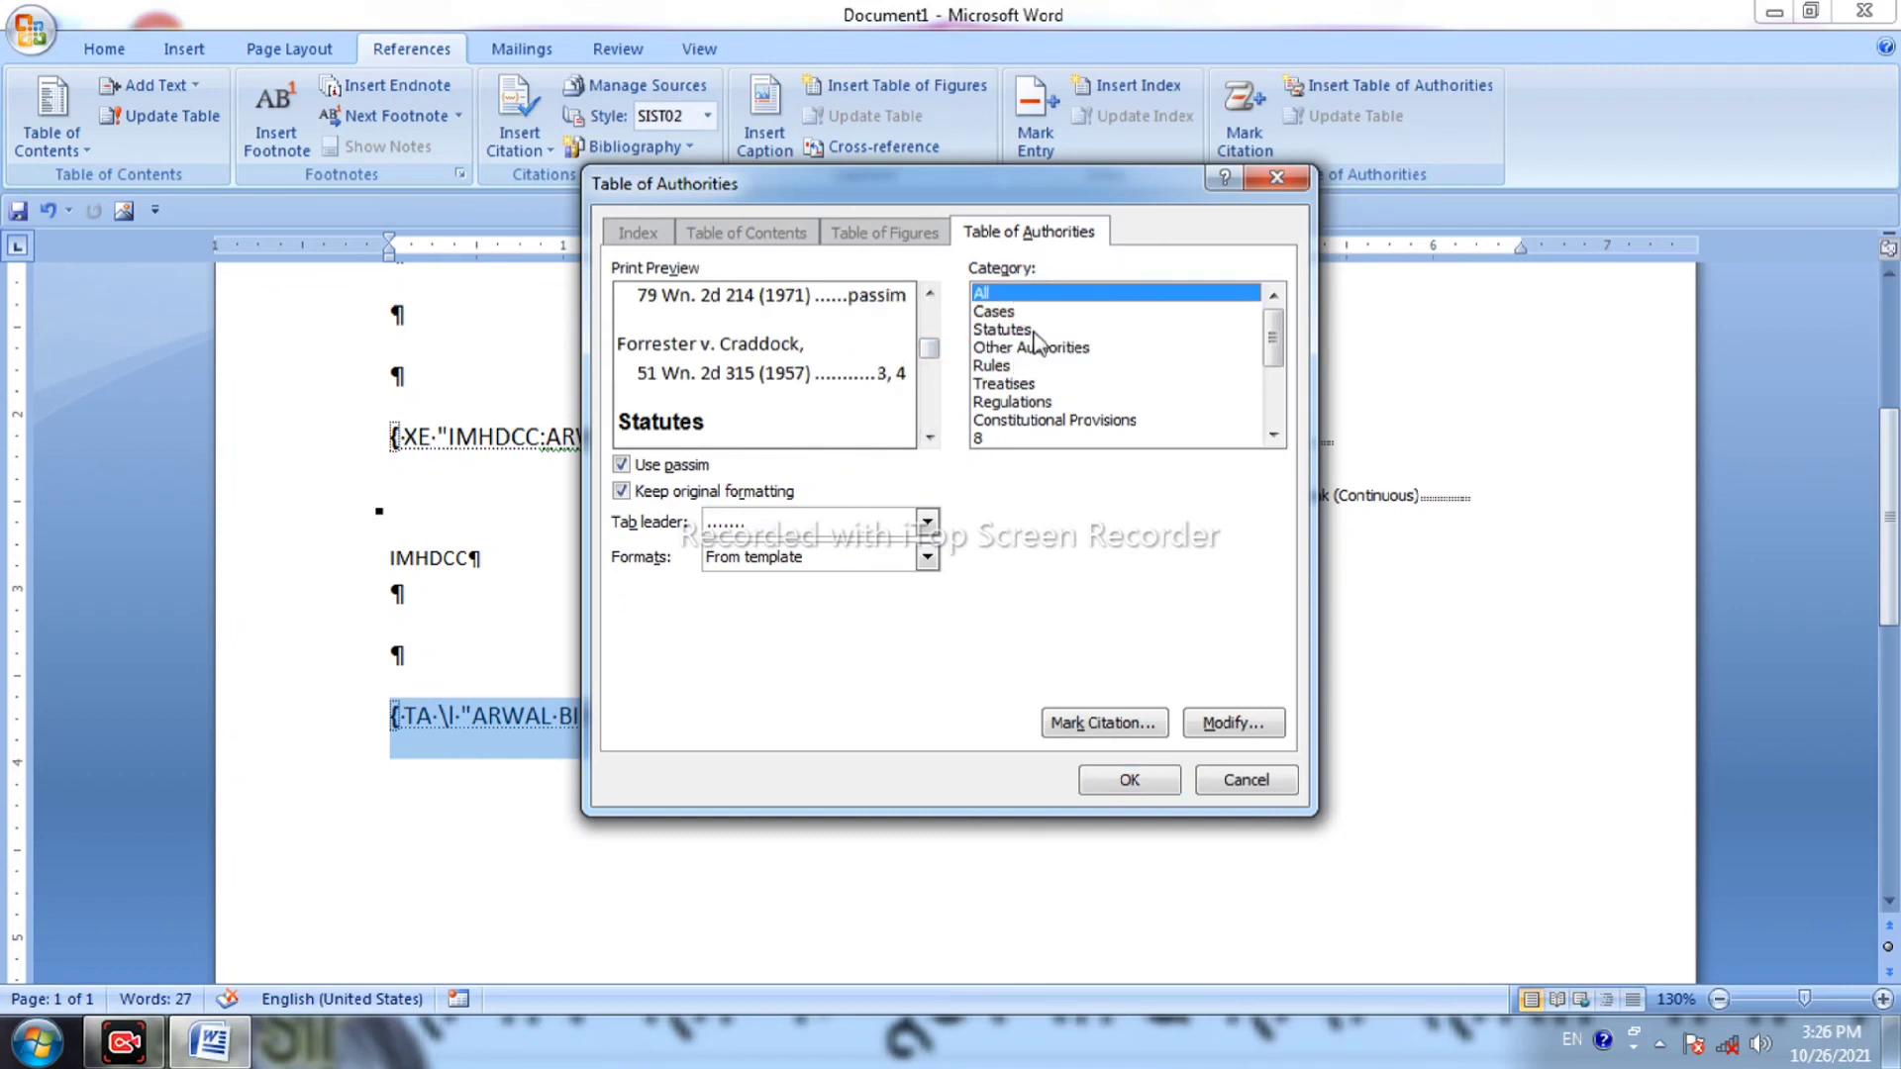
pyautogui.click(1038, 313)
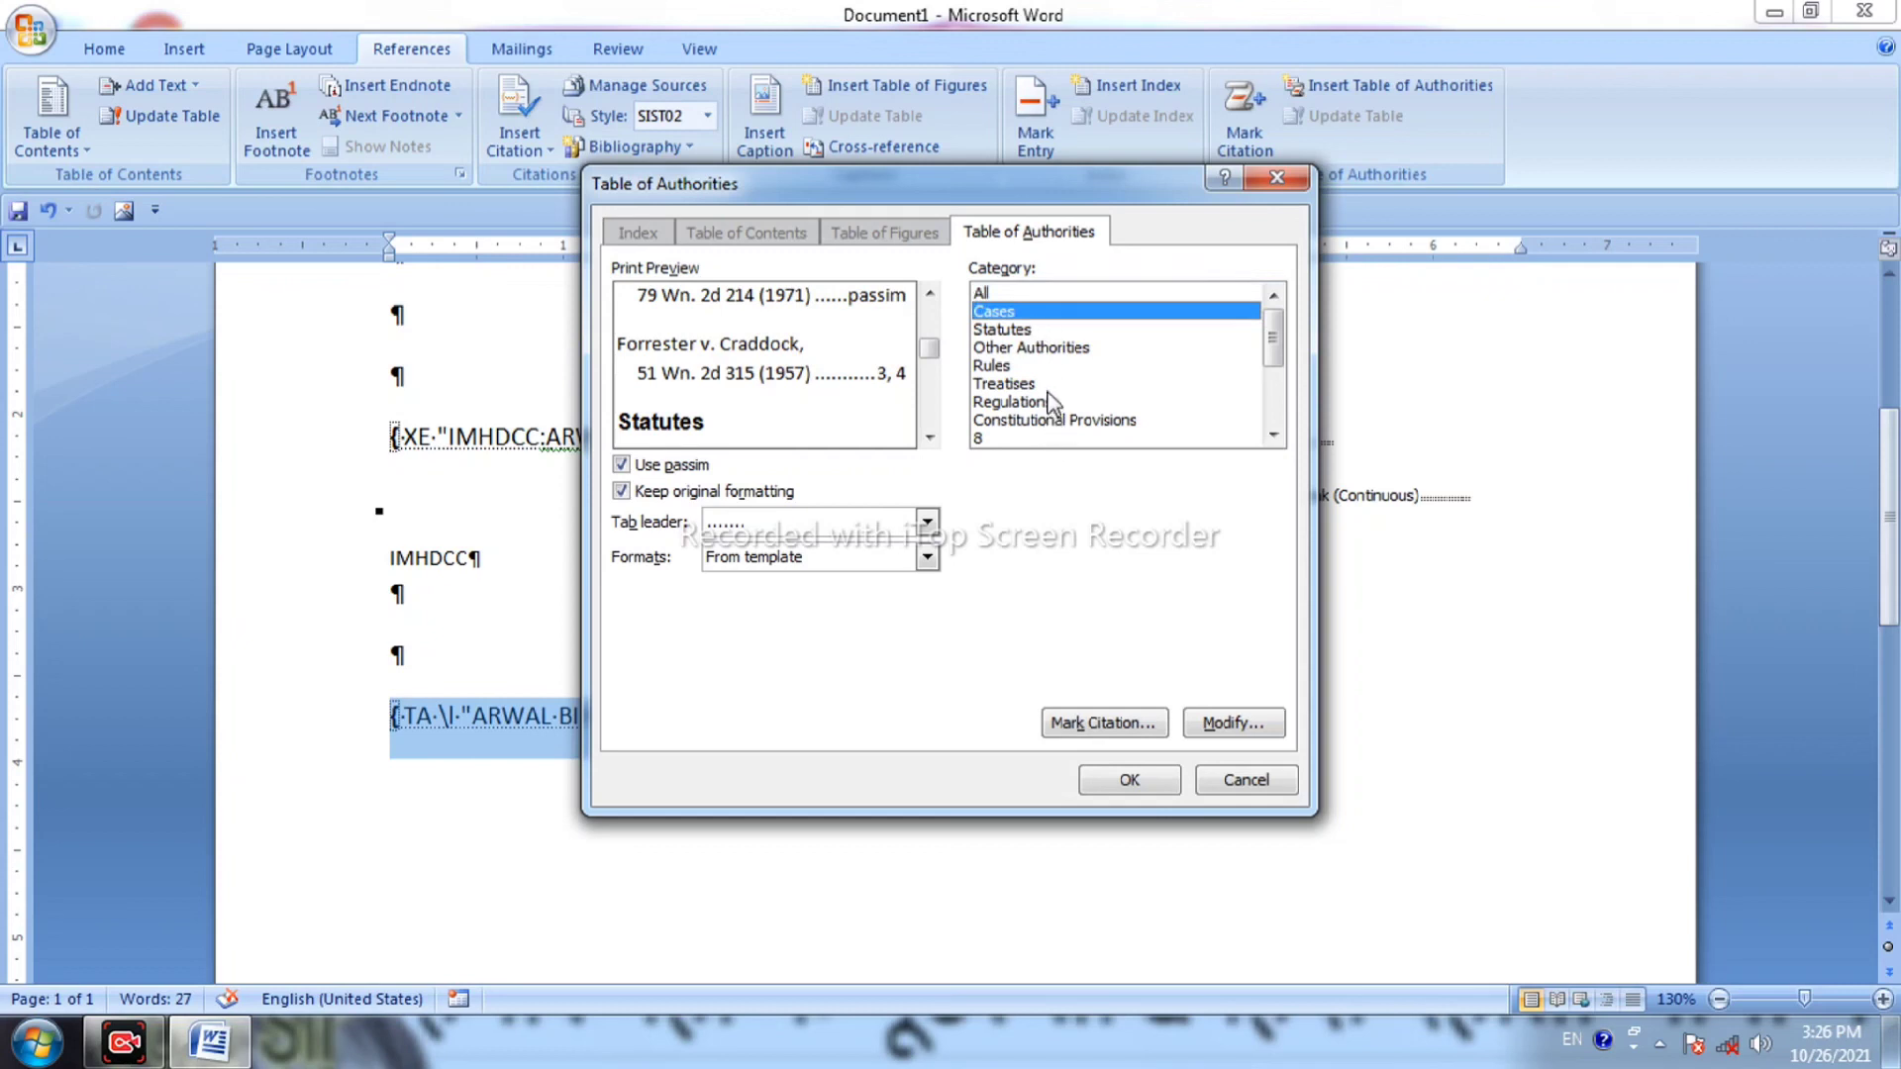
pyautogui.click(1129, 772)
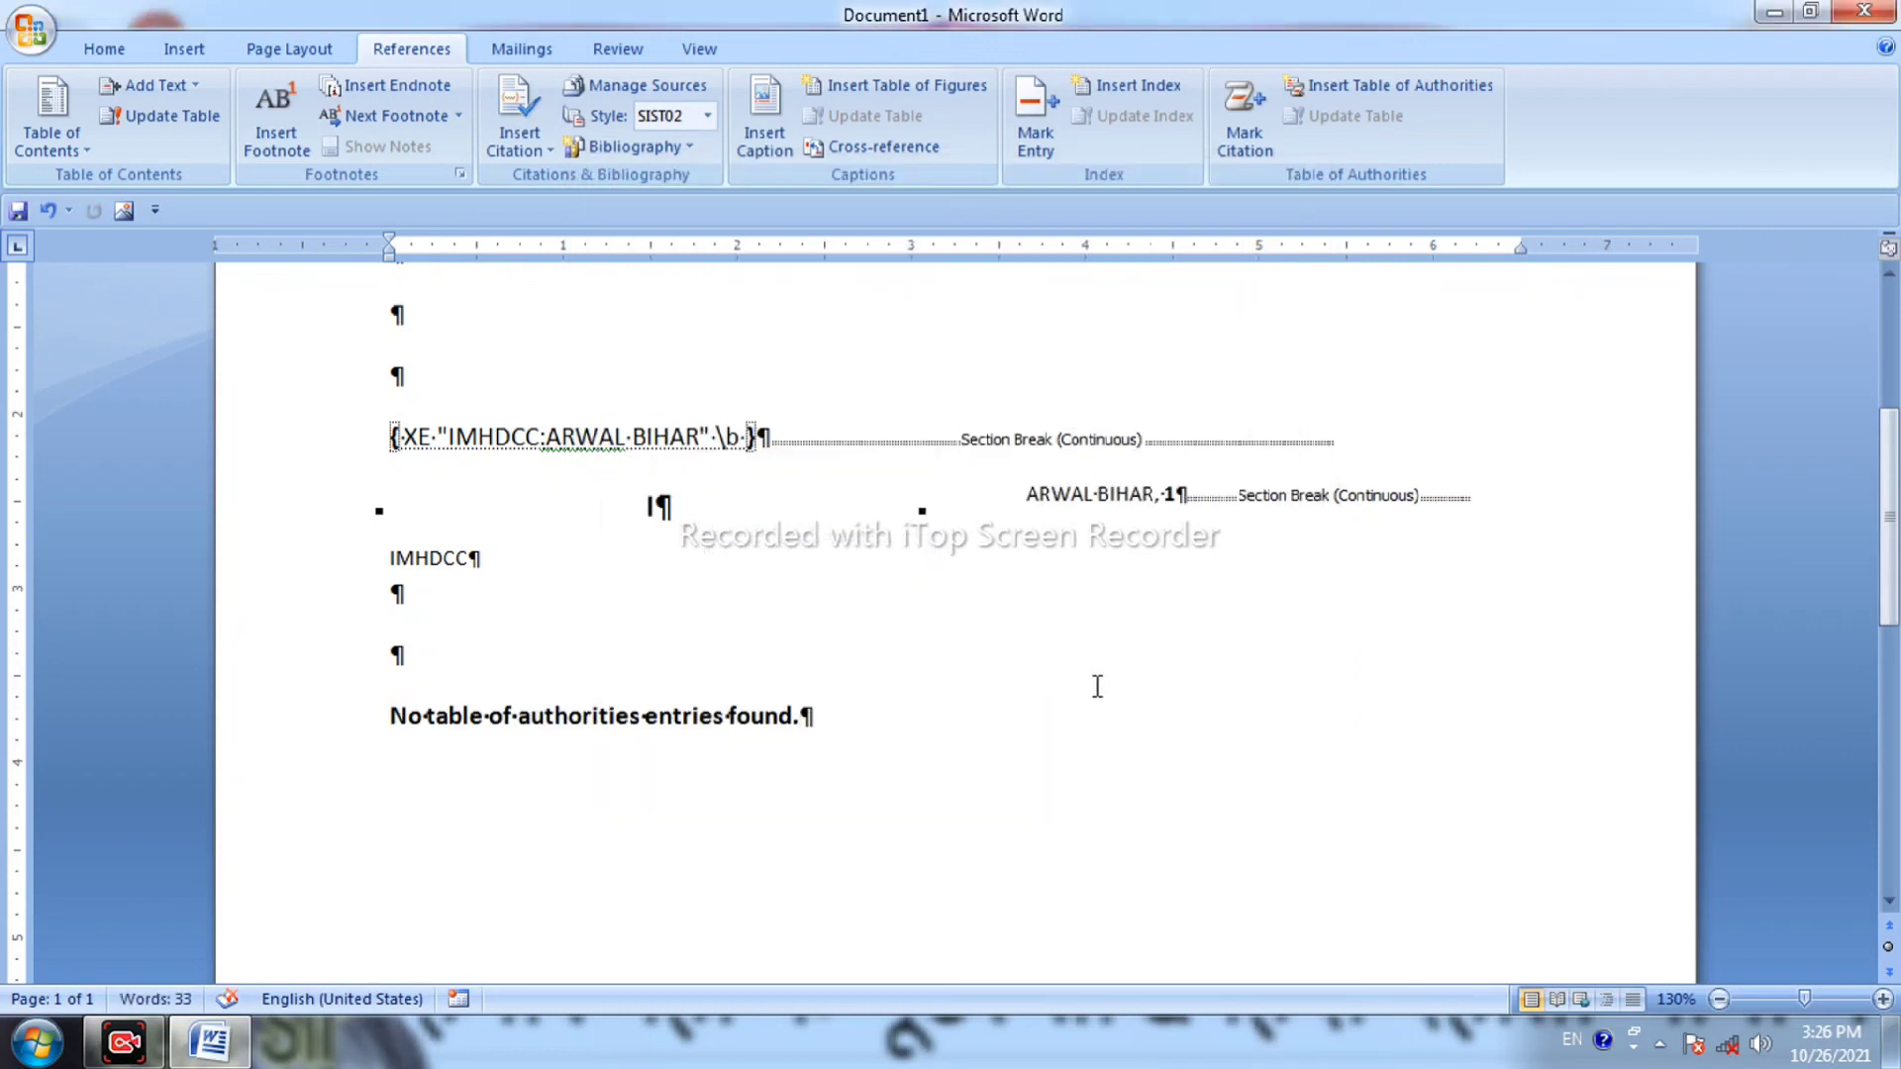